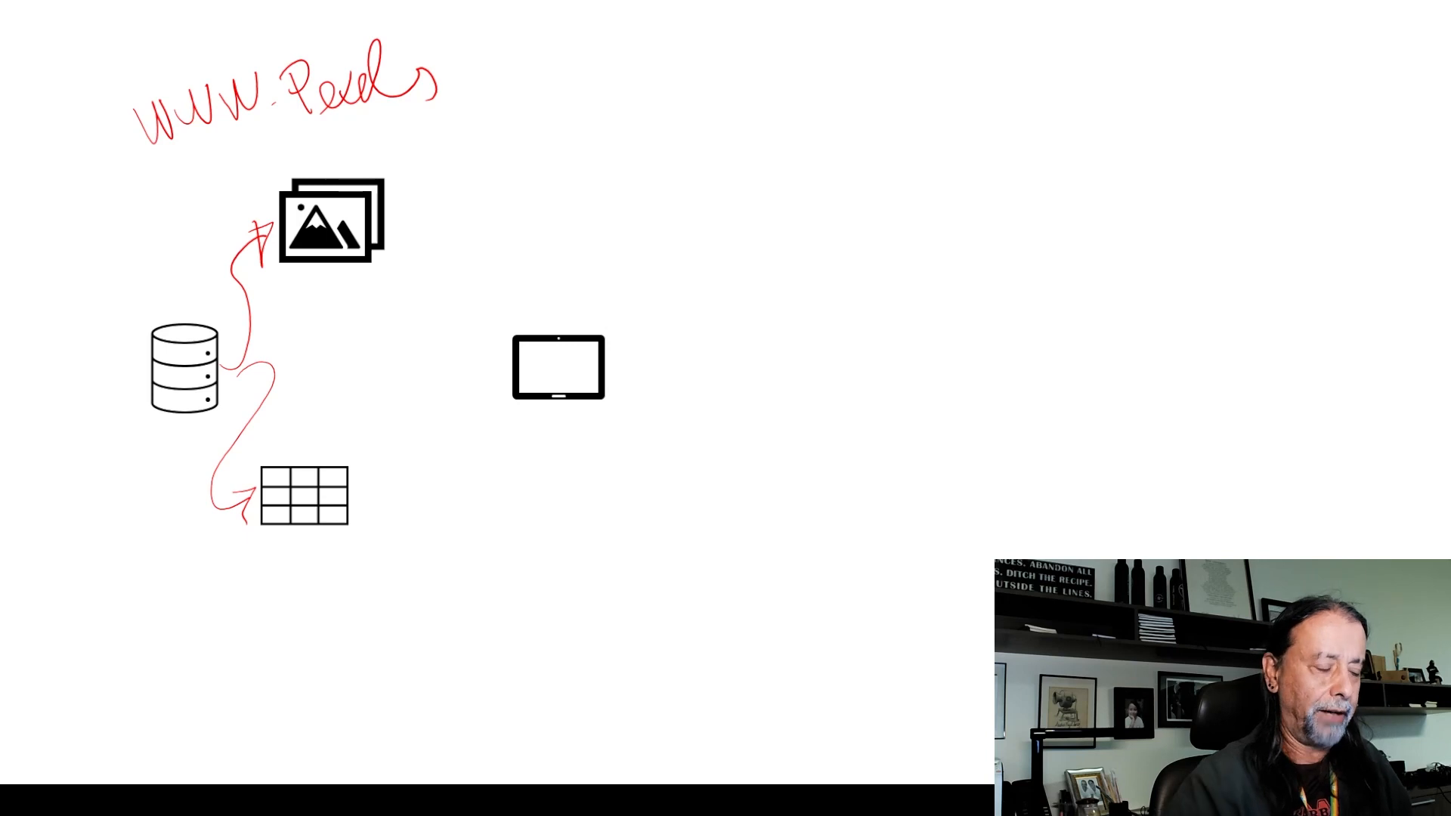
Draw ink arrows from the images icon and the table icon to the tablet icon, and handwrite "Curator" beneath the tablet.
mouse_move(398, 235)
mouse_down()
mouse_move(461, 365)
mouse_move(482, 372)
mouse_up()
drag(354, 492, 484, 395)
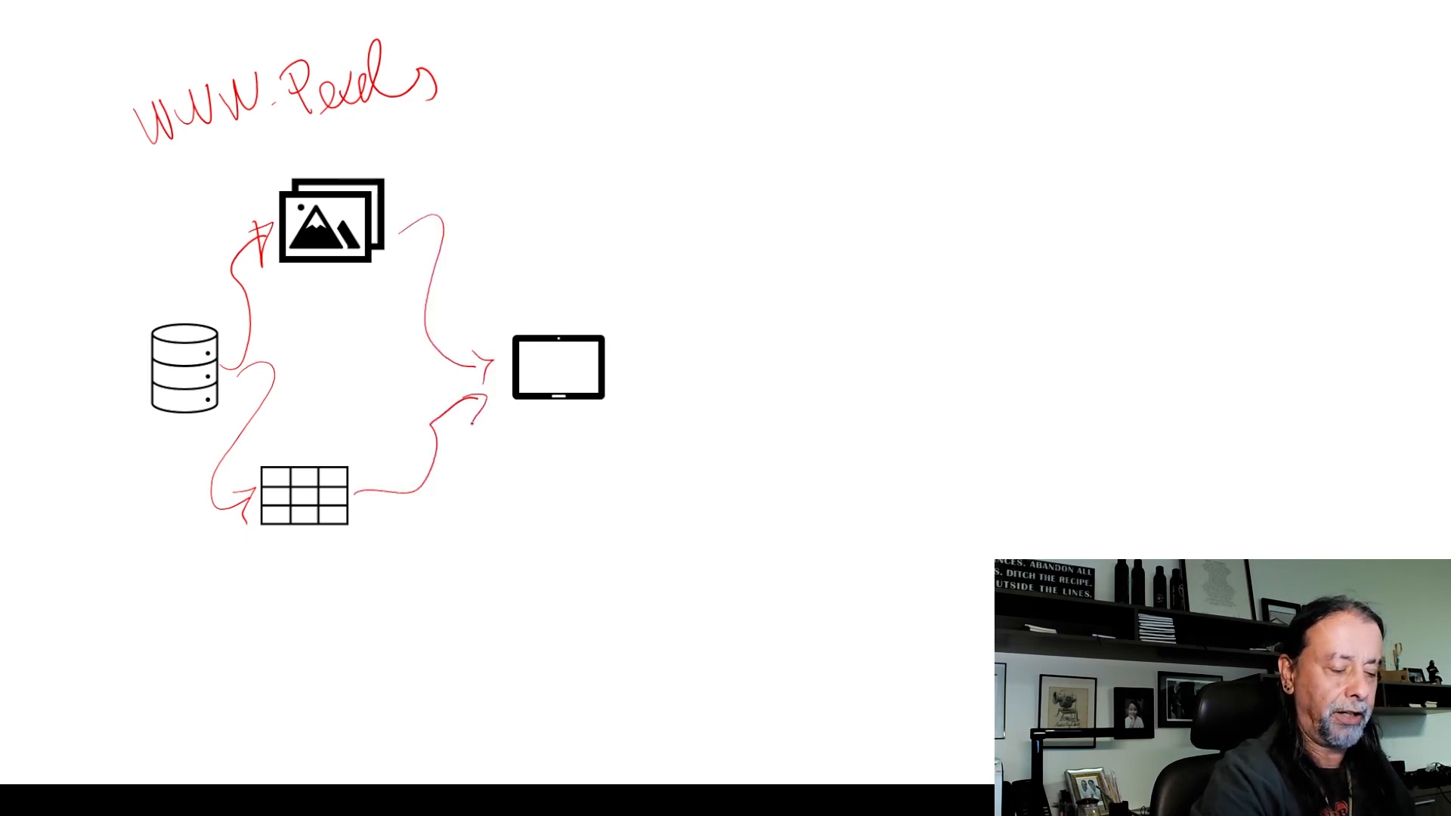
mouse_move(500, 444)
mouse_down()
mouse_move(528, 464)
mouse_move(616, 446)
mouse_up()
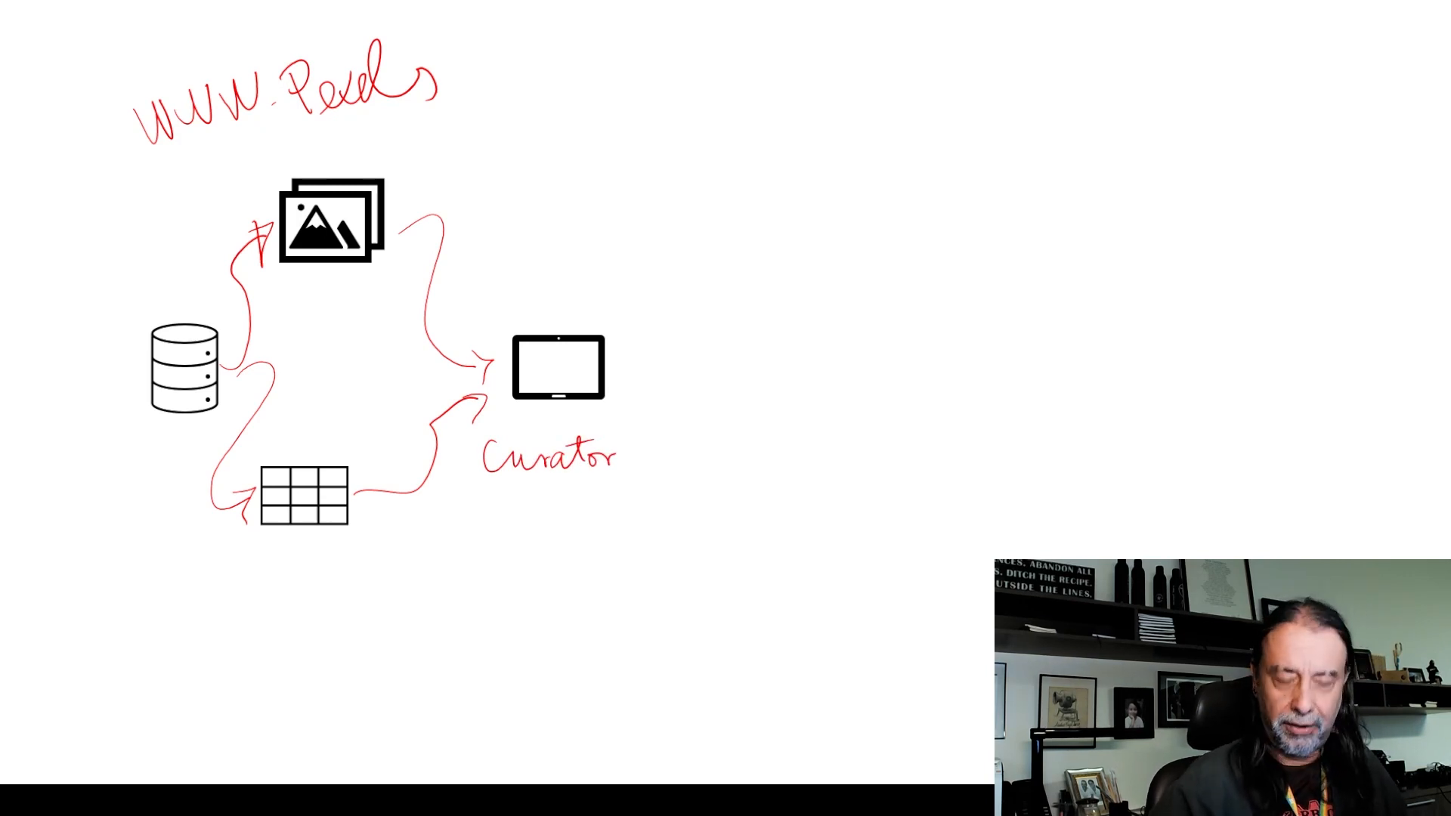
Reveal the remaining flow icons, ink arrows from the document and the first table to the second table, and circle the images icon.
key(Right)
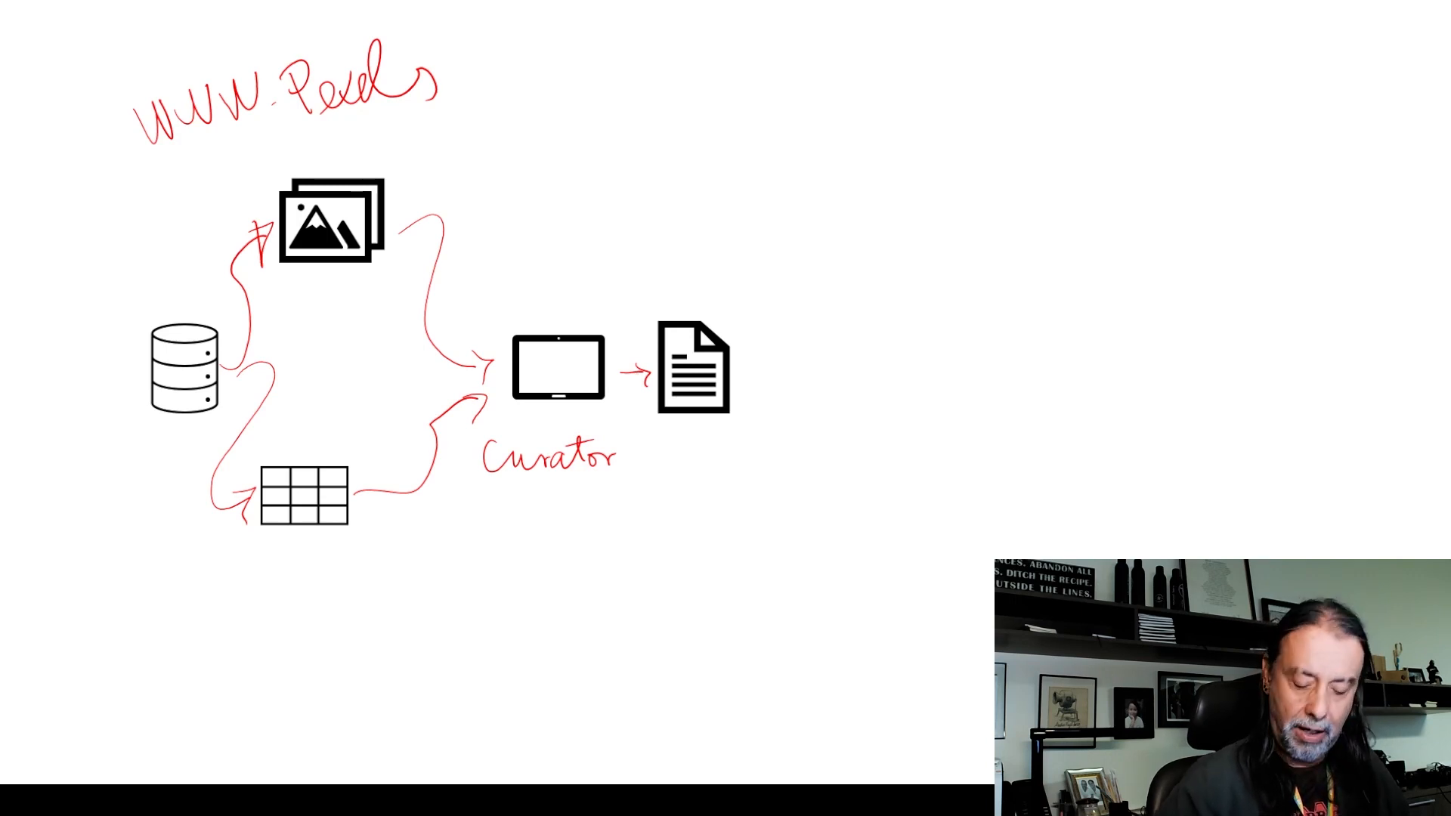
key(Right)
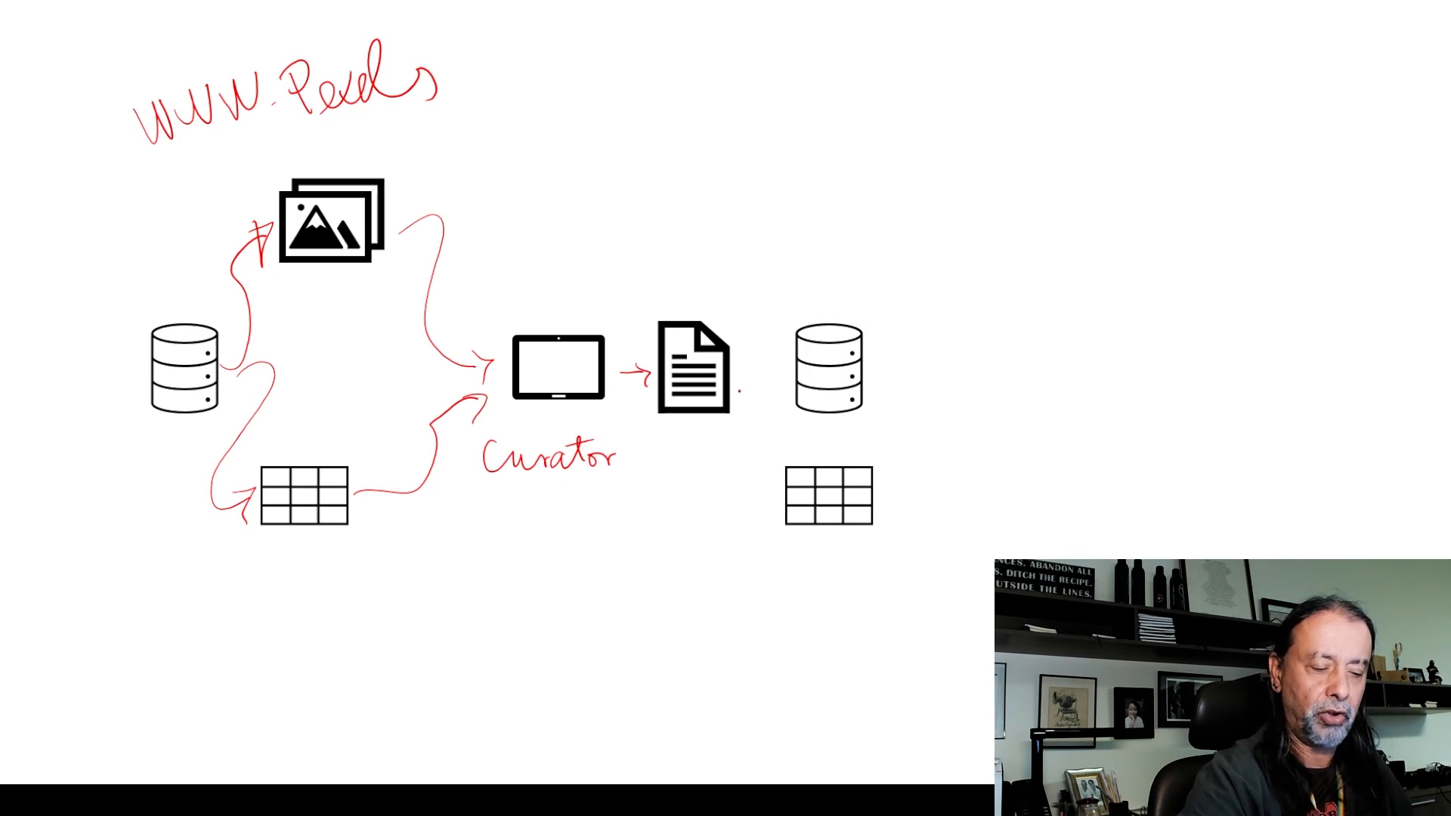
mouse_move(732, 393)
mouse_down()
mouse_move(727, 470)
mouse_move(771, 492)
mouse_move(764, 515)
mouse_up()
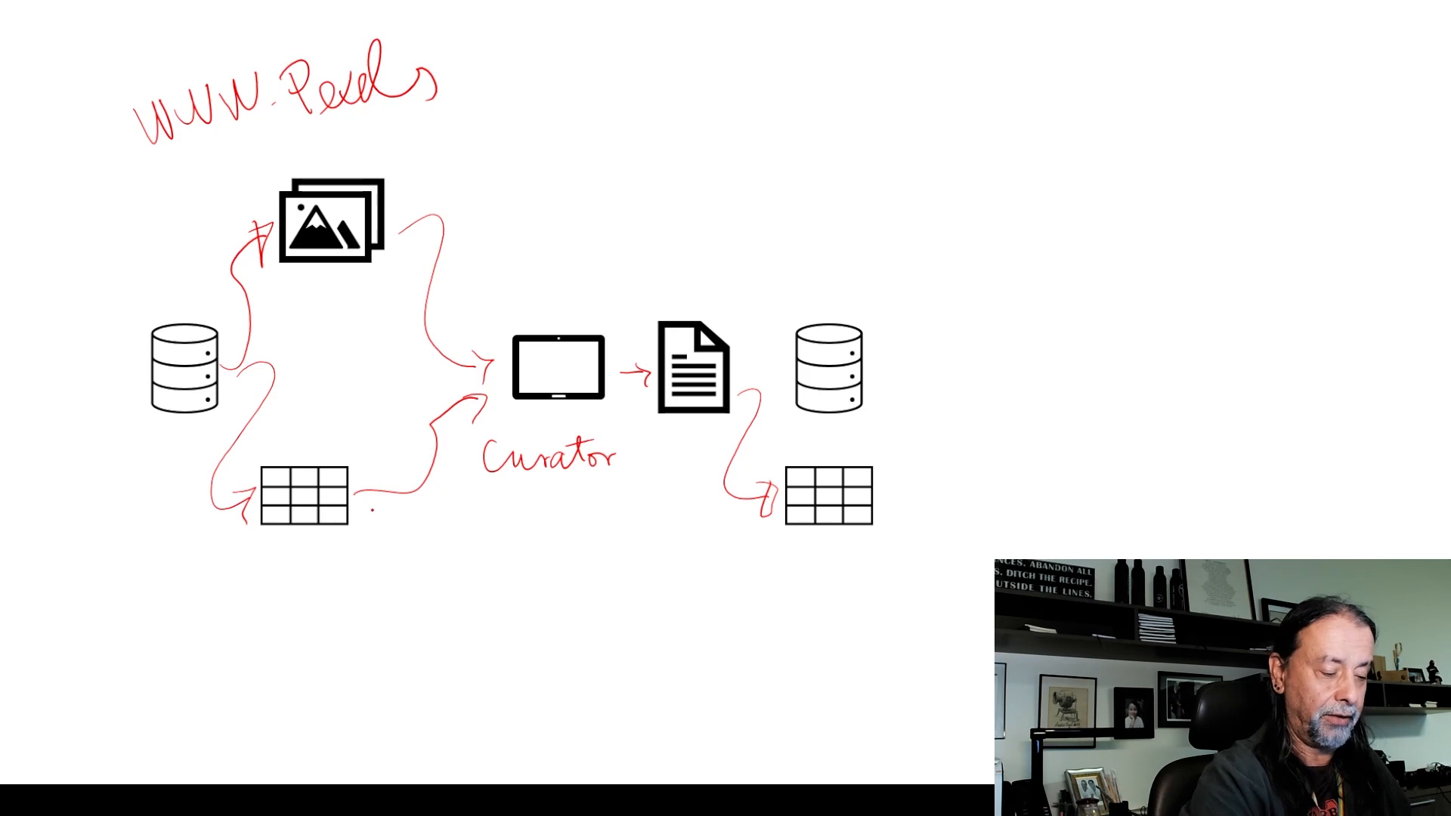
mouse_move(401, 519)
mouse_down()
mouse_move(568, 377)
mouse_move(657, 516)
mouse_move(765, 535)
mouse_move(762, 547)
mouse_up()
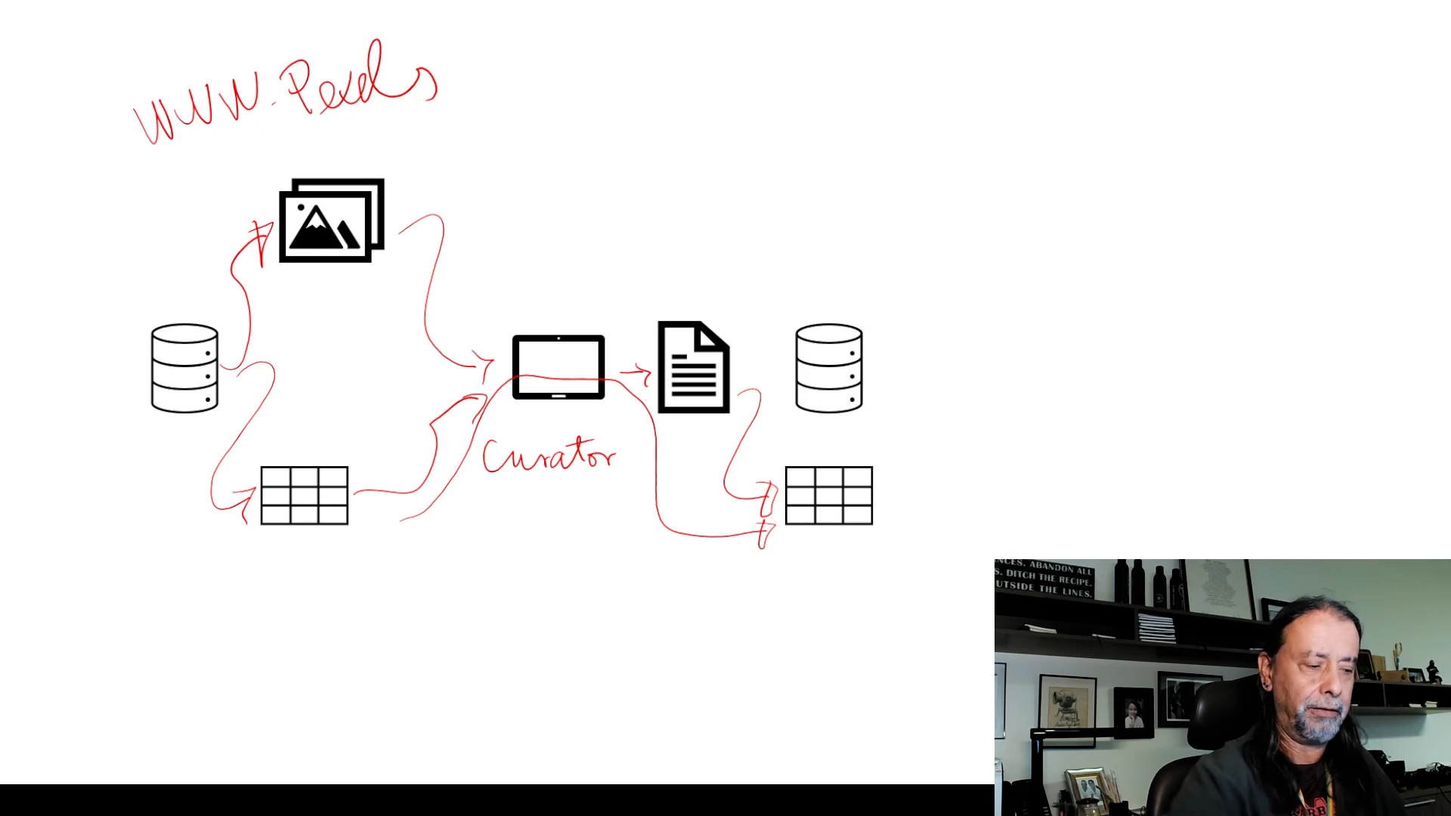
mouse_move(321, 135)
mouse_down()
mouse_move(273, 150)
mouse_move(389, 136)
mouse_move(337, 158)
mouse_up()
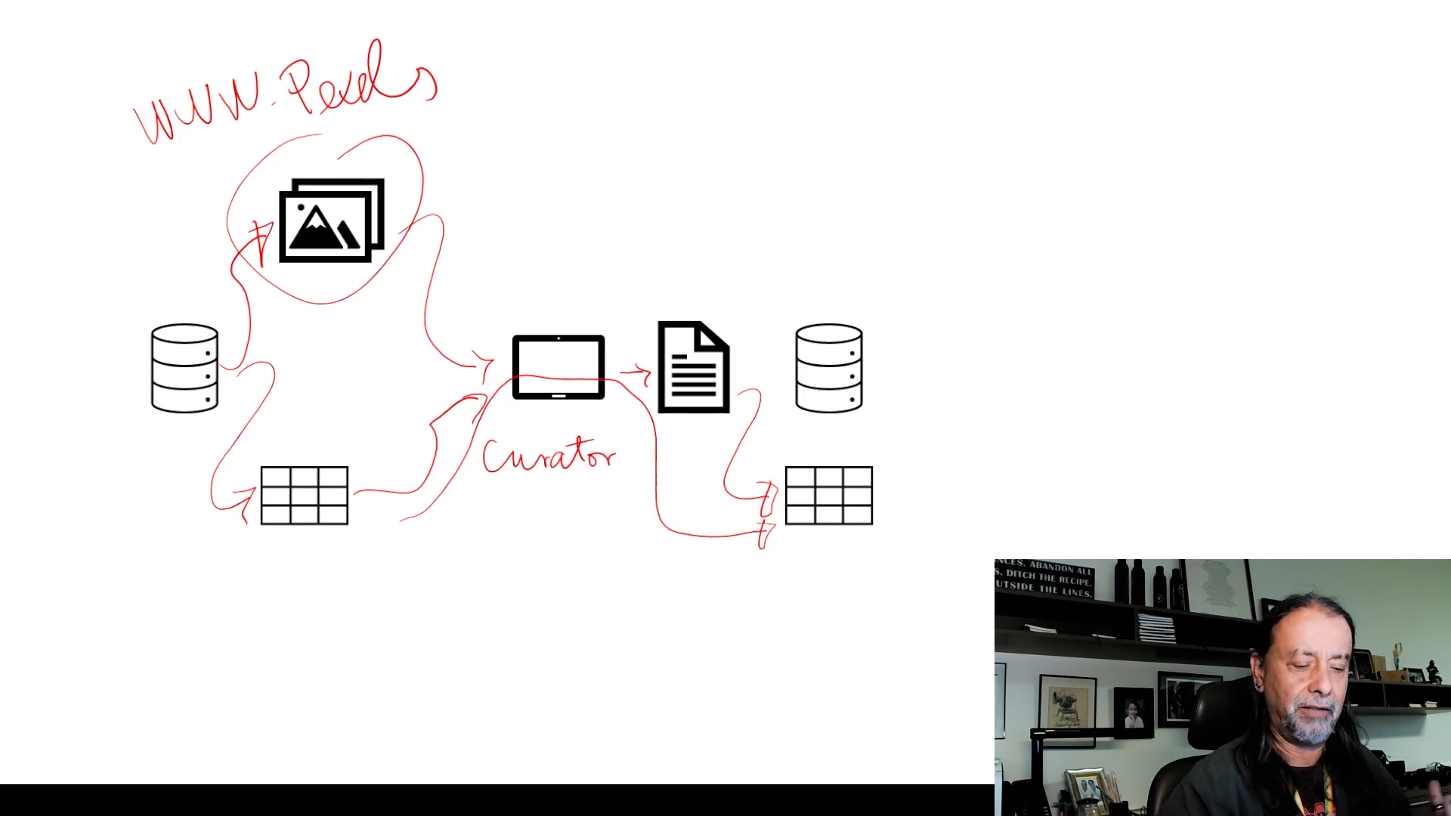
Switch to Power Apps and examine the SearchPhotos and ListCuratedPhotos calls in the photo gallery's Items formula.
key(alt+Tab)
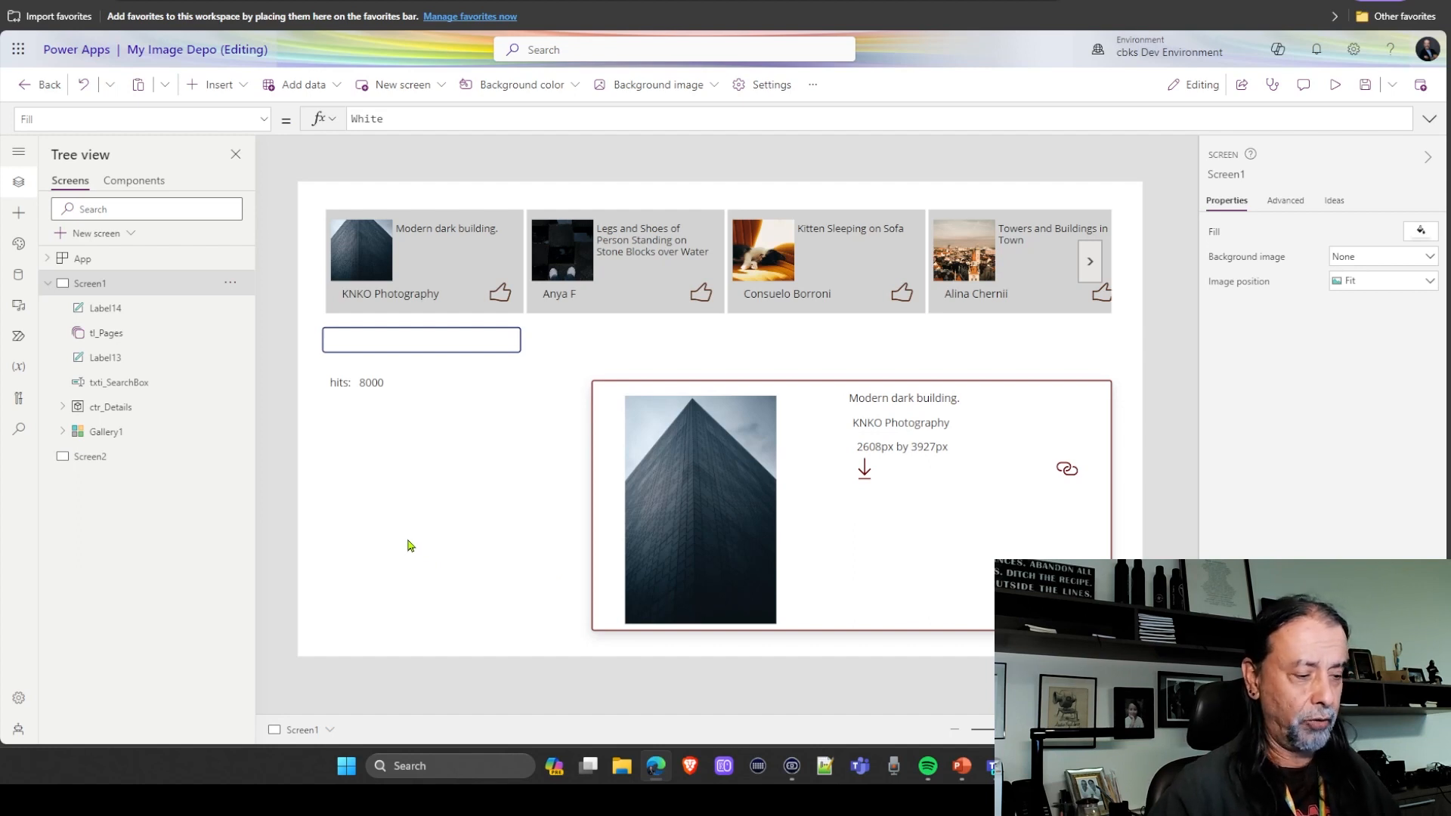
click(628, 310)
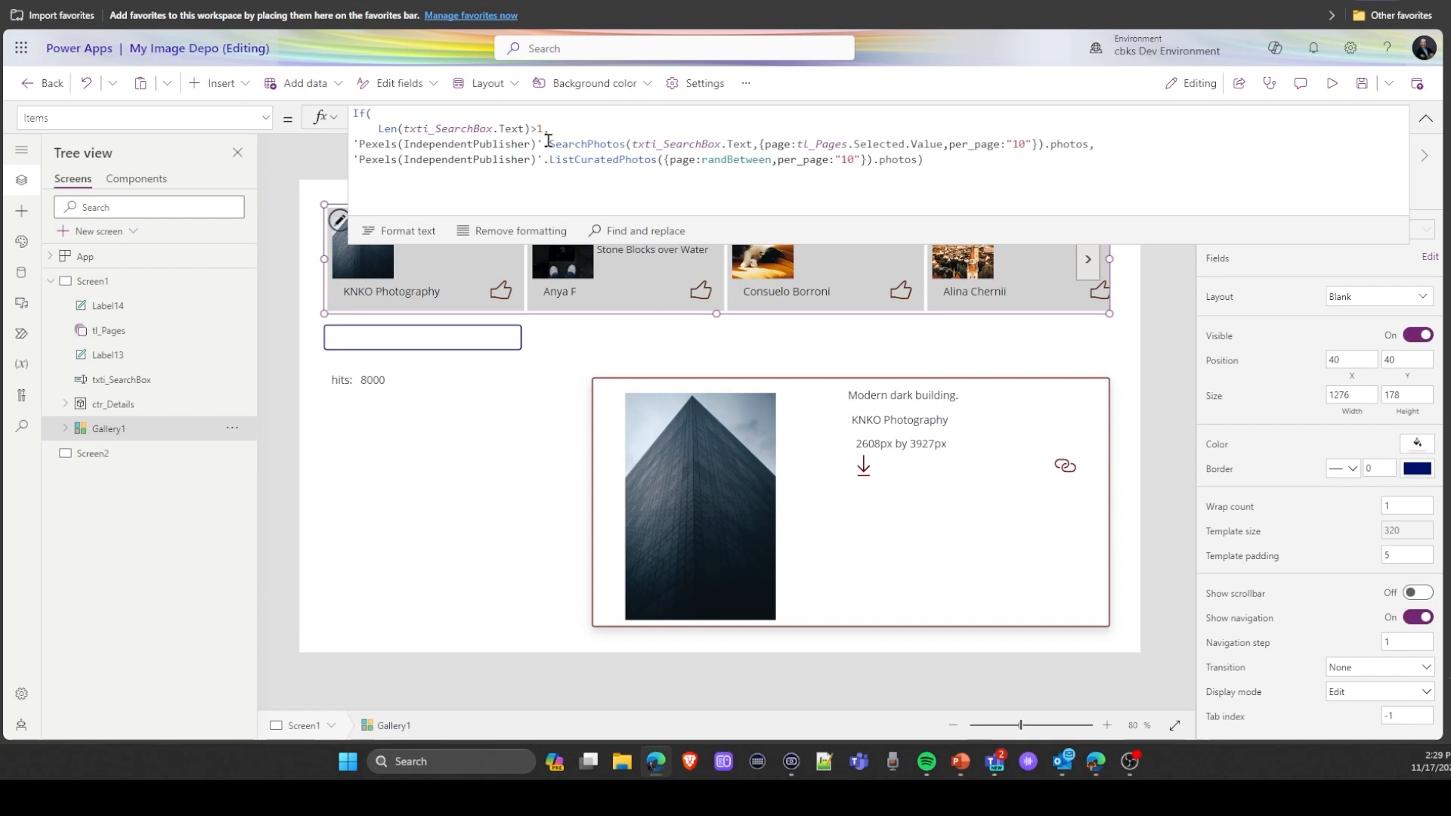
drag(548, 144, 619, 143)
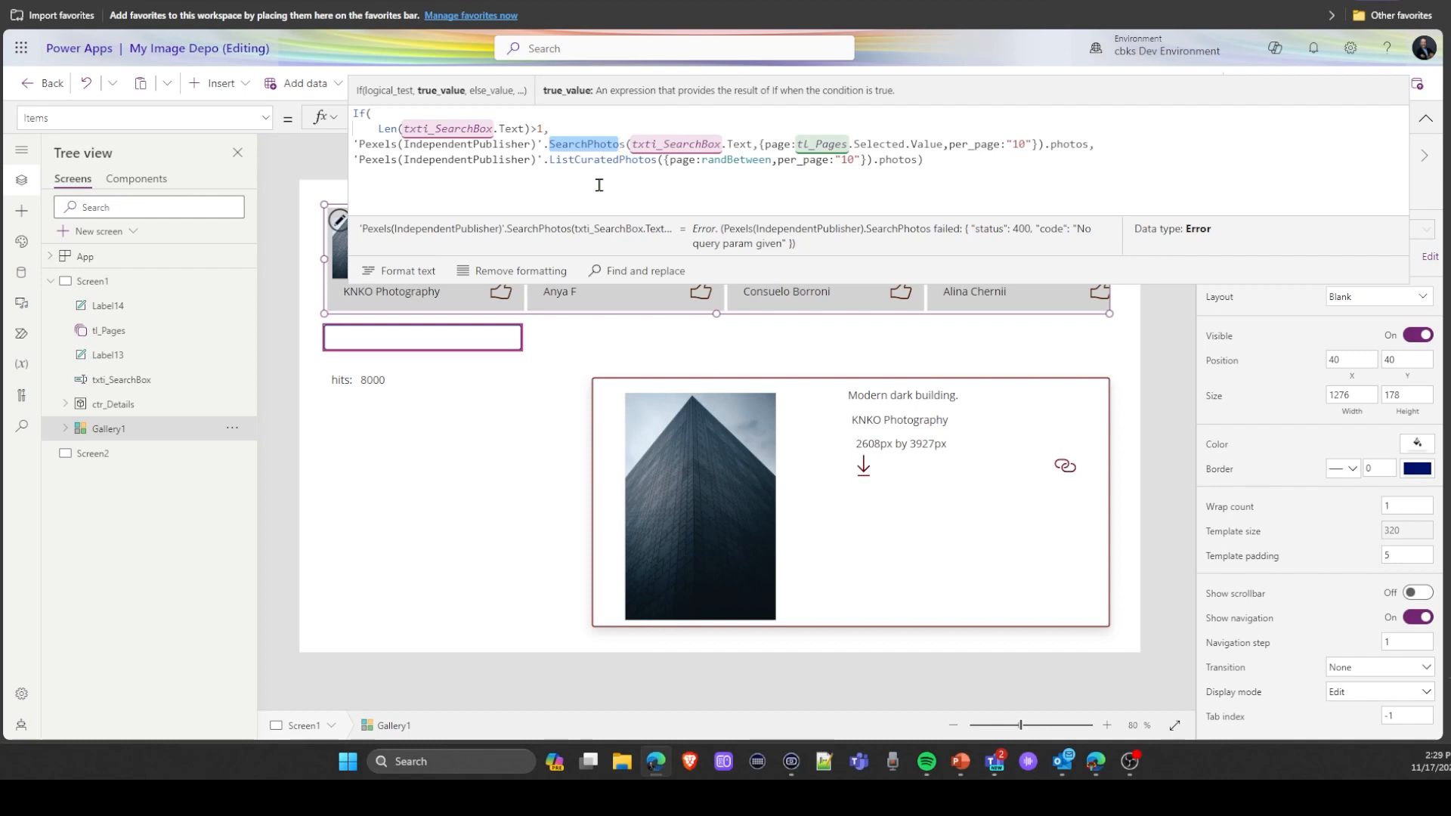
click(599, 185)
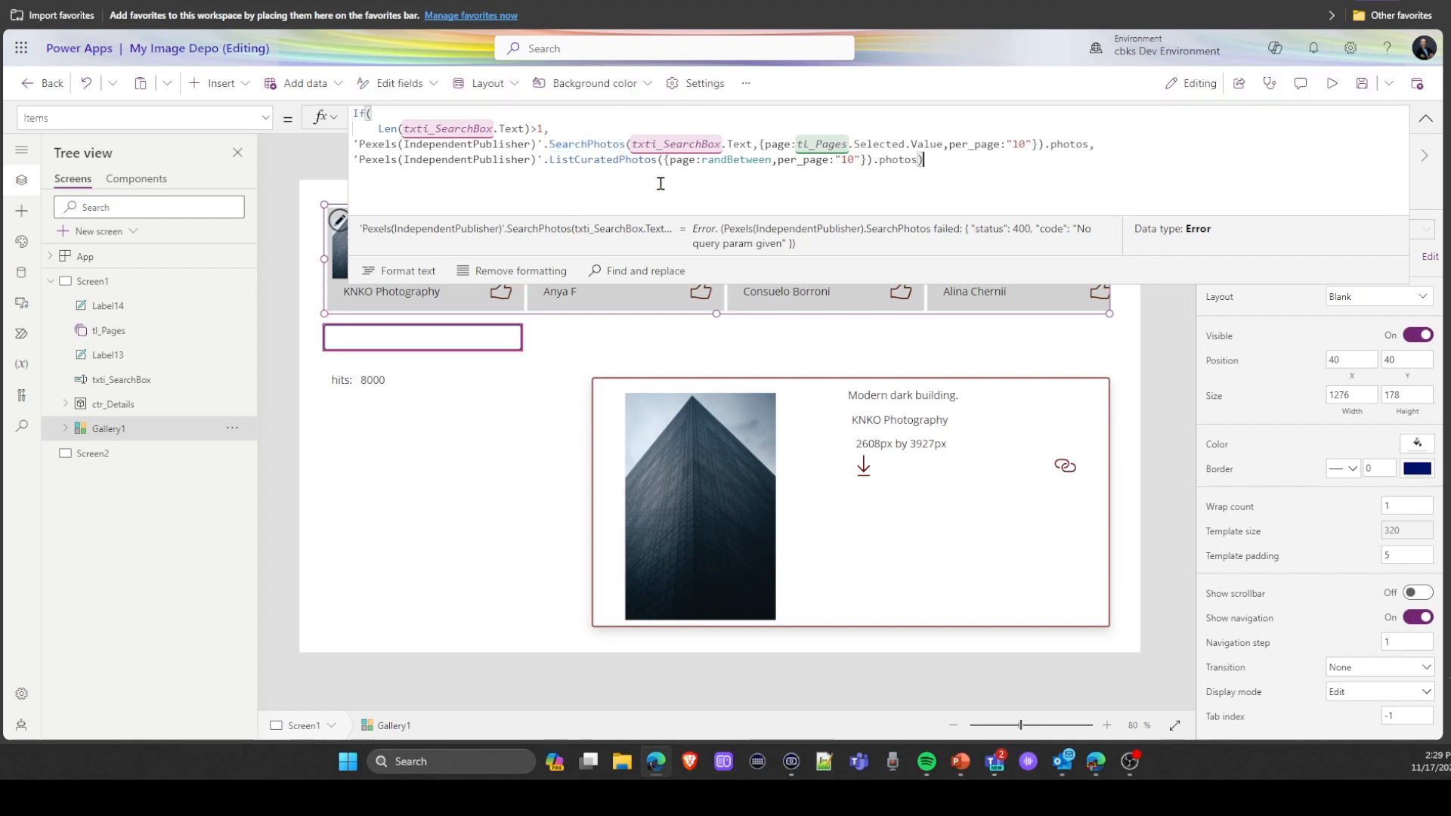
click(549, 160)
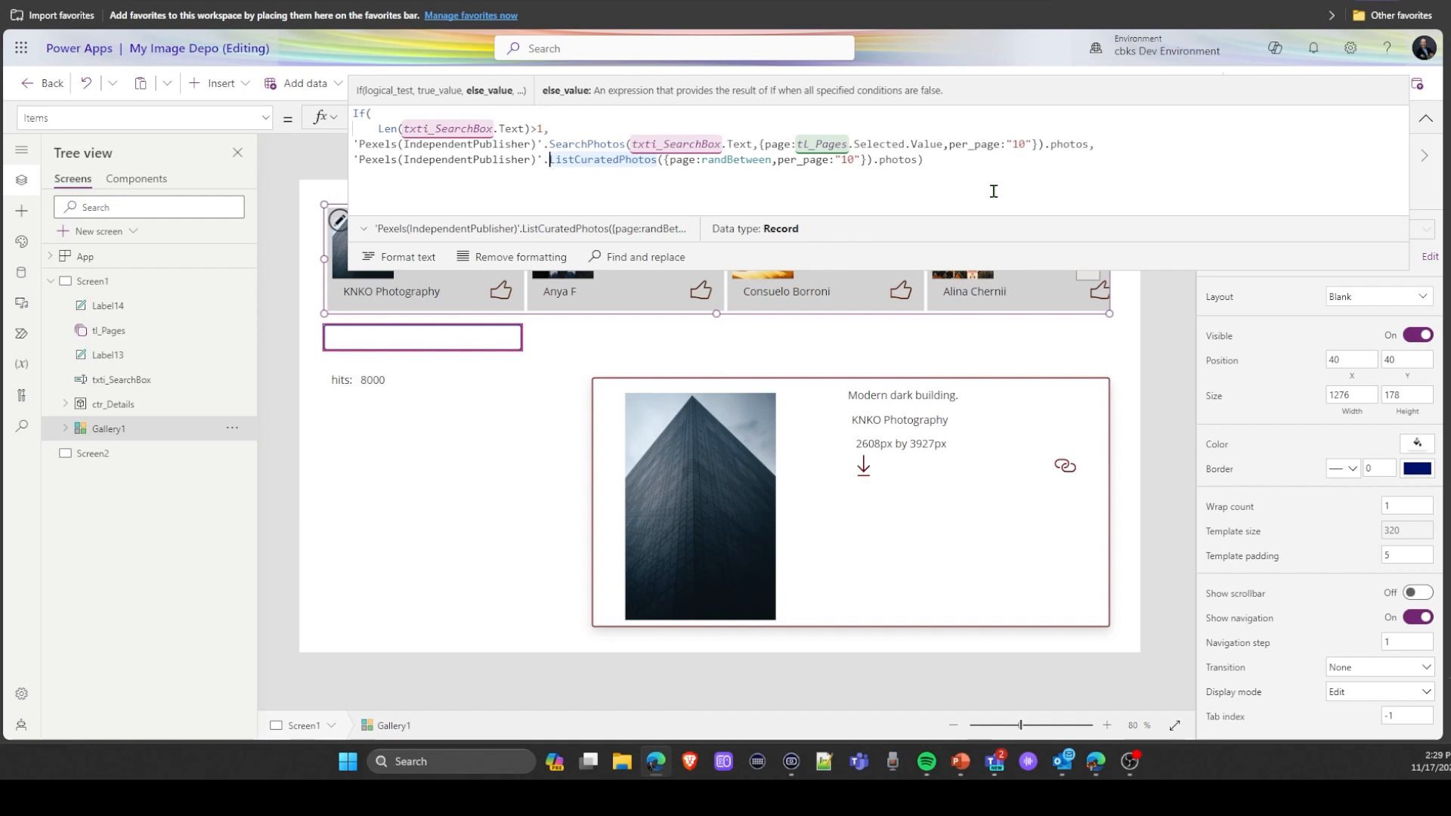
click(1425, 118)
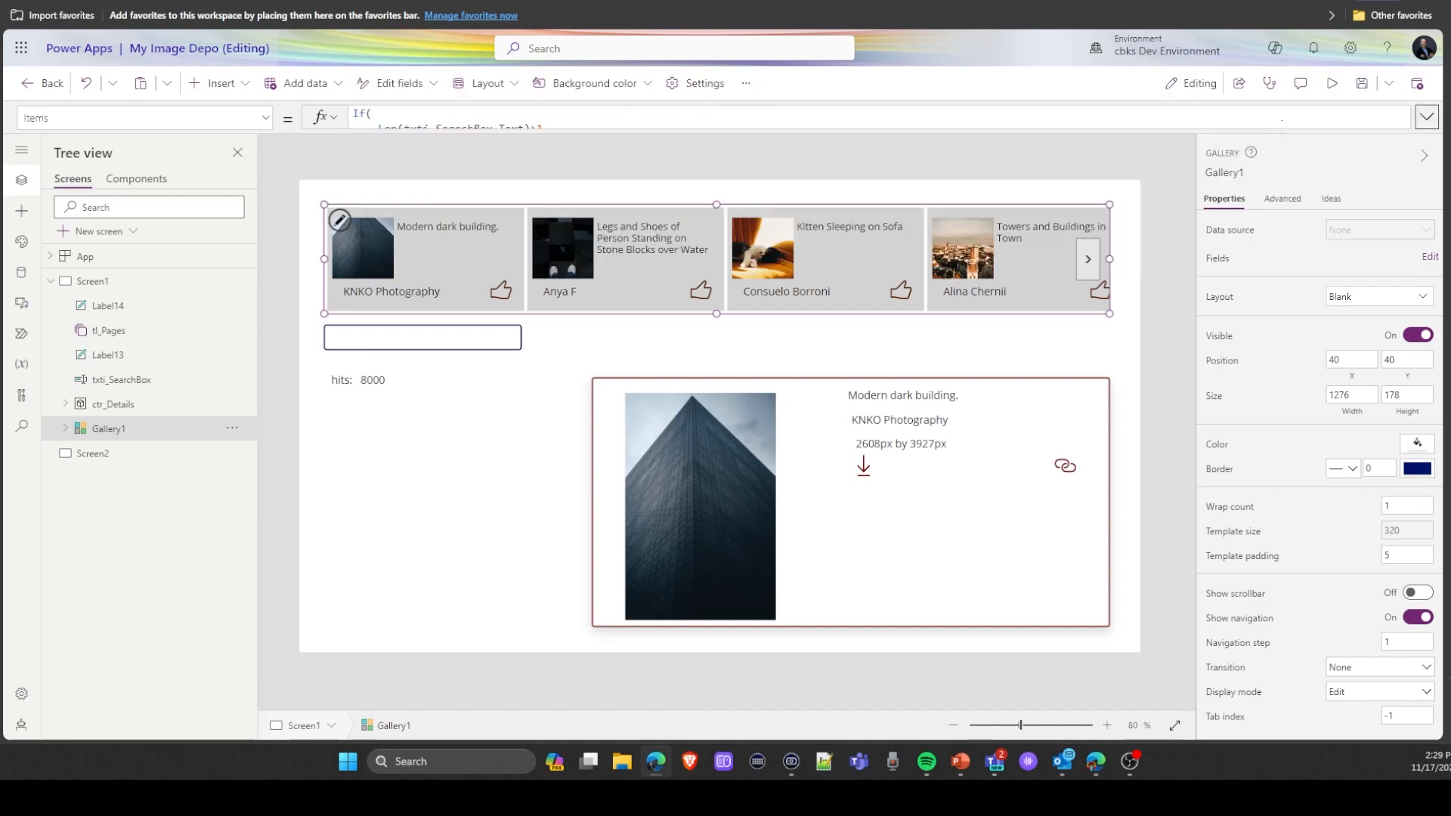
Preview the My Image Depo app and search its photos for "mayan".
click(1333, 90)
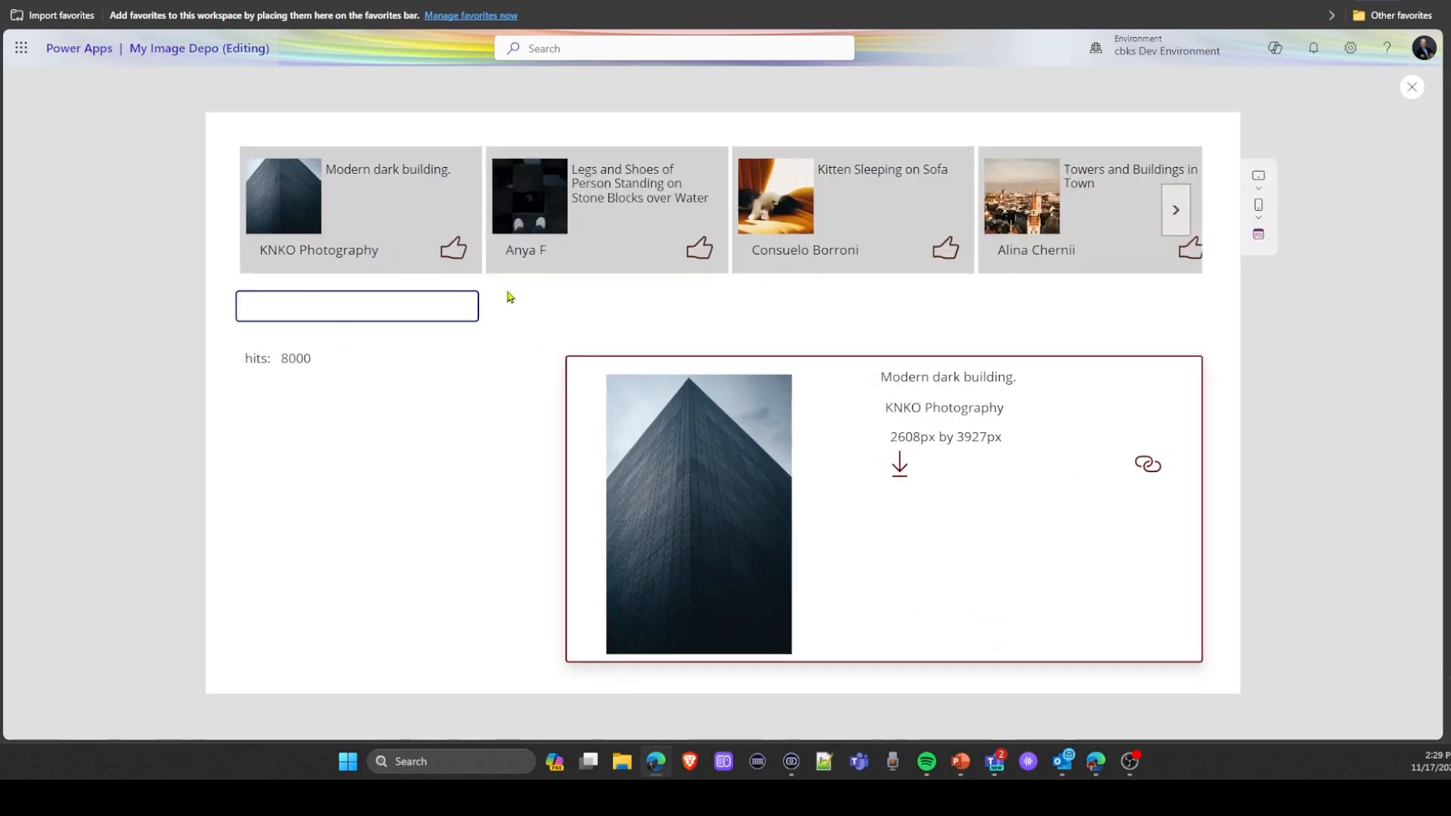
click(319, 301)
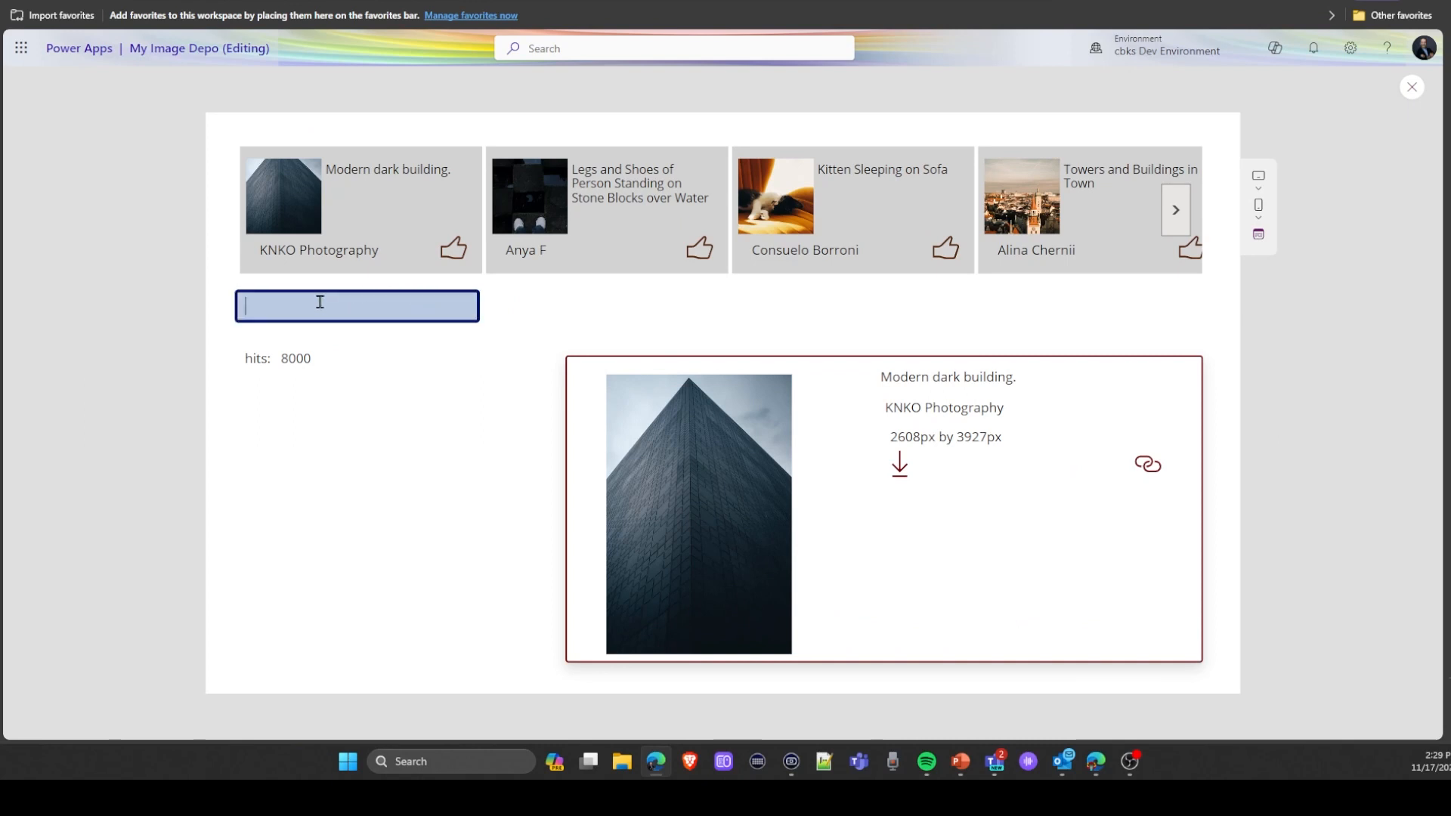
text(mayan)
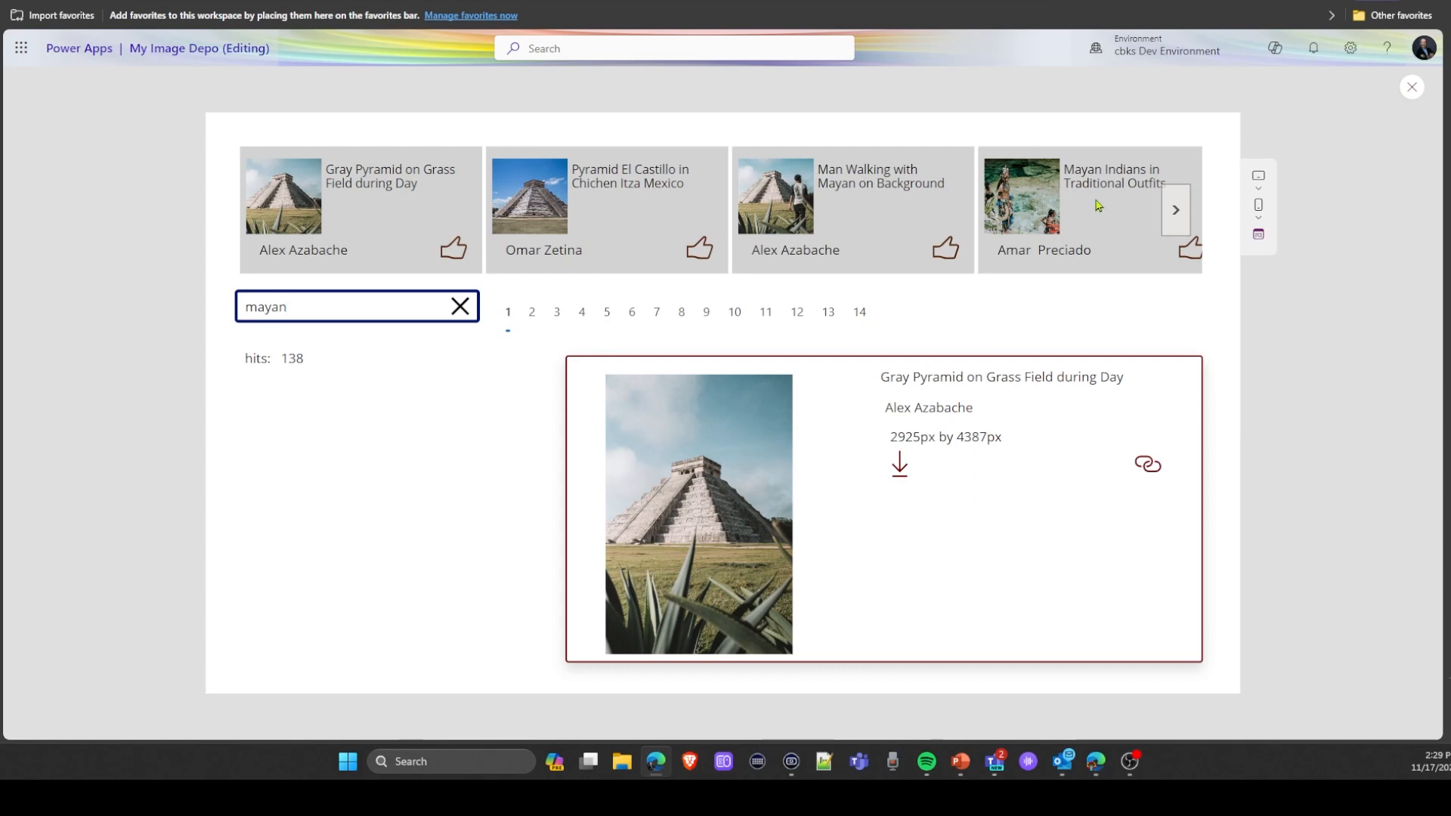
Browse the "mayan" photos in the gallery, moving through the result pages to the end of page 14.
click(1177, 211)
click(1176, 210)
click(1176, 210)
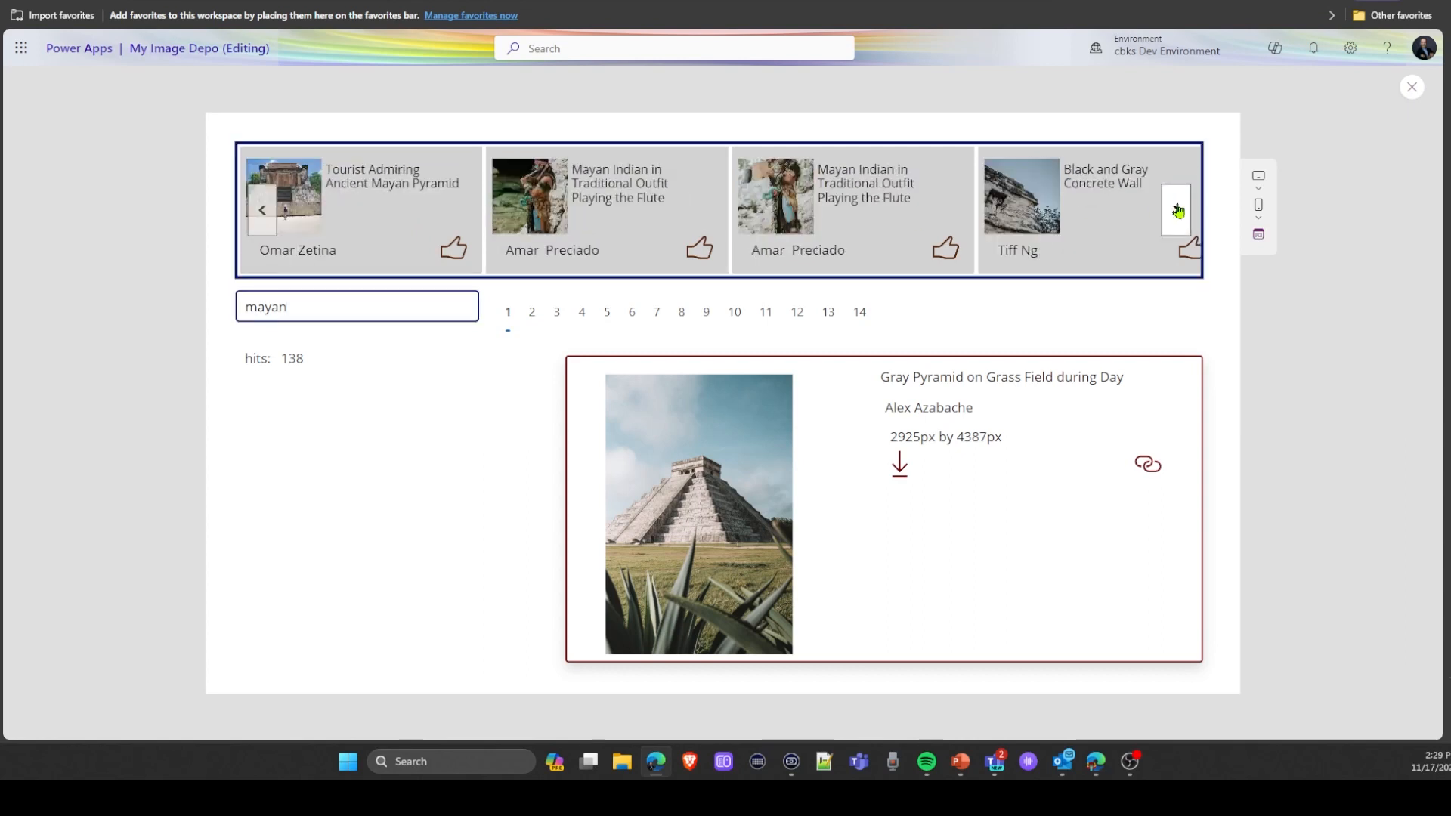
click(532, 312)
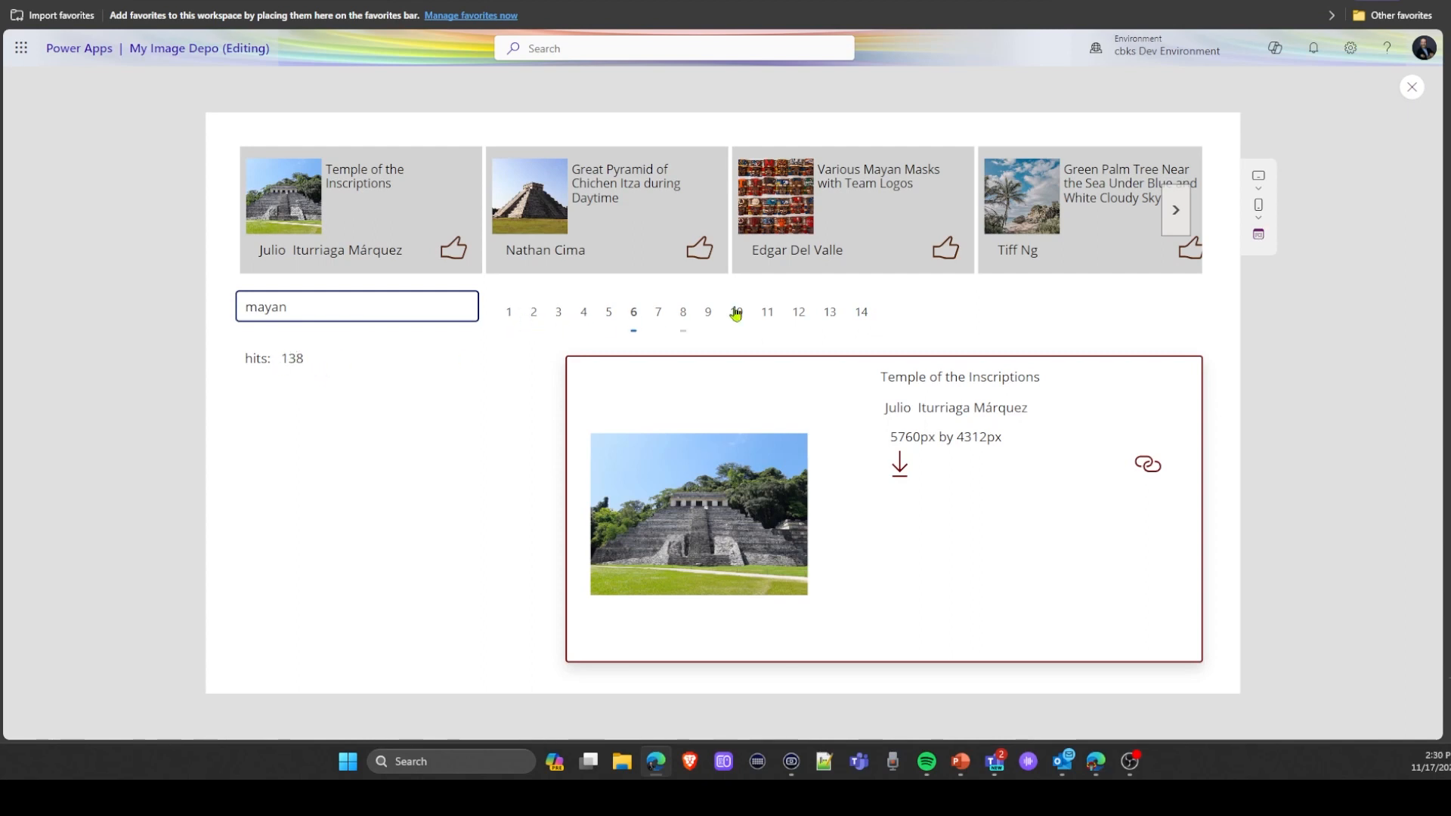
click(862, 315)
click(1176, 209)
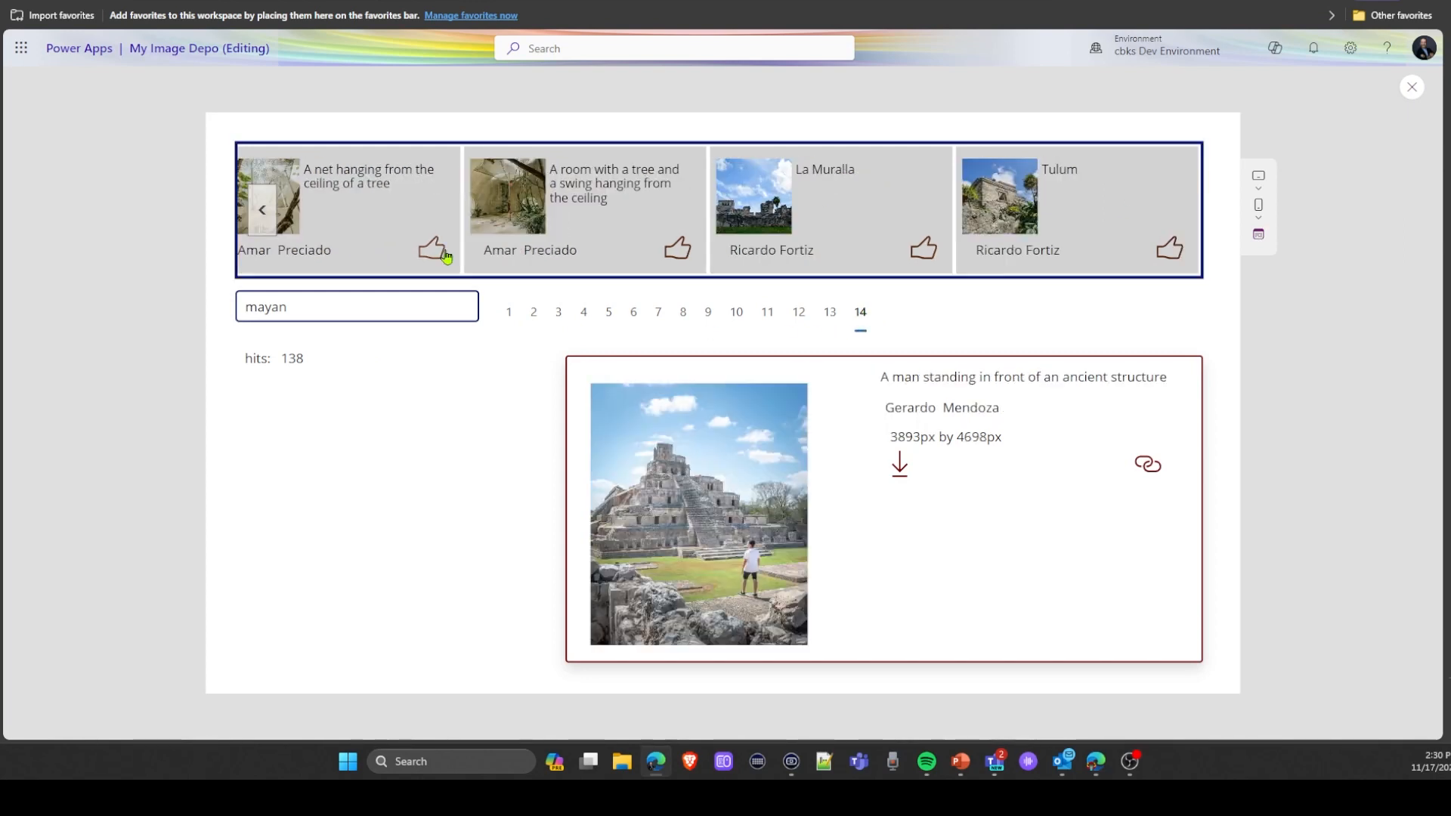
Select the photo of the room with a tree and swing, browse its photographer's Pexels profile, and return to the app preview.
click(556, 223)
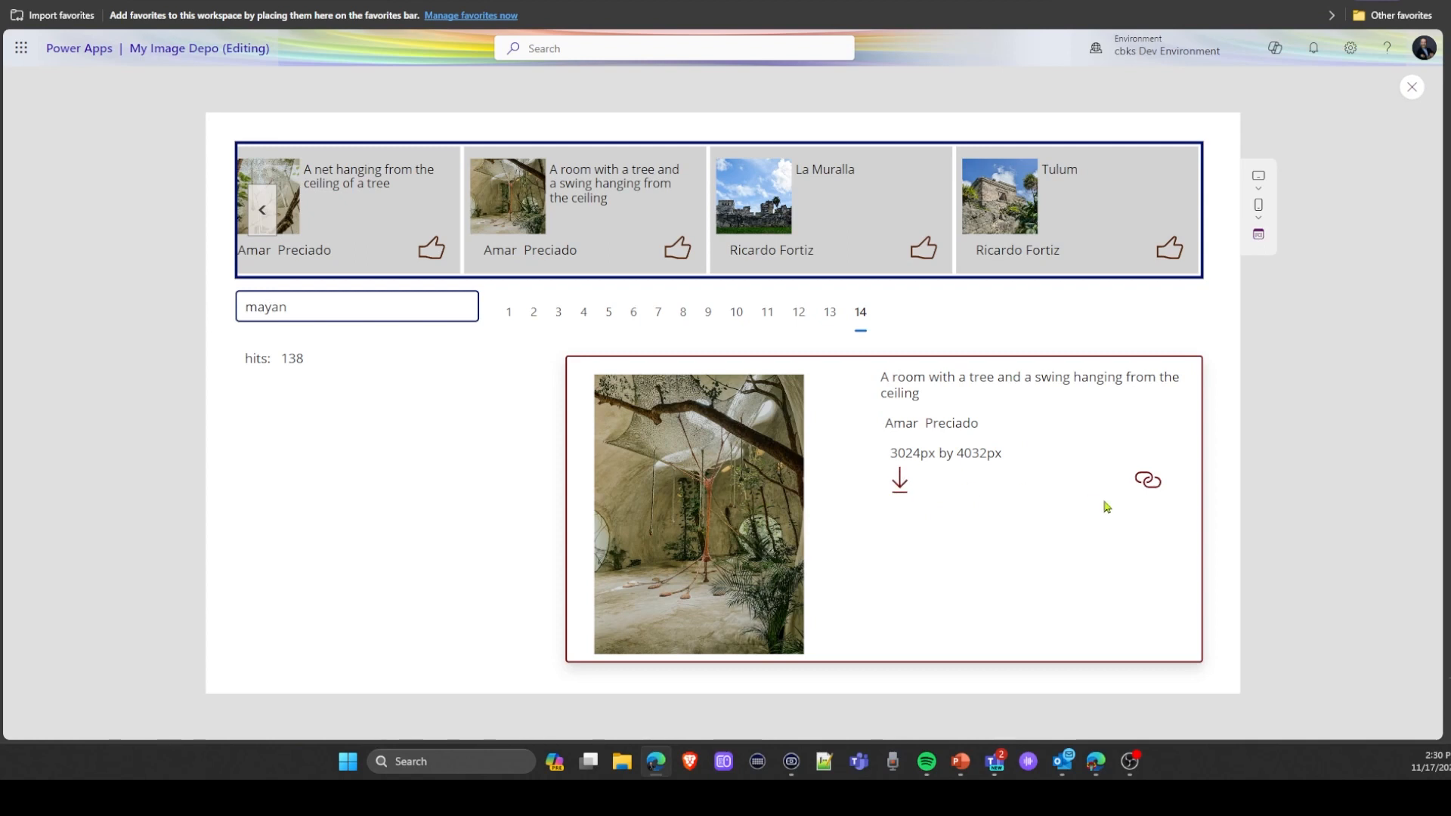
click(1149, 483)
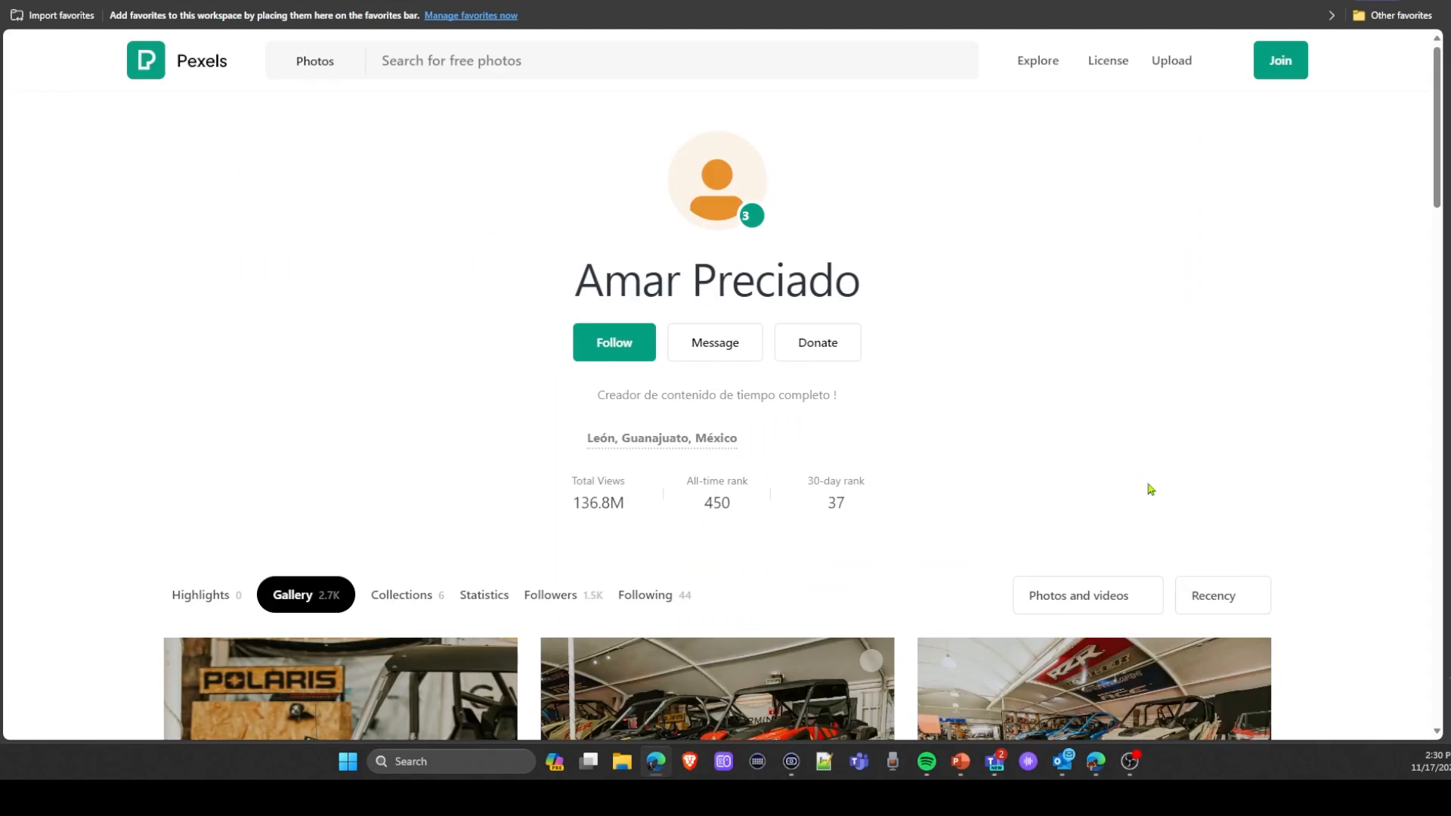
scroll(463, 314, down, 10)
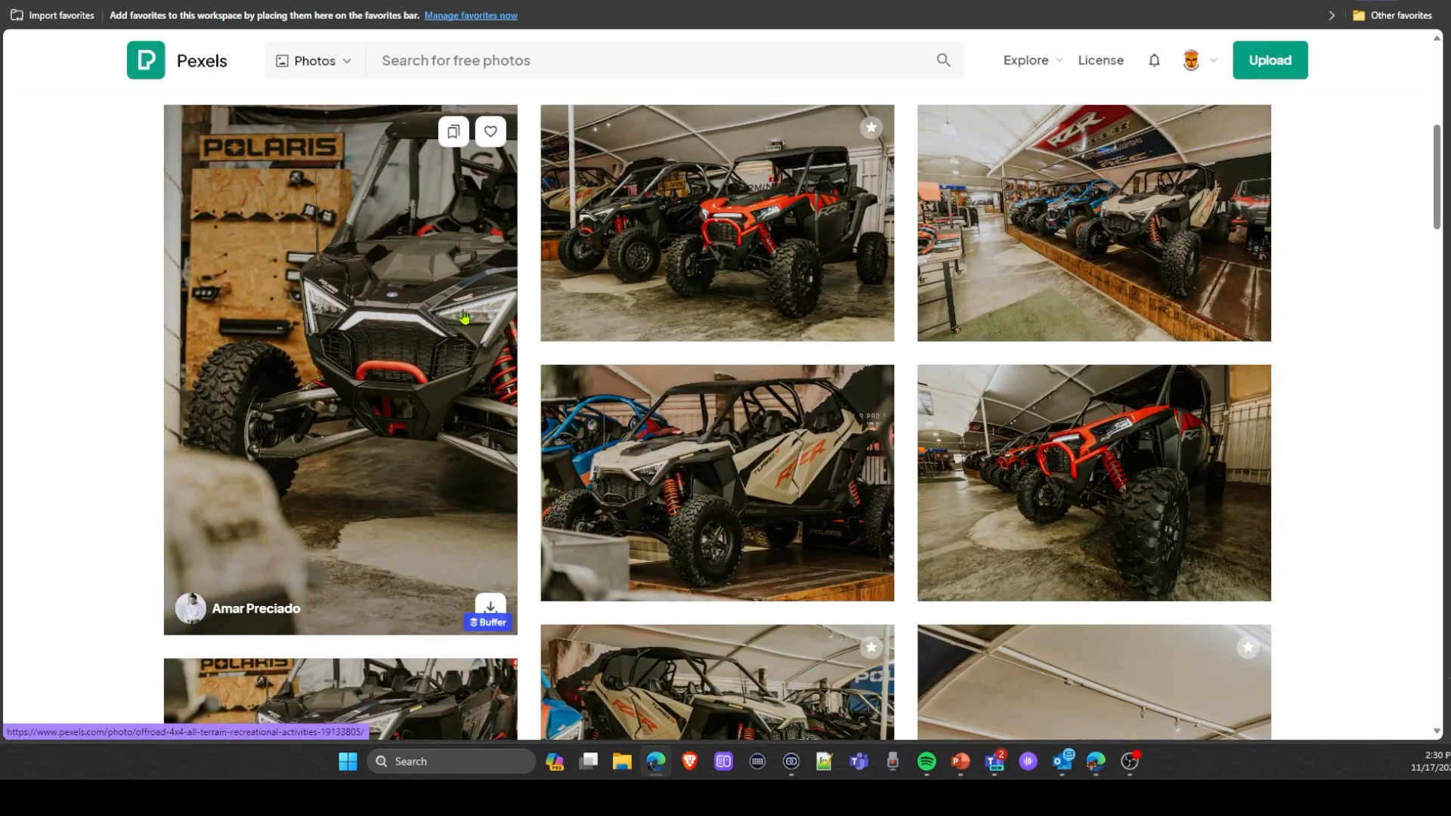
scroll(465, 314, down, 15)
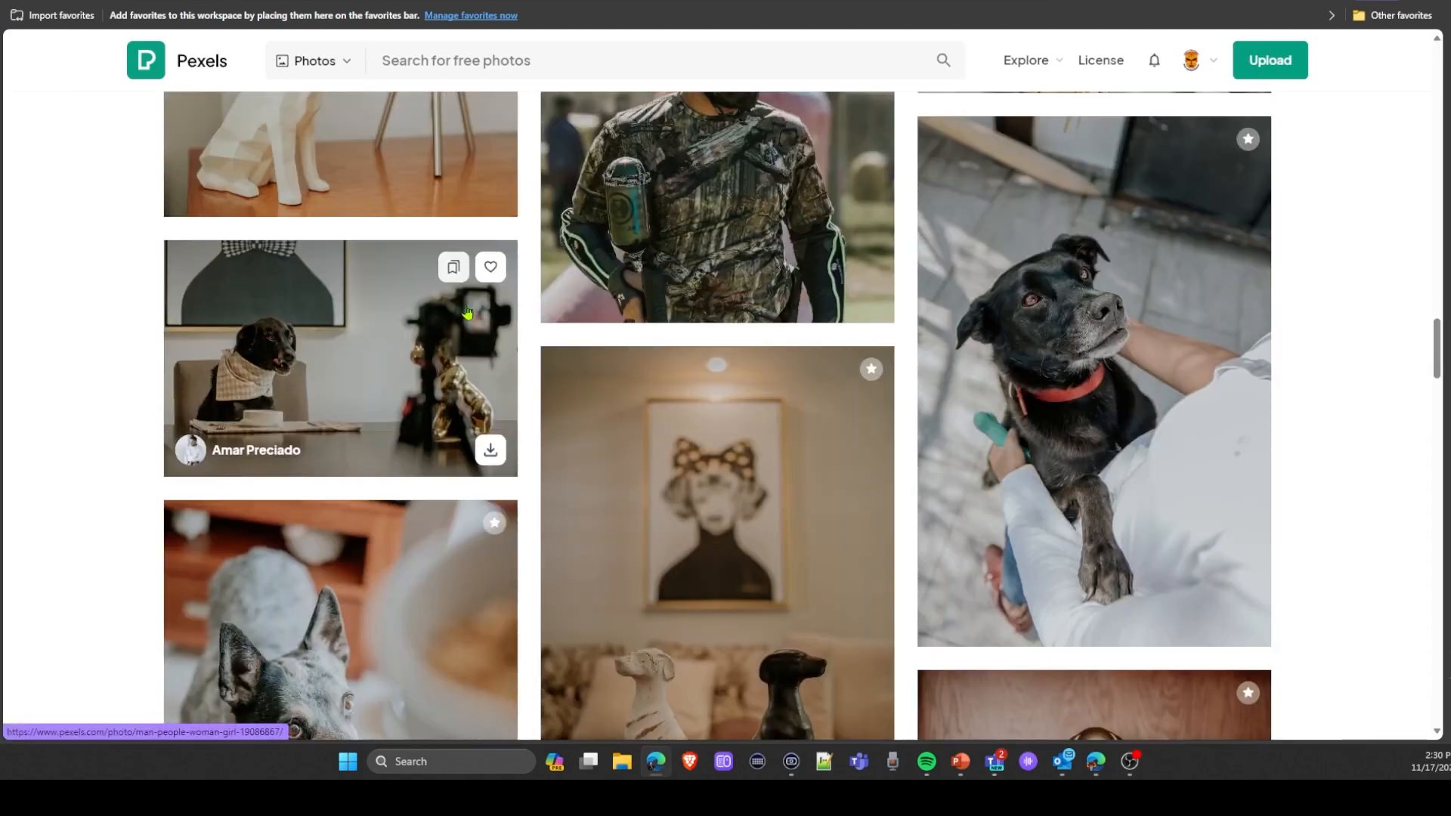
scroll(466, 313, down, 15)
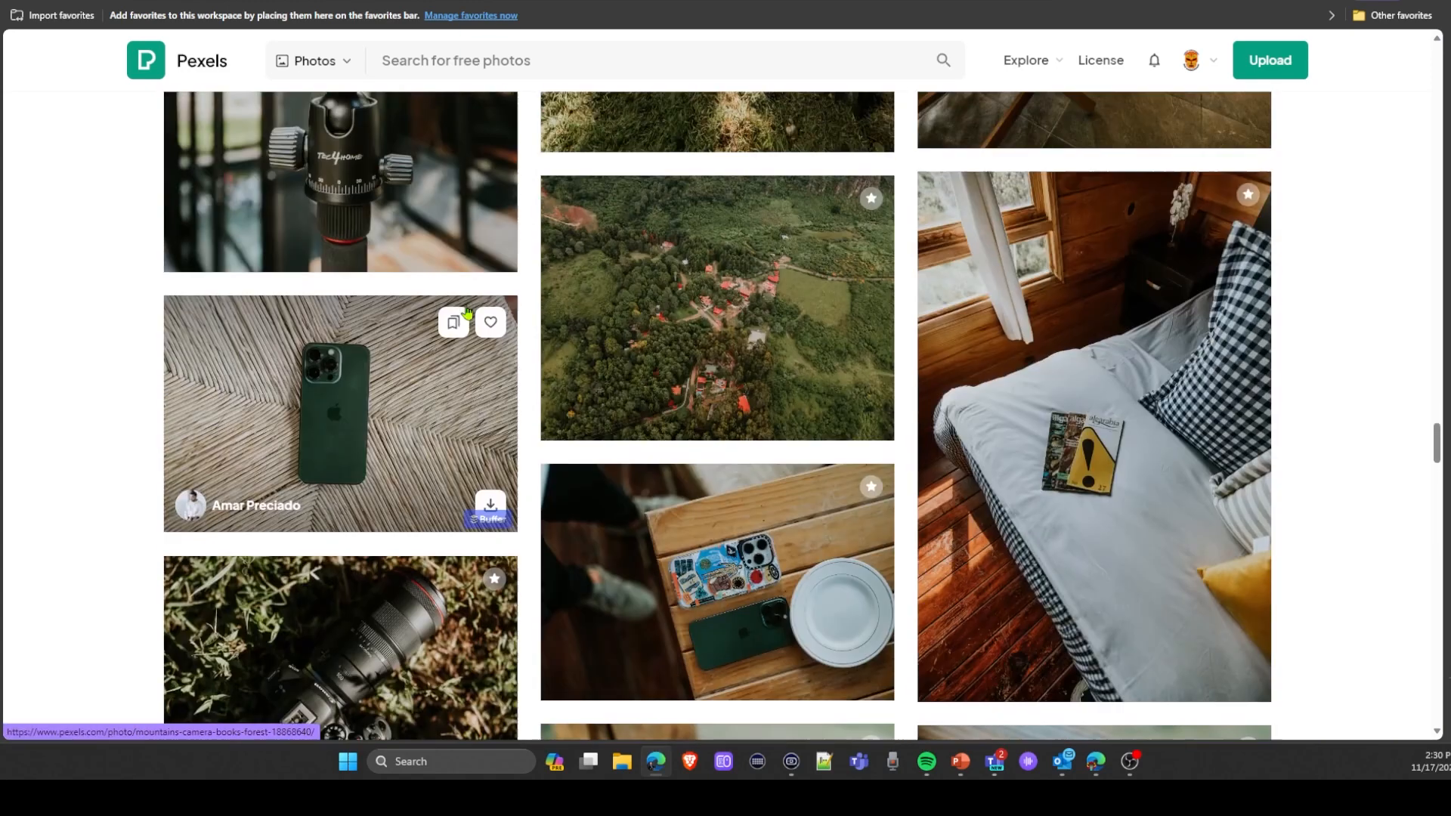
key(ctrl+w)
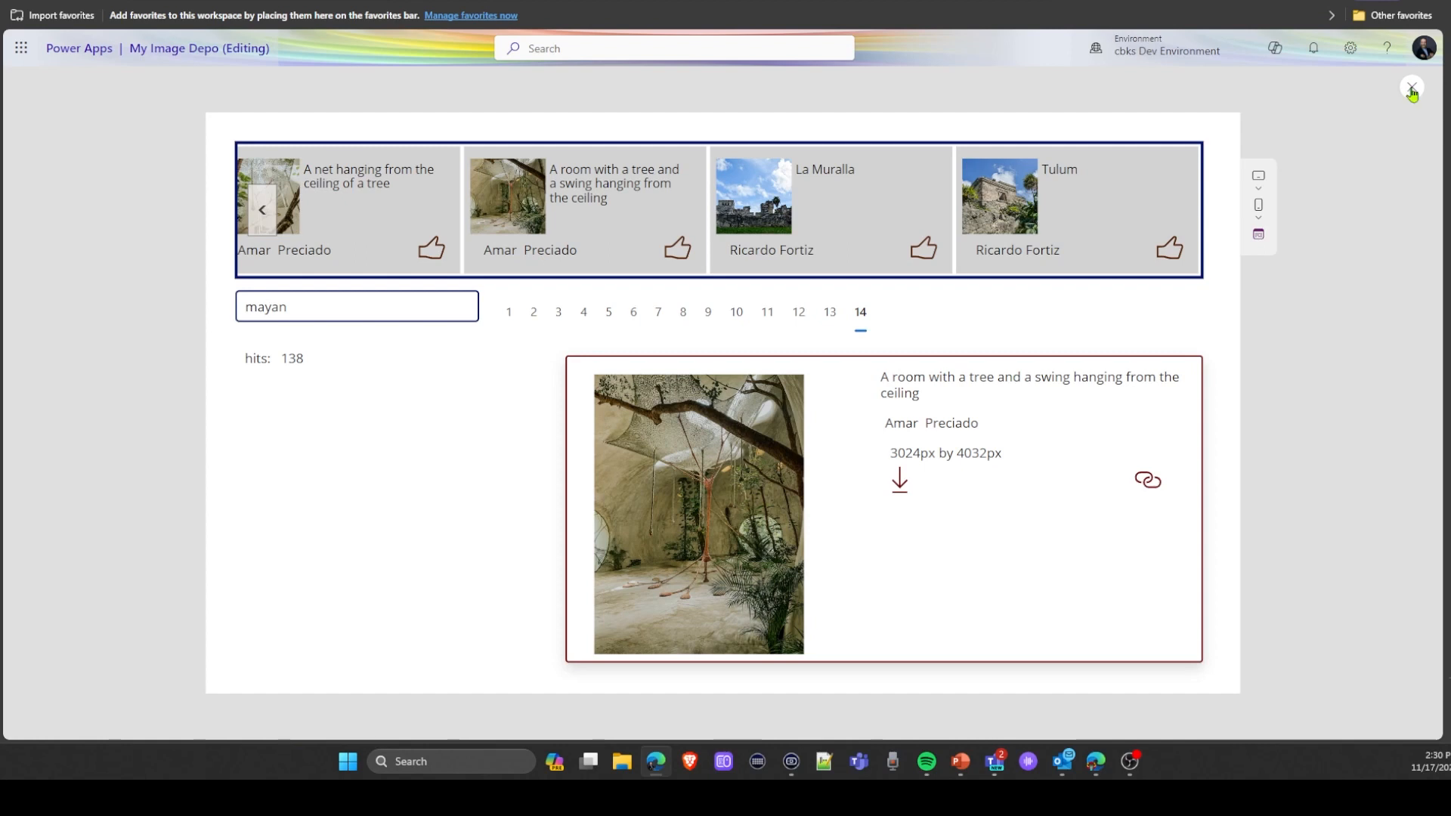
Exit the app preview and fit the Screen1 canvas to the window.
click(1412, 88)
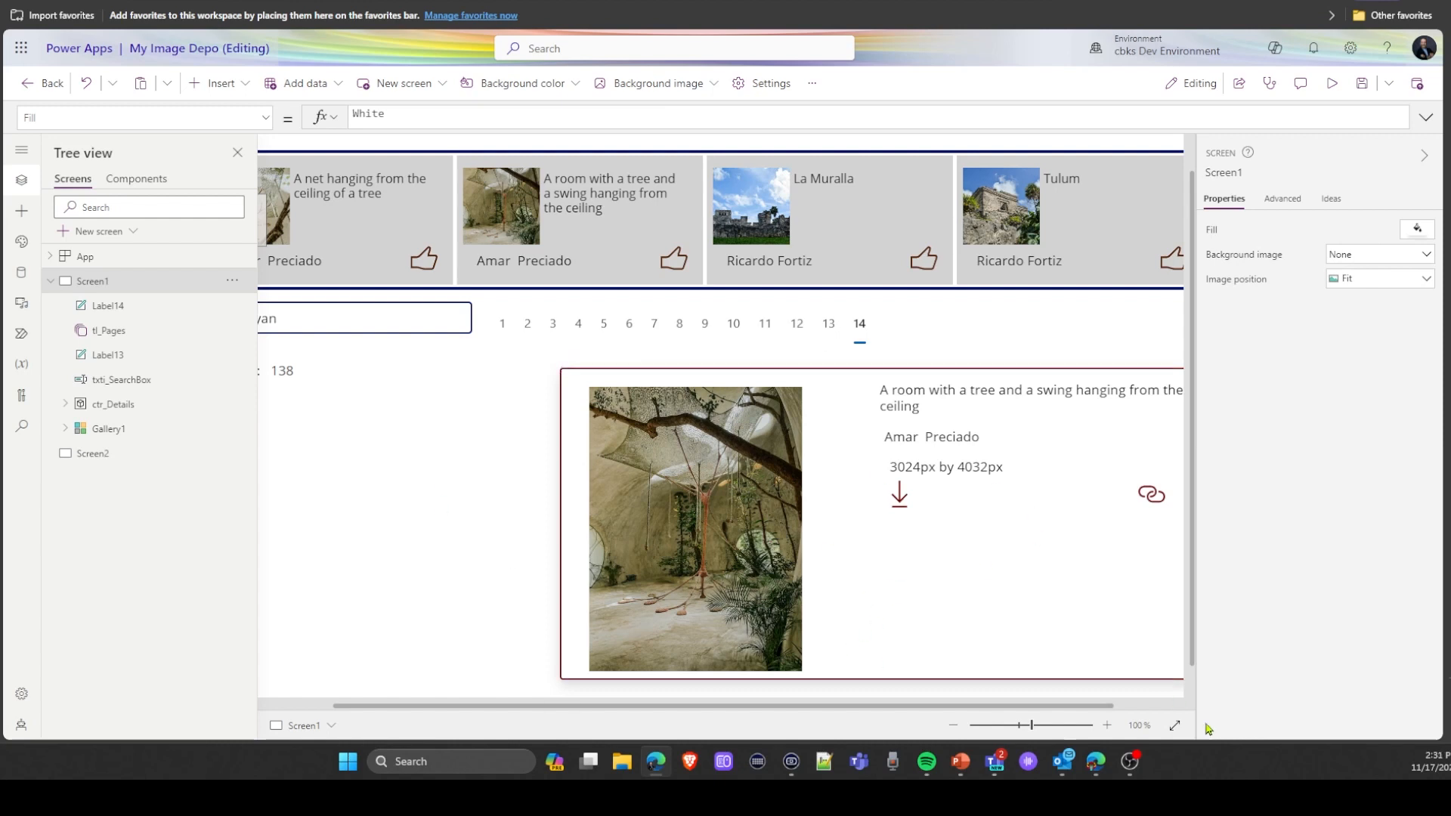
click(1175, 728)
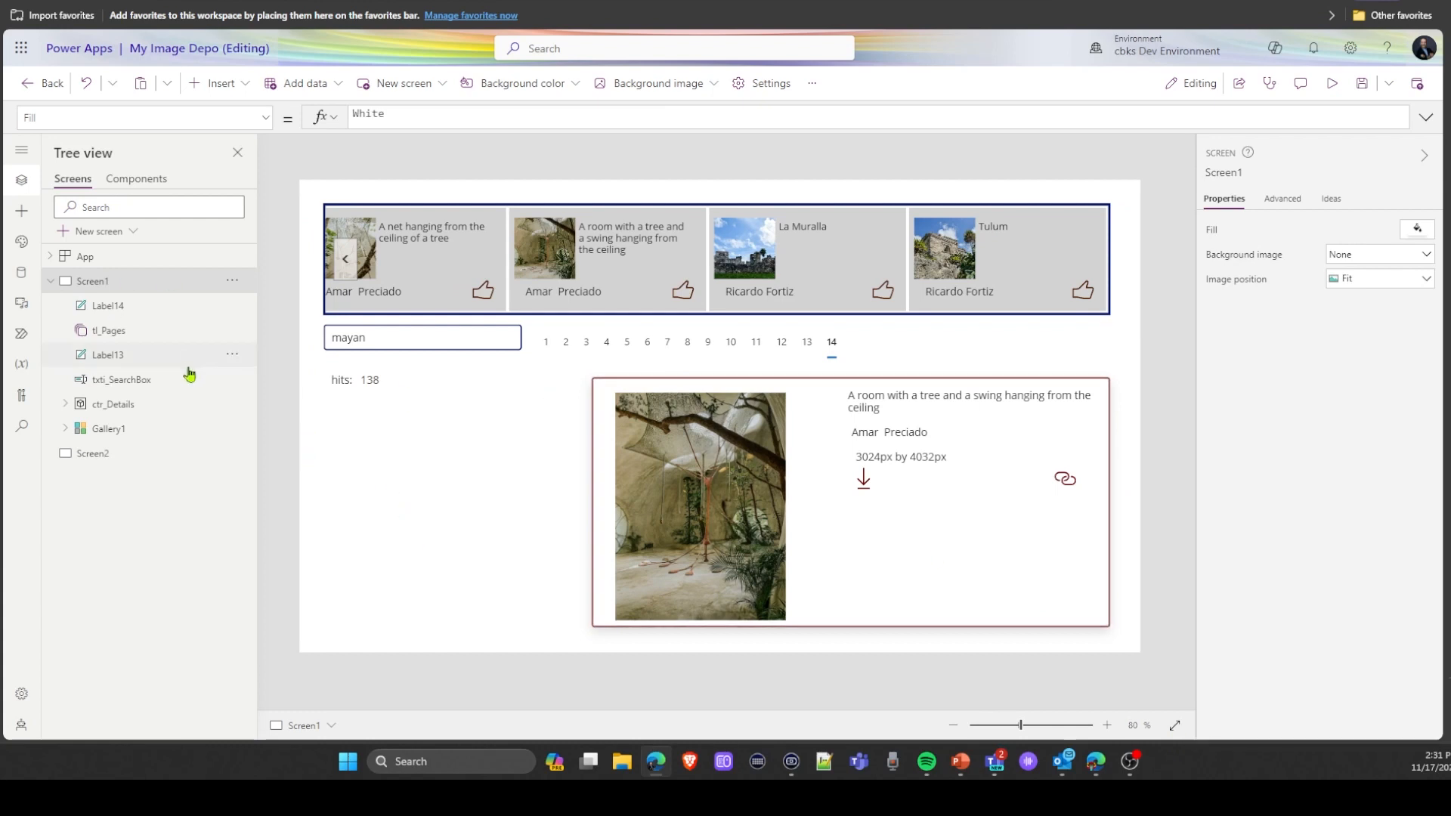
Switch to SharePoint and open the Mayan No-Code Development Corp site.
click(21, 48)
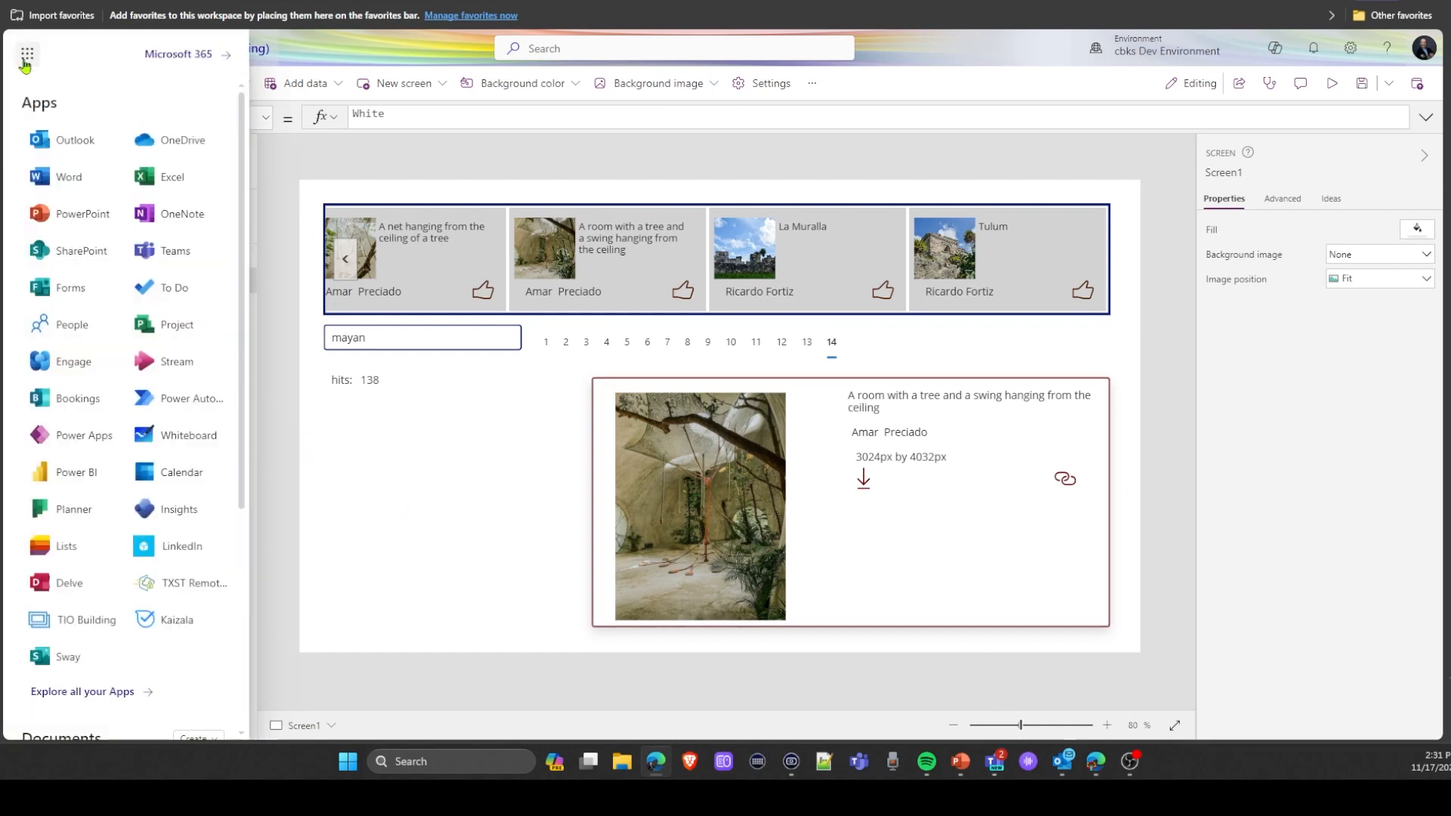
click(91, 197)
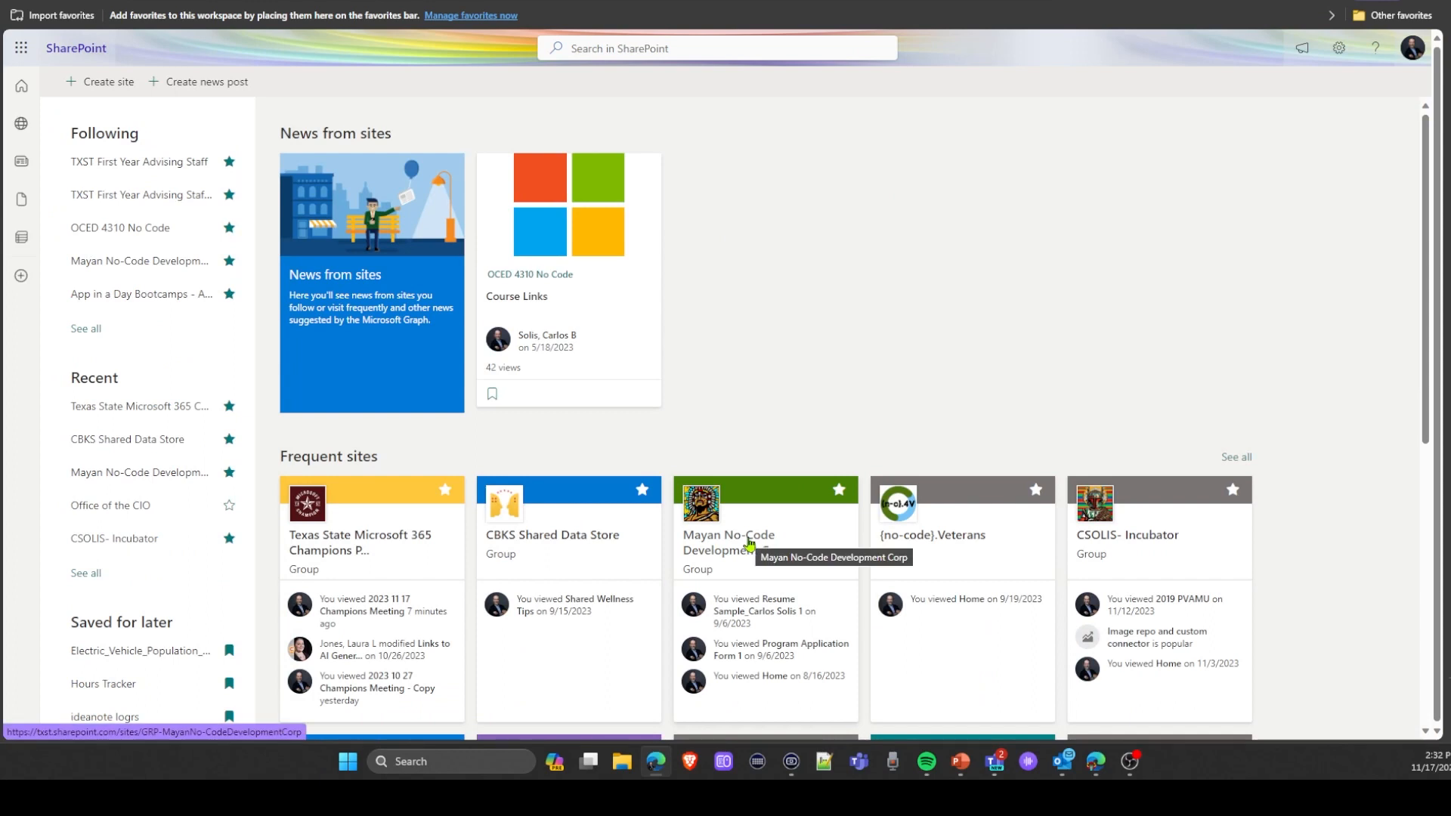
click(749, 541)
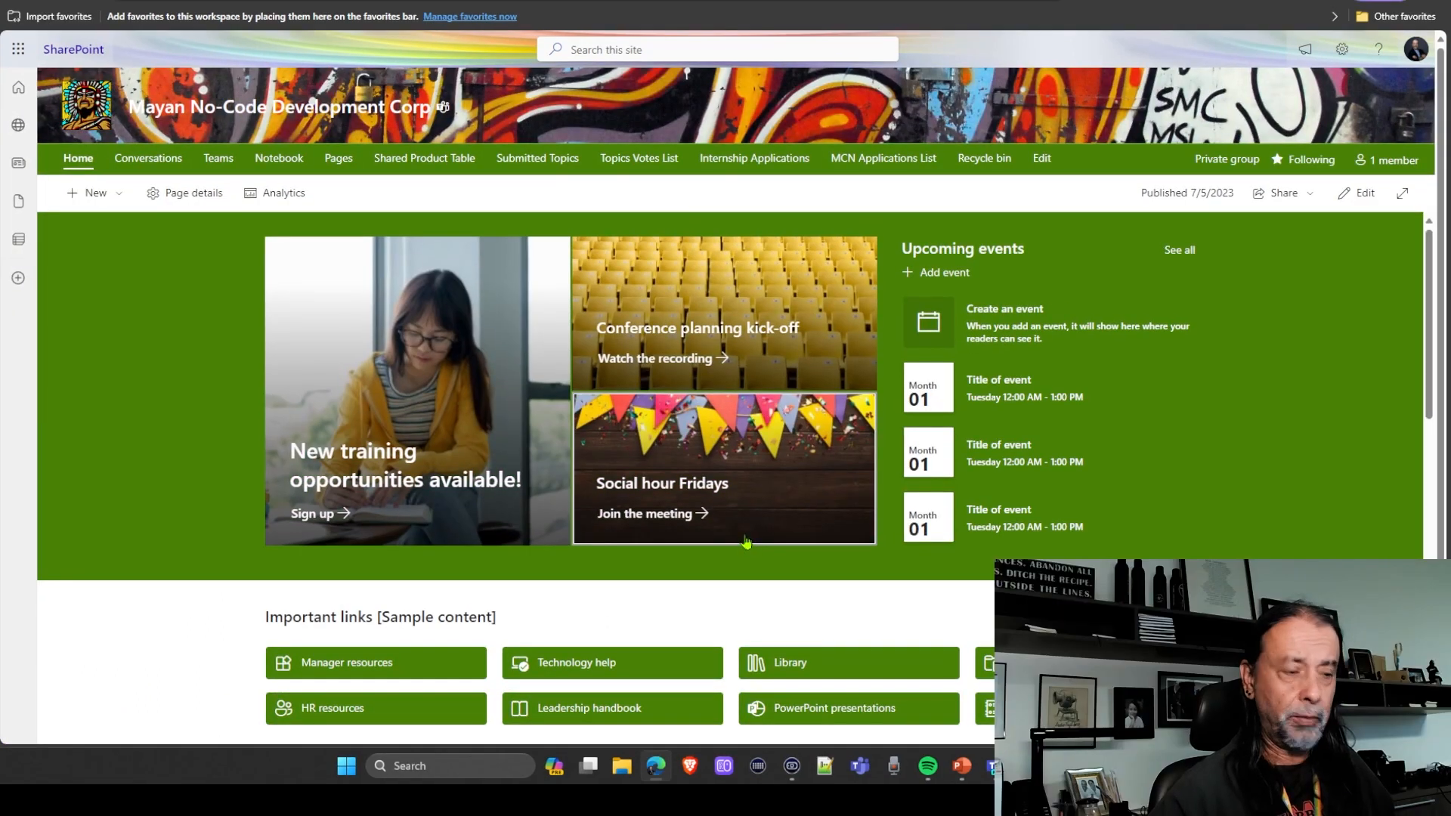
Create a blank list named "Image Depot Data Table" on the site, keeping it shown in the site navigation.
click(119, 198)
click(98, 226)
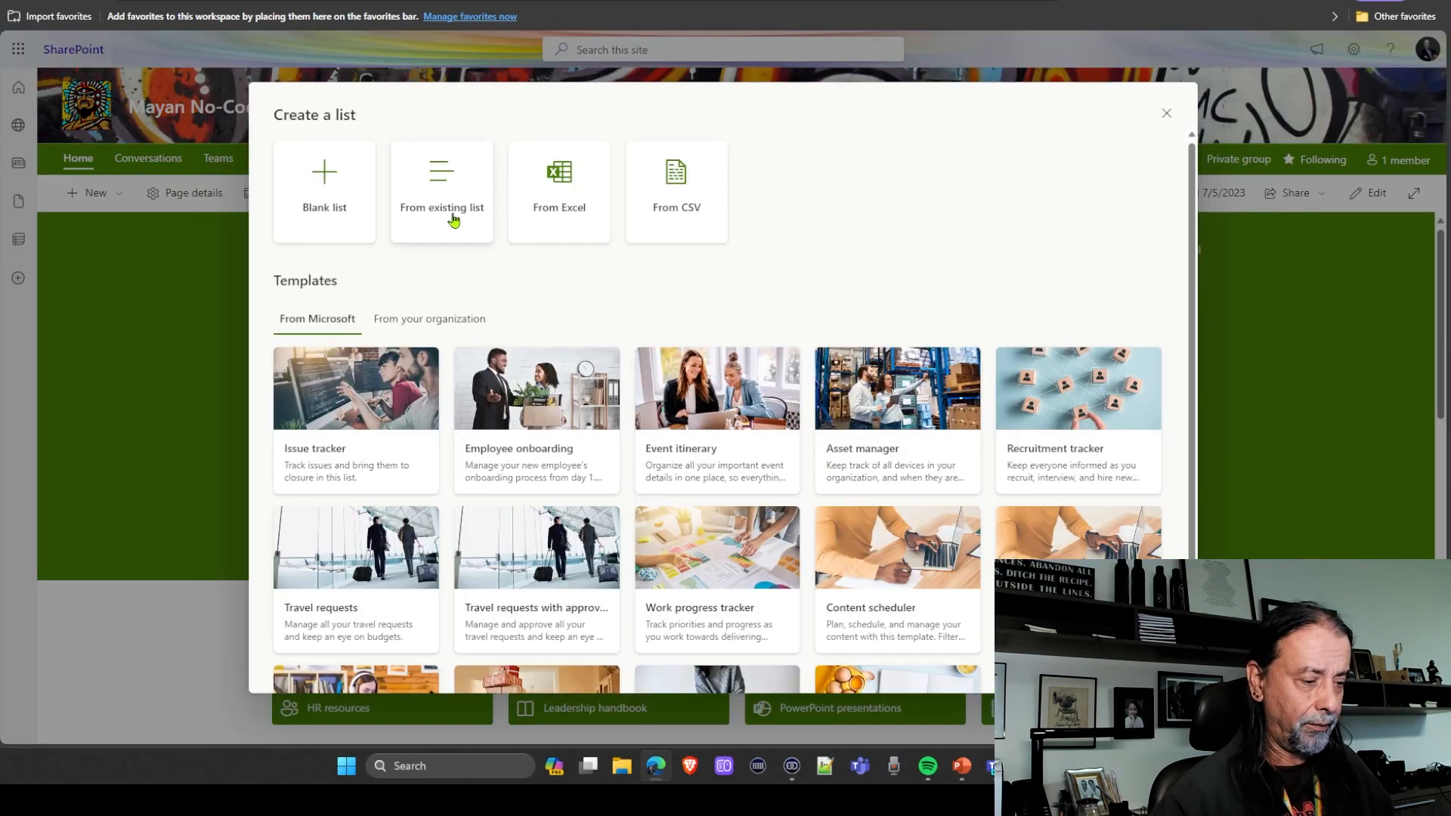
click(321, 190)
text(Image Depot Data Table)
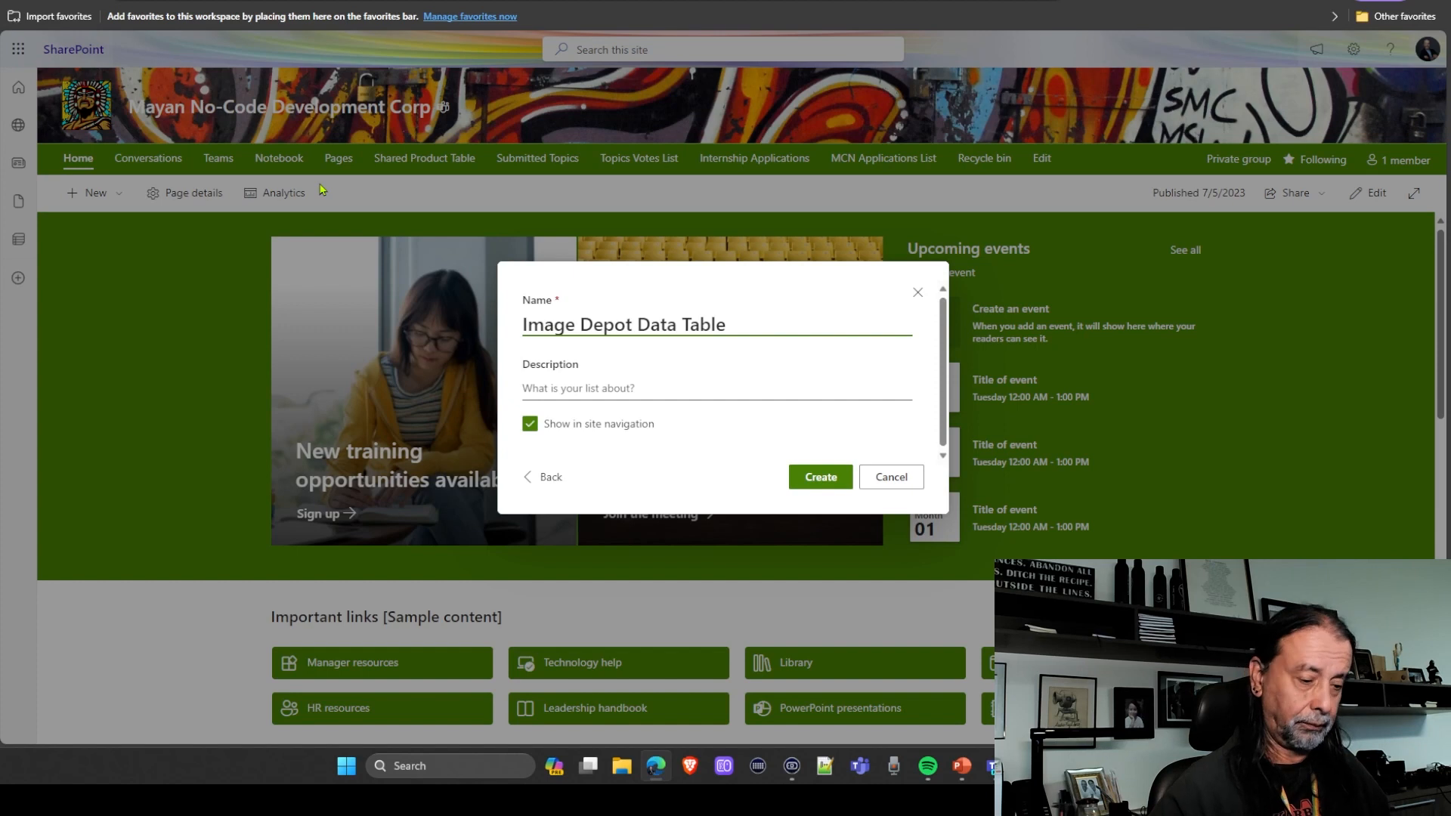
click(836, 485)
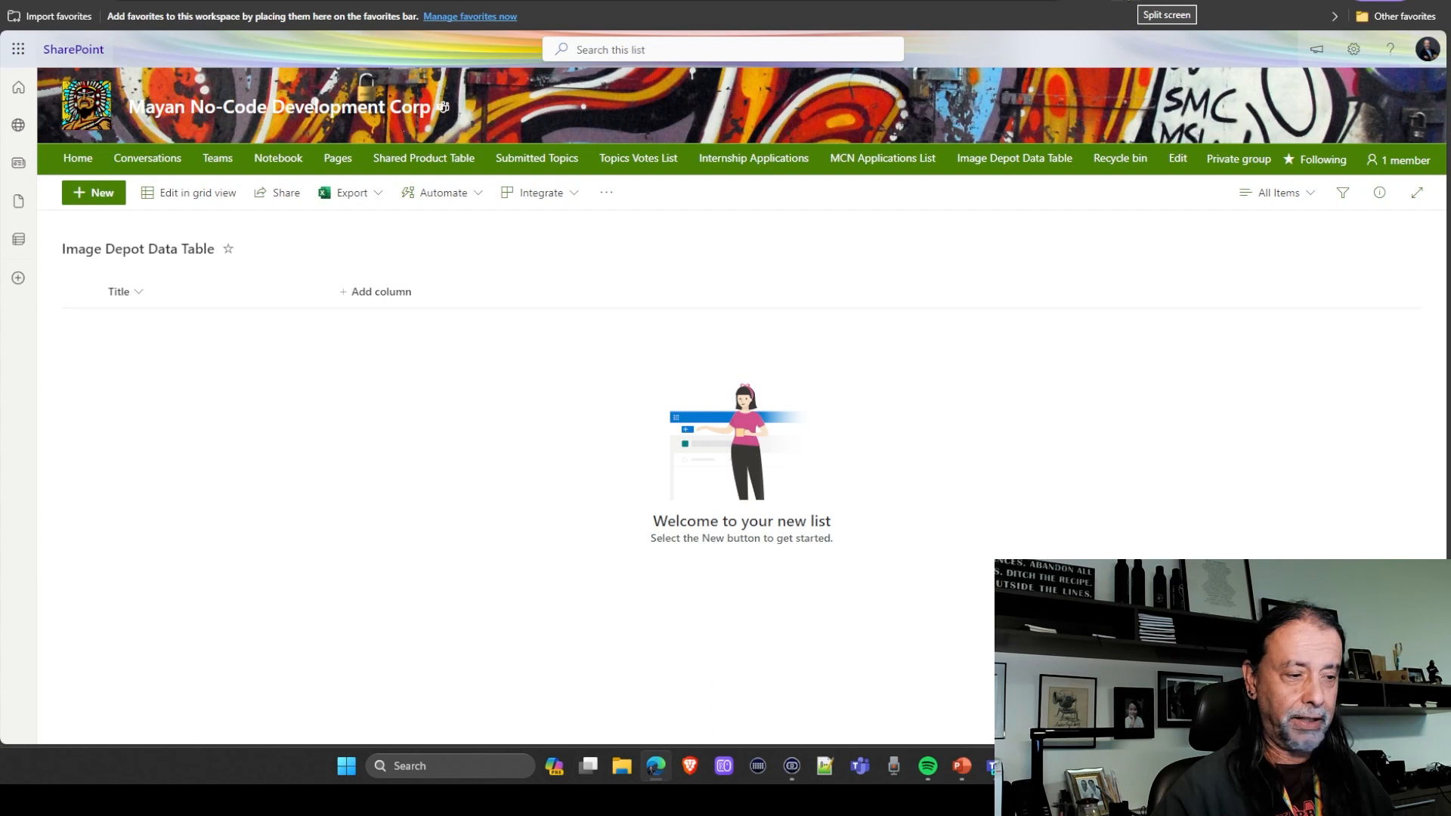
Split the browser window and open the Power Apps tab with the photo gallery app beside the new list.
click(1166, 3)
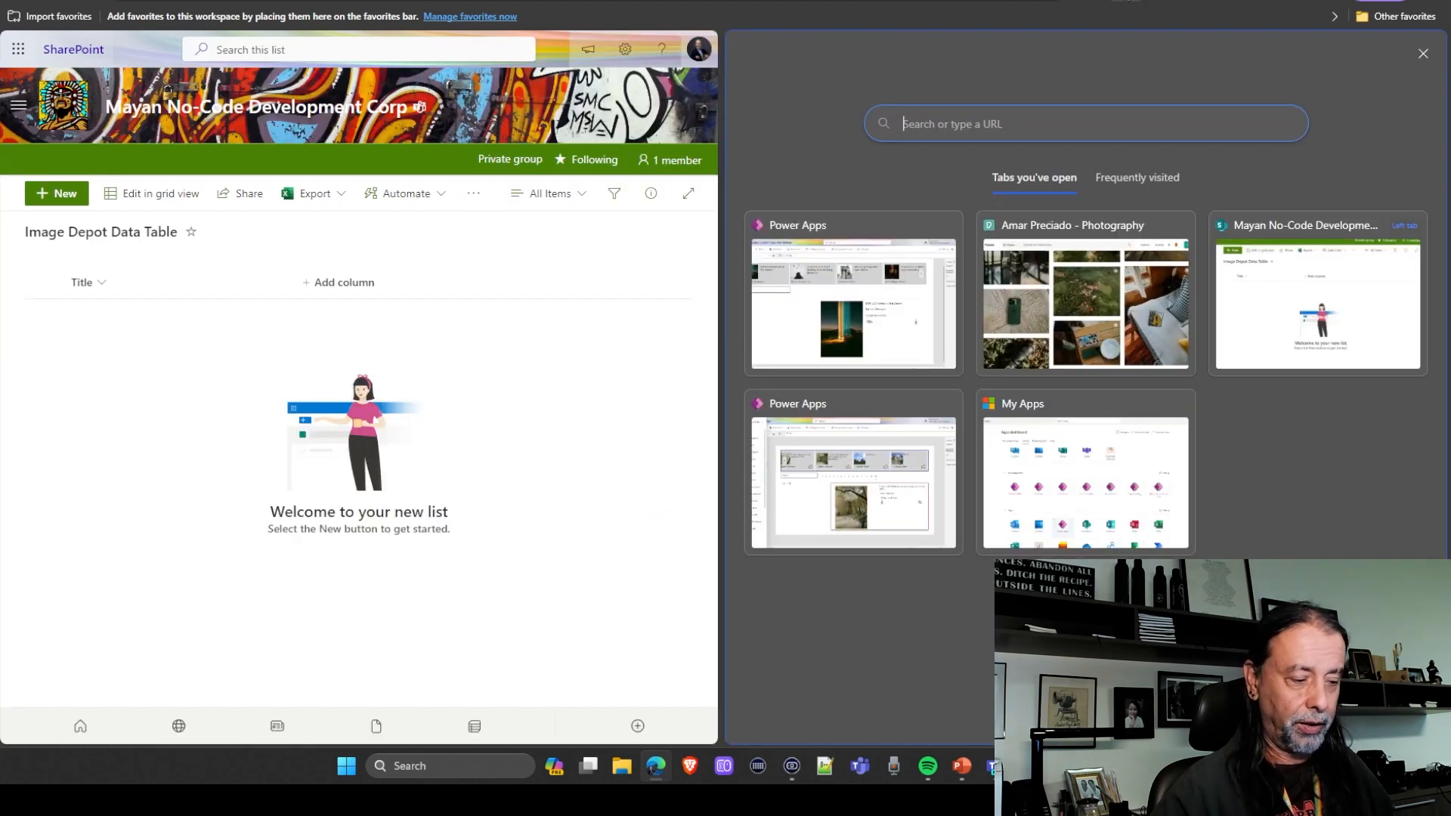
click(909, 359)
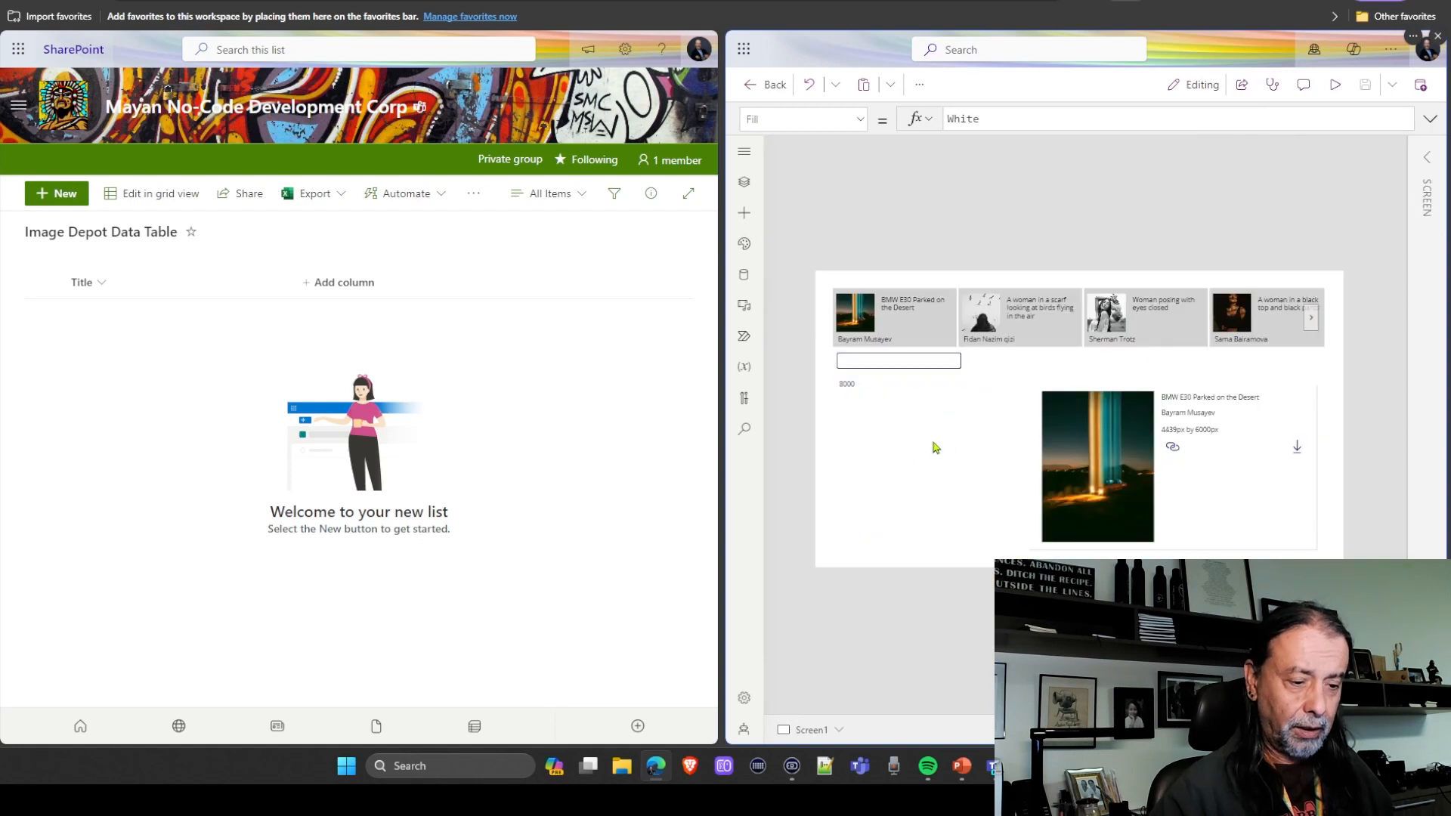
Rename the Title column of the Image Depot Data Table list to "Image alt description" in the list settings and return to the list.
click(919, 330)
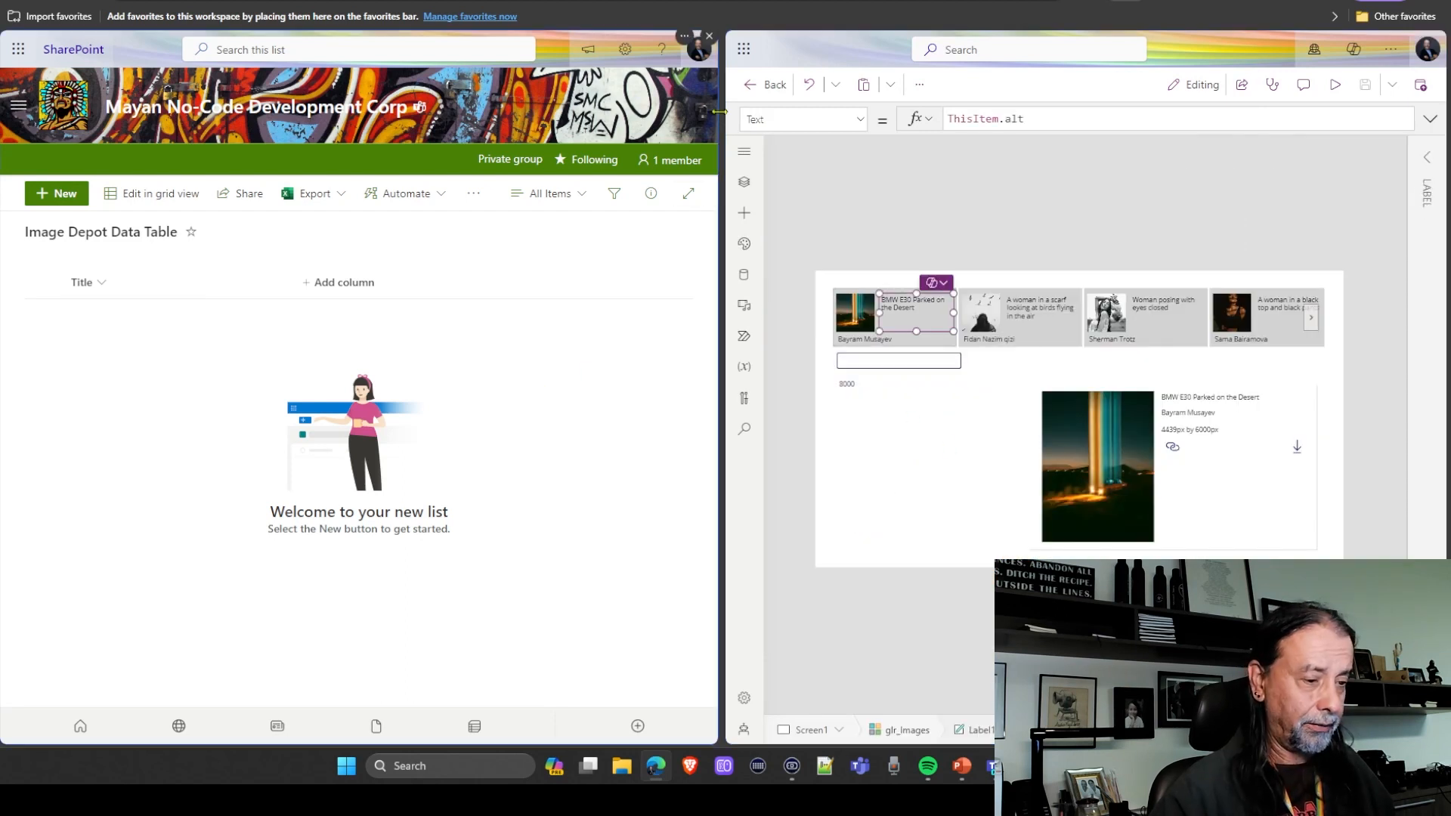
click(625, 49)
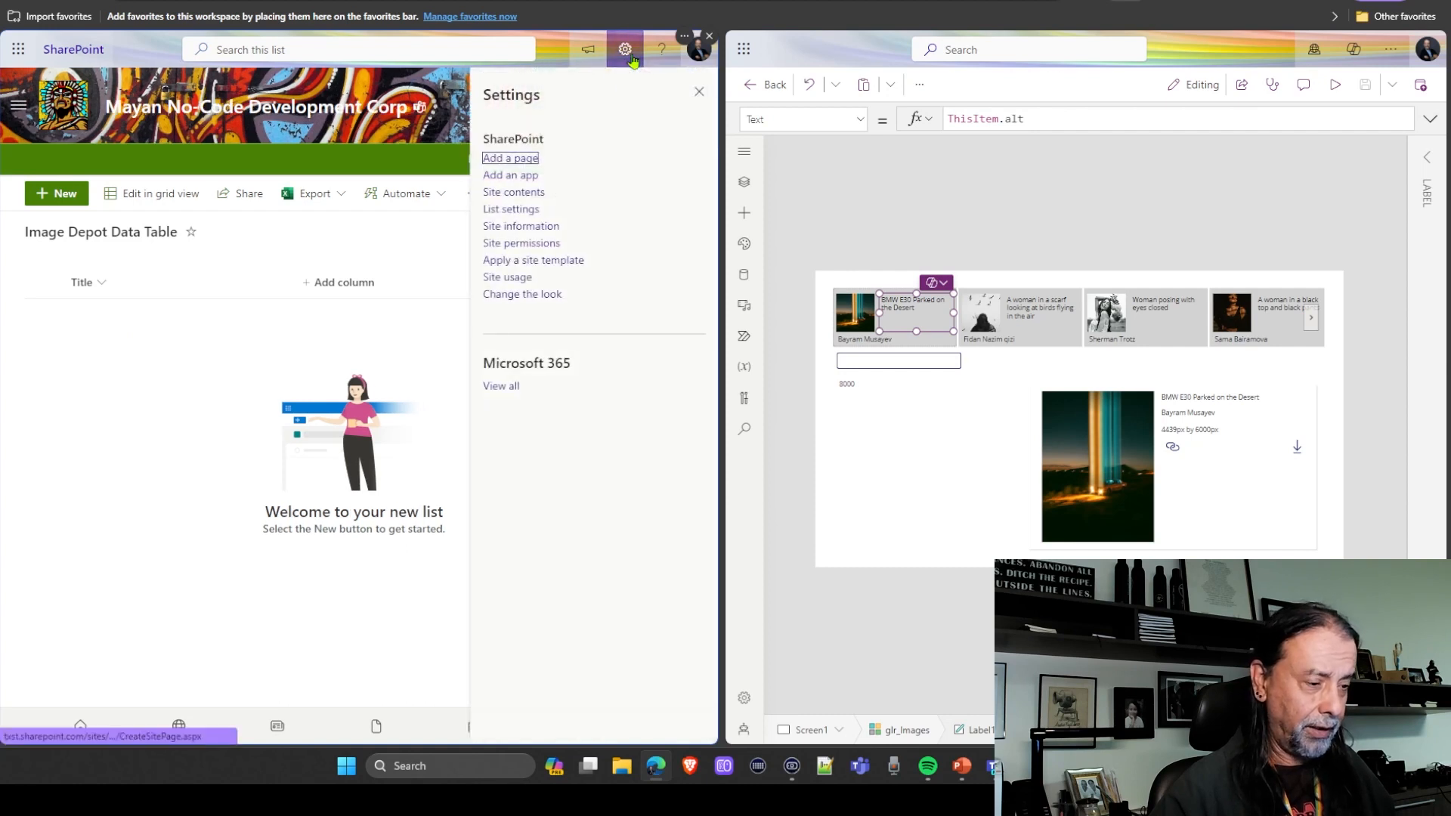
click(507, 217)
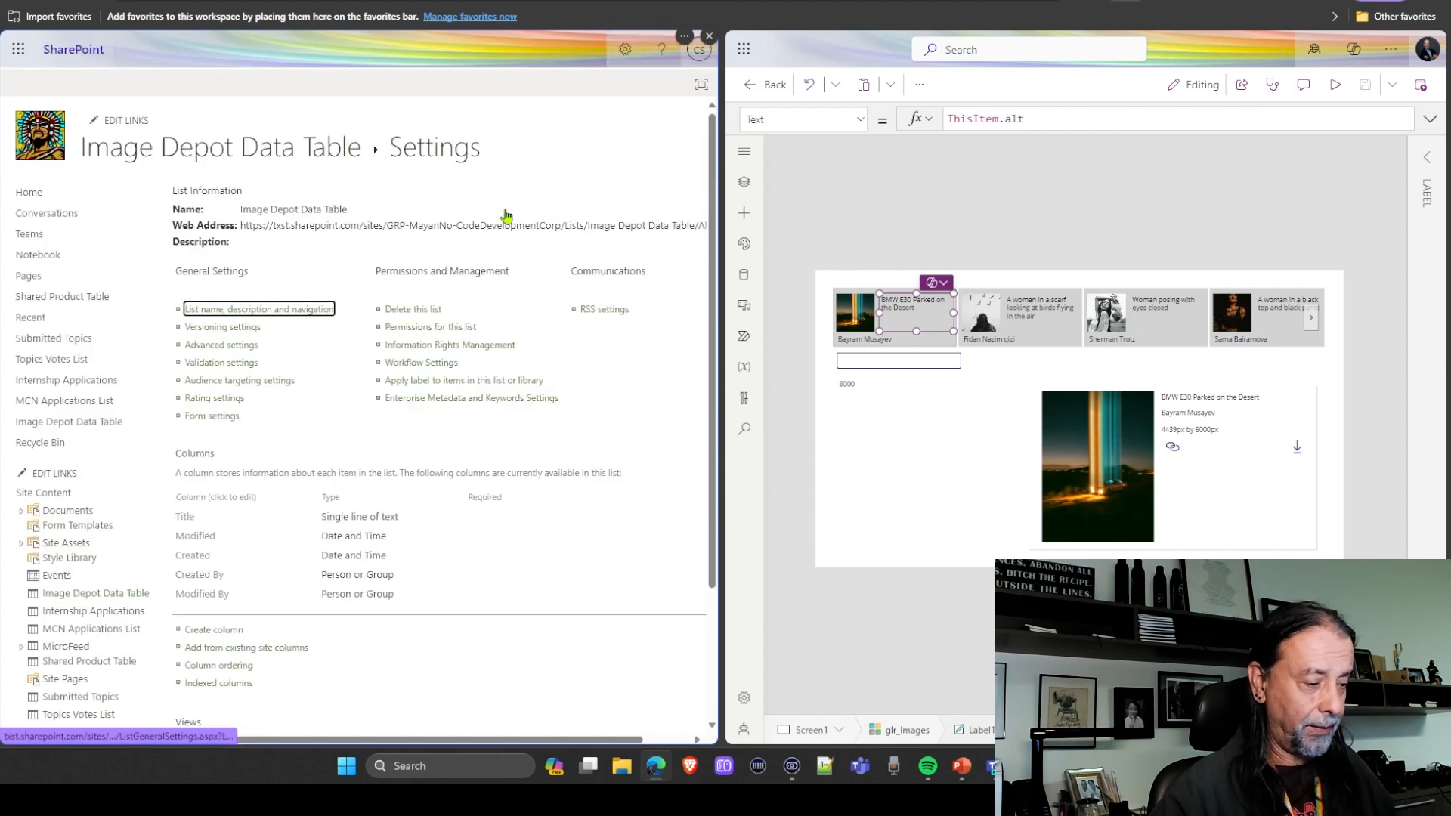
click(180, 521)
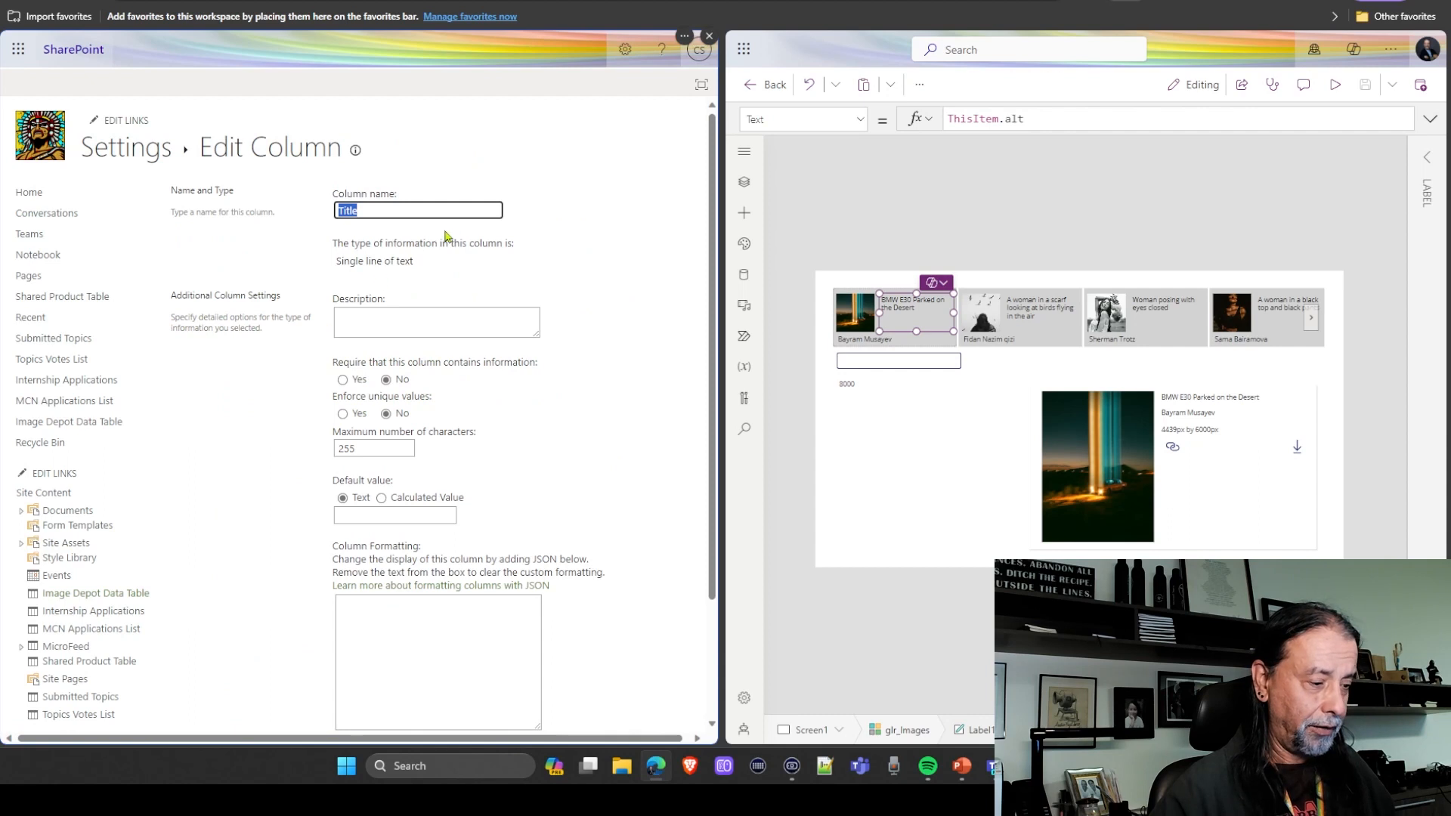
click(384, 214)
double_click(384, 214)
text(Image alt description)
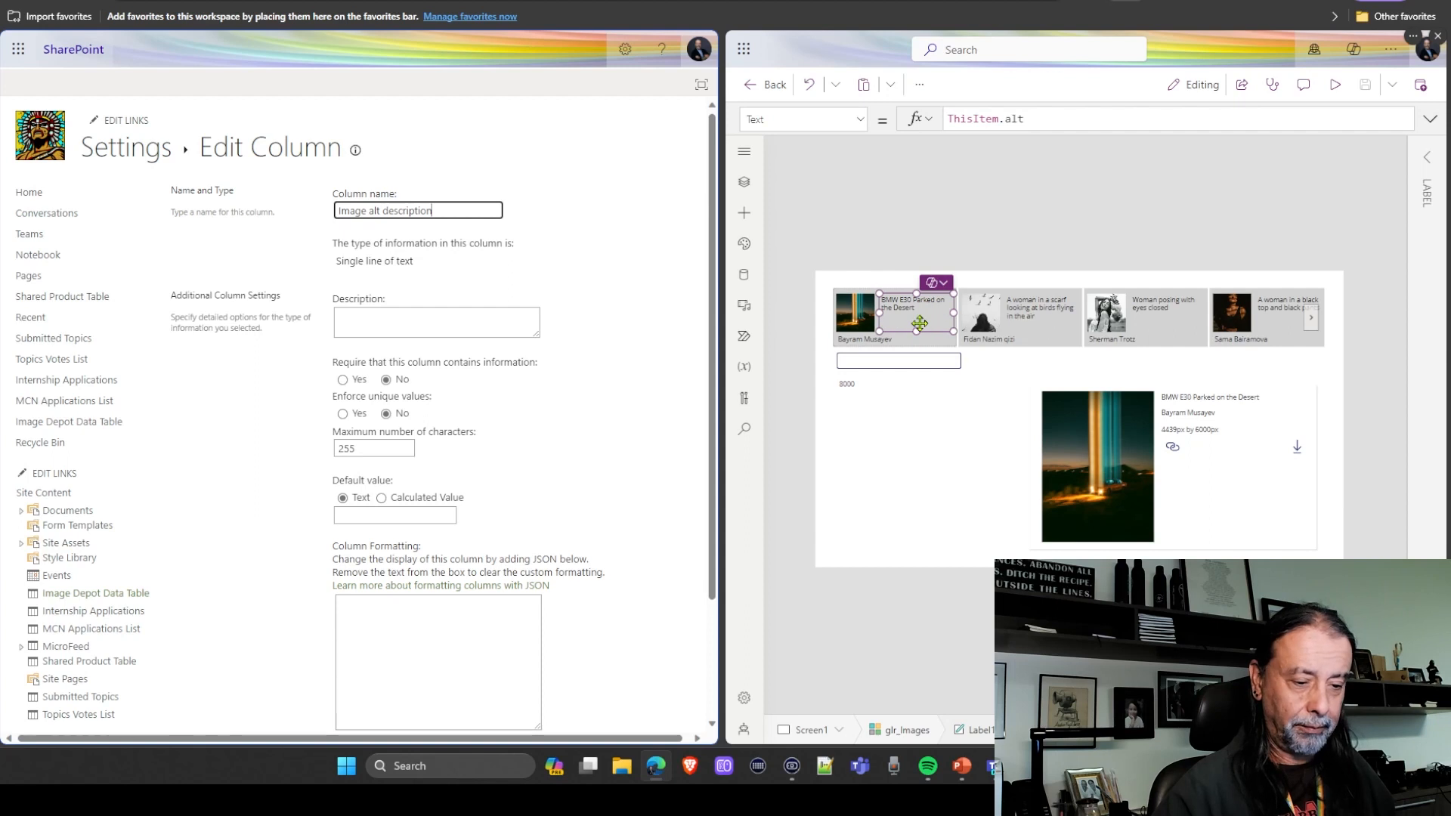
click(559, 288)
key(alt+Left)
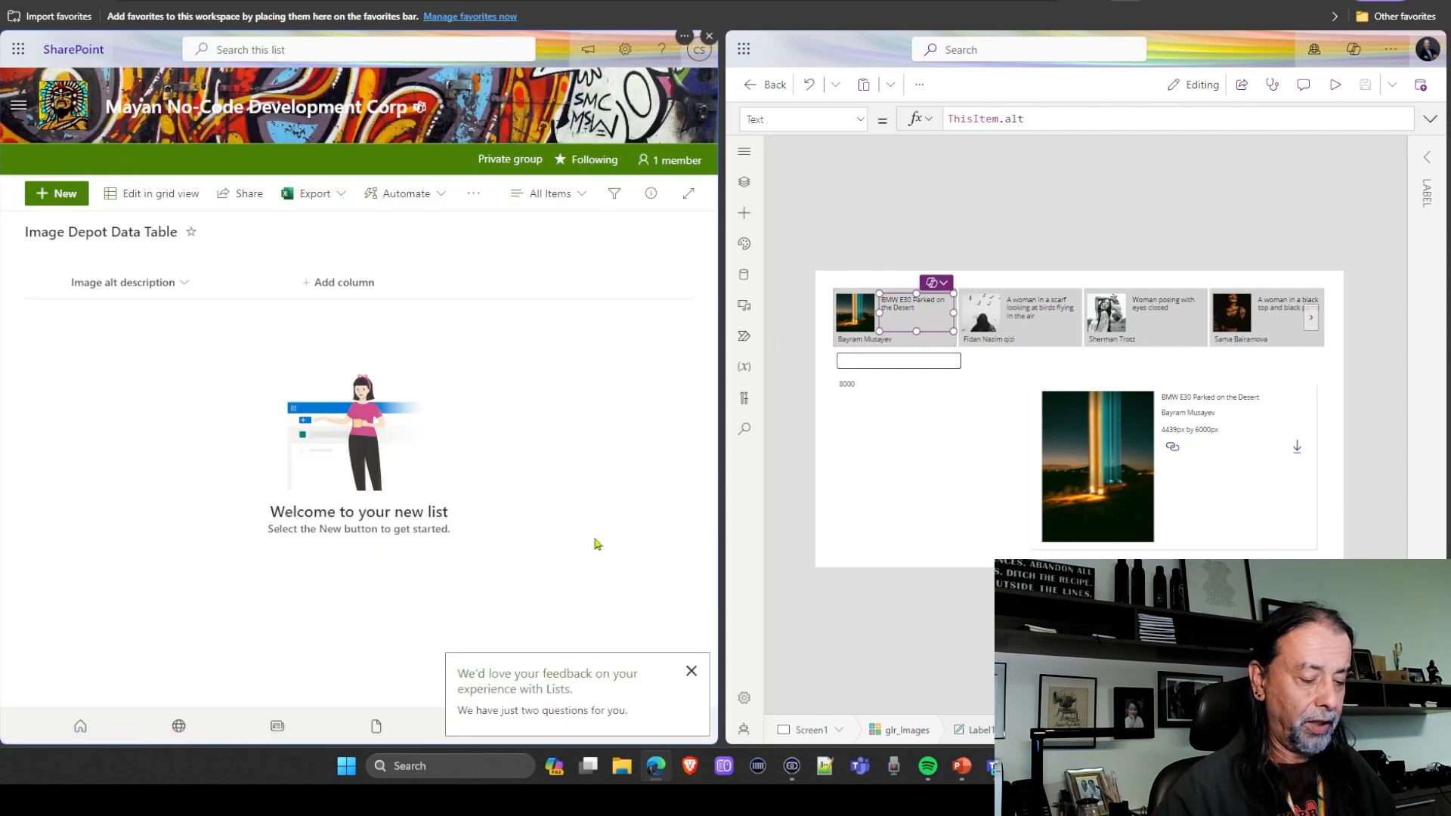
click(690, 672)
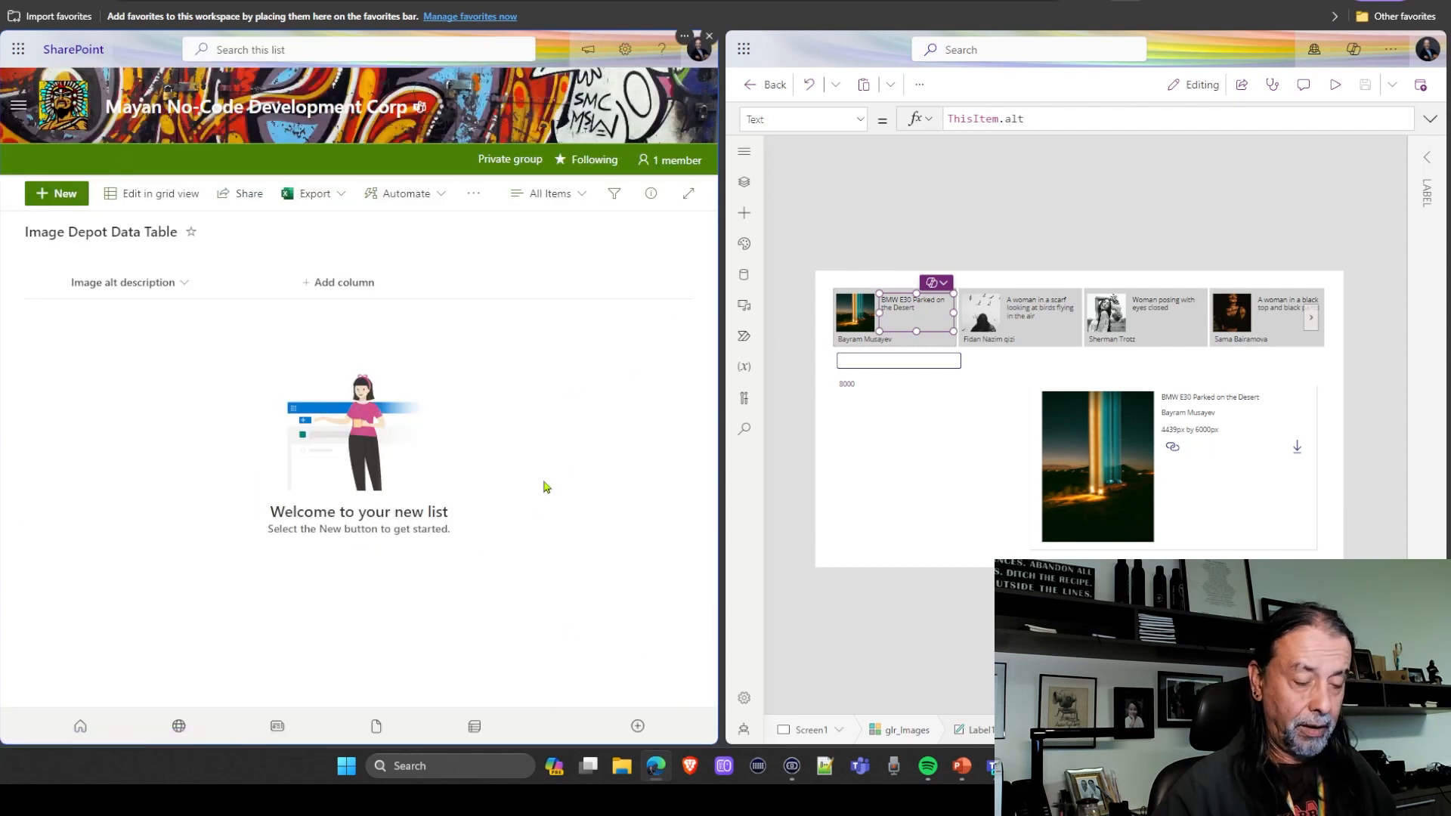
Add a single line of text column named "PX Photographer" to the Image Depot Data Table list.
click(335, 291)
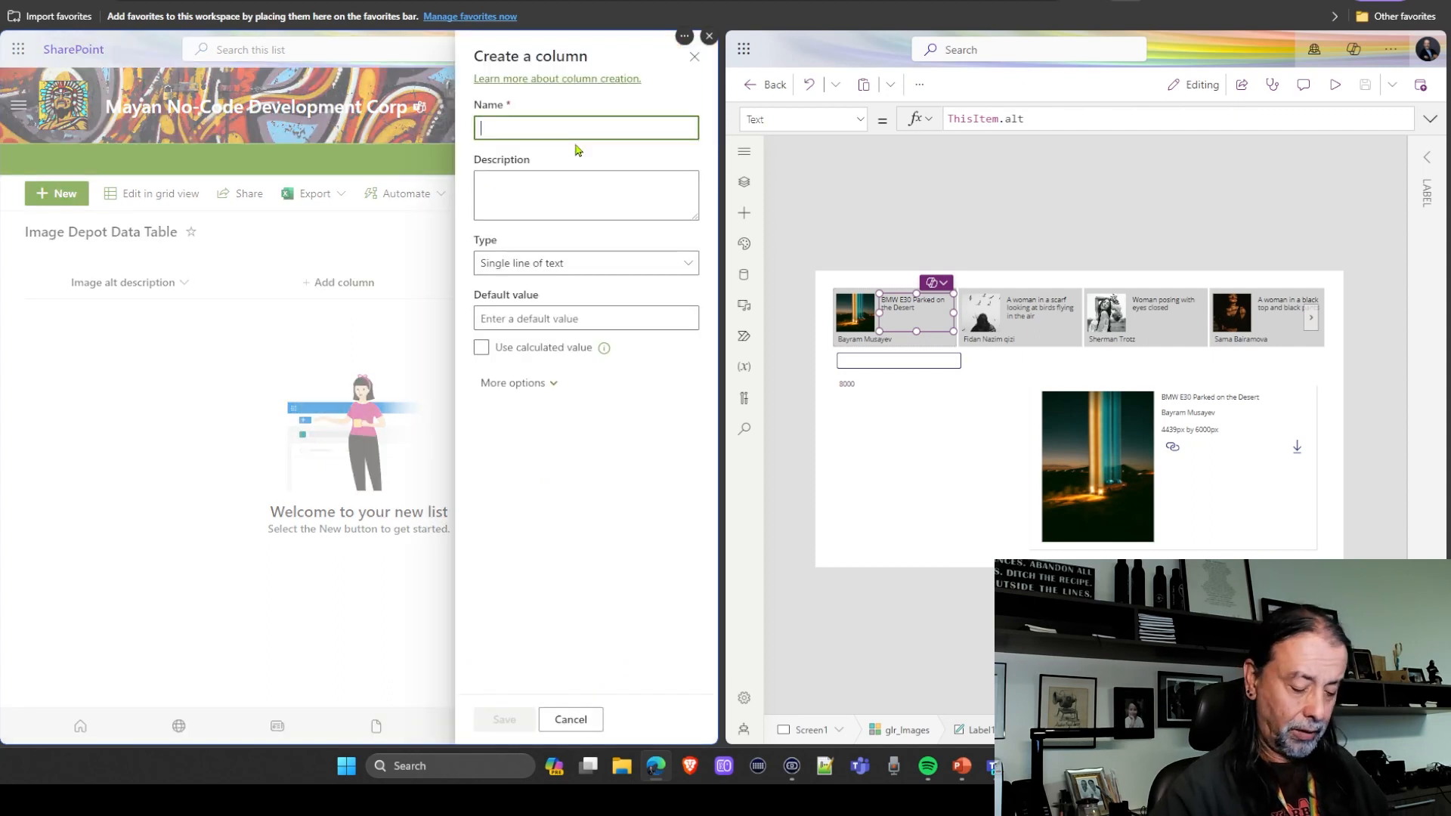
text(PX)
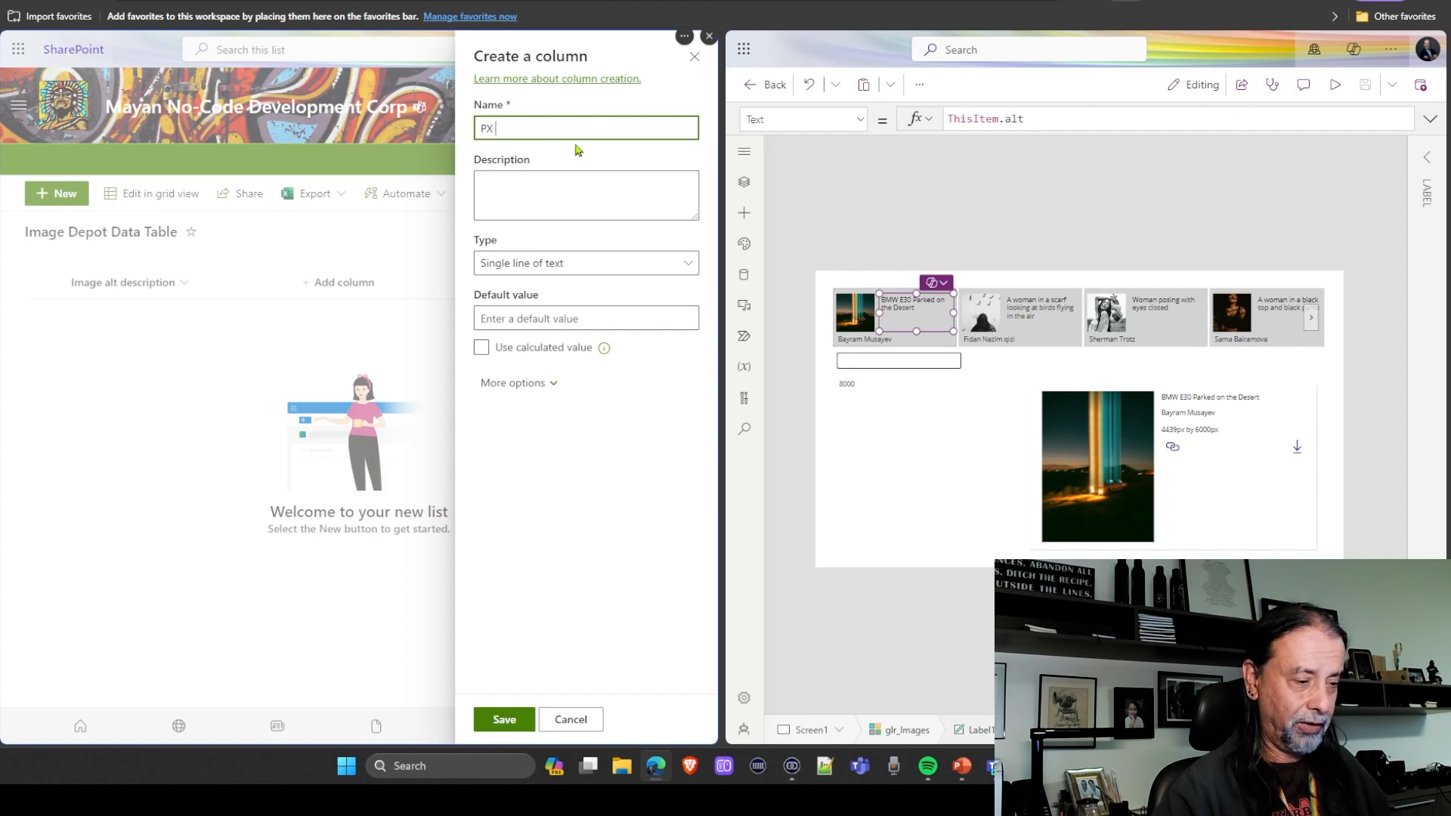
text(Pho)
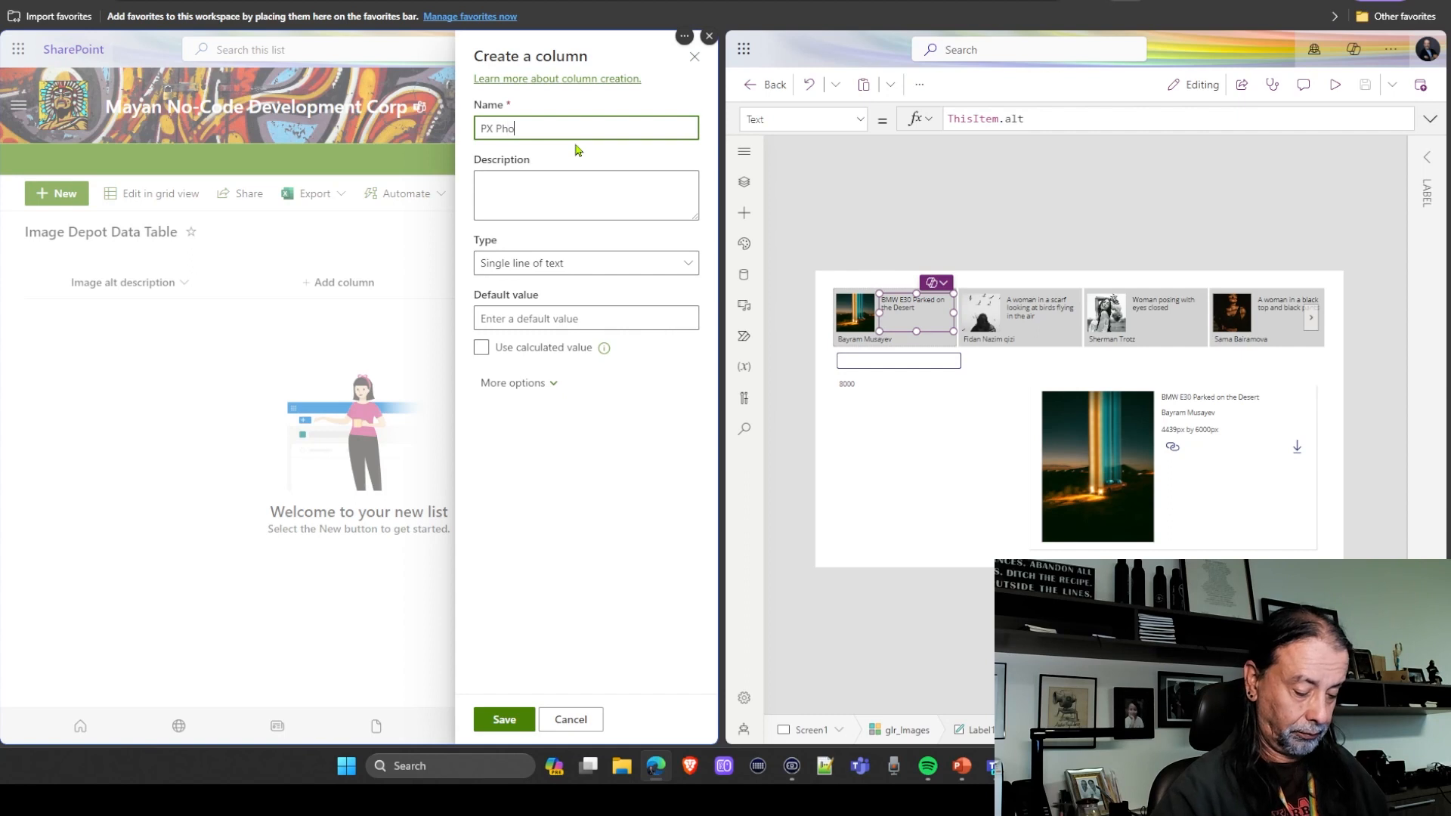
text(tographer)
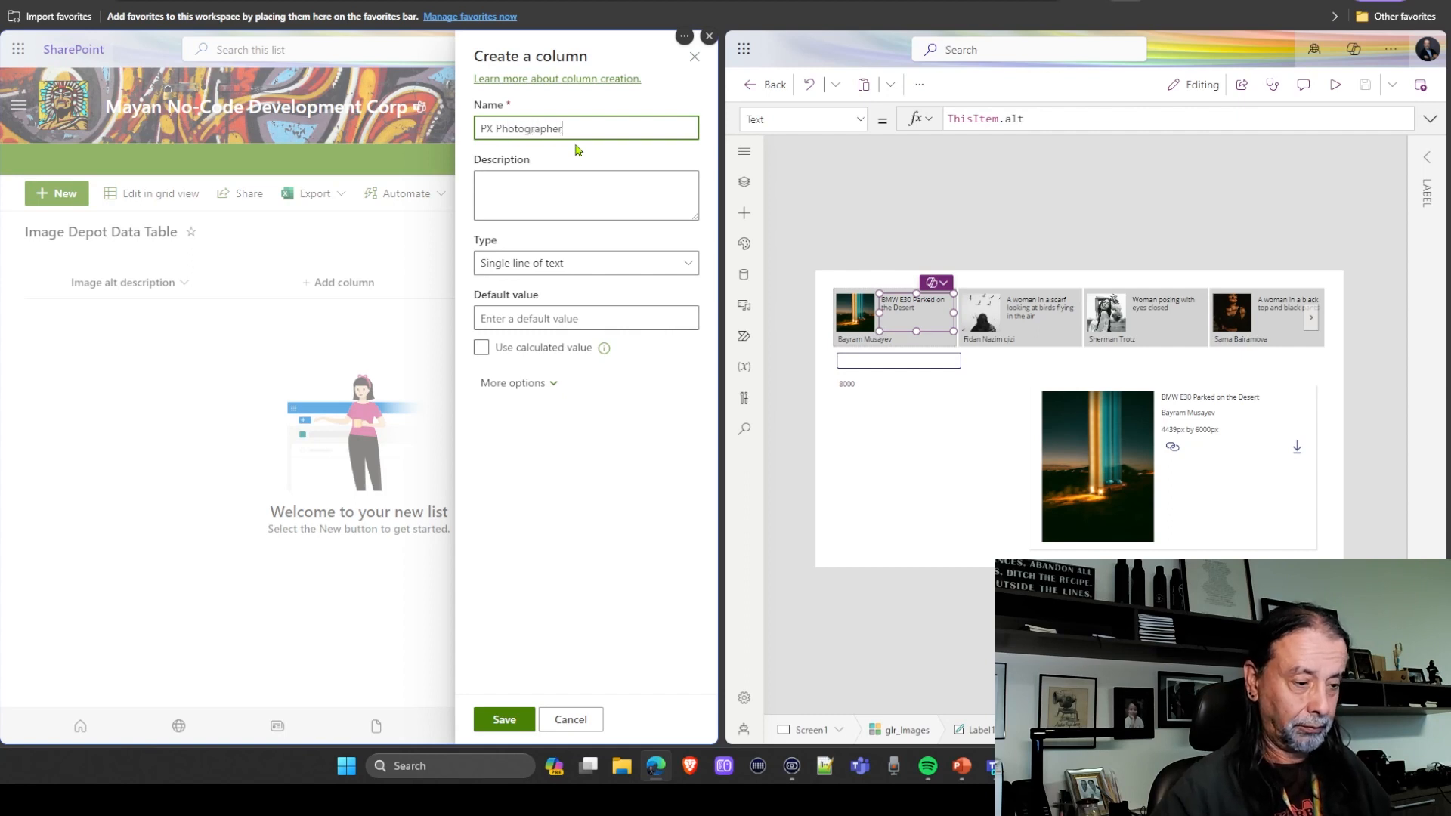
click(524, 714)
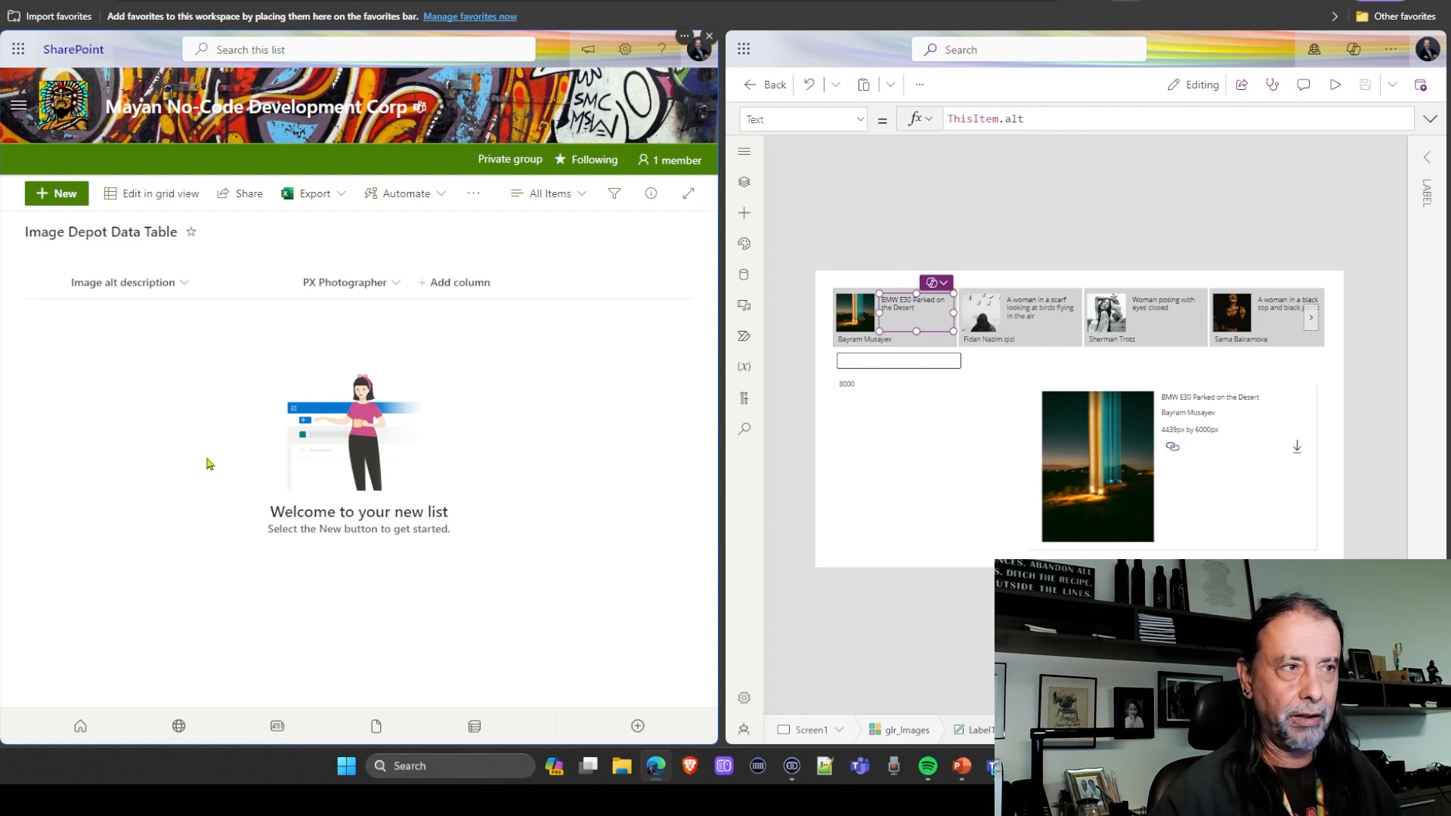
Add a single line of text column named "PX URL Raw" to the list.
click(457, 281)
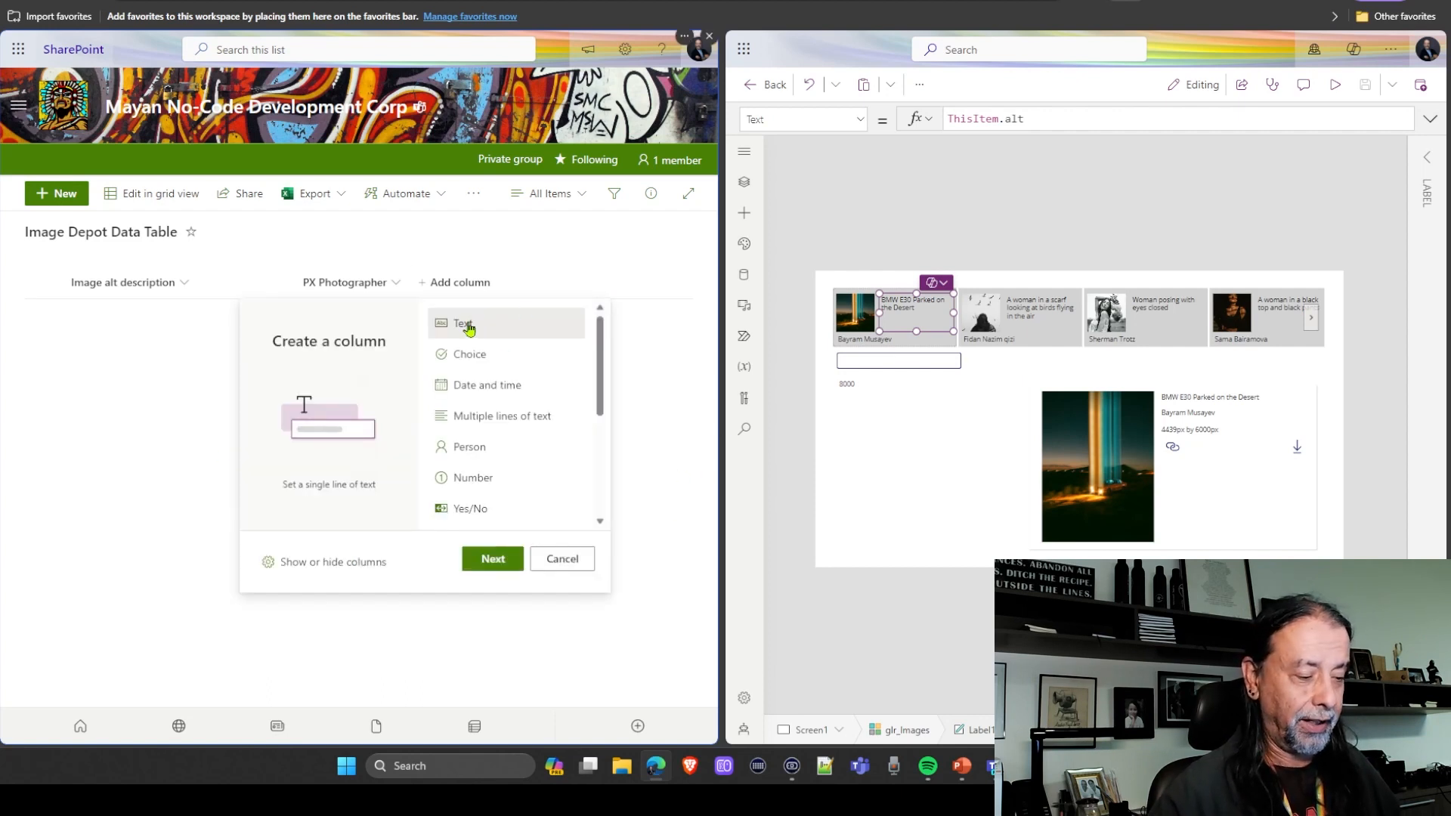
click(488, 560)
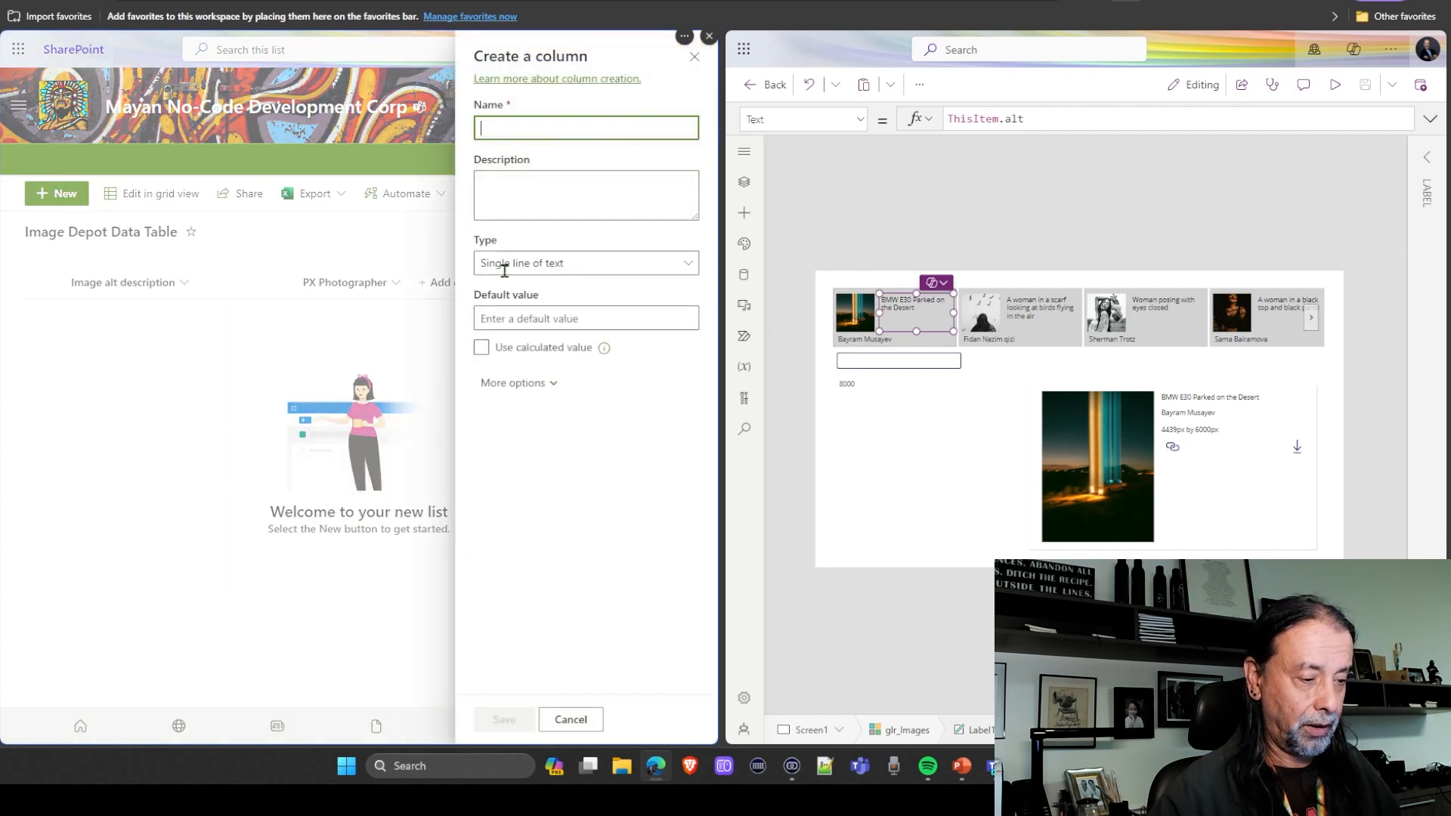
text(PX)
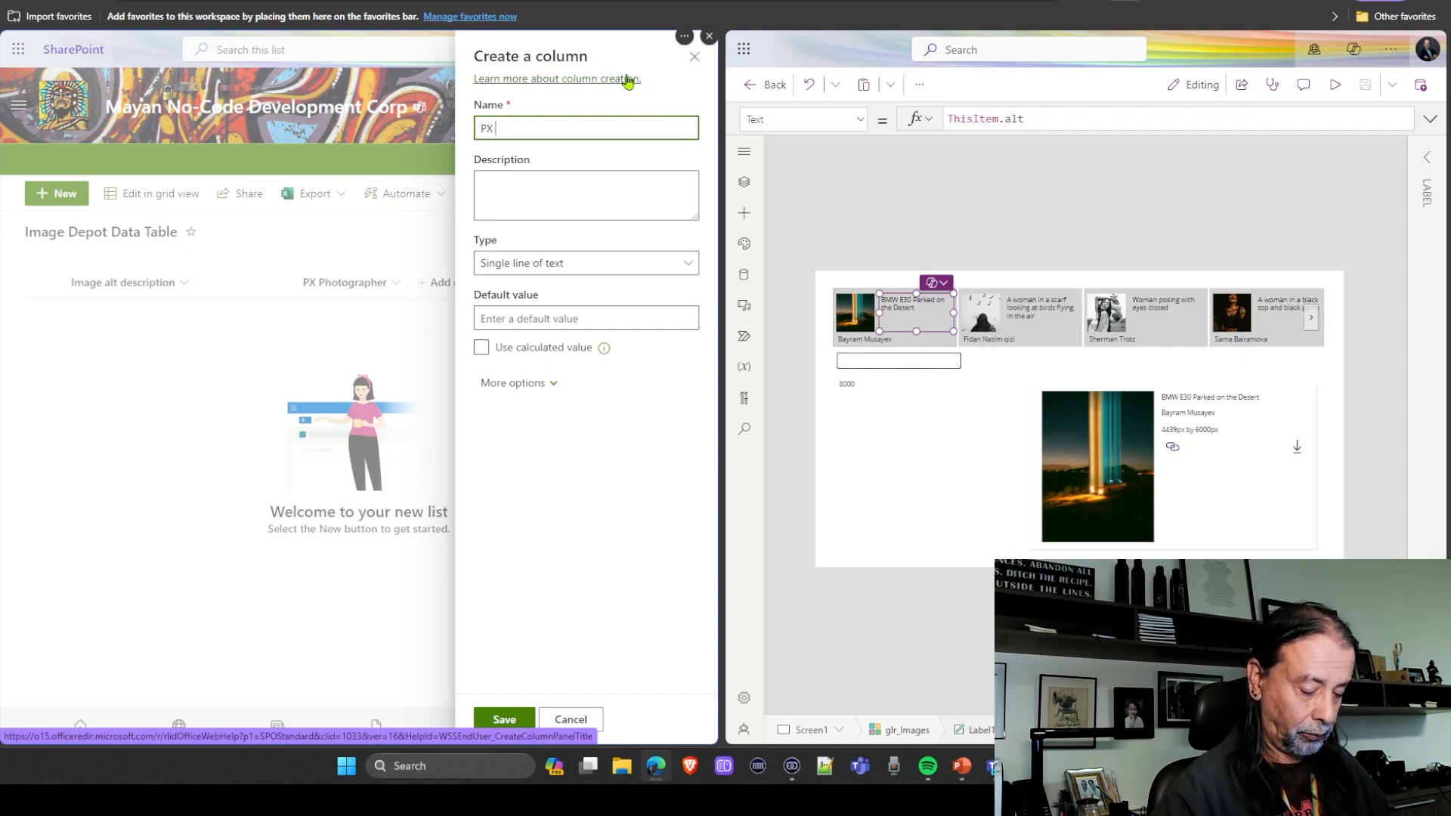
text(URL )
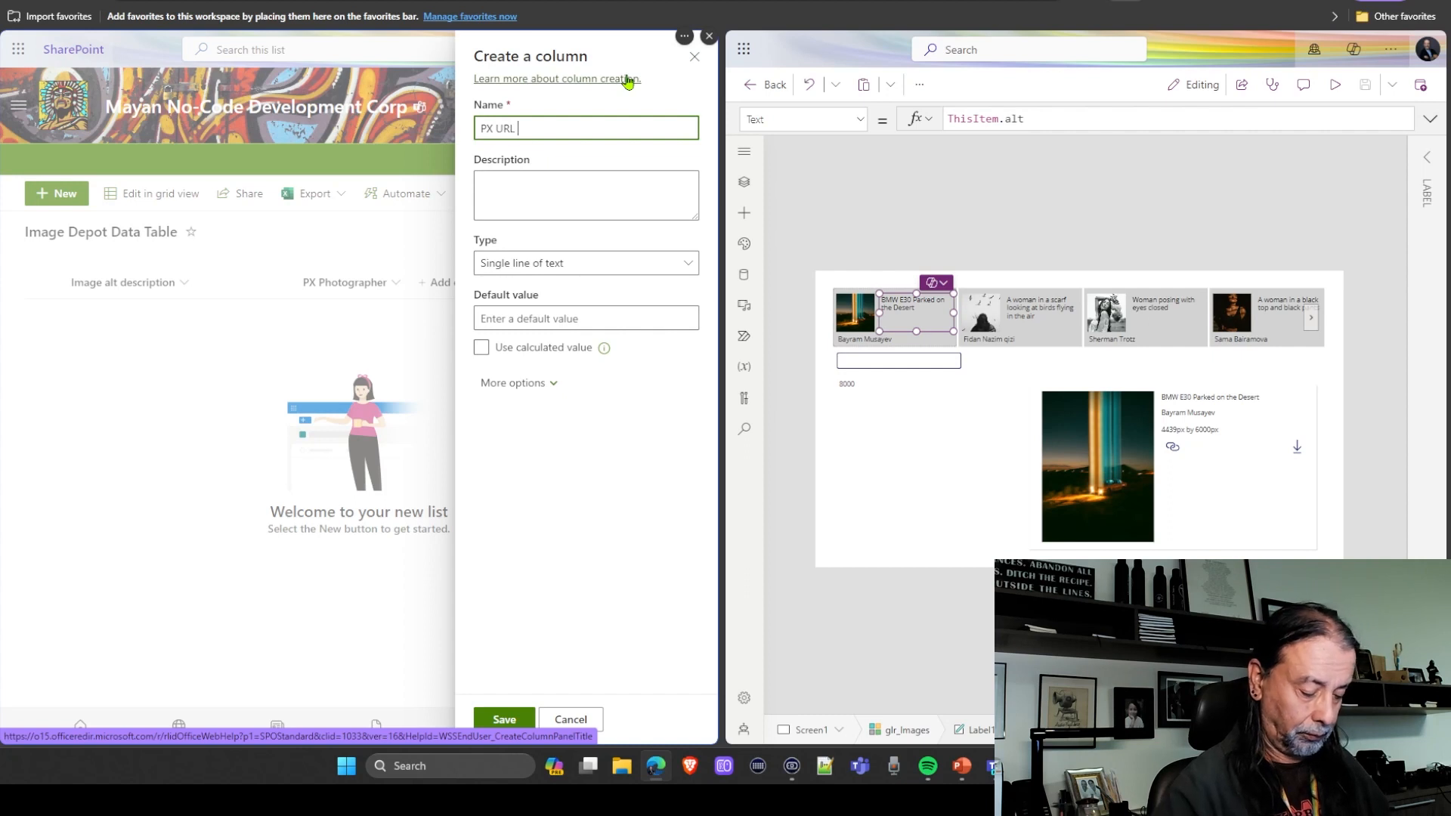
text(Raw)
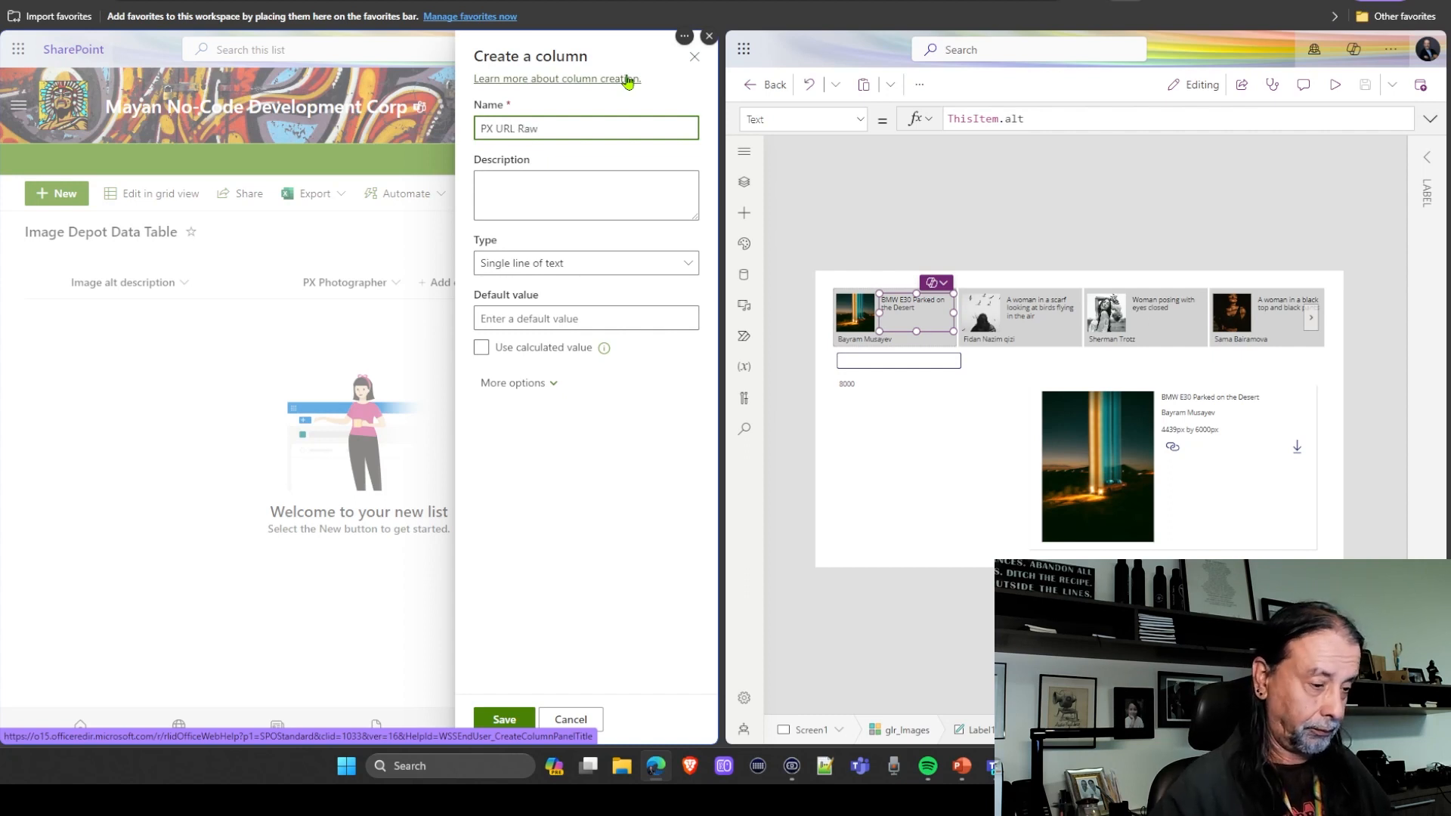
click(505, 719)
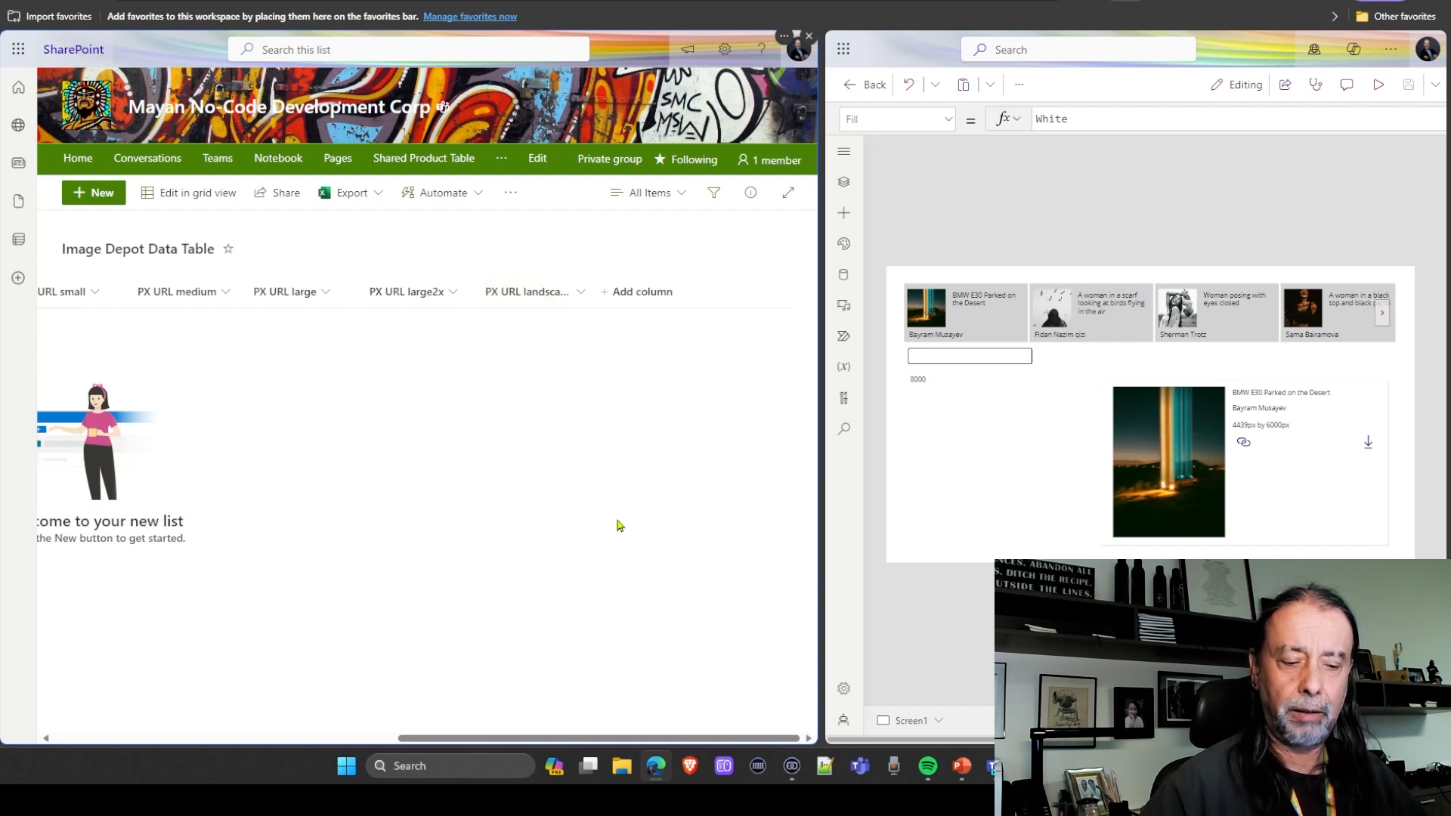
Review the existing PX URL columns and add a single line of text column named "PX URL portrait" after them.
drag(624, 743, 407, 742)
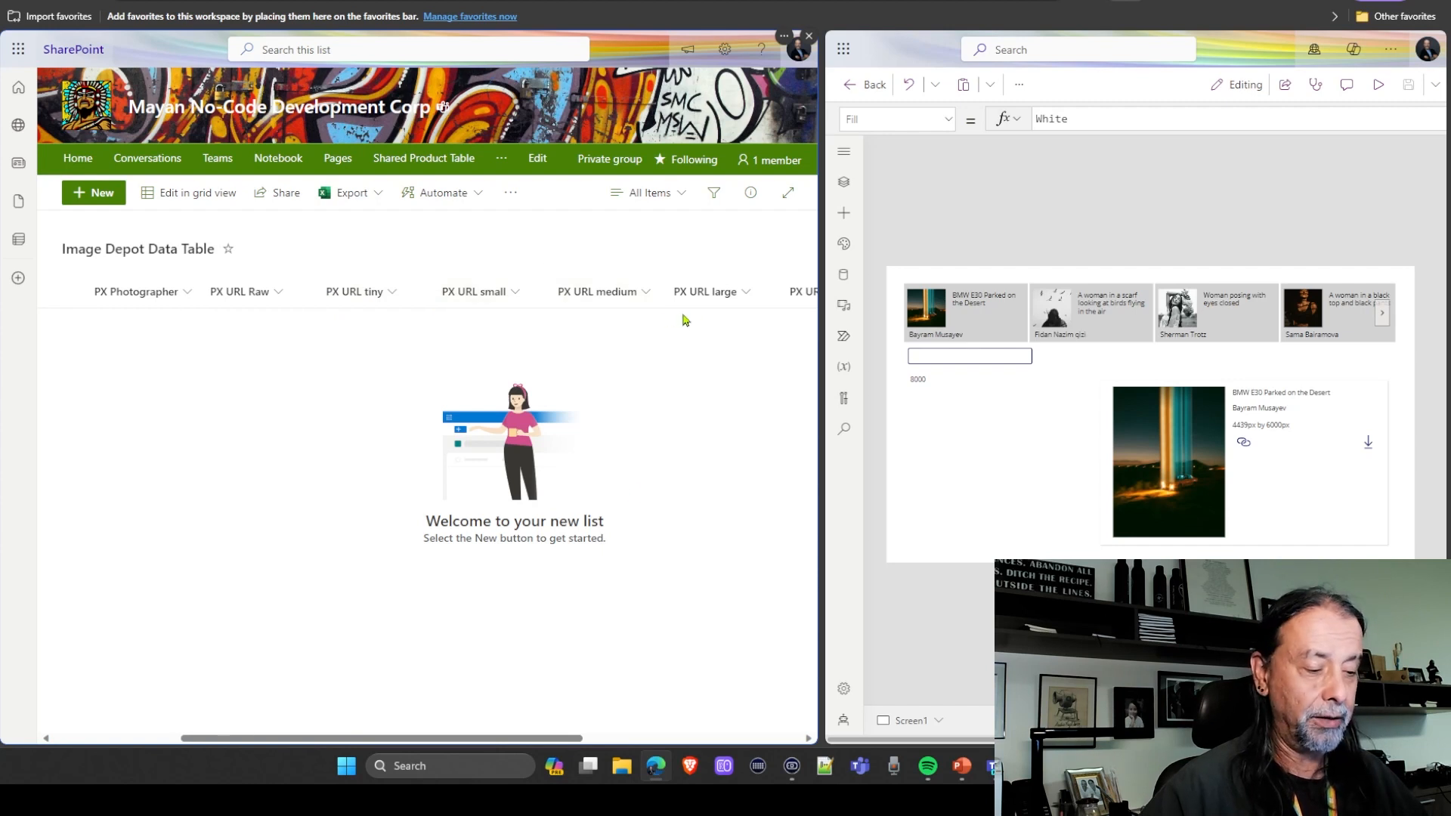
drag(565, 741, 782, 740)
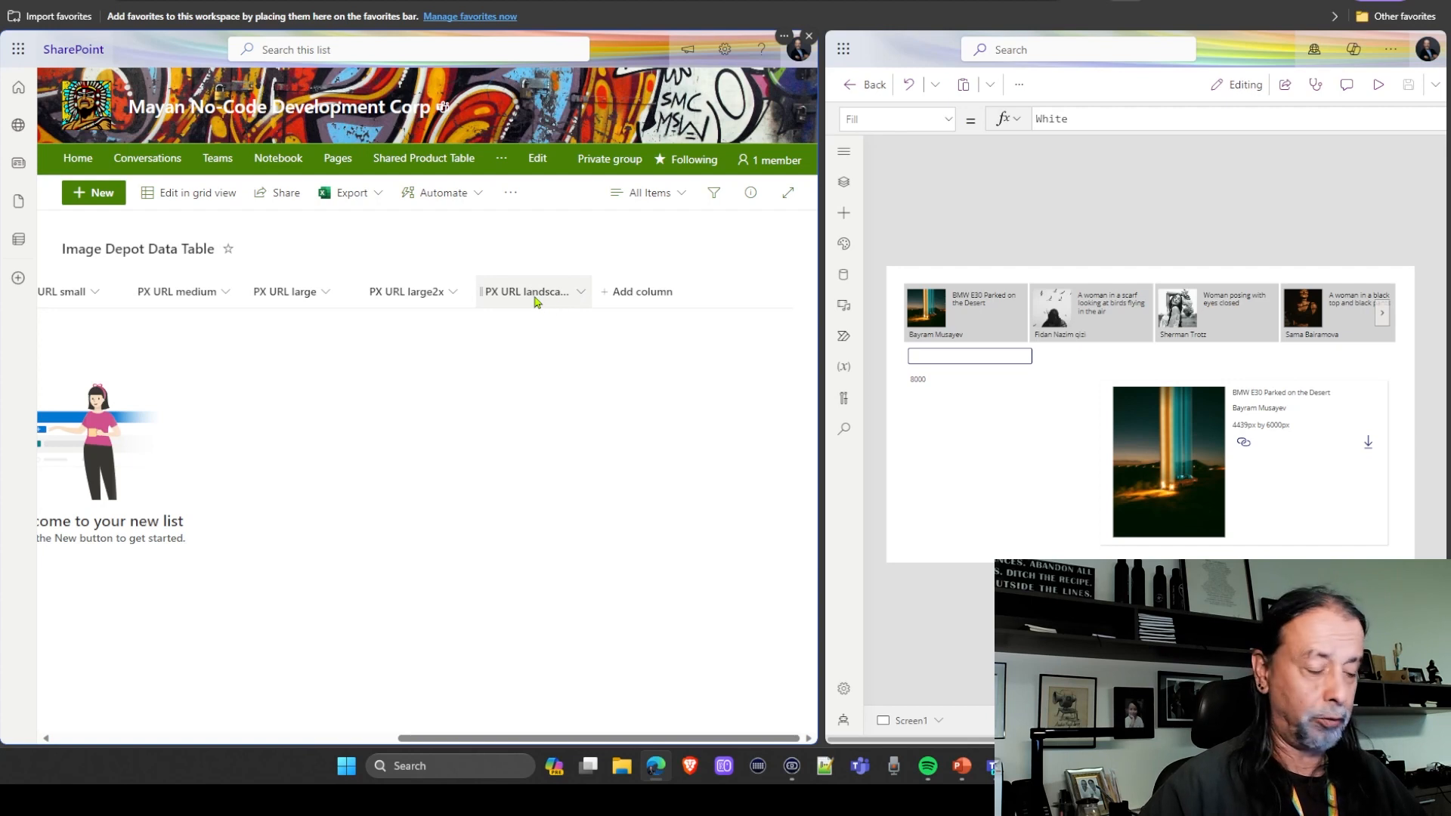
click(665, 294)
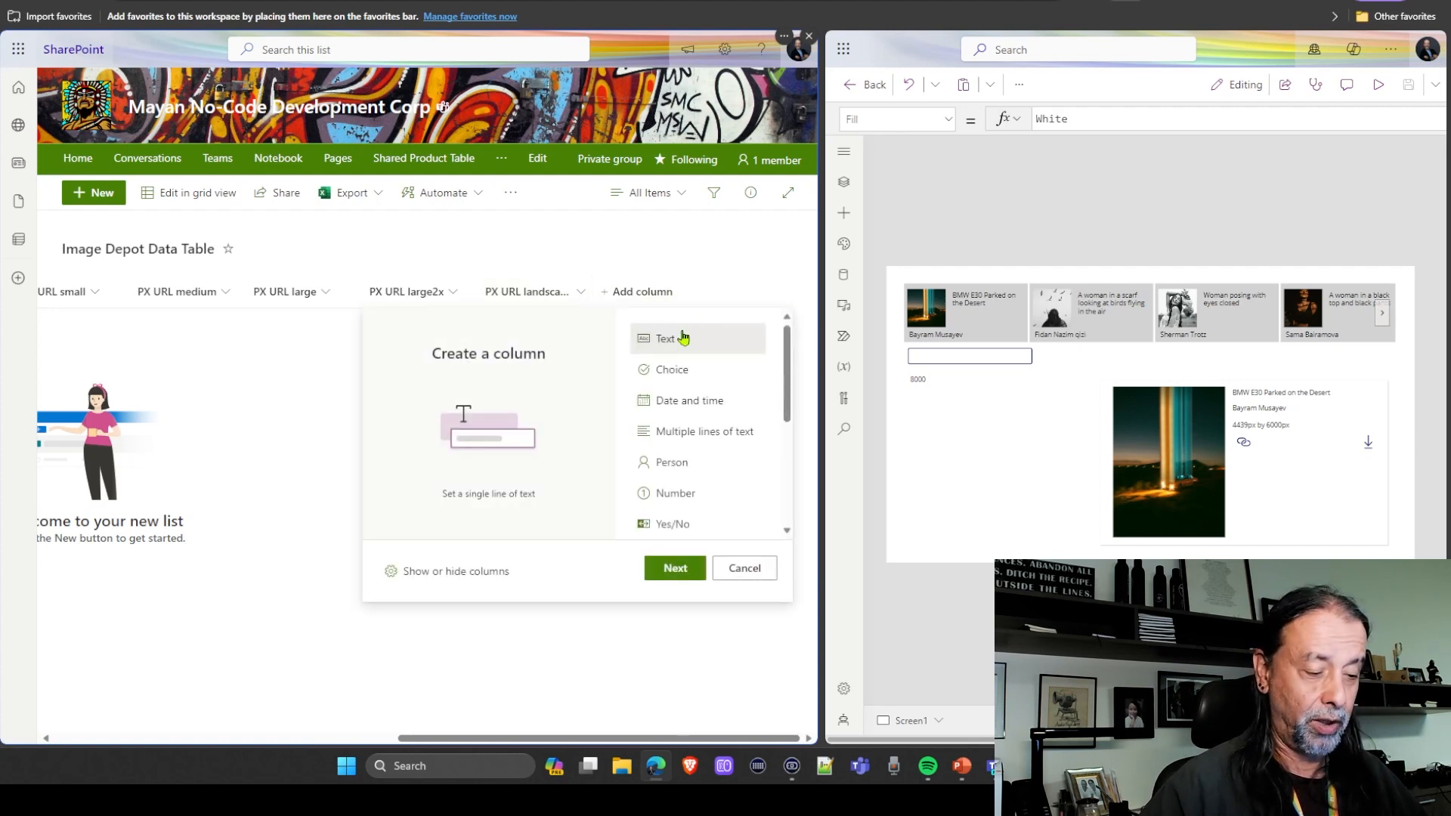
click(676, 569)
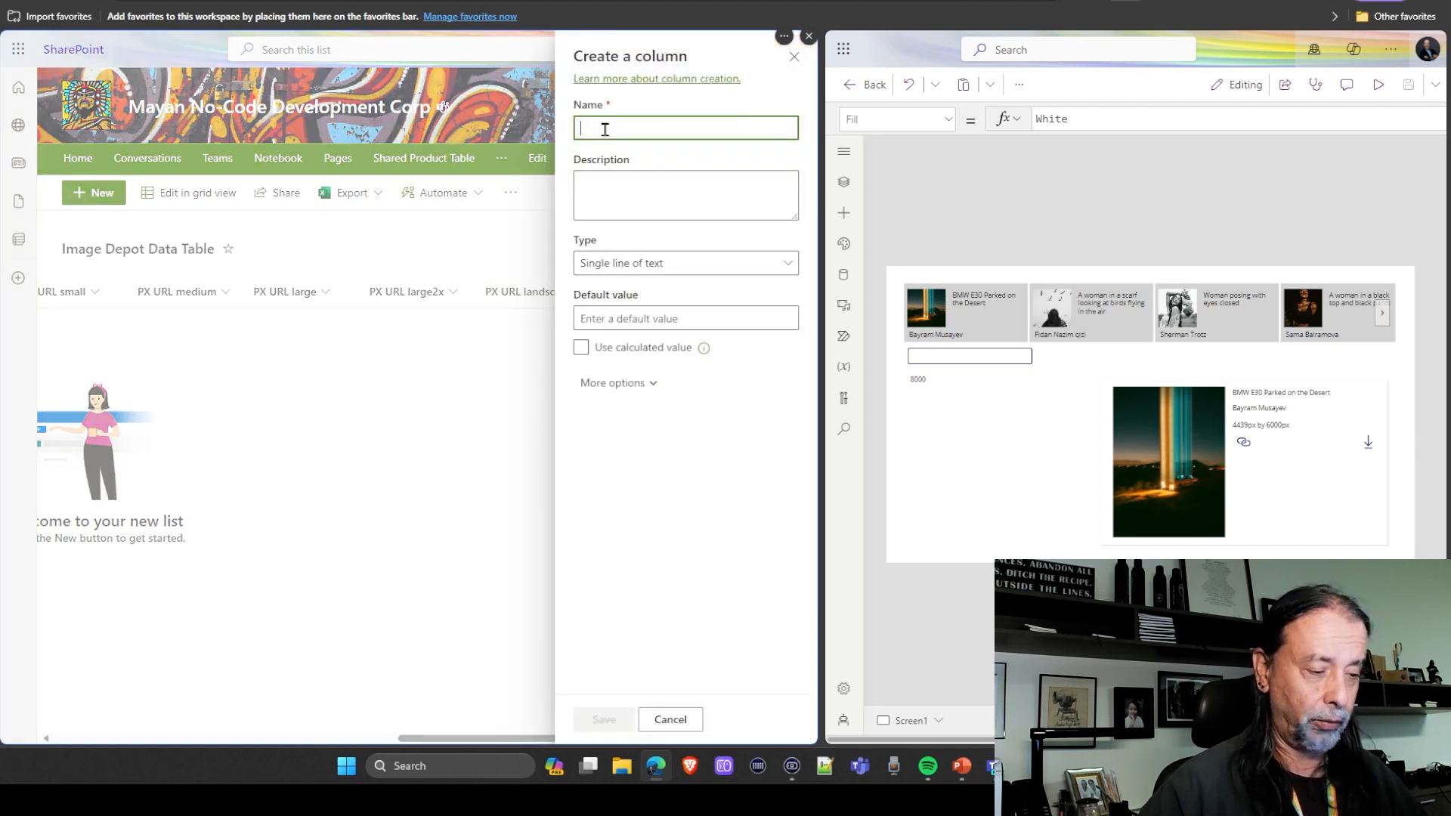
text(PX URL t)
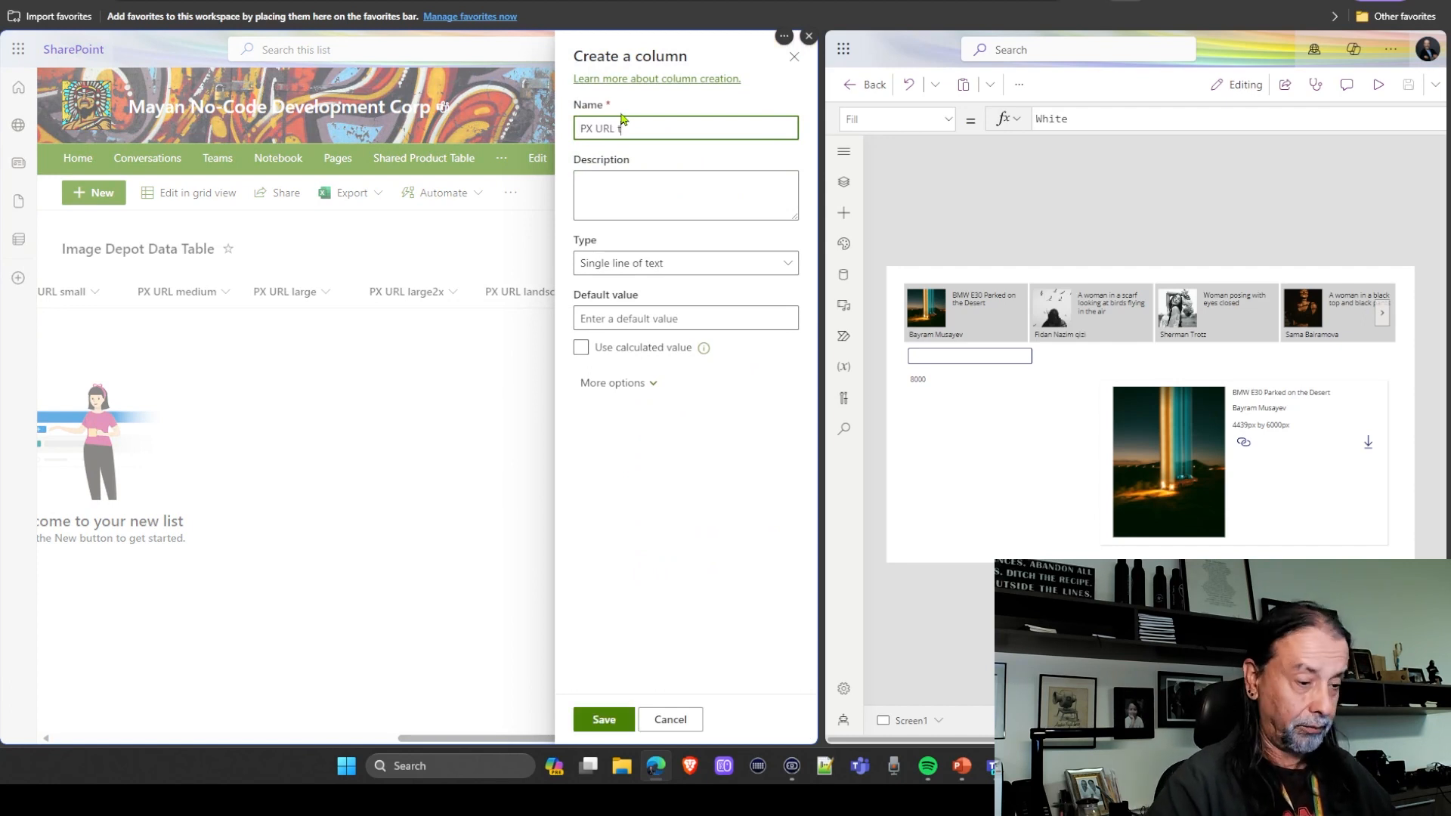
key(BackSpace)
text(portrait)
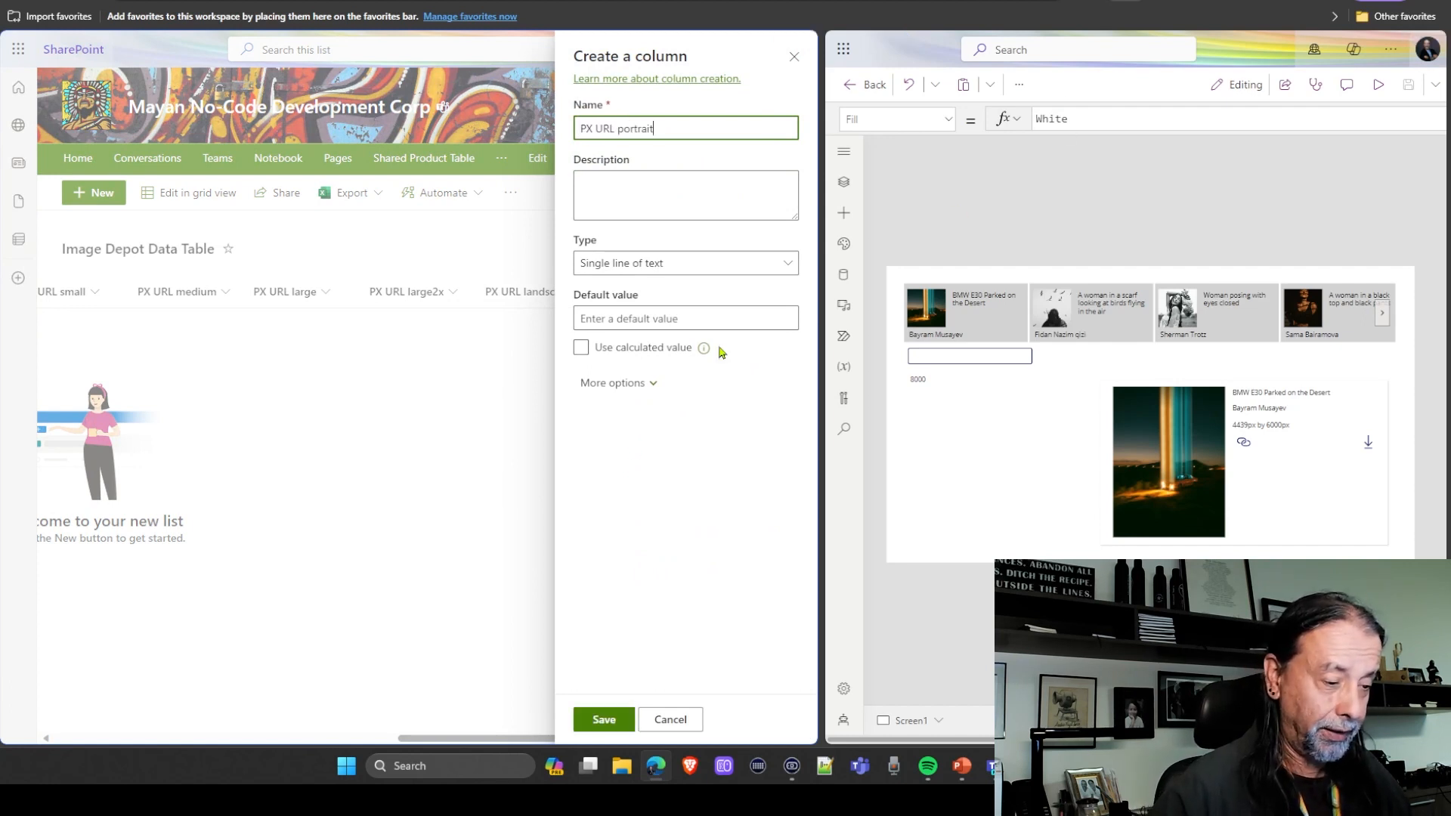
key(Return)
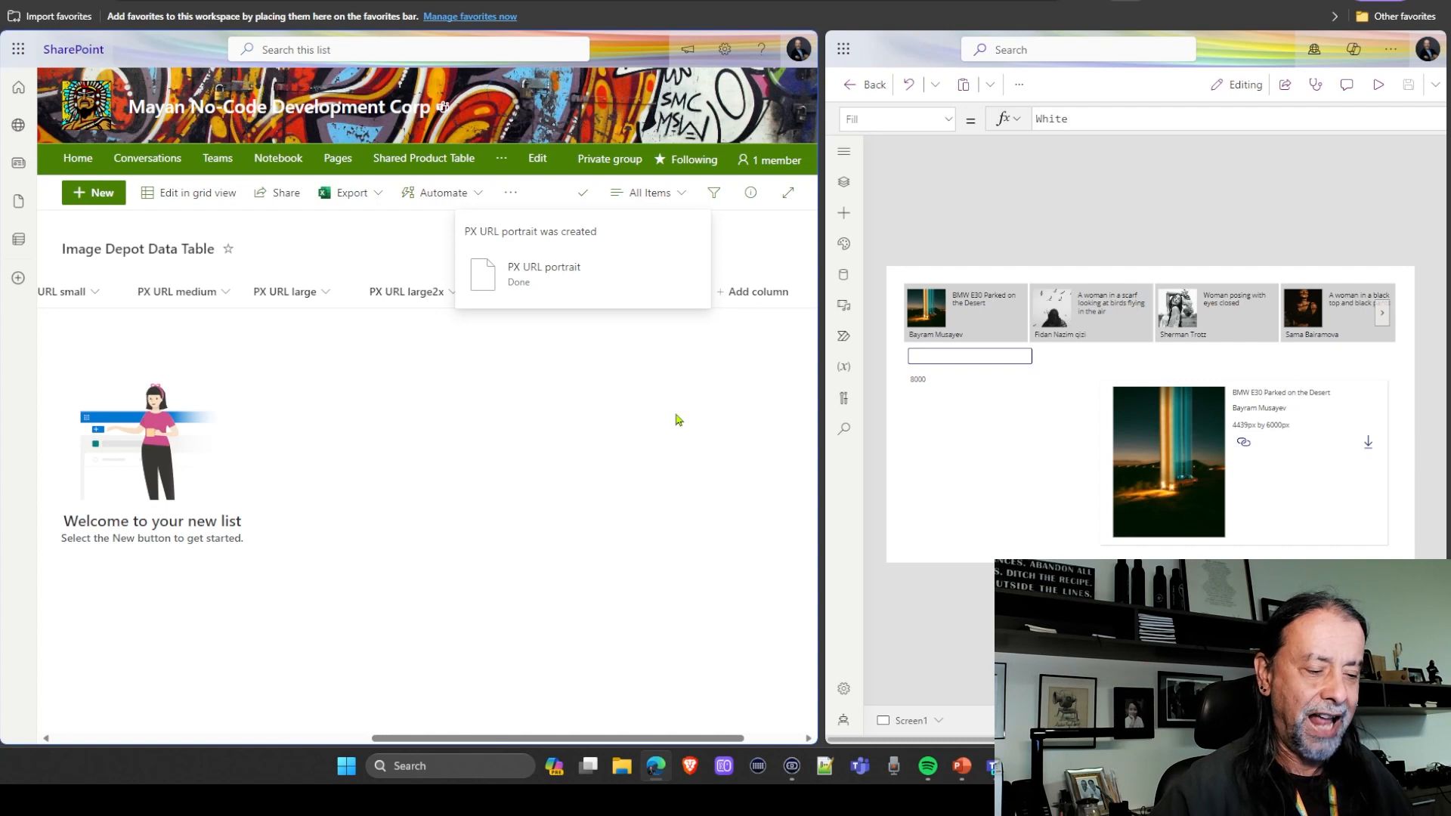
Add a multiple lines of text column named "Description" to the list.
click(737, 296)
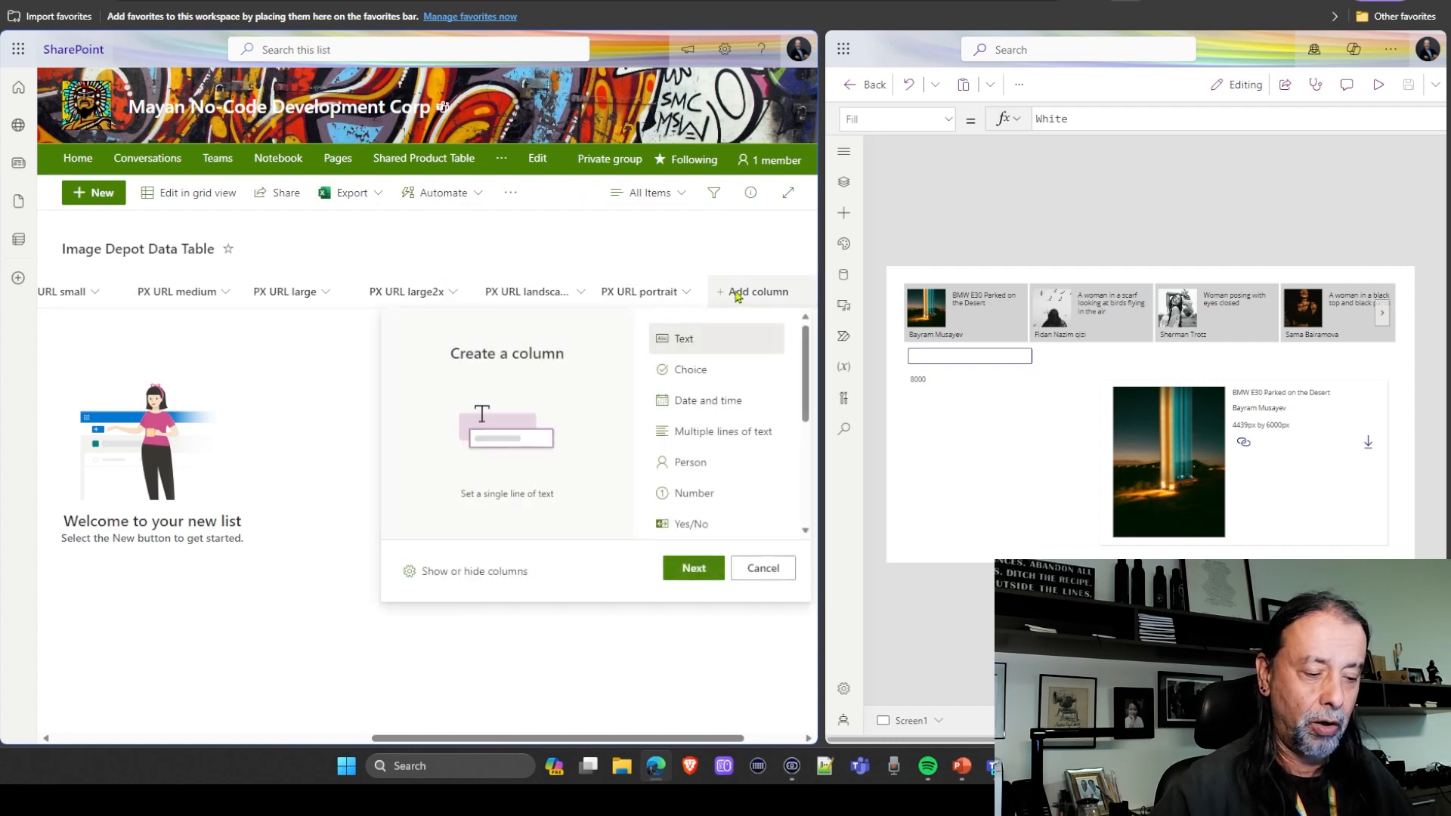
click(737, 442)
click(699, 572)
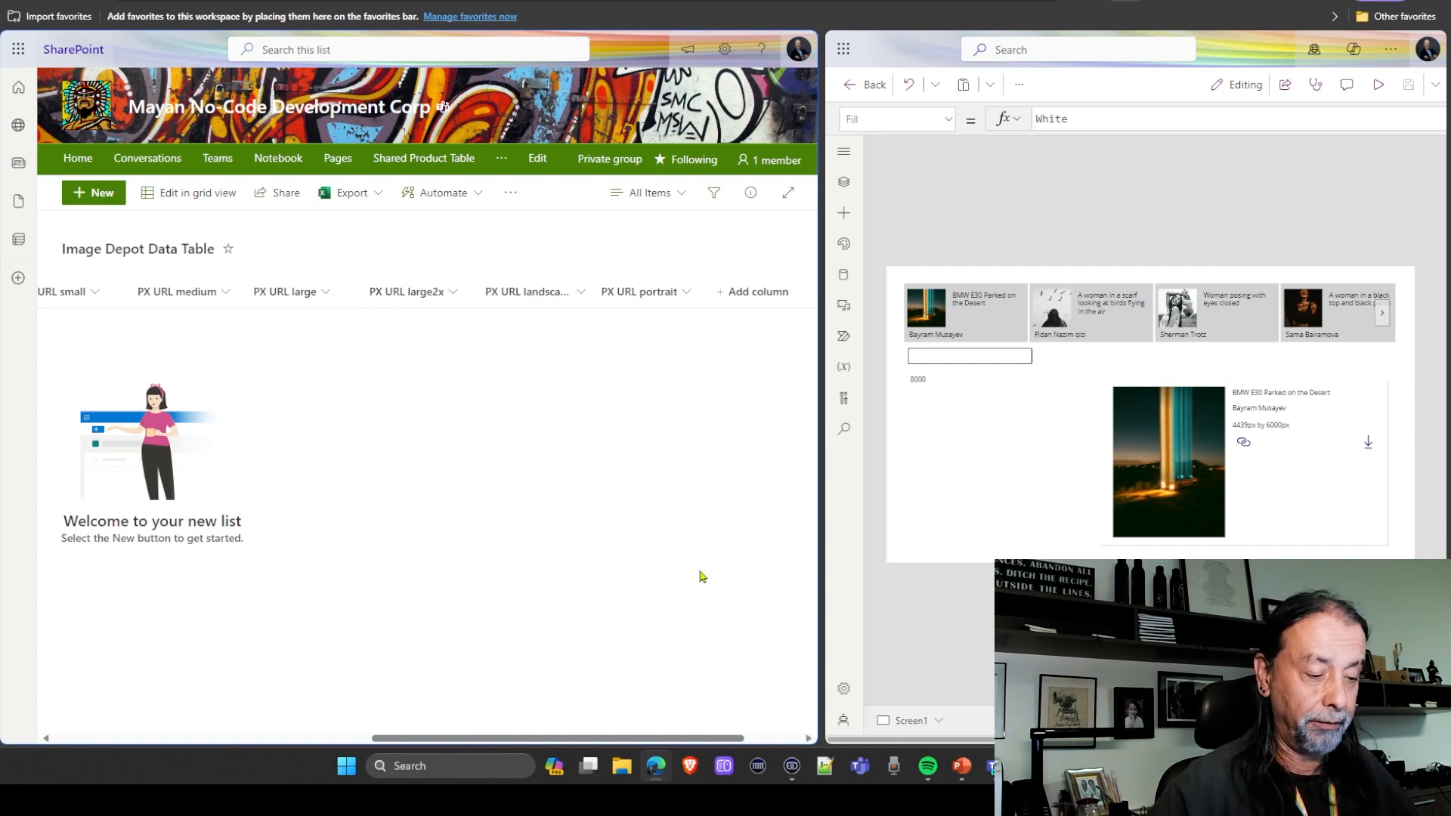
text(Description)
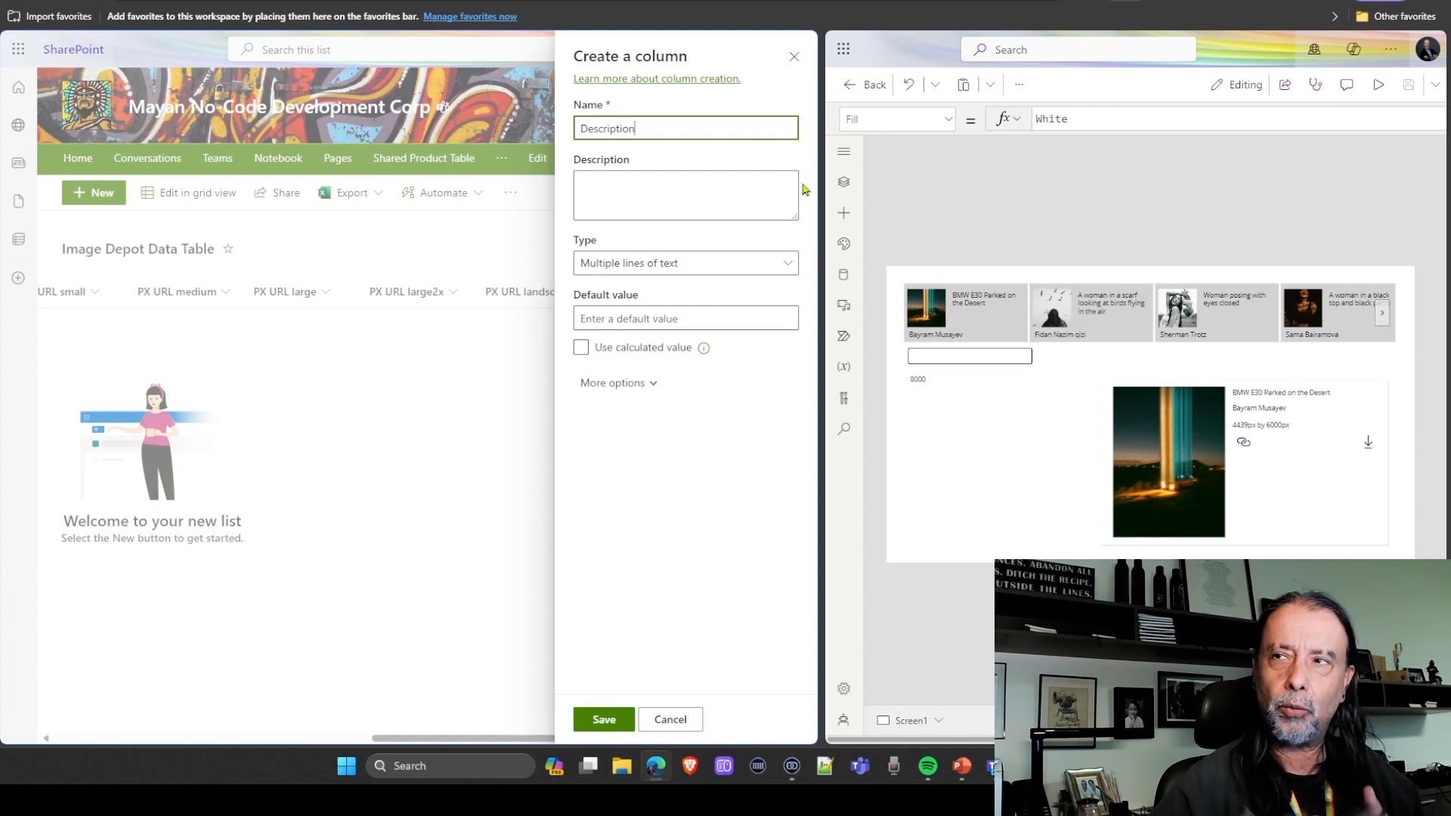
click(604, 718)
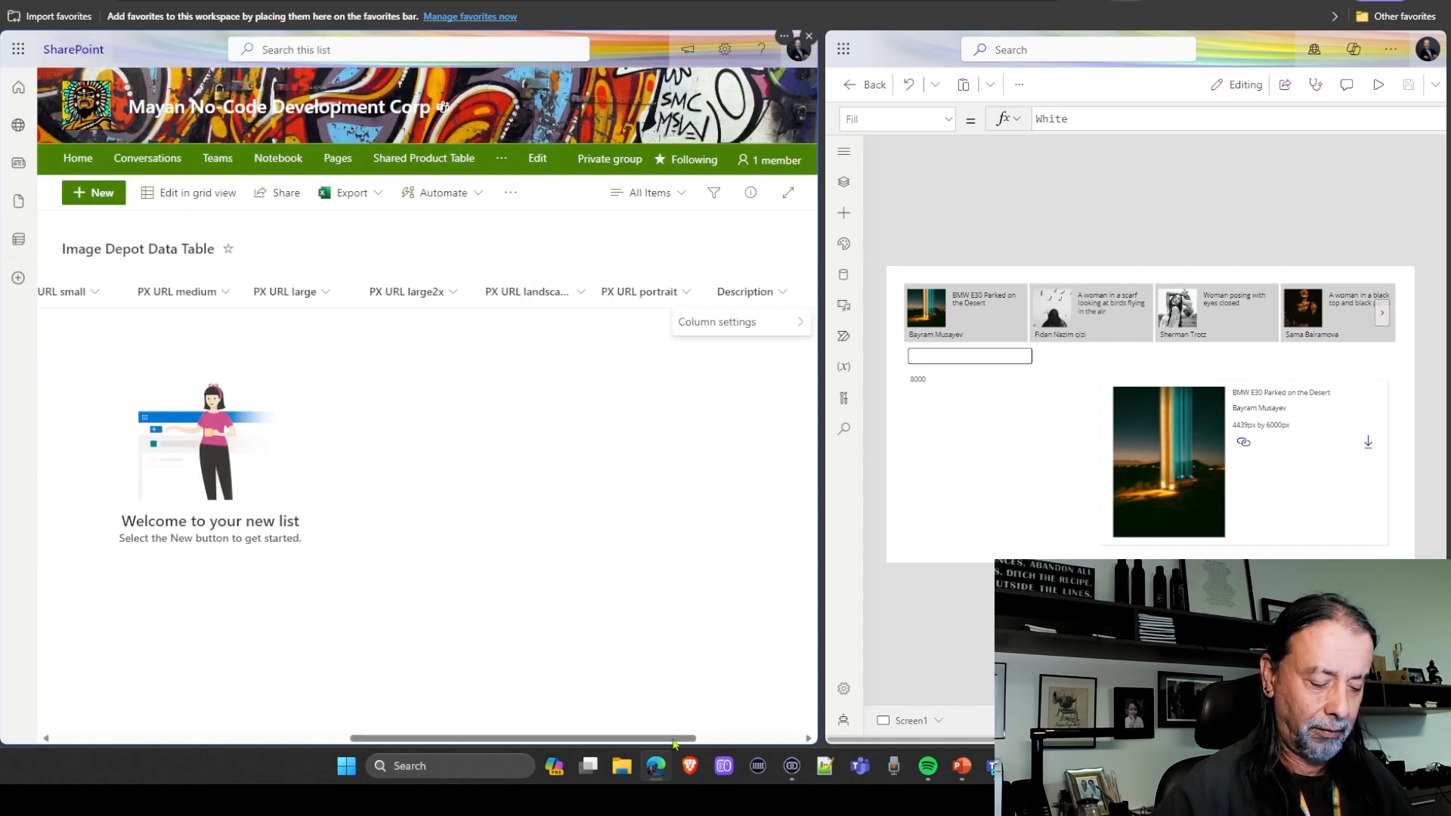
Add a single line of text column named "Categories" after the Description column.
click(644, 293)
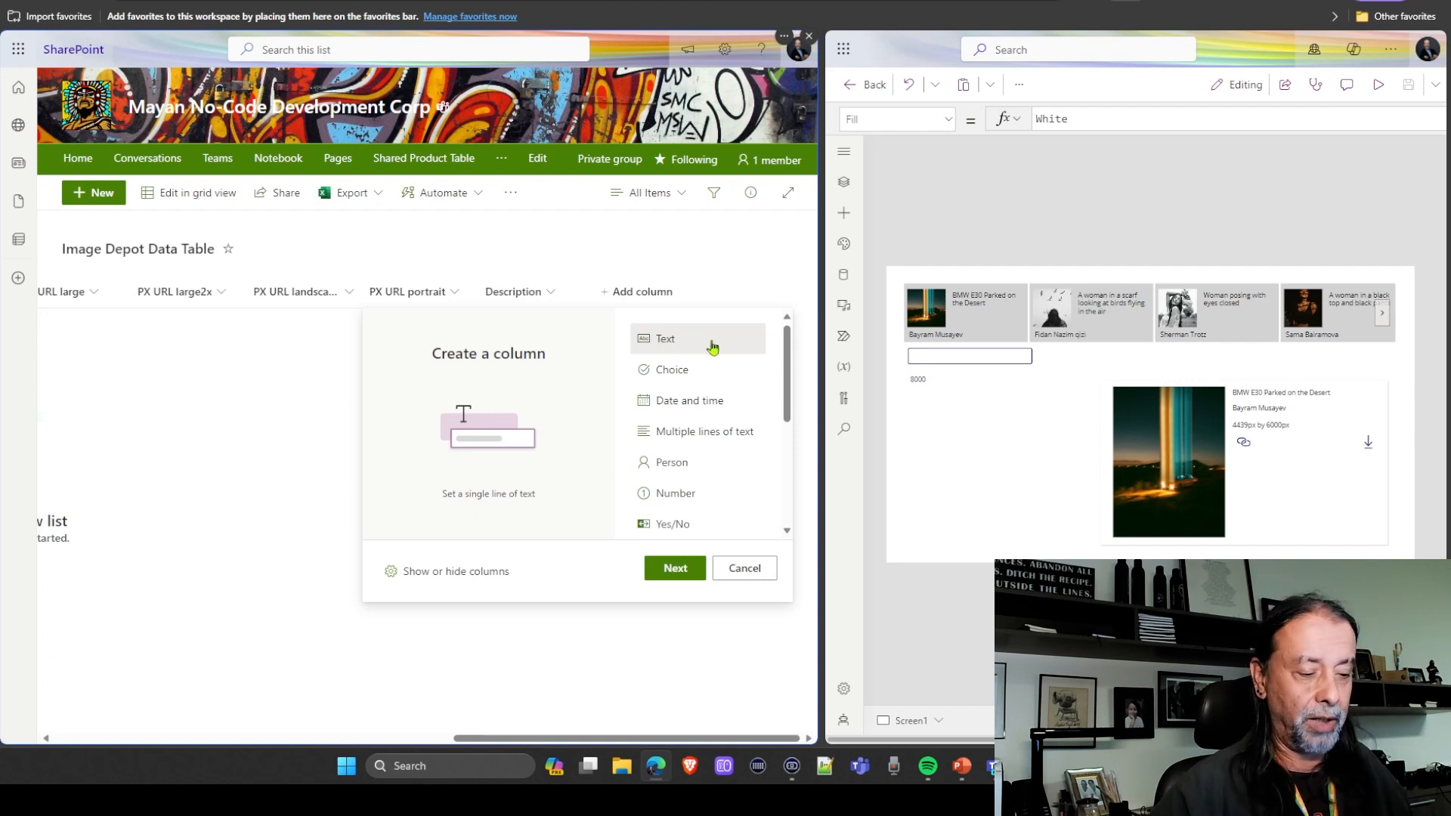
key(Return)
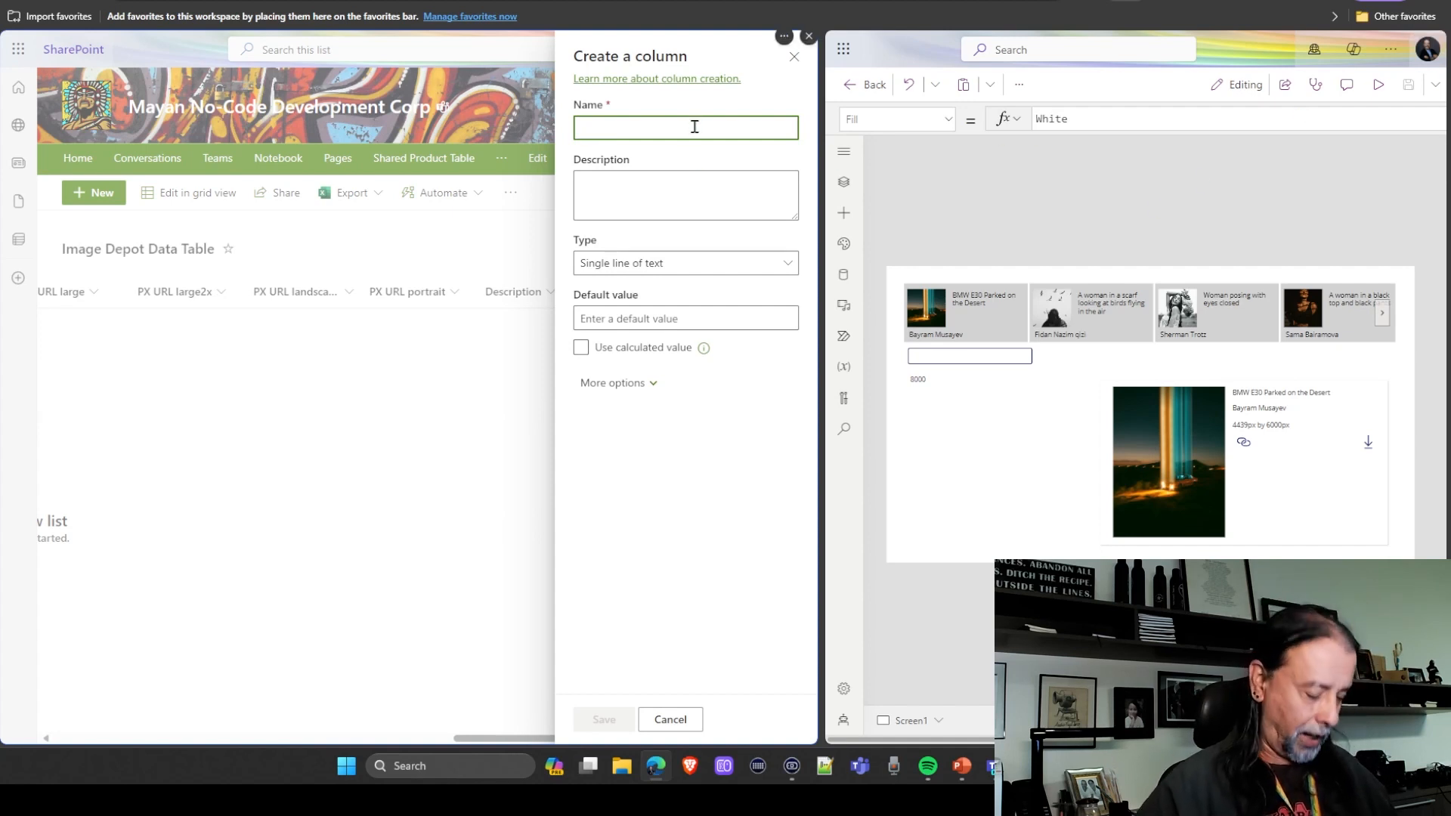
text(Categories)
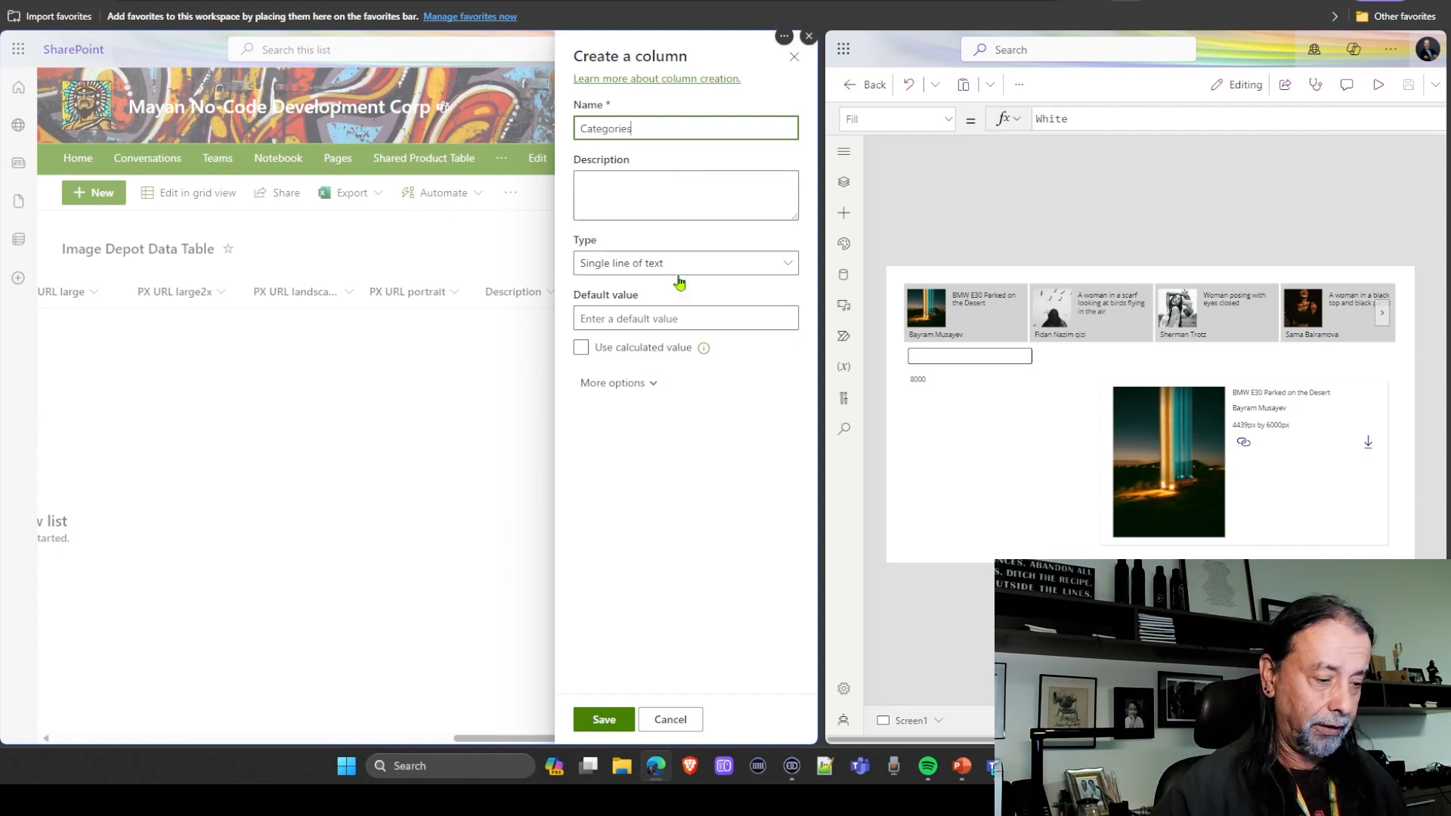
click(615, 717)
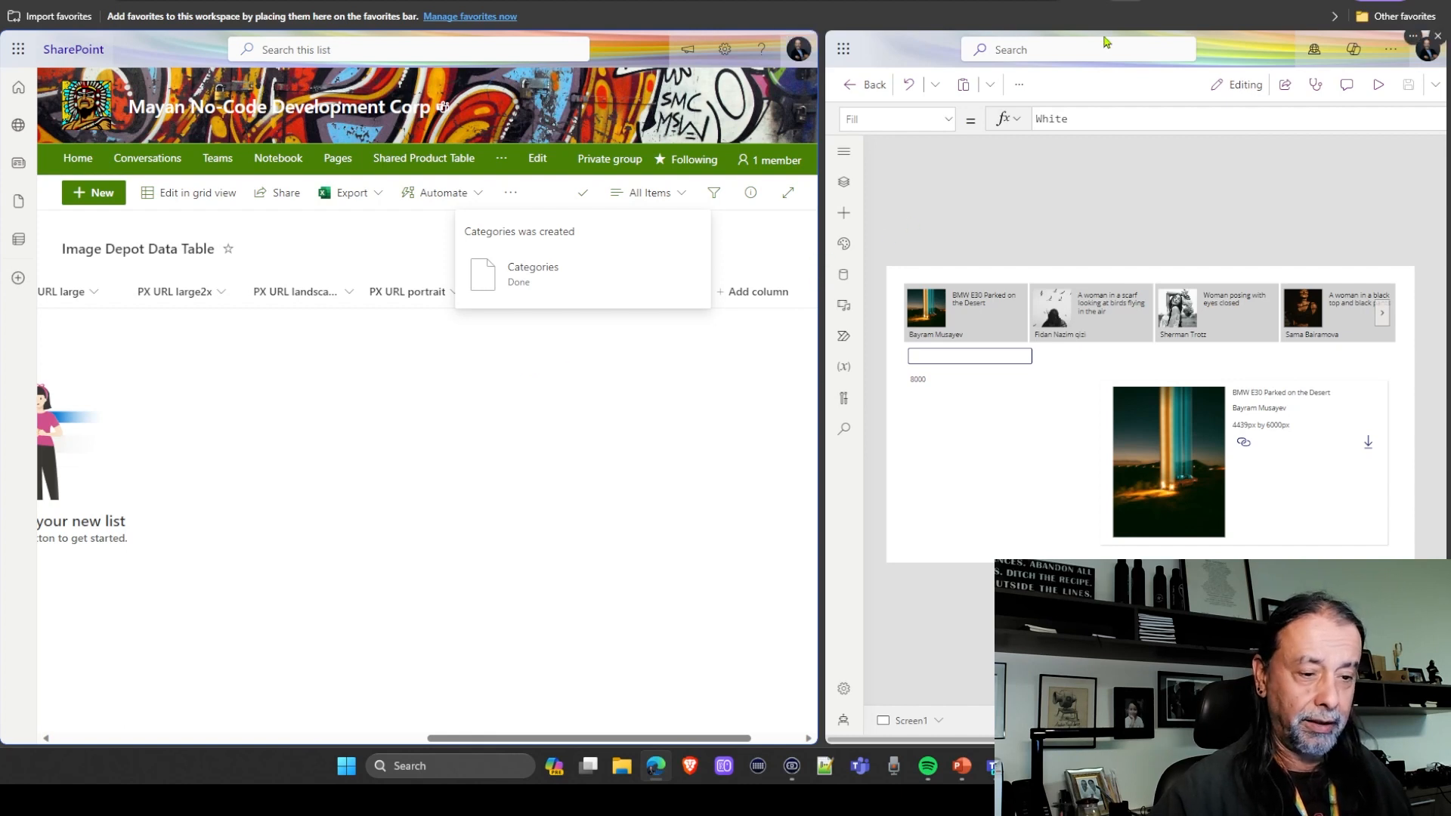
Close the split view and return to Screen1 of the My Image Depo app in Power Apps, showing the canvas's start edge.
click(1437, 36)
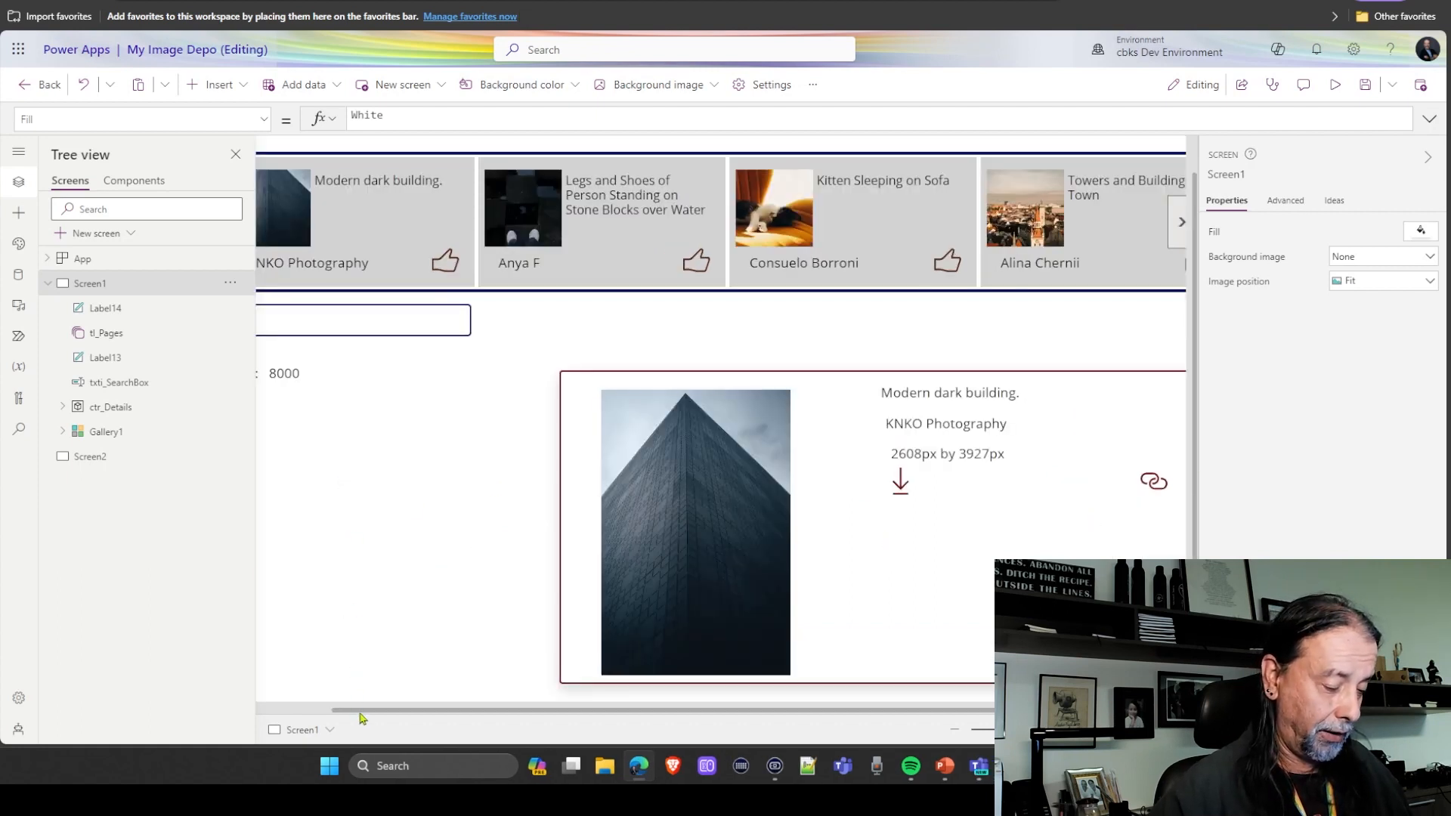
drag(359, 719, 279, 718)
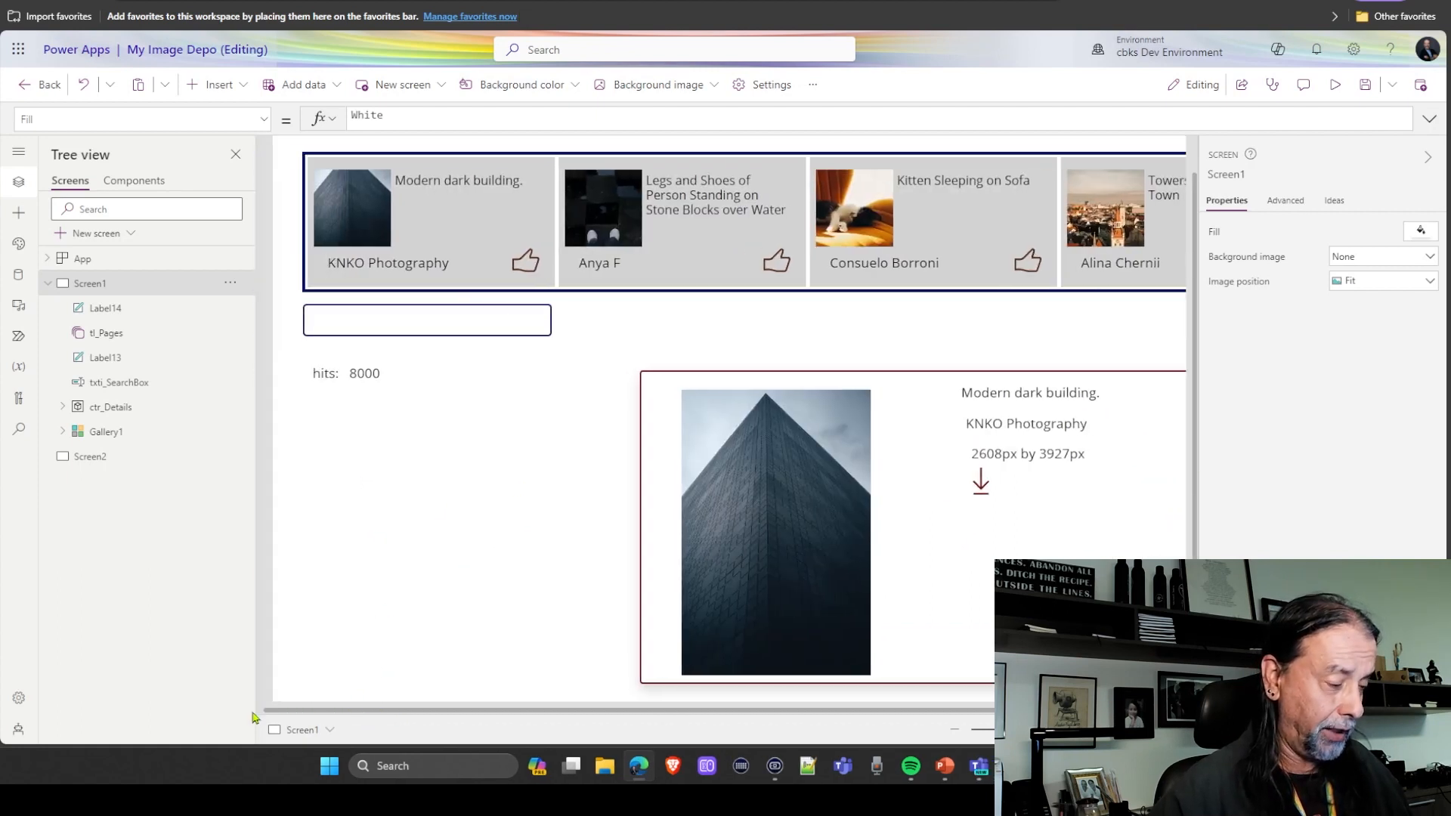
Connect the app to the SharePoint list Image Depot Data Table as a data source.
click(19, 274)
click(103, 212)
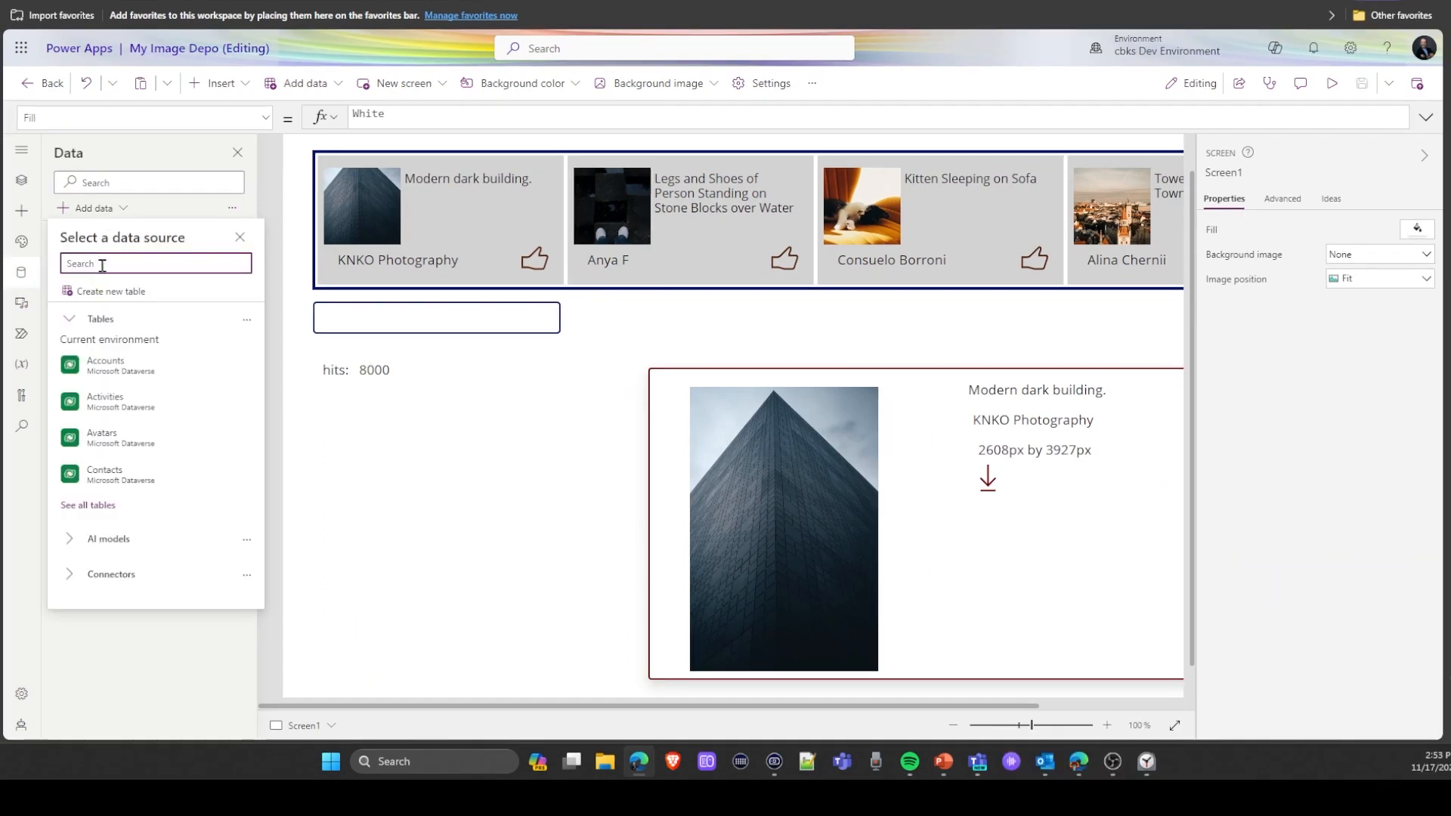
text(sharepoin)
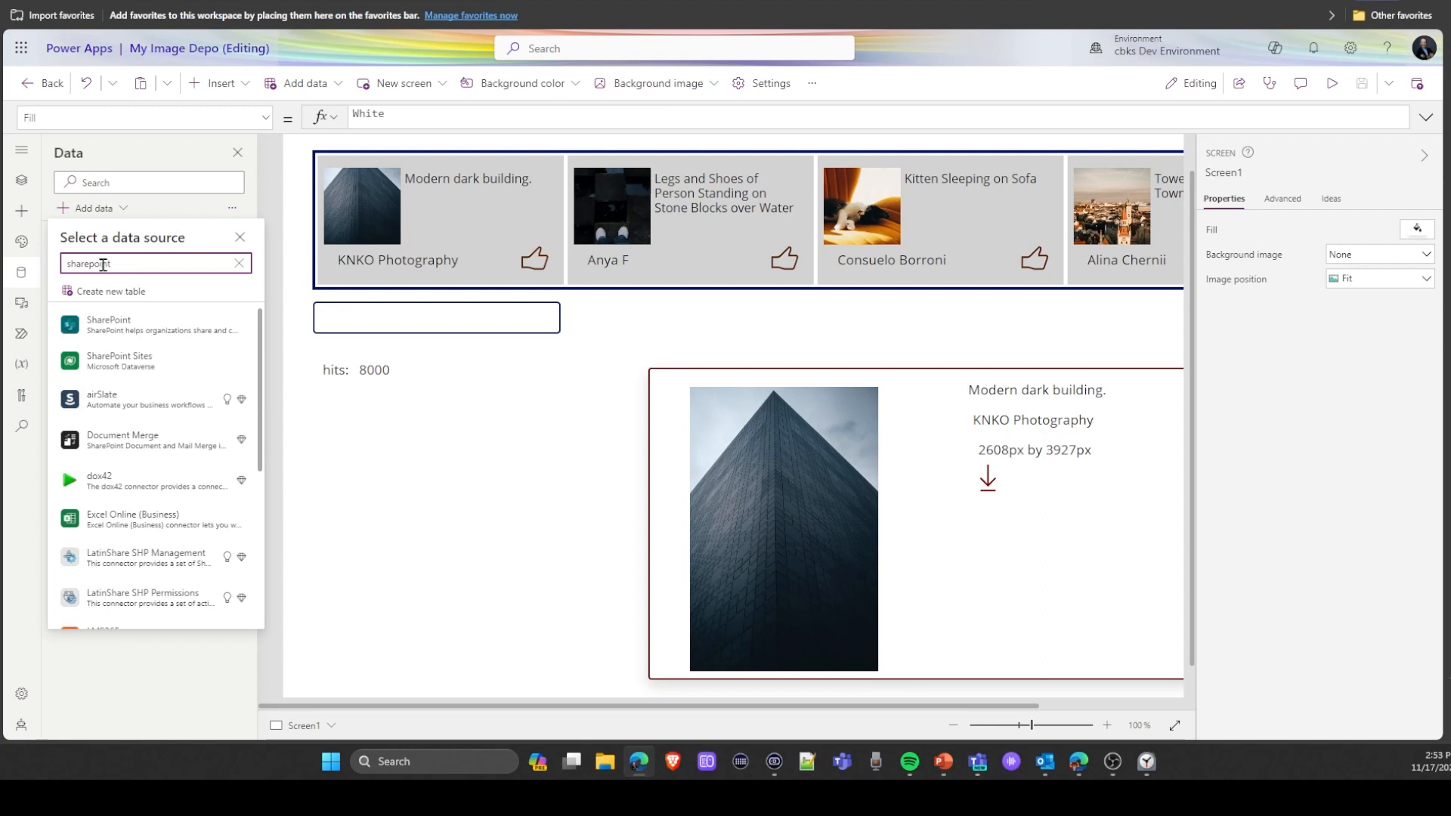
text(t)
click(108, 324)
click(1296, 316)
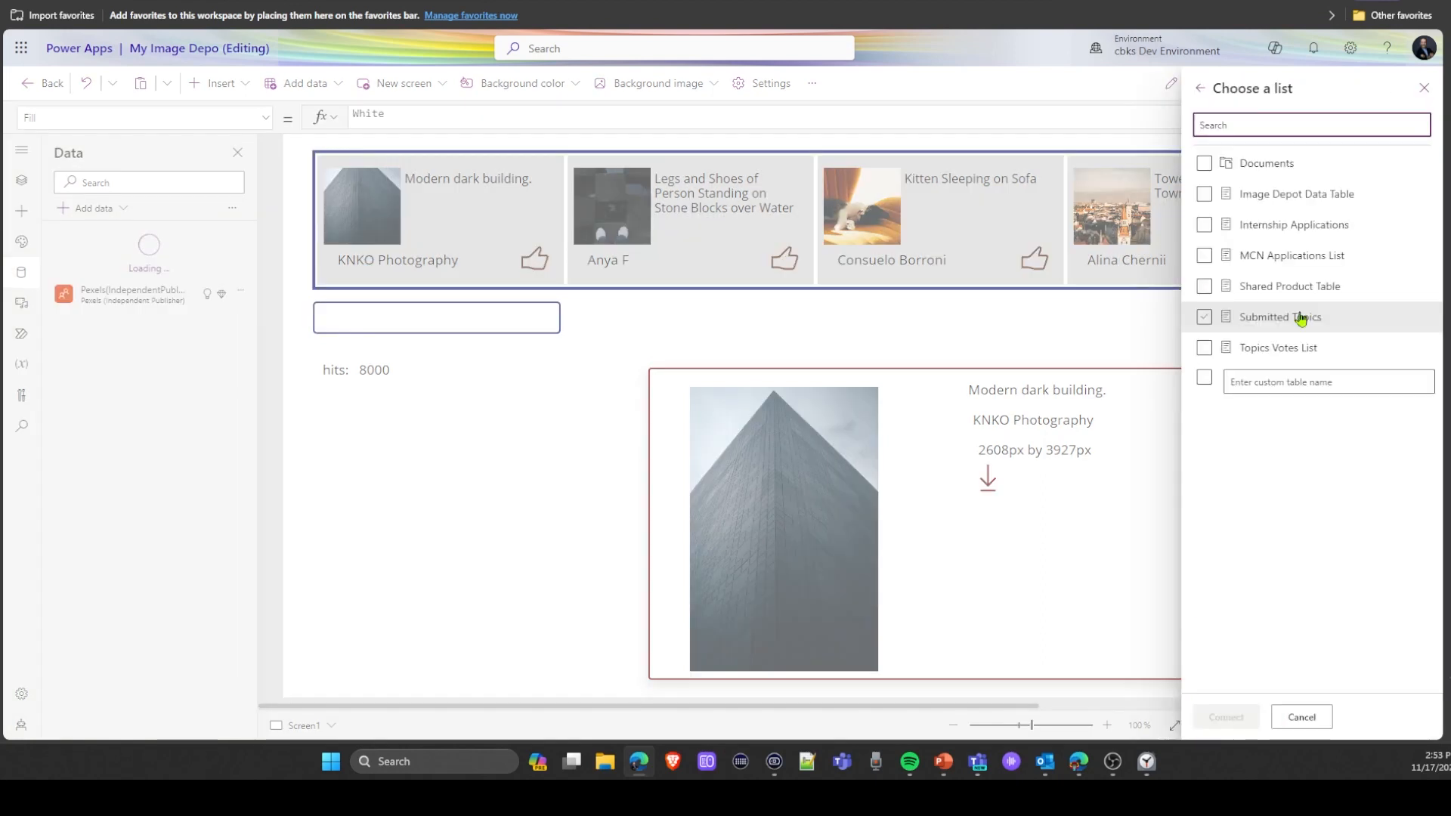
click(1307, 189)
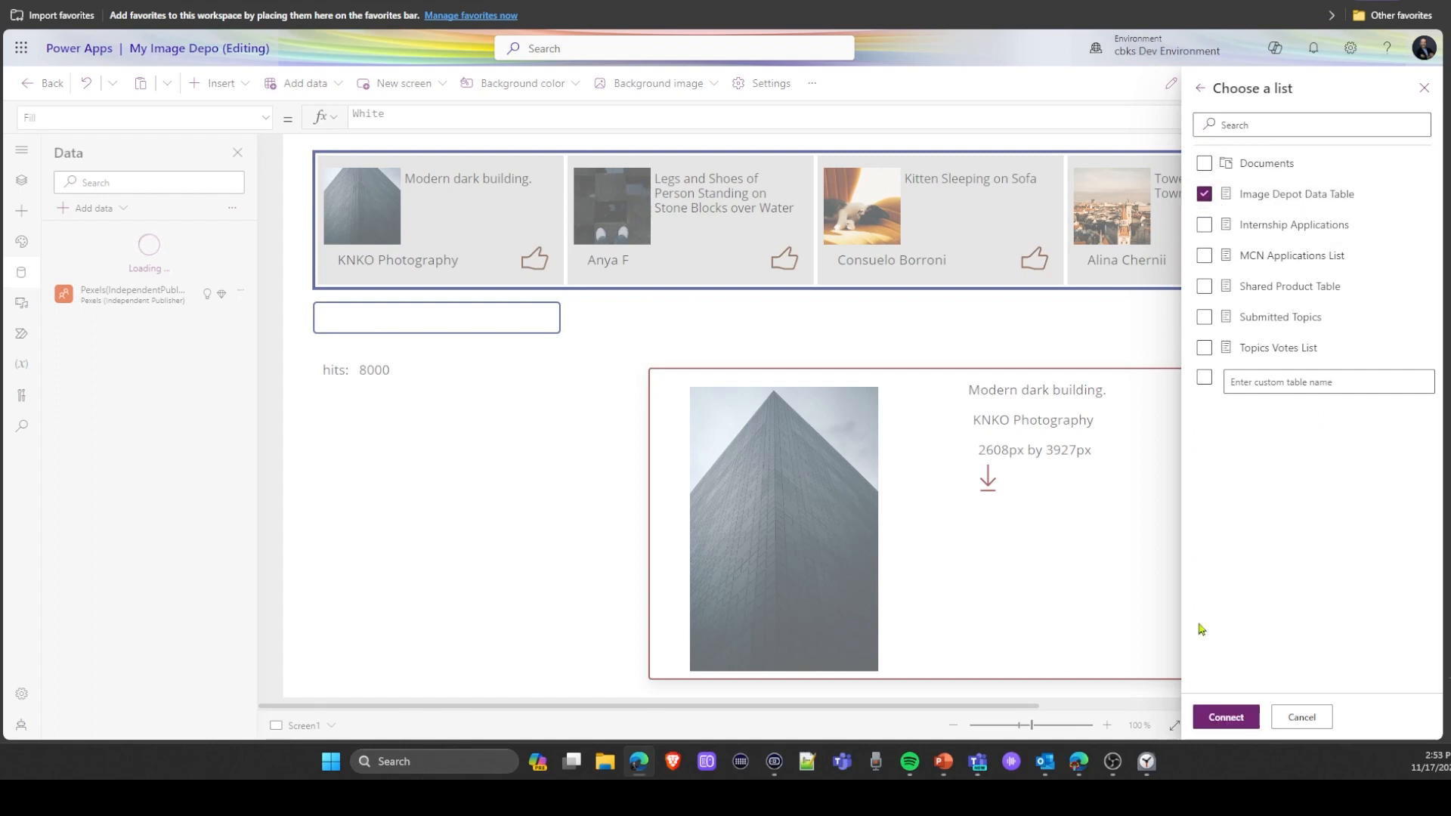
click(1231, 718)
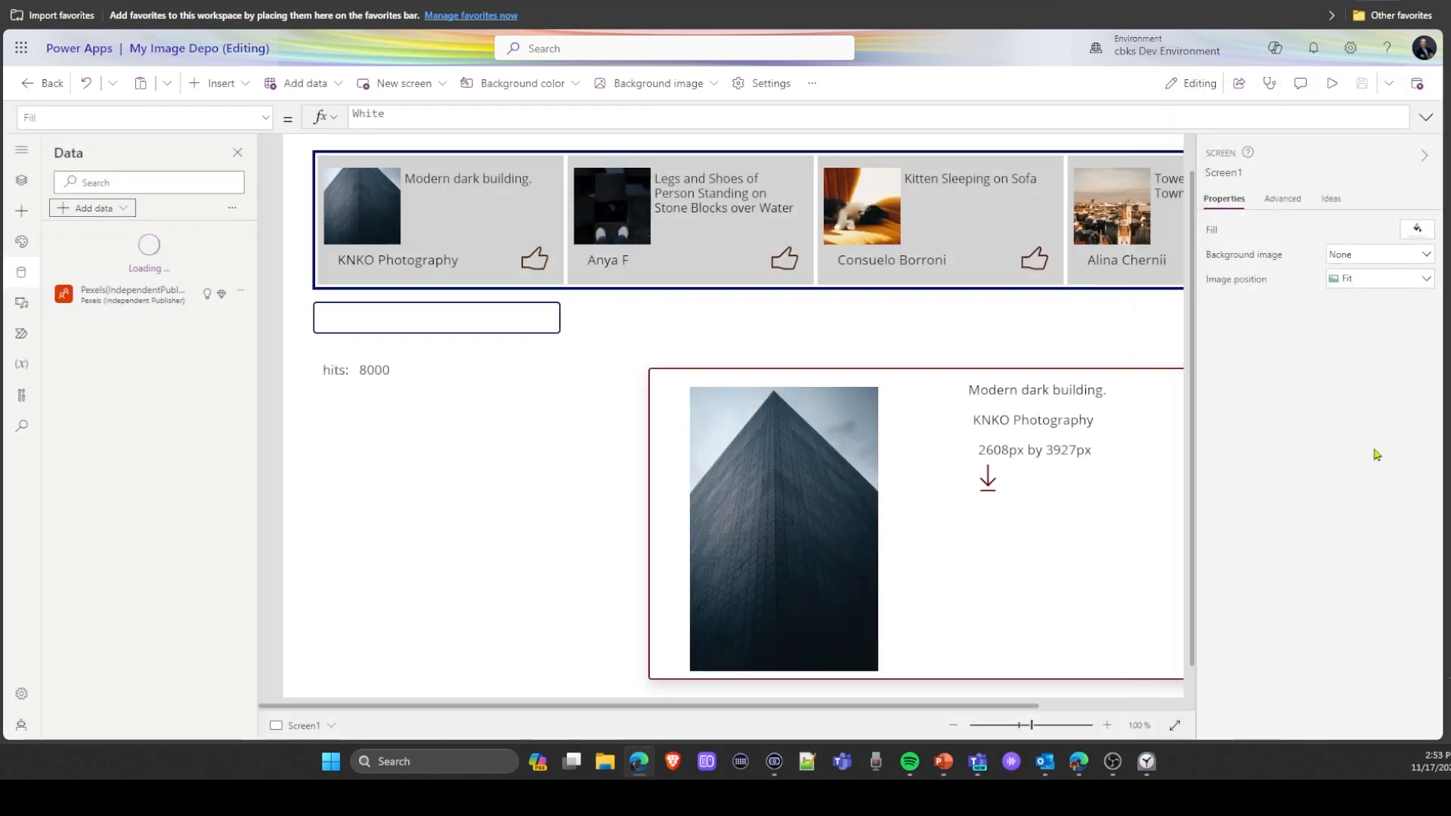
click(238, 152)
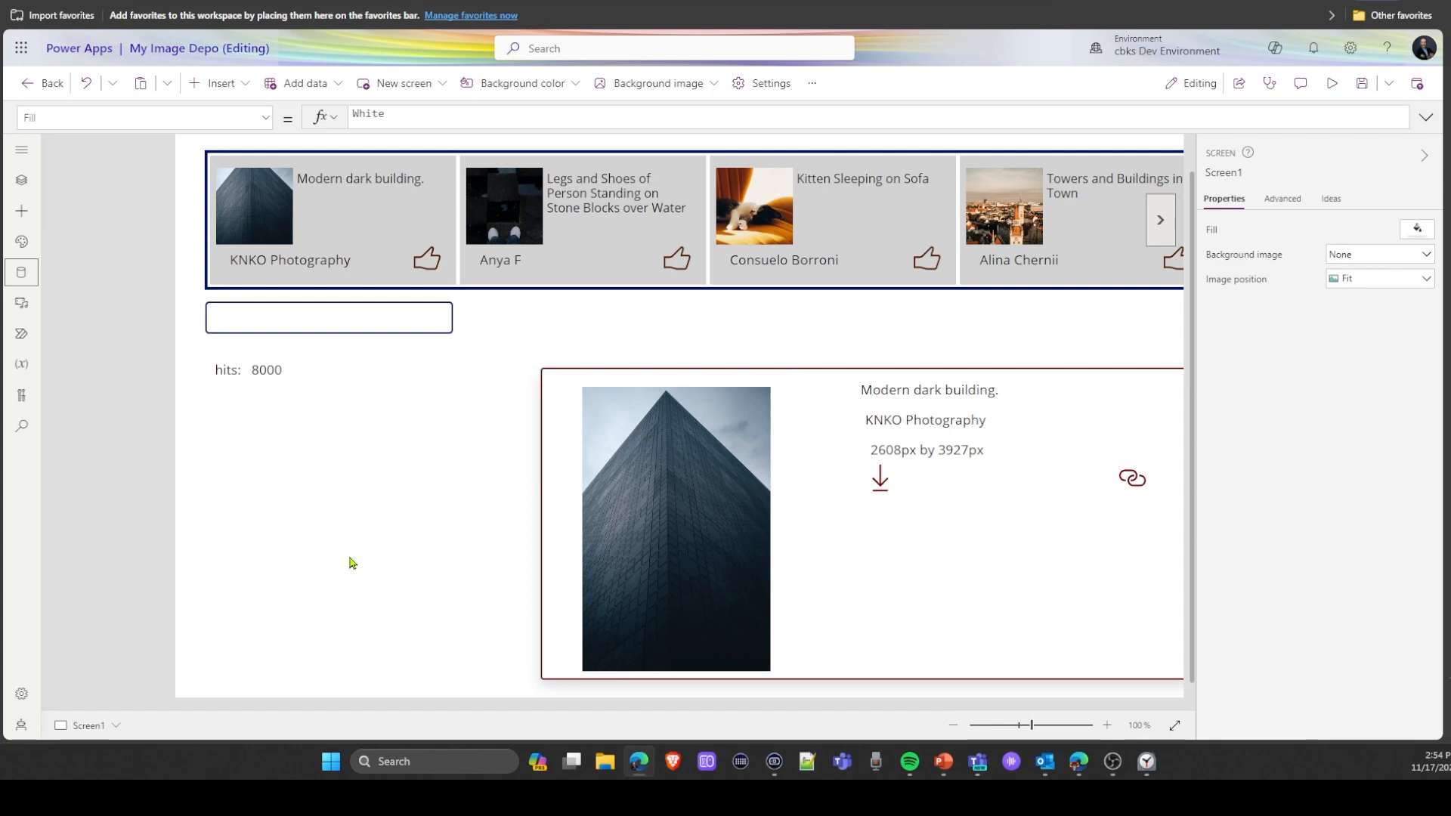
Move the hits label and its count together up to just beneath the search box.
click(1426, 154)
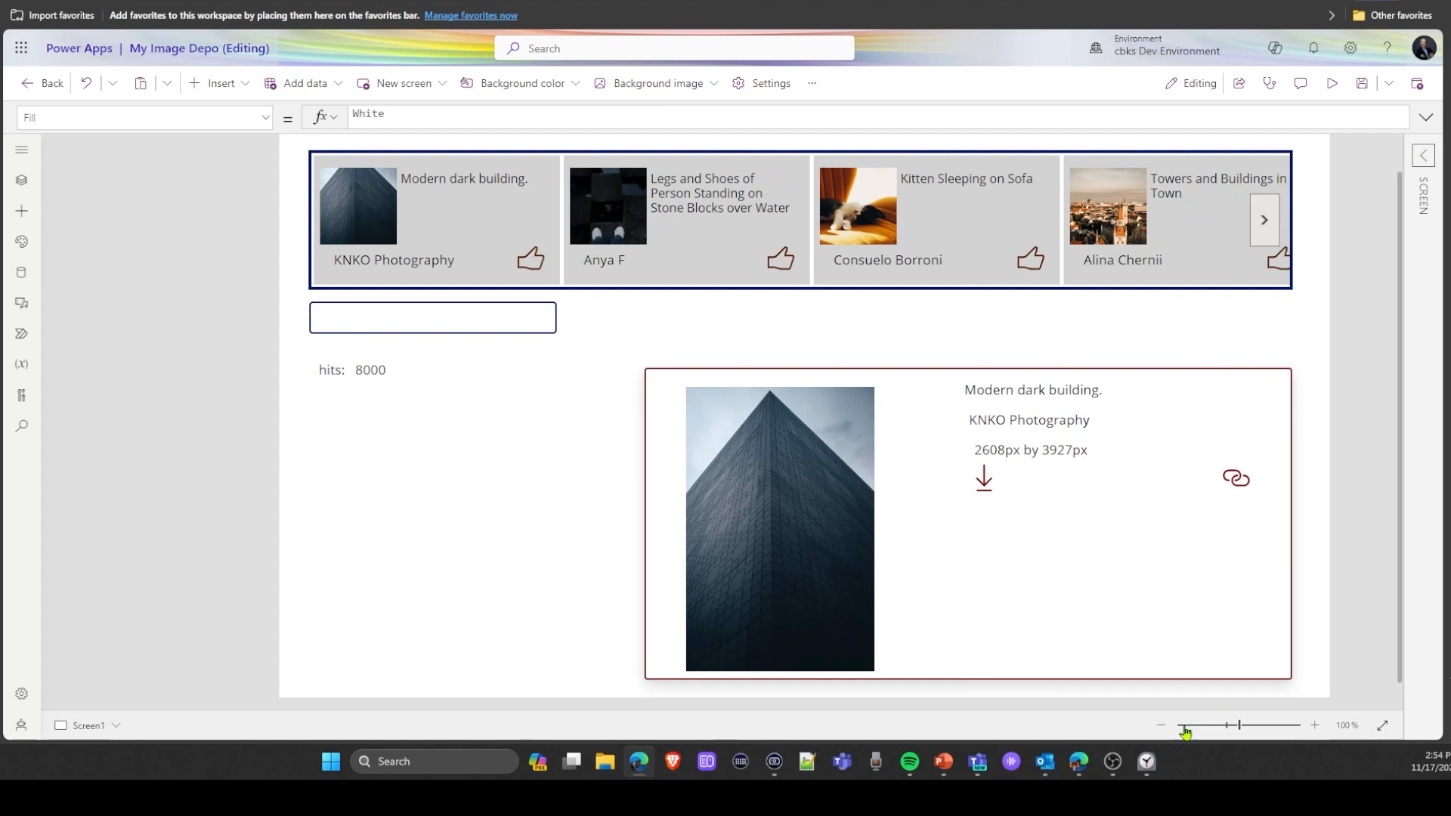
click(1161, 725)
click(1162, 728)
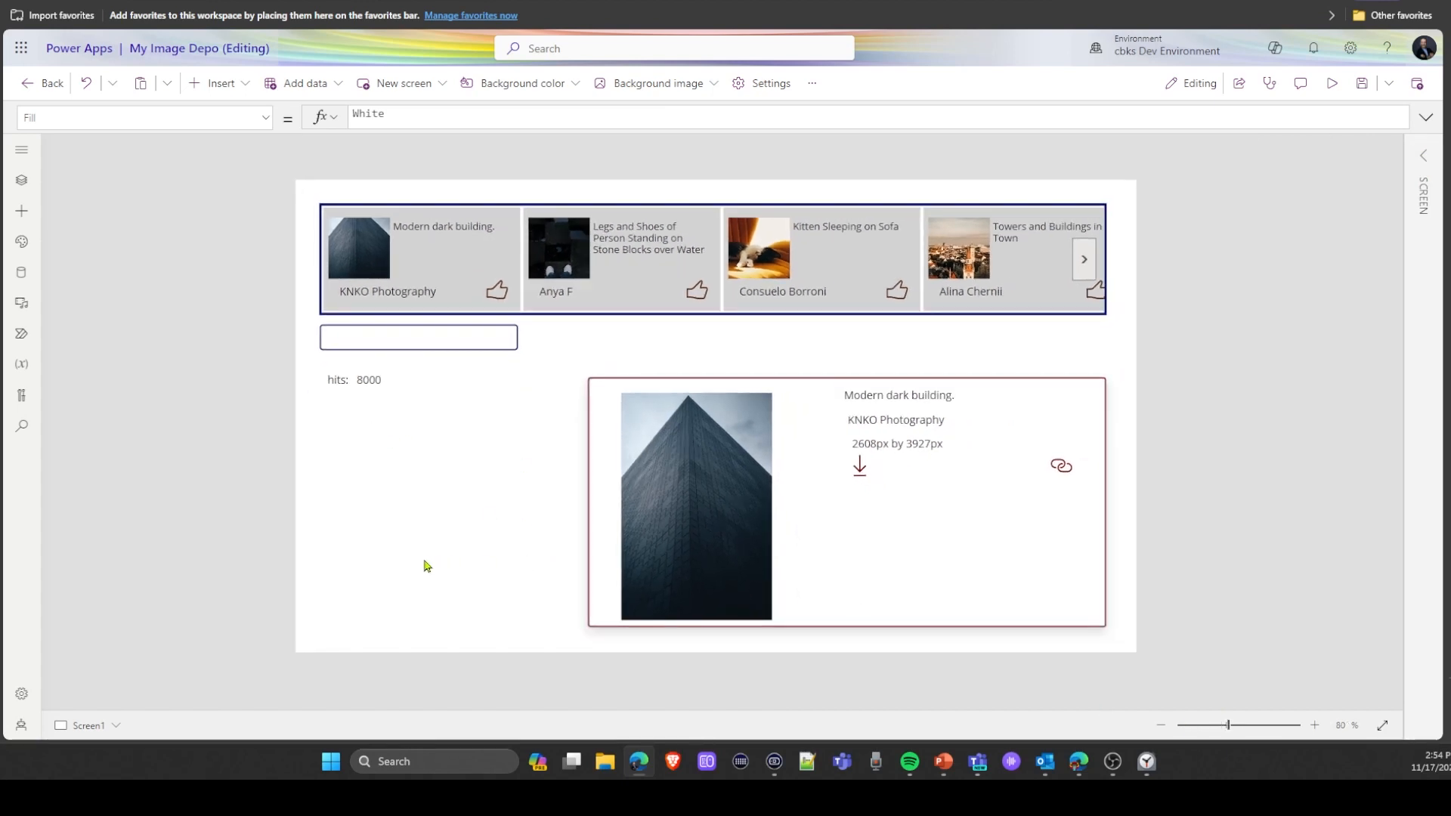
click(332, 383)
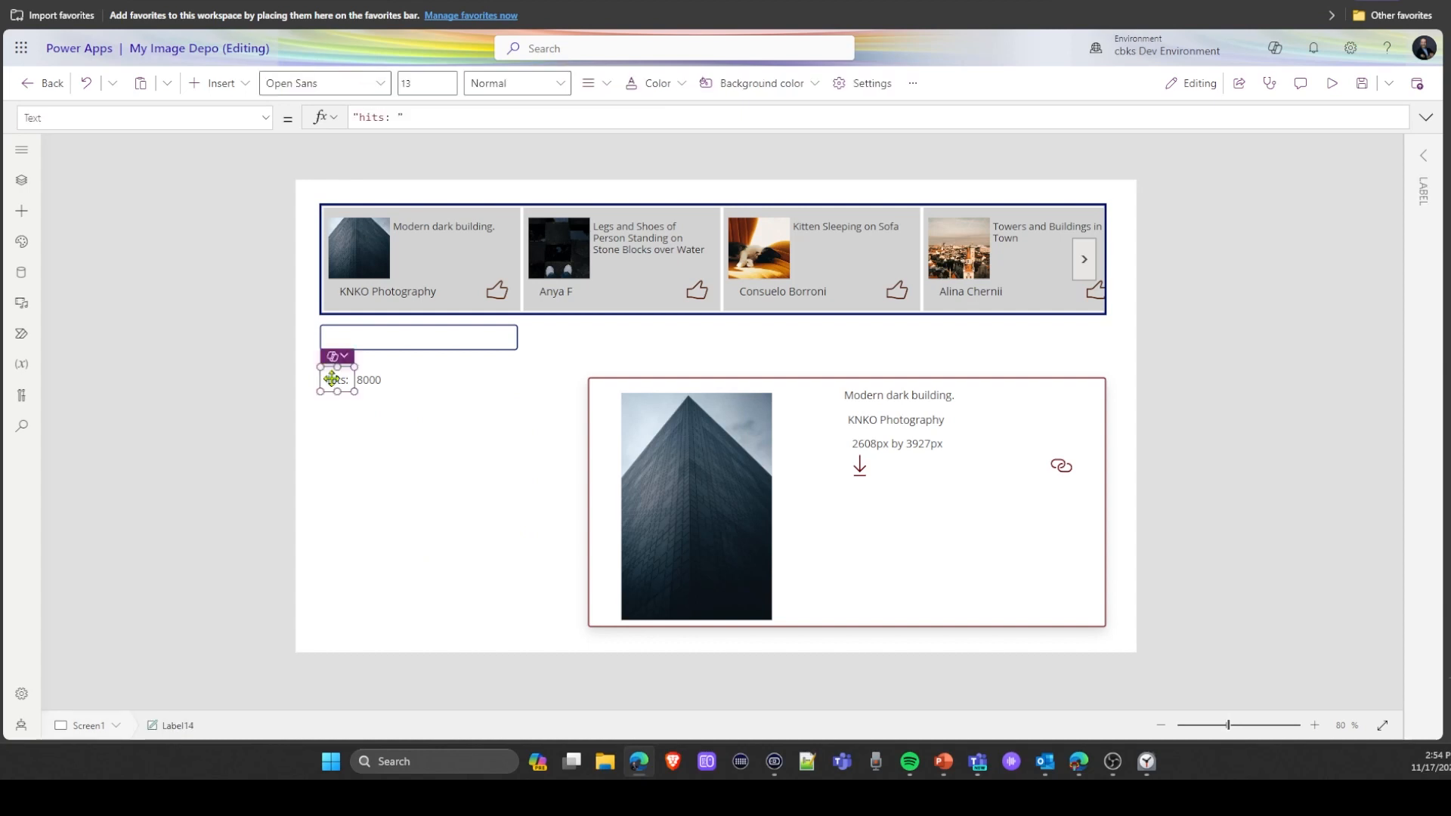
shift+click(372, 381)
drag(376, 380, 375, 368)
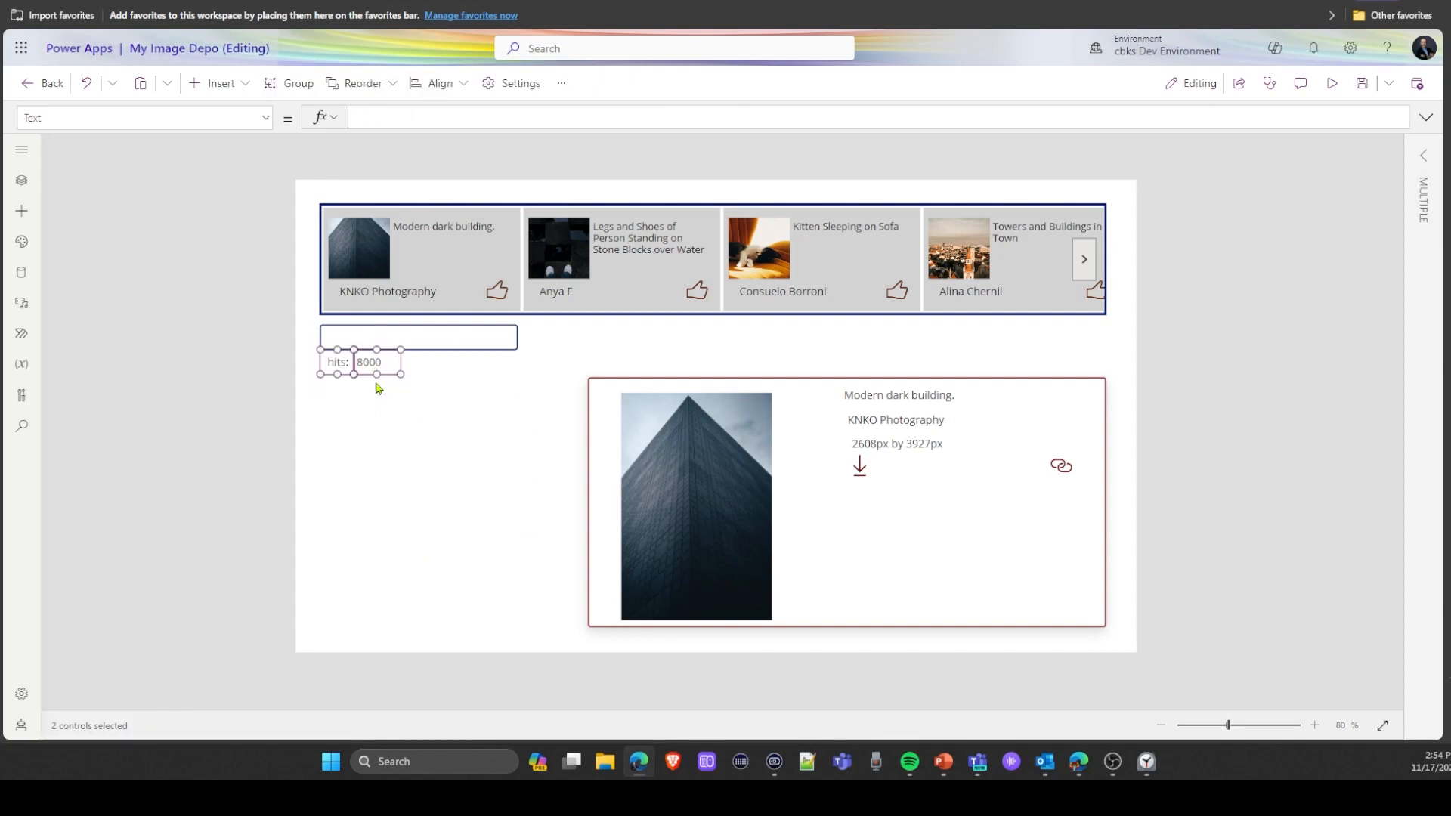
click(419, 424)
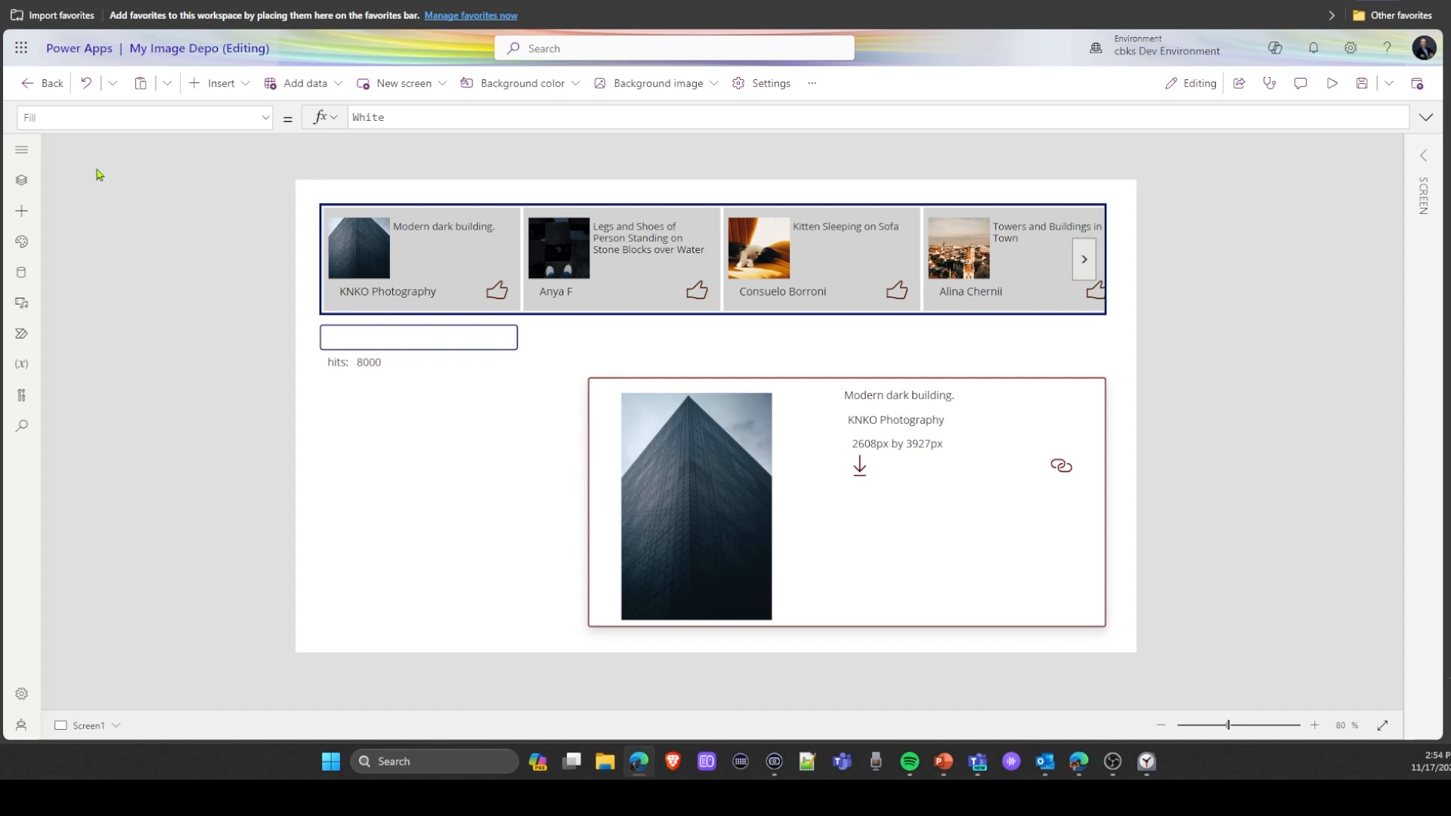
Insert a classic Container below the hits label, about 405 by 404, filling the empty space beside the photo details container.
click(243, 85)
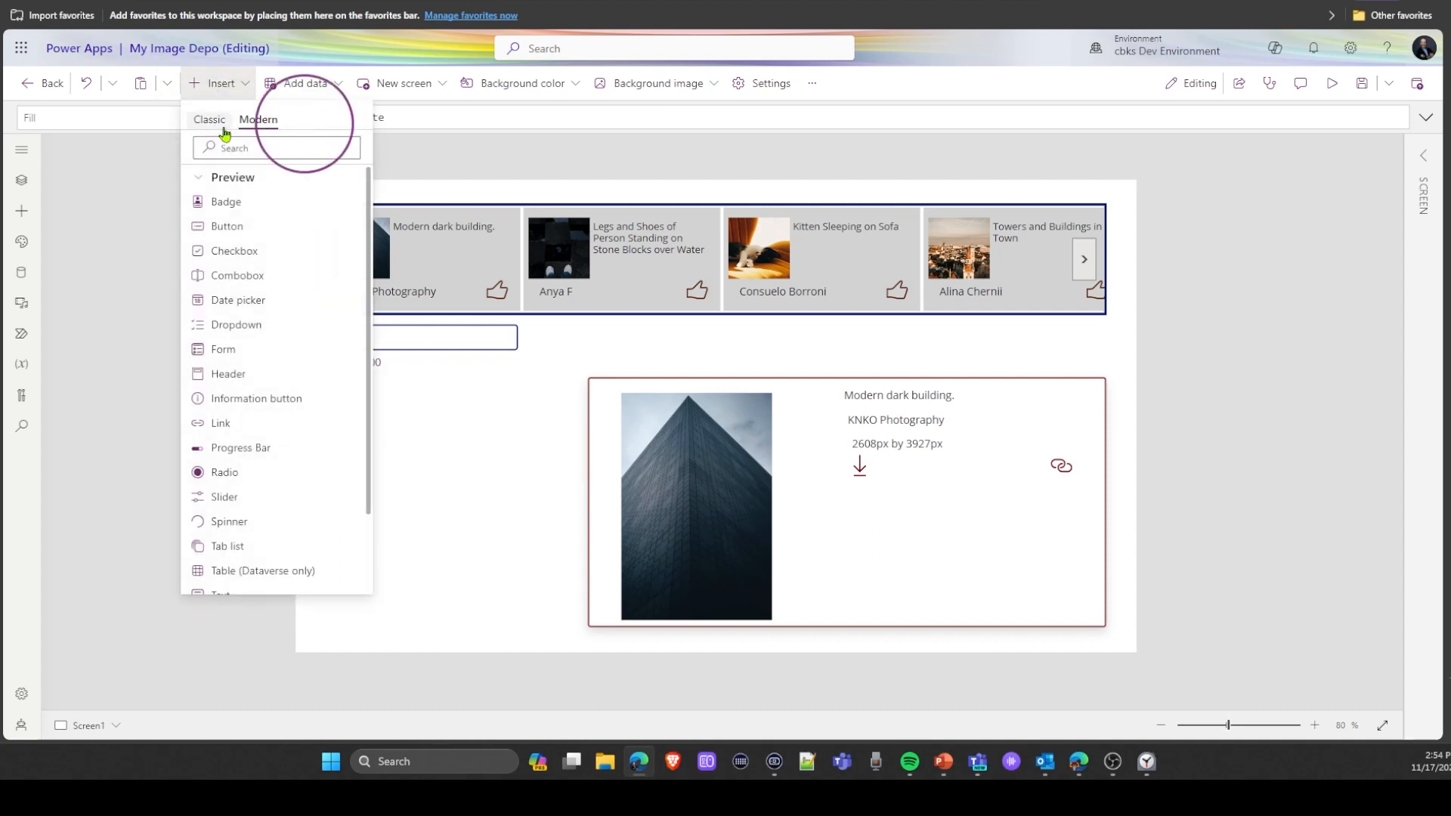
click(209, 119)
text(cont)
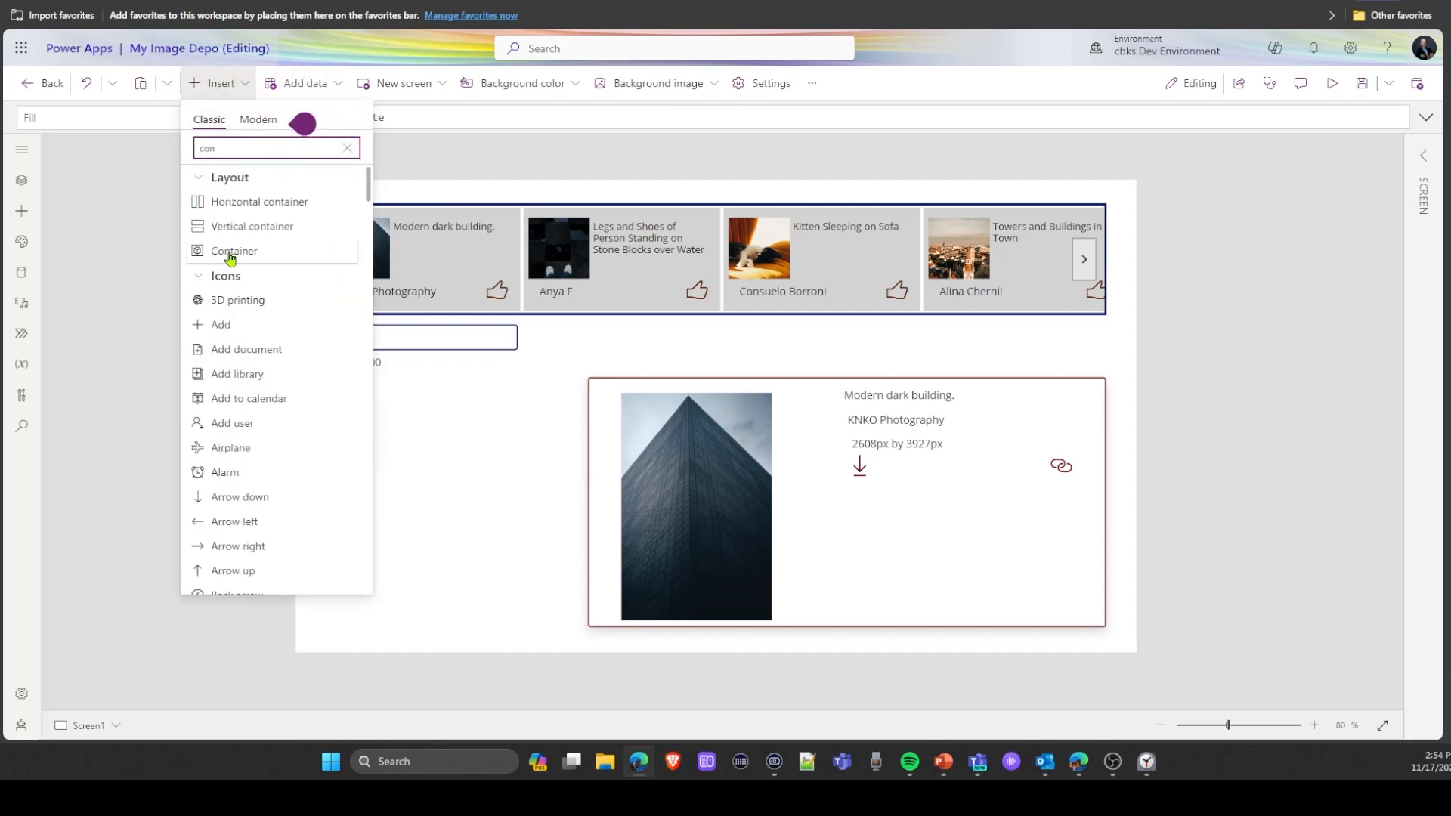
click(234, 250)
drag(504, 339, 483, 626)
drag(468, 219, 457, 387)
drag(640, 502, 569, 500)
drag(332, 501, 320, 500)
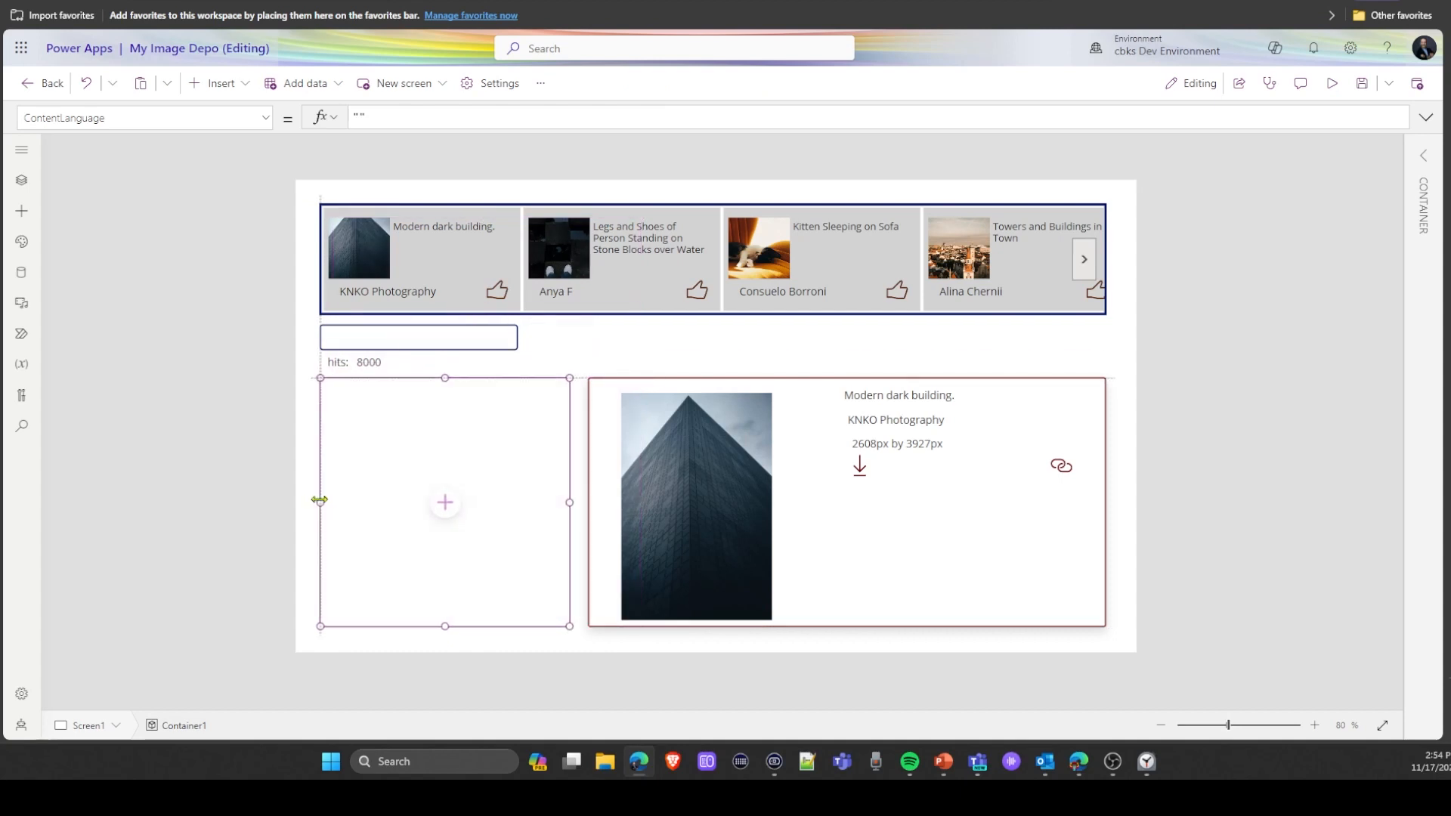
Add an edit form inside the new container and set its data source to Image Depot Data Table.
click(445, 503)
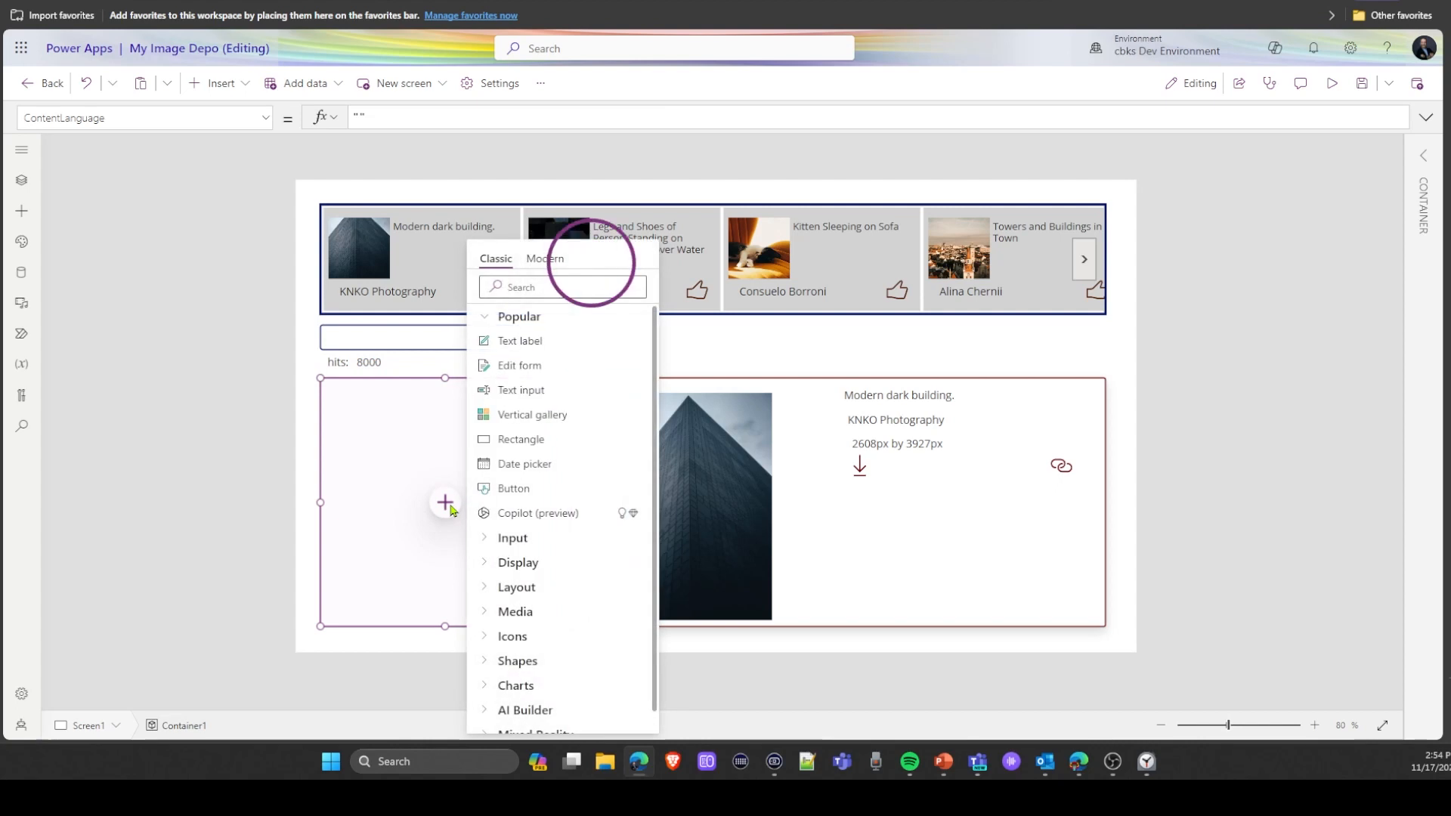
click(530, 368)
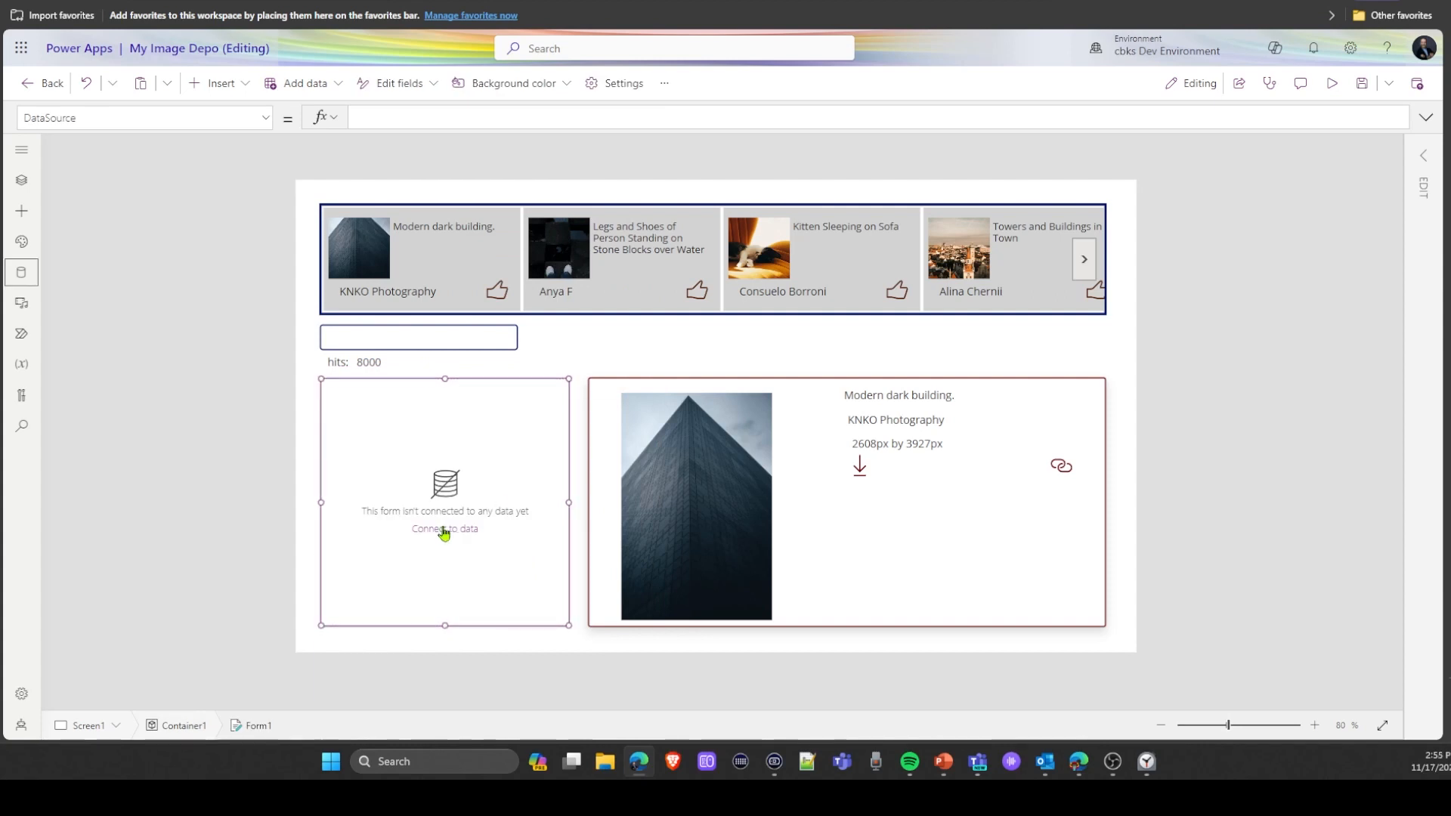
click(1428, 157)
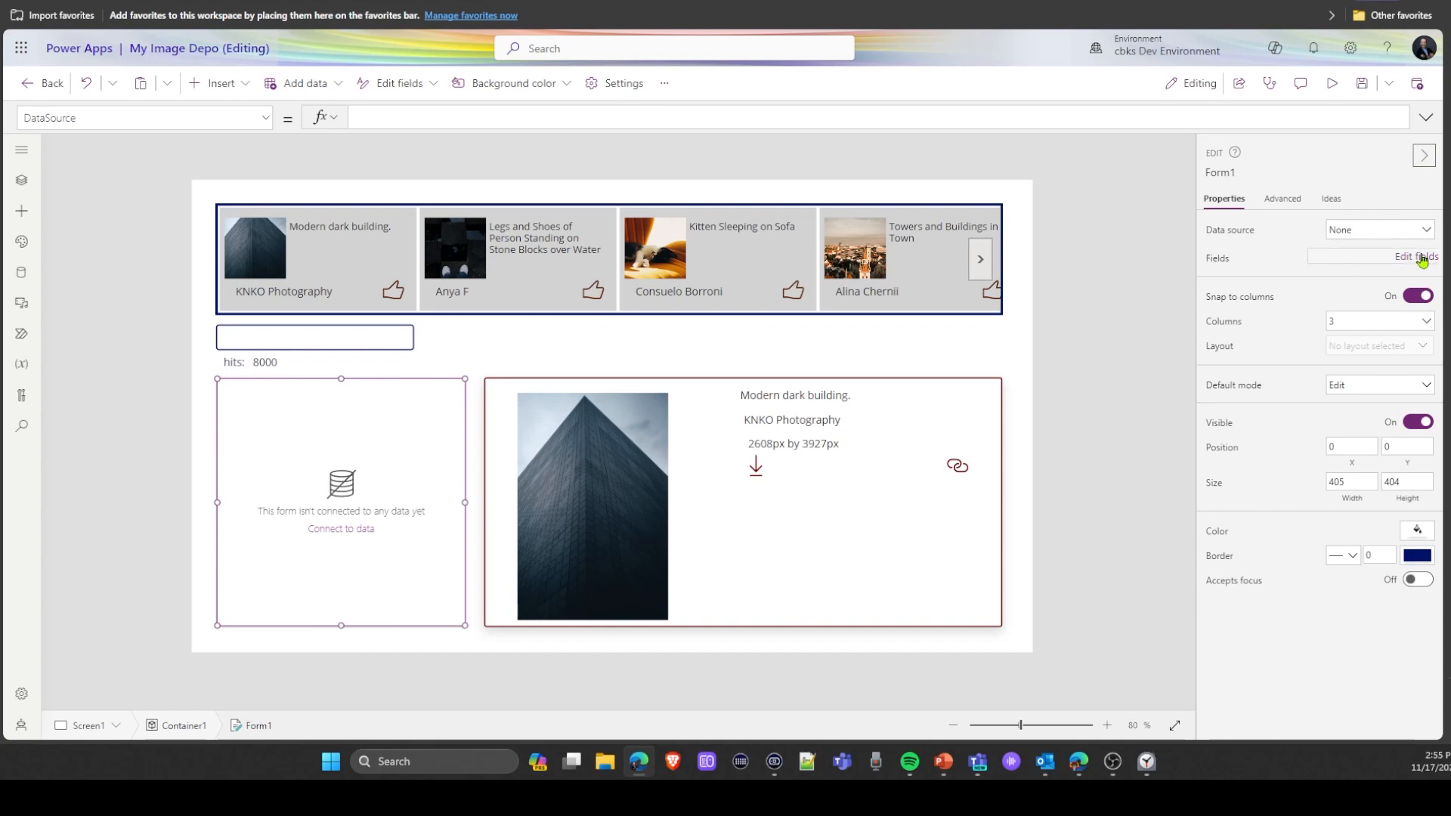
click(1425, 233)
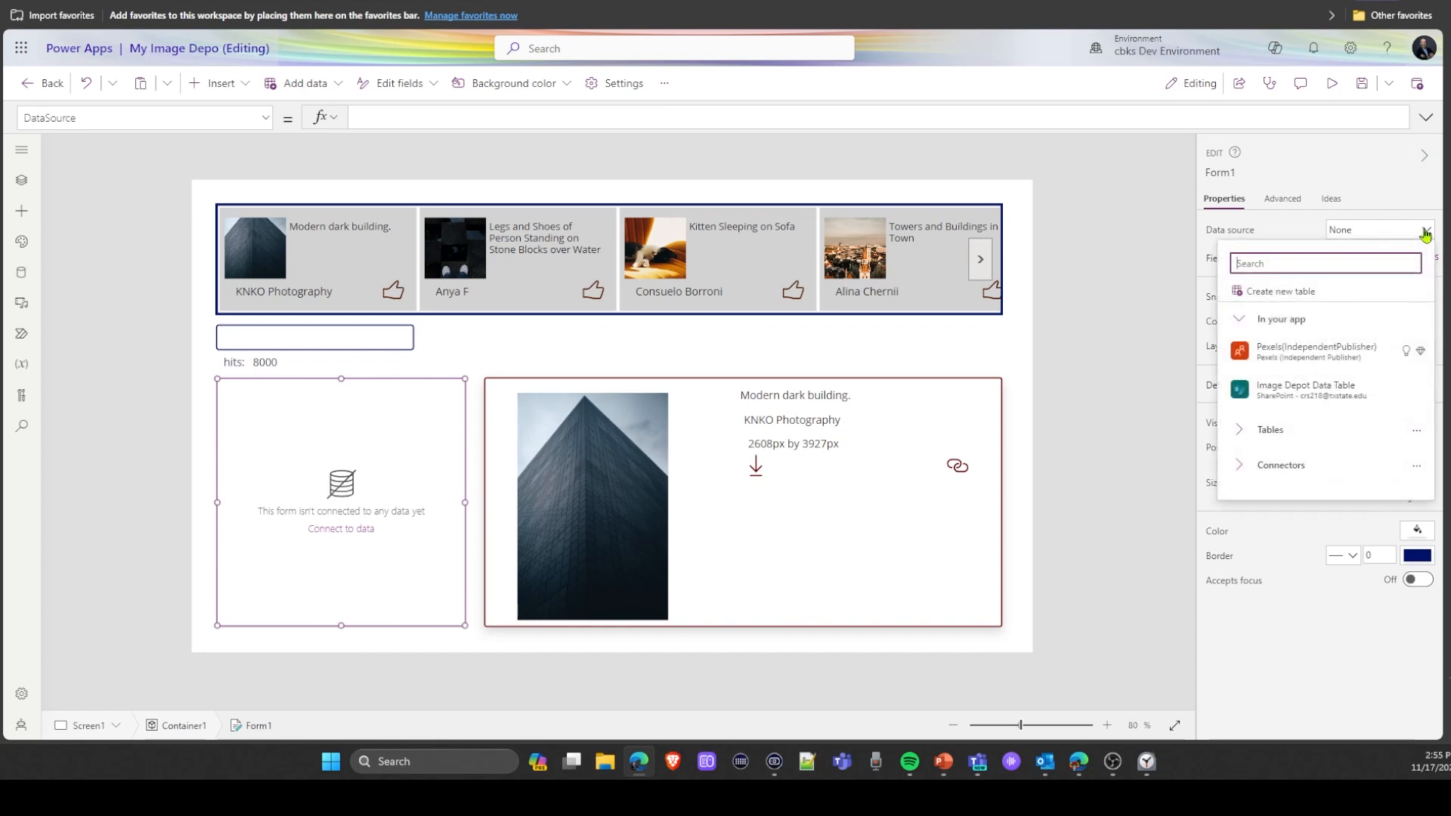
click(1332, 399)
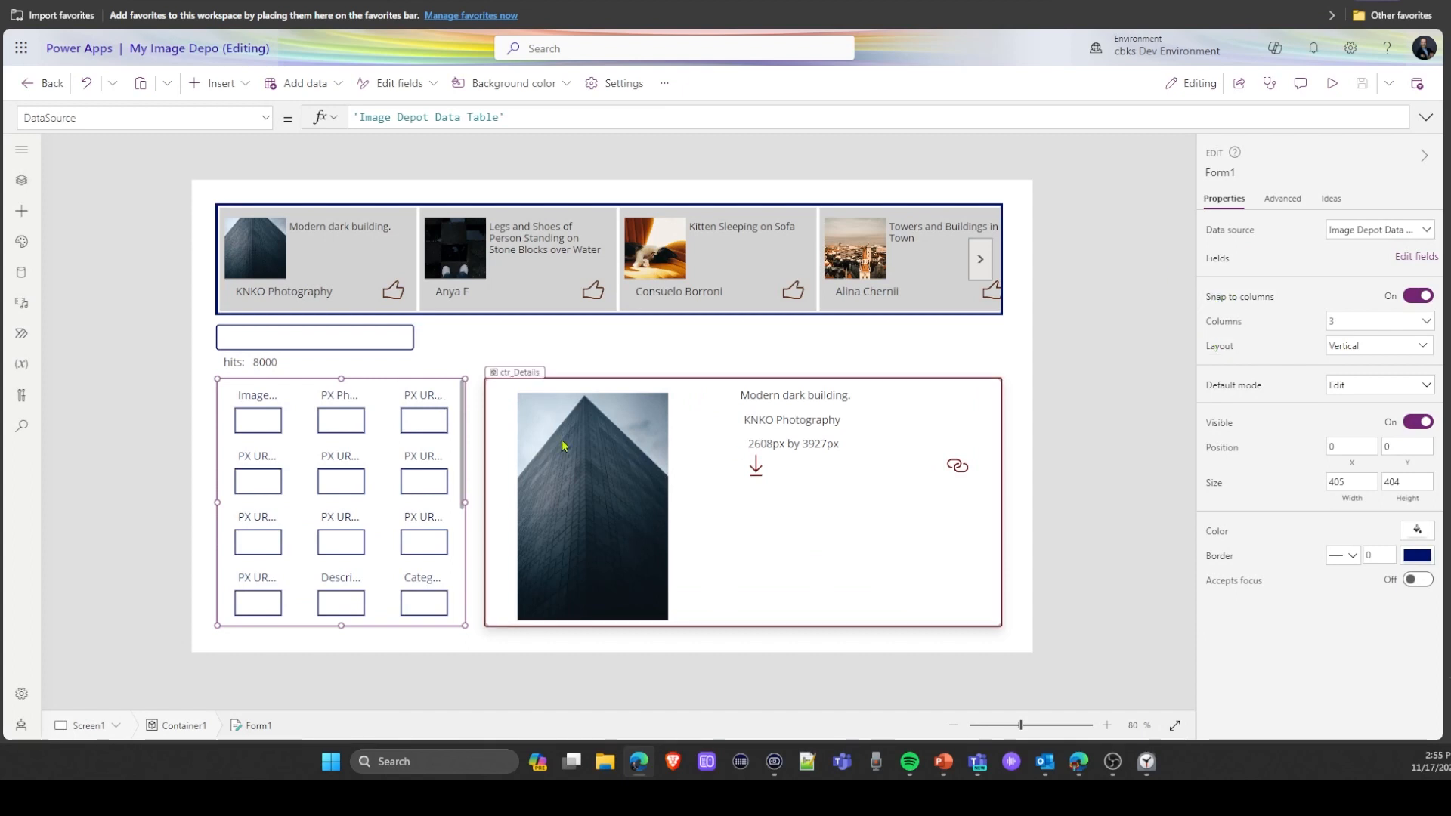
Enlarge the form's container to about 1301 by 580 so it covers the details area and overlaps the lower gallery.
click(182, 725)
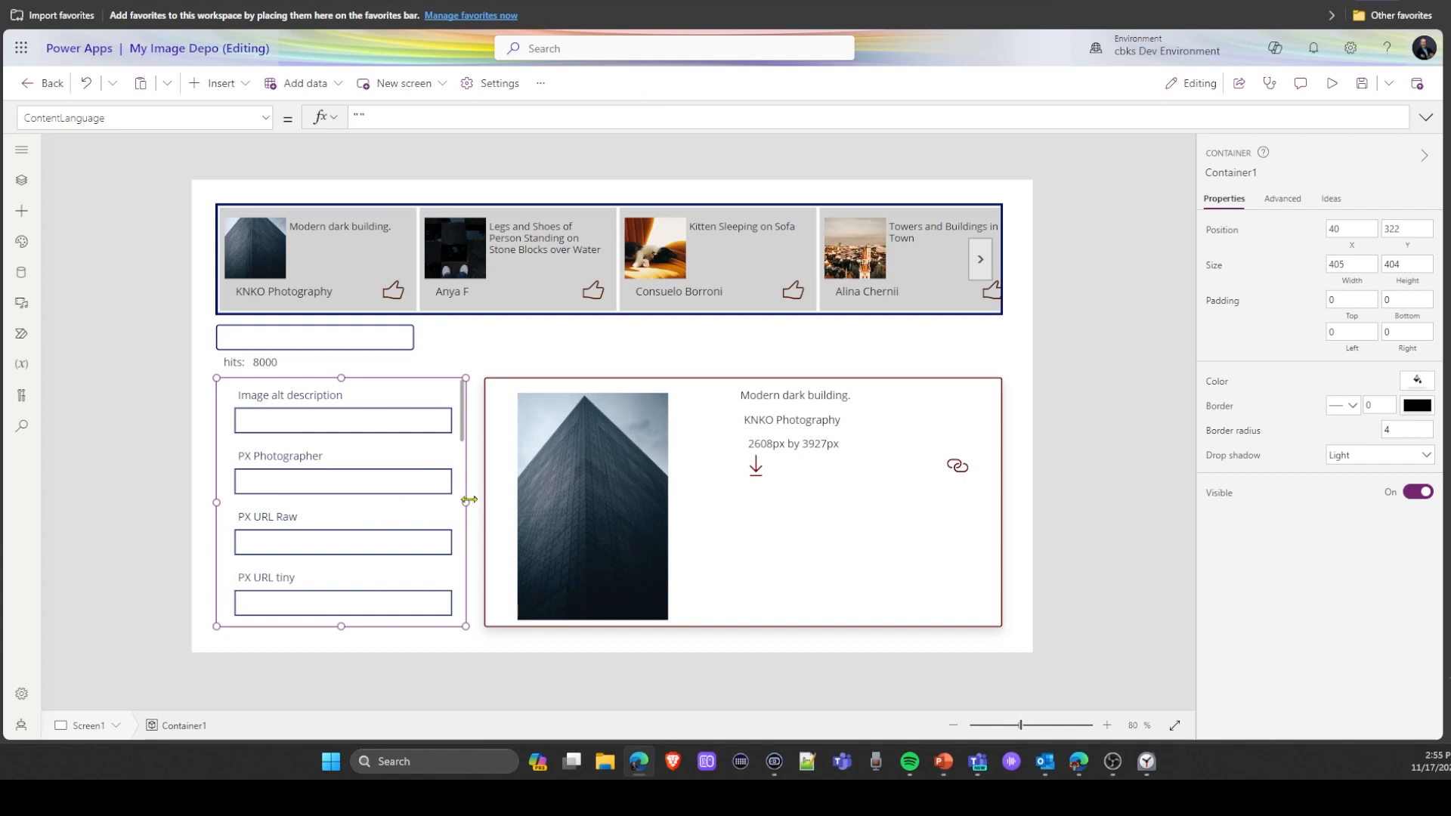
drag(468, 501, 1018, 510)
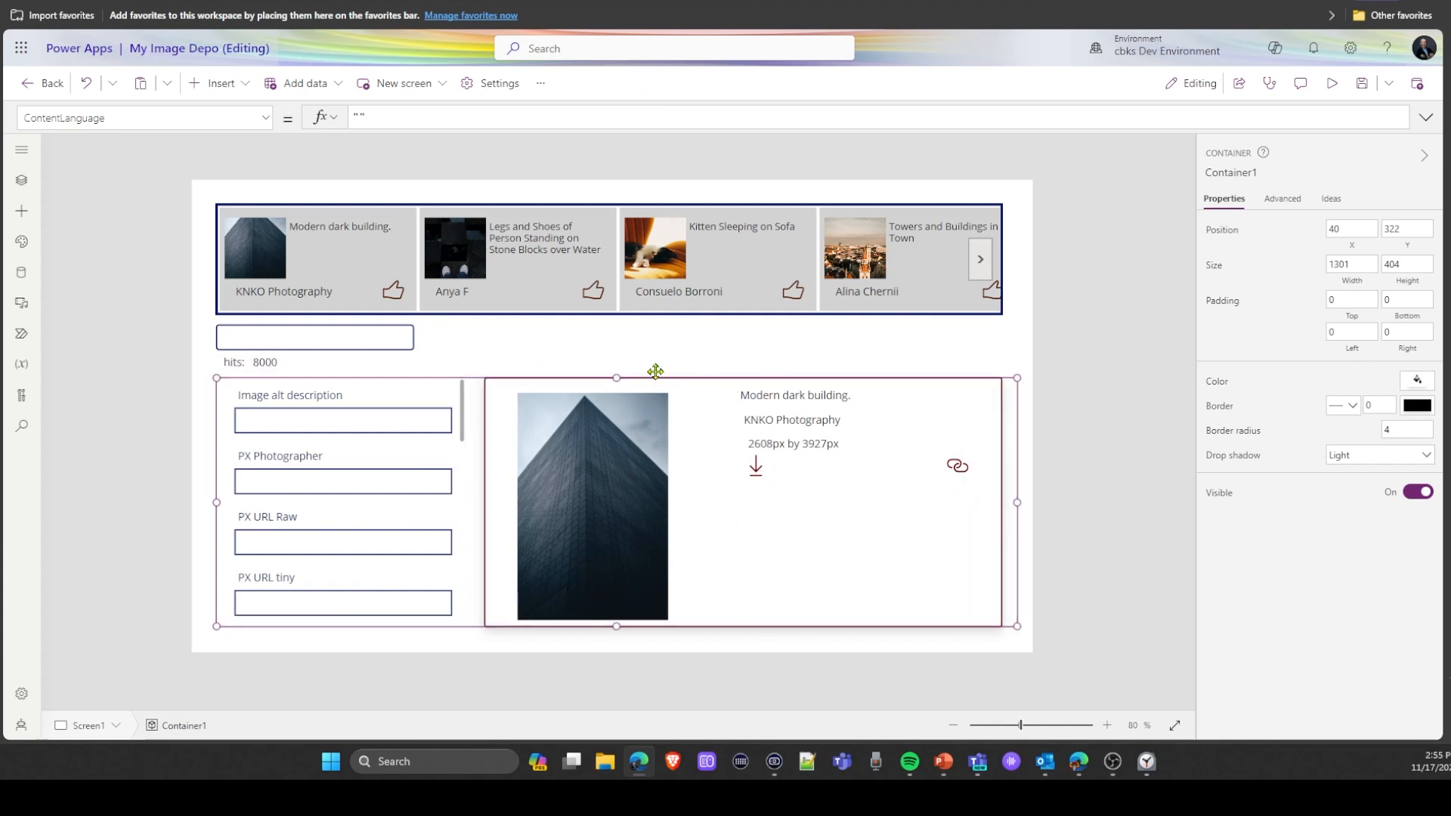
drag(616, 374, 609, 263)
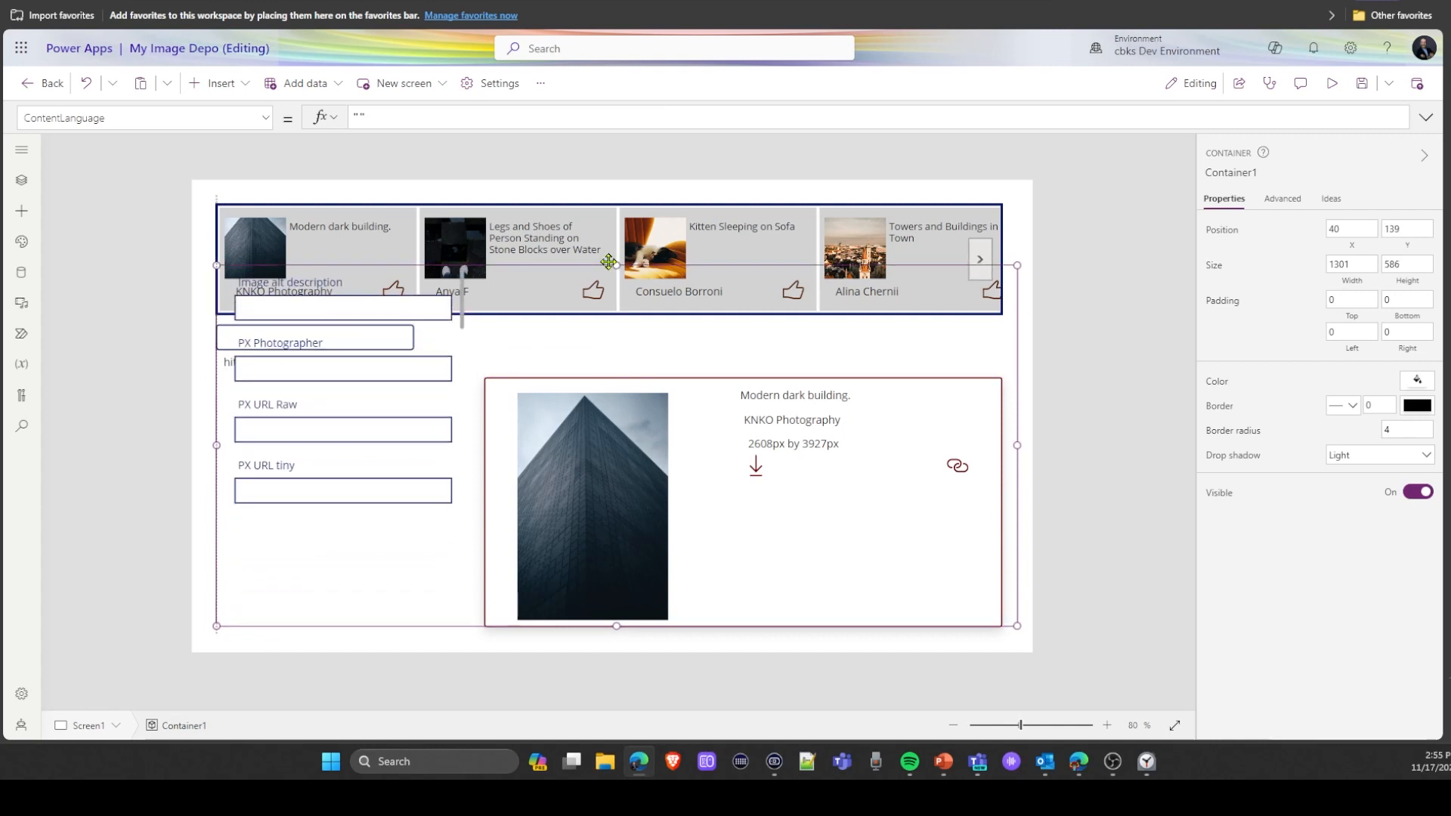
drag(608, 262, 609, 267)
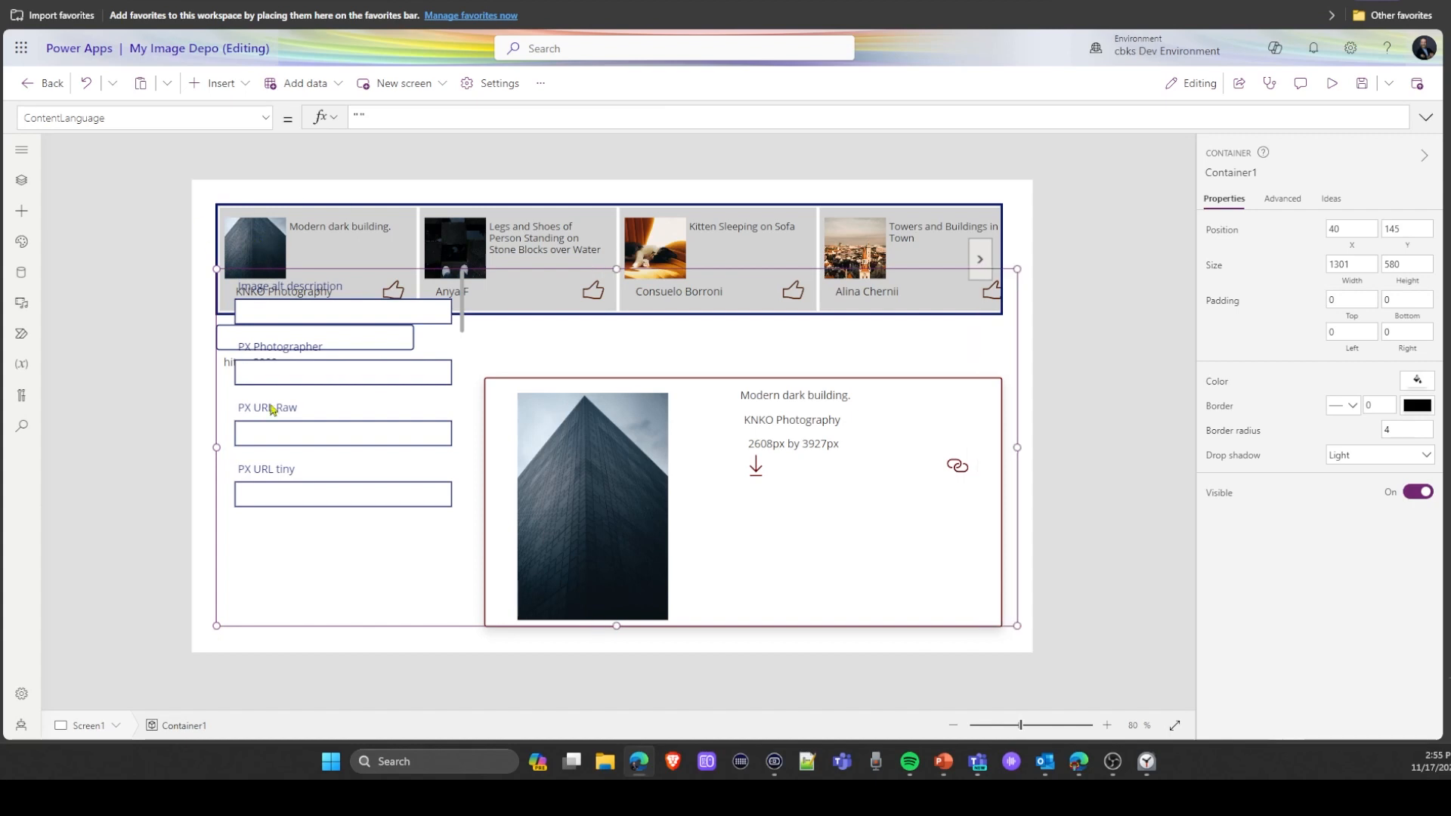
Fill the form's container with solid white, RGBA(255, 255, 255, 1).
click(1418, 387)
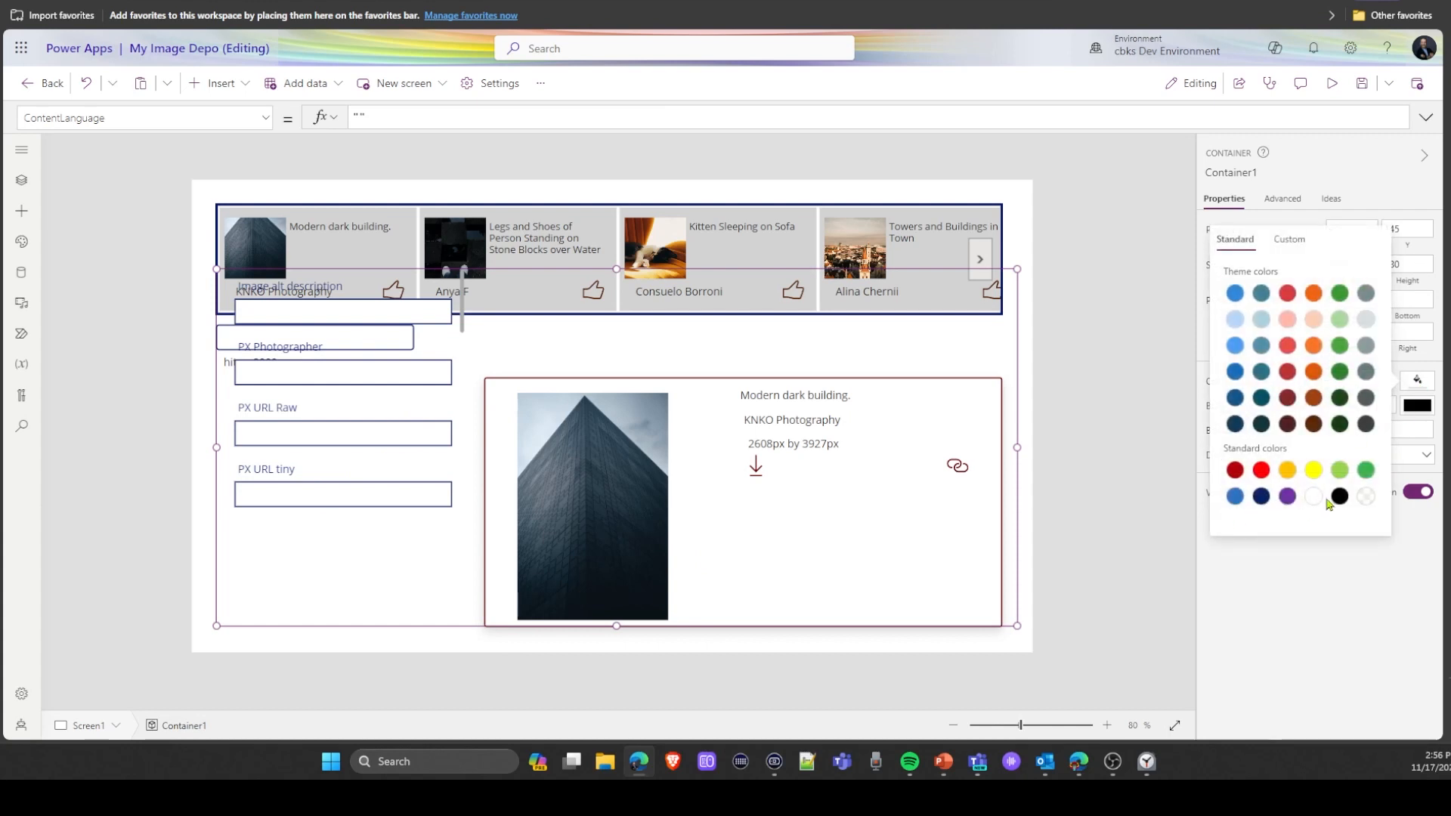
click(1315, 499)
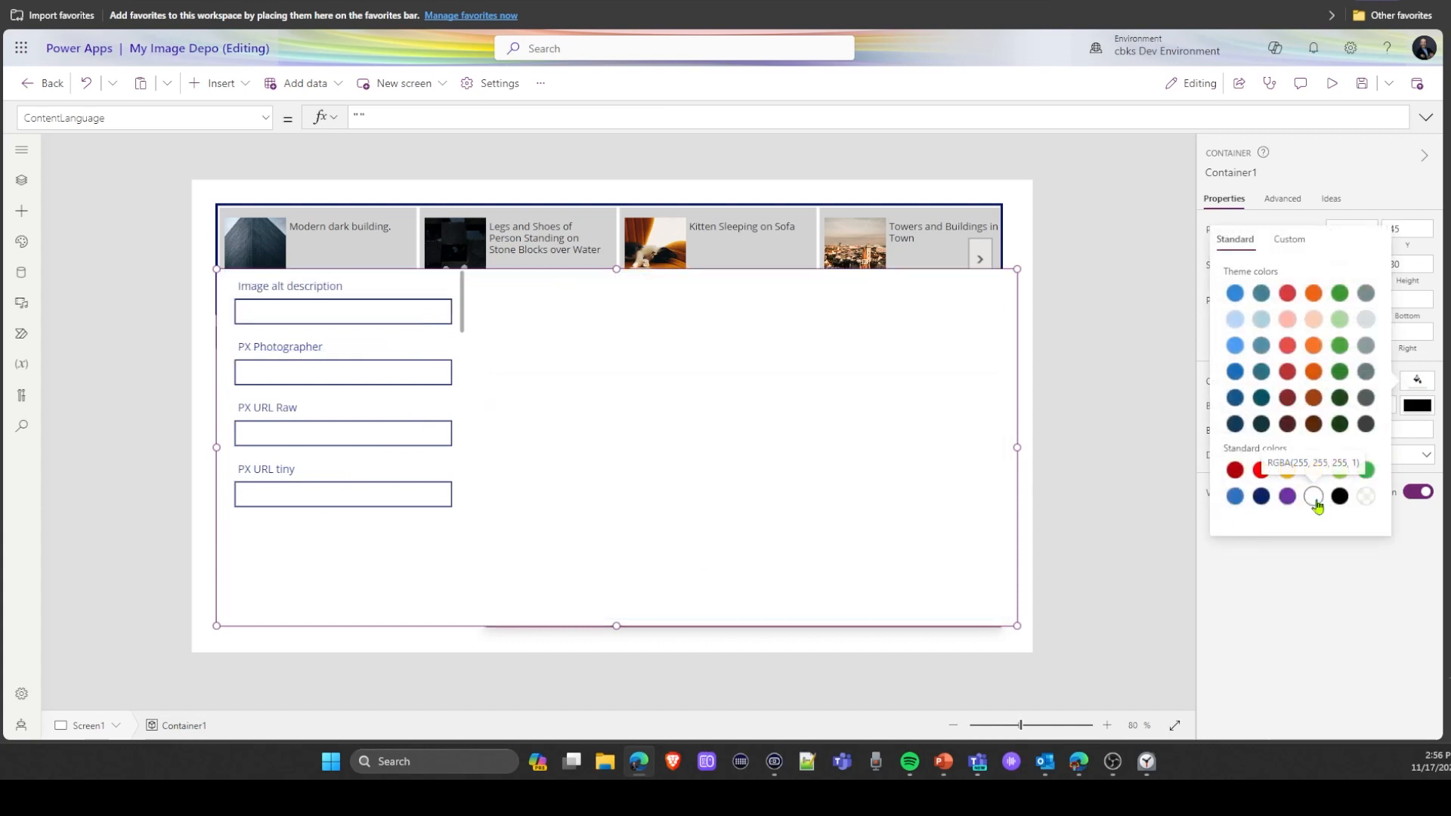
click(1140, 189)
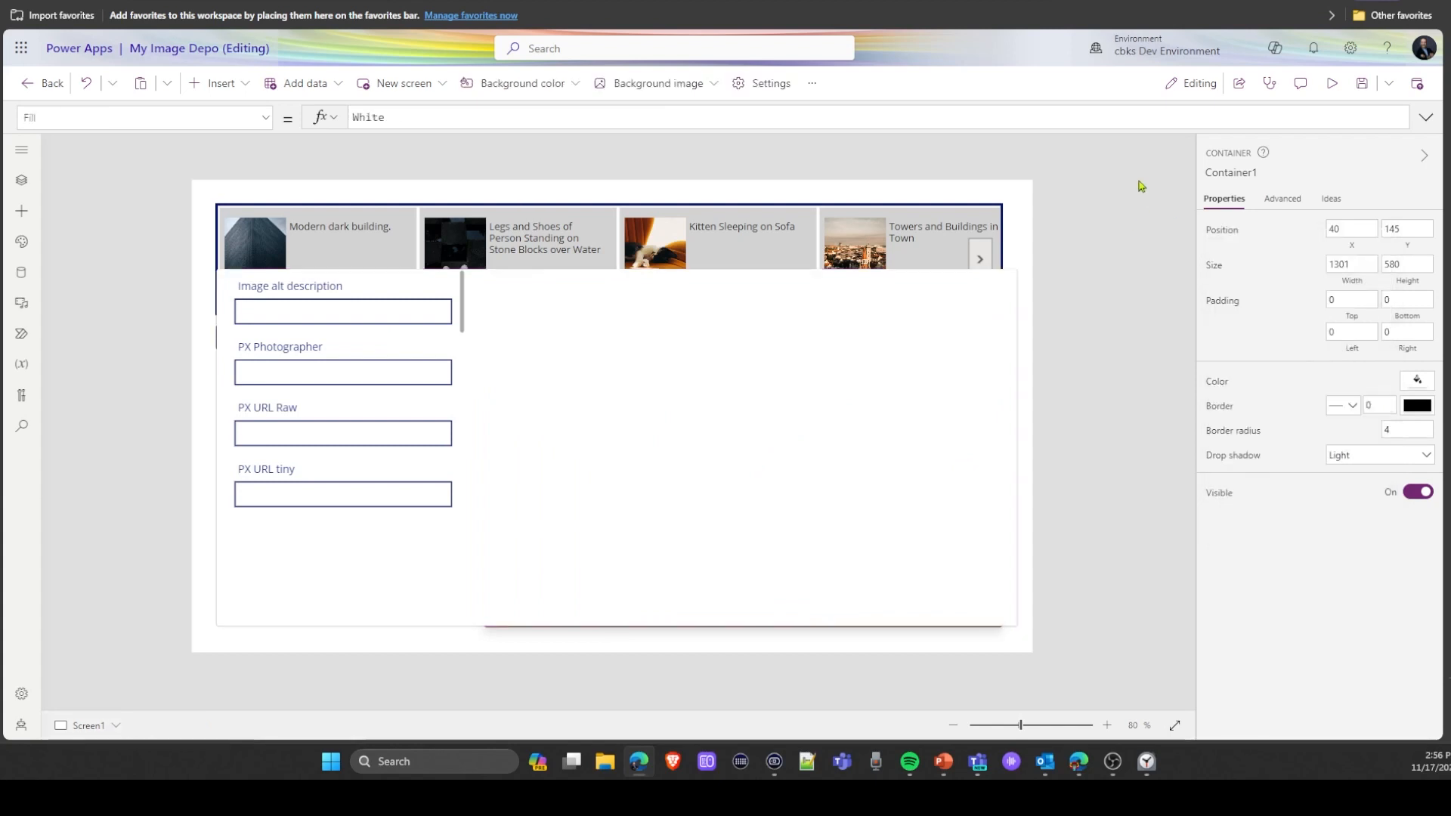
Enlarge the edit form to about 1268 by 536 within its container and rename it frm_ImageData.
click(332, 387)
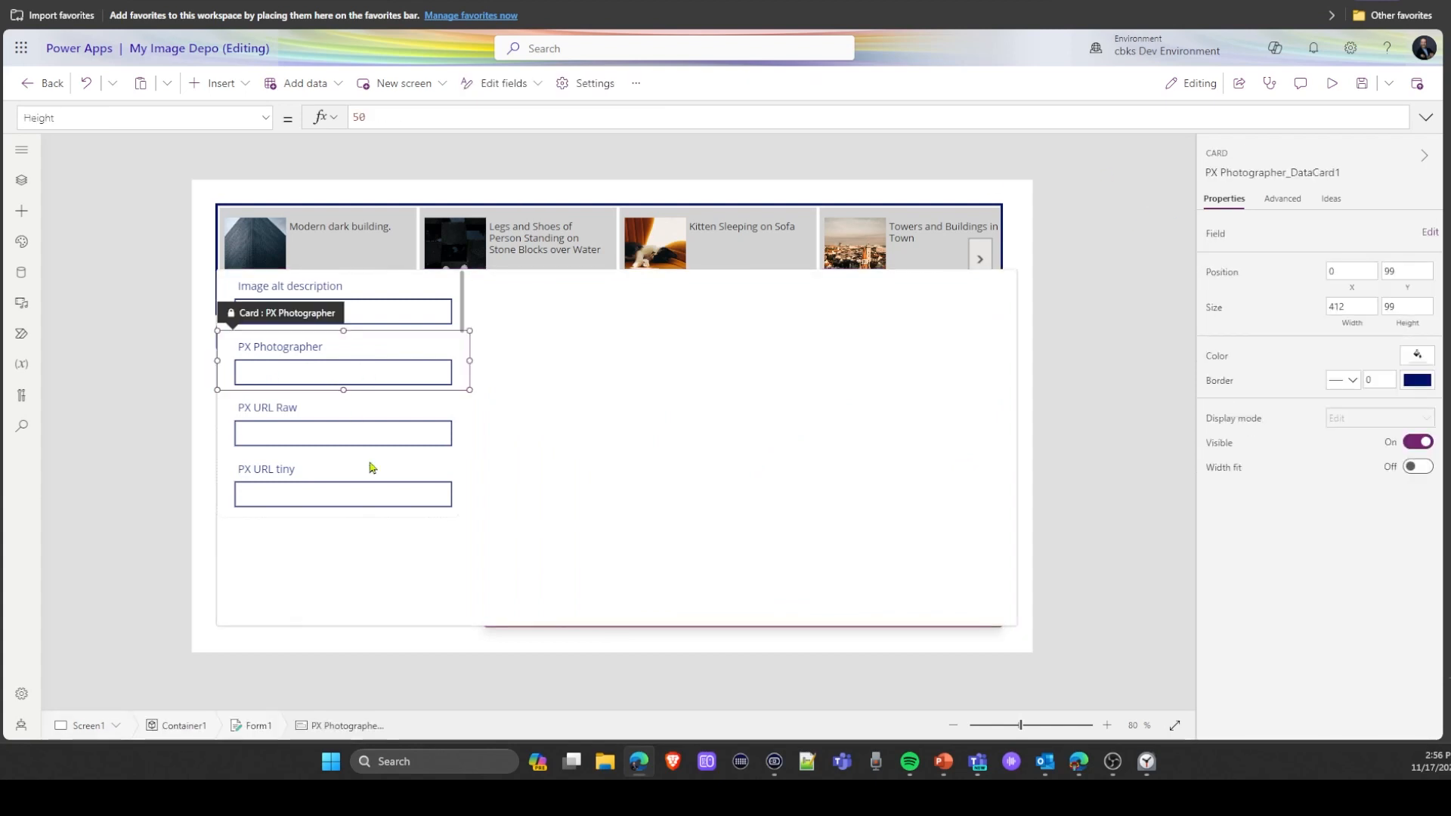
click(462, 395)
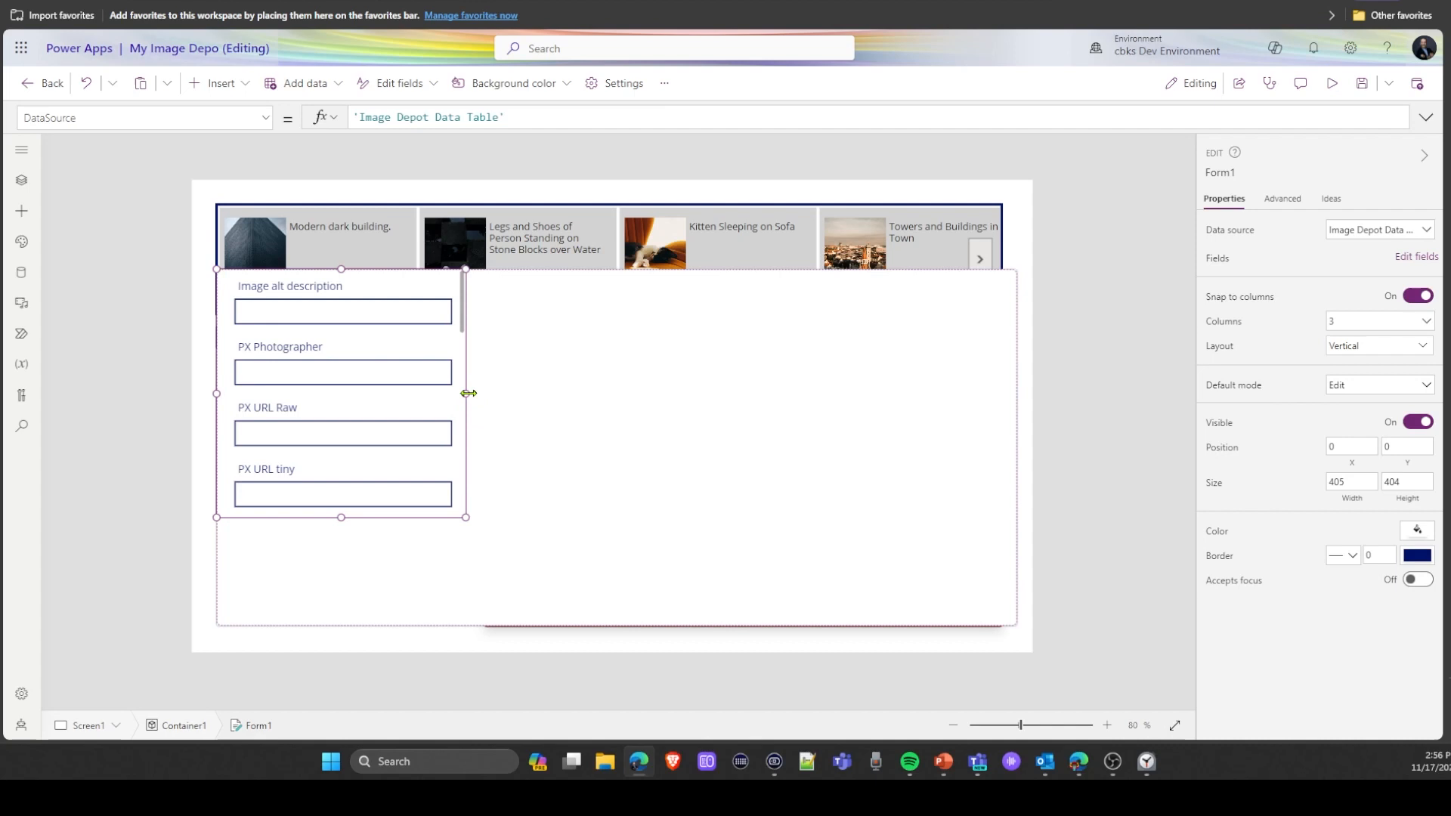
drag(465, 393, 996, 395)
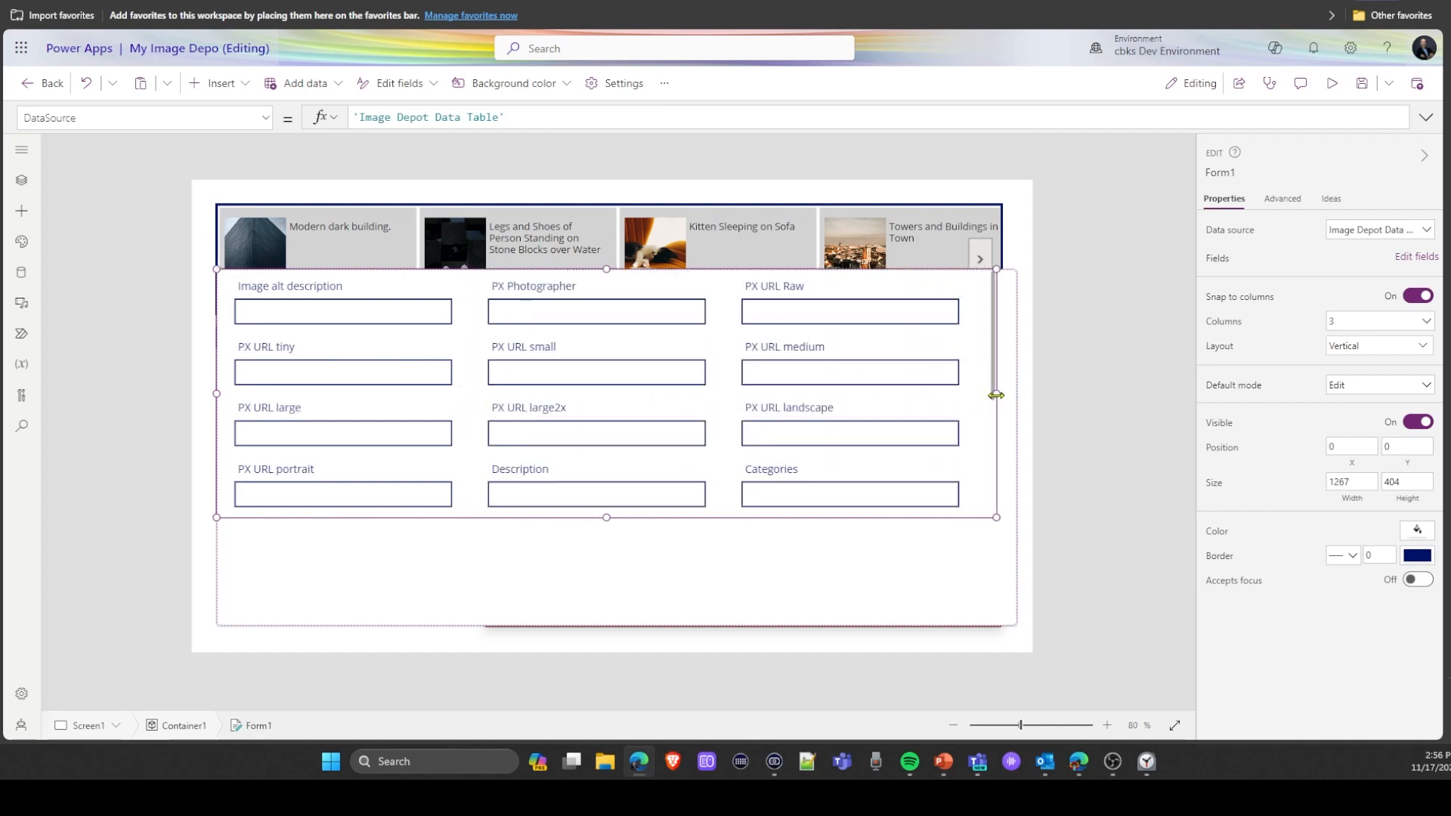
drag(602, 521, 606, 598)
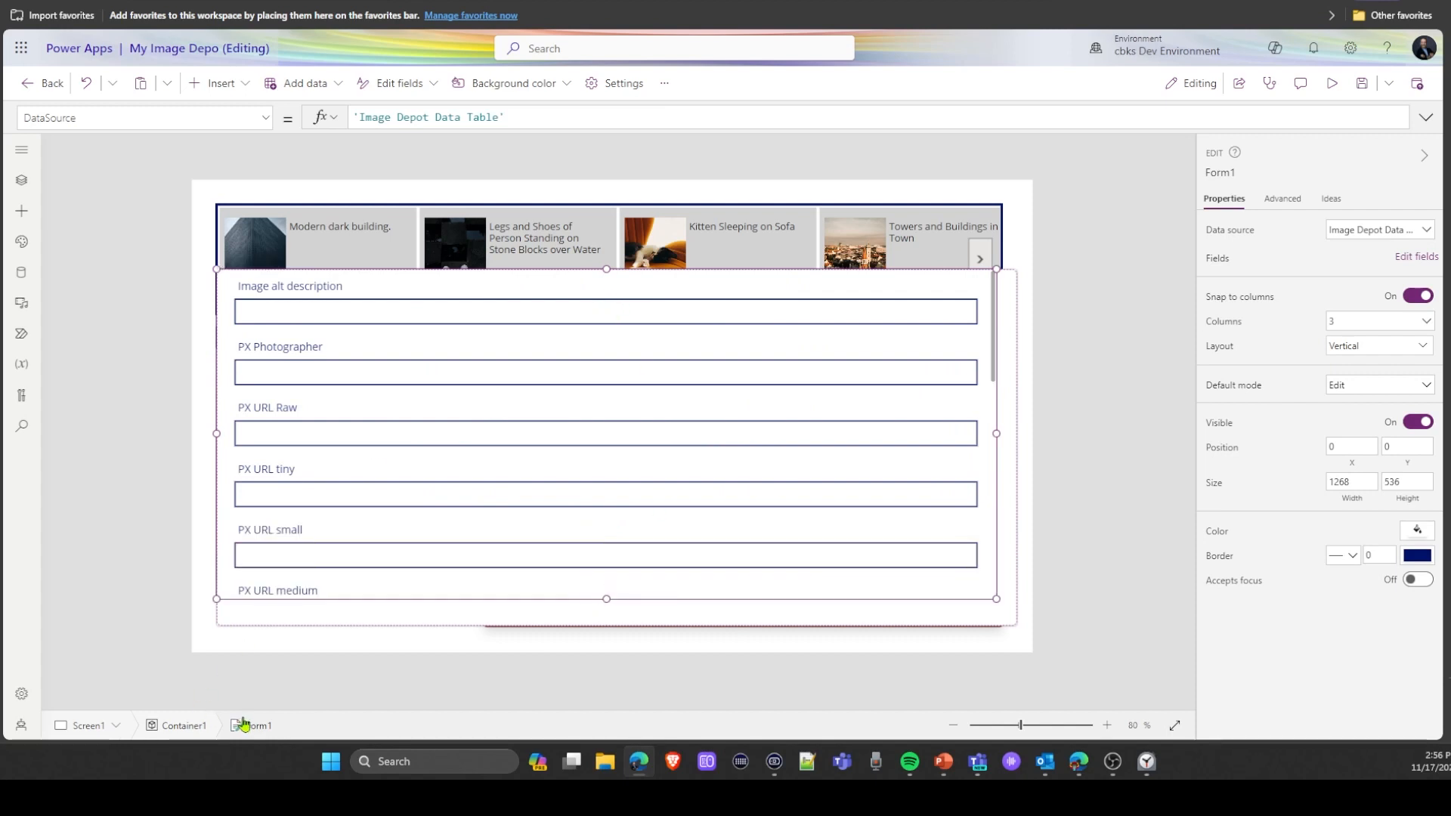
click(1218, 169)
click(1373, 175)
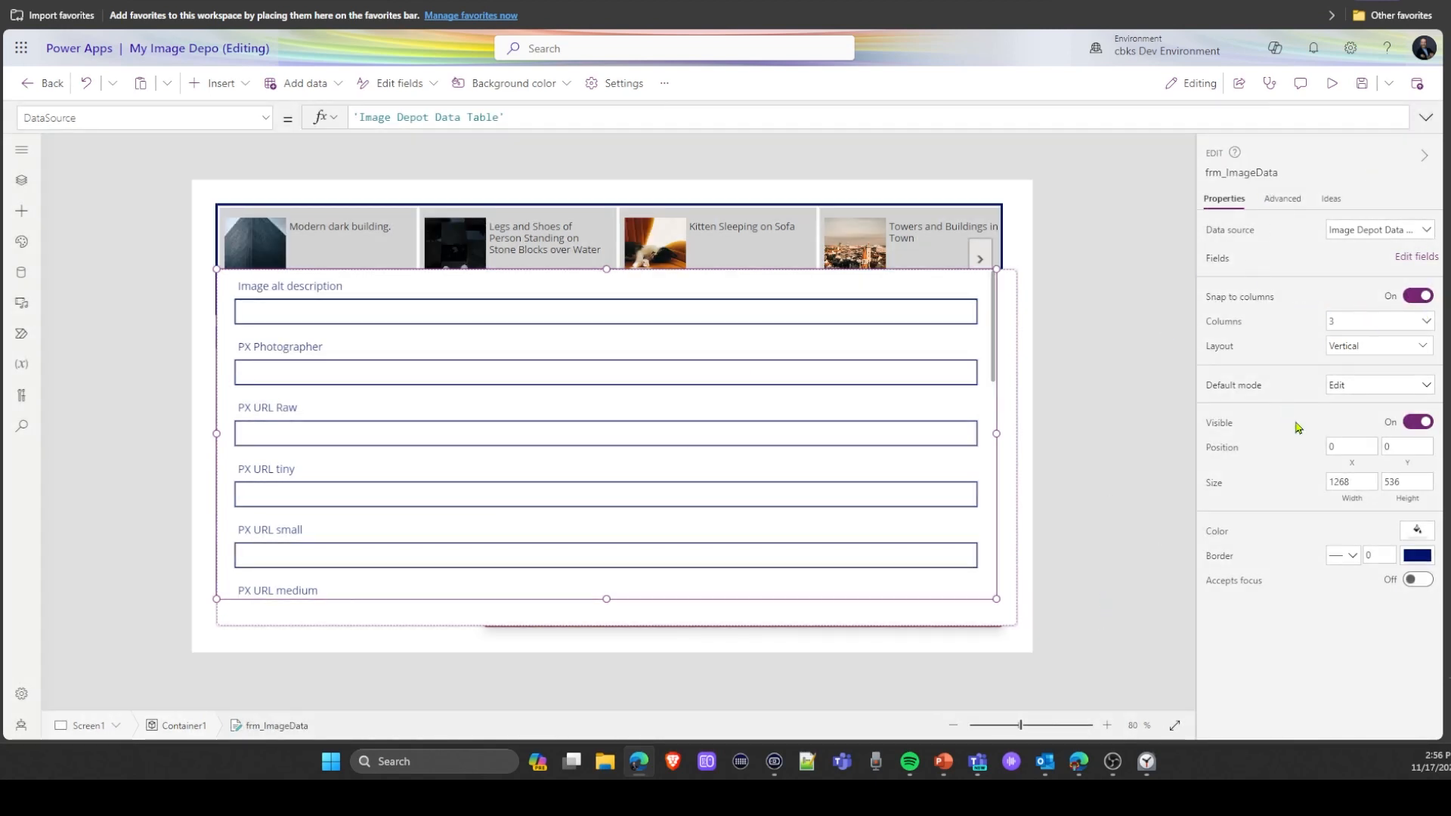
Remove the Attachments field from the frm_ImageData form.
click(1416, 256)
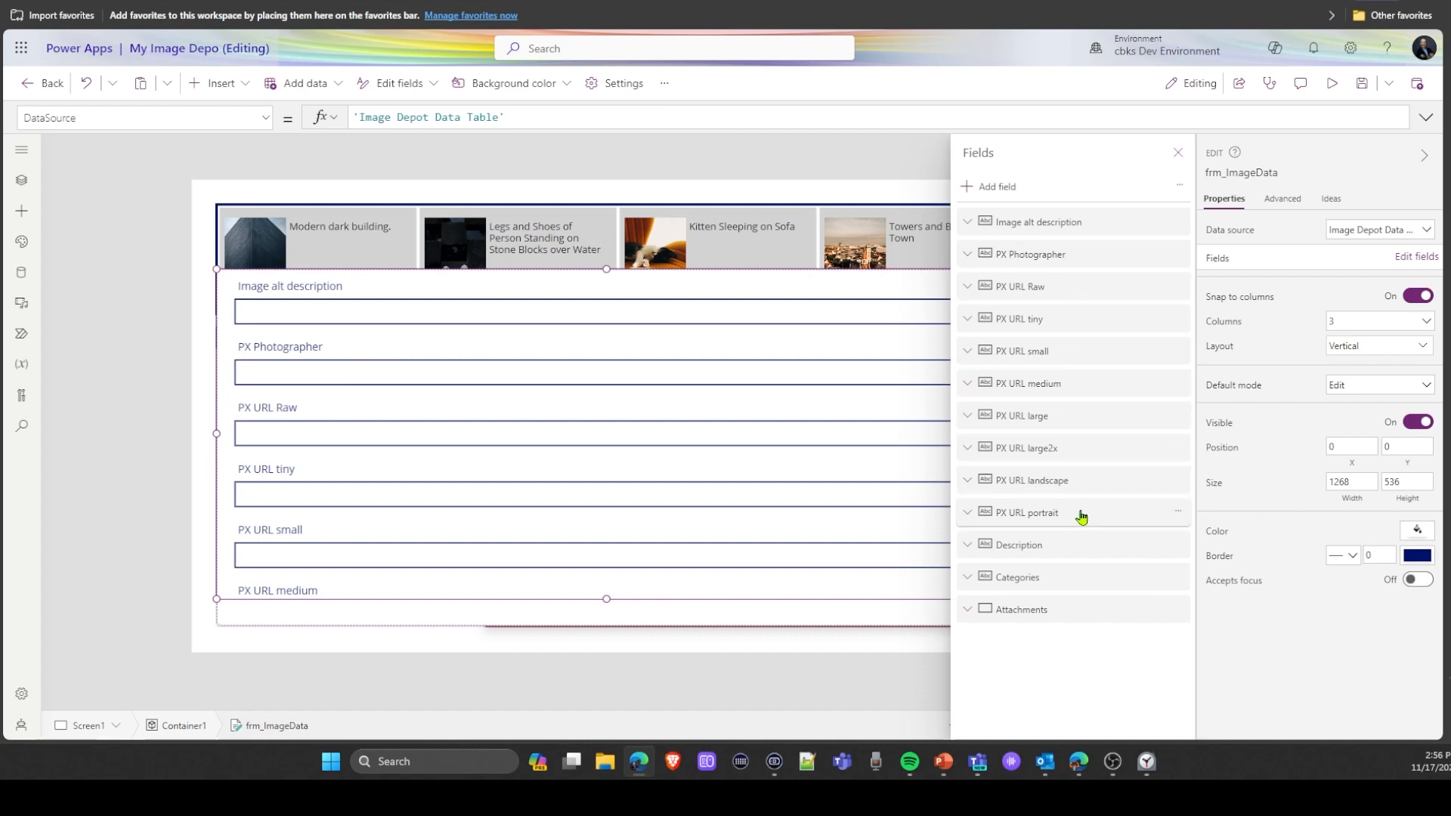
click(1178, 609)
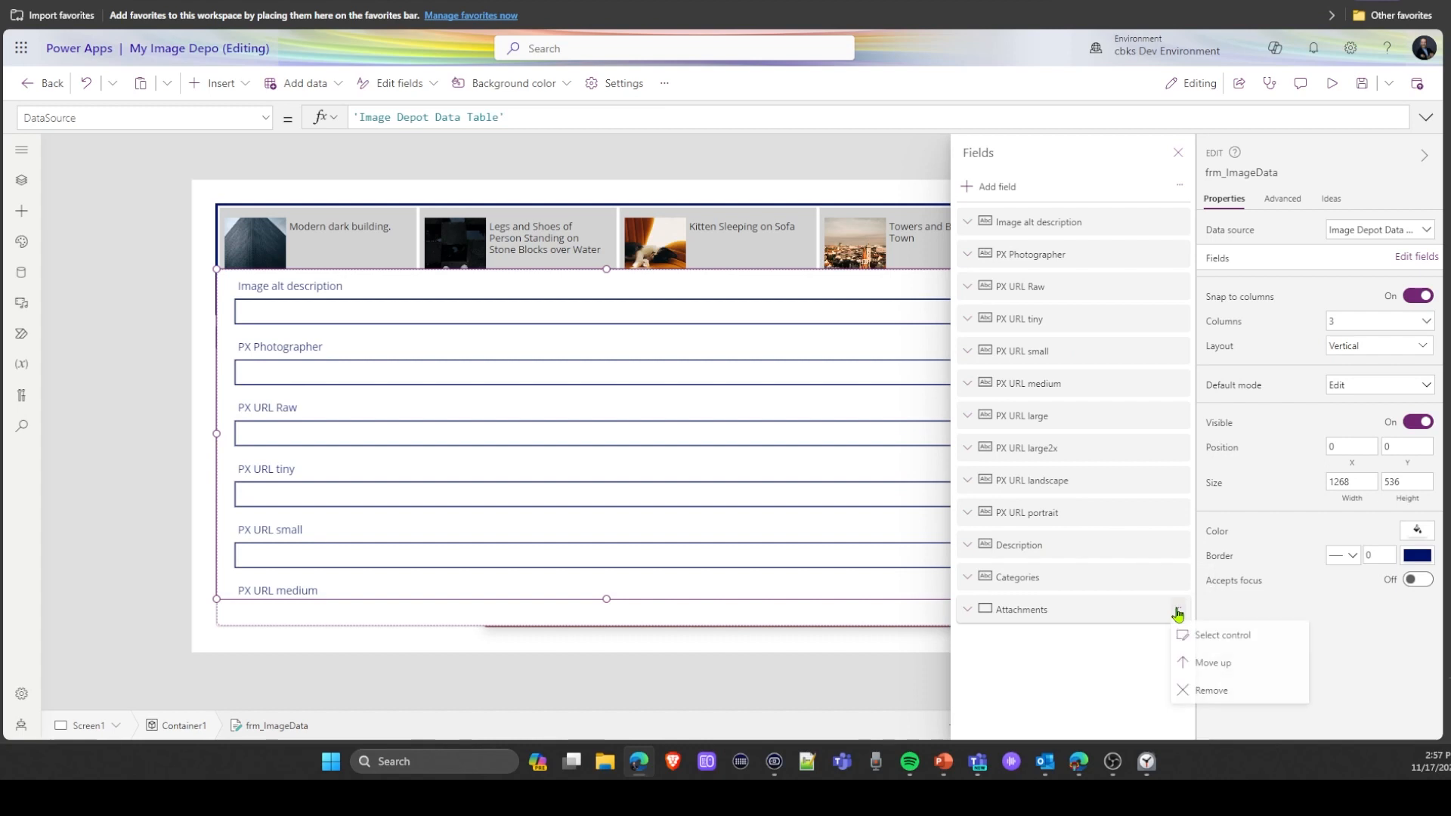
click(1209, 690)
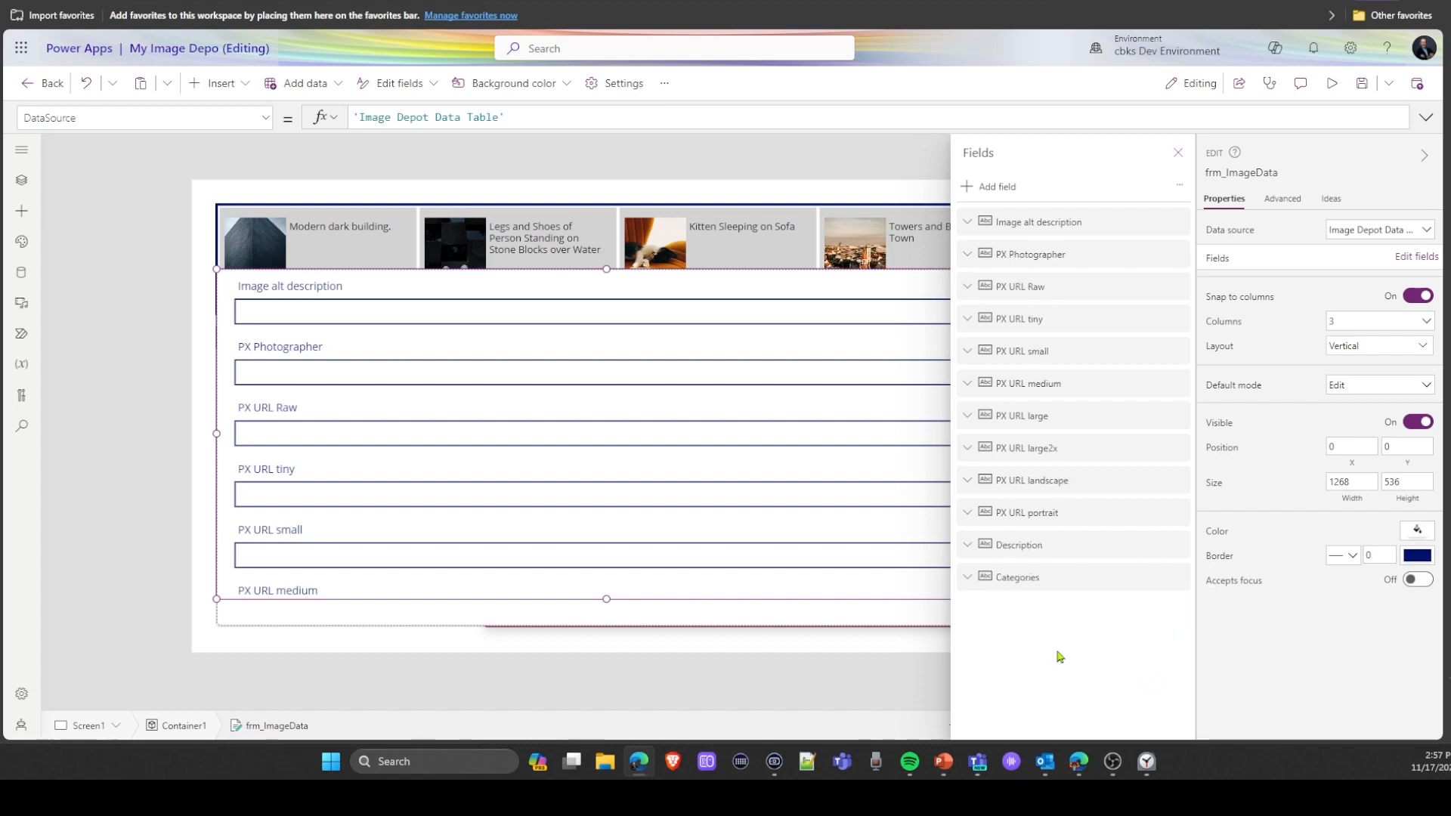
click(1176, 156)
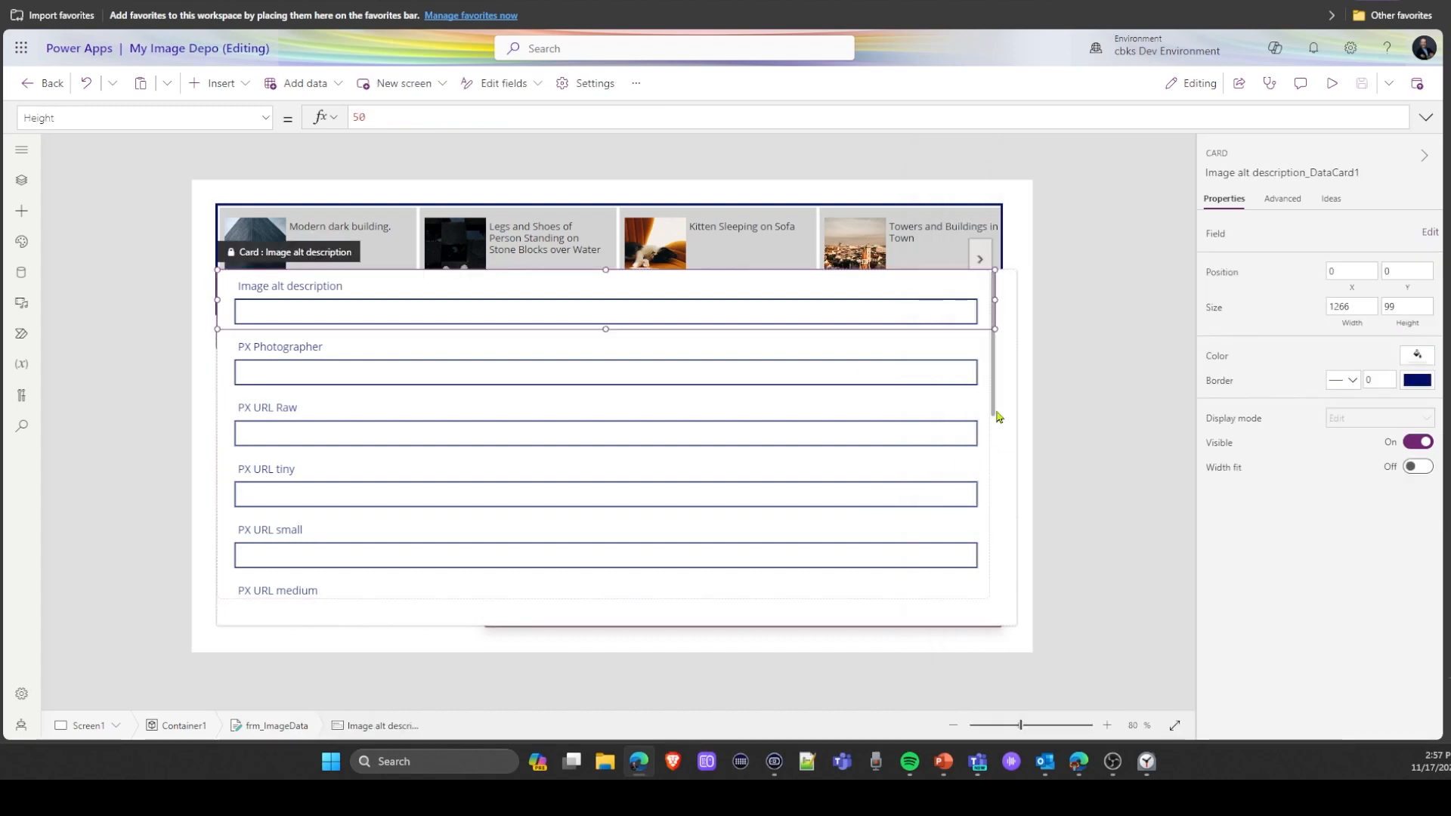
Unlock the Image alt description card in frm_ImageData so its properties can be edited.
click(783, 595)
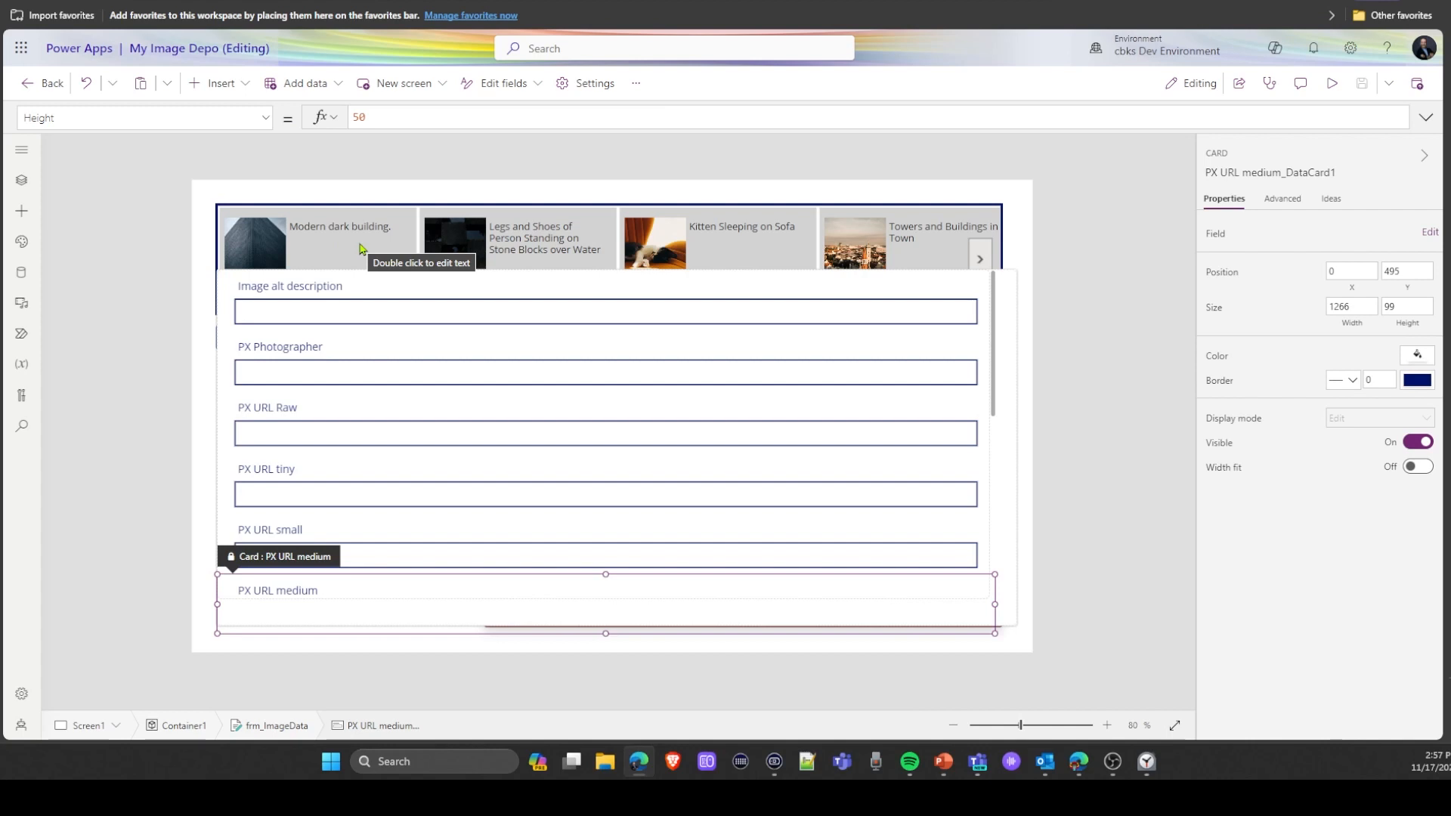
click(338, 325)
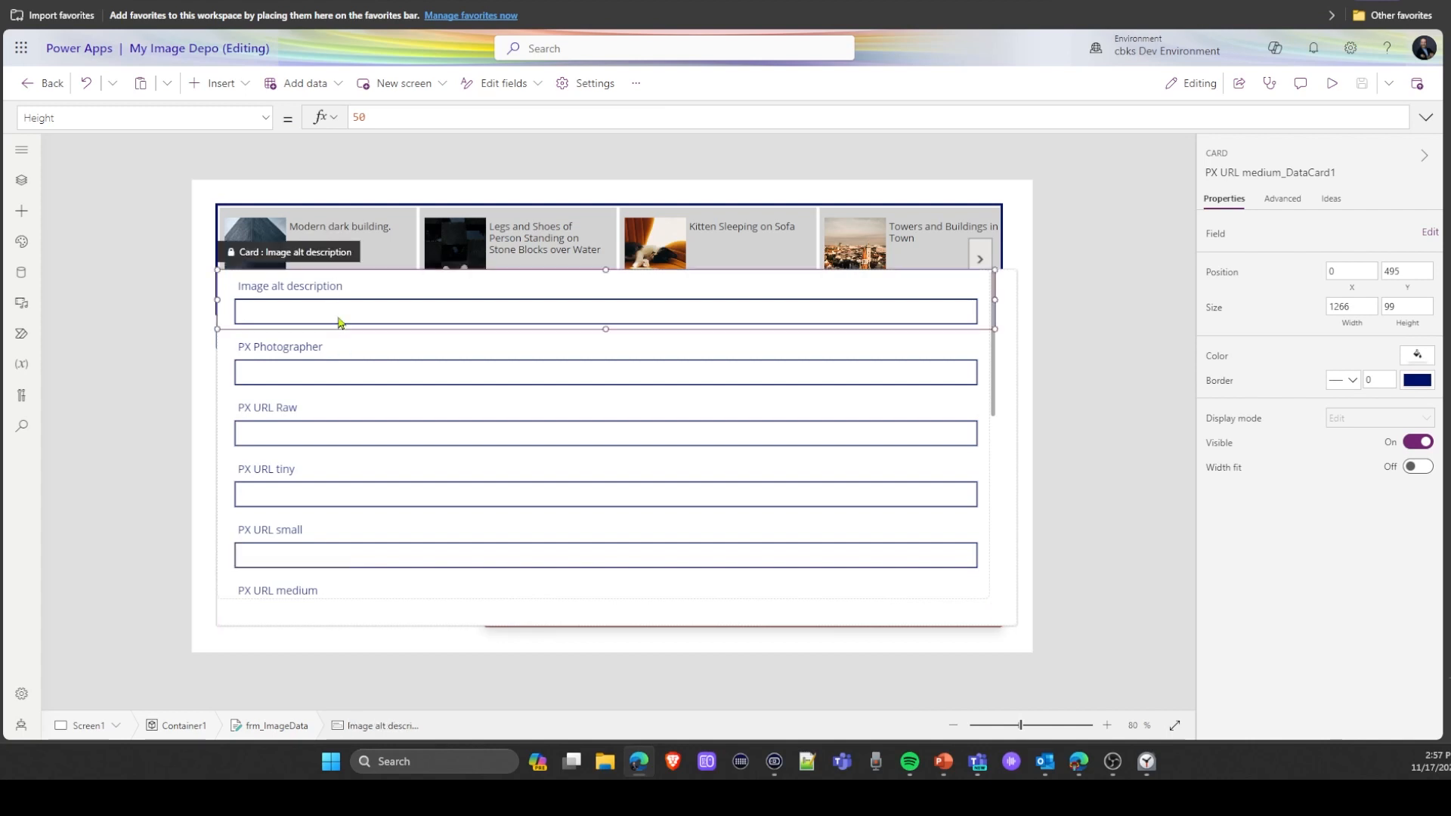
right_click(550, 320)
click(590, 334)
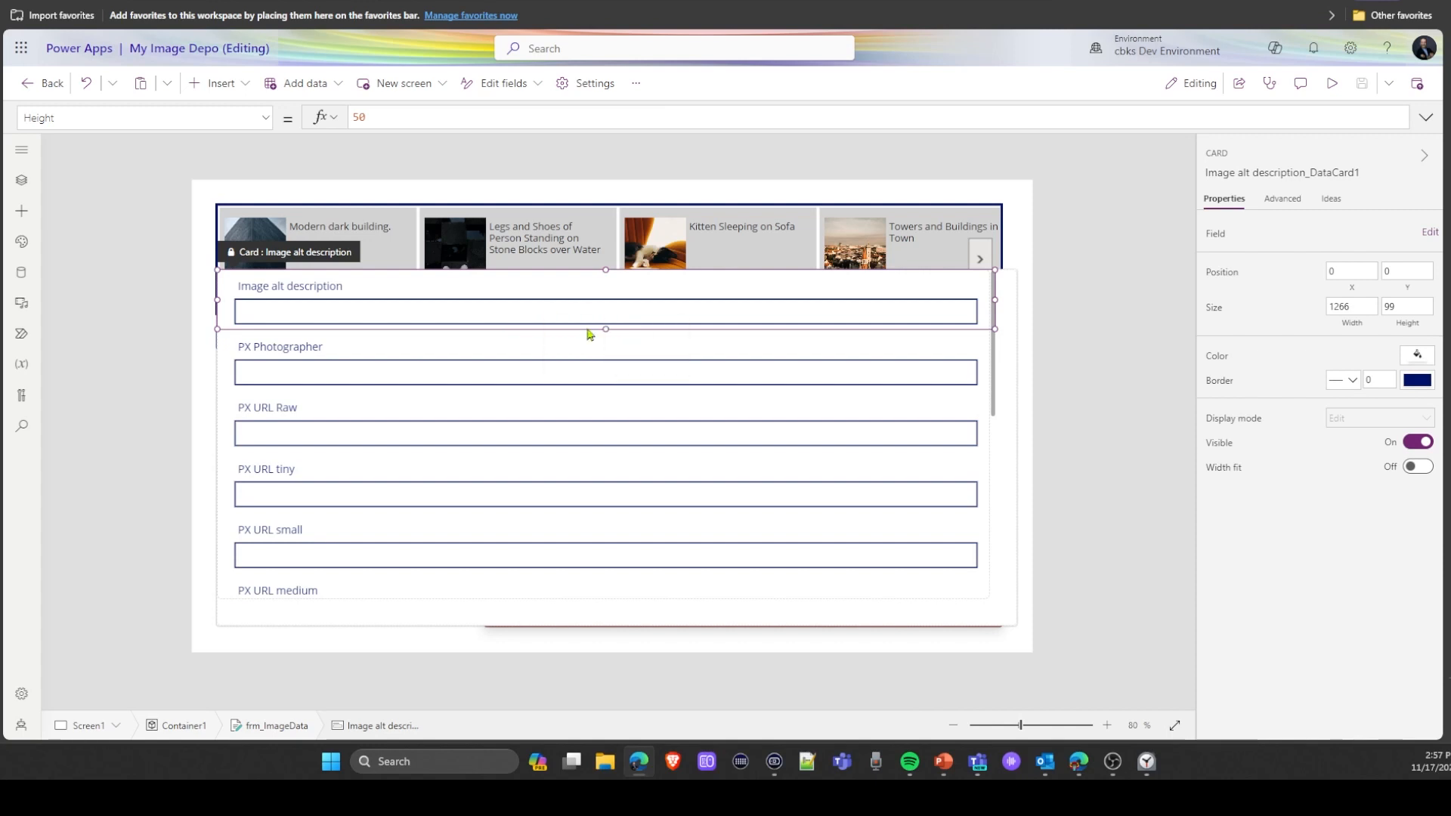
Set the default of the Image alt description input to the alt text of Gallery1.Selected.
click(418, 302)
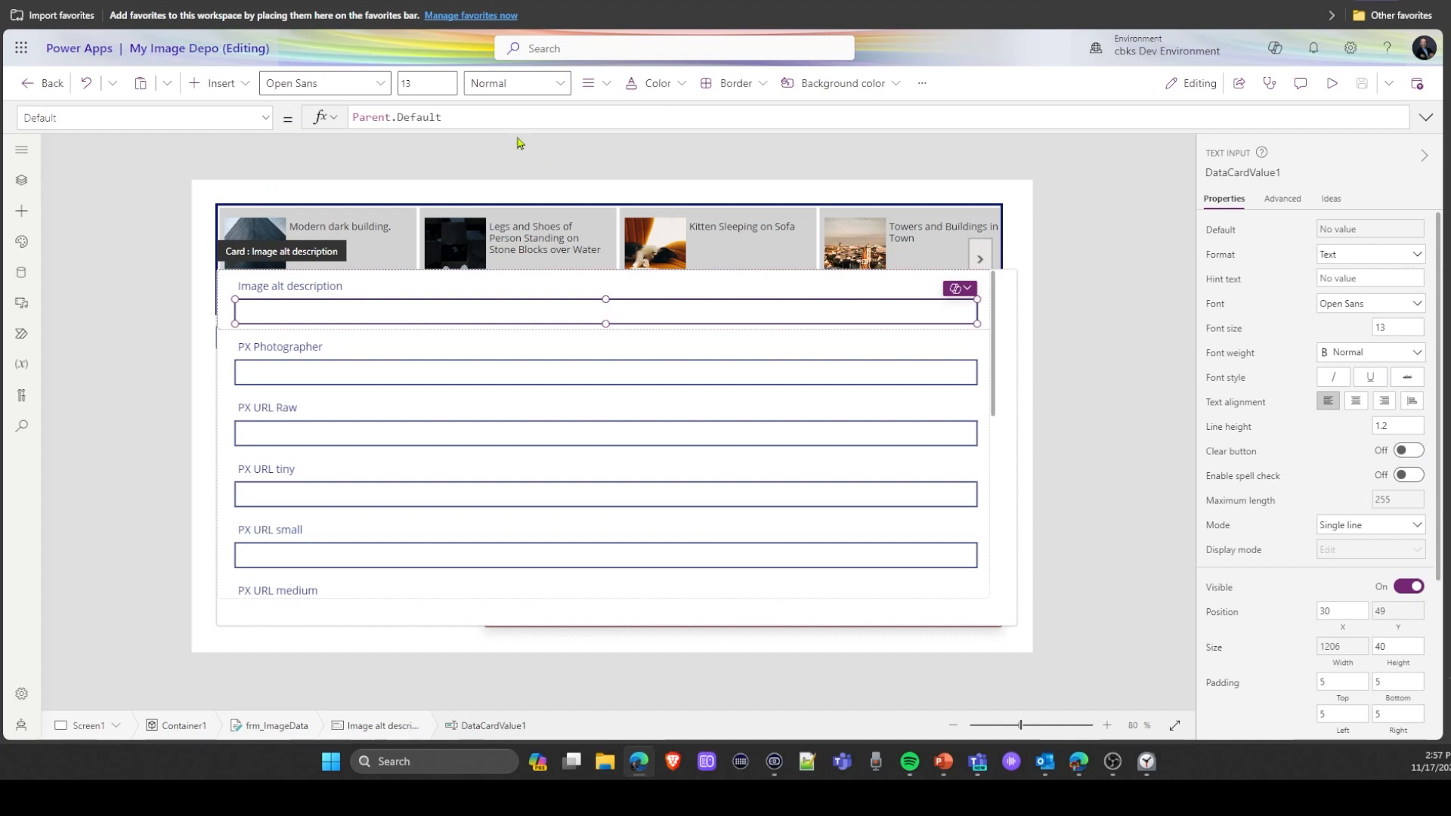
drag(445, 114, 297, 108)
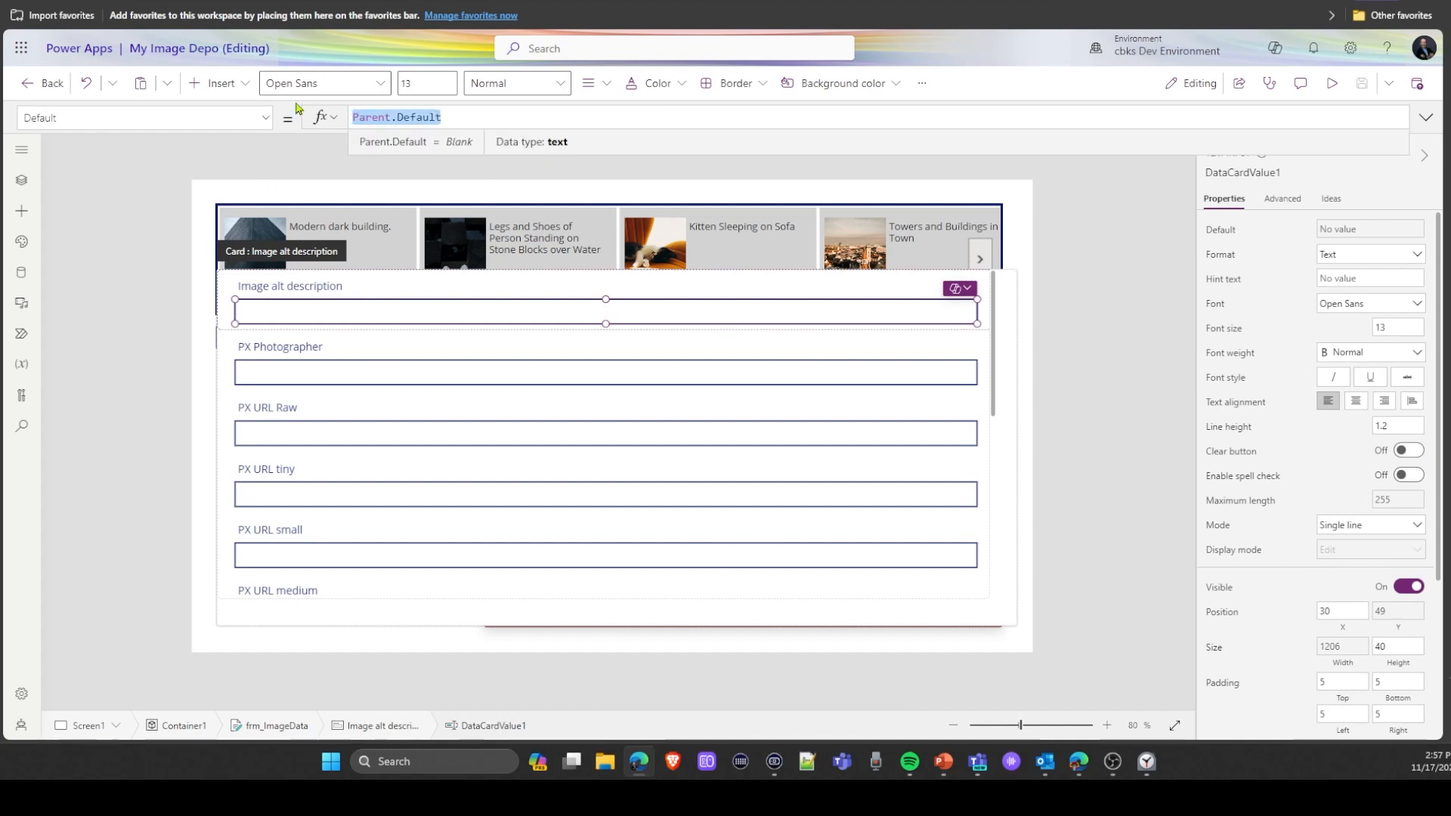
text(g)
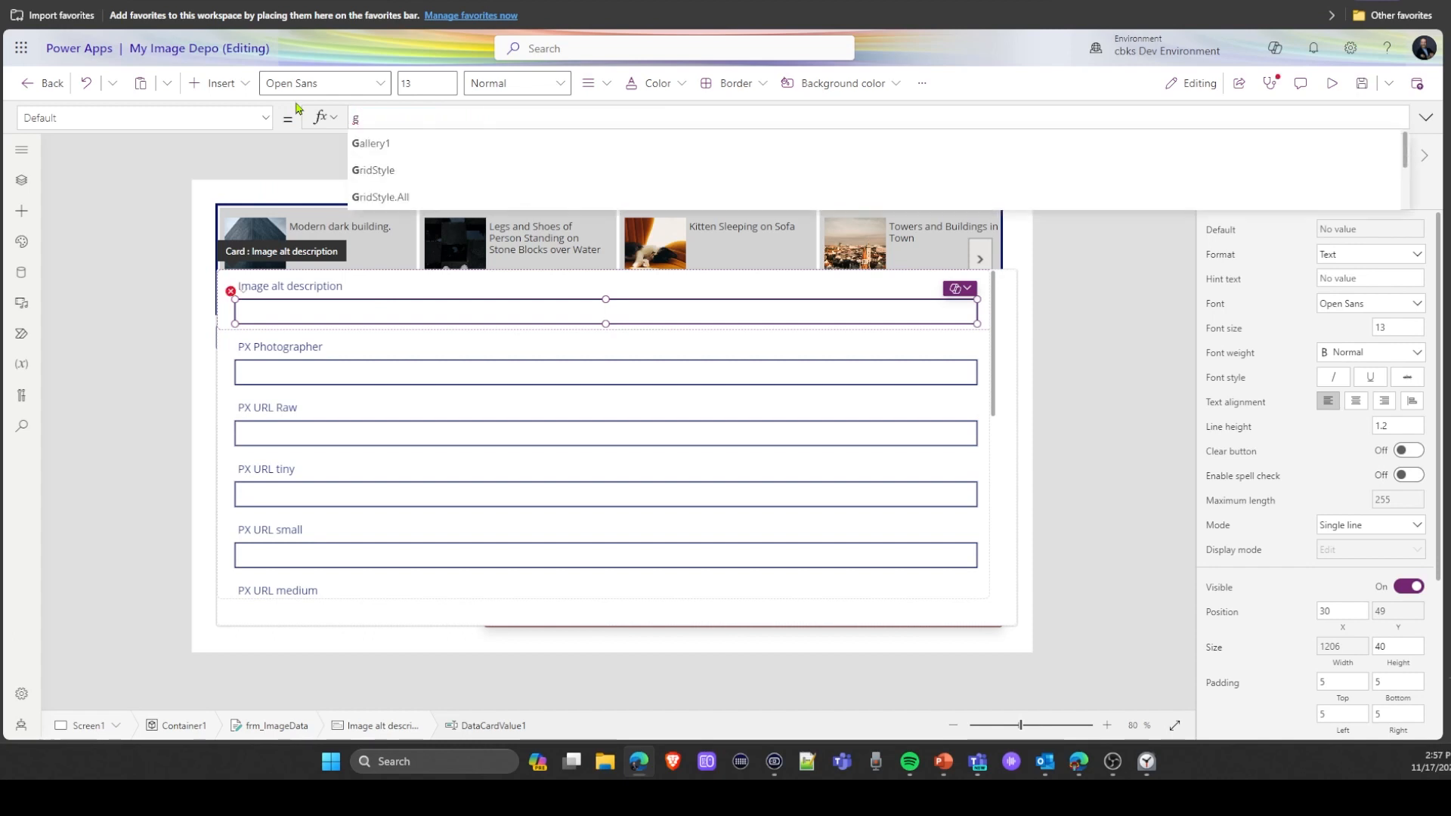
click(387, 149)
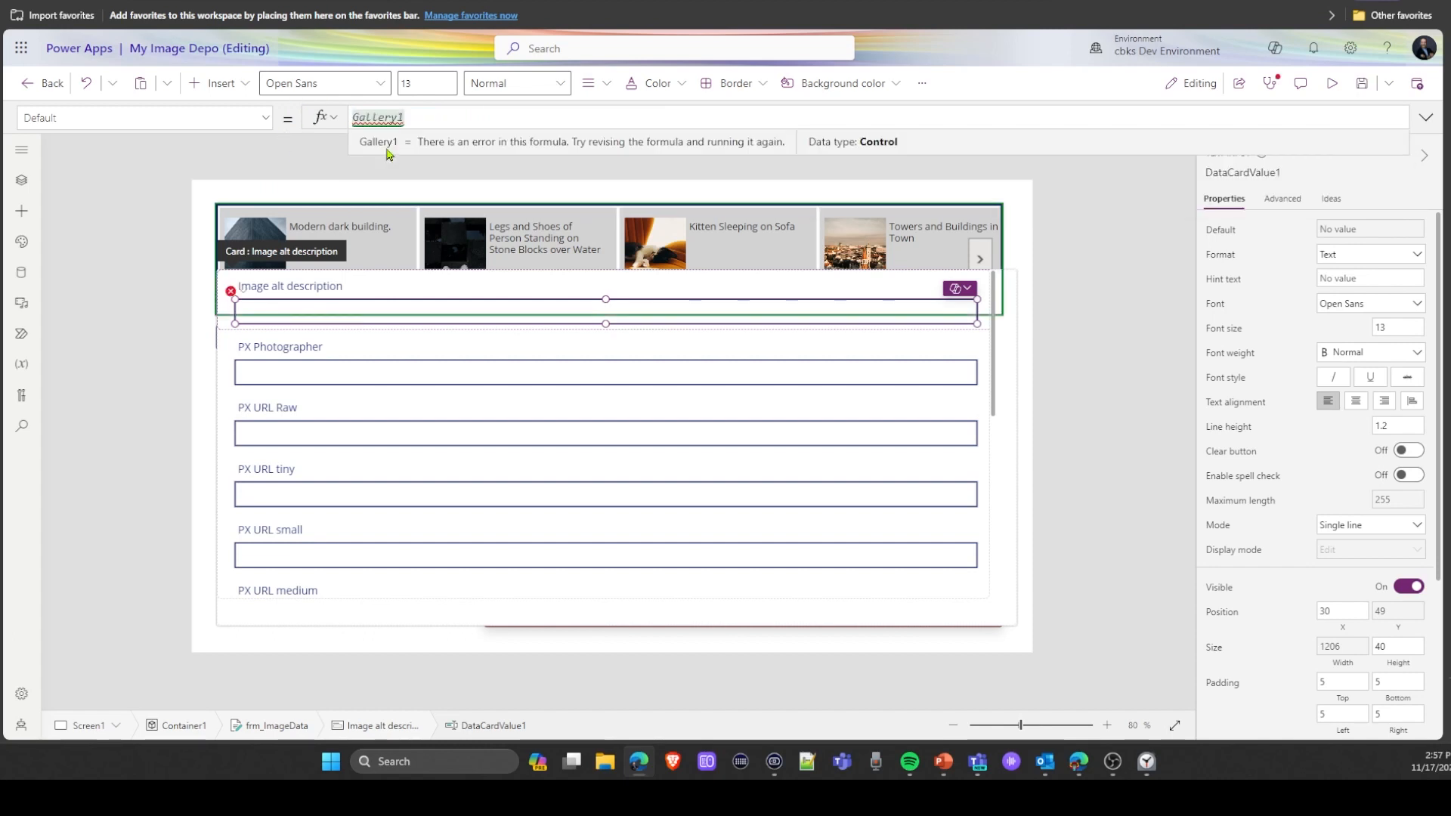
text(.)
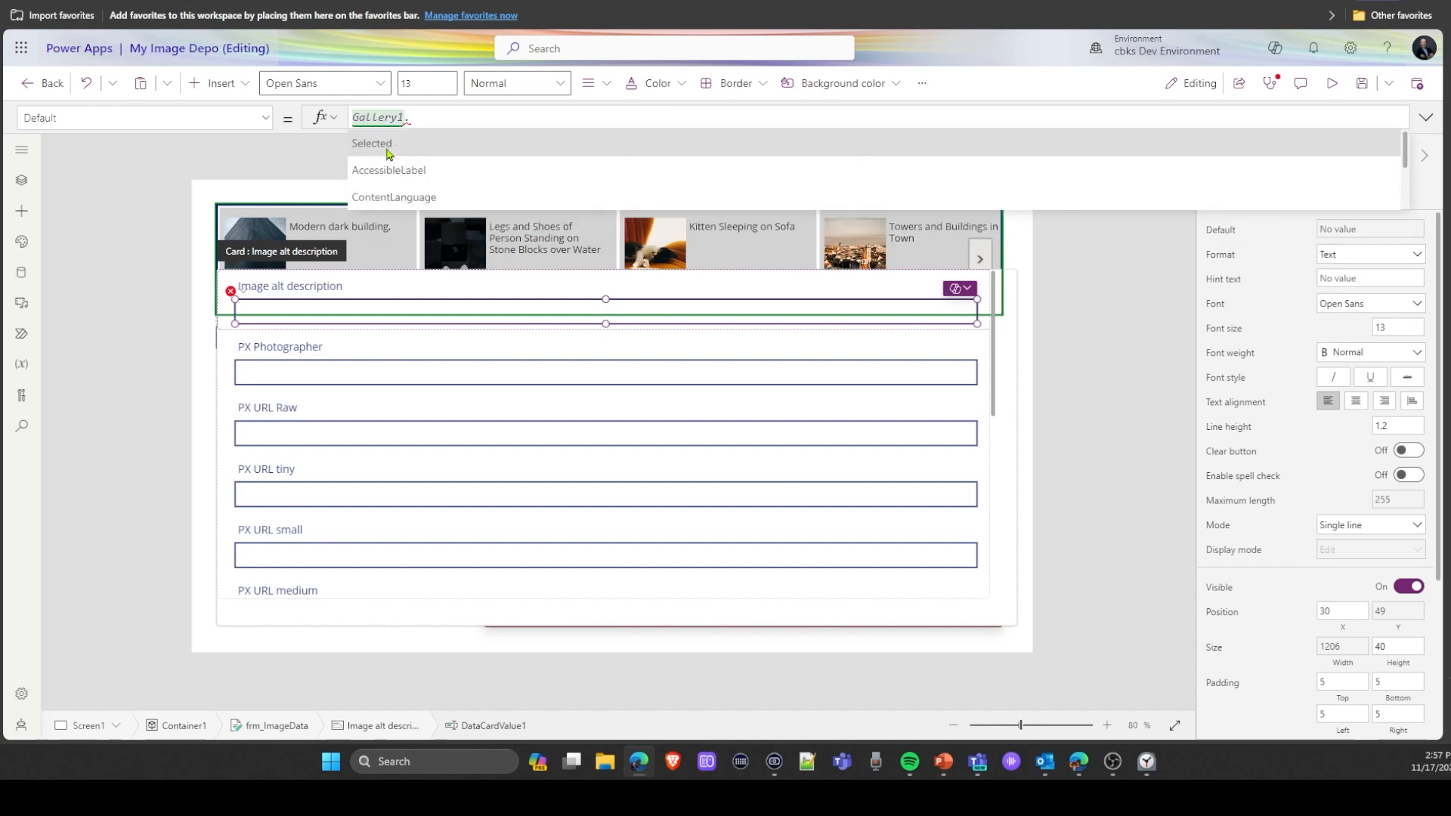
click(387, 148)
text(.)
click(387, 149)
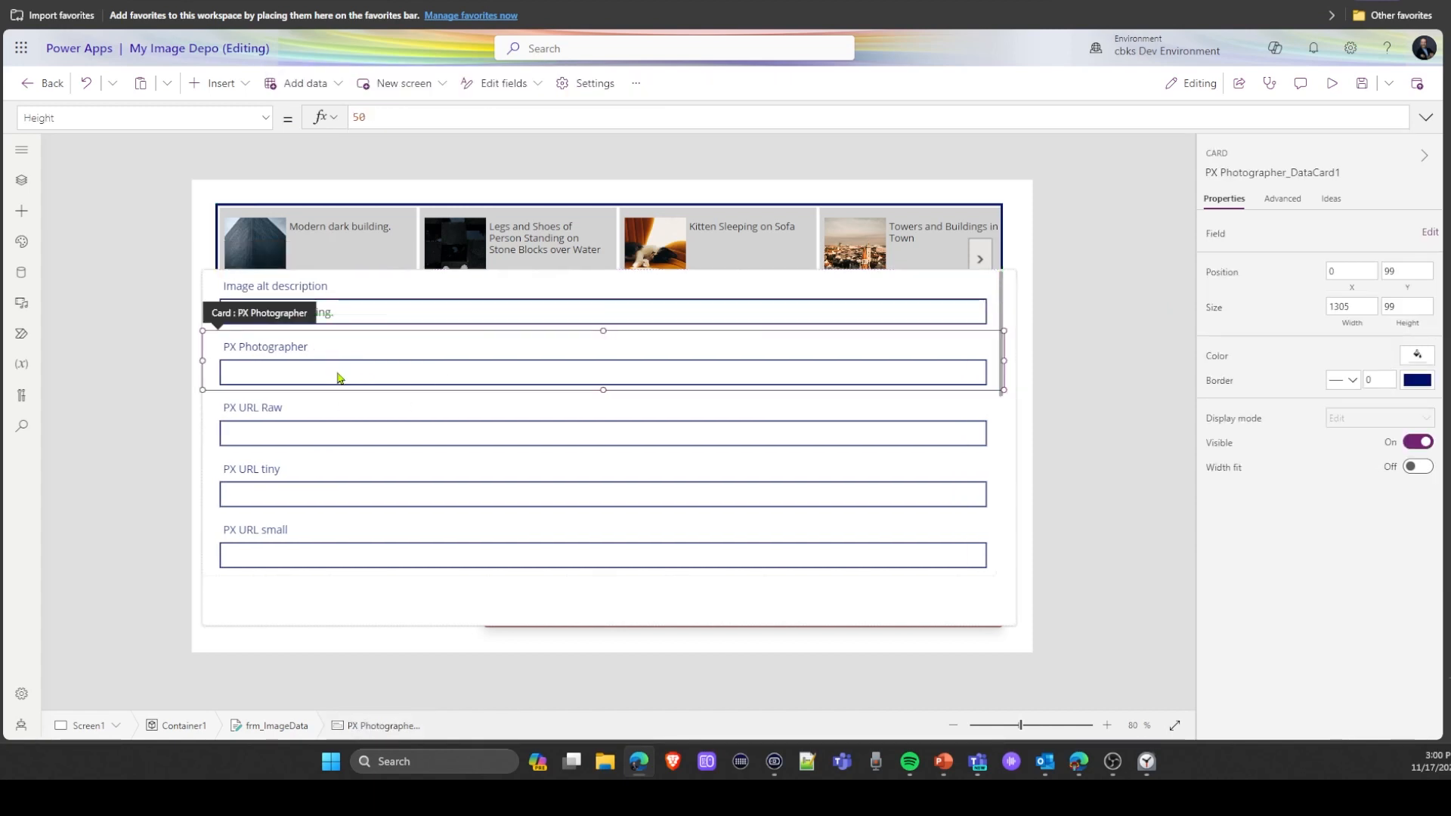
Set the default of the PX Photographer input to Gallery1.Selected.photographer.
click(338, 378)
click(547, 116)
key(ctrl+a)
text(Gallery1.Selected)
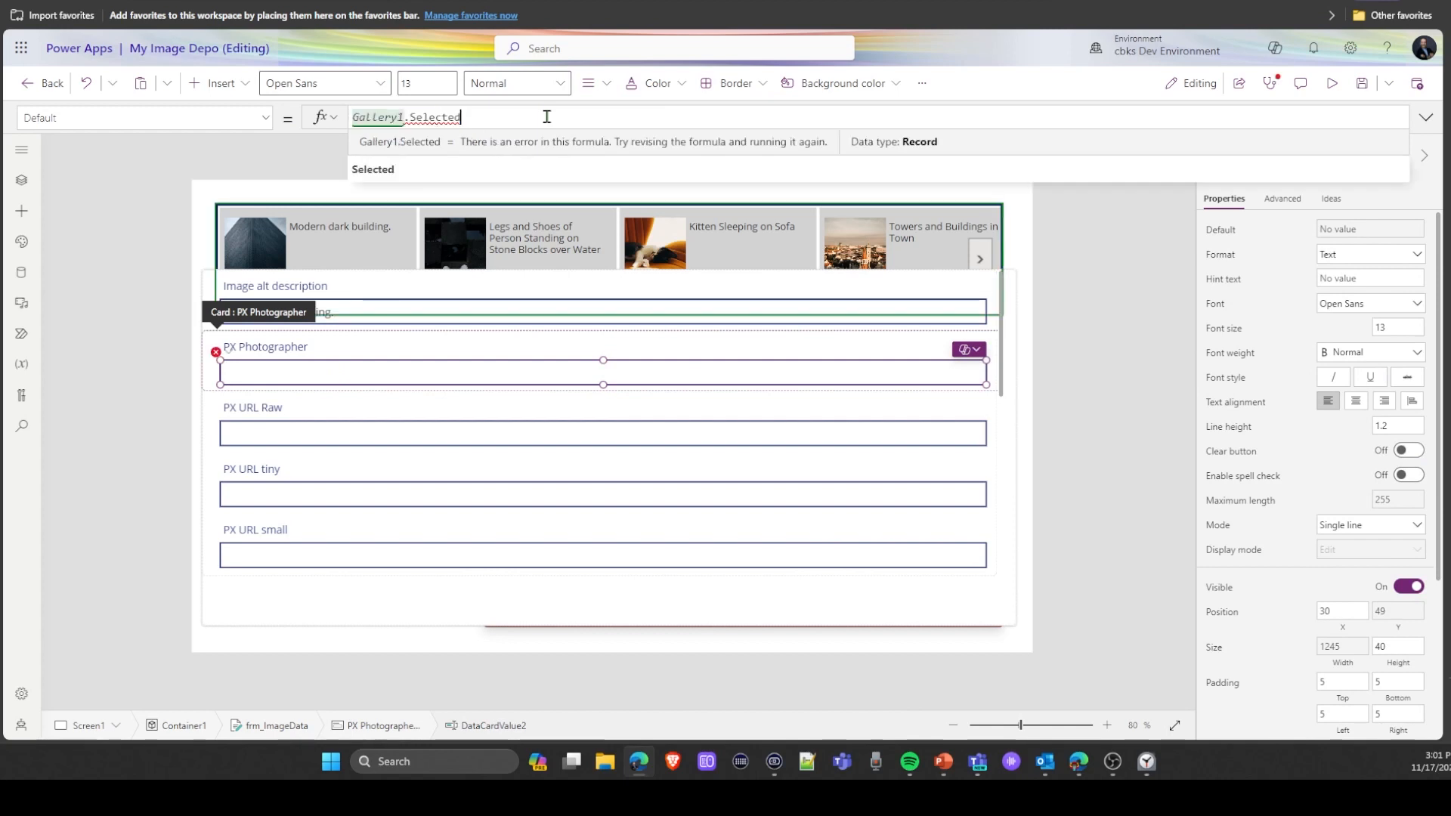
text(.ph)
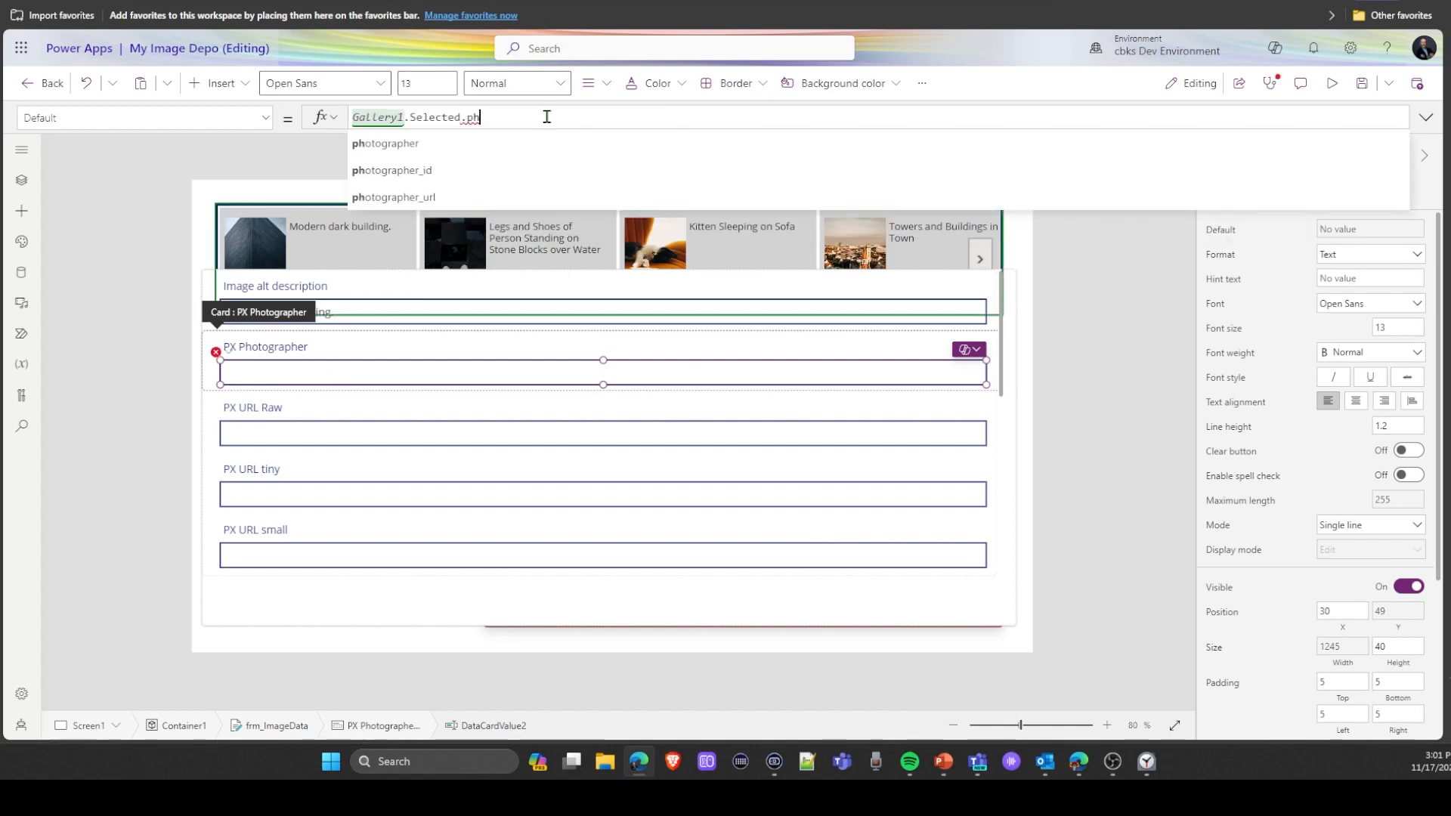
click(415, 146)
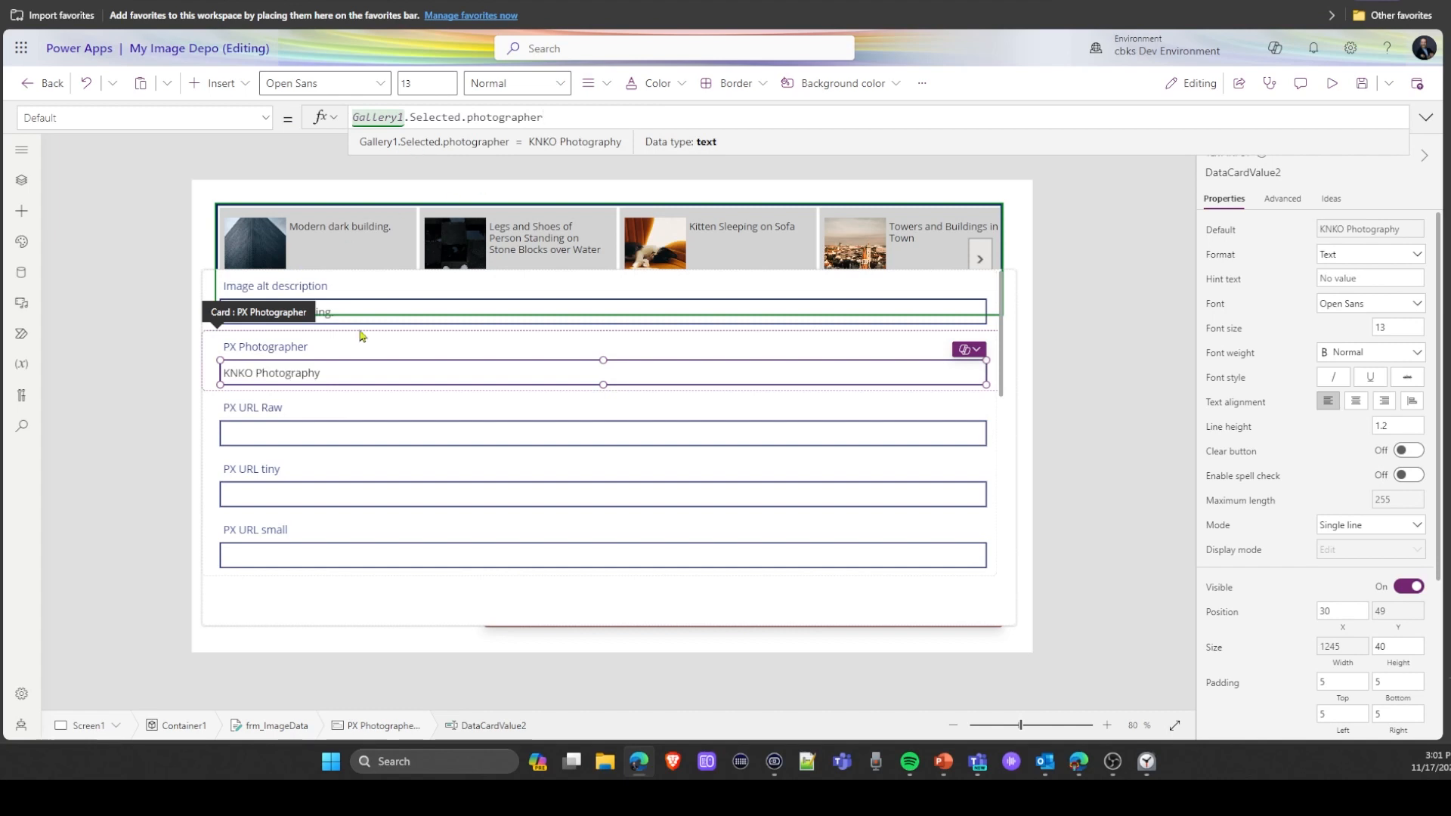
Unlock the PX URL Raw card and set its input's default to Gallery1.Selected.src.original.
click(318, 410)
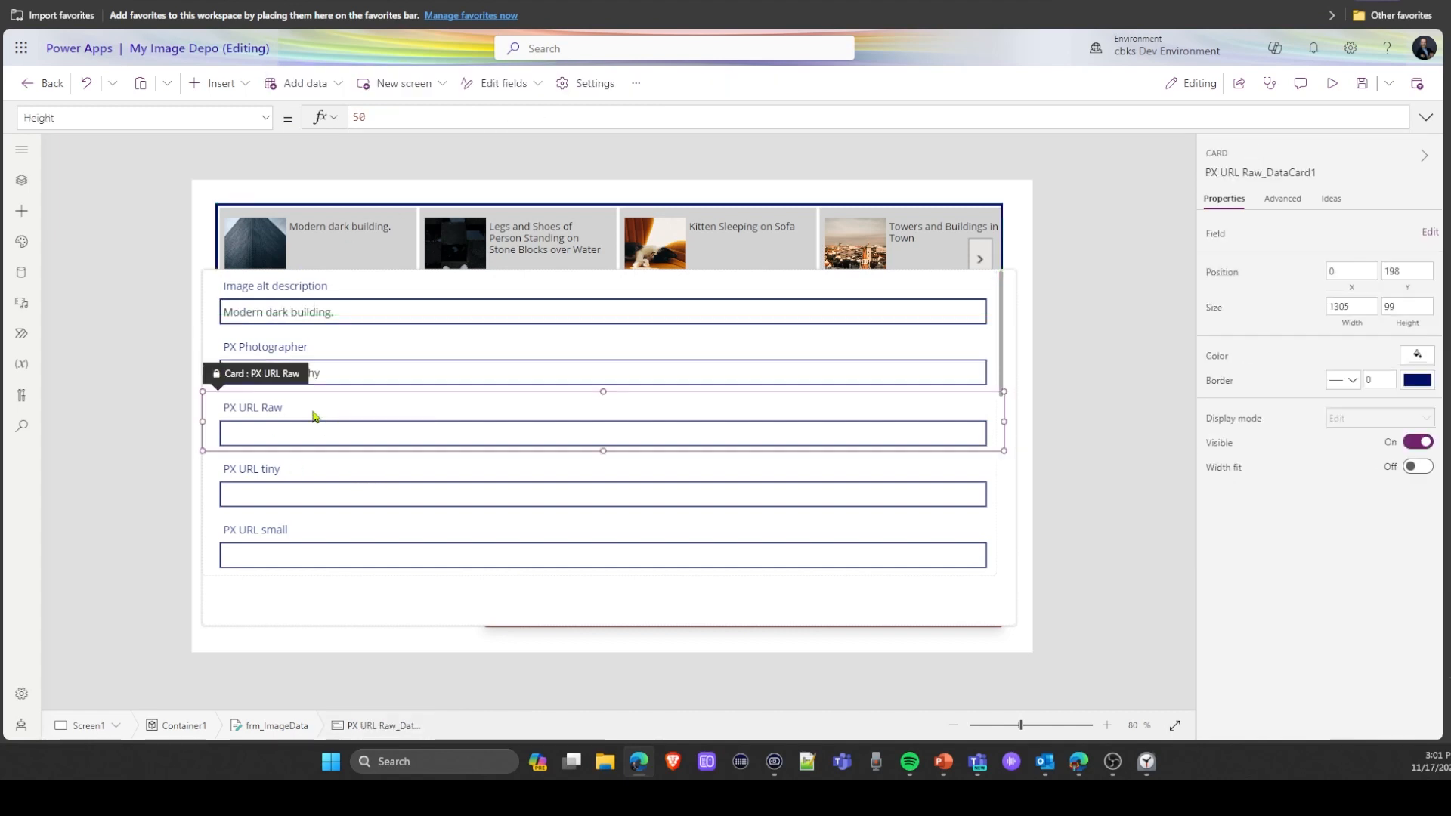
right_click(362, 410)
click(392, 424)
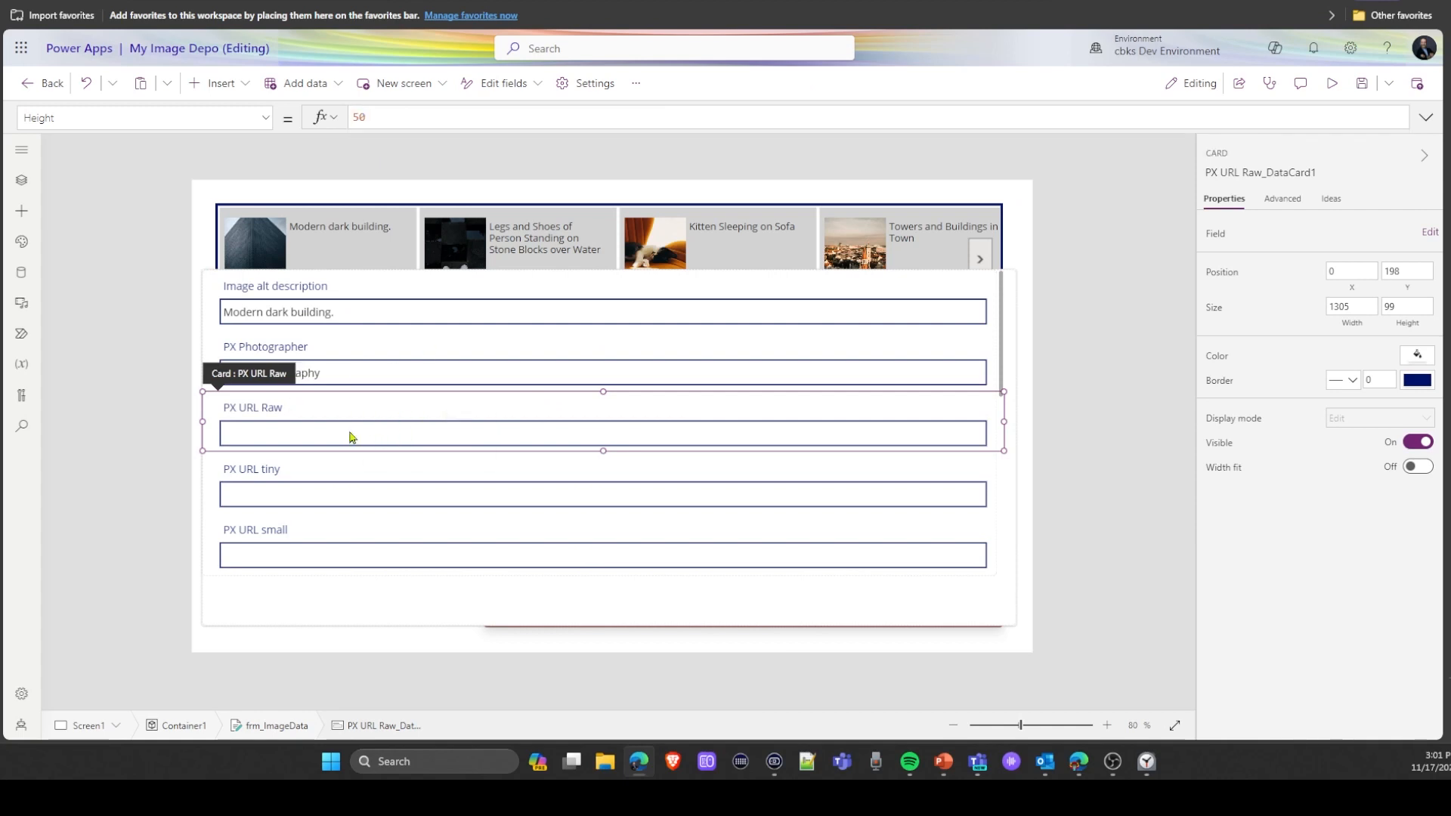
click(309, 436)
click(469, 117)
key(ctrl+a)
text(Gallery1.Selected.Src)
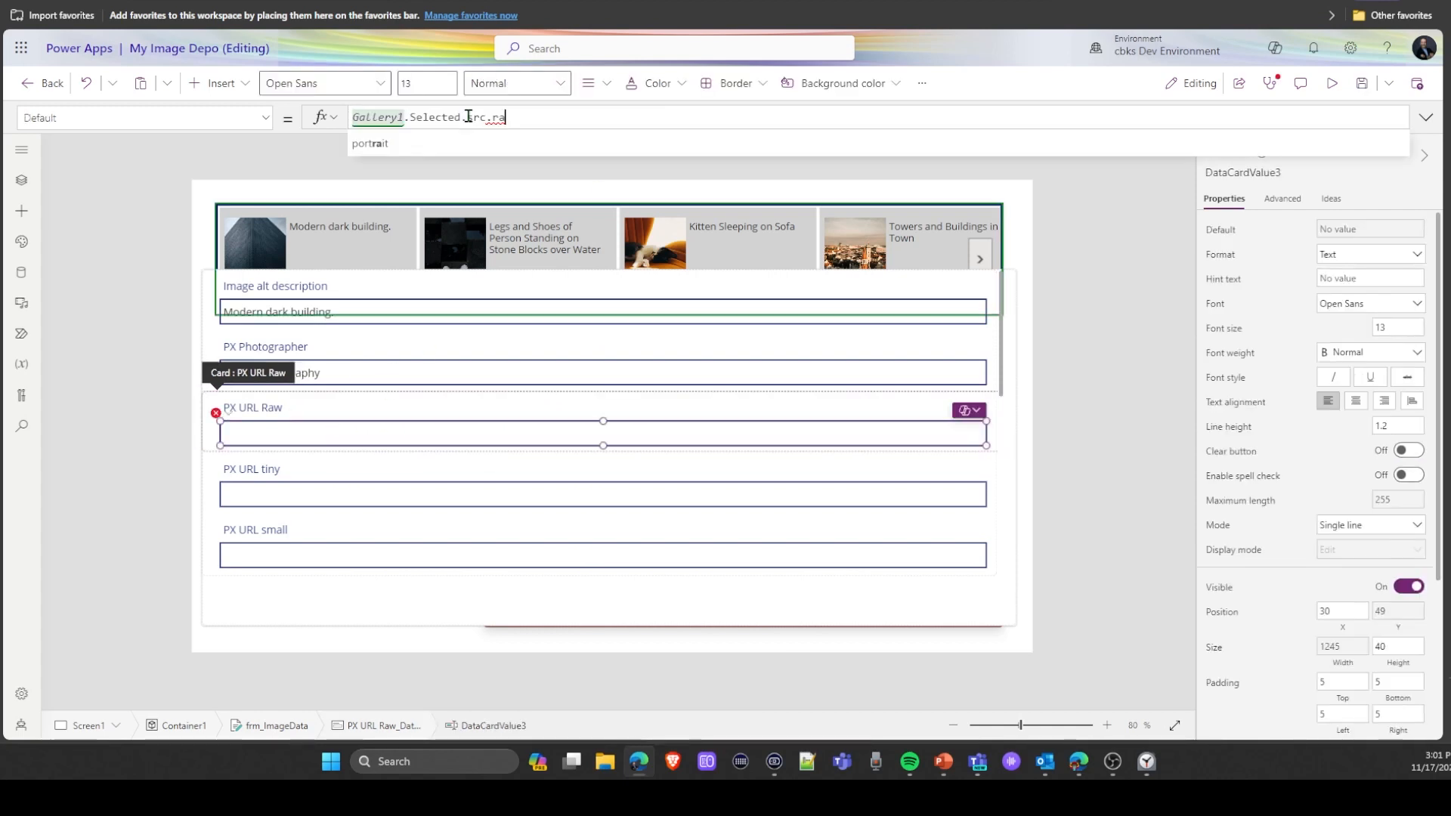
text(.)
scroll(459, 154, down, 3)
scroll(423, 154, up, 1)
click(367, 145)
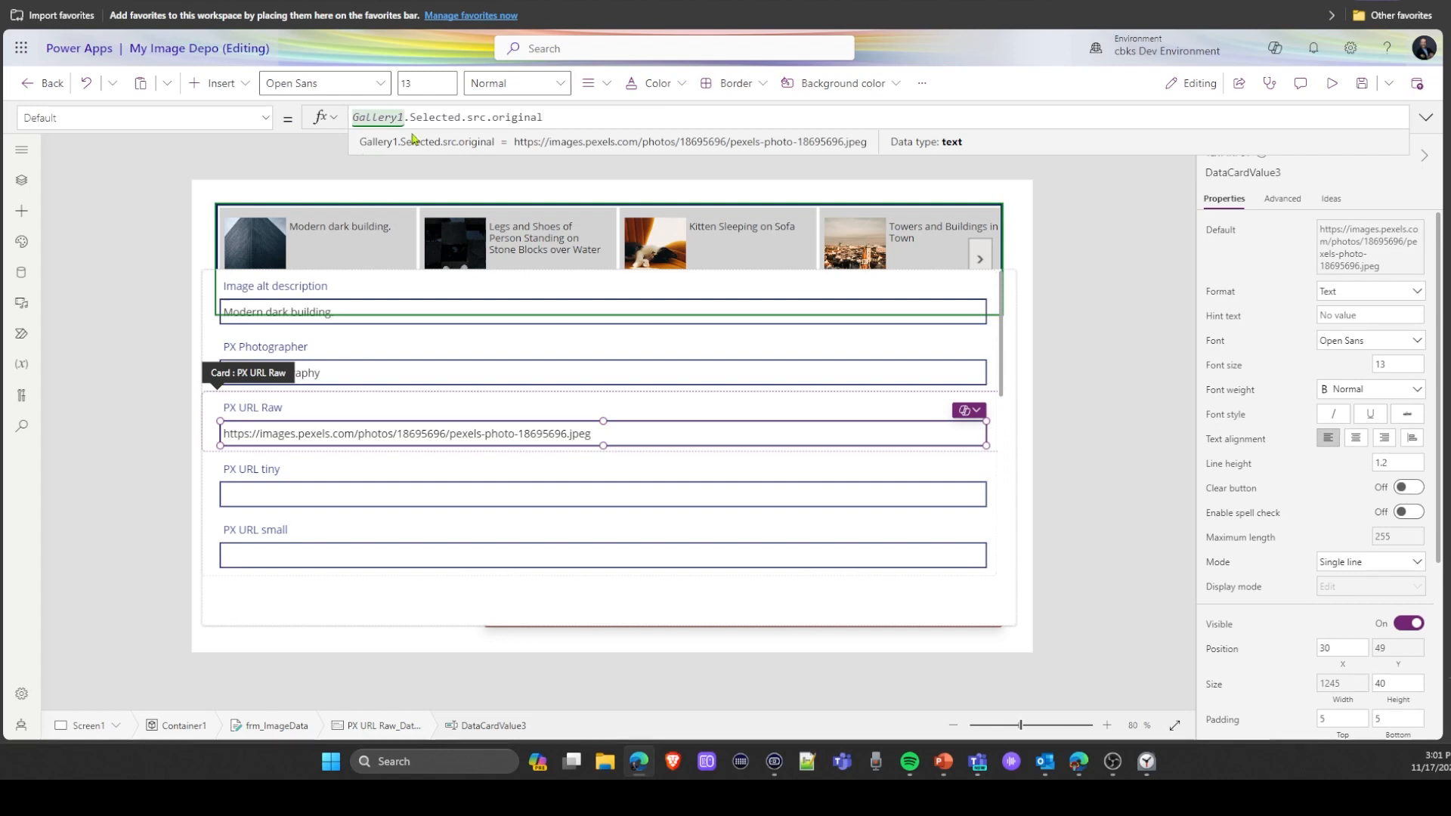
Unlock the PX URL tiny card and set its input's default to Gallery1.Selected.src.tiny, reusing the copied Gallery1.Selected.src. prefix.
drag(490, 118, 352, 121)
key(ctrl+c)
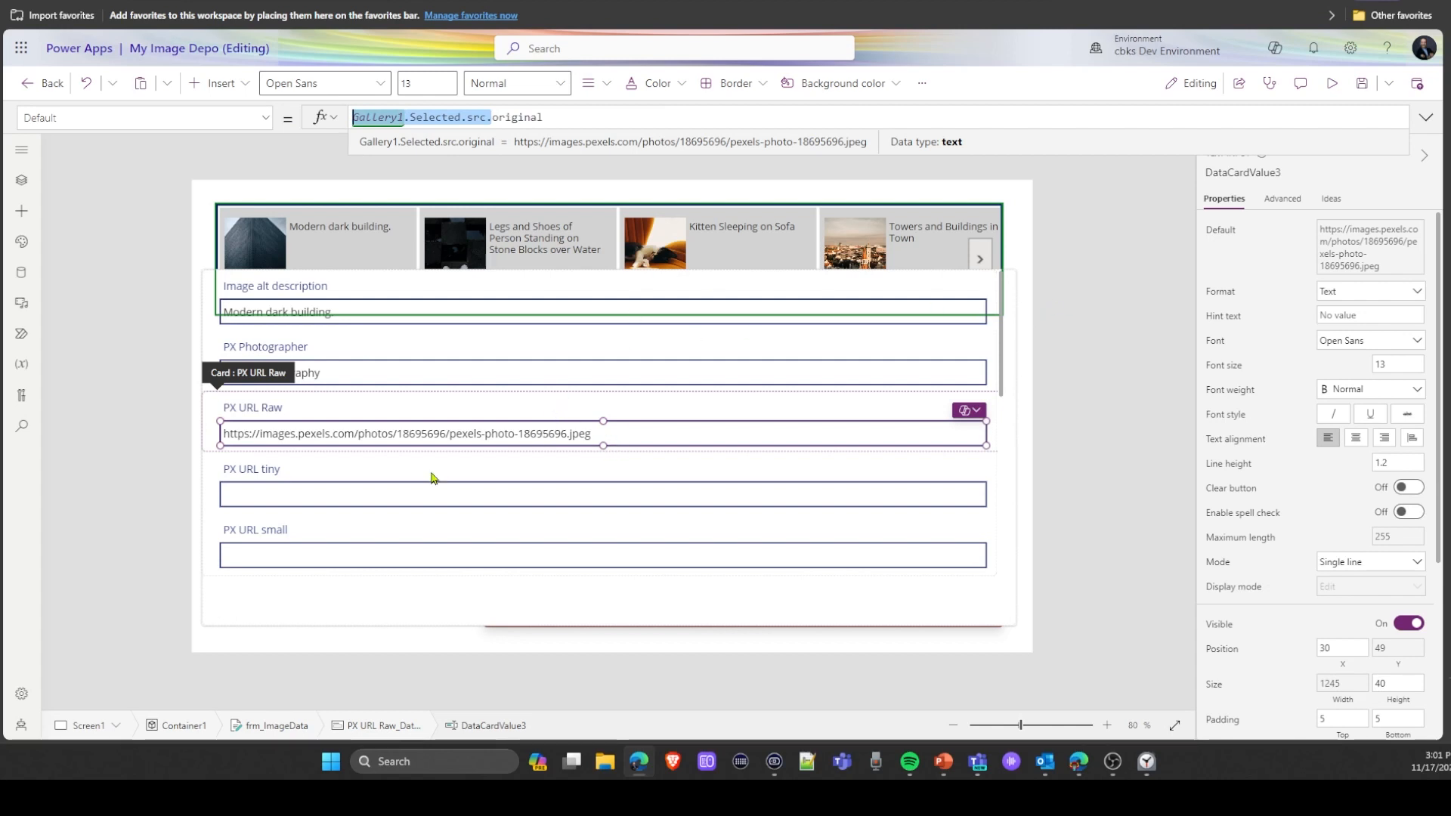
click(334, 496)
right_click(408, 491)
click(431, 505)
text(tiny)
Unlock the PX URL small card and set its input's default to Gallery1.Selected.src.small.
click(358, 532)
right_click(341, 539)
click(374, 549)
click(378, 555)
click(490, 116)
key(ctrl+a)
key(ctrl+v)
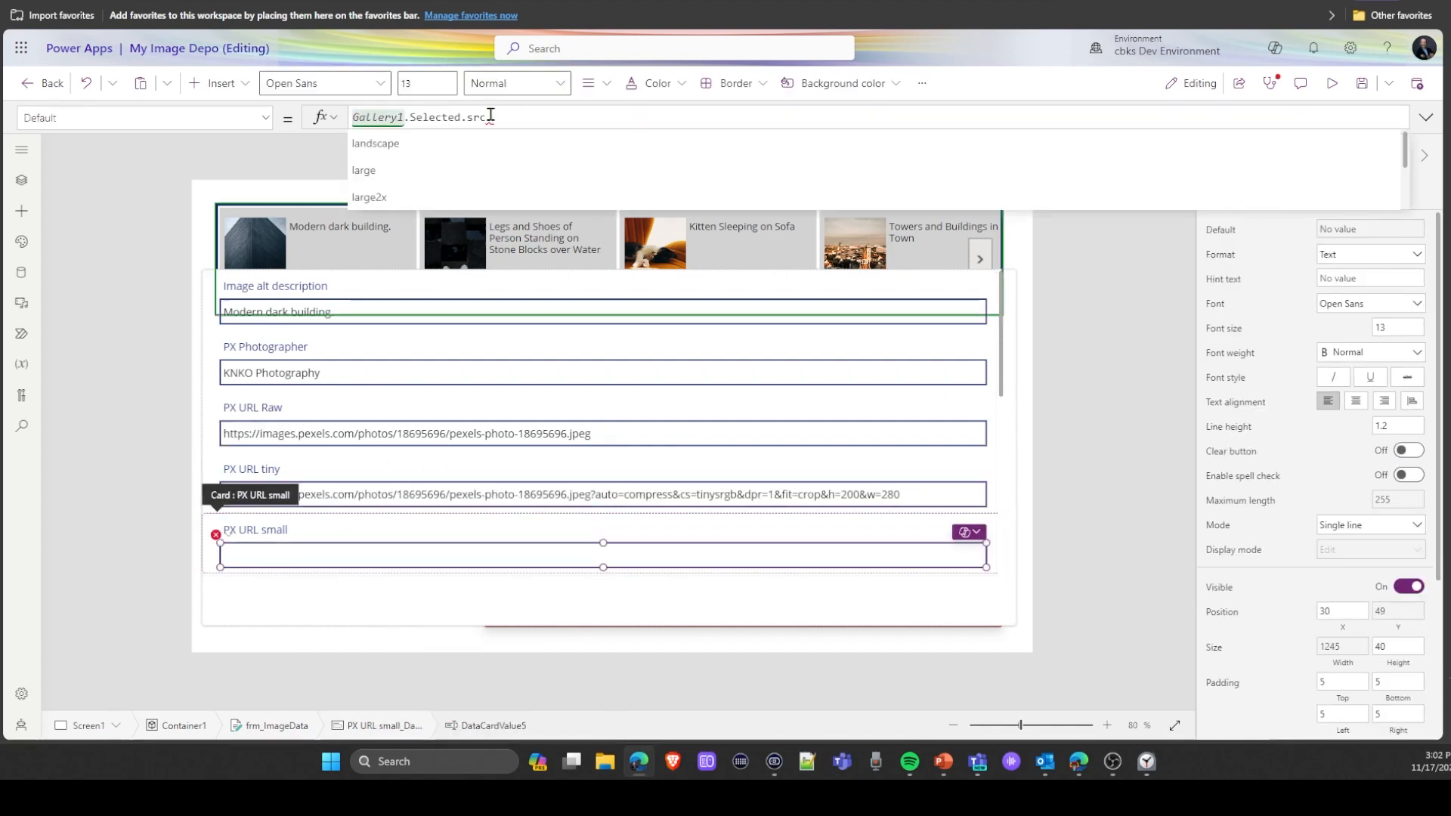
text(small)
Set the default of the PX URL medium input to Gallery1.Selected.src.medium.
scroll(602, 461, down, 2)
click(602, 453)
scroll(480, 293, down, 1)
click(483, 117)
key(ctrl+a)
key(ctrl+v)
text(medium)
Set the default of the PX URL large input to Gallery1.Selected.src.large.
scroll(498, 444, down, 1)
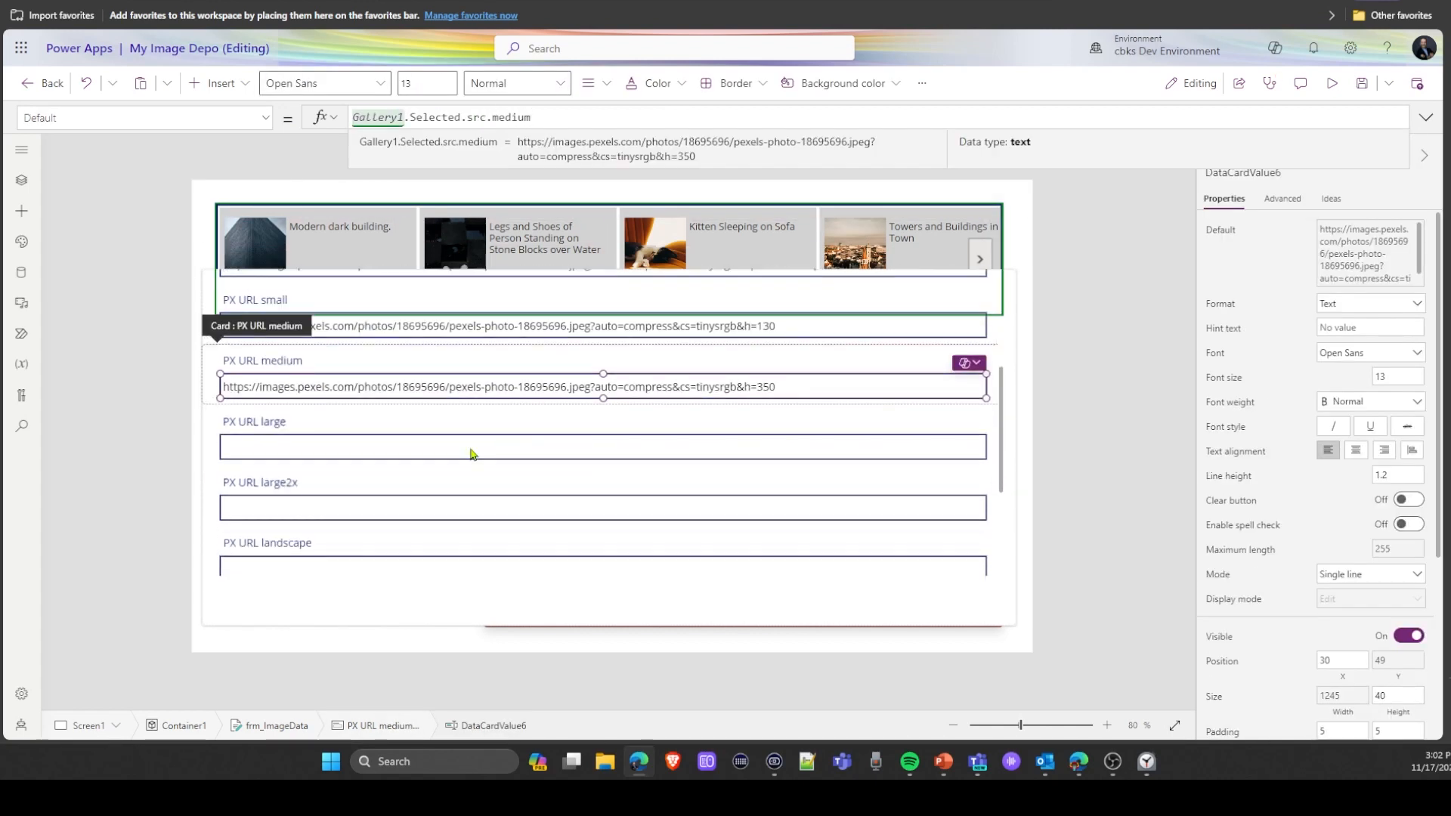
click(499, 444)
click(499, 444)
click(491, 117)
key(ctrl+a)
key(ctrl+v)
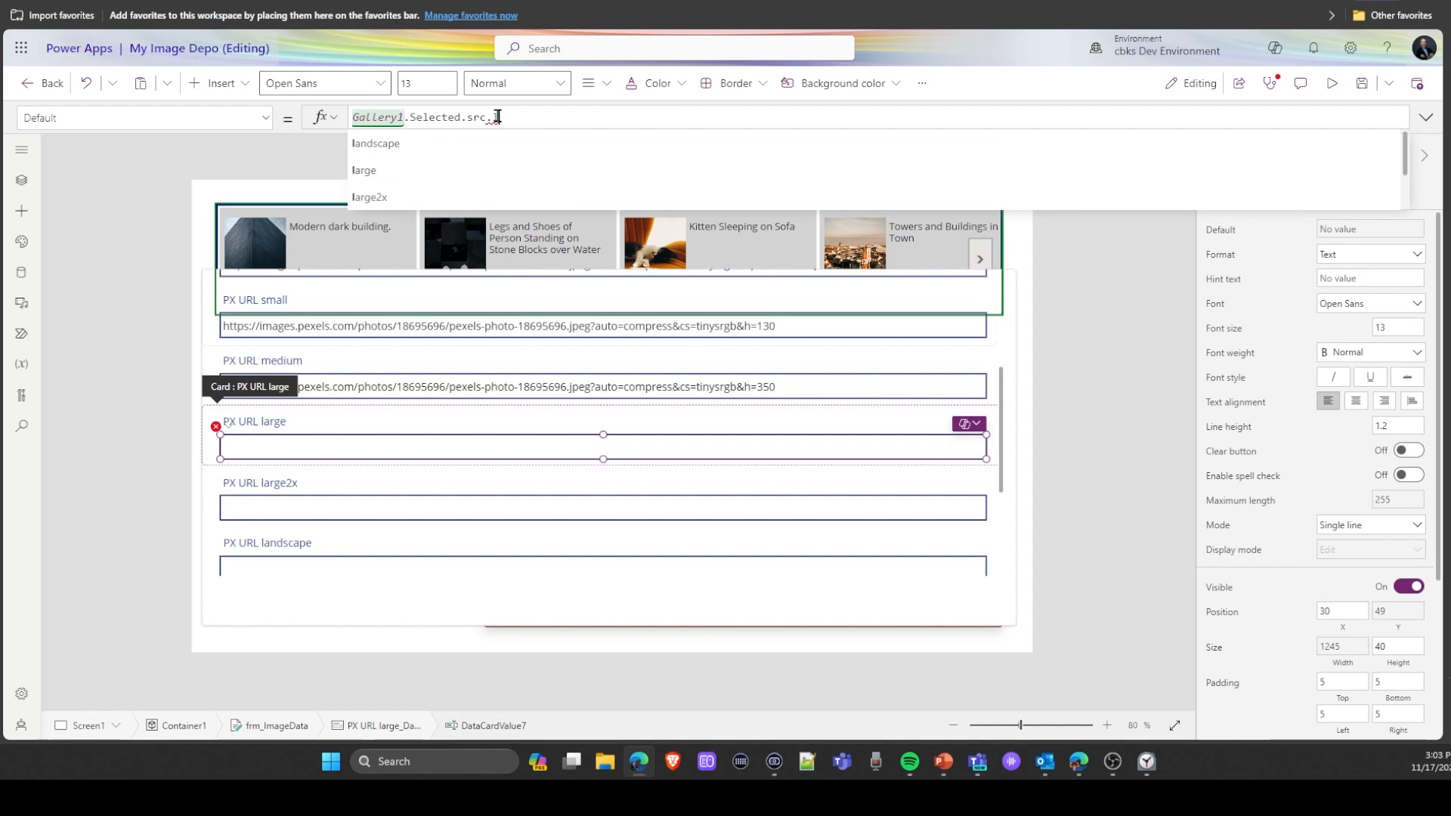
text(large)
Set the default of the PX URL large2x input to Gallery1.Selected.src.large2x.
click(499, 506)
click(499, 506)
click(465, 119)
key(ctrl+a)
key(ctrl+v)
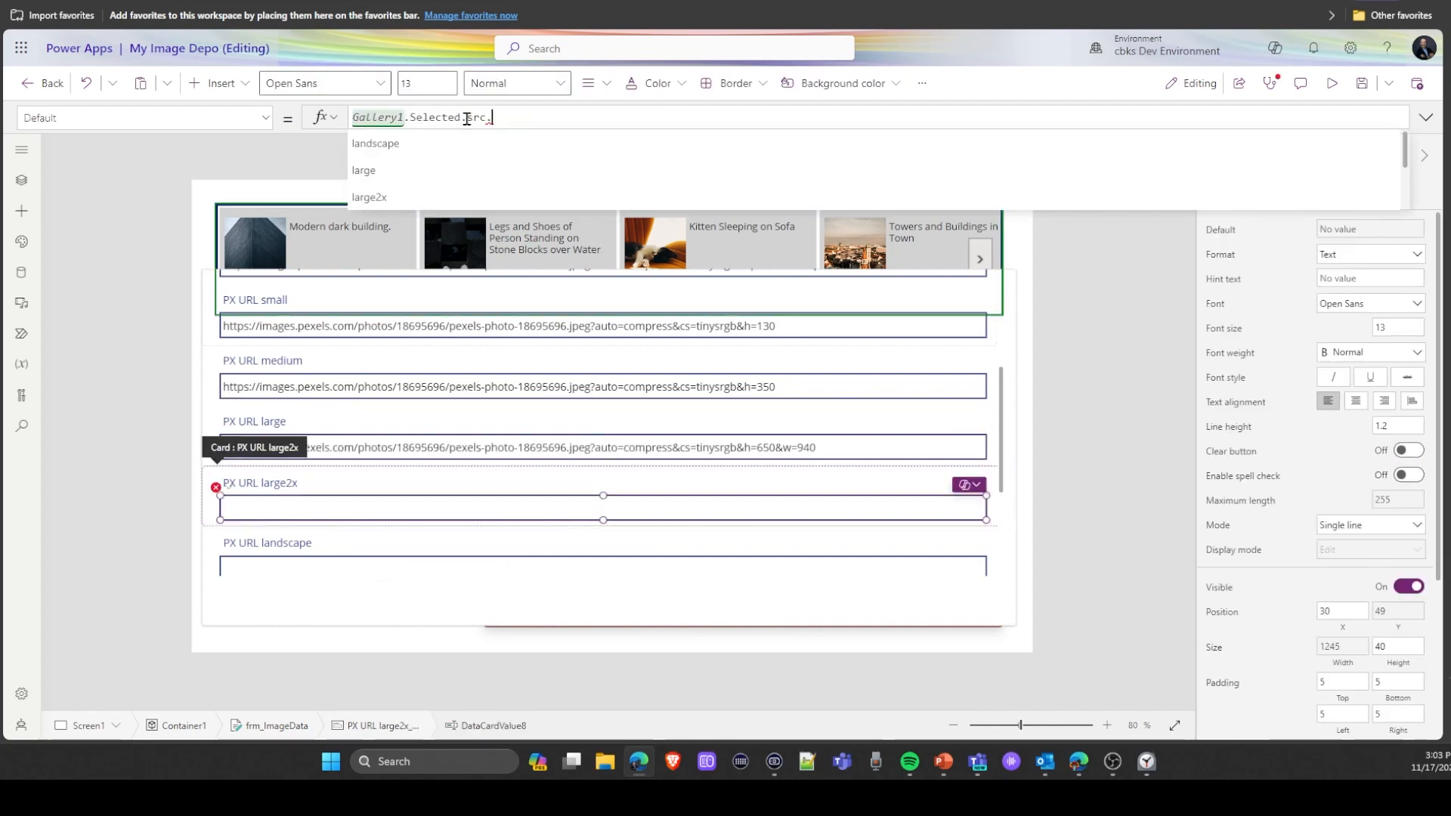
text(large2x)
right_click(484, 465)
key(Escape)
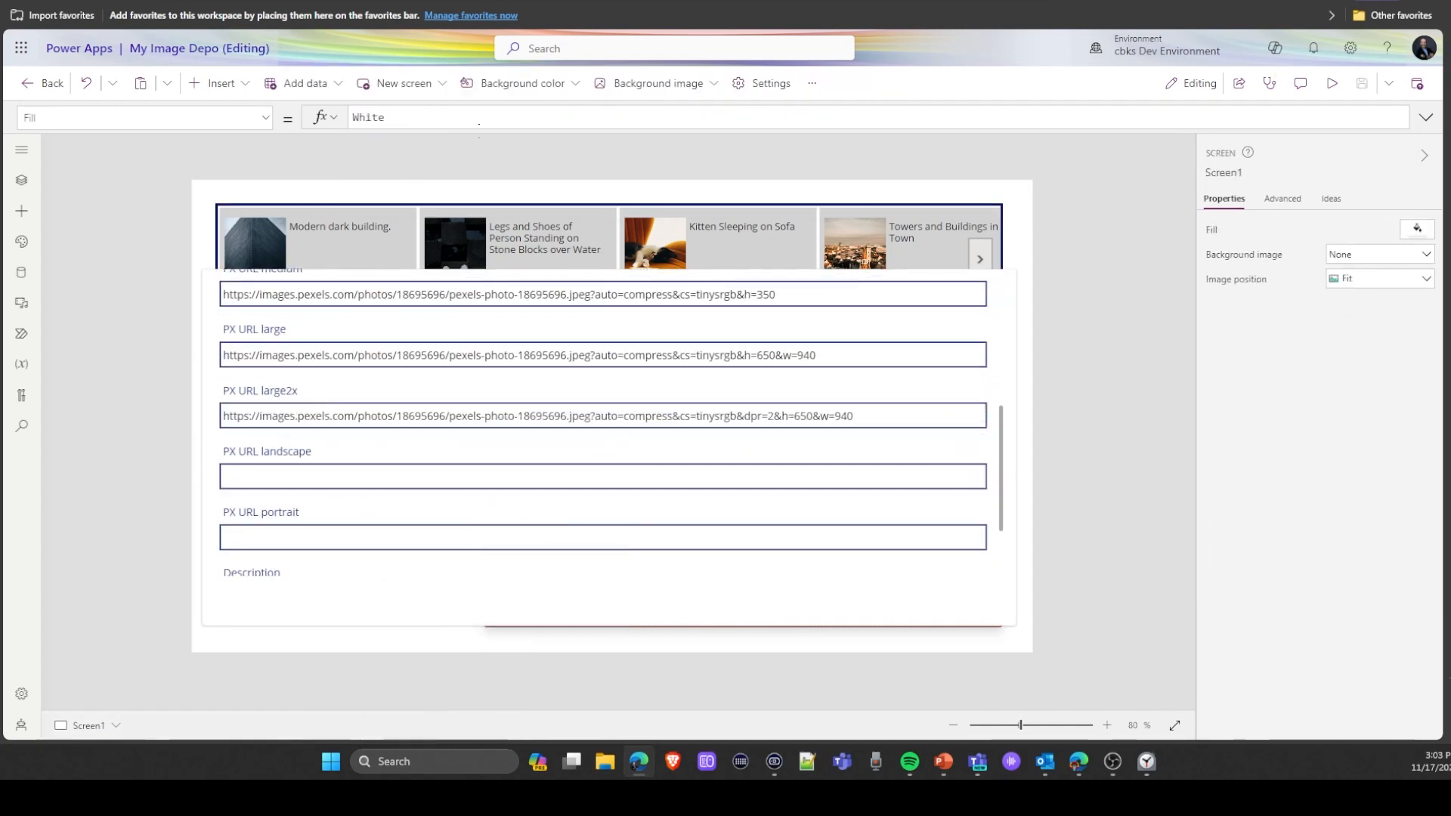
Set the default of the PX URL landscape input to Gallery1.Selected.src.landscape.
click(483, 476)
click(484, 476)
click(519, 118)
key(ctrl+a)
key(ctrl+v)
text(landscape)
Unlock the PX URL portrait card and set its input's default to Gallery1.Selected.src.portrait.
click(393, 540)
right_click(393, 540)
click(439, 546)
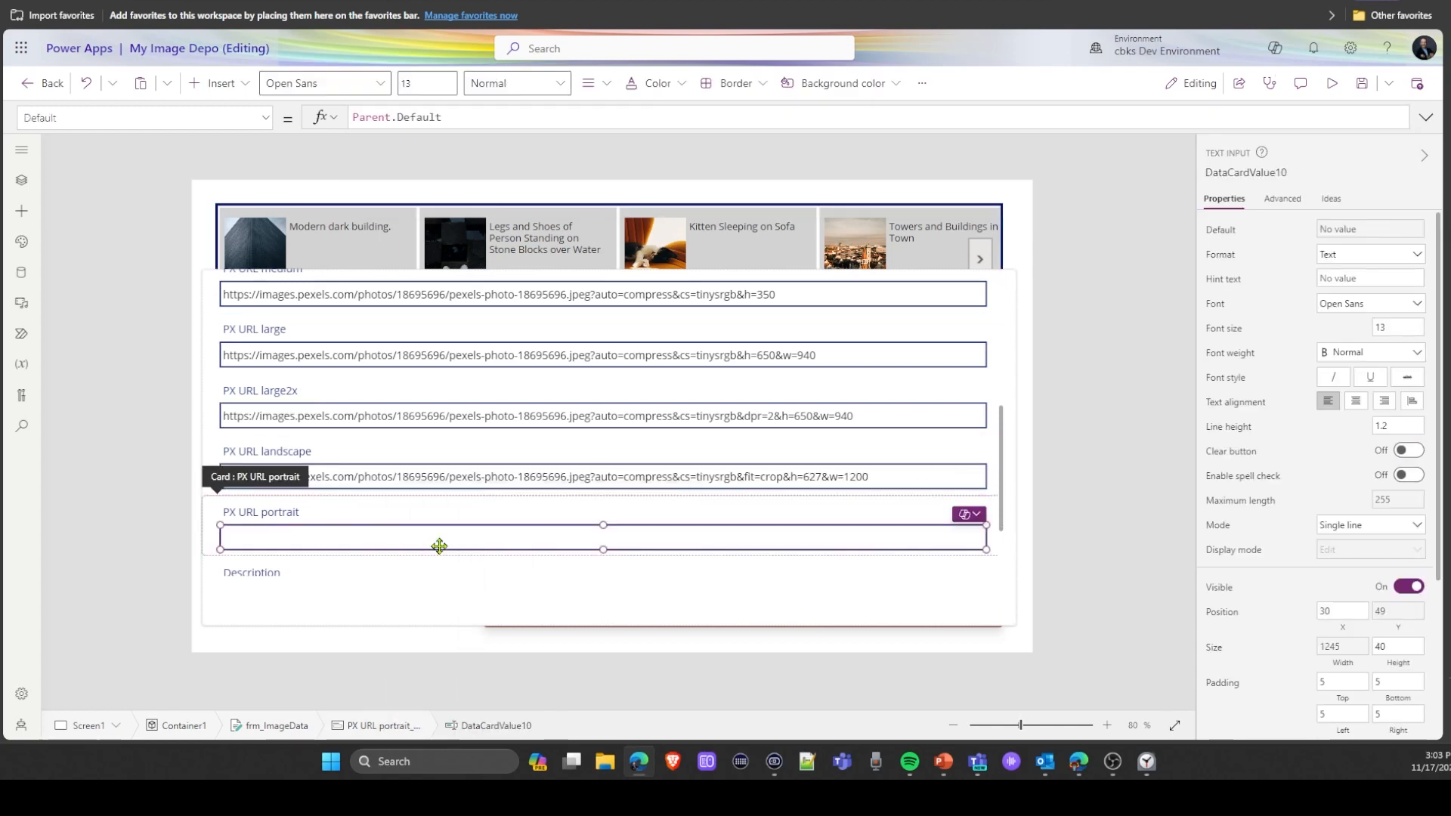
triple_click(473, 118)
key(ctrl+v)
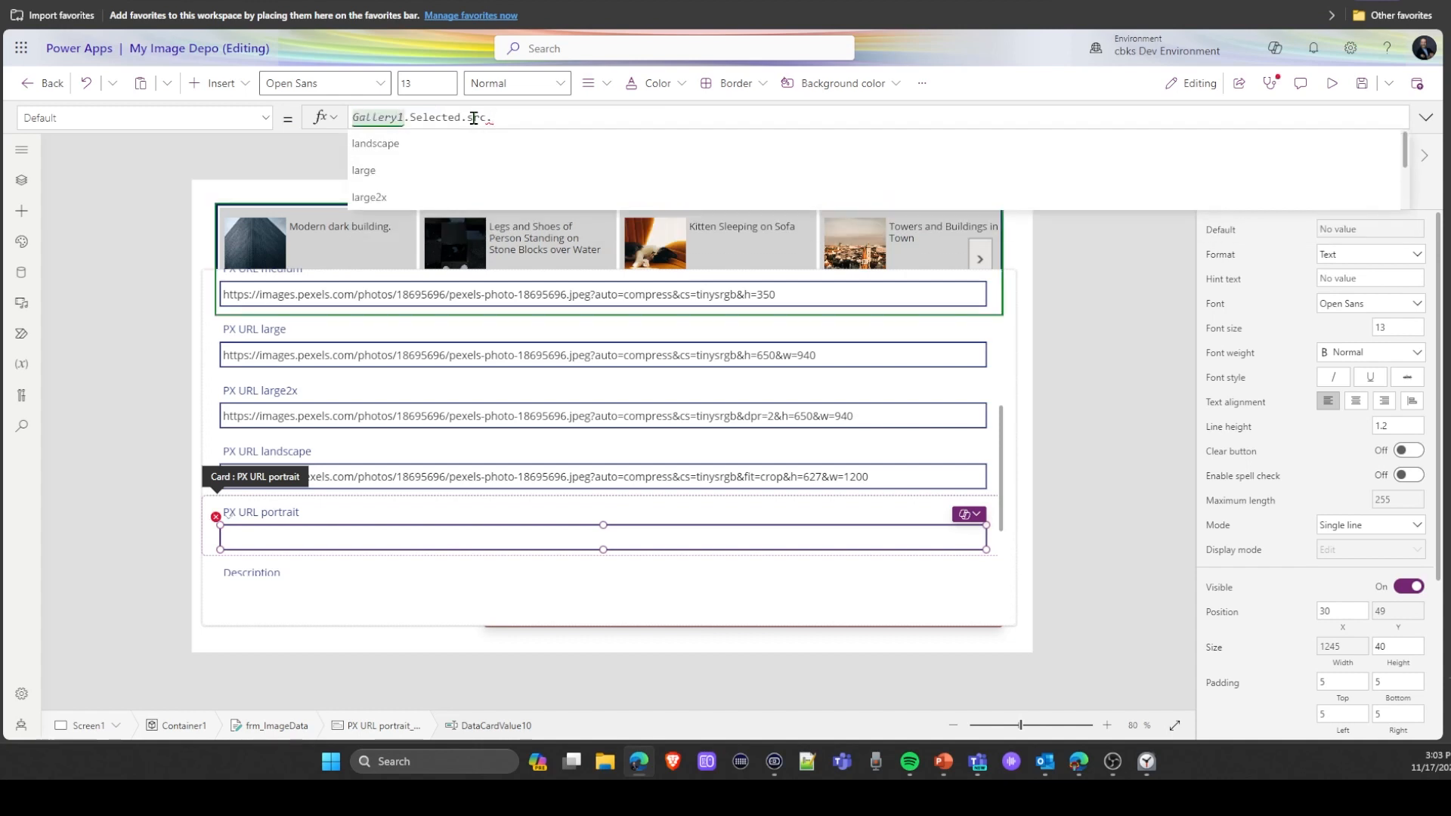
text(portrait)
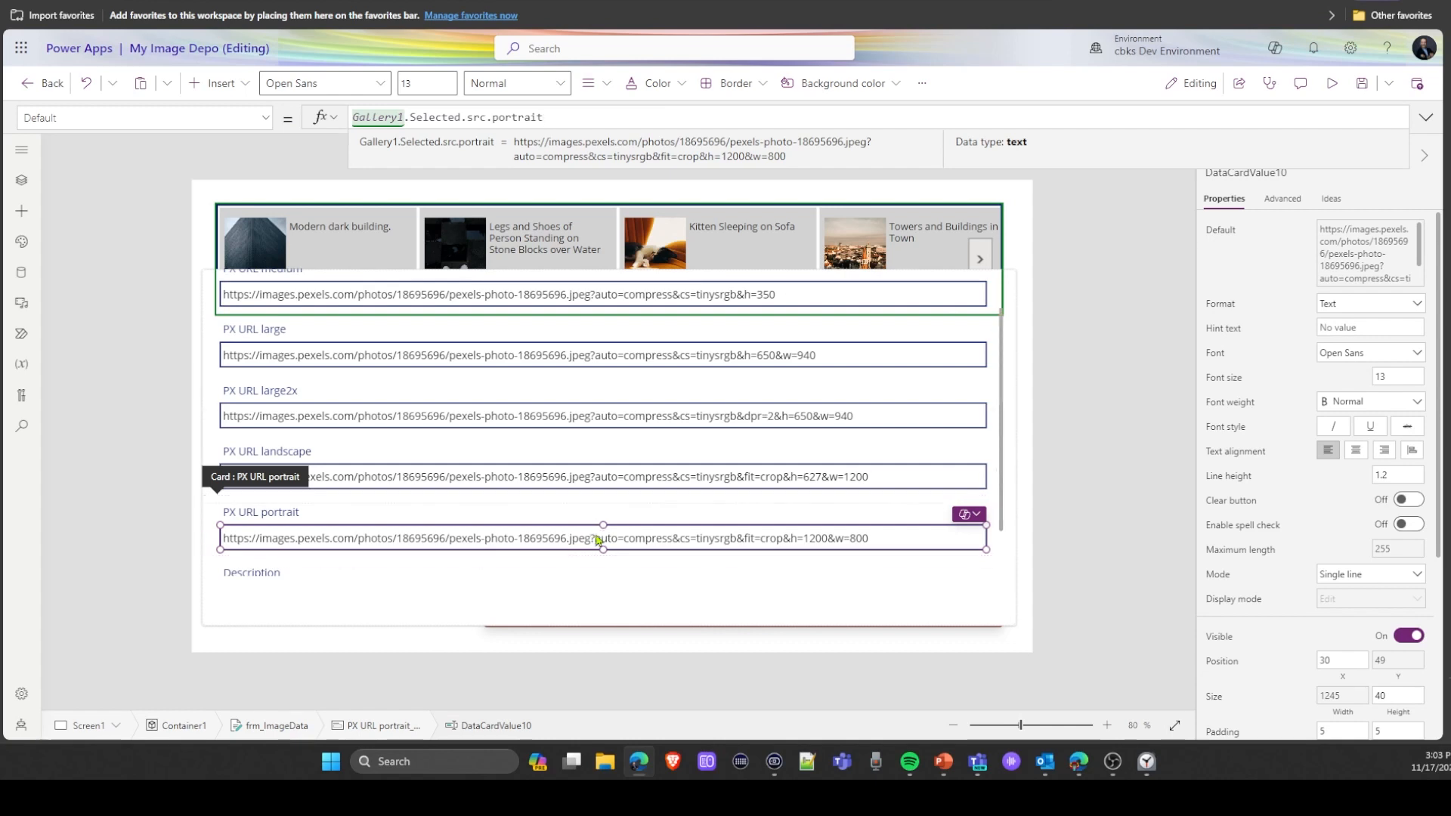
Change the control type of the form's Description field to Edit multi-line text.
scroll(681, 514, up, 5)
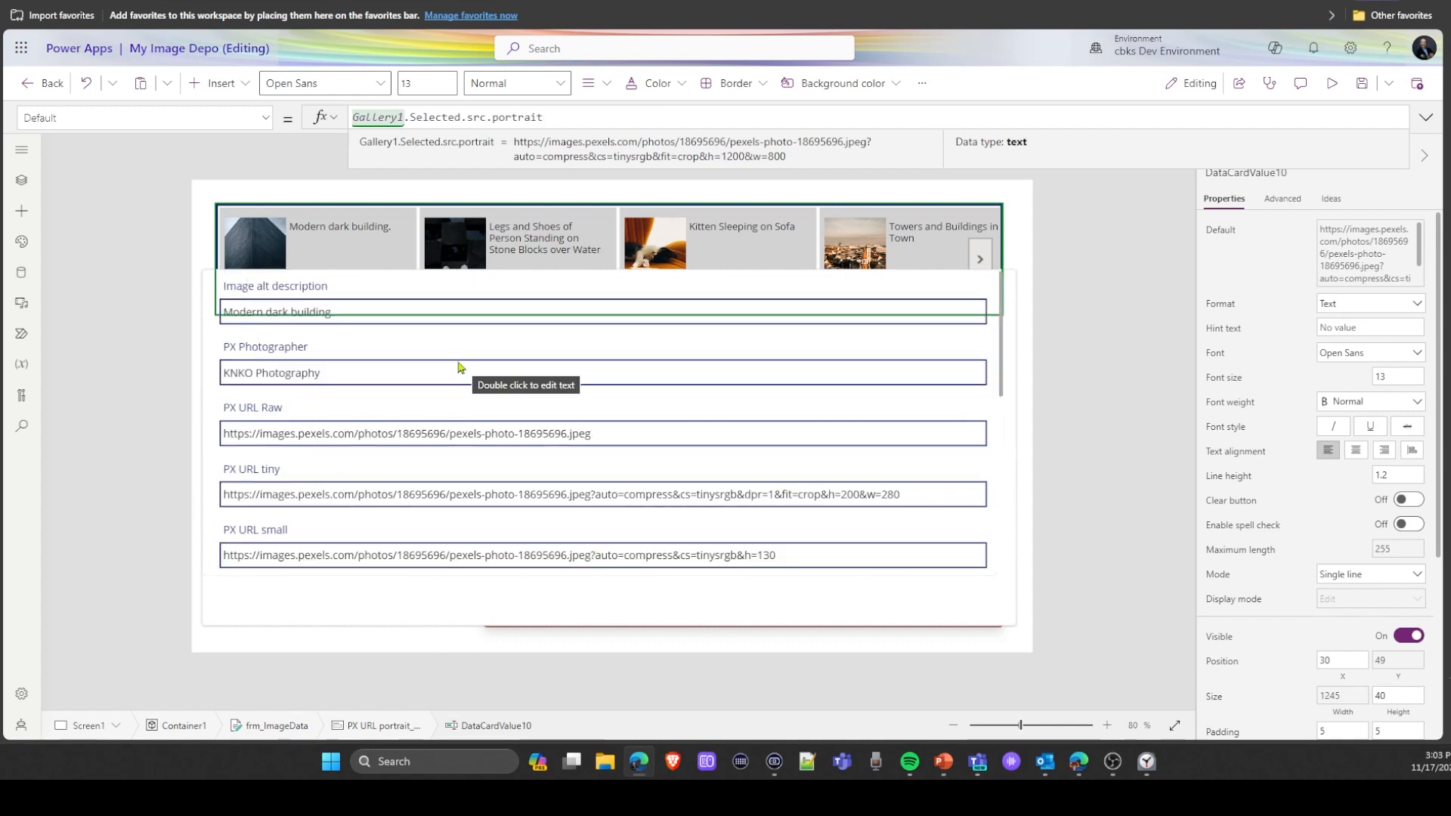
scroll(458, 367, down, 5)
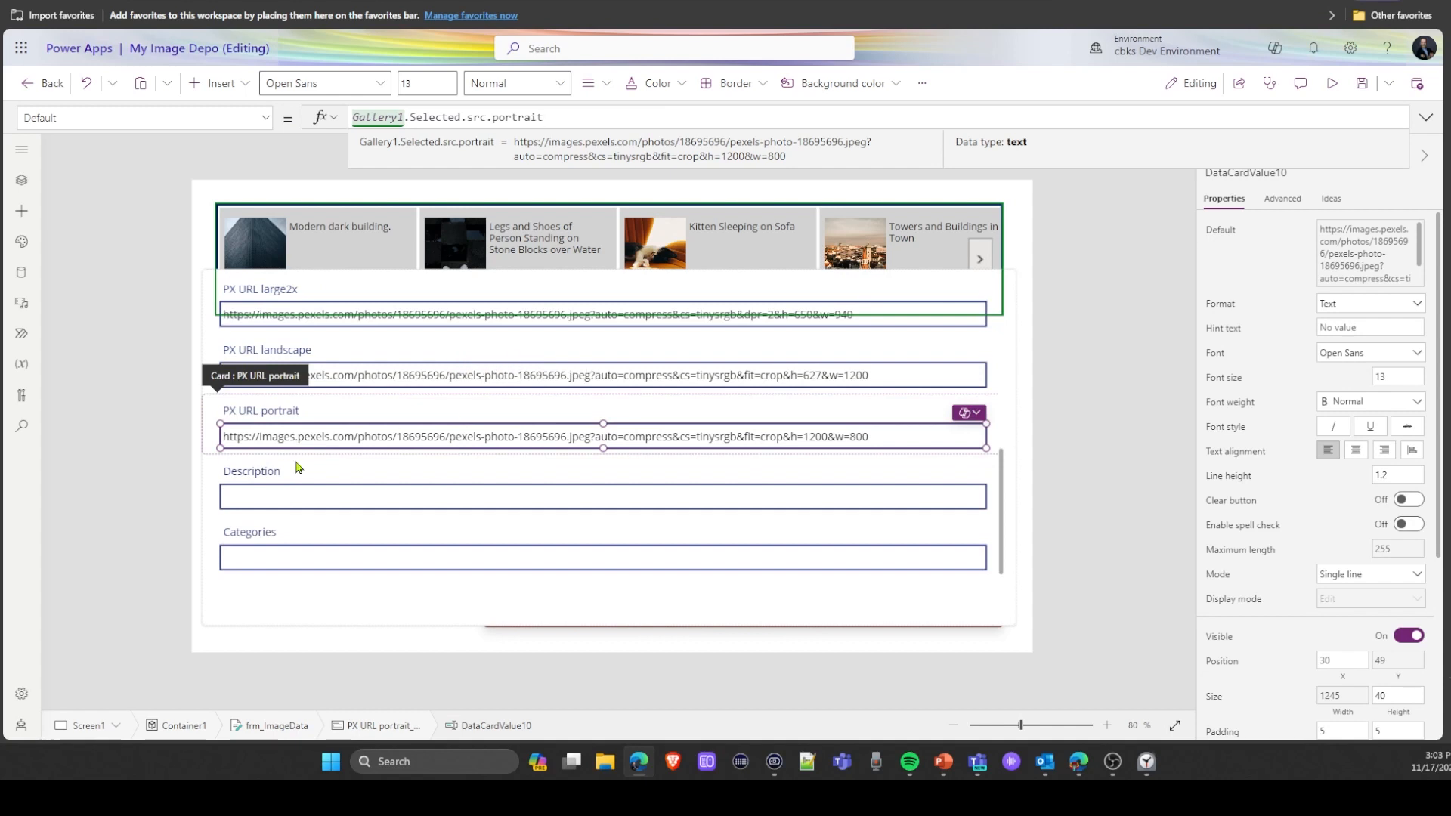
click(461, 502)
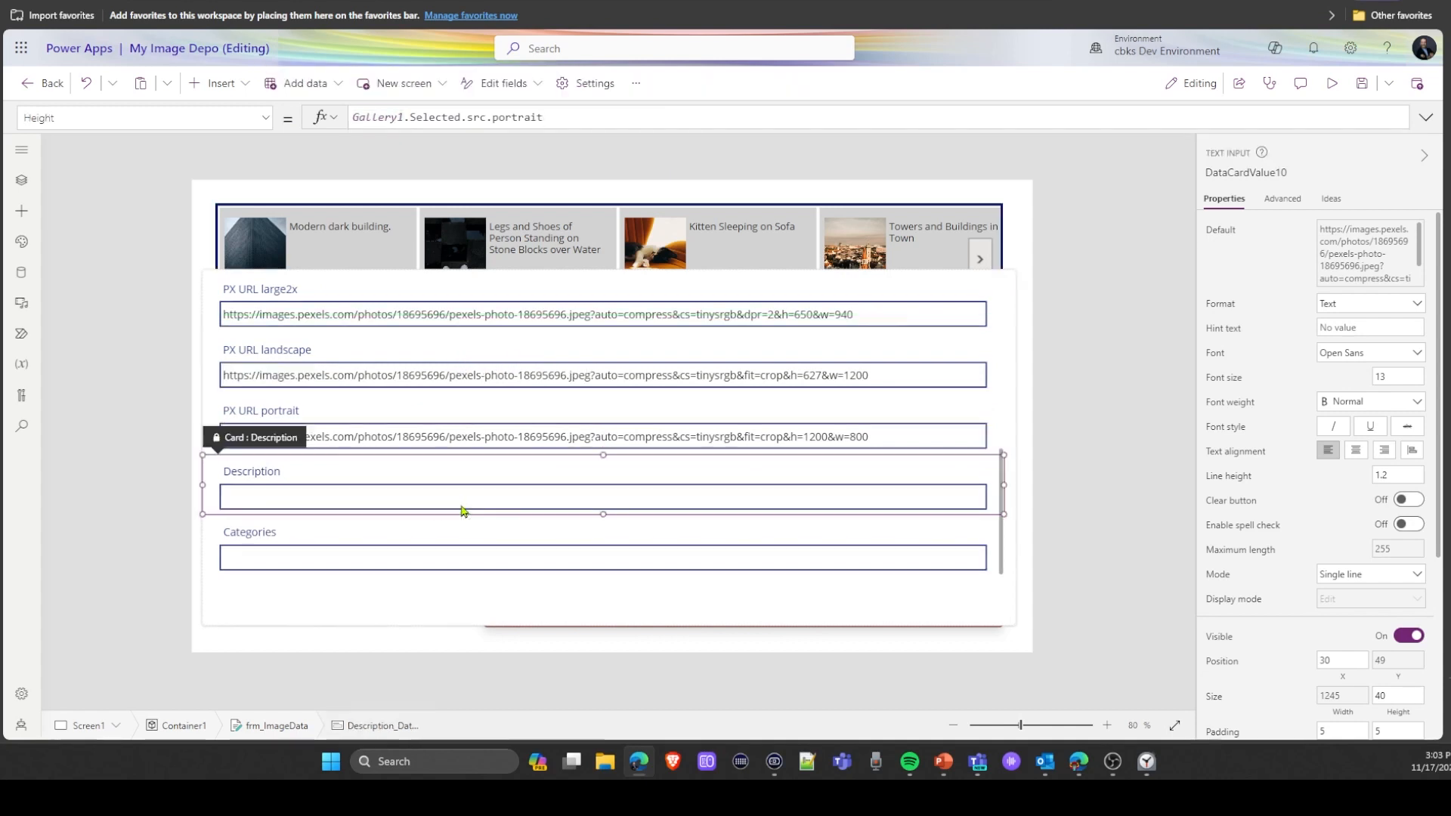
click(461, 500)
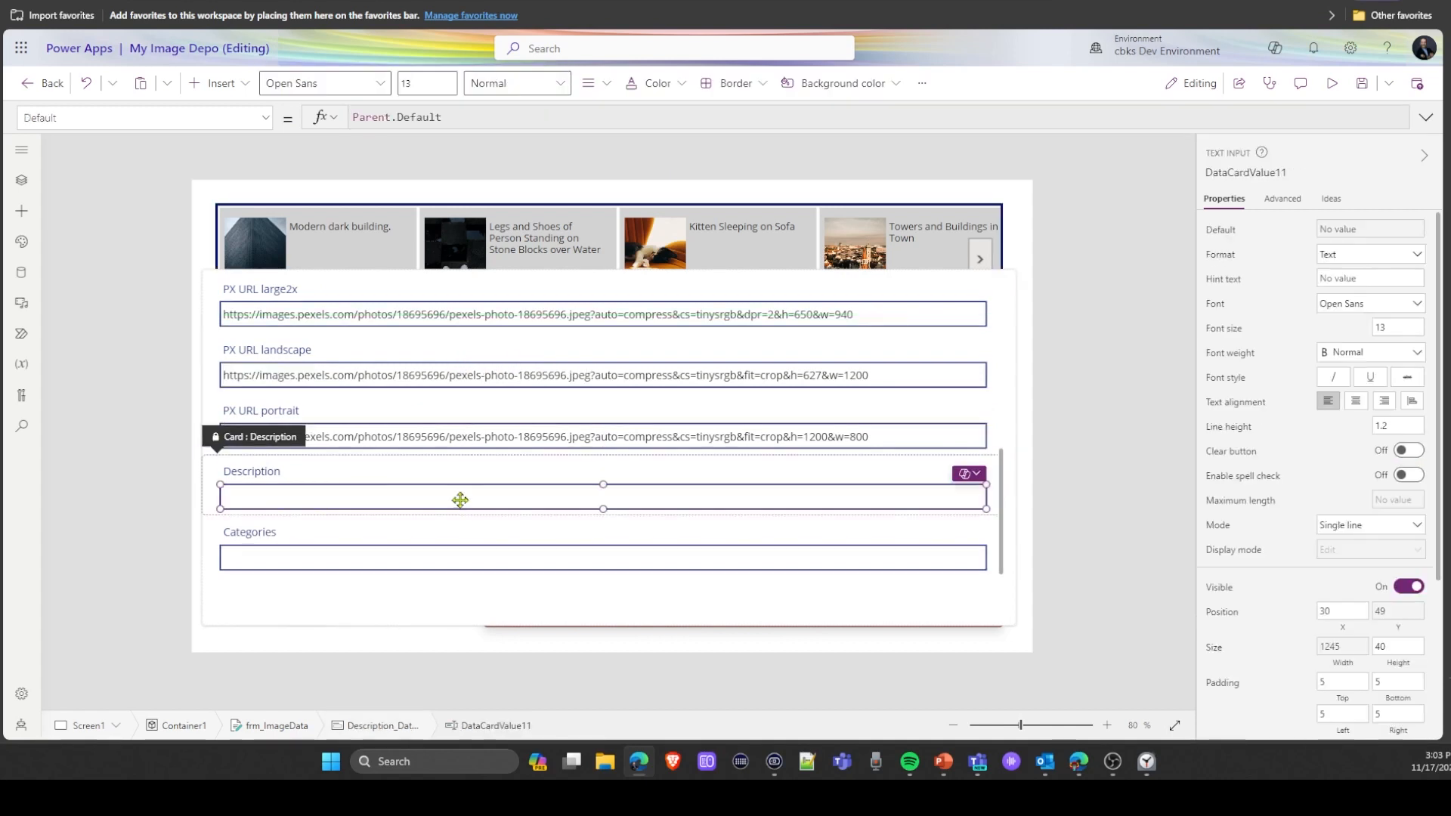
click(360, 472)
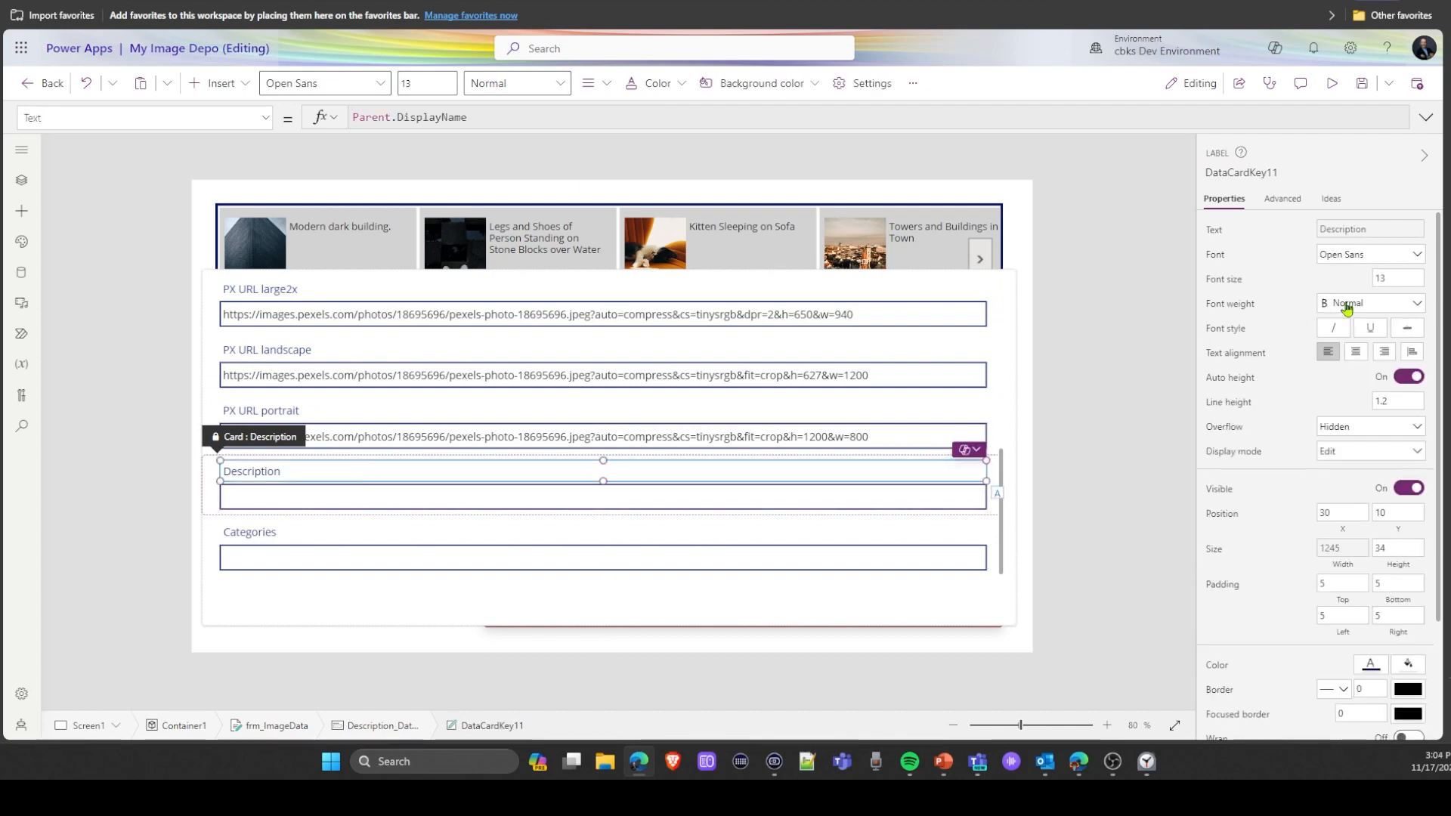
click(996, 495)
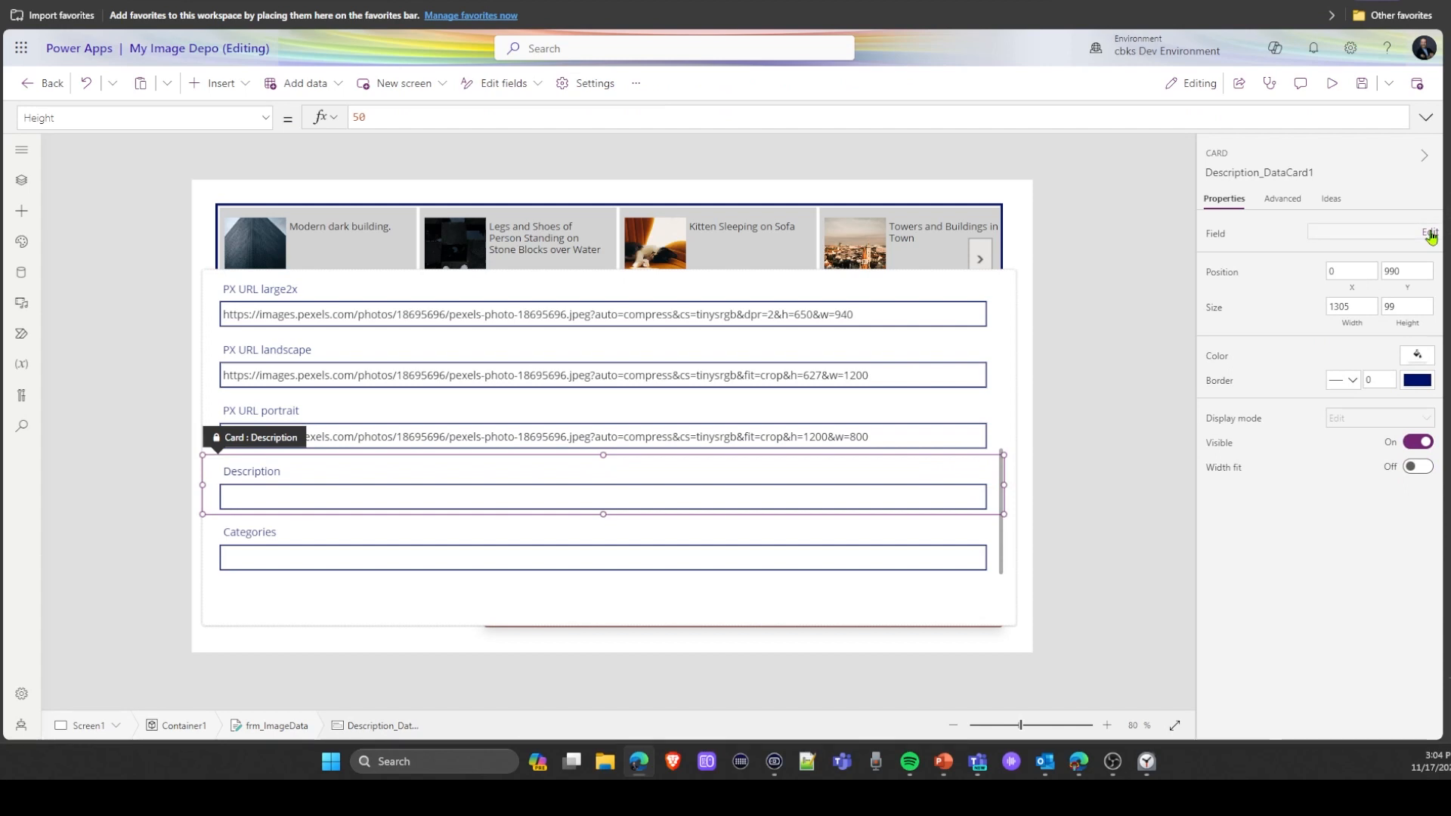
click(1430, 234)
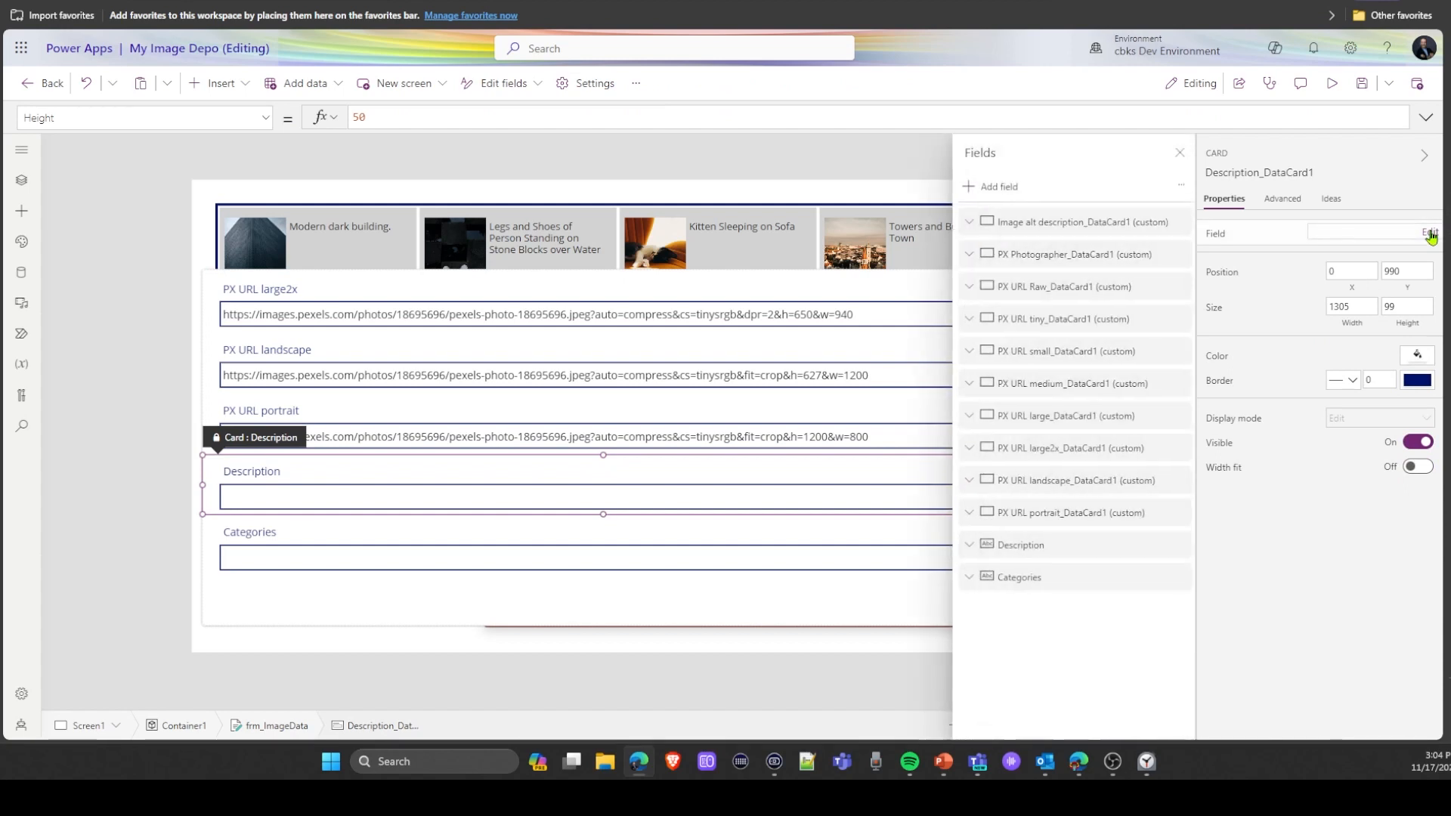
click(966, 543)
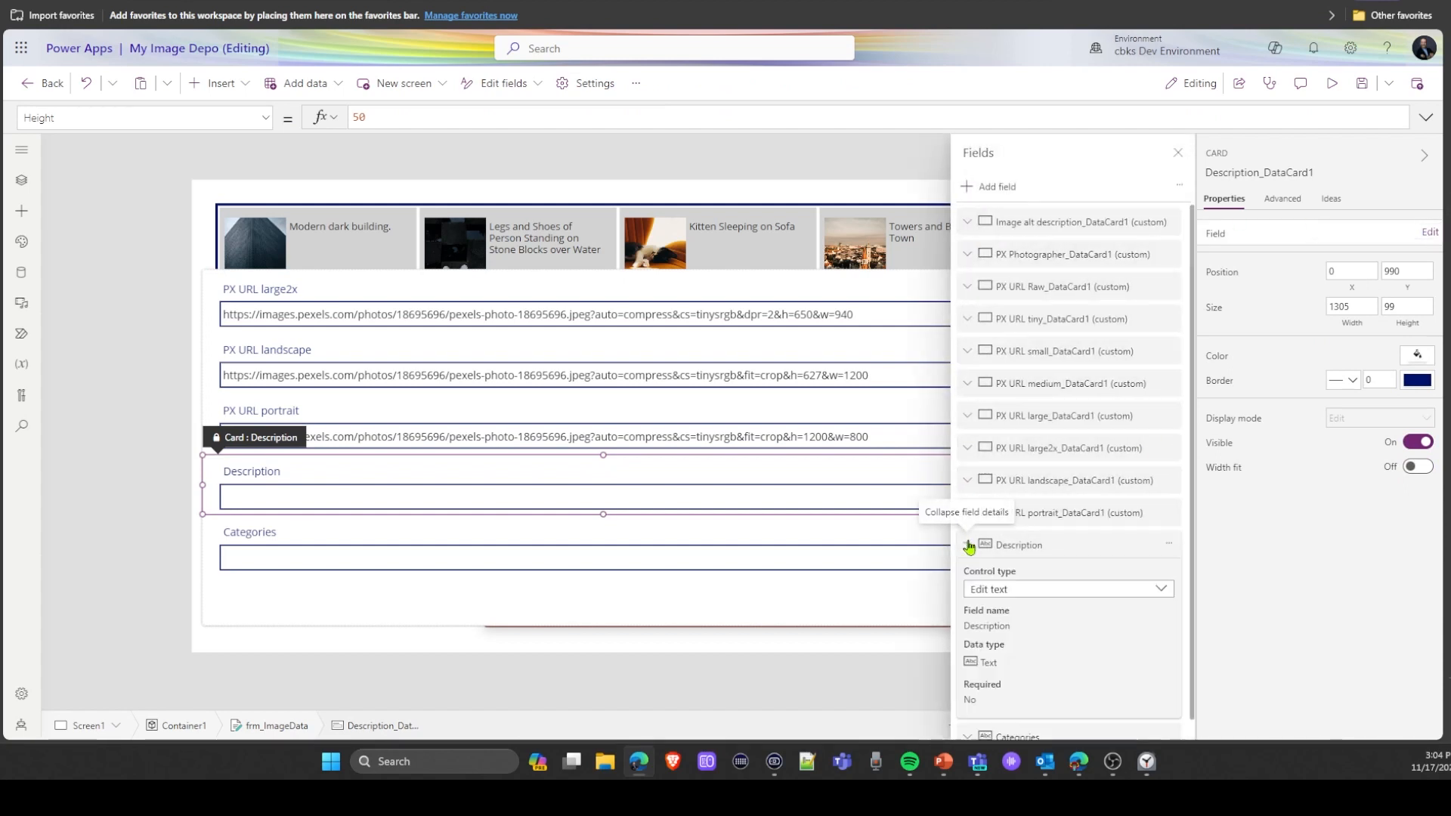
click(1087, 579)
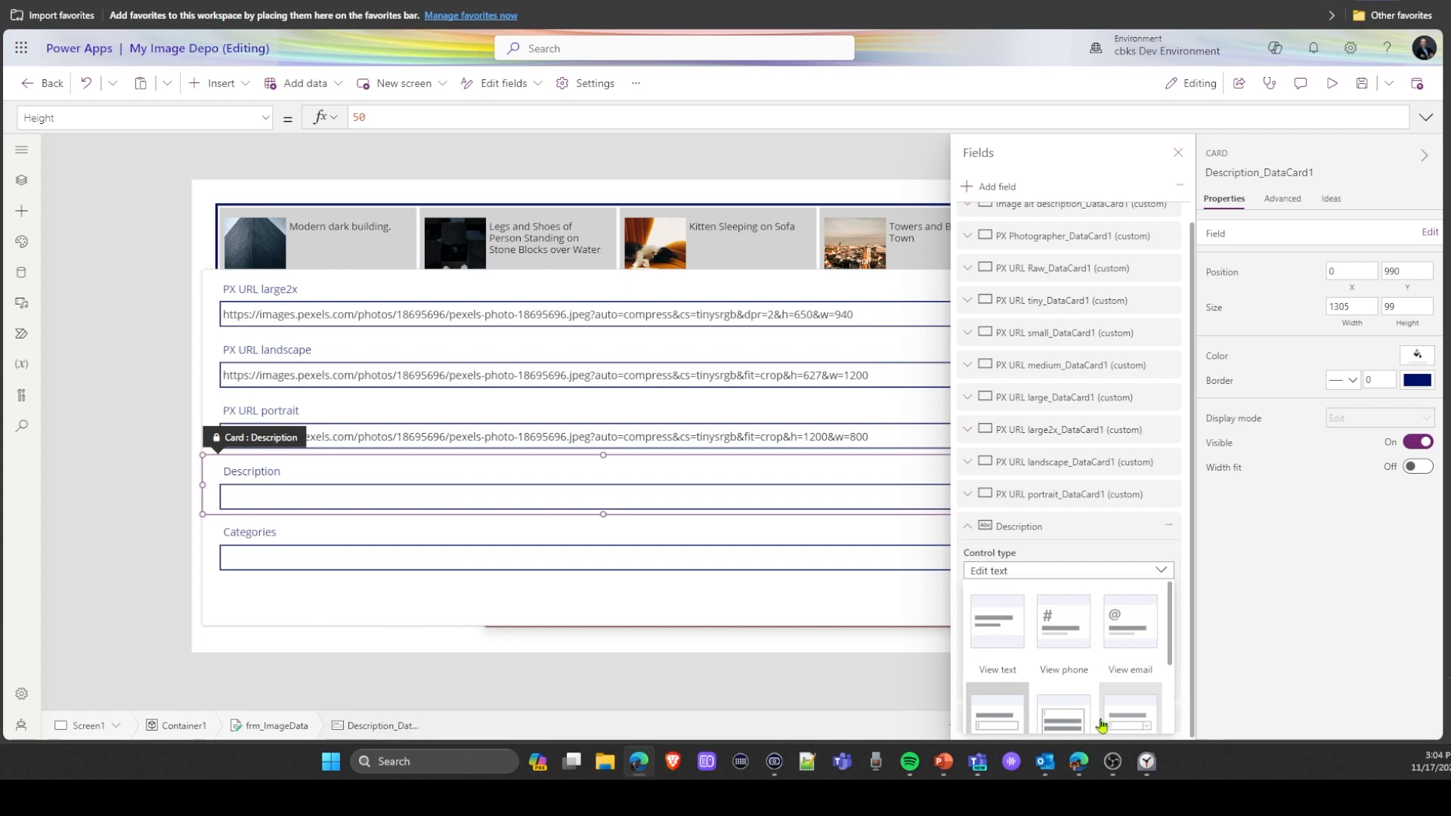
scroll(1092, 678, down, 1)
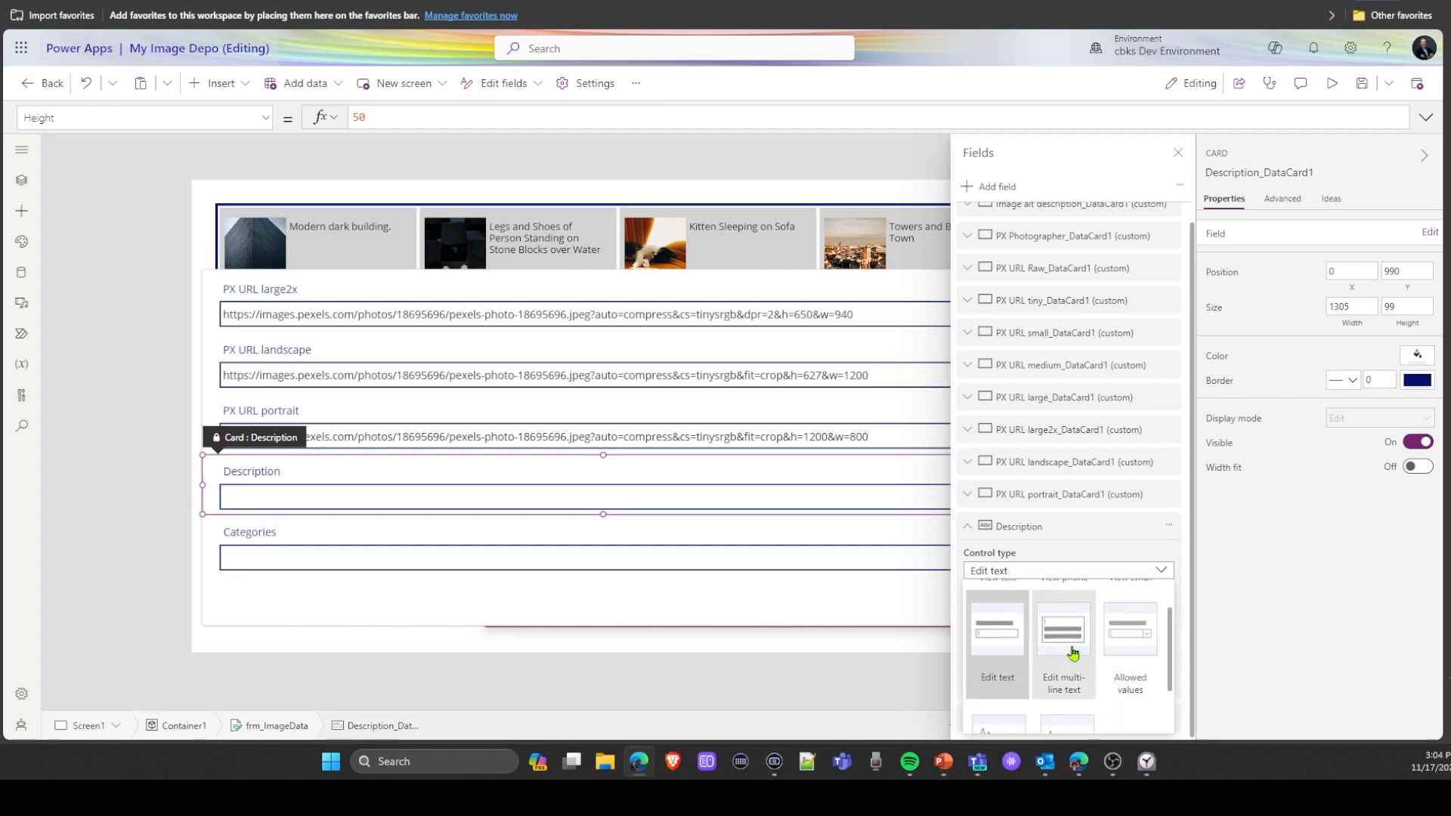
click(1070, 654)
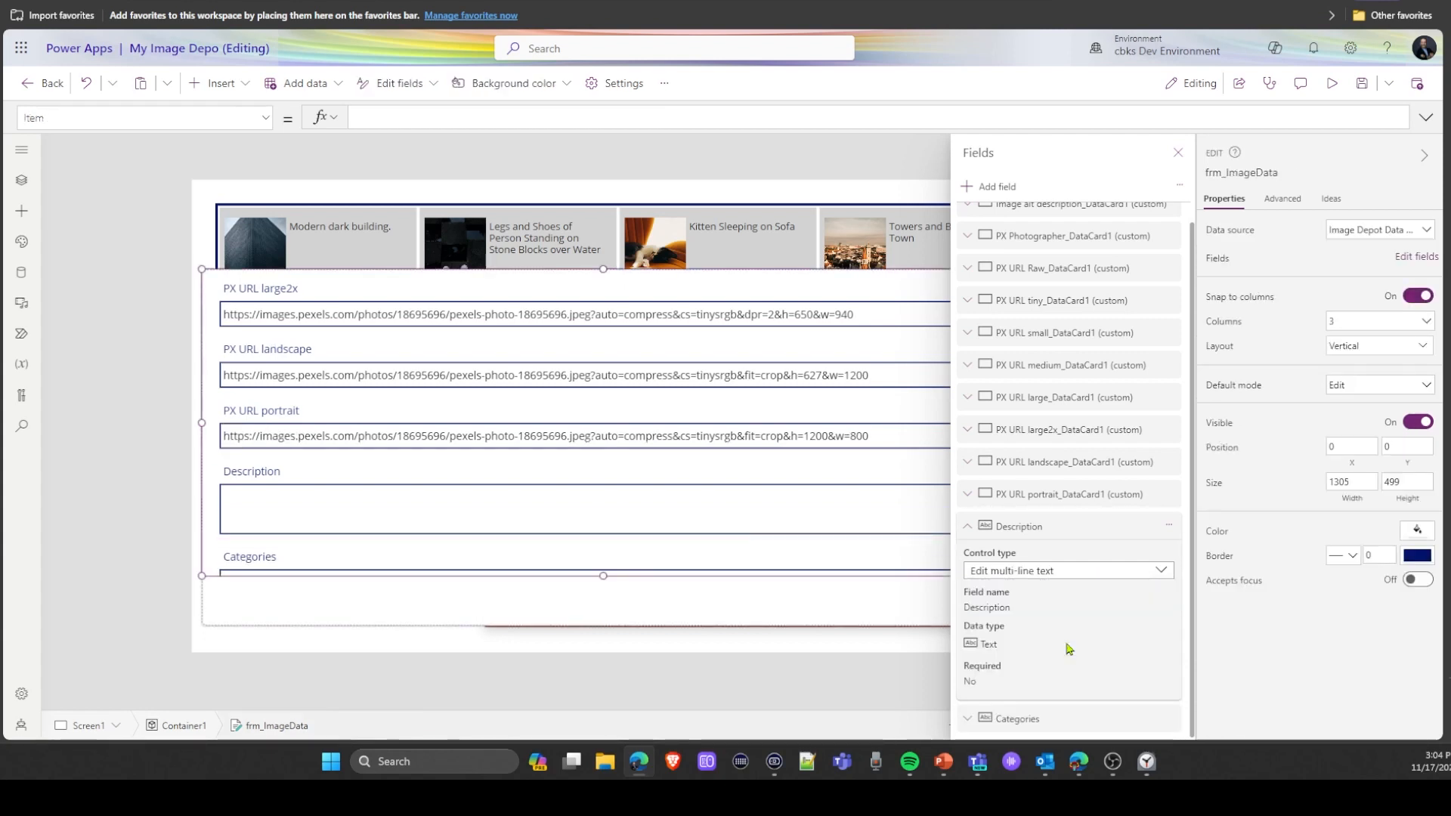
click(1178, 153)
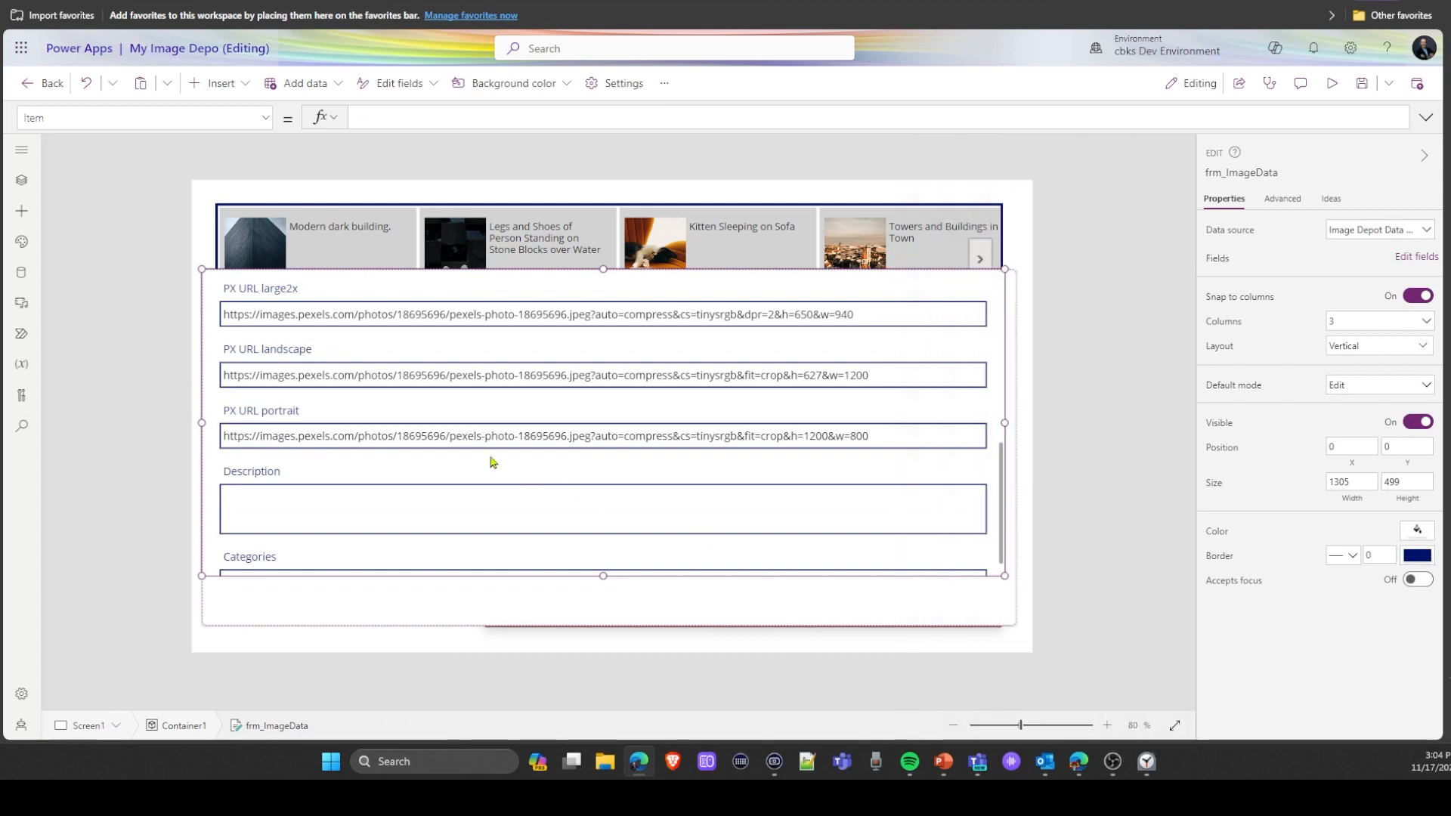
Change the control type of the form's Categories field to Allowed values.
scroll(492, 462, down, 1)
click(392, 568)
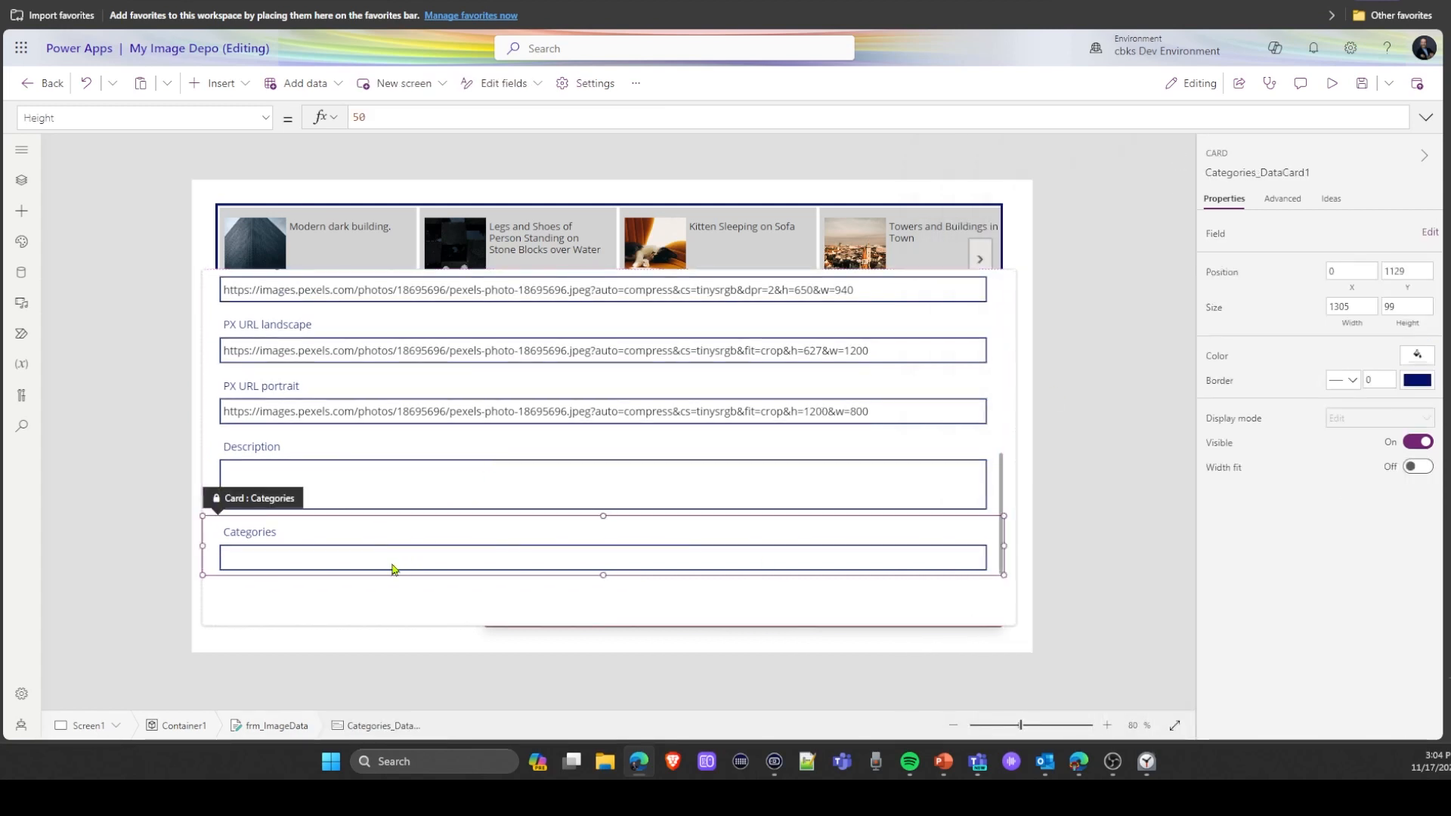
right_click(452, 534)
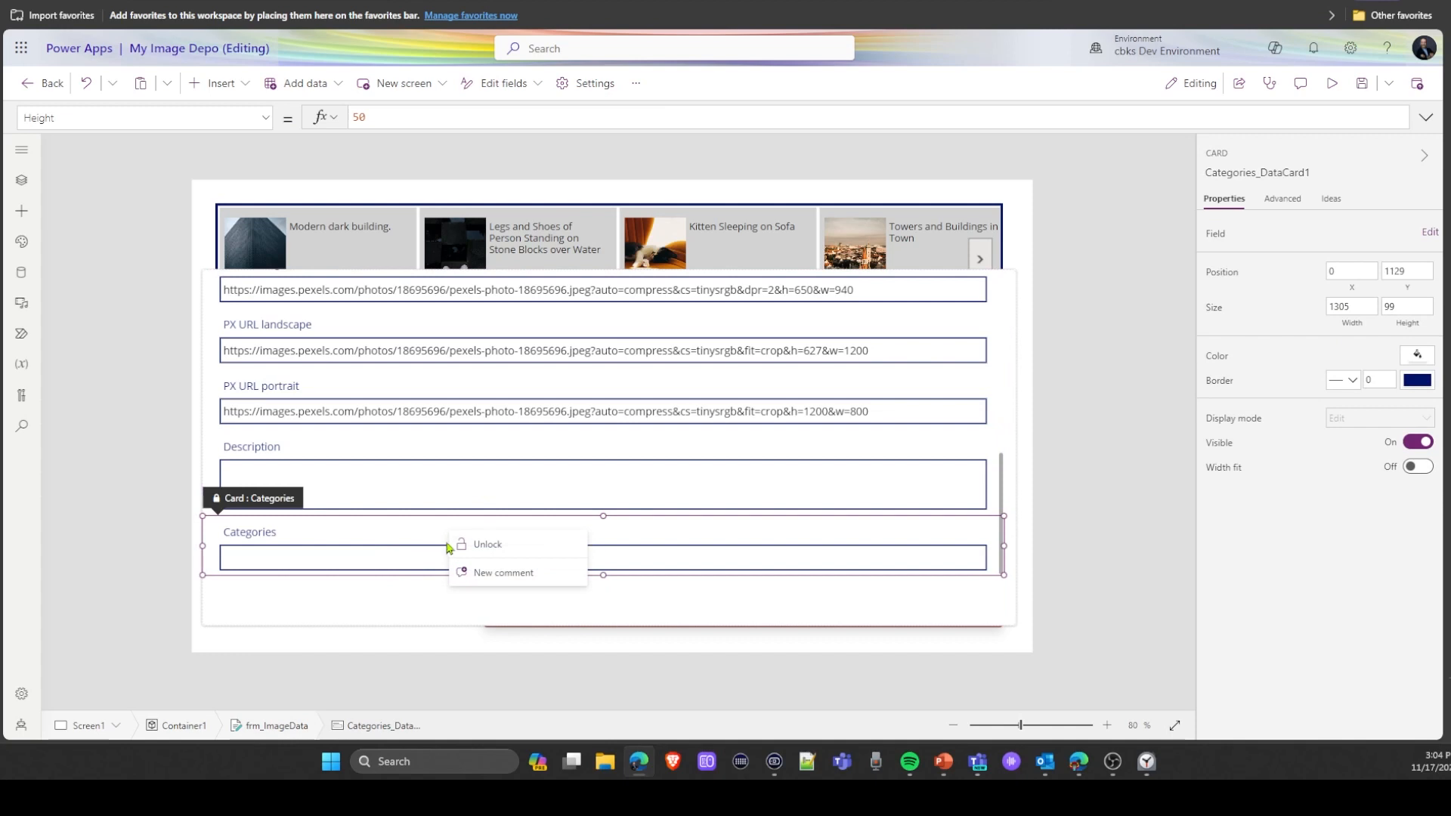
click(1431, 233)
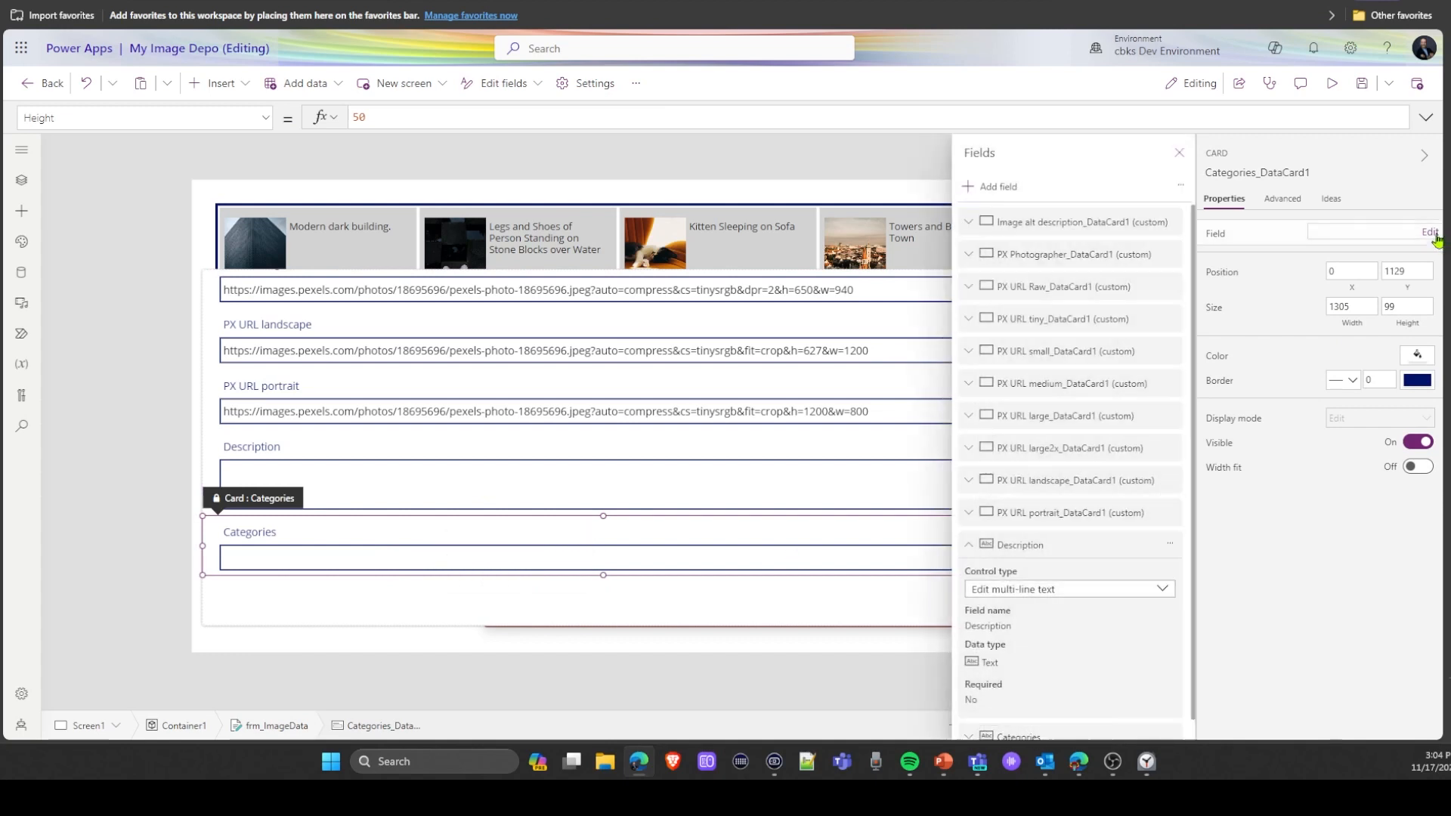
click(1041, 521)
click(989, 719)
scroll(1049, 618, down, 2)
click(1158, 602)
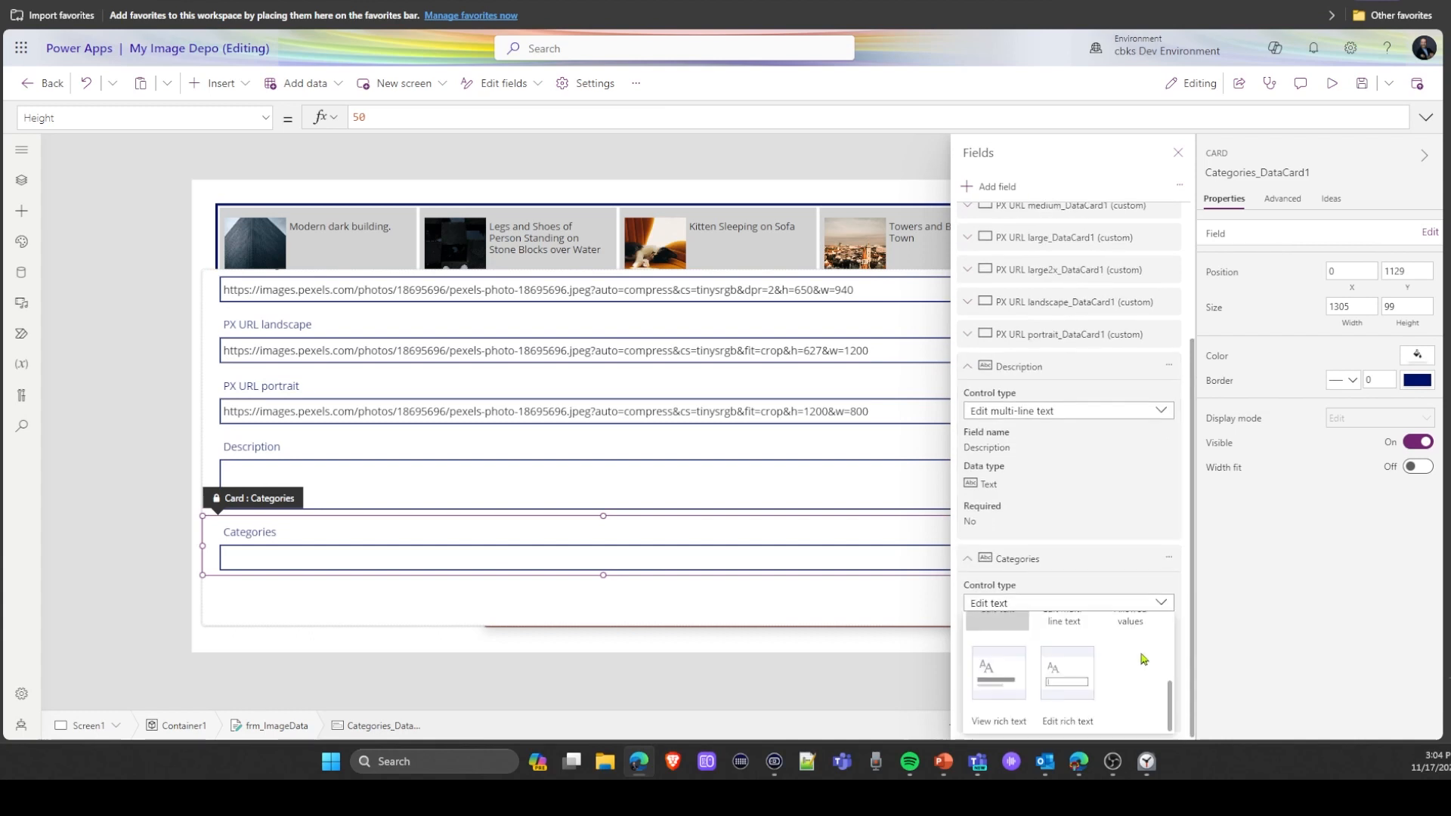
click(1142, 658)
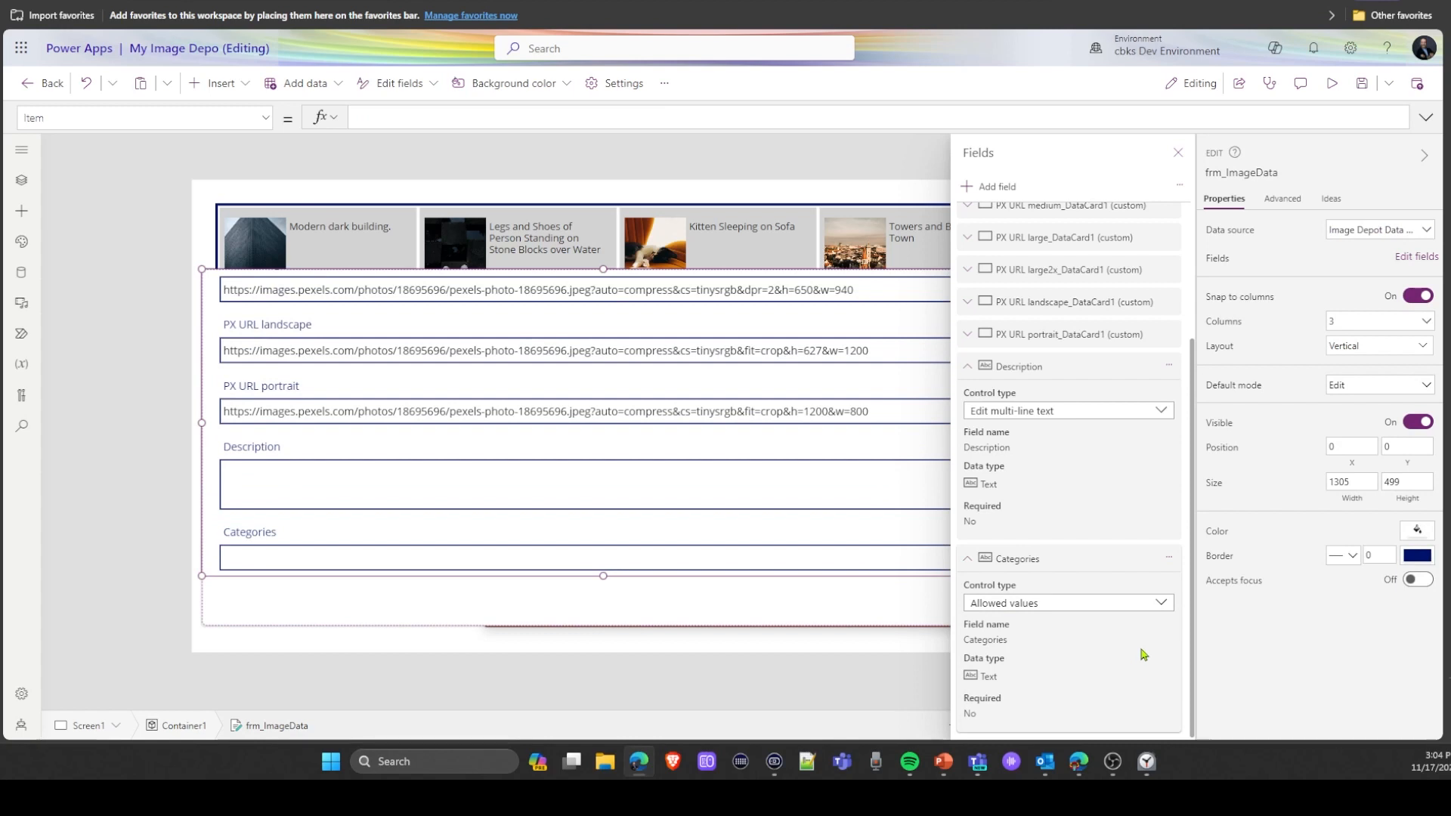
Unlock the Categories card and set its drop-down items to ["Buildings","People","Women in Tech","New Tech"].
click(755, 557)
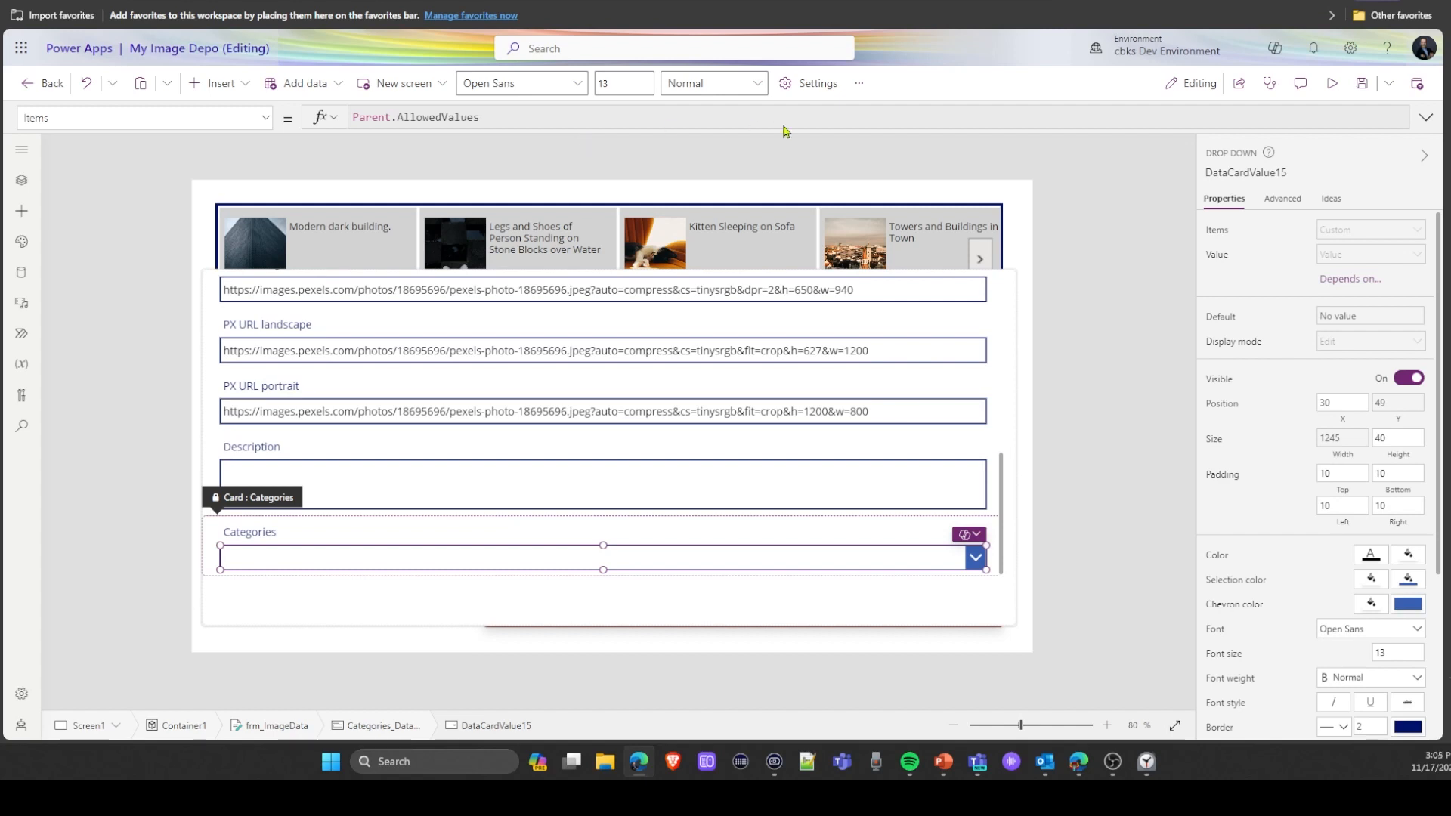
right_click(392, 541)
click(431, 550)
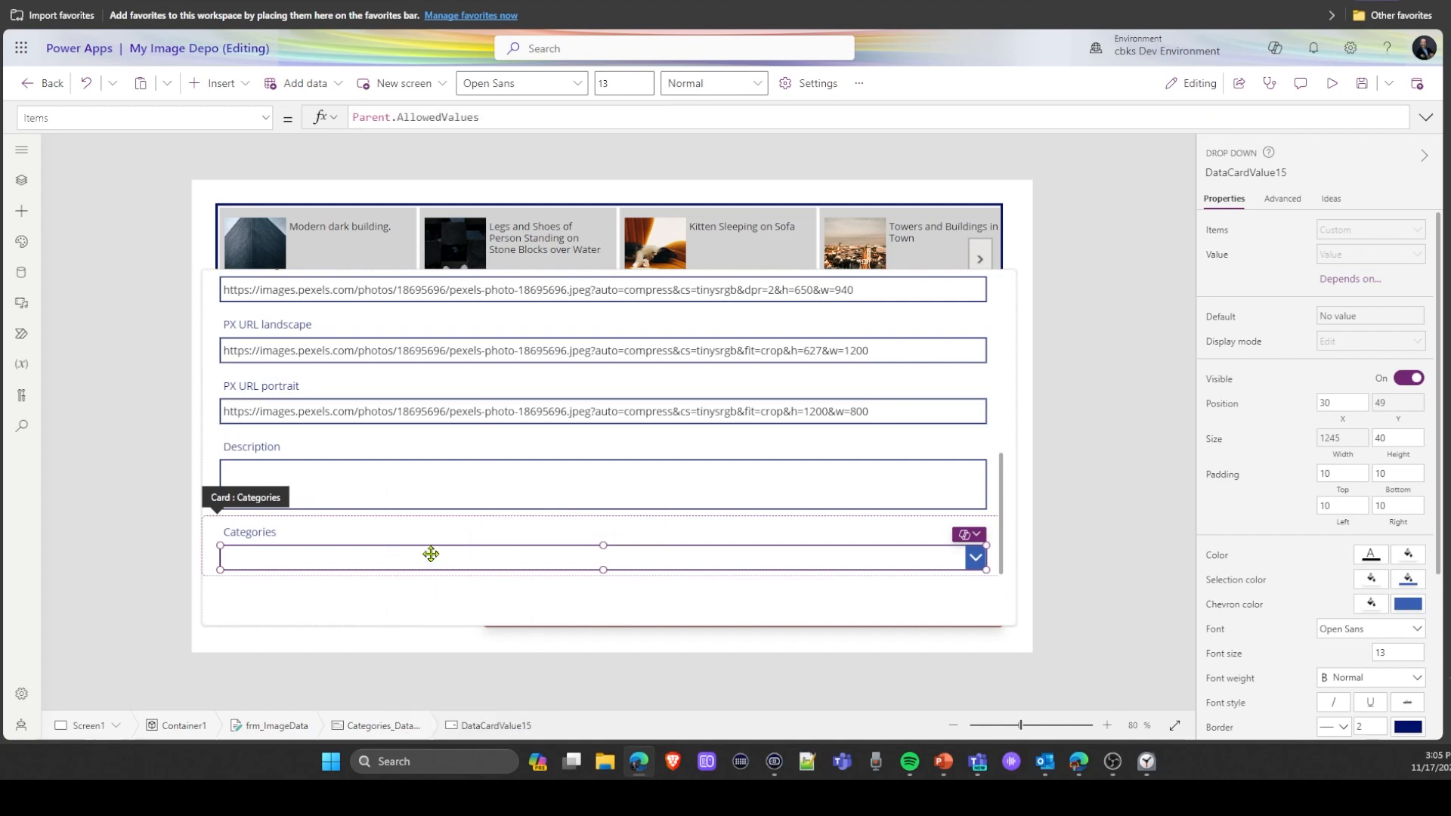
key(ctrl+shift+Left)
key(ctrl+shift+Left)
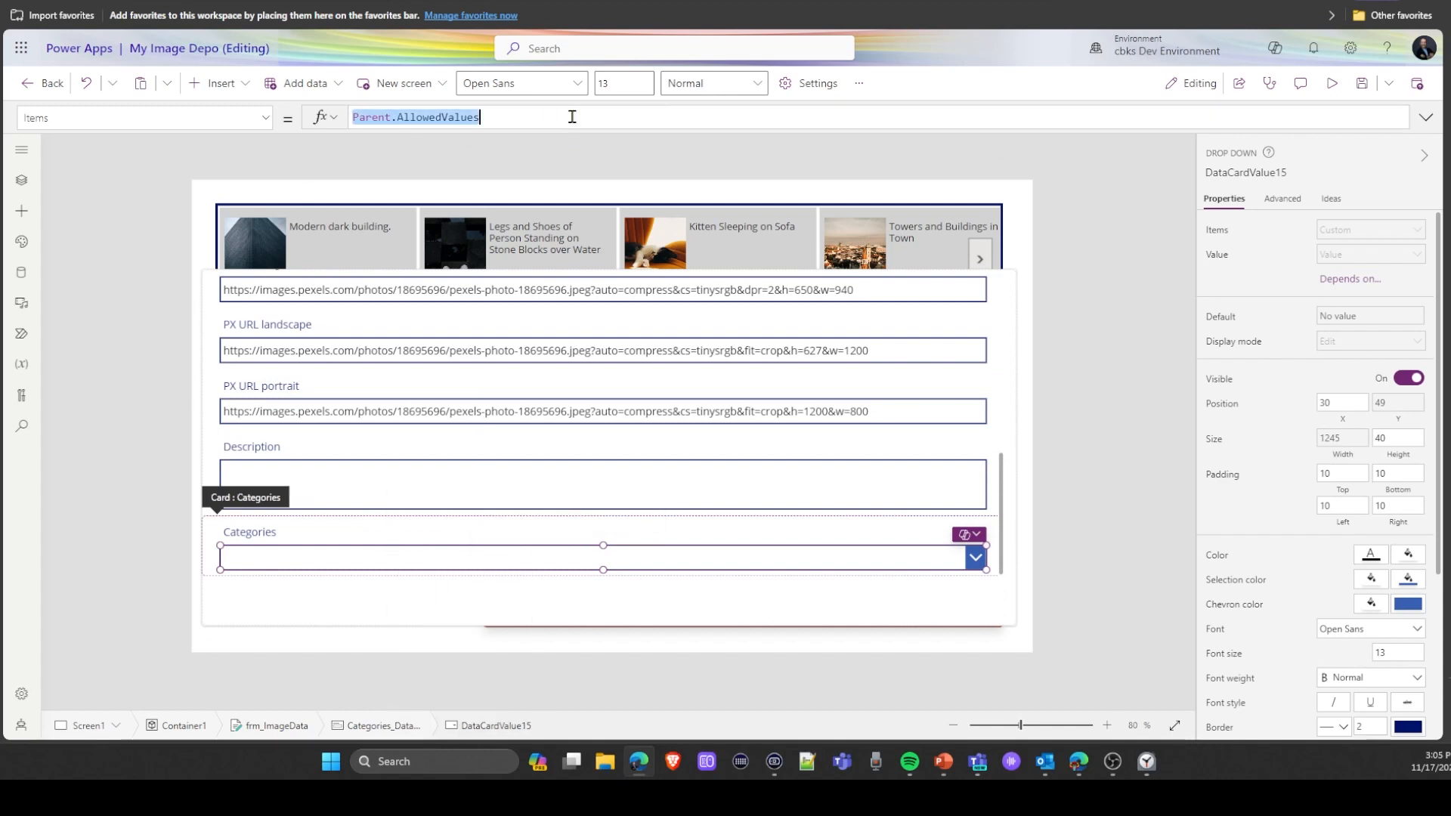
key(BackSpace)
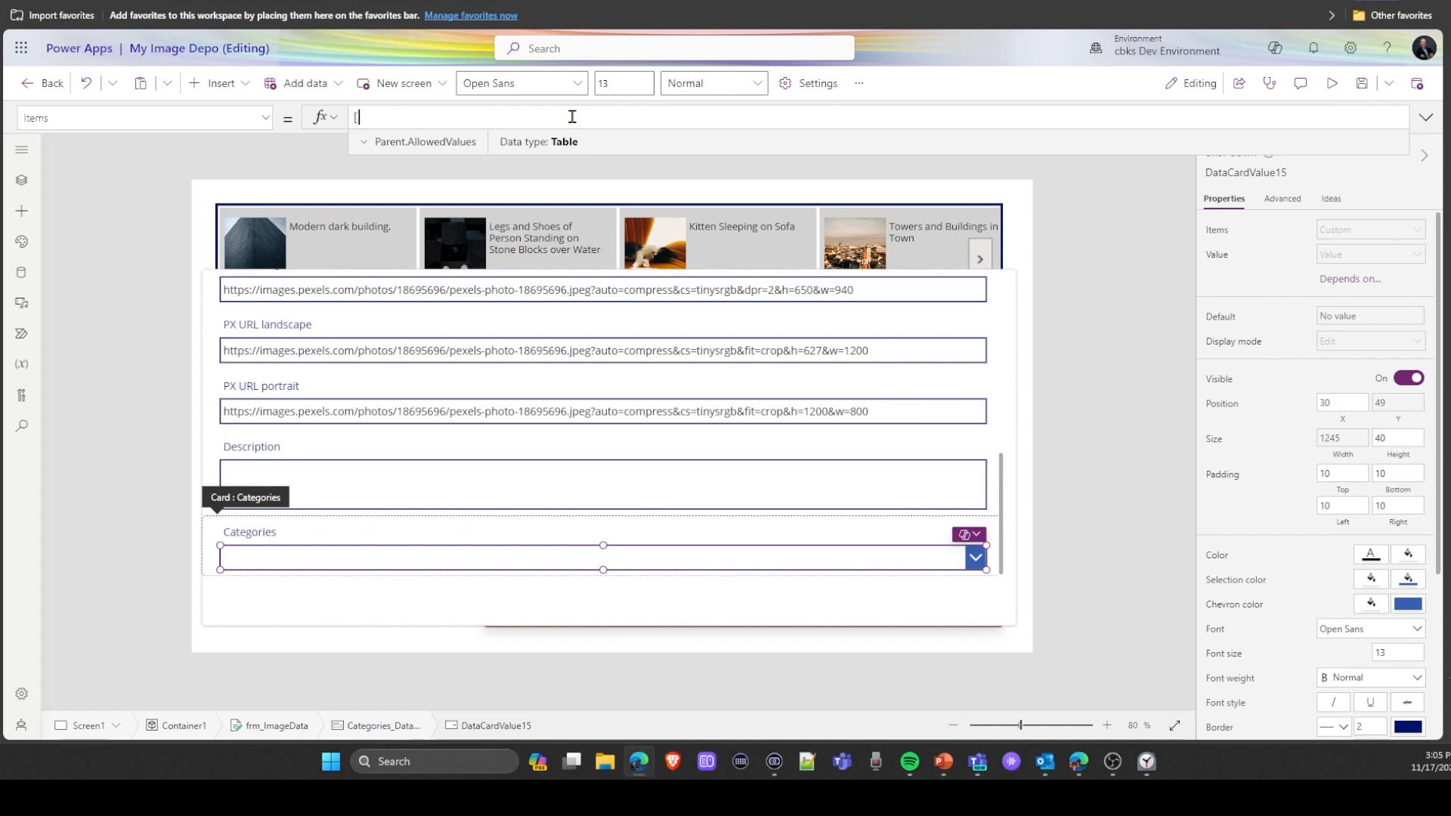
text(["Buildings","People","Women in Tech"])
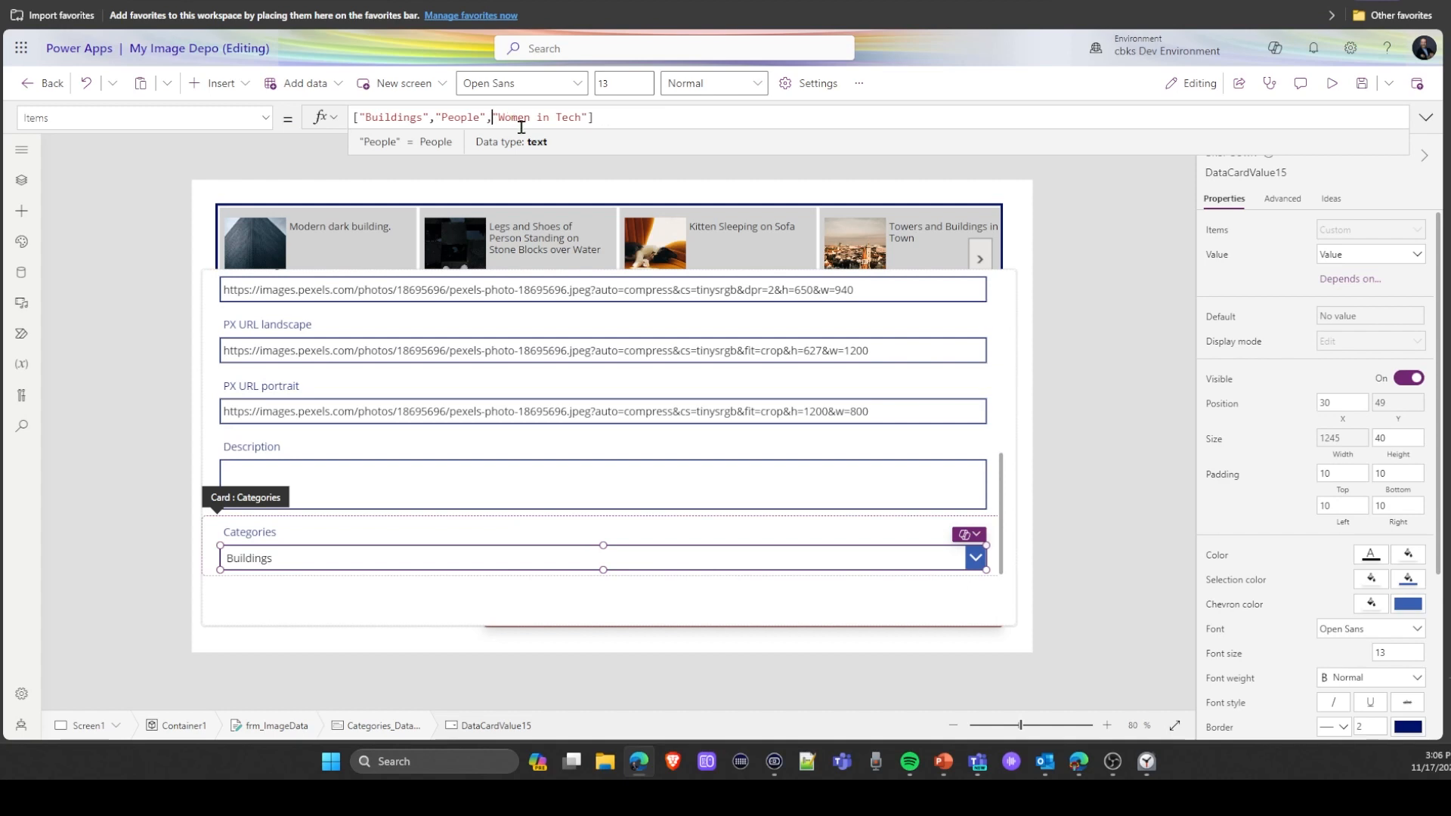
click(589, 118)
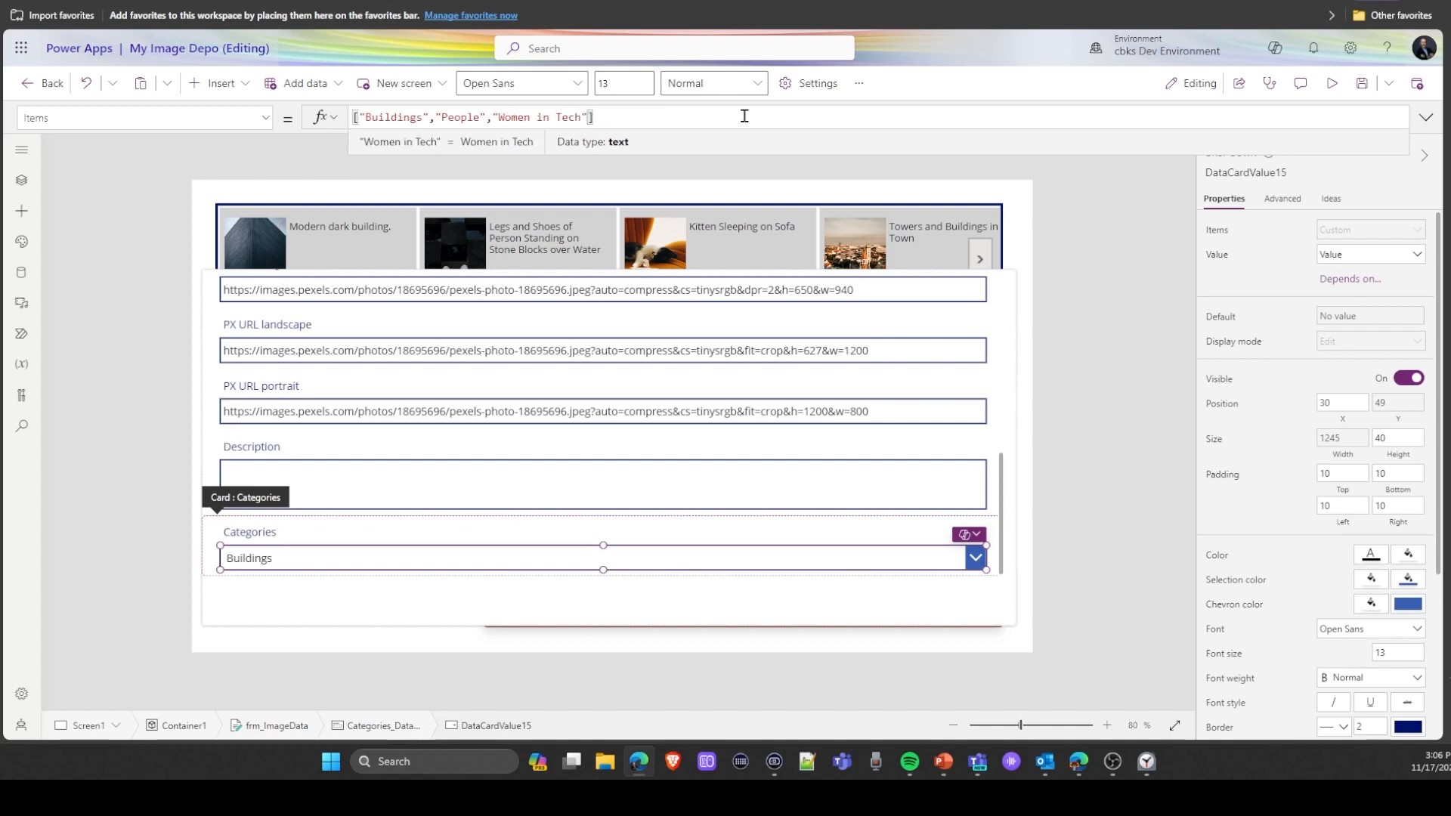
text(")
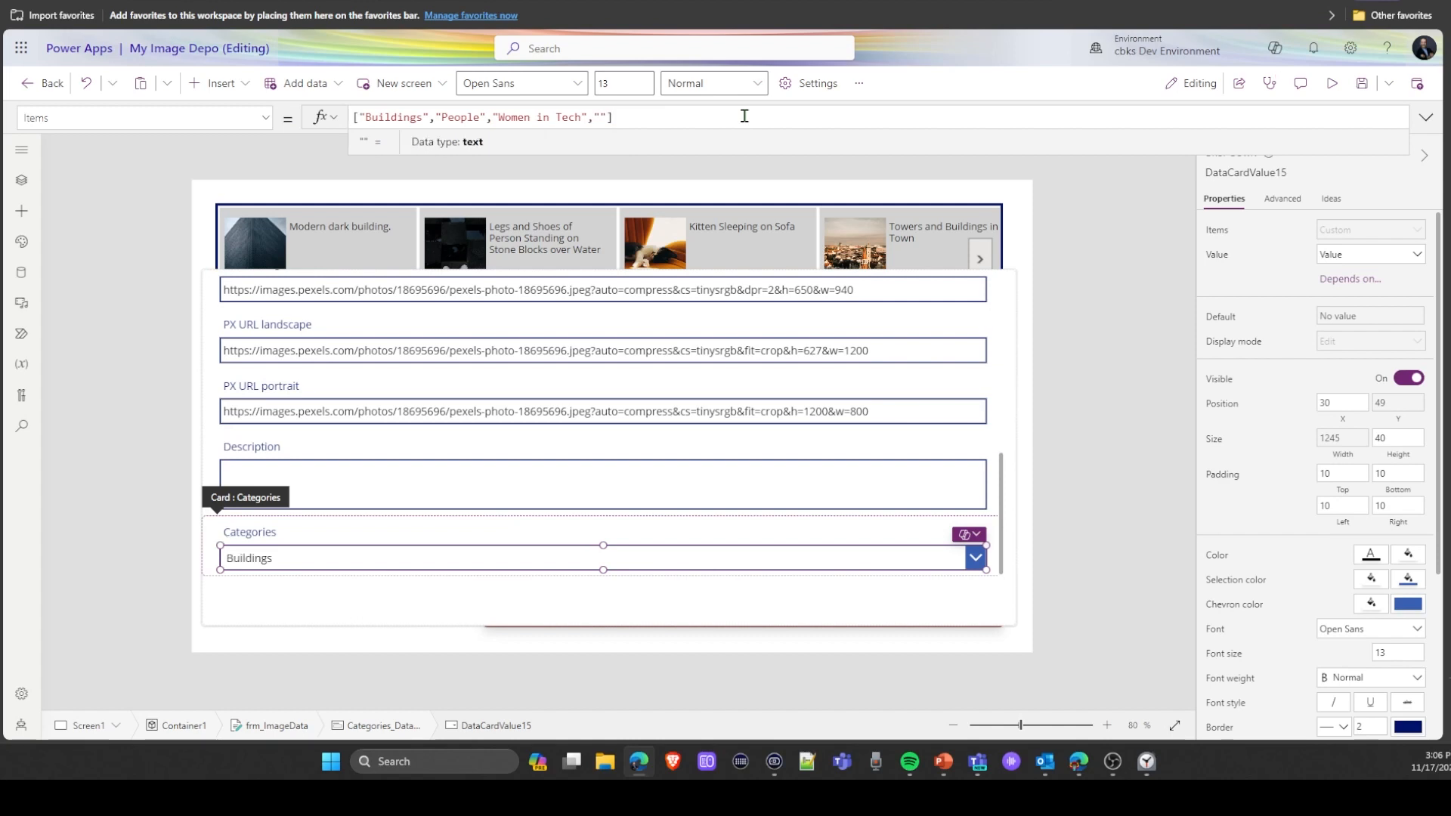
text(New Tech)
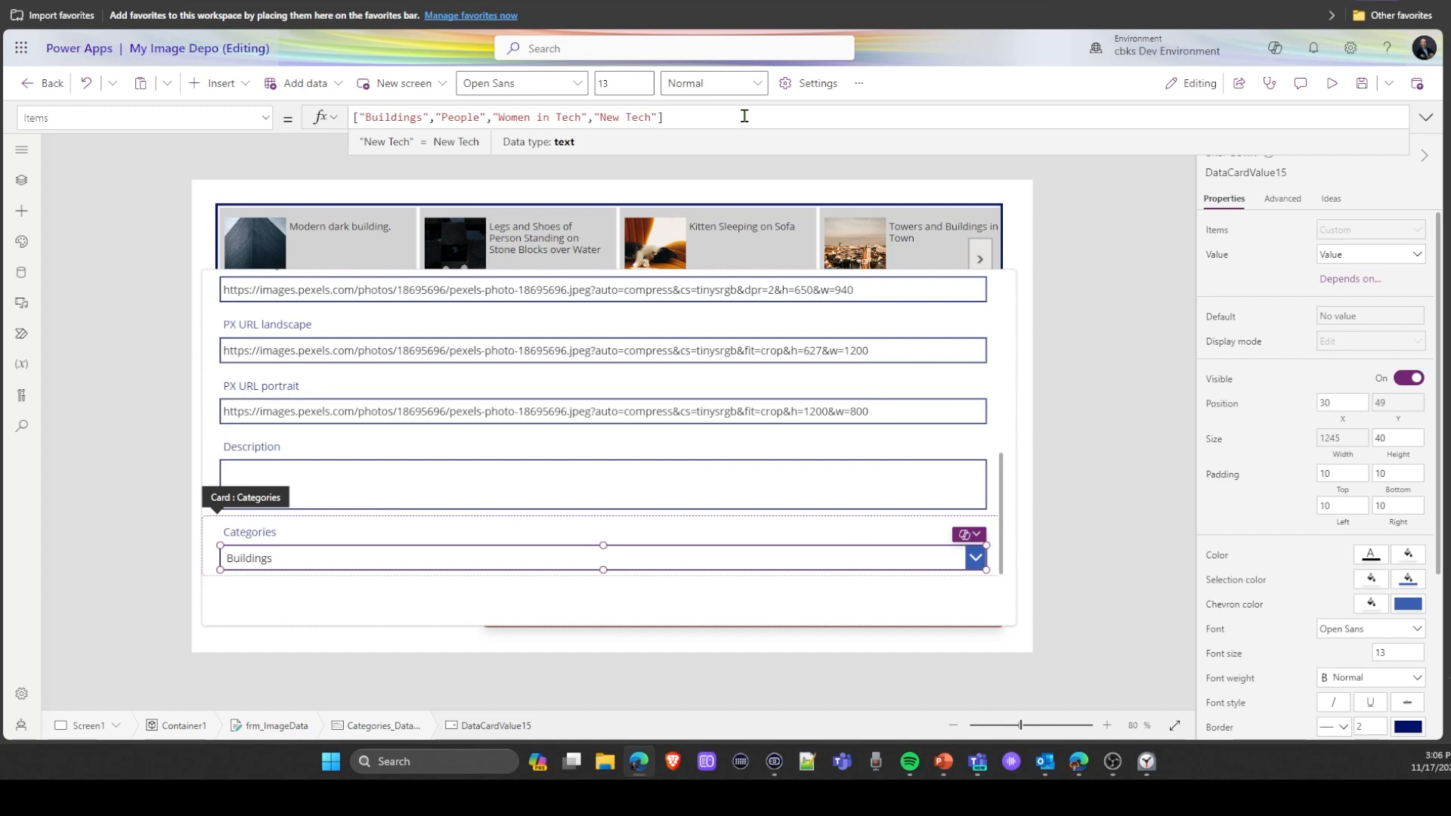
click(800, 157)
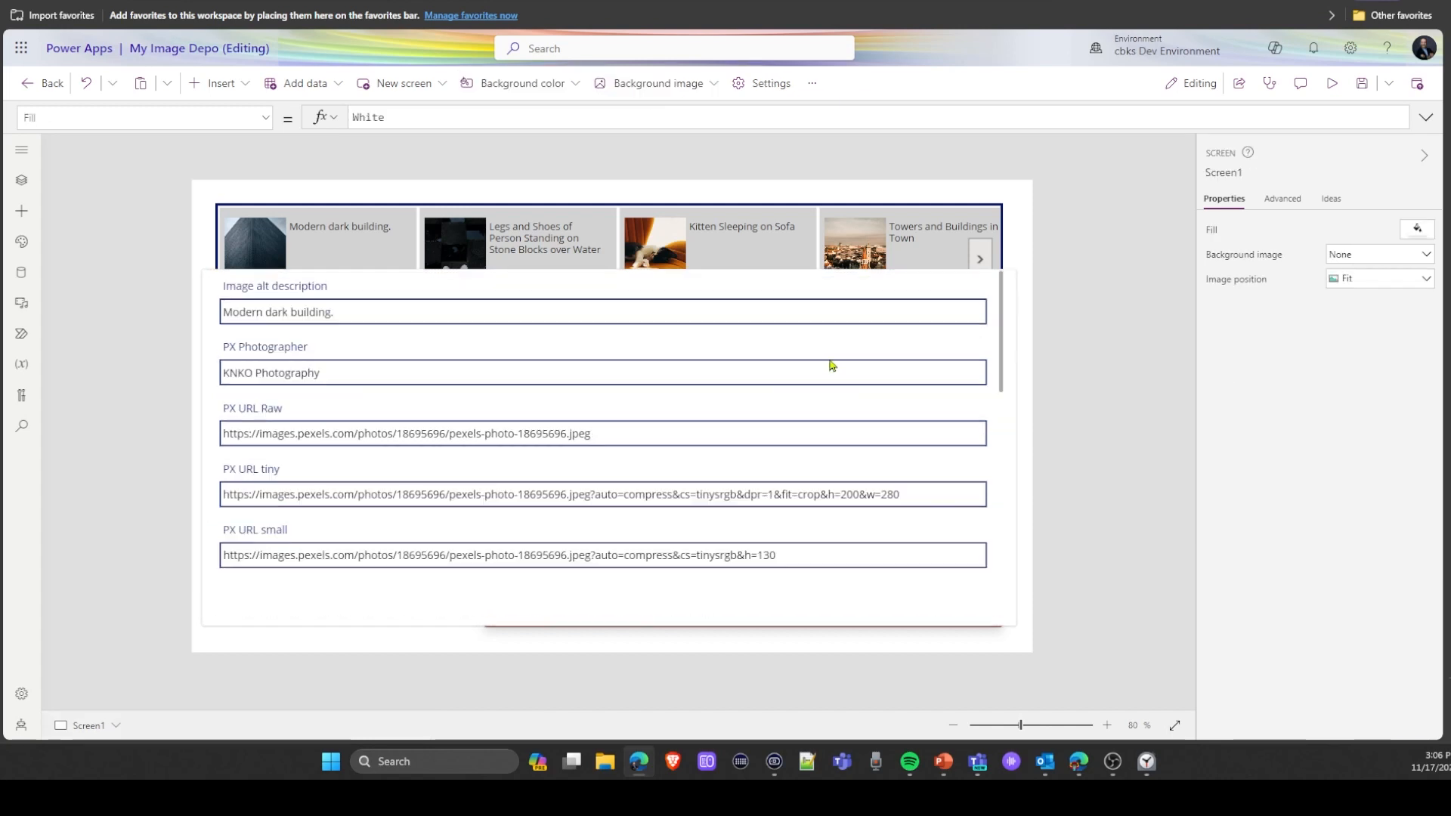
Reorder the form's fields so Description and Categories come directly after PX Photographer and before PX URL Raw.
click(868, 296)
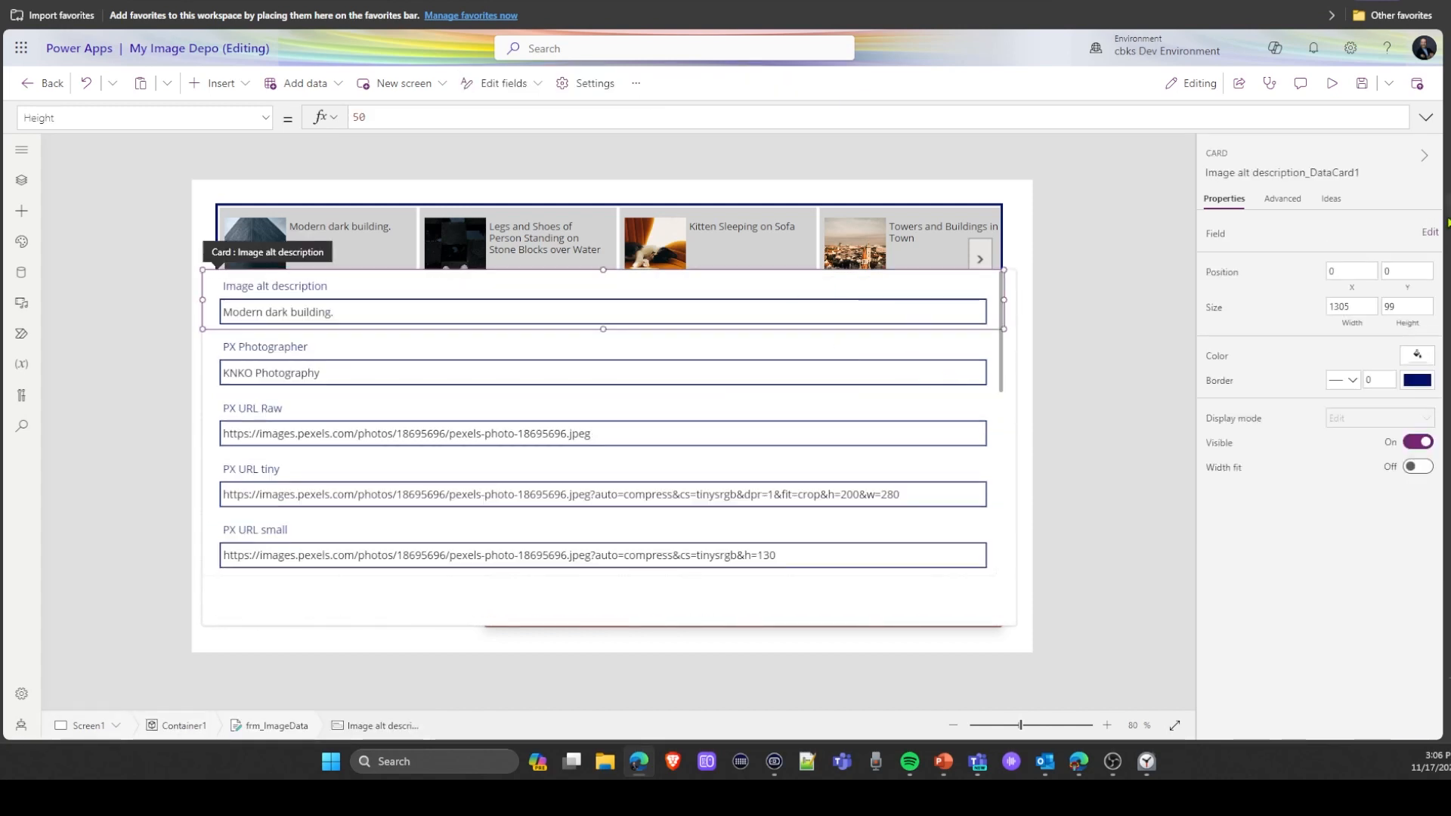
click(1429, 231)
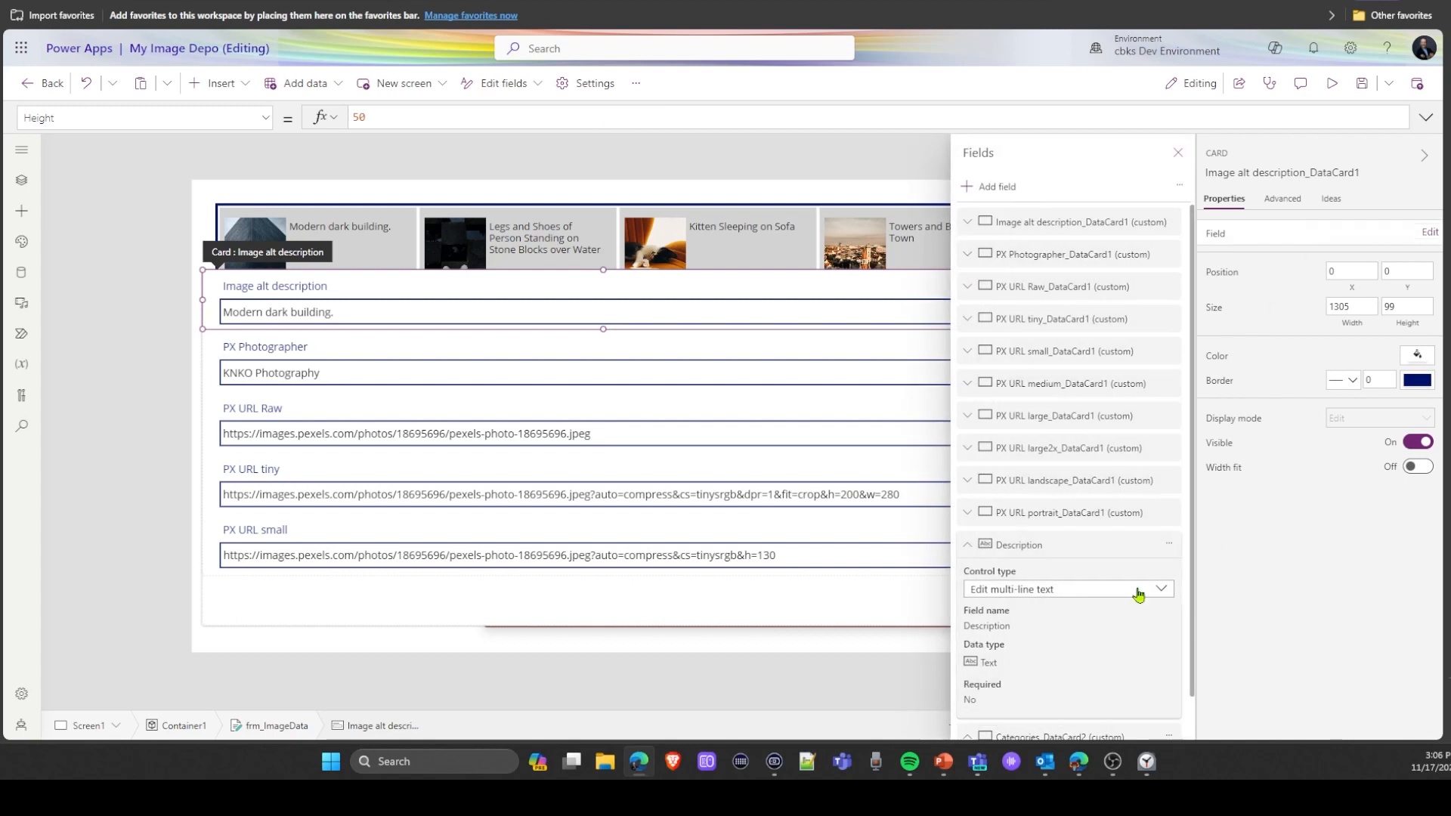
click(968, 550)
click(967, 578)
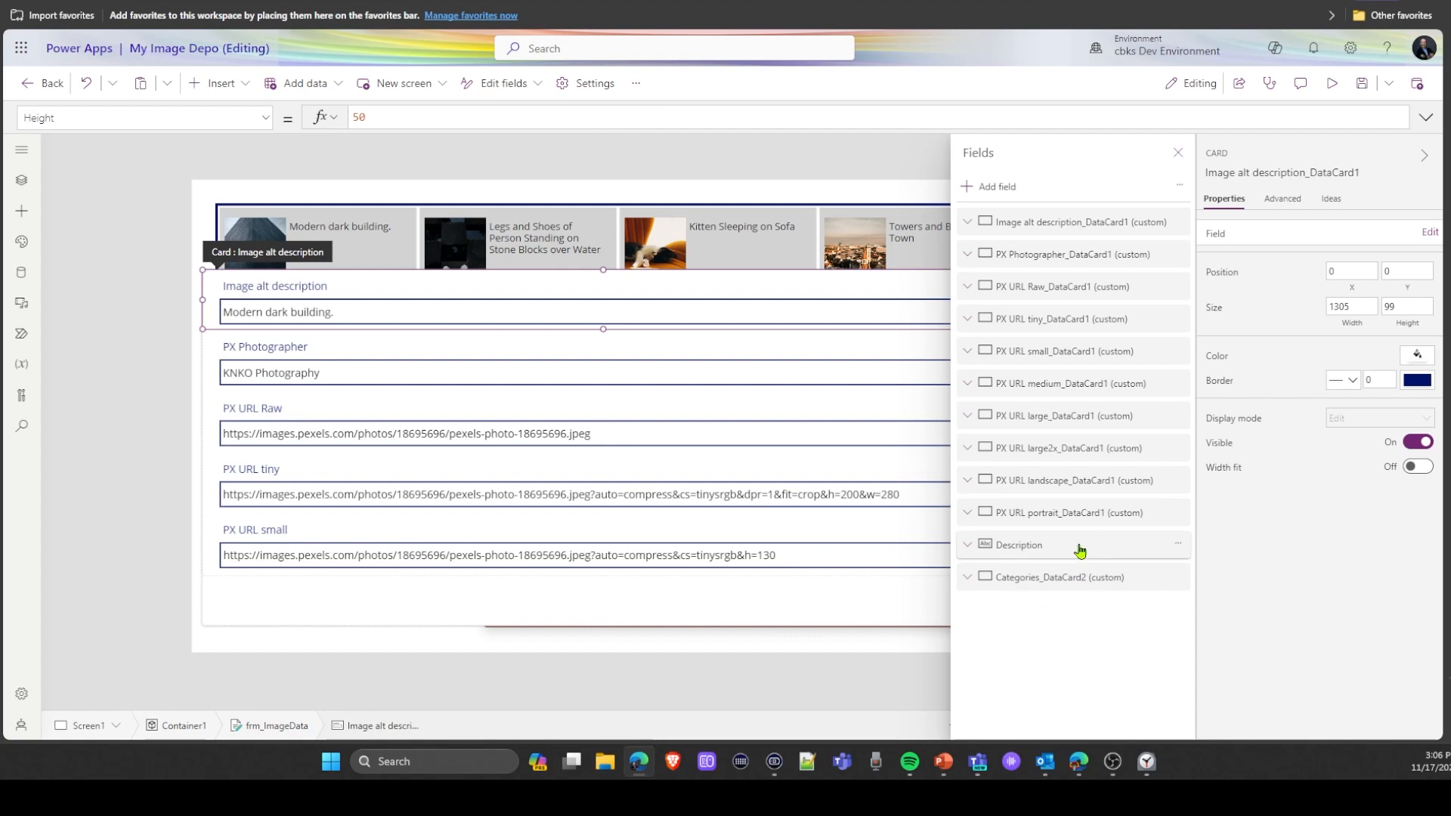
drag(1080, 551, 1119, 275)
drag(1058, 592, 1042, 312)
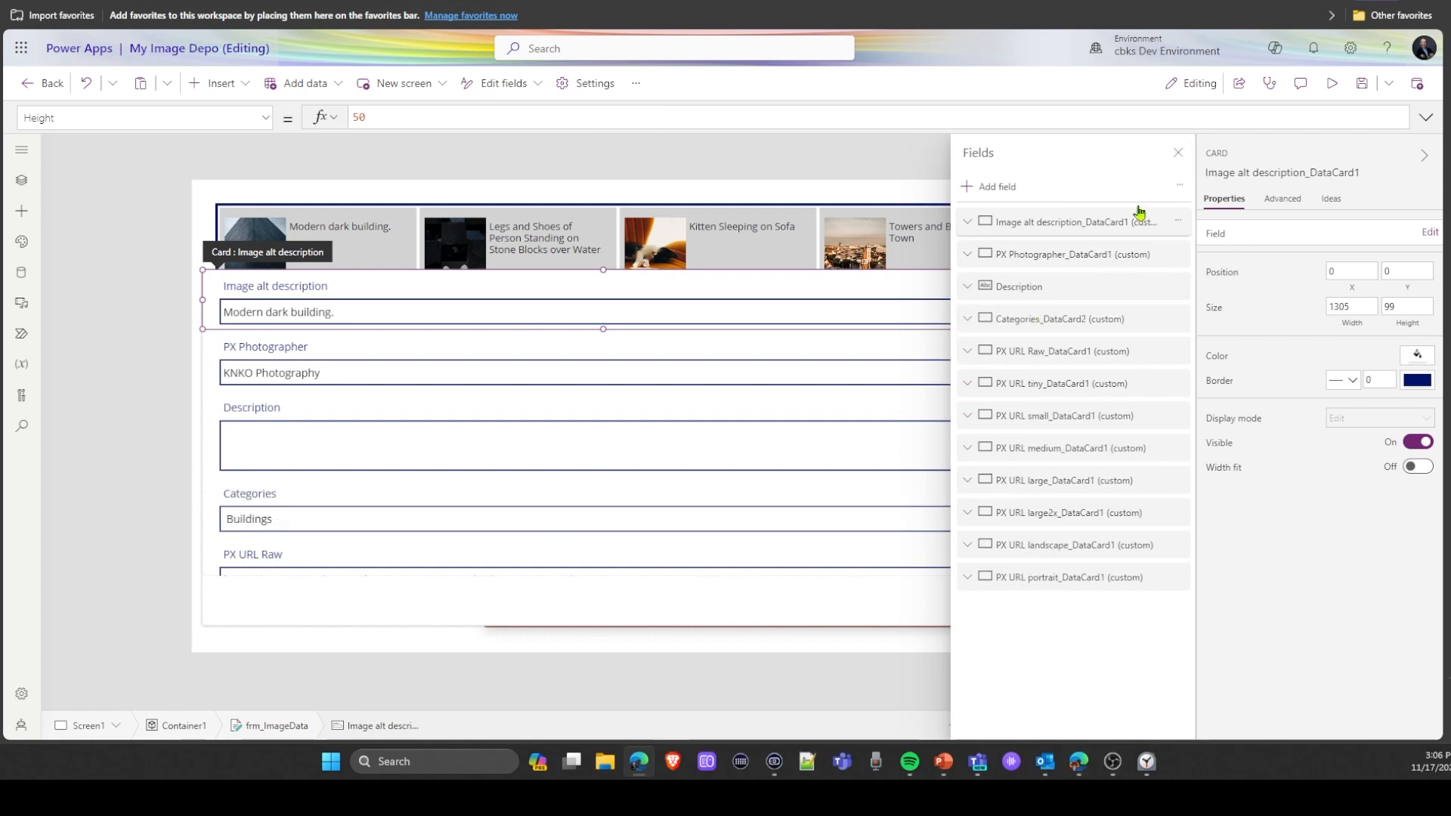
click(1178, 152)
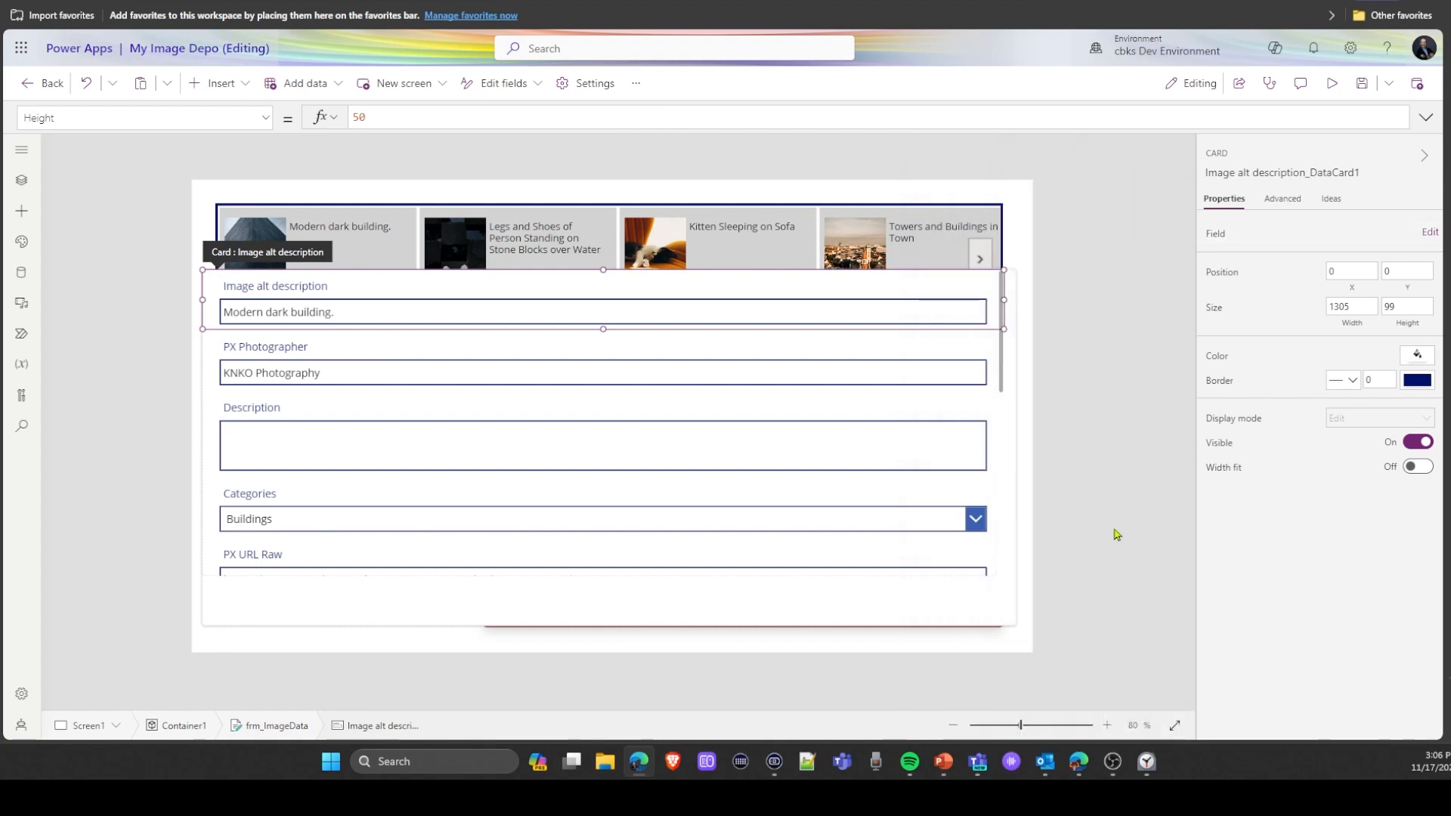
Set the frm_ImageData form's layout to 4 columns.
click(273, 726)
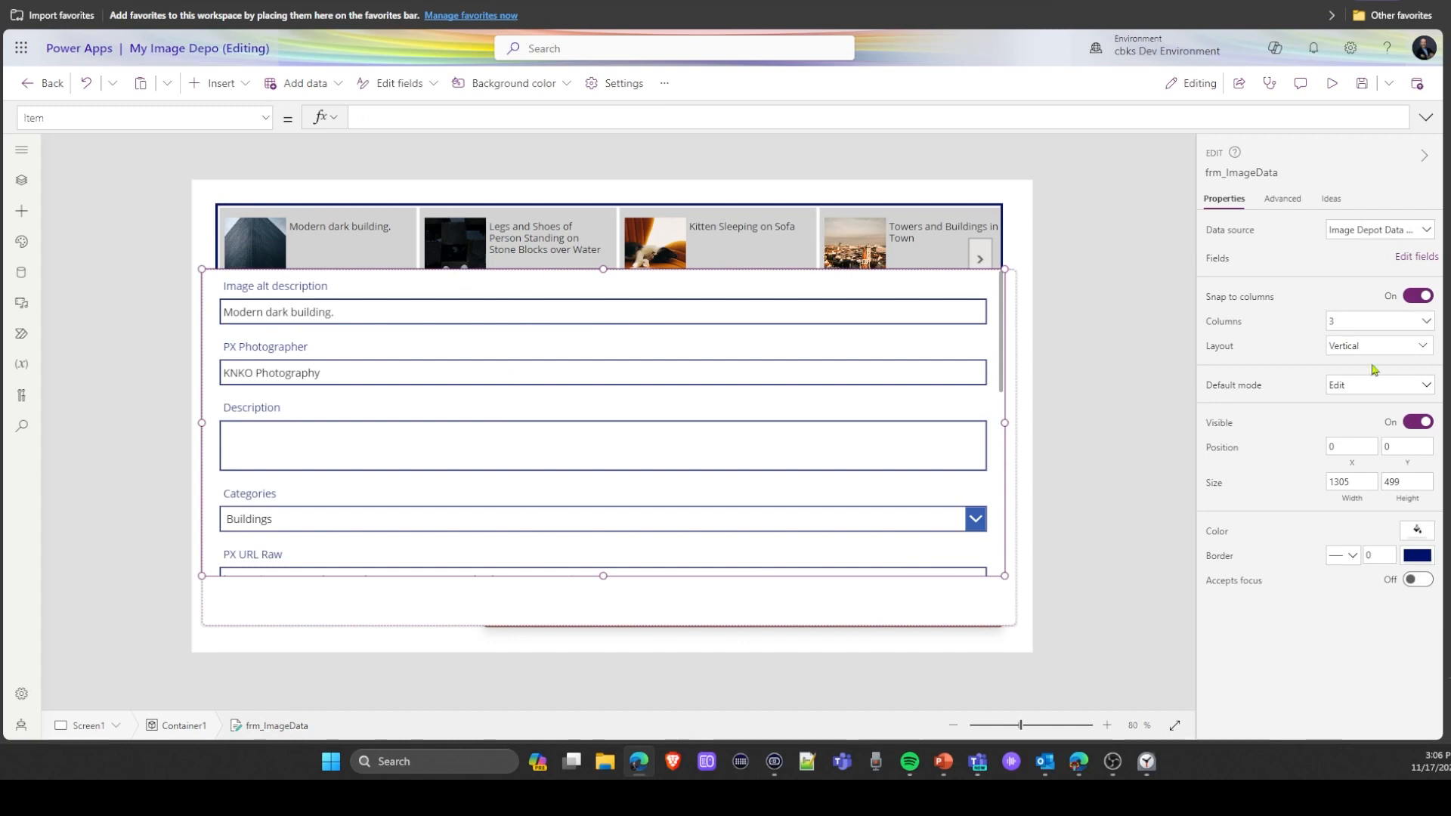
click(1424, 322)
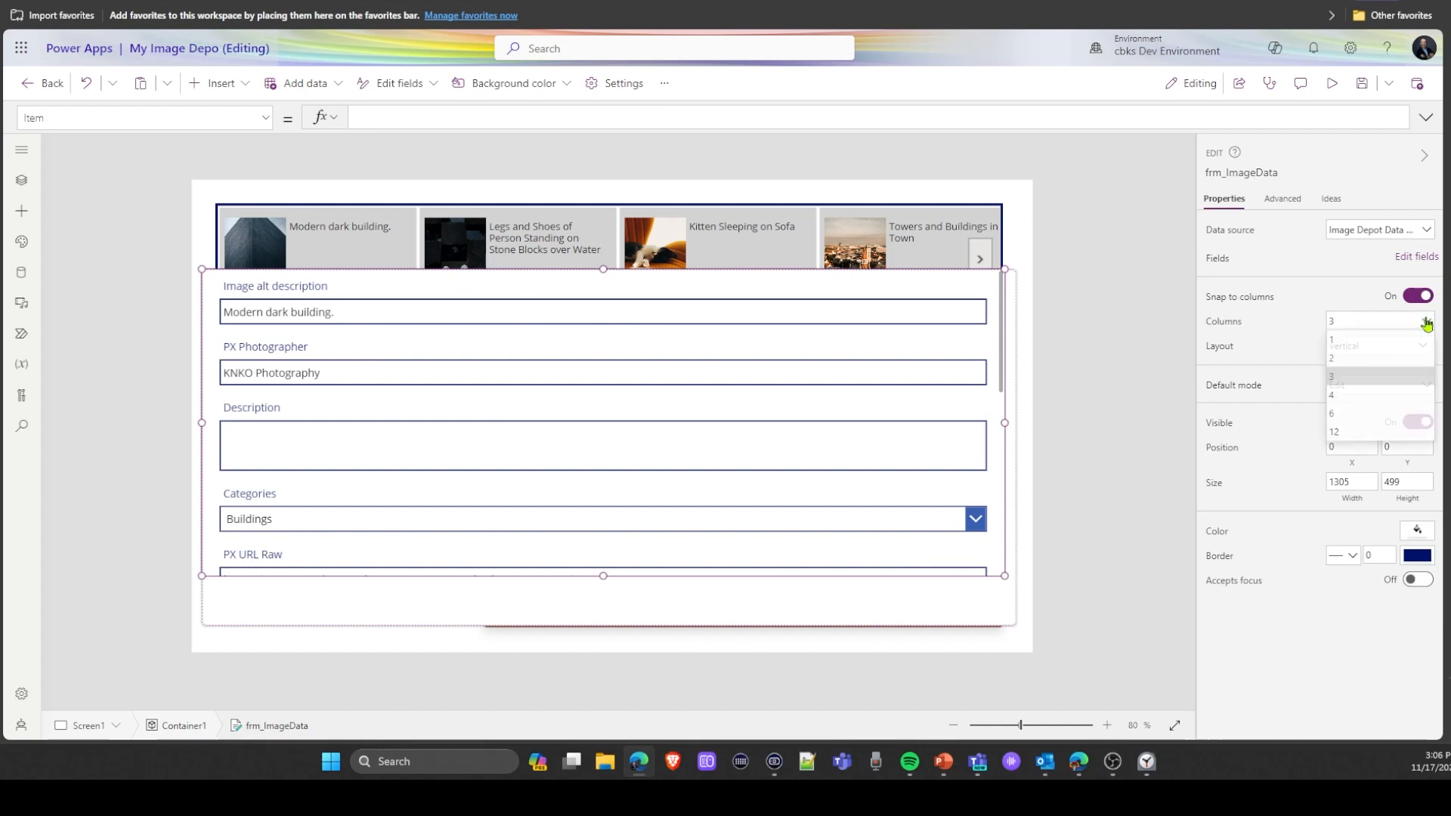
click(1380, 398)
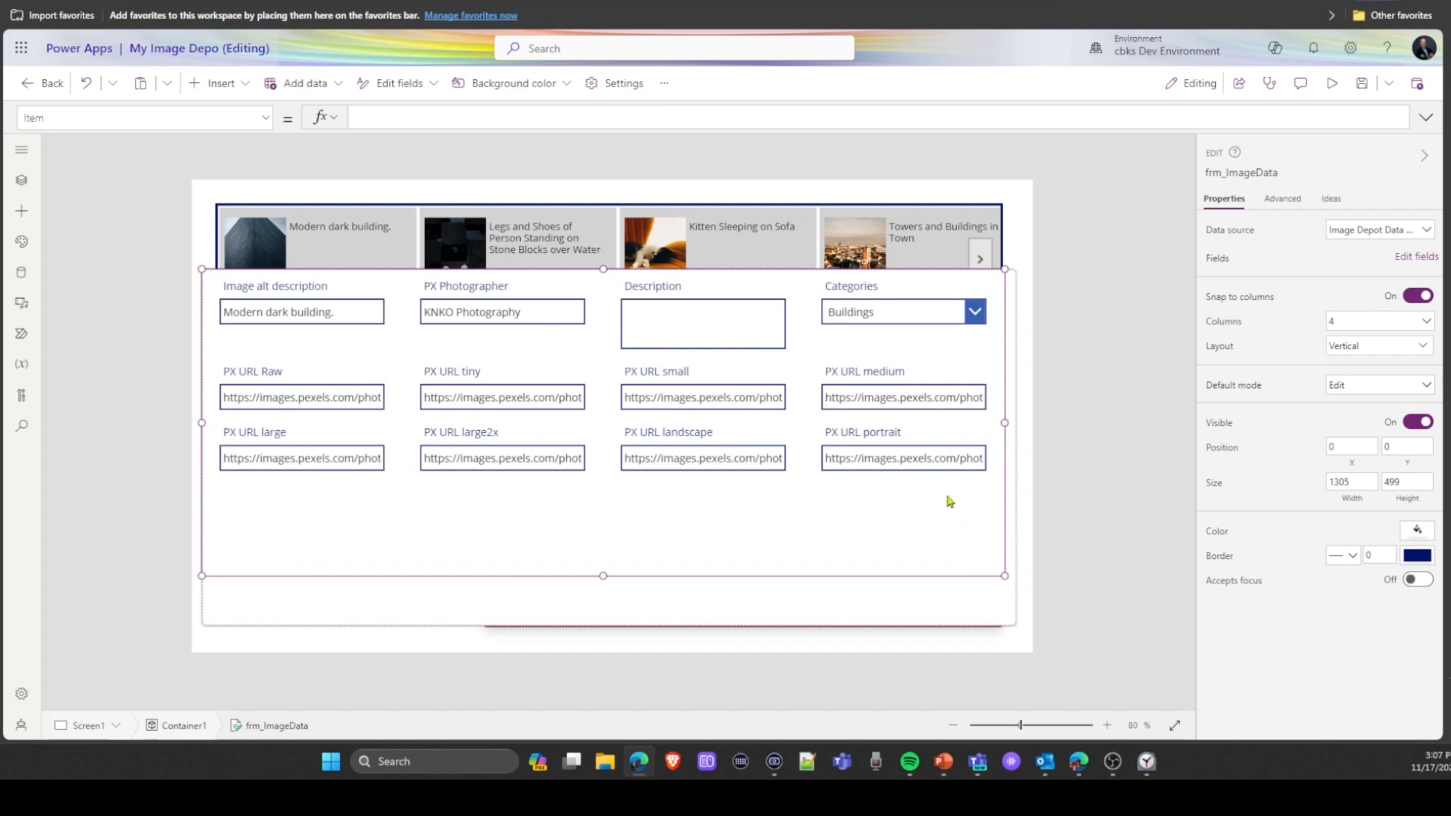
Hide all the PX URL cards of the frm_ImageData form, from PX URL Raw through PX URL portrait.
click(318, 379)
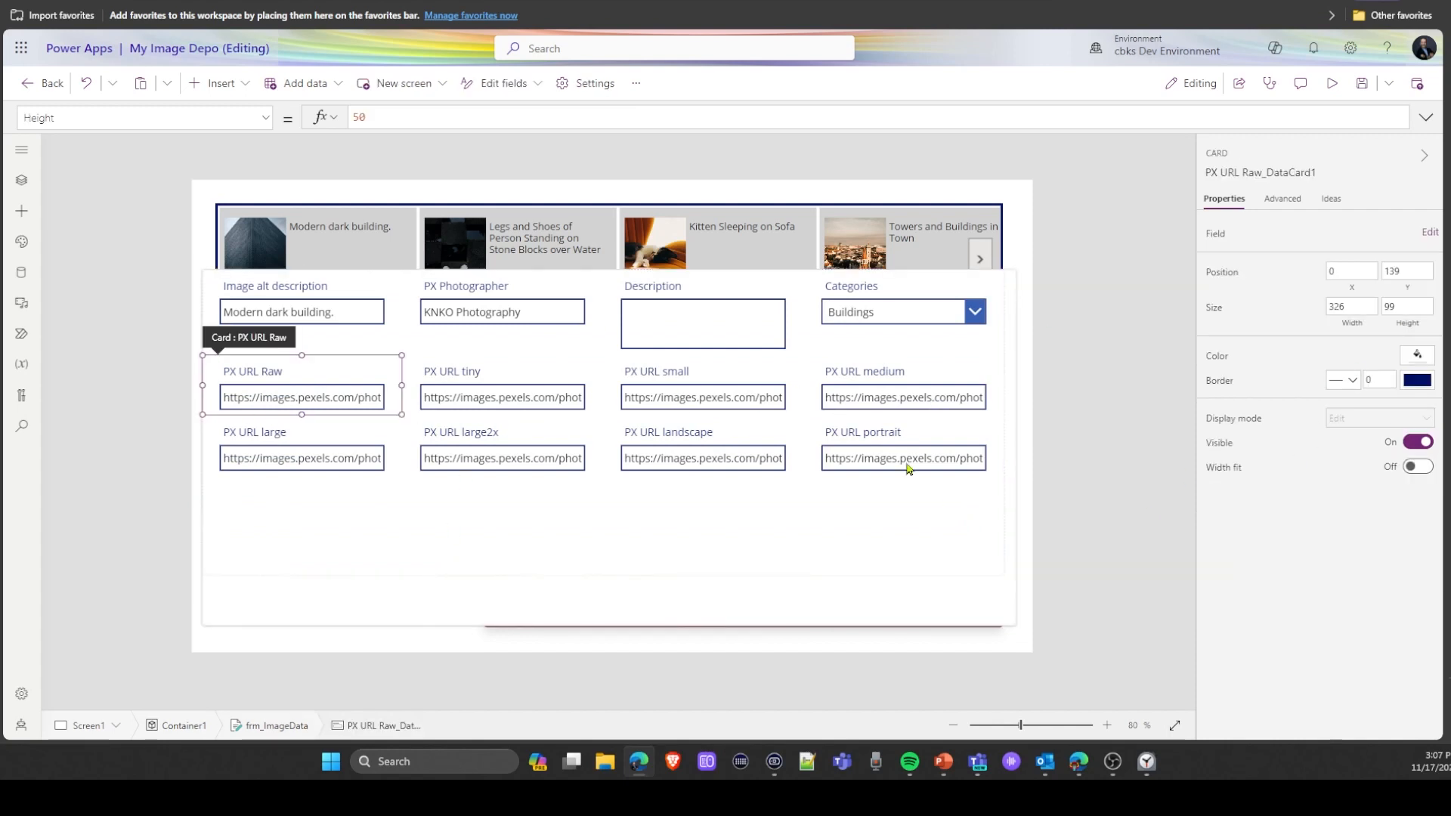
click(1421, 446)
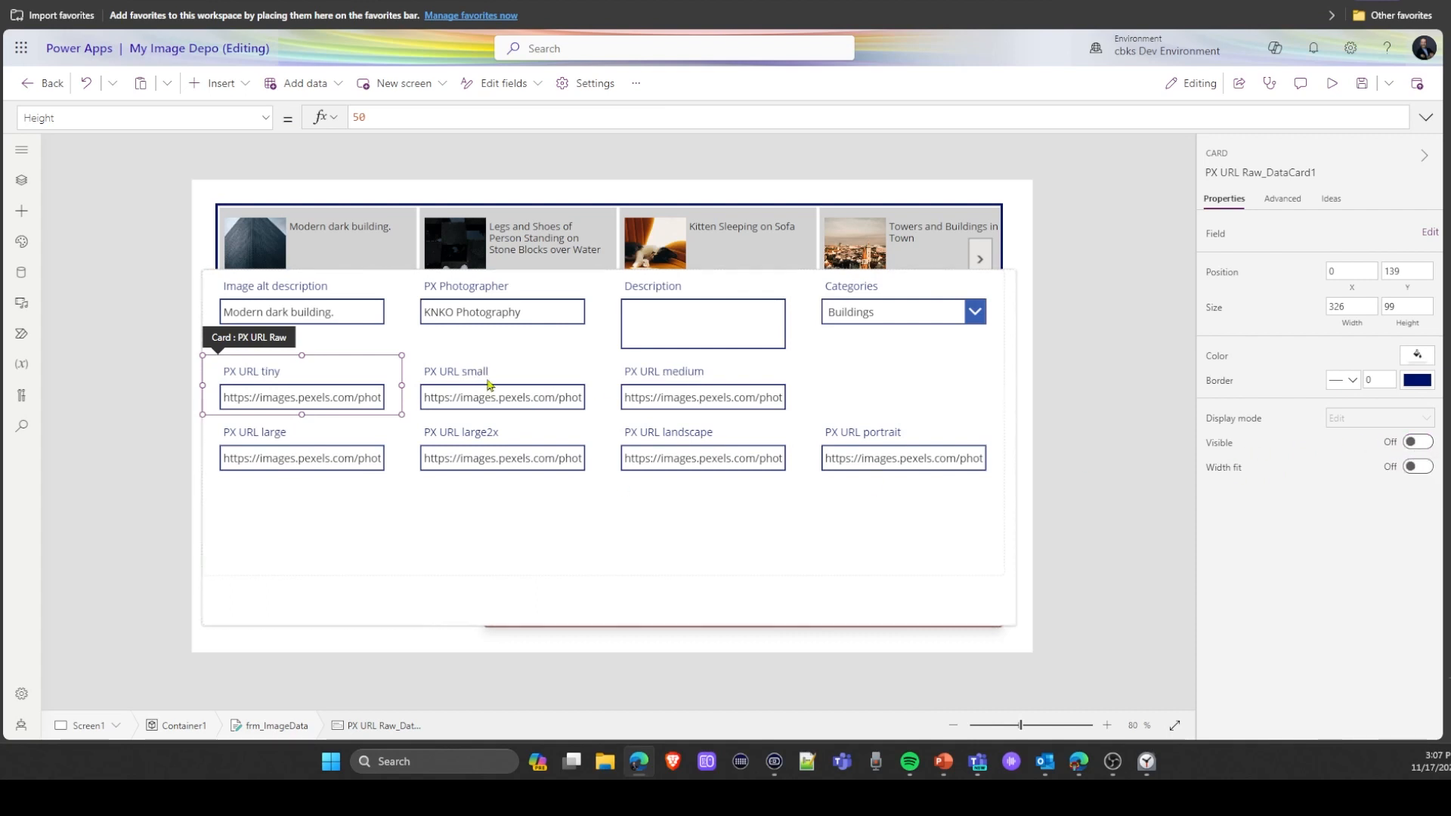
click(343, 378)
click(1418, 442)
click(328, 381)
click(1417, 442)
click(344, 380)
click(1418, 442)
click(718, 559)
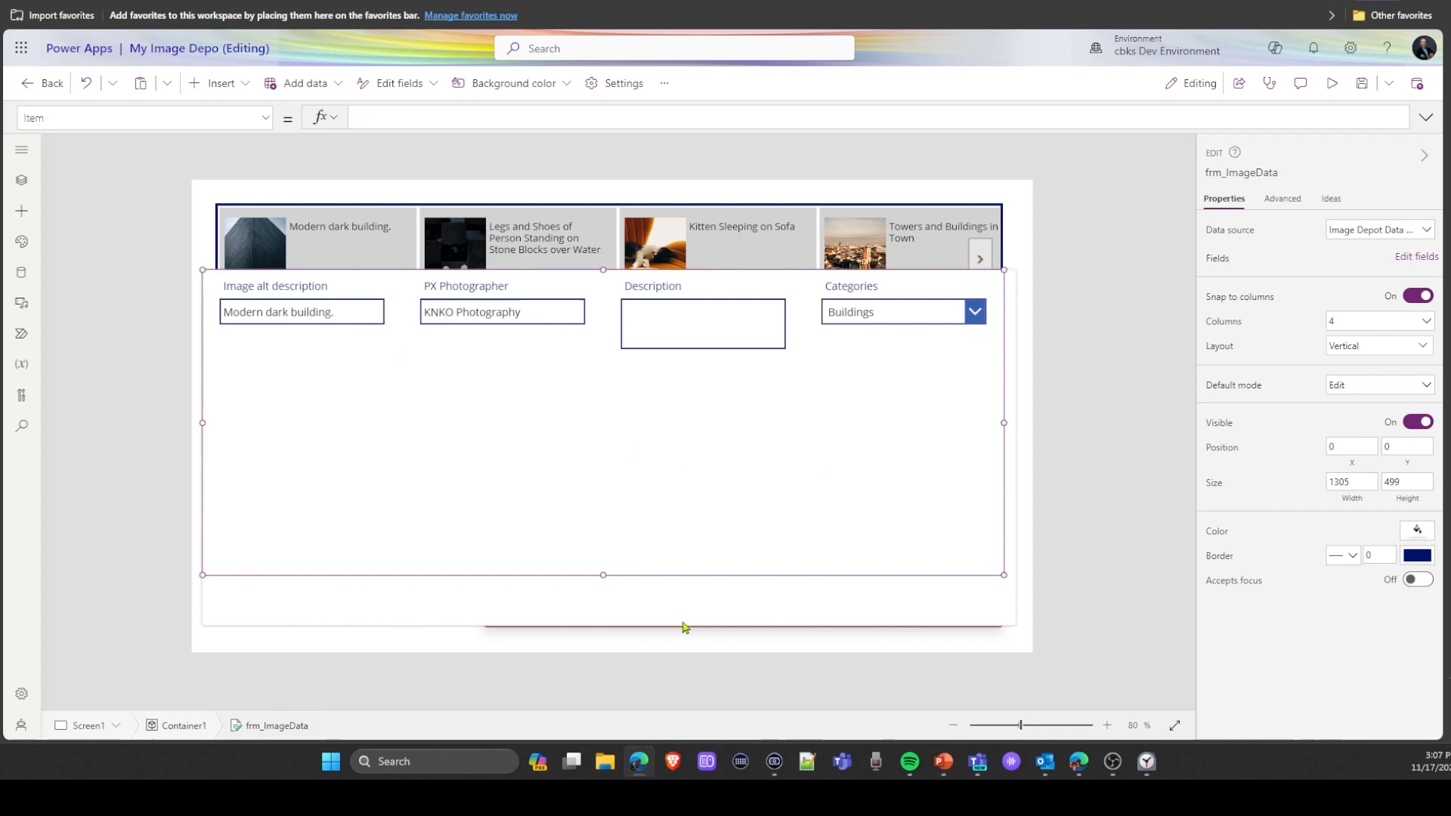
Widen the Image alt description, PX Photographer and Description cards to three form columns each, 978 wide.
click(365, 321)
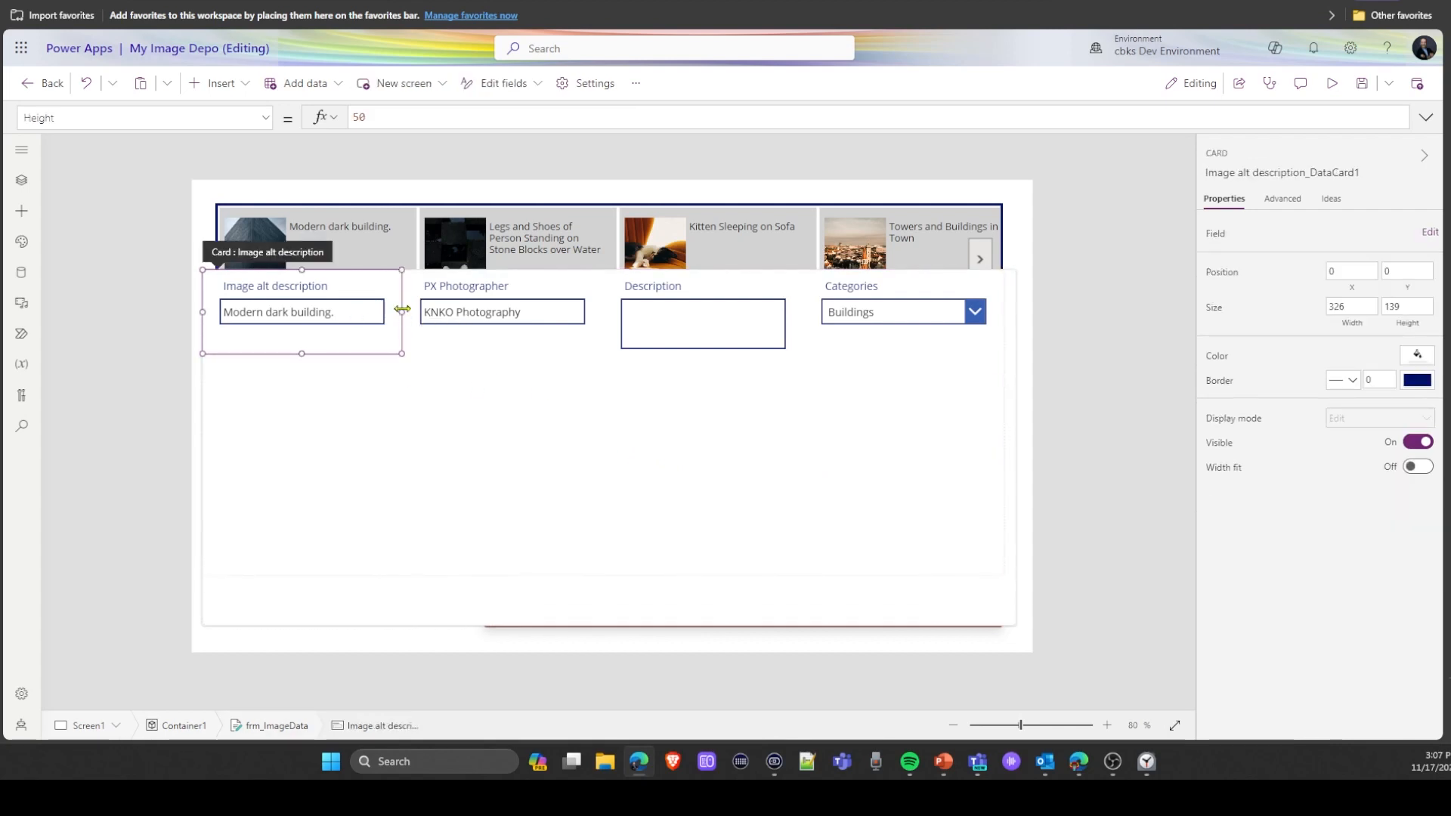
drag(401, 311, 766, 333)
drag(870, 317, 496, 297)
drag(869, 436, 414, 416)
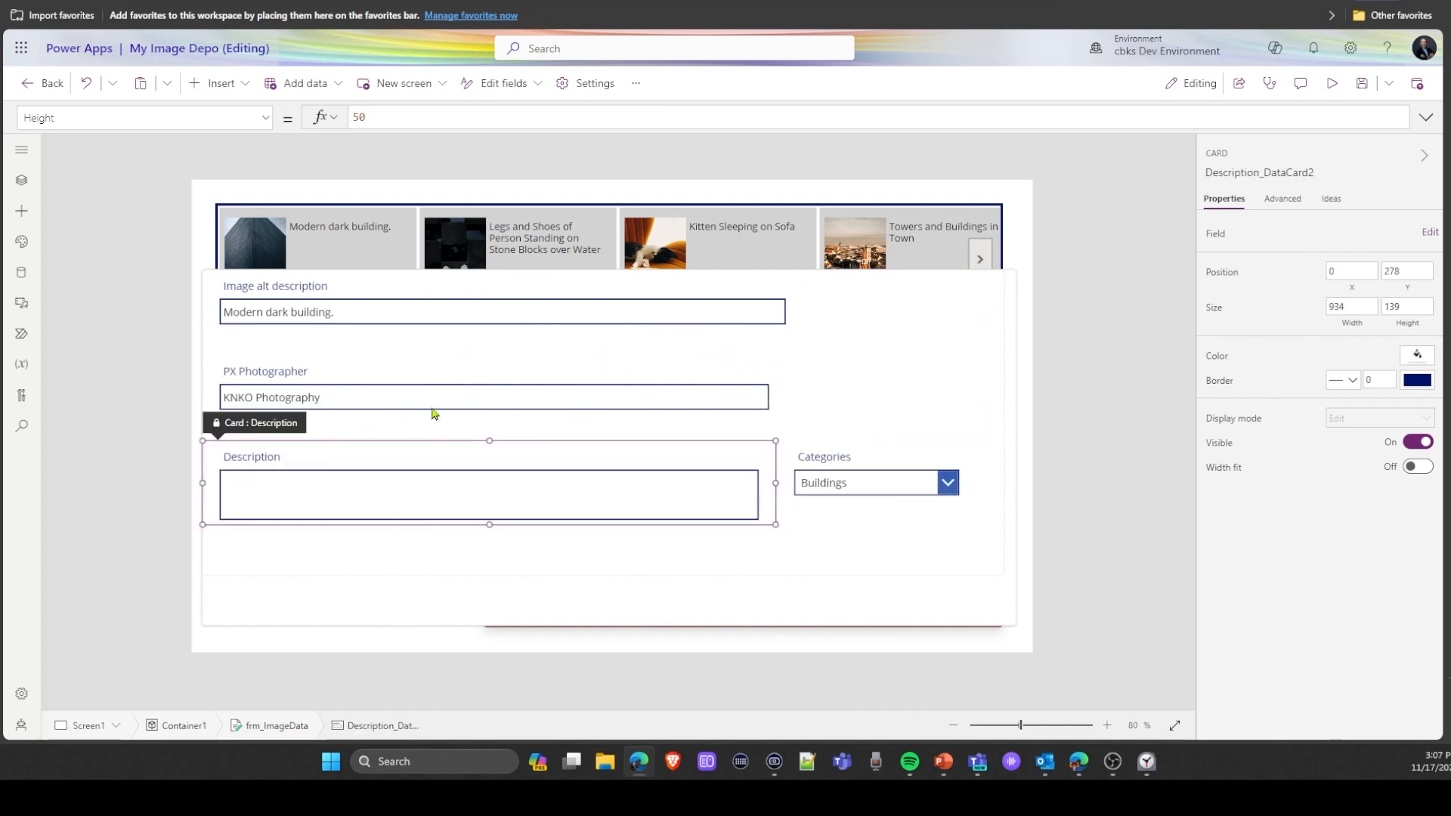
click(770, 408)
drag(784, 396, 800, 402)
click(778, 497)
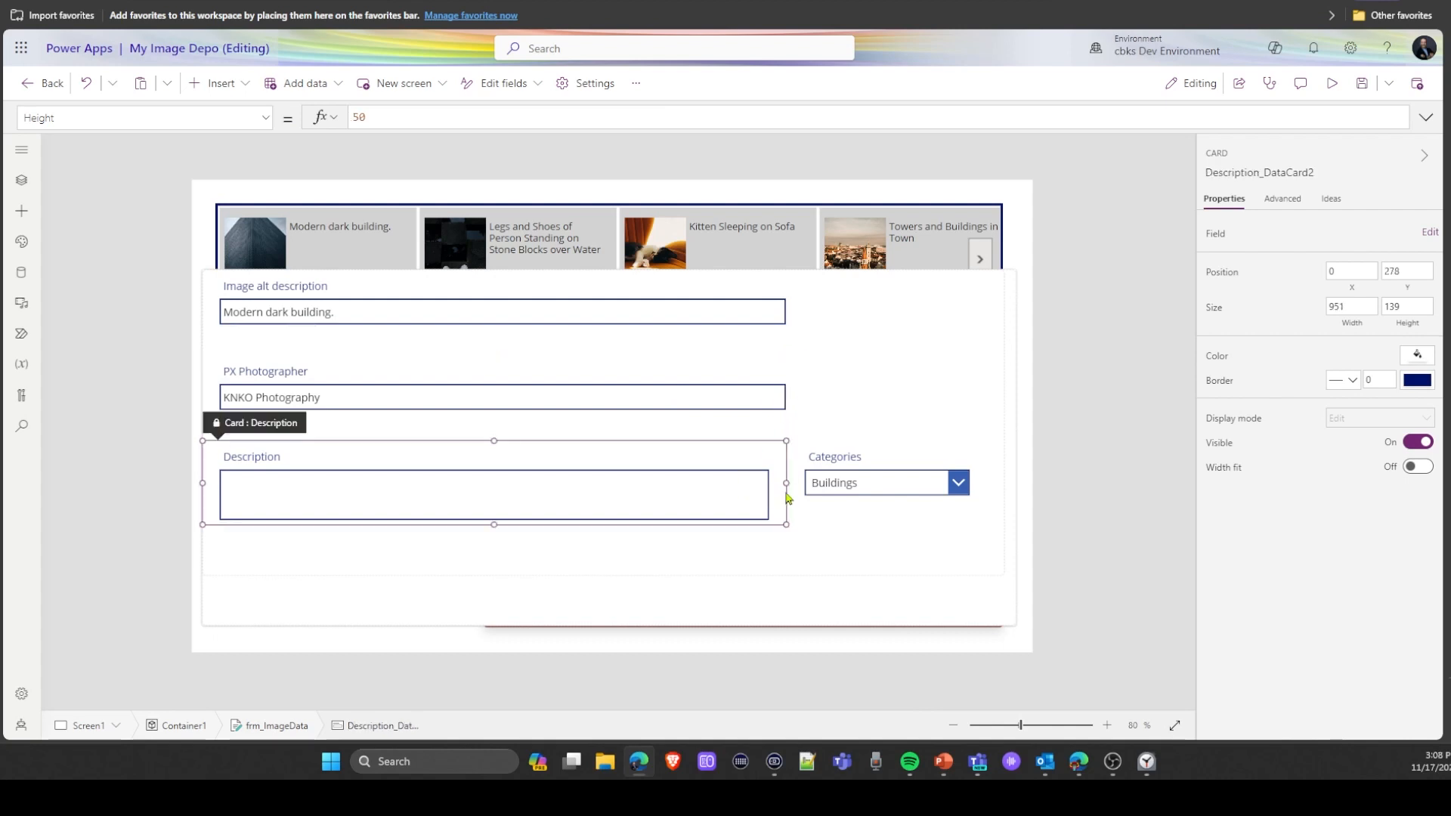
drag(785, 484, 800, 491)
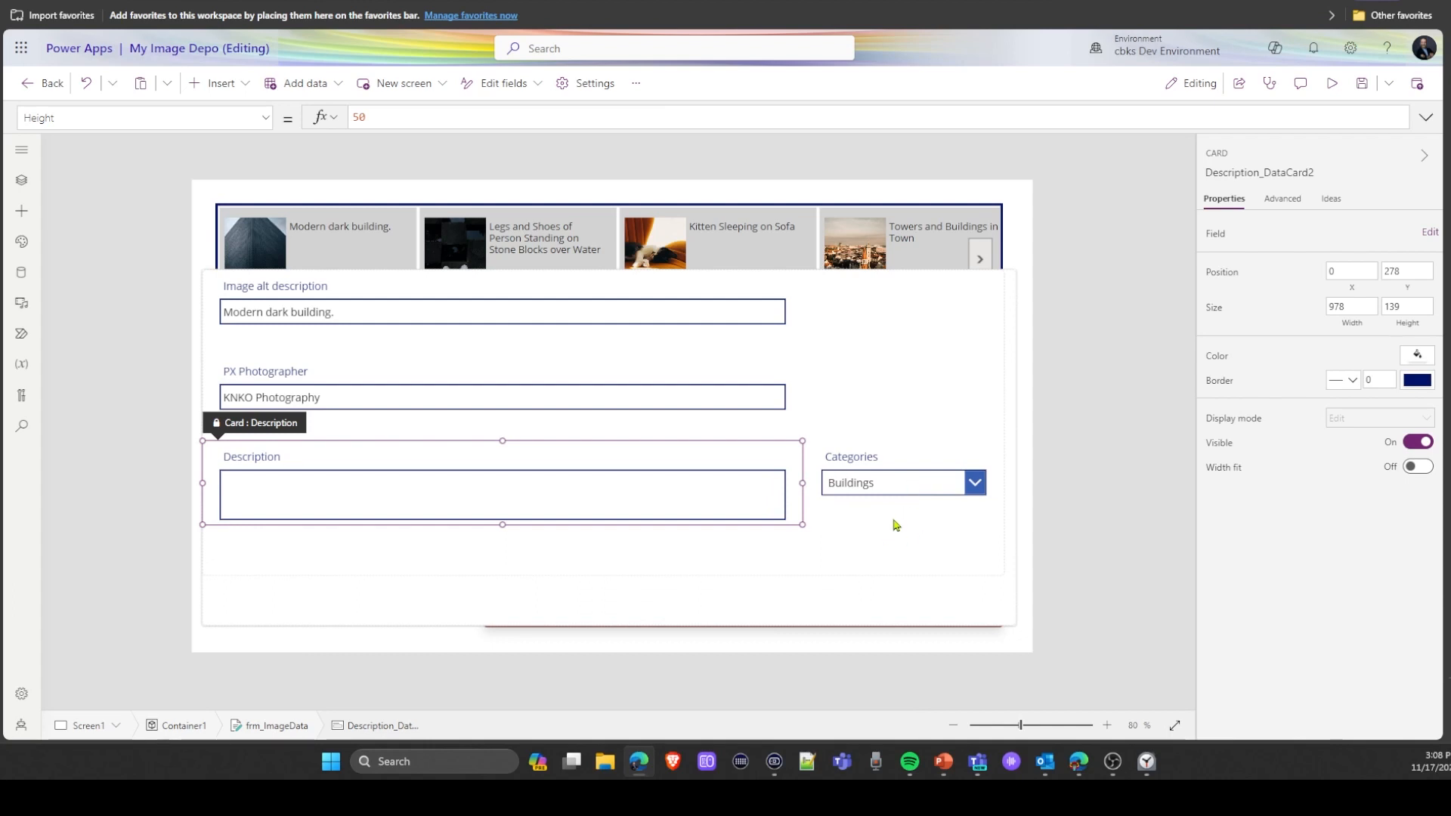
Reorder the form's fields so Categories comes directly after Image alt description.
click(895, 525)
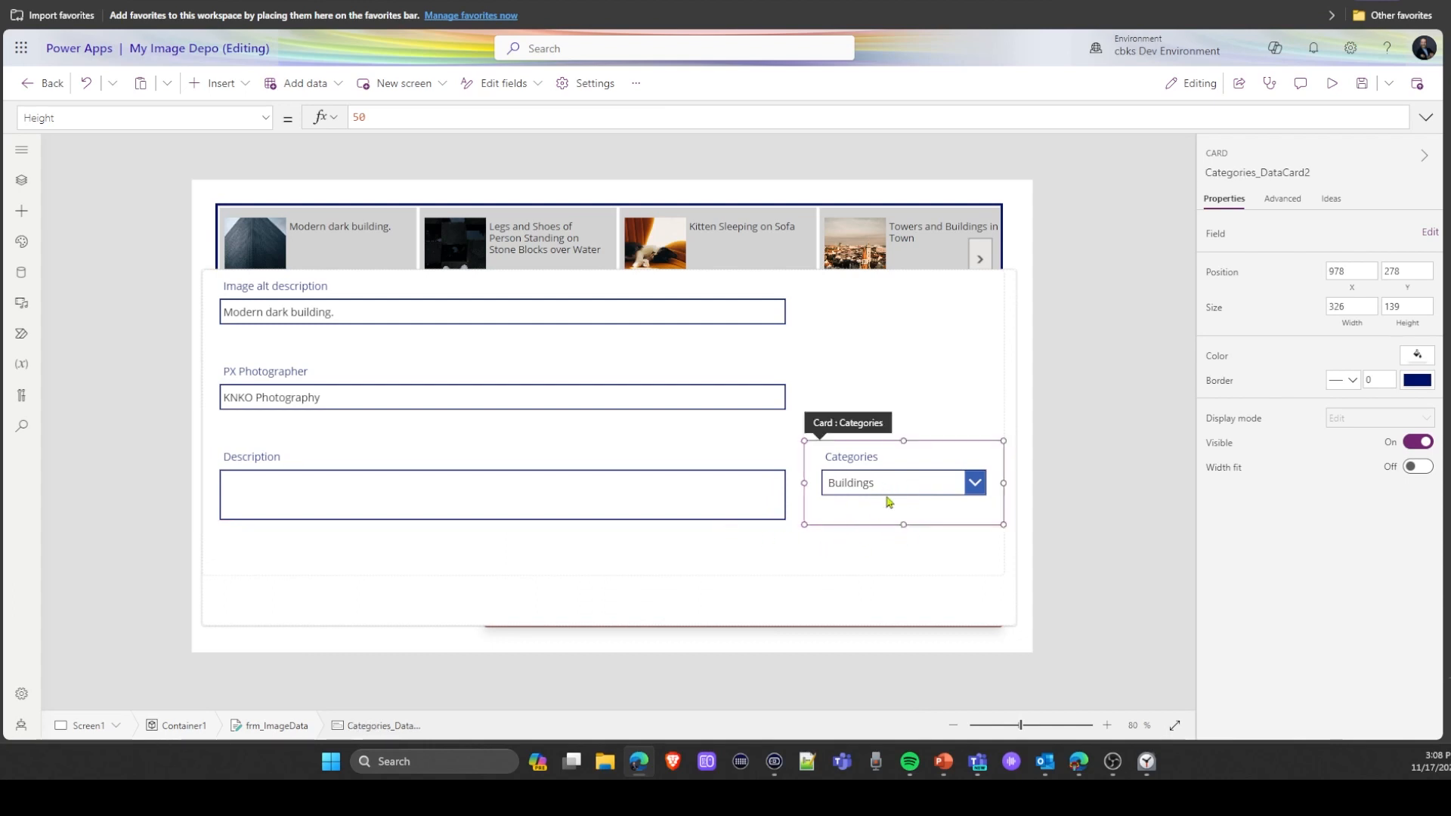
click(1429, 233)
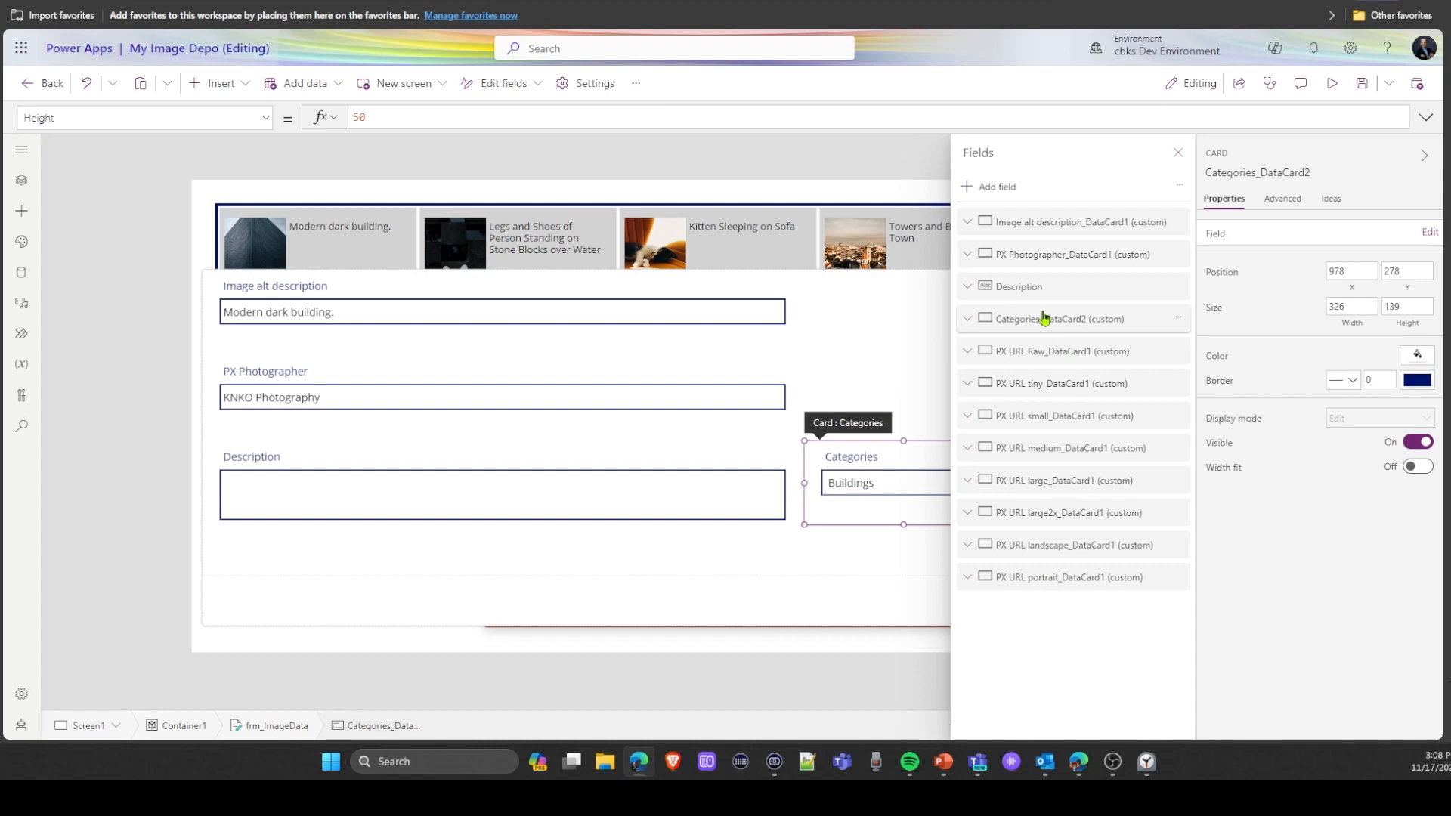
drag(1067, 325, 1061, 254)
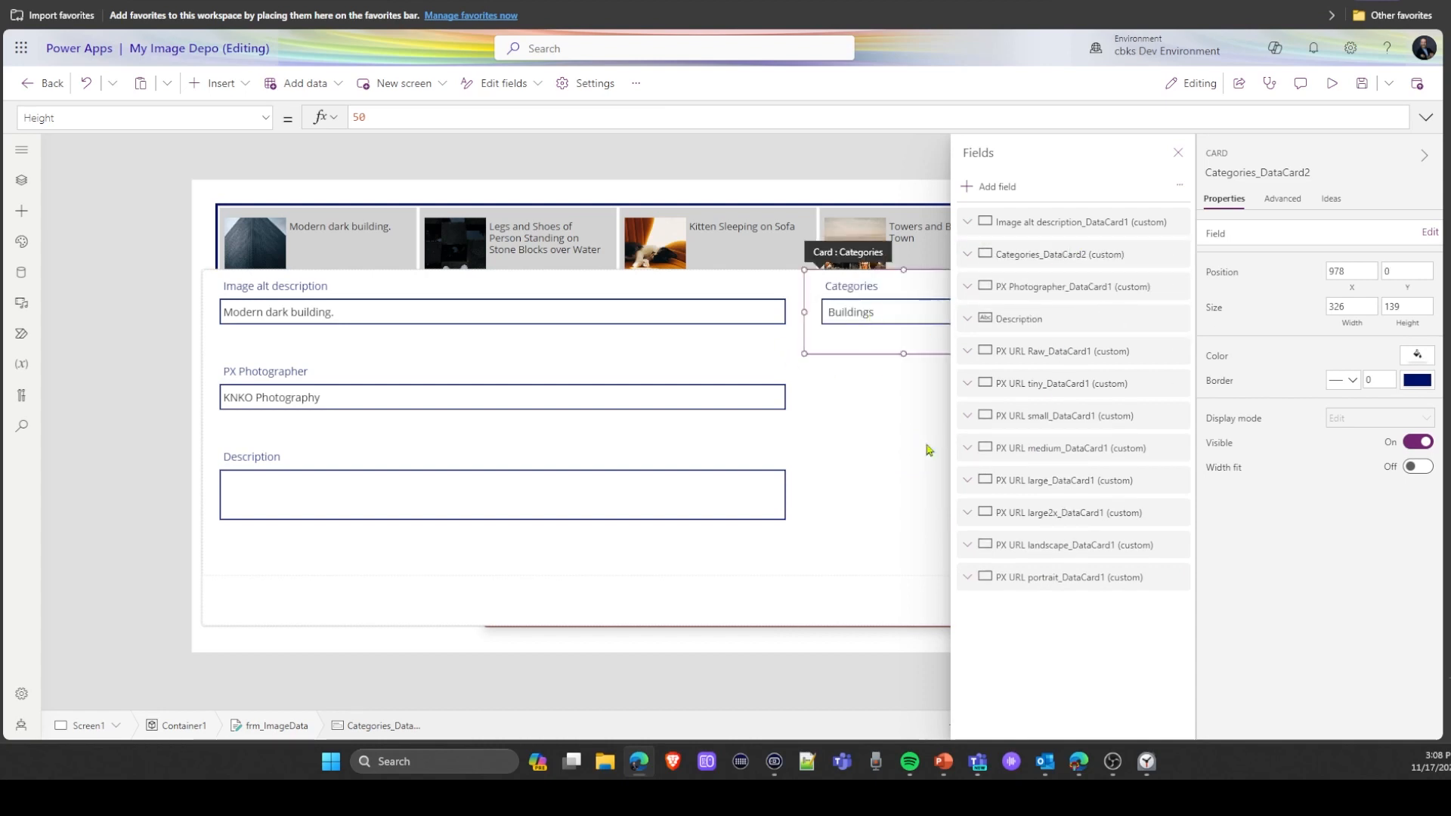
click(1178, 152)
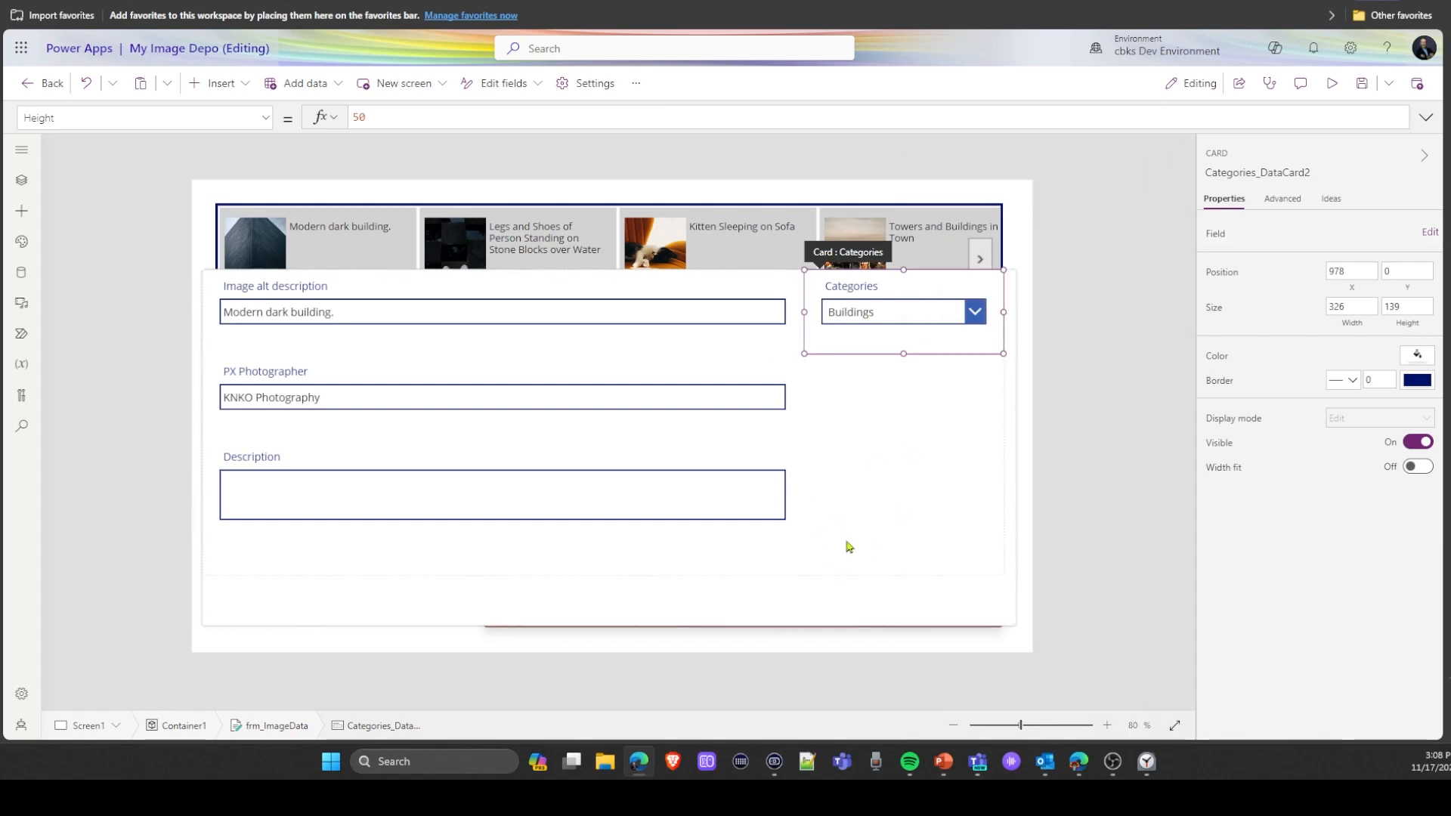
click(431, 602)
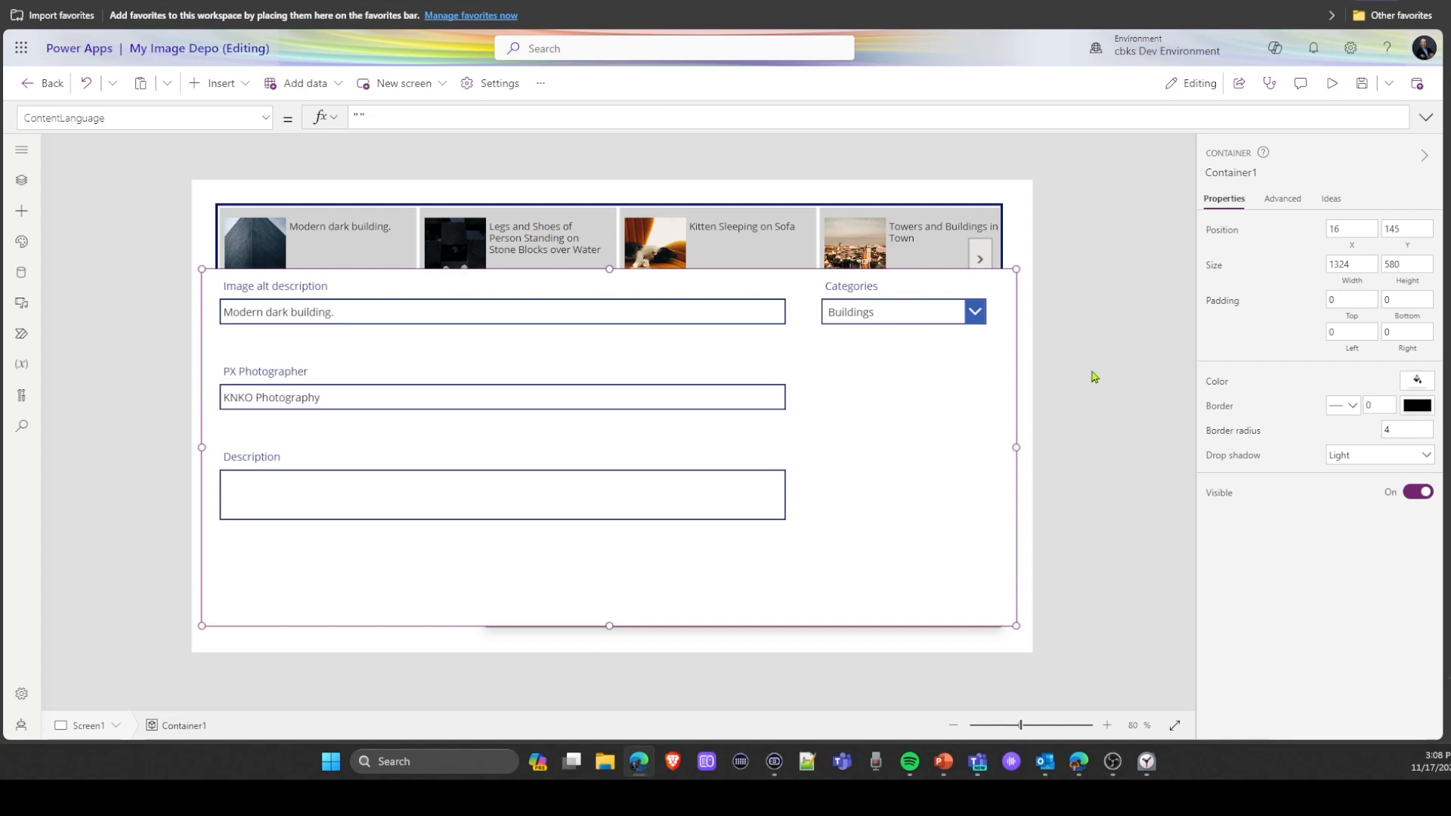
Set the Image alt description card's DisplayMode to DisplayMode.View.
click(654, 325)
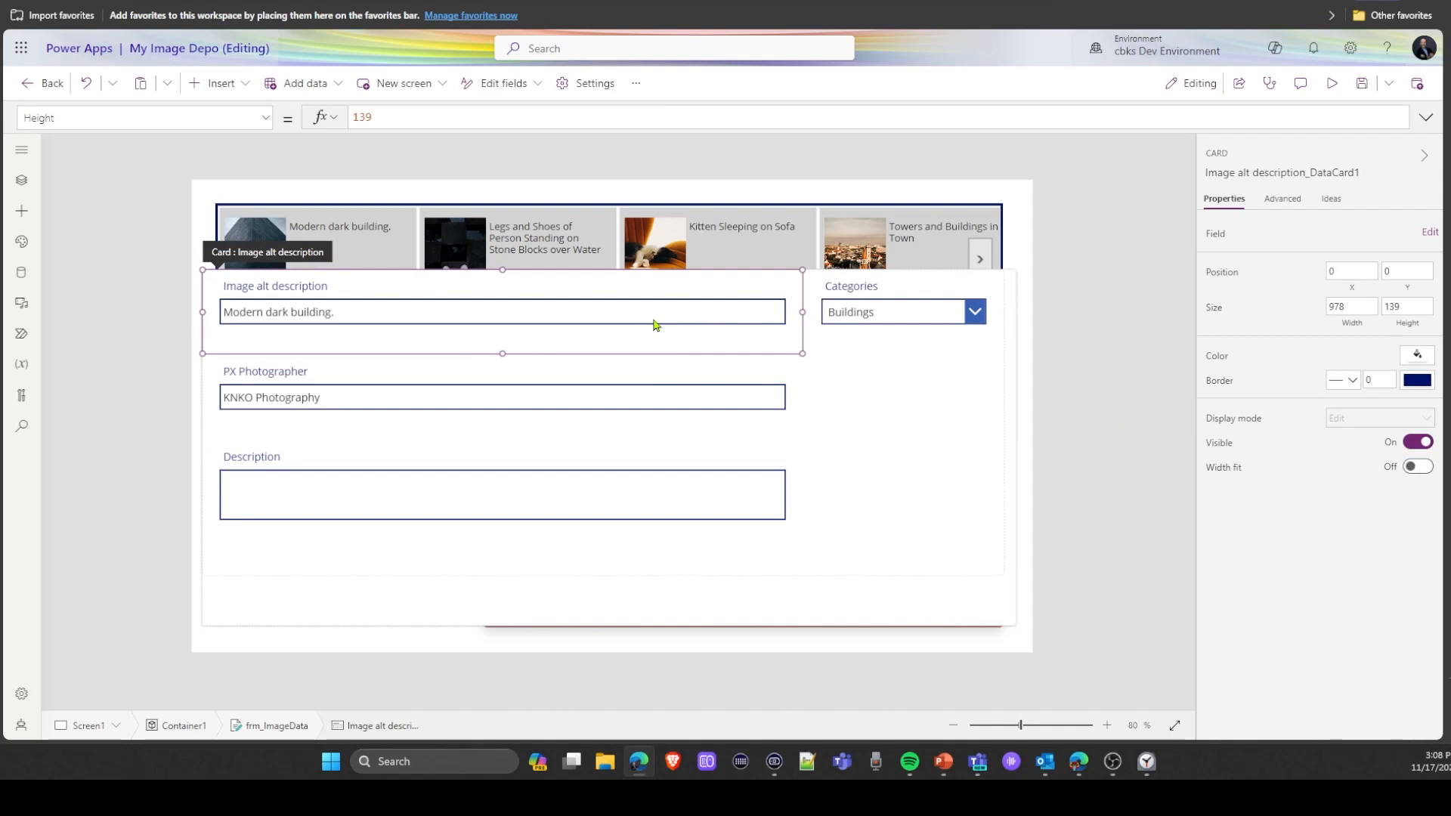
click(1351, 425)
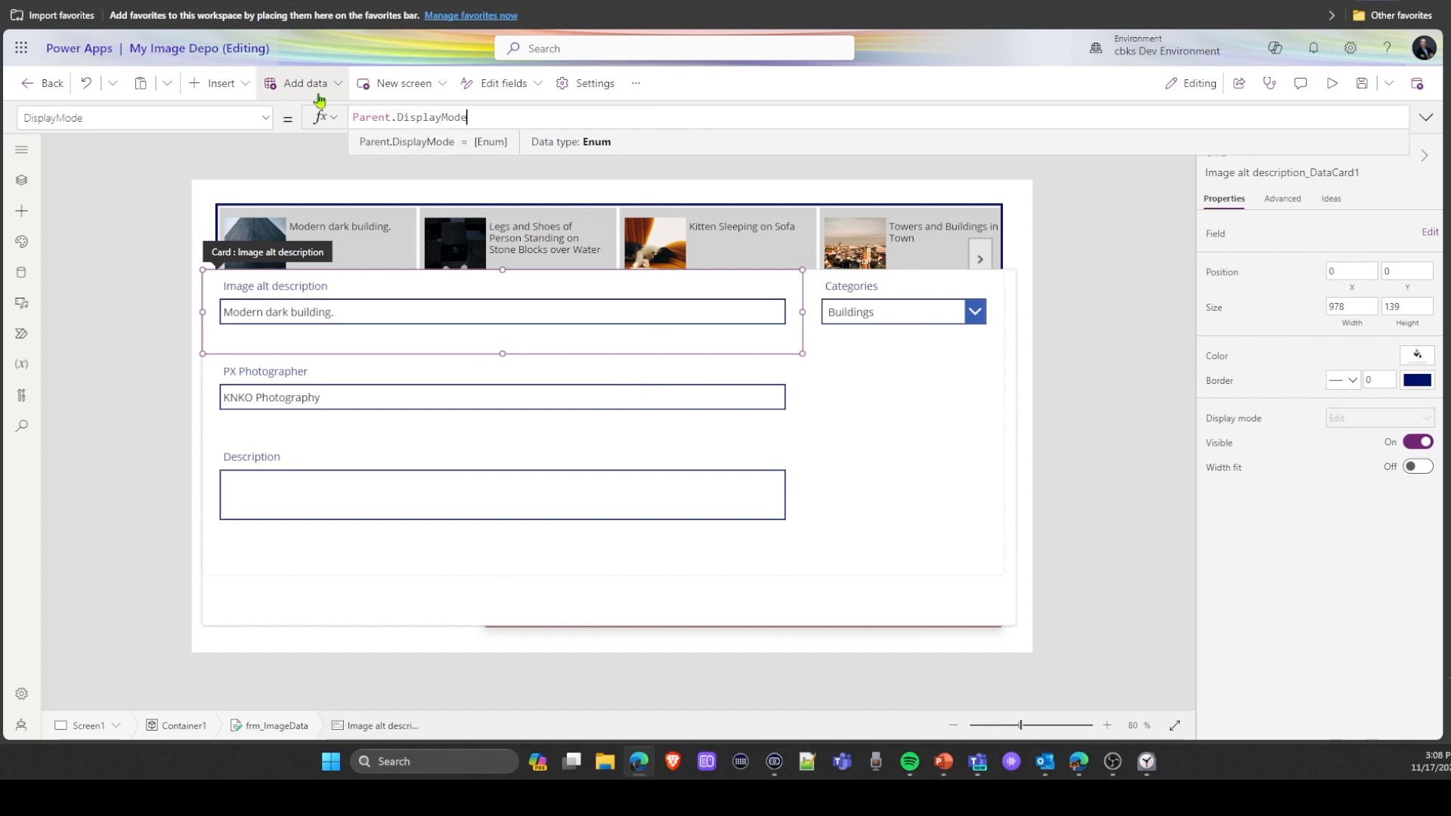
drag(468, 117, 351, 117)
text(disp)
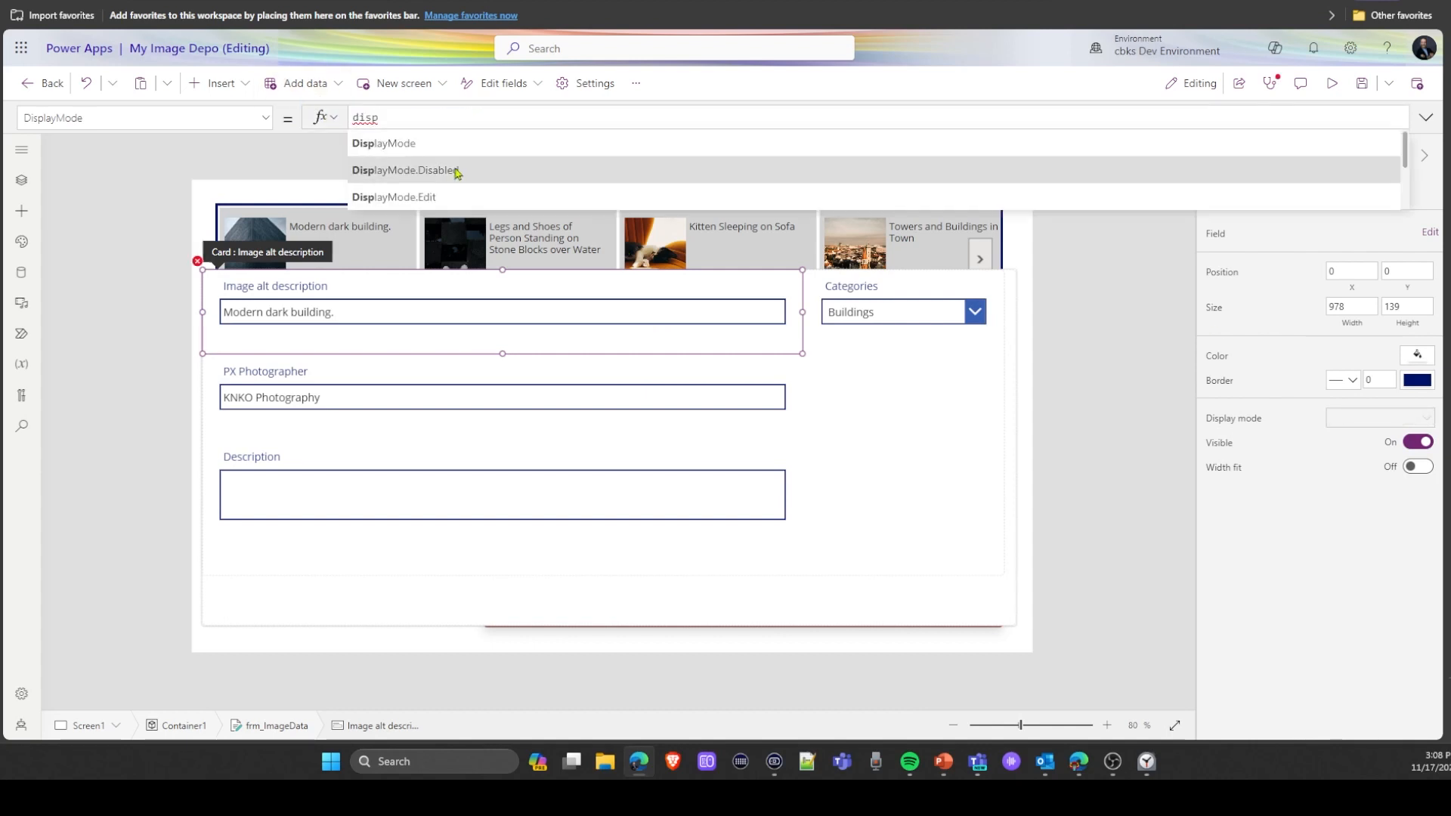
click(429, 158)
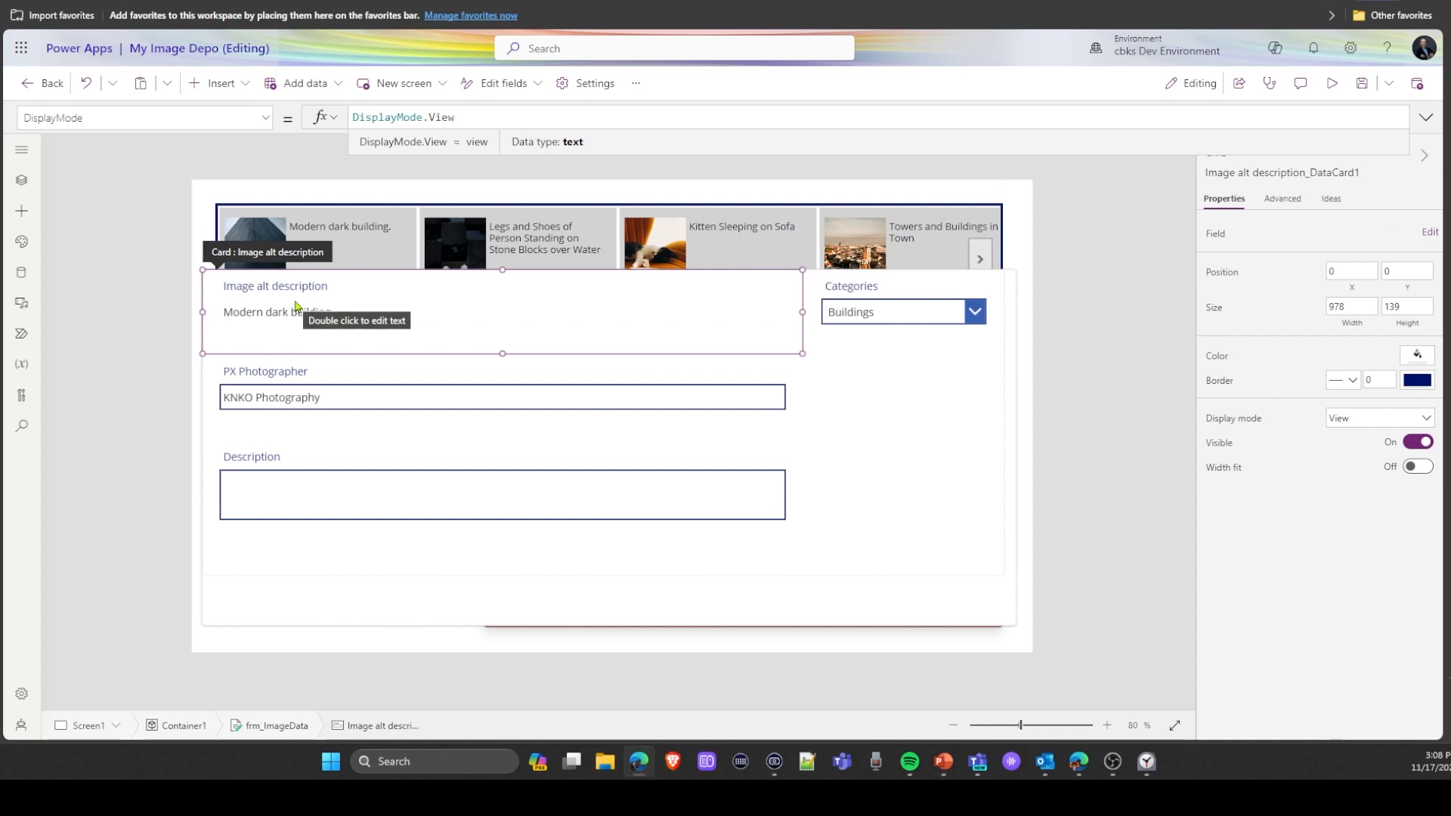
Set the PX Photographer card's DisplayMode to DisplayMode.View.
click(324, 389)
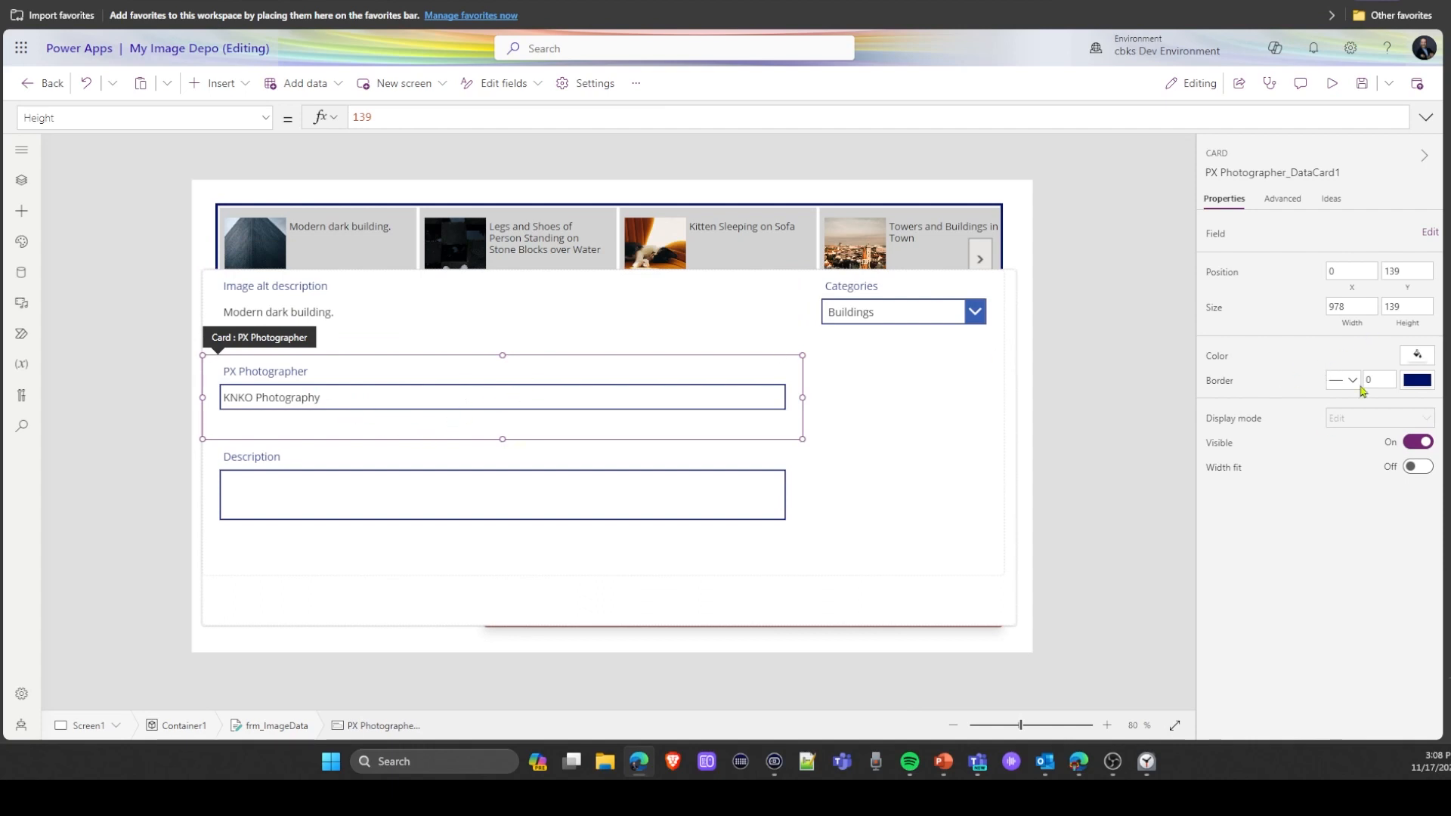
click(1234, 420)
click(452, 121)
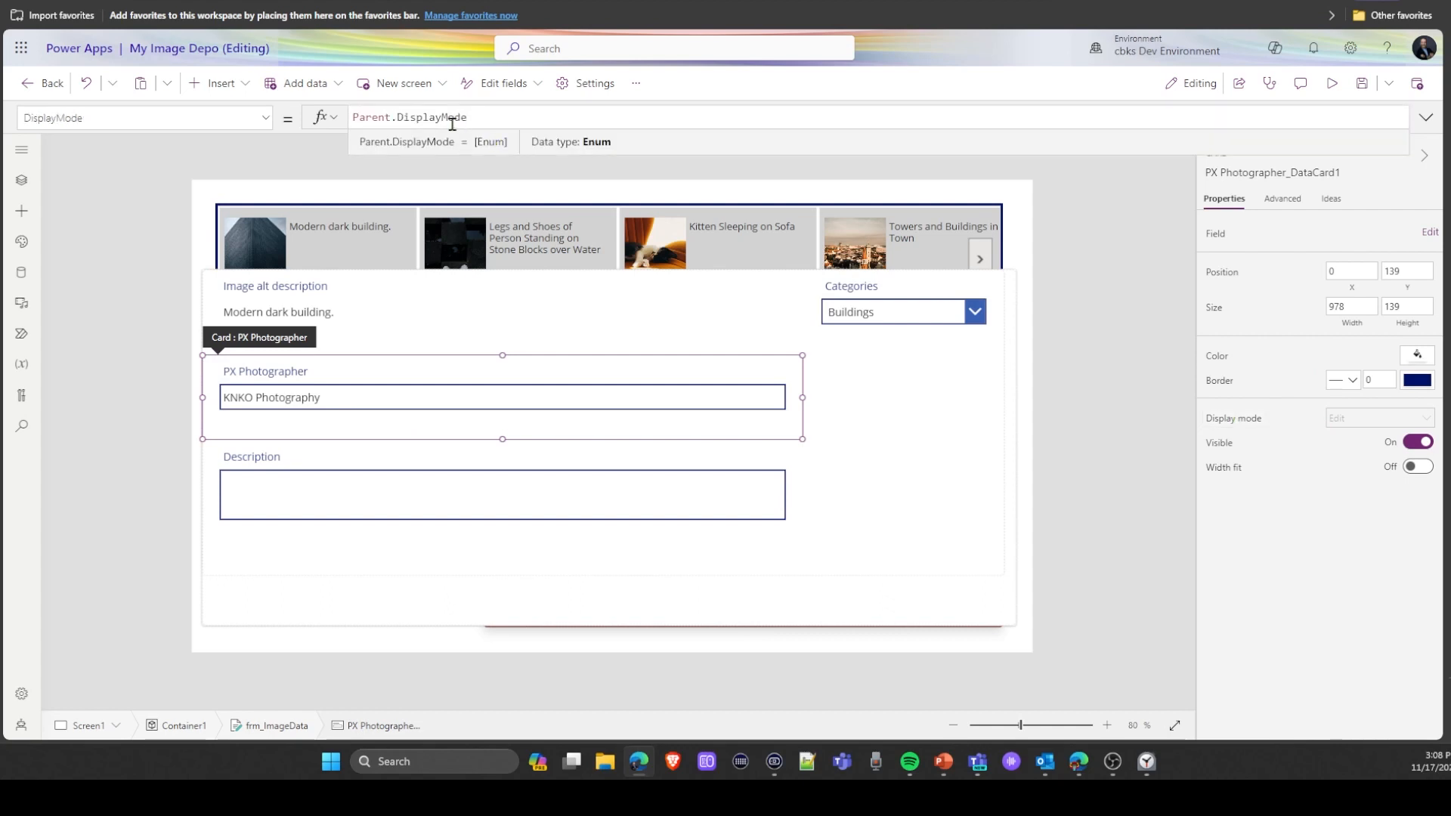
key(ctrl+a)
text(Disp)
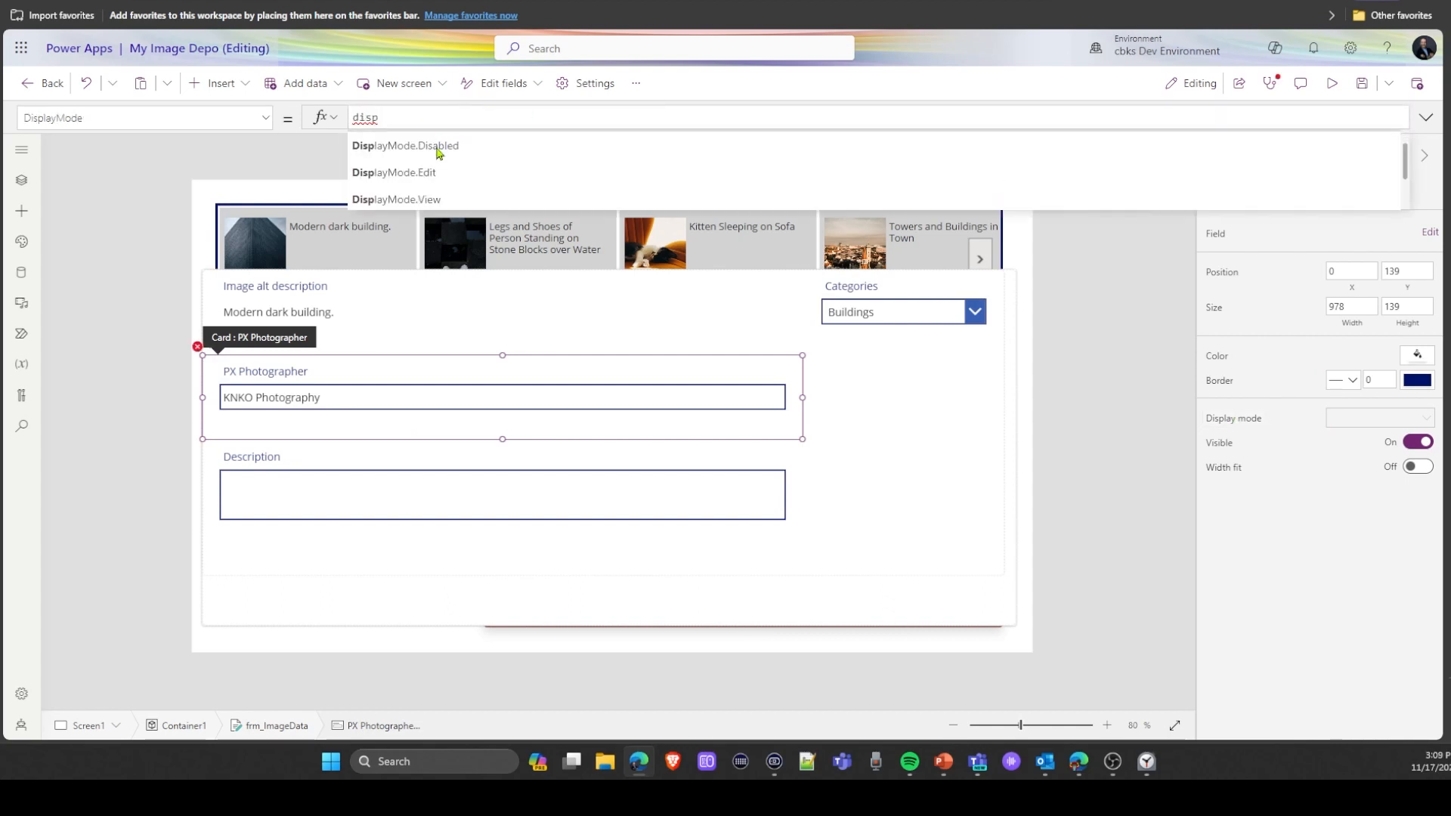
click(424, 201)
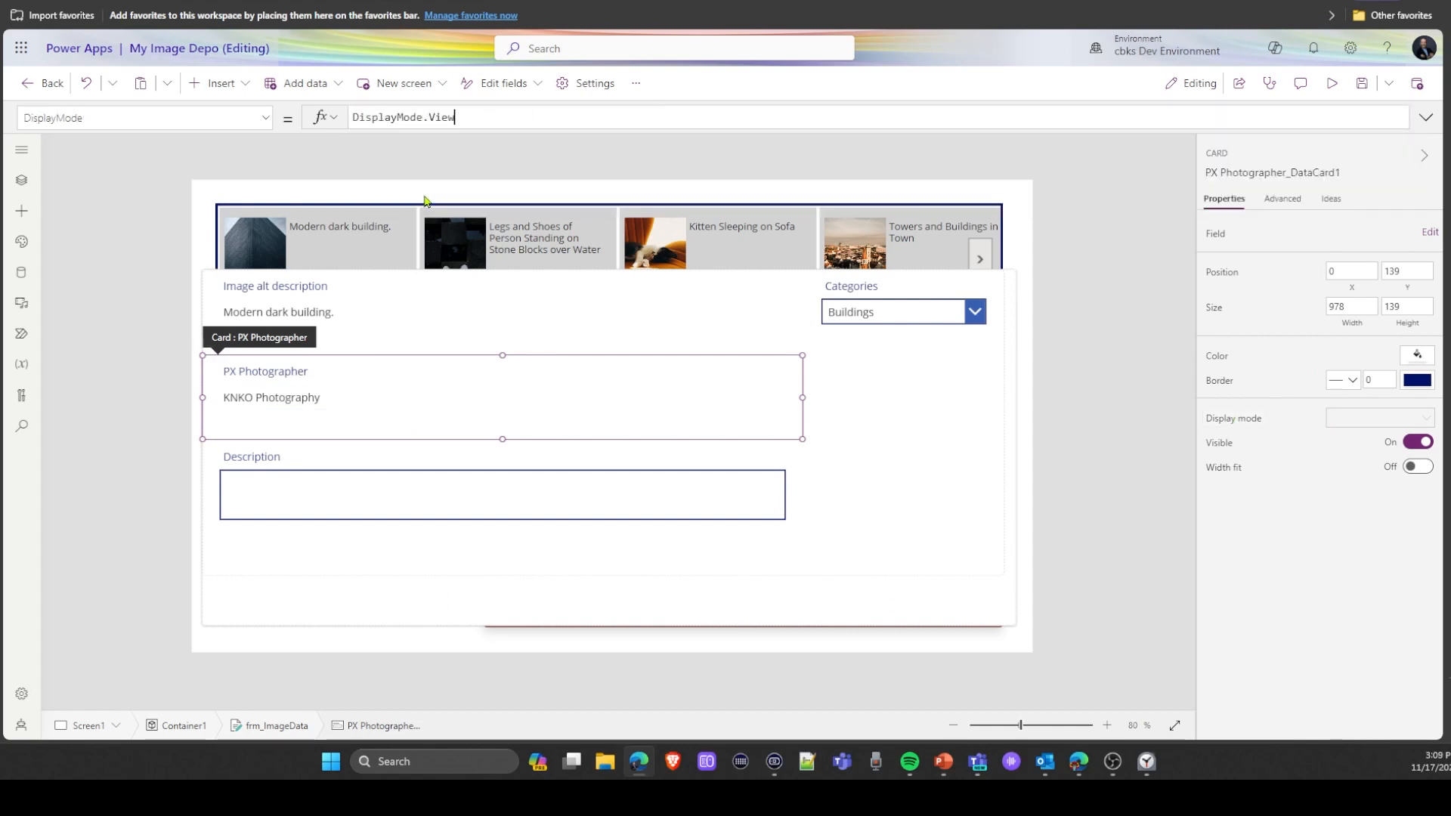
click(542, 582)
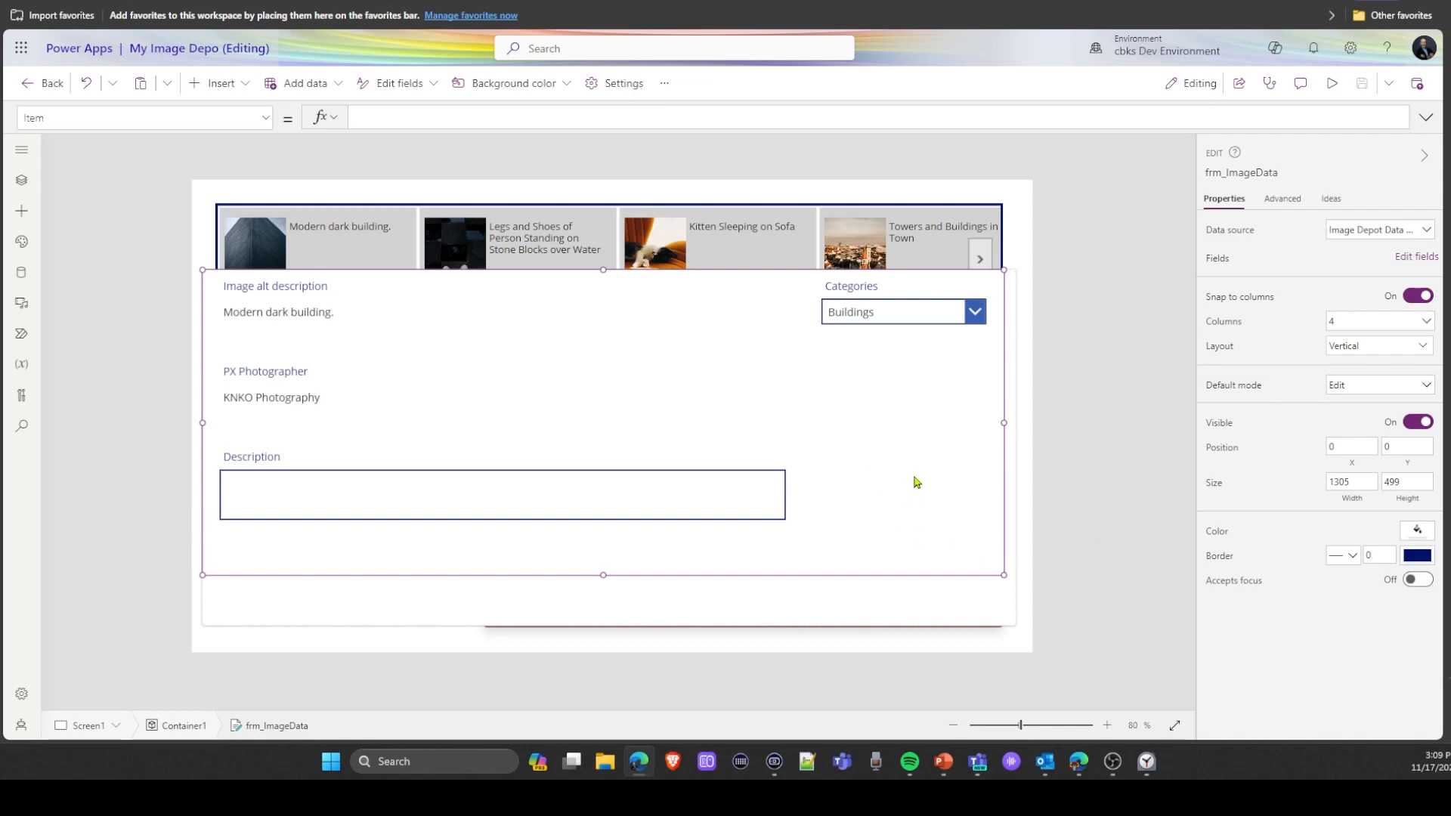
Add a classic Check (badge) icon at the container's lower right, at about X 1168, Y 488, and name it icn_submit.
click(21, 211)
click(71, 178)
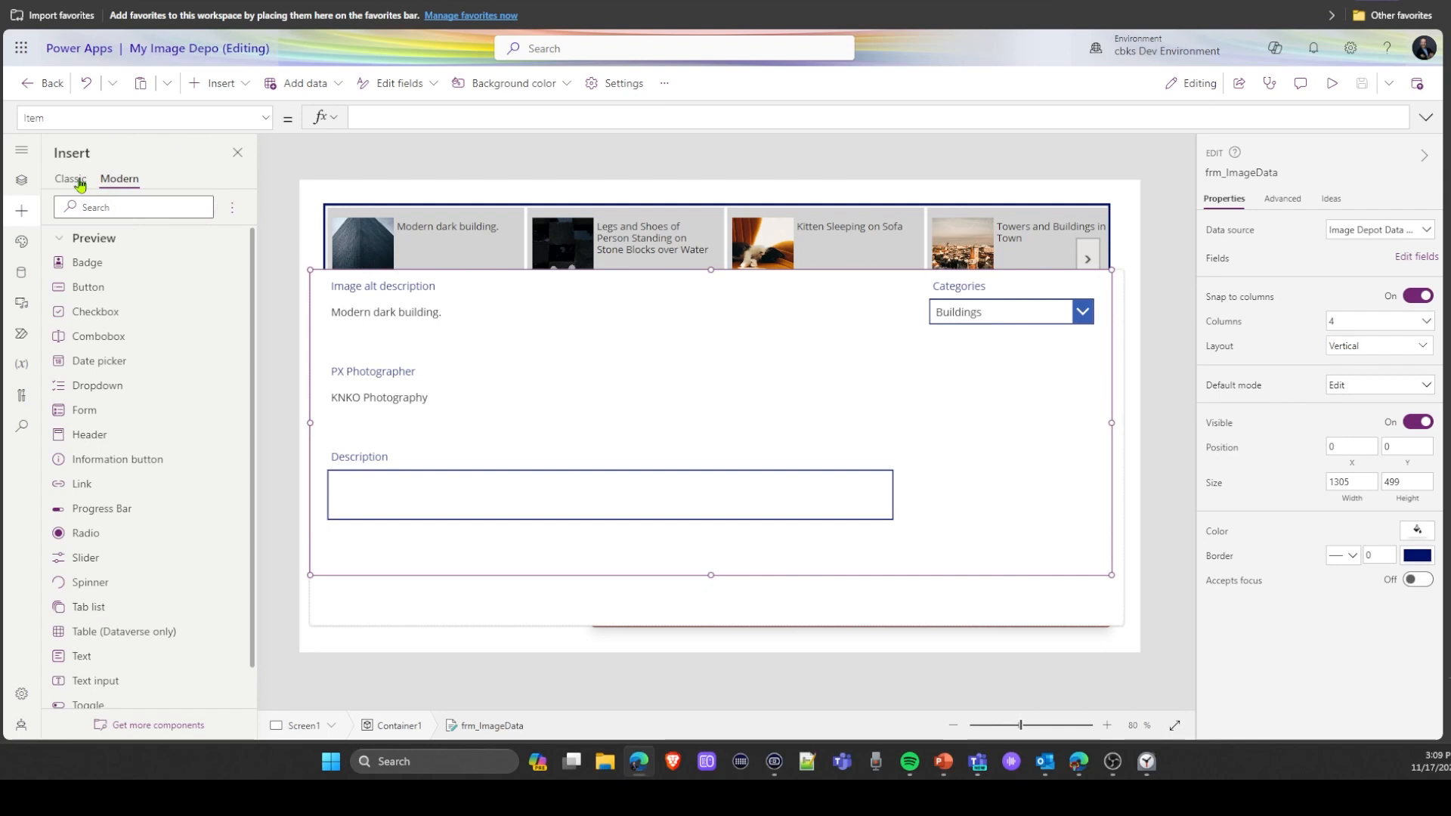
click(114, 208)
text(bad)
click(87, 264)
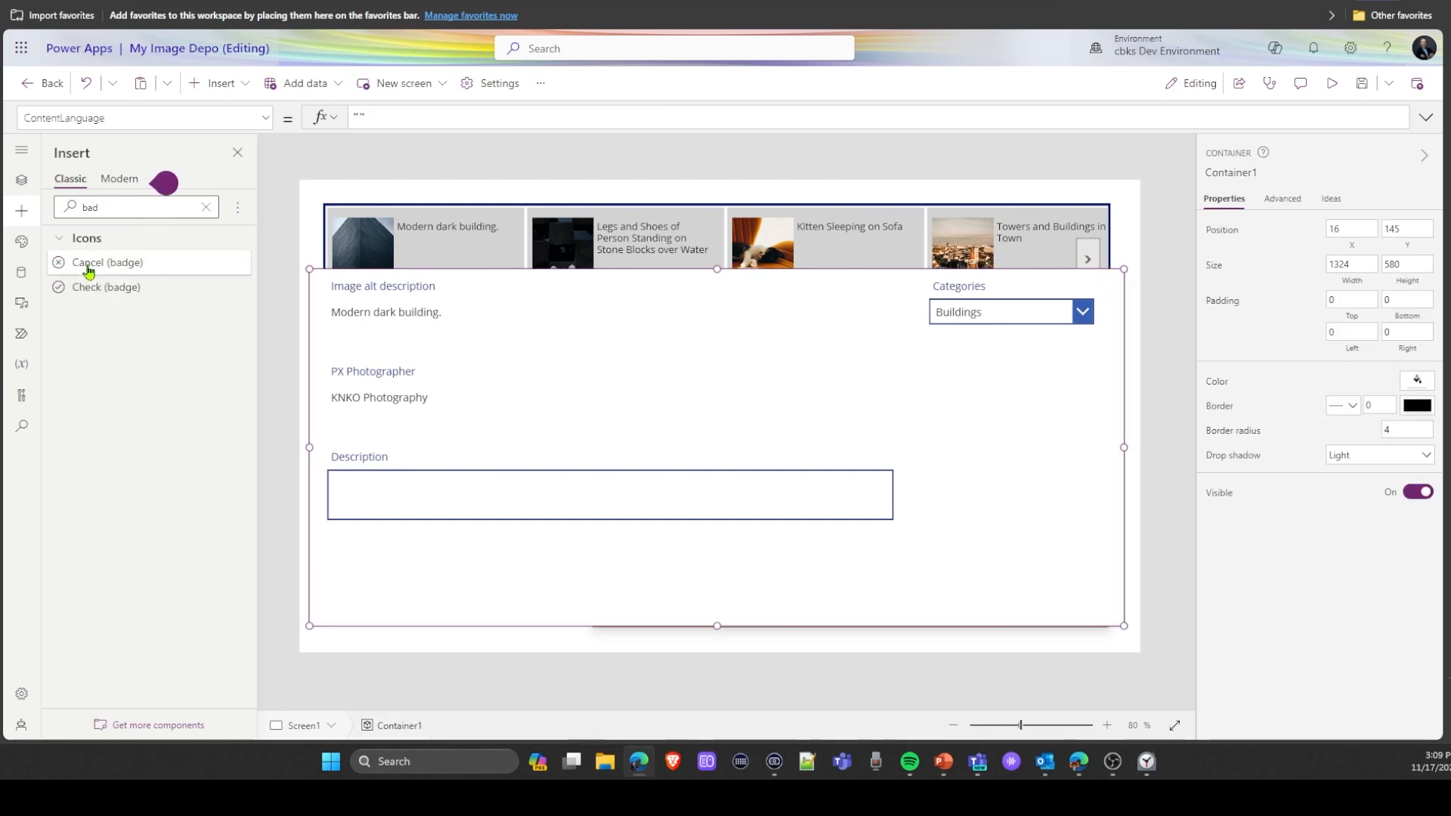
drag(372, 328, 1072, 585)
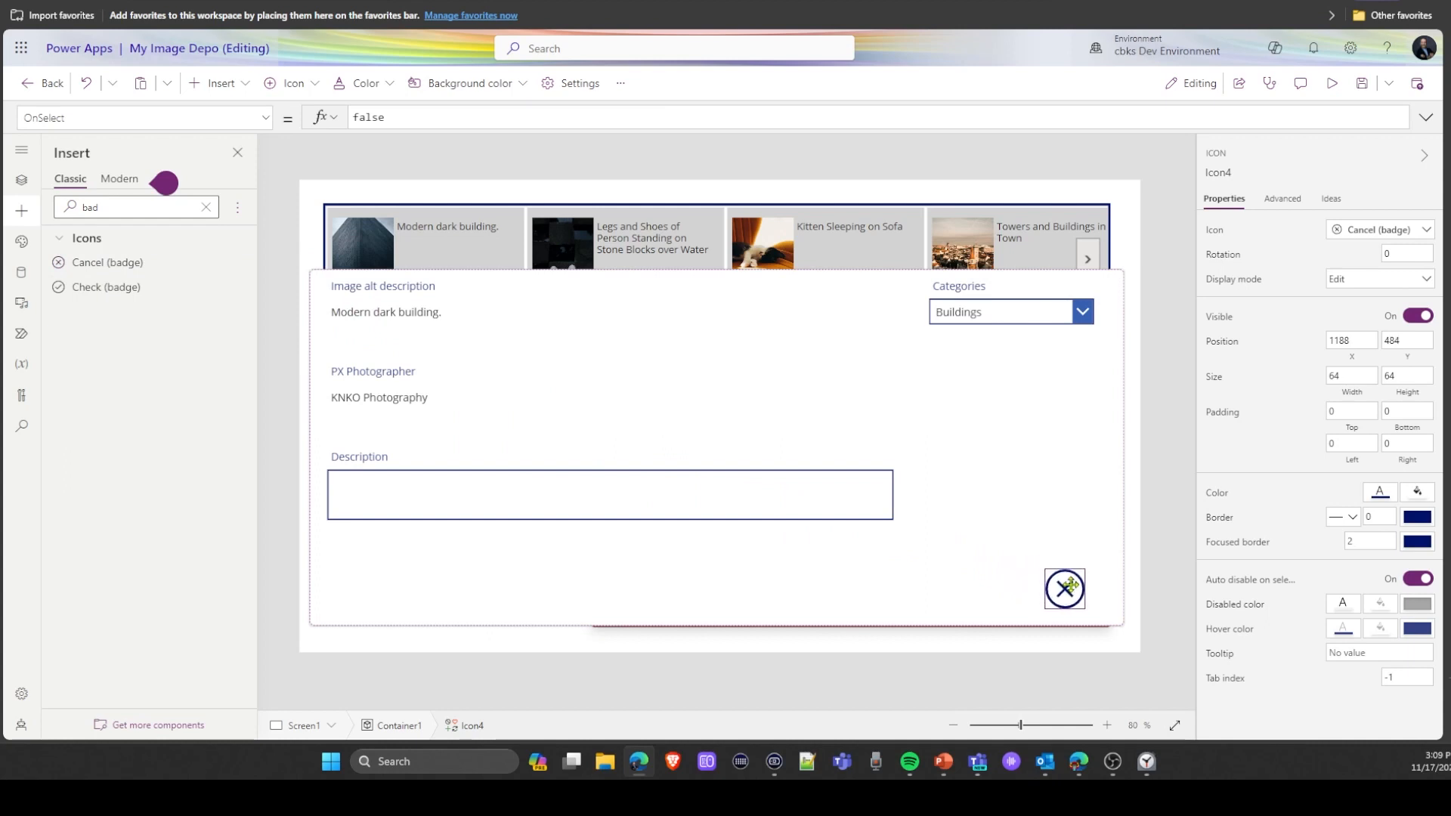
click(1379, 230)
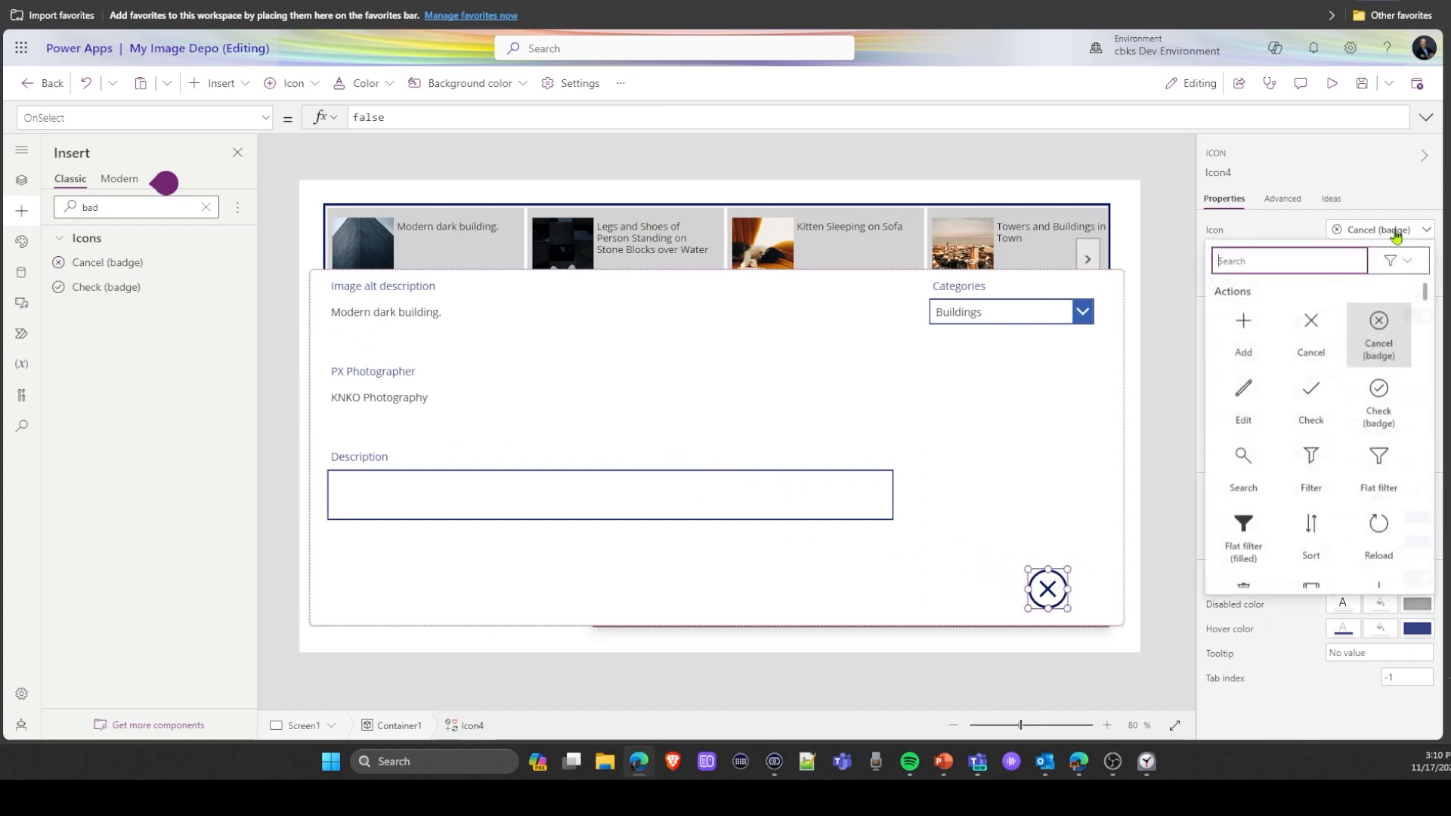
click(1383, 412)
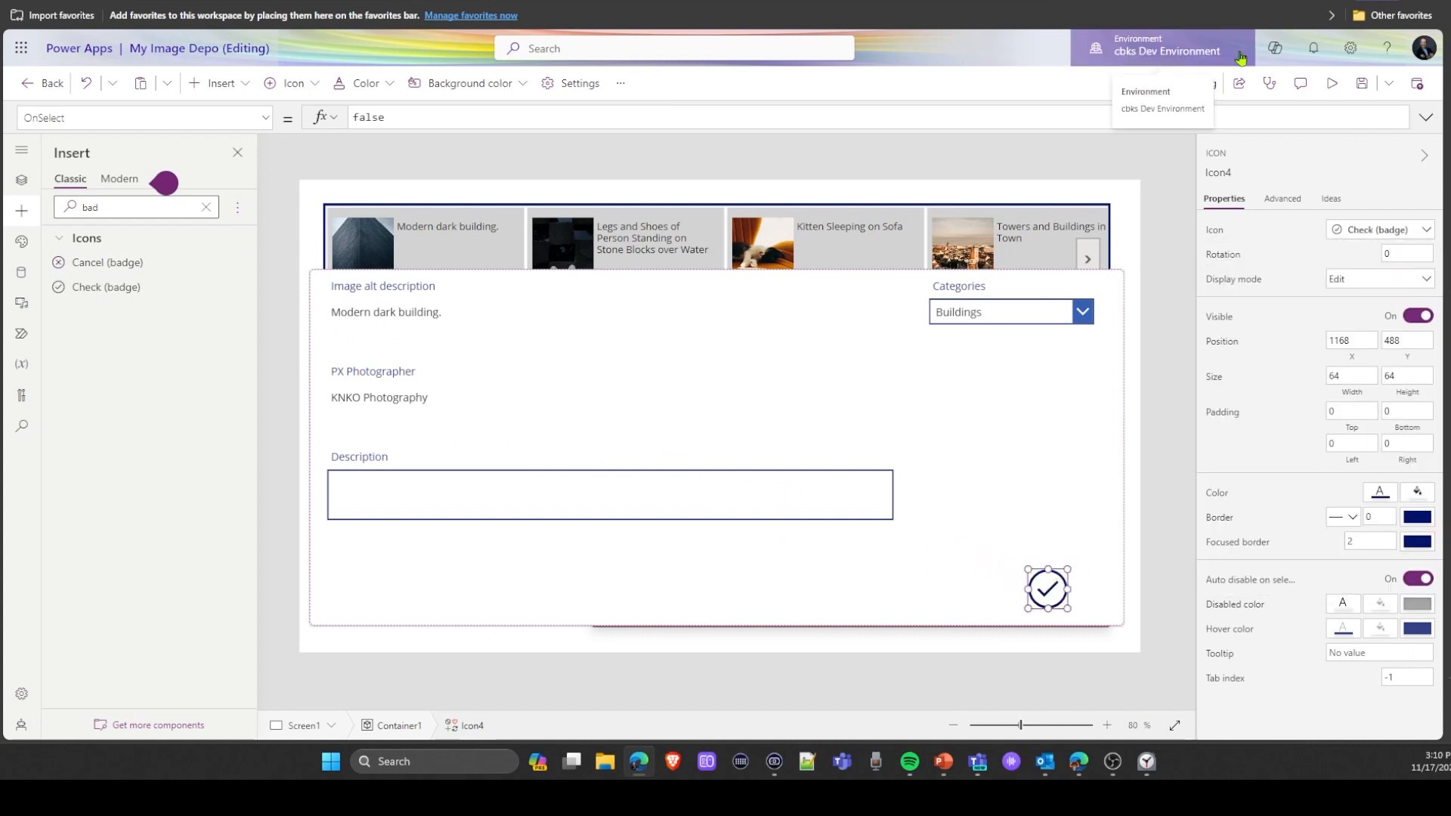
click(1222, 172)
text(icnSubmit)
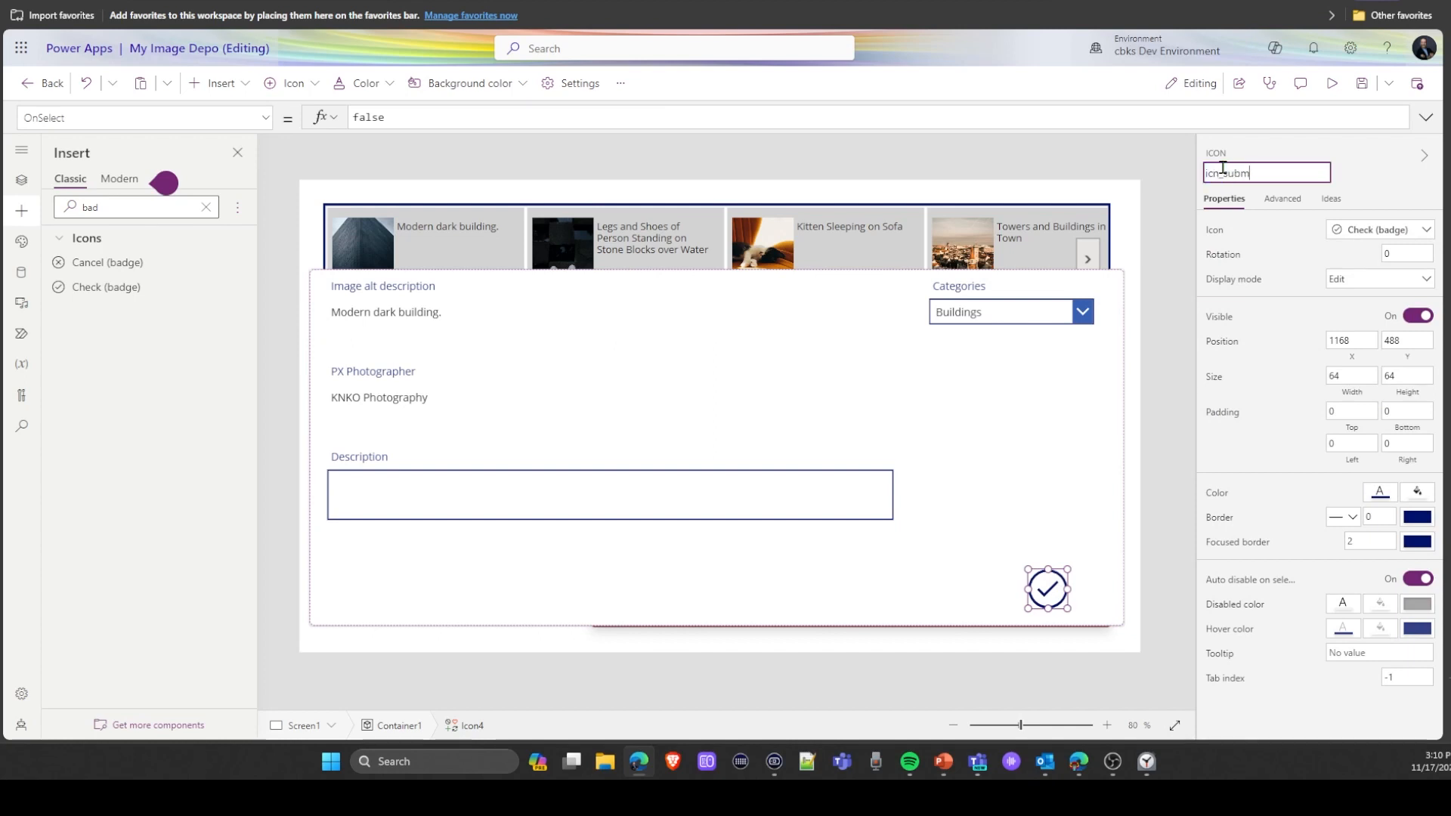
Duplicate the check icon to the container's lower left at about X 51, Y 488, as a Cancel (badge) icon named icn_cancel.
click(1056, 572)
click(1056, 572)
key(ctrl+c)
key(ctrl+v)
drag(377, 332, 384, 597)
click(1383, 229)
click(1377, 327)
click(1224, 172)
text(icn_cancel)
click(1375, 181)
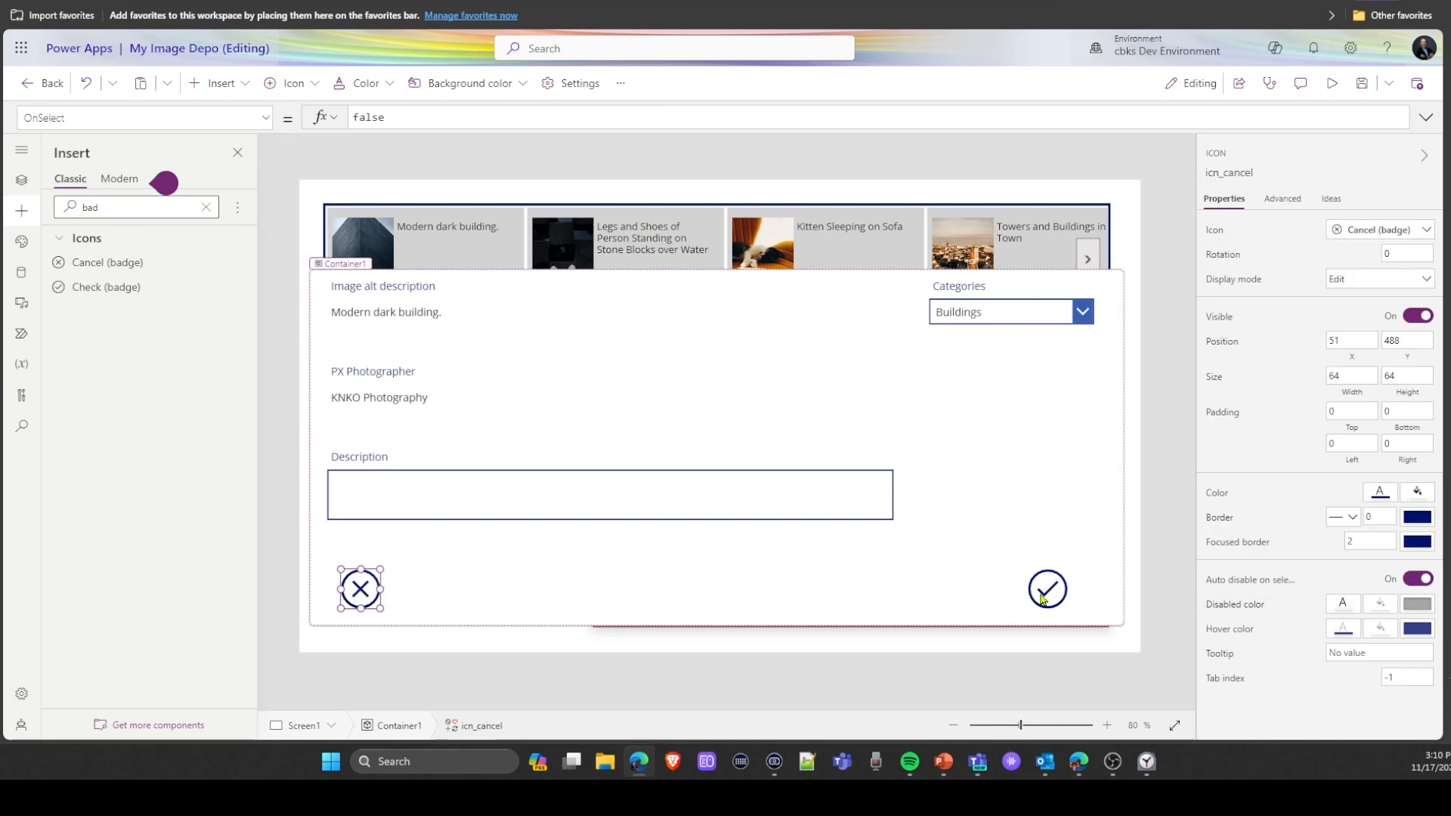
Preview the app to check the form and its icons, and return to editing.
click(456, 591)
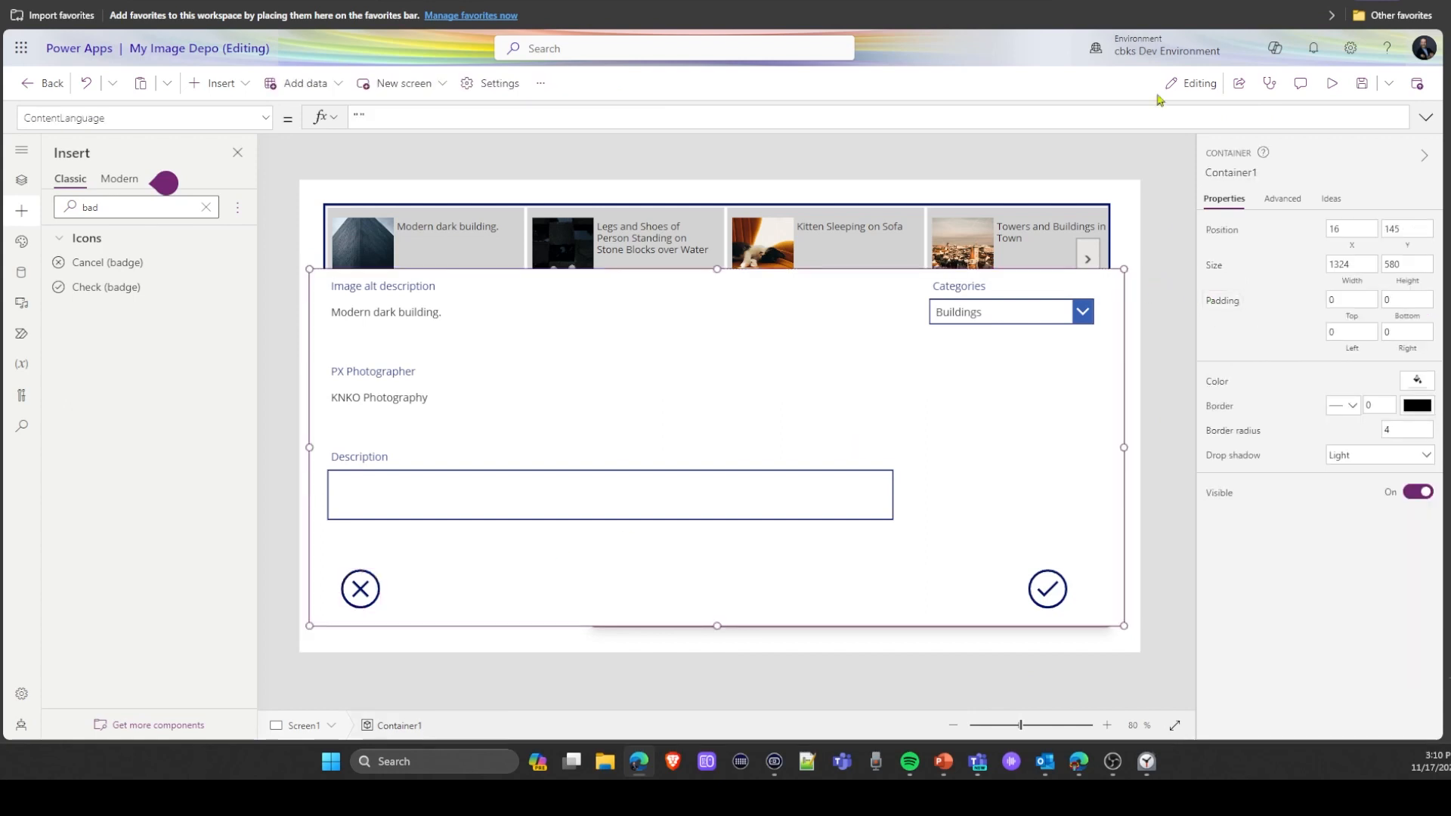
click(1329, 84)
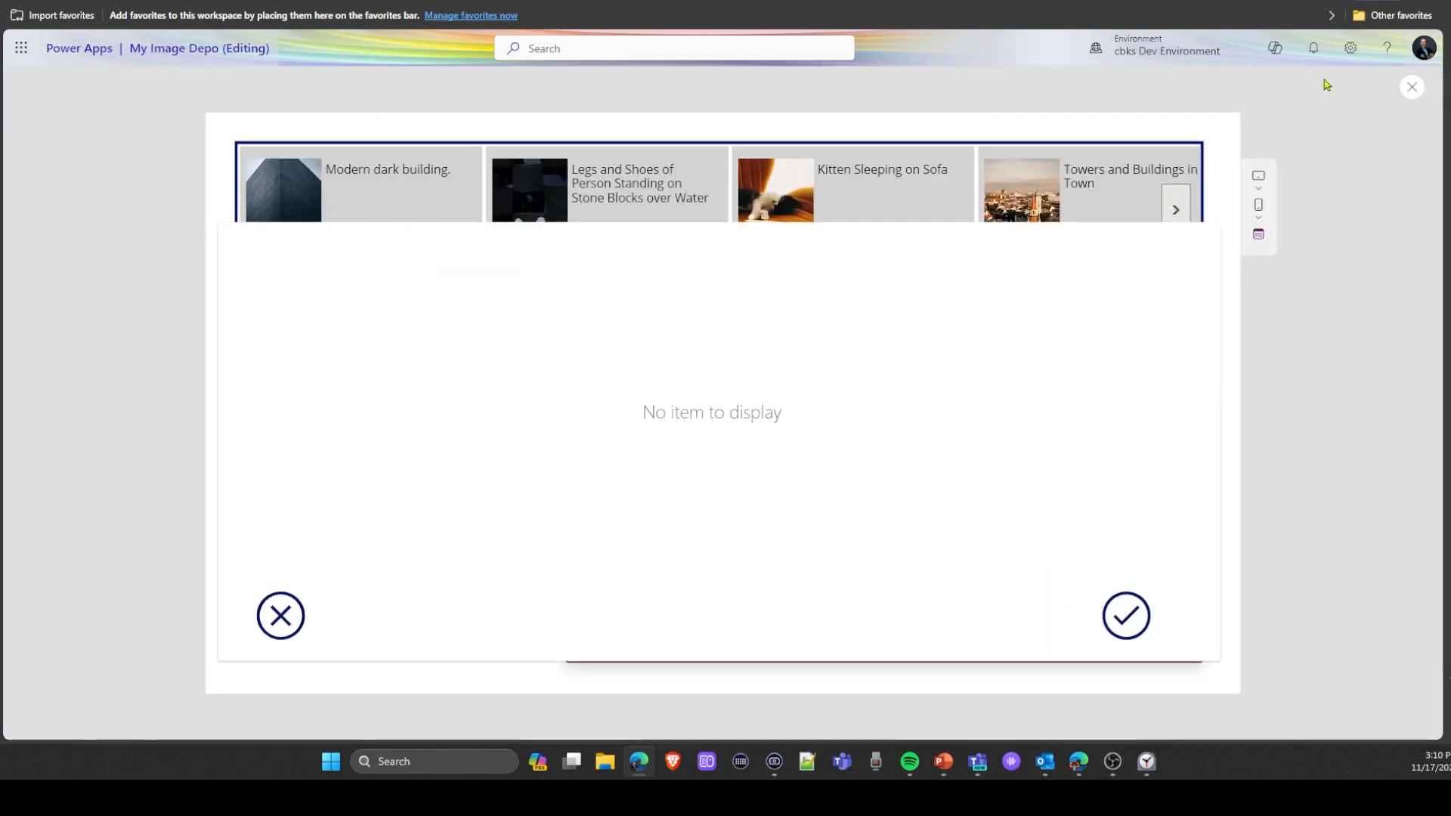
click(1413, 88)
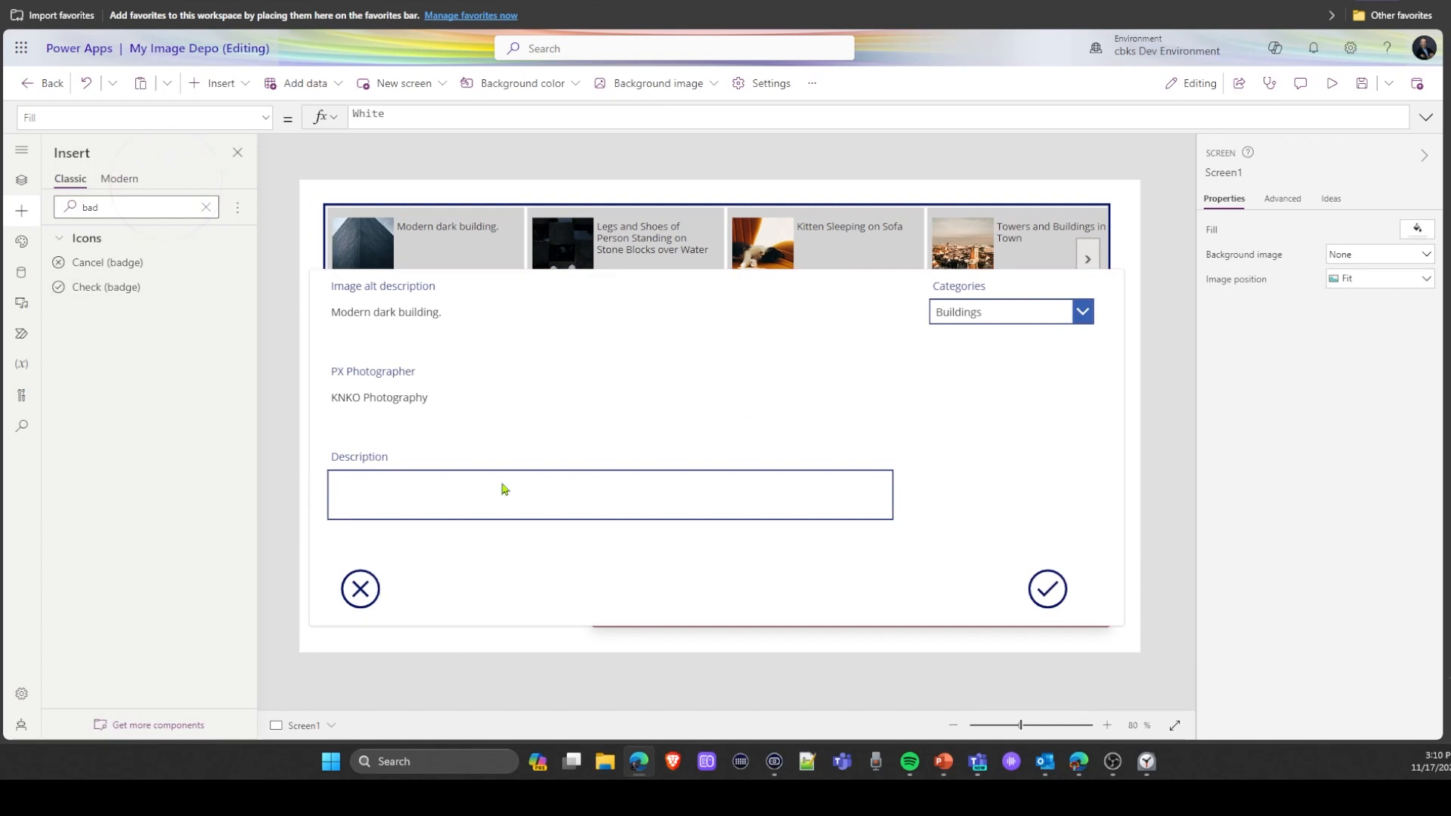
Set the frm_ImageData form's default mode to New and preview the app again.
click(559, 554)
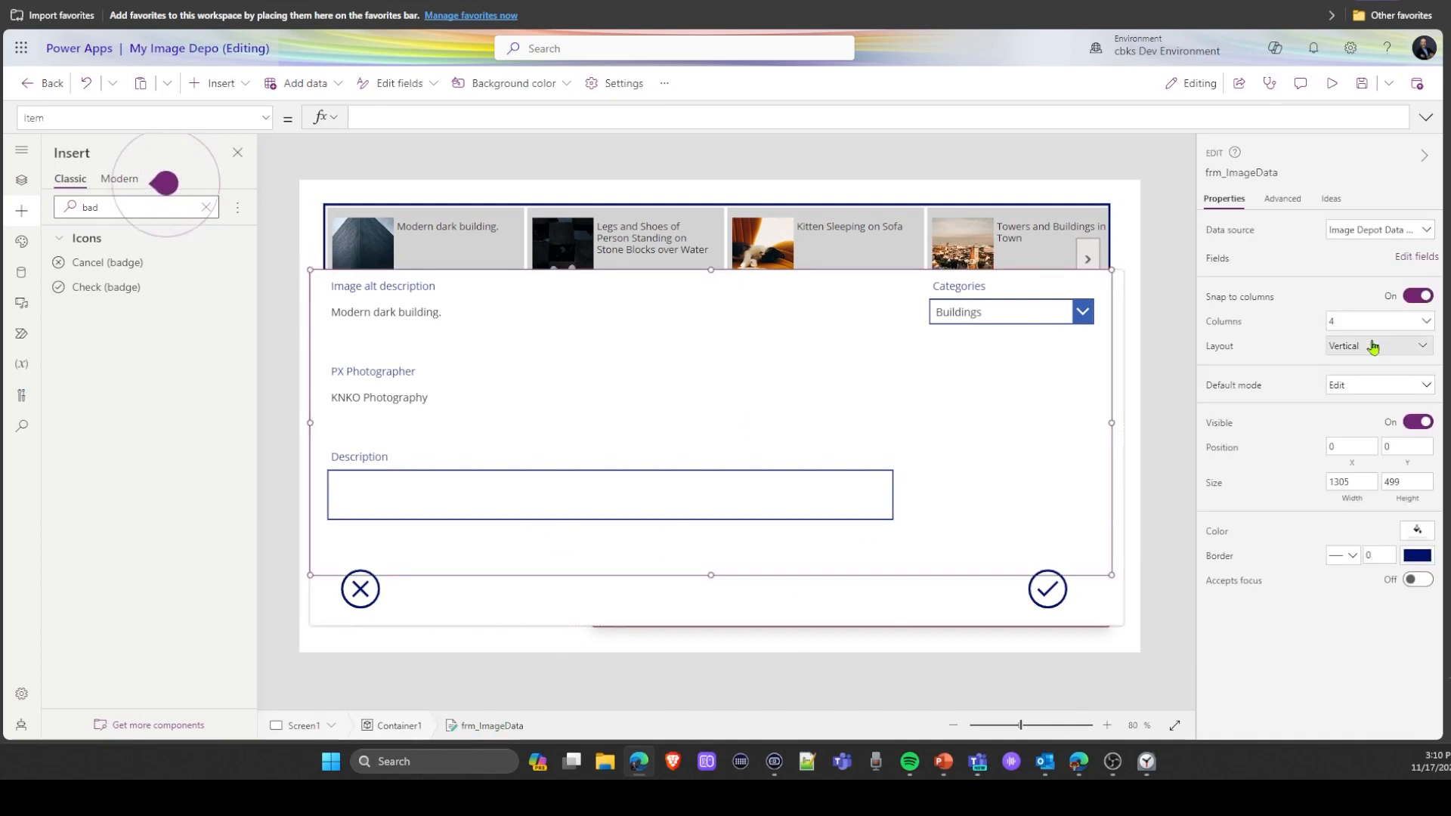
click(1380, 387)
click(1339, 432)
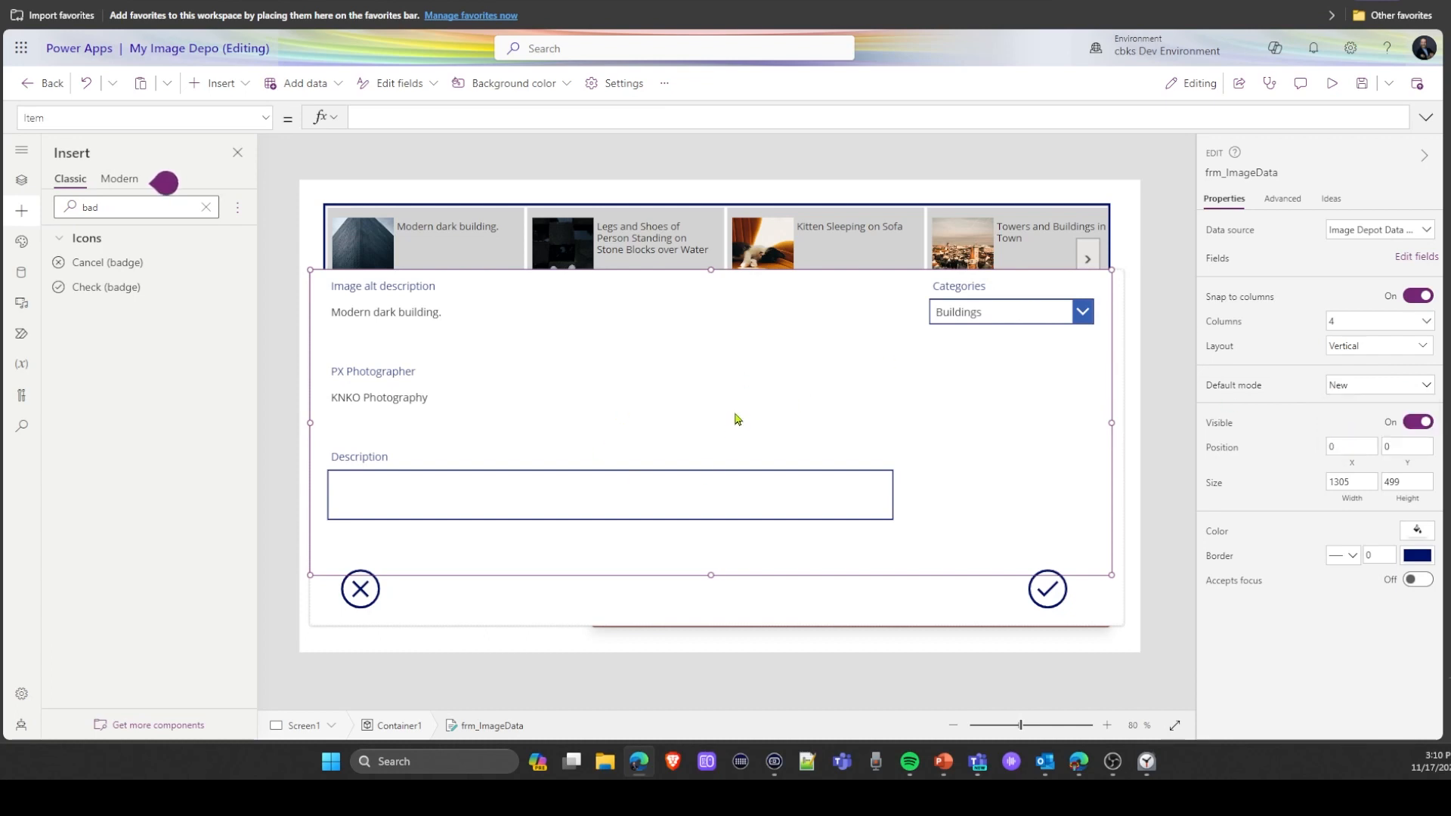
click(504, 612)
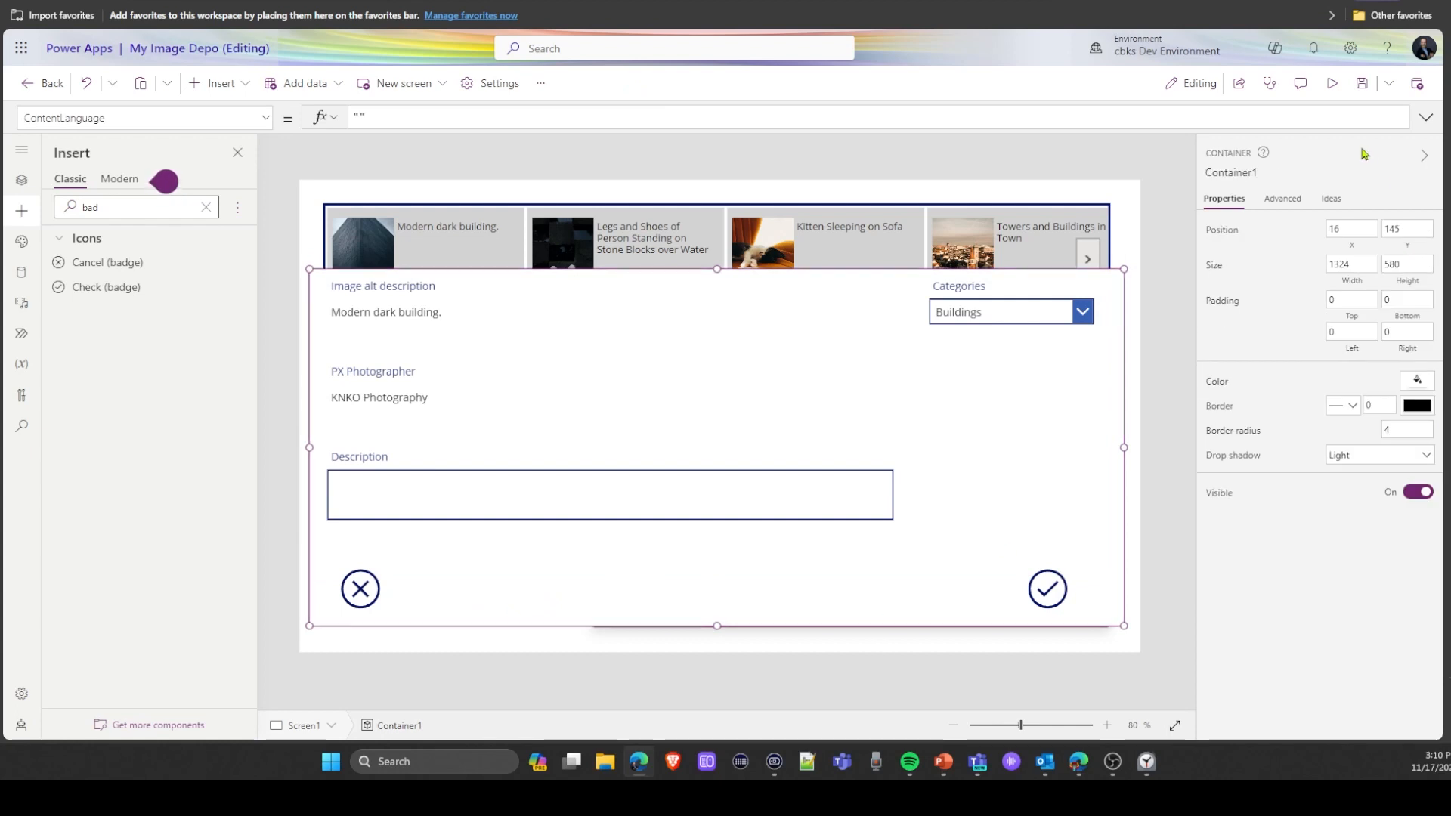
click(1332, 83)
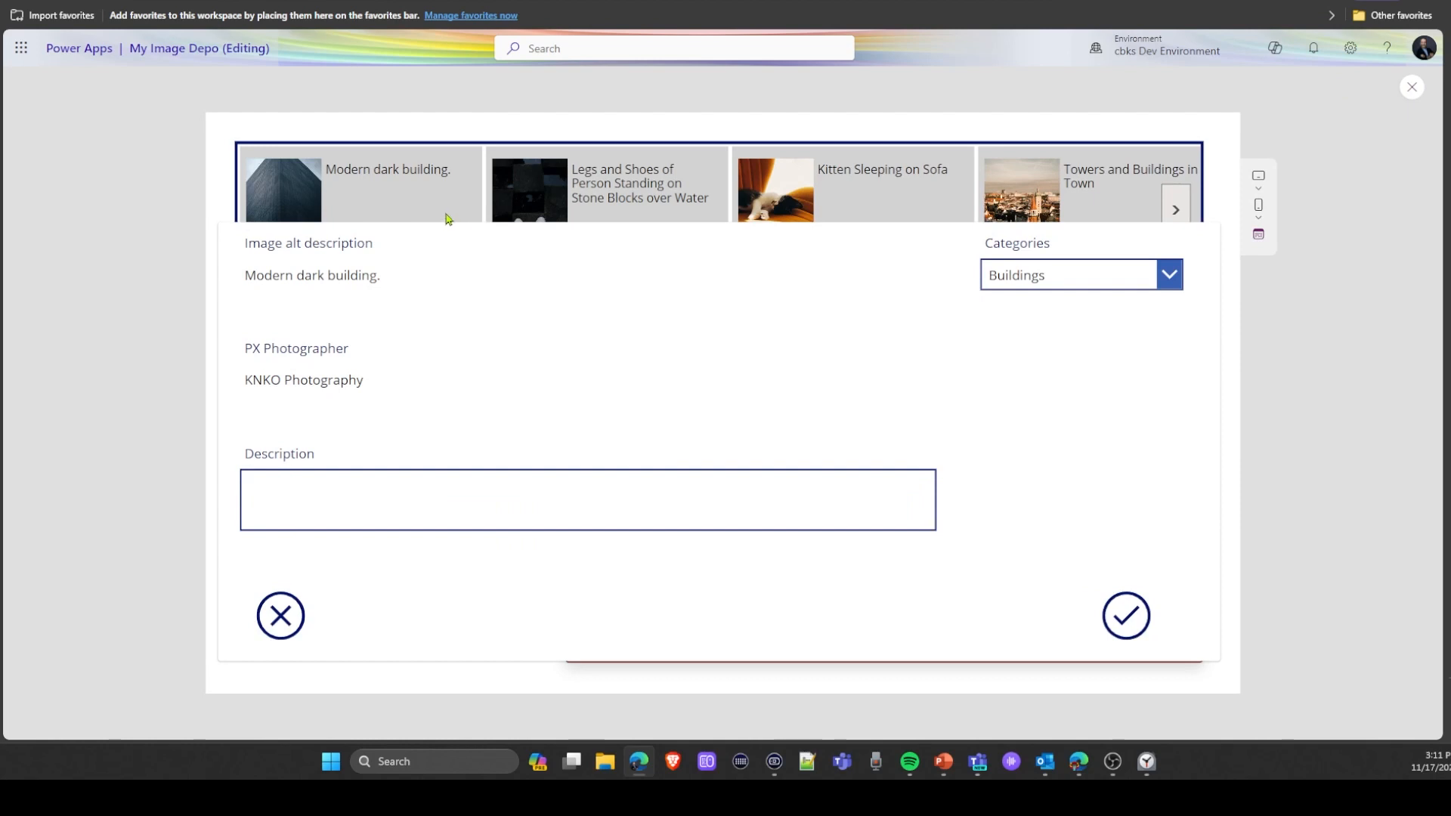
Check in the preview that the form follows the selected image, using the second and third gallery images, and return to editing.
click(643, 184)
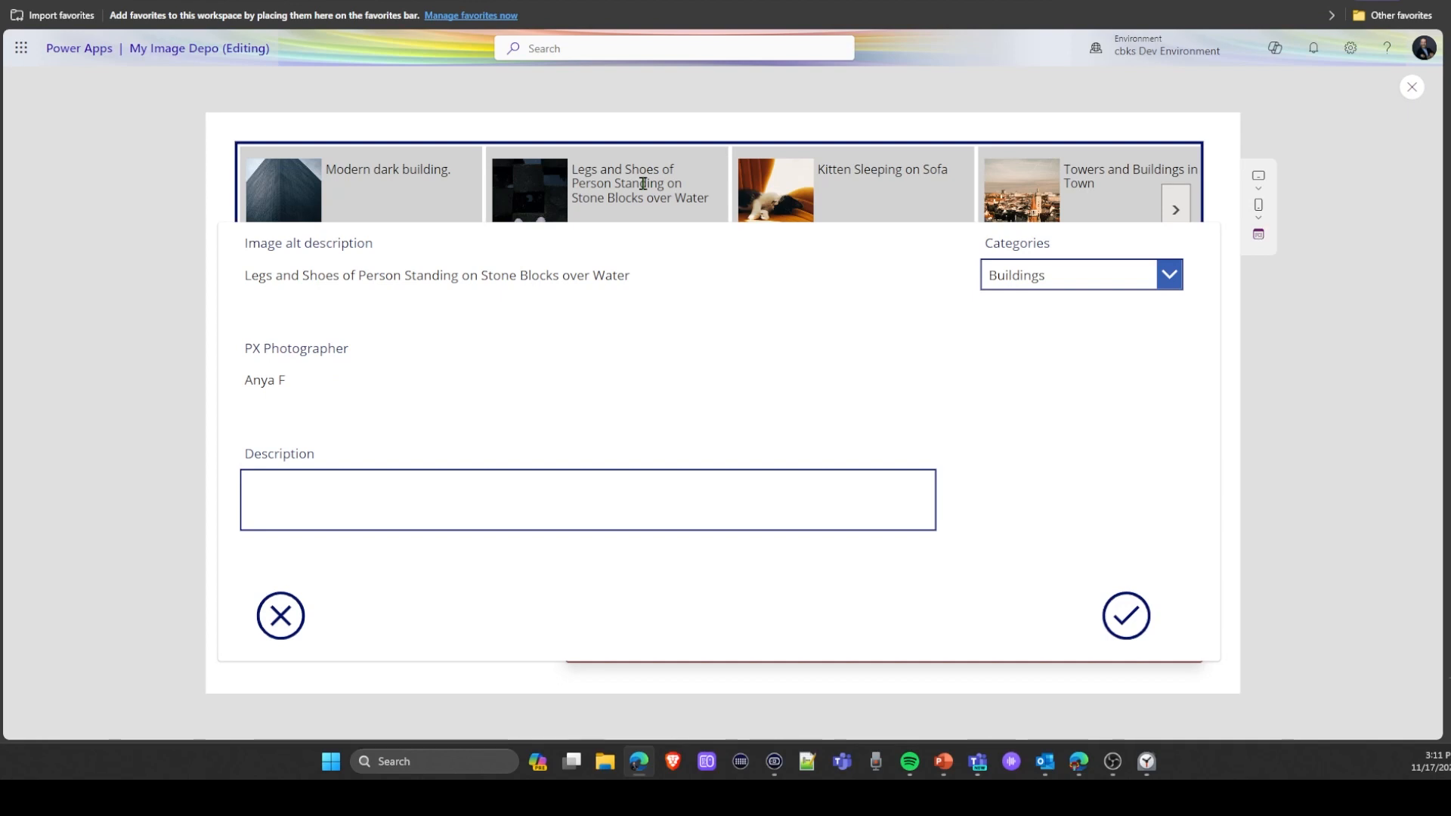
click(858, 186)
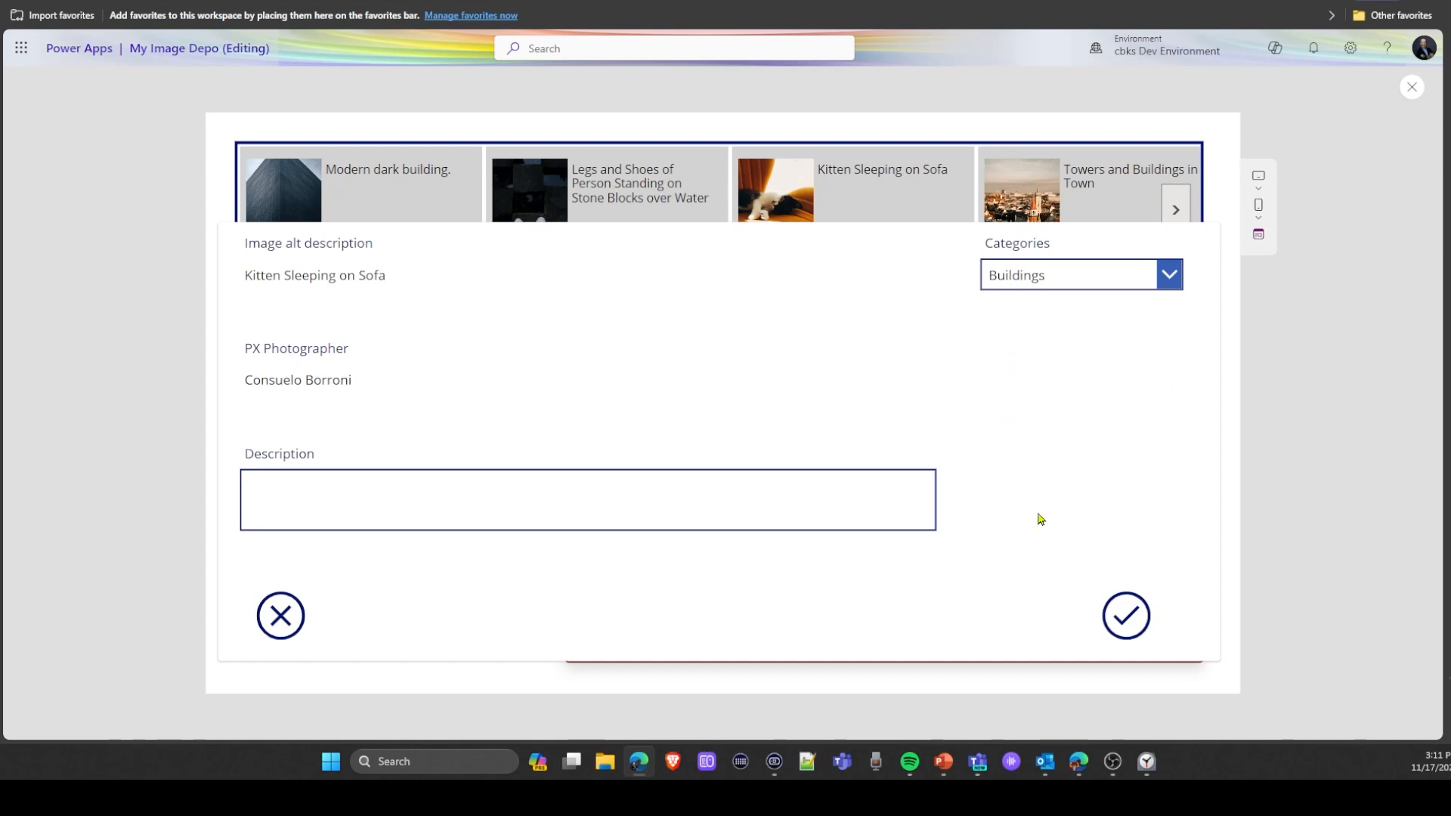
click(1410, 87)
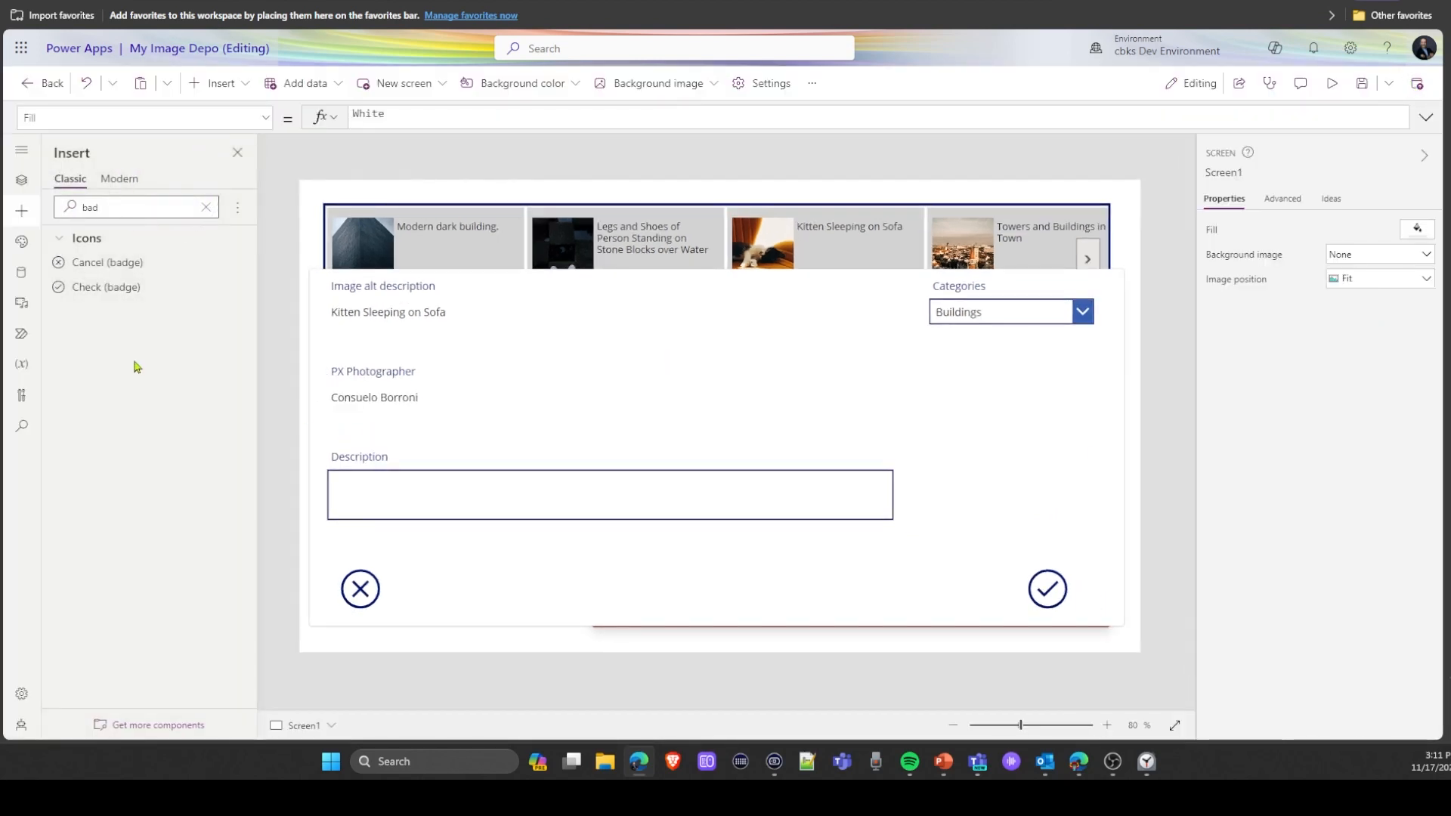
Add a custom card to the frm_ImageData form and place it directly after the Description card in the field order.
click(832, 569)
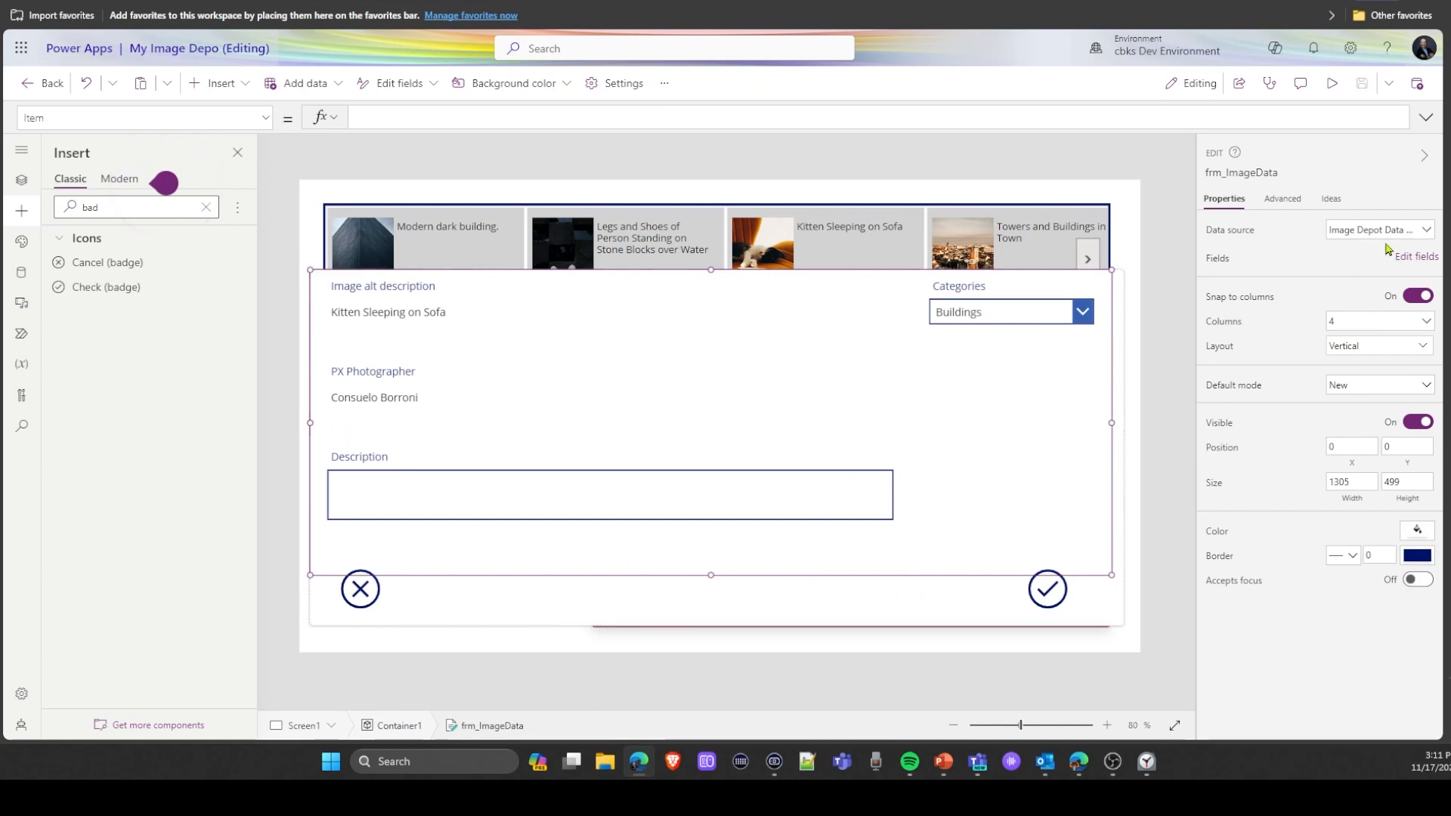
click(1416, 257)
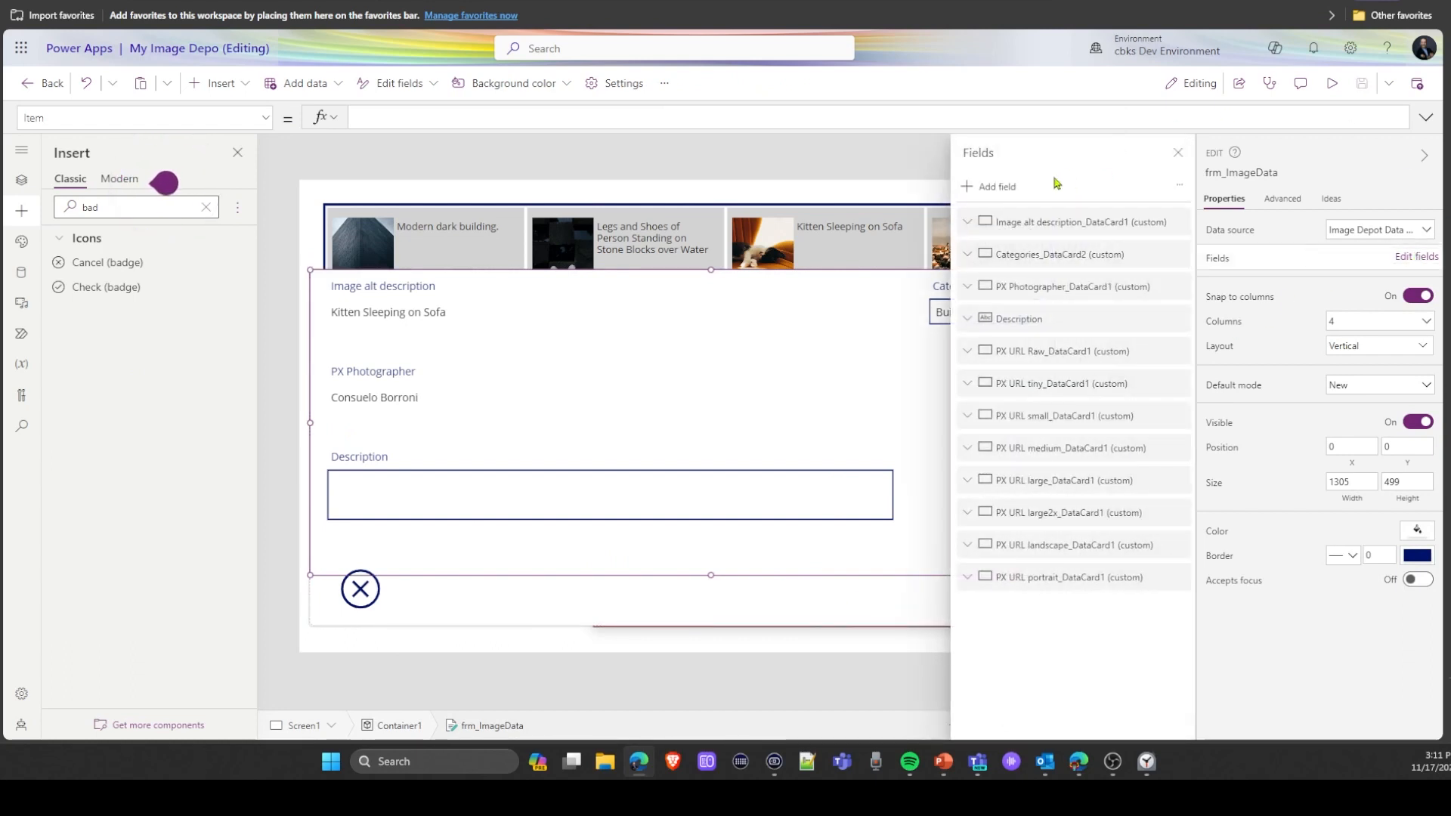
click(1180, 186)
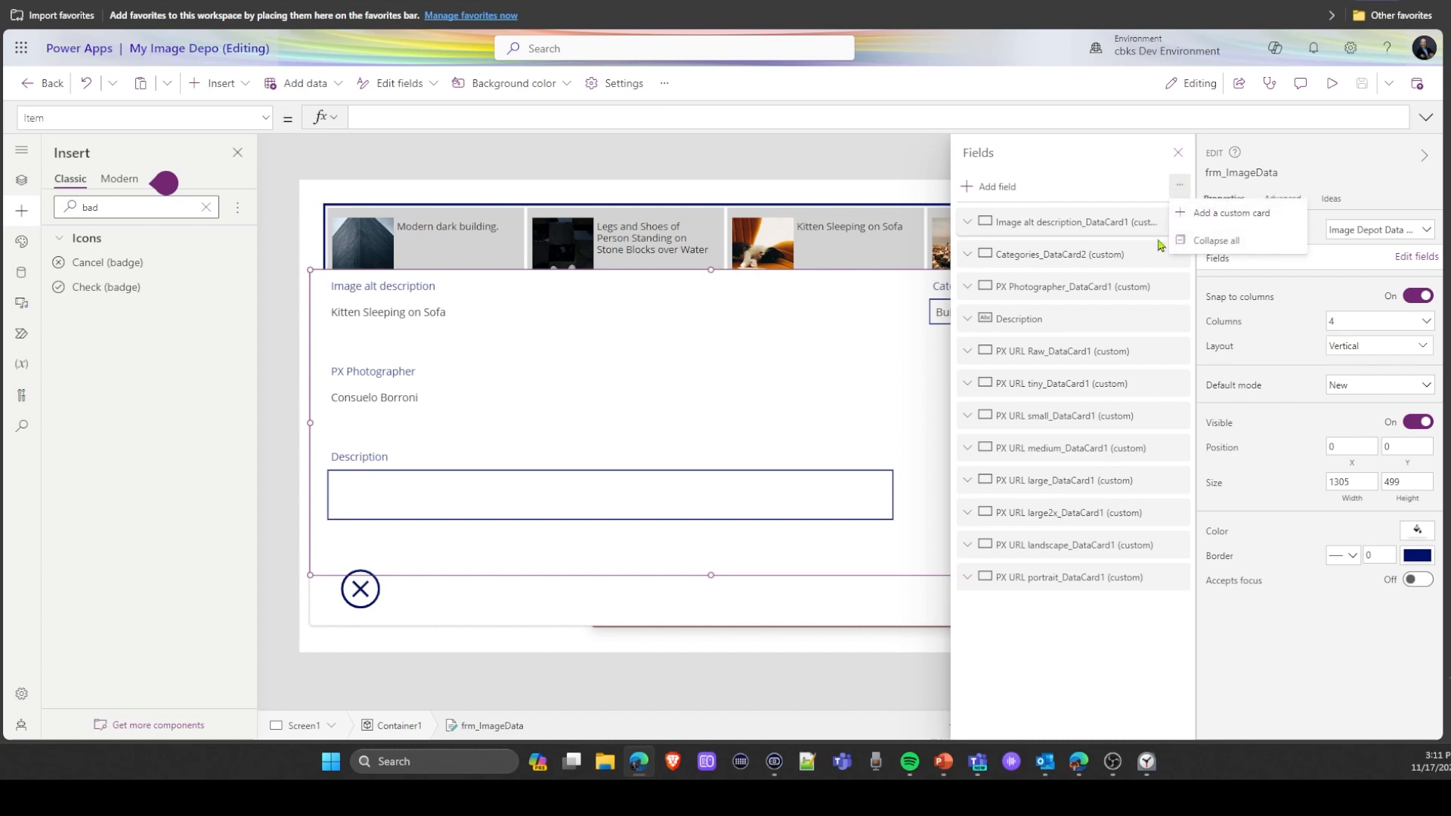
click(1212, 211)
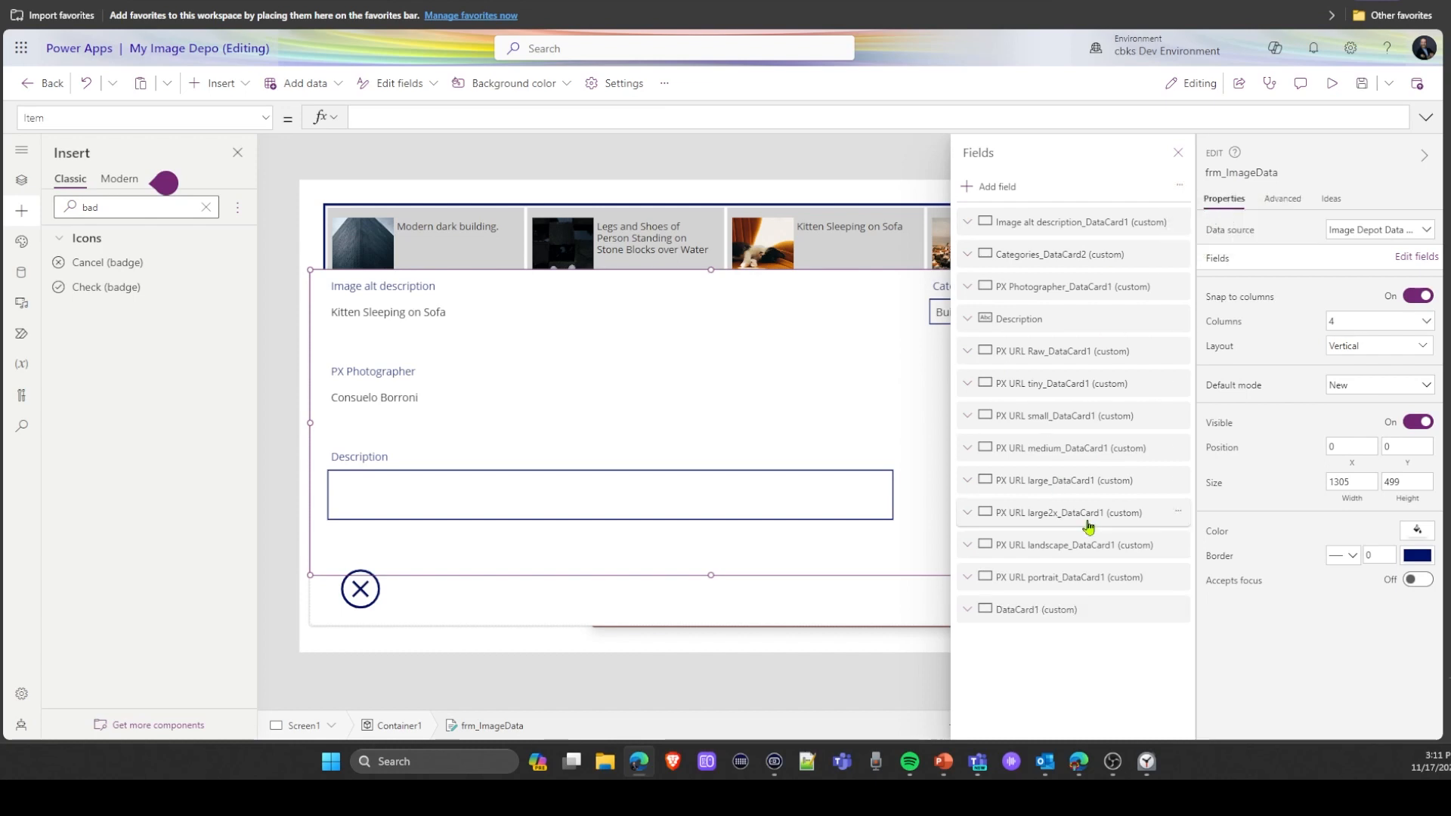
drag(1050, 612, 1084, 336)
click(1177, 154)
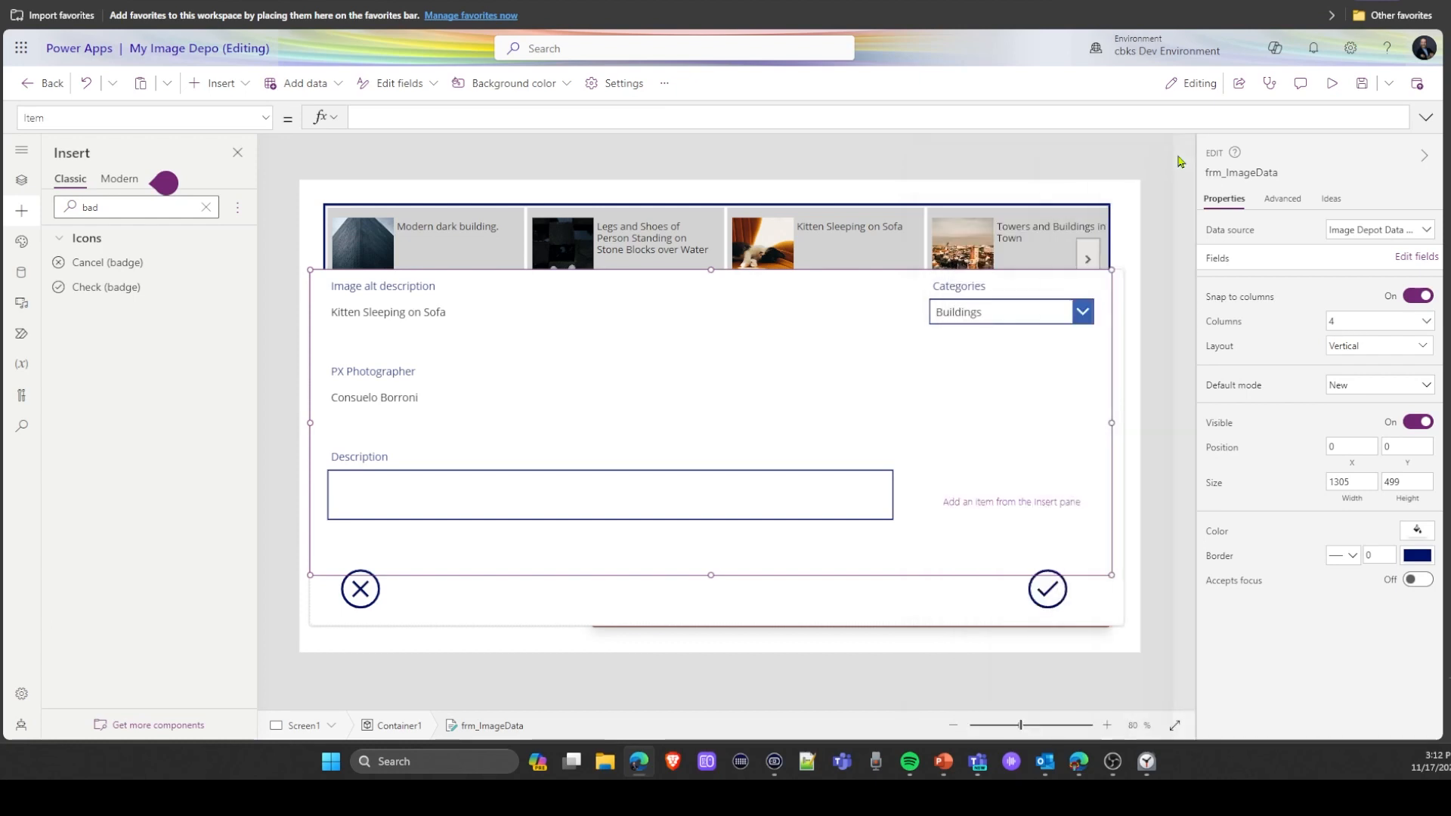
Insert an Image control into the new custom card and enlarge it to about 280 by 182.
click(1013, 503)
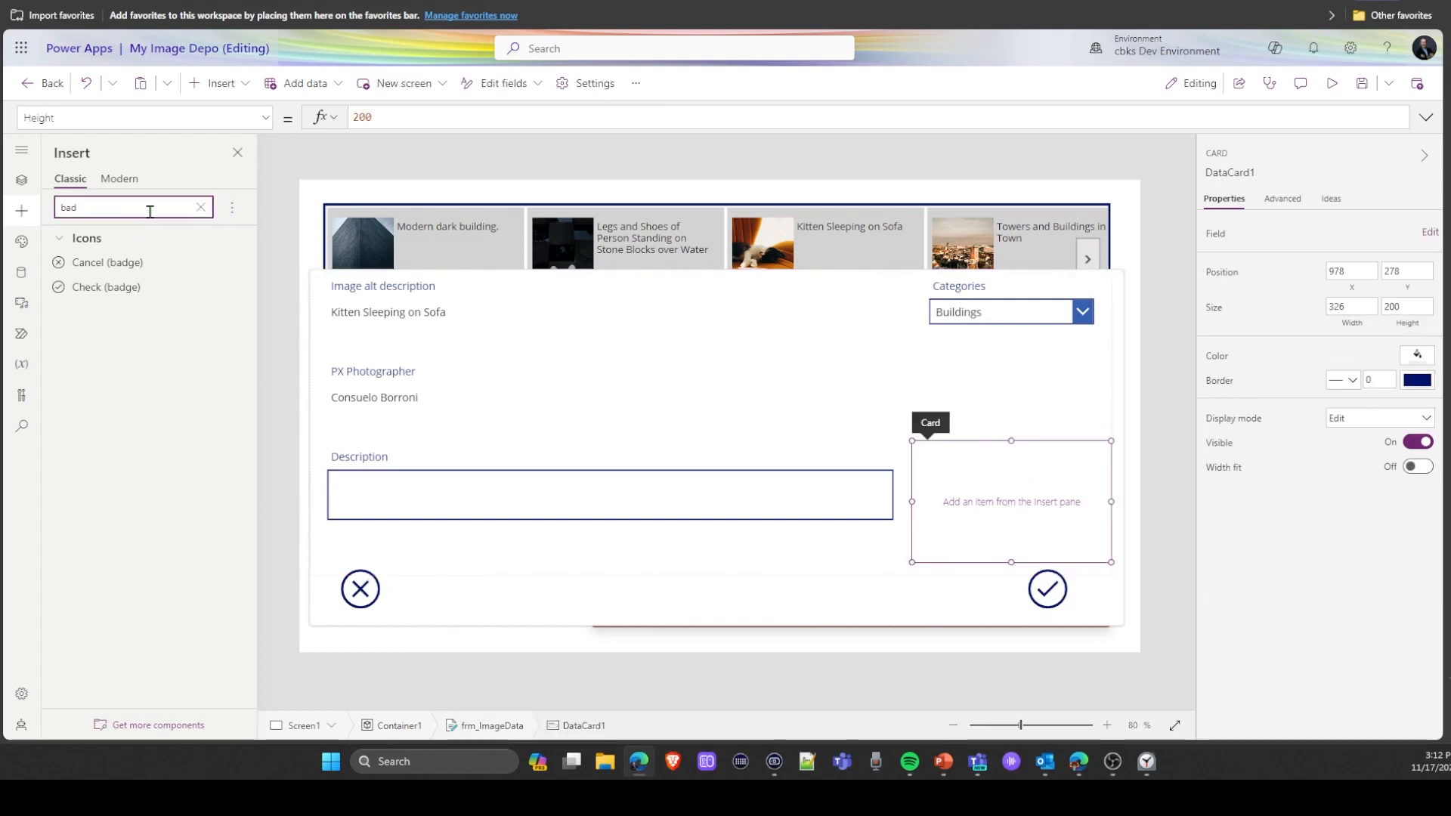
click(200, 207)
click(167, 213)
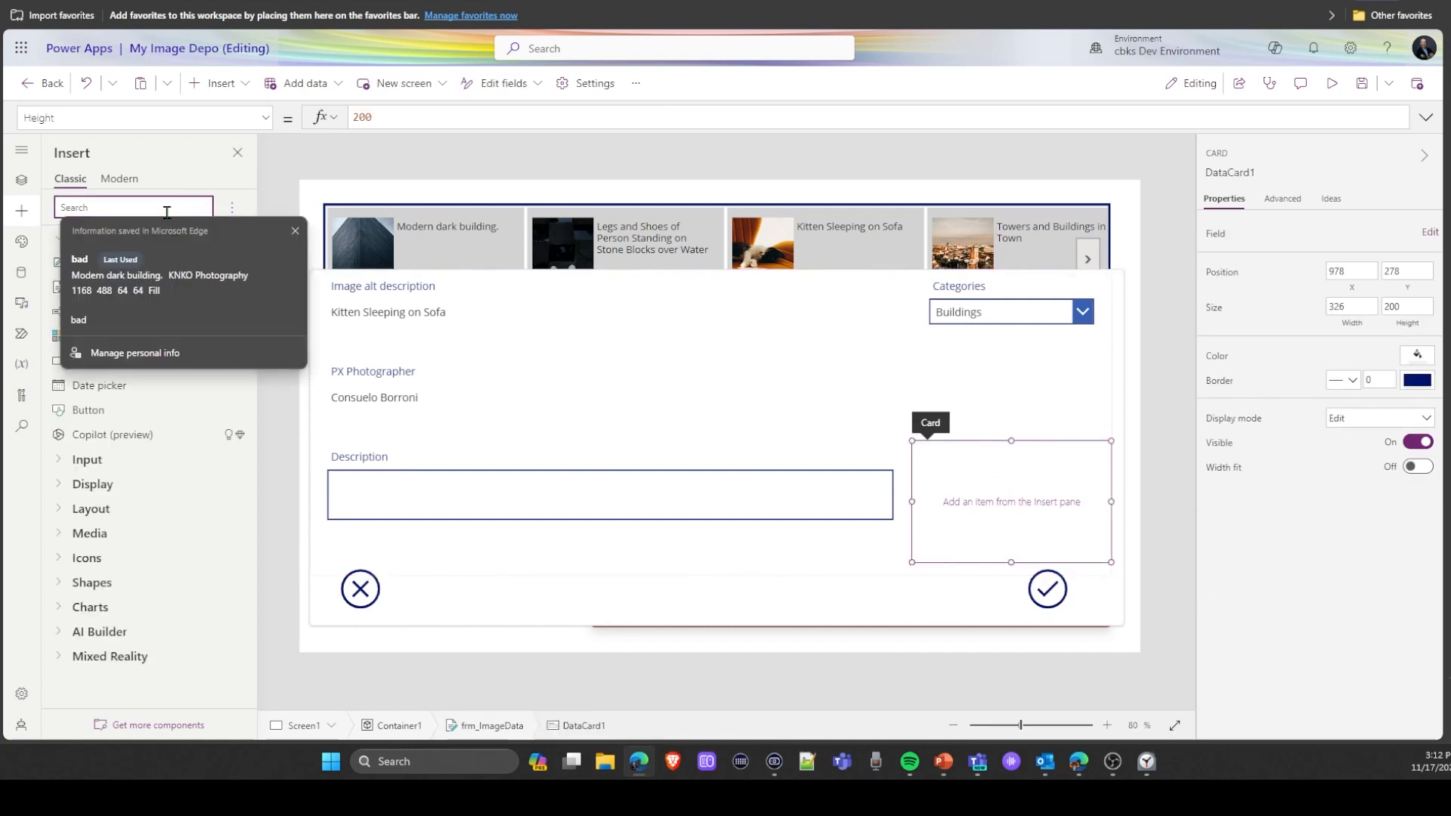
text(image)
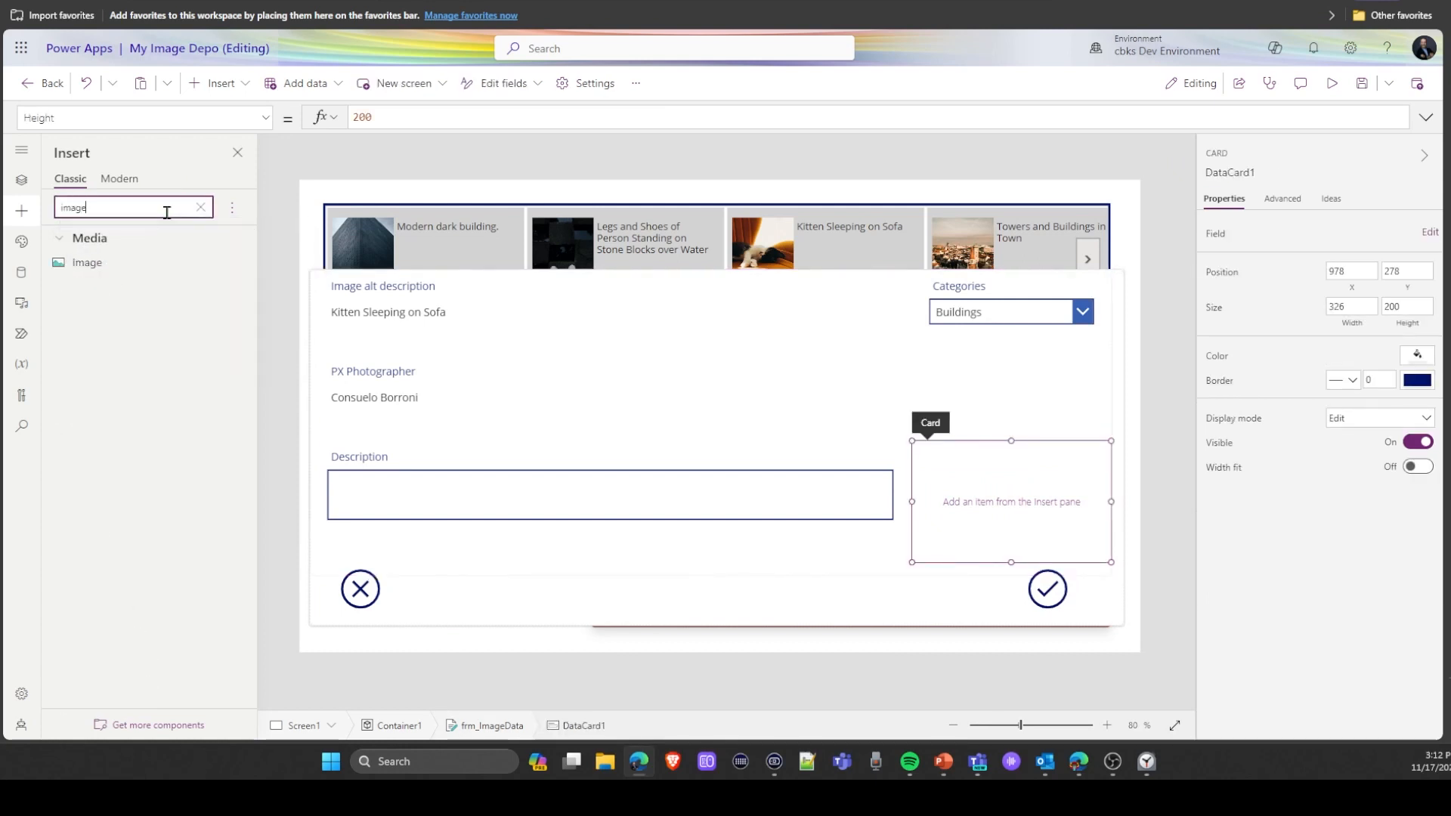
click(84, 263)
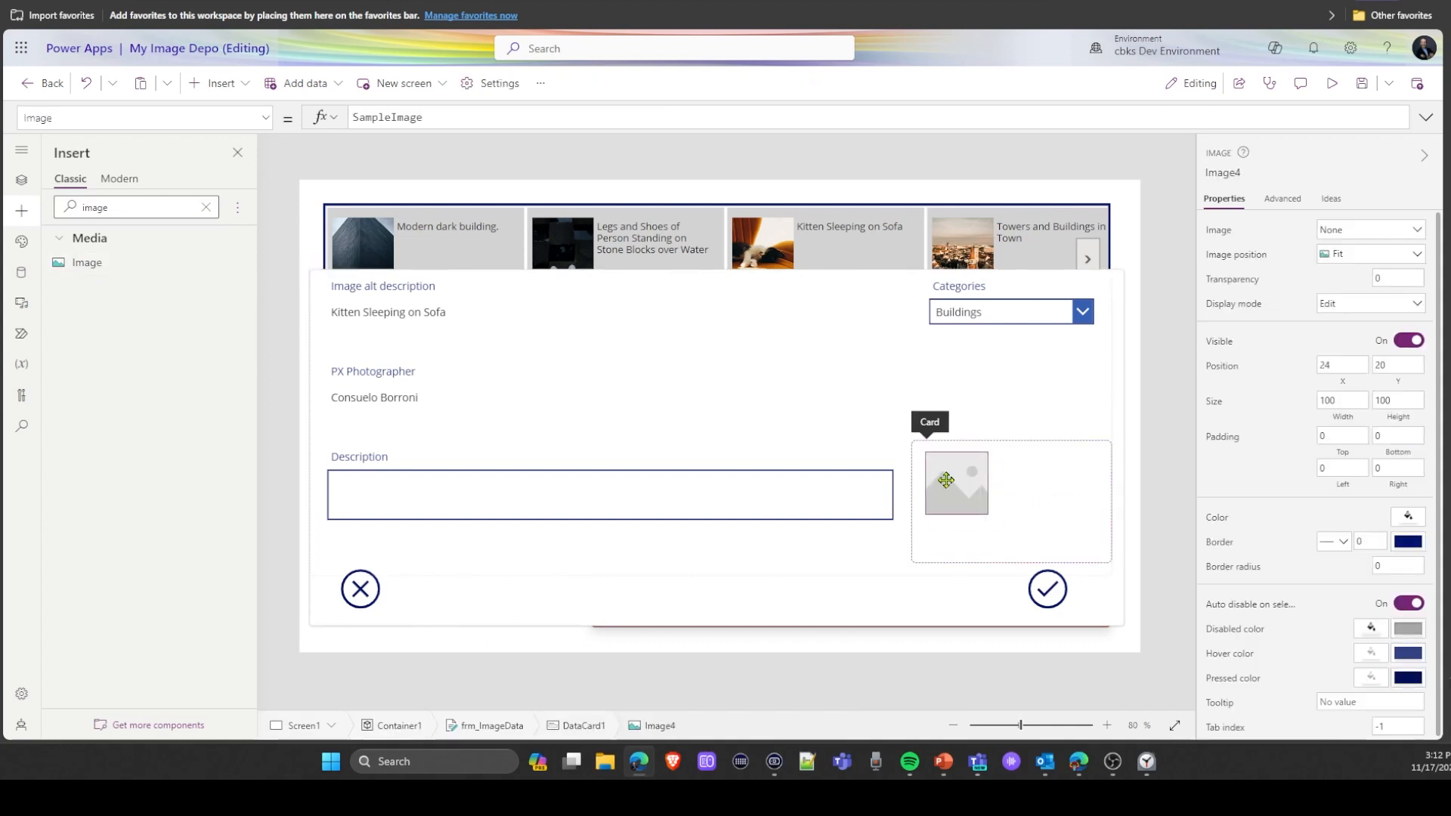
drag(990, 517, 1095, 560)
Set the new image control's Image property to Gallery1.Selected.src.medium.
click(480, 116)
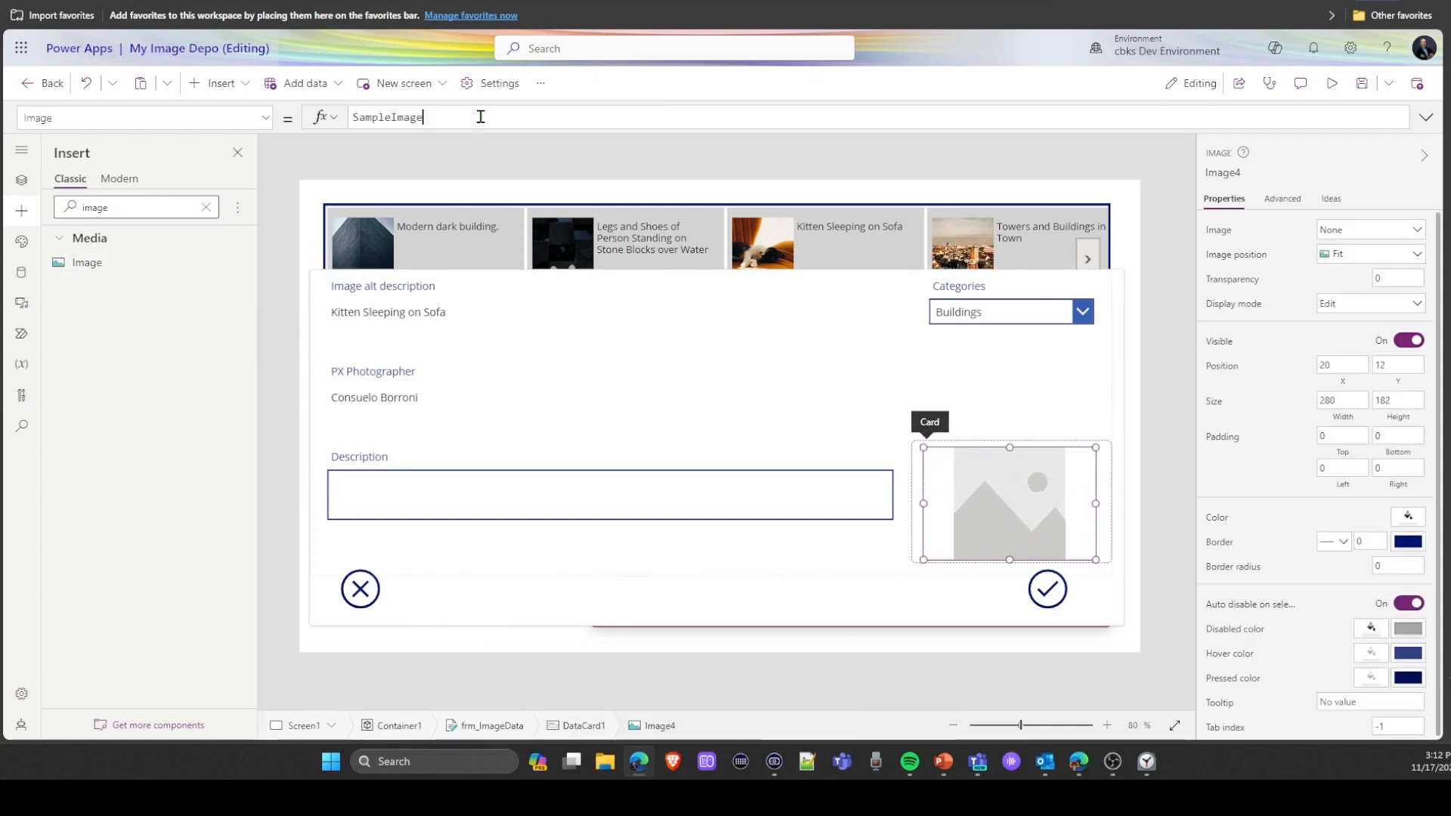
key(ctrl+a)
text(Gal)
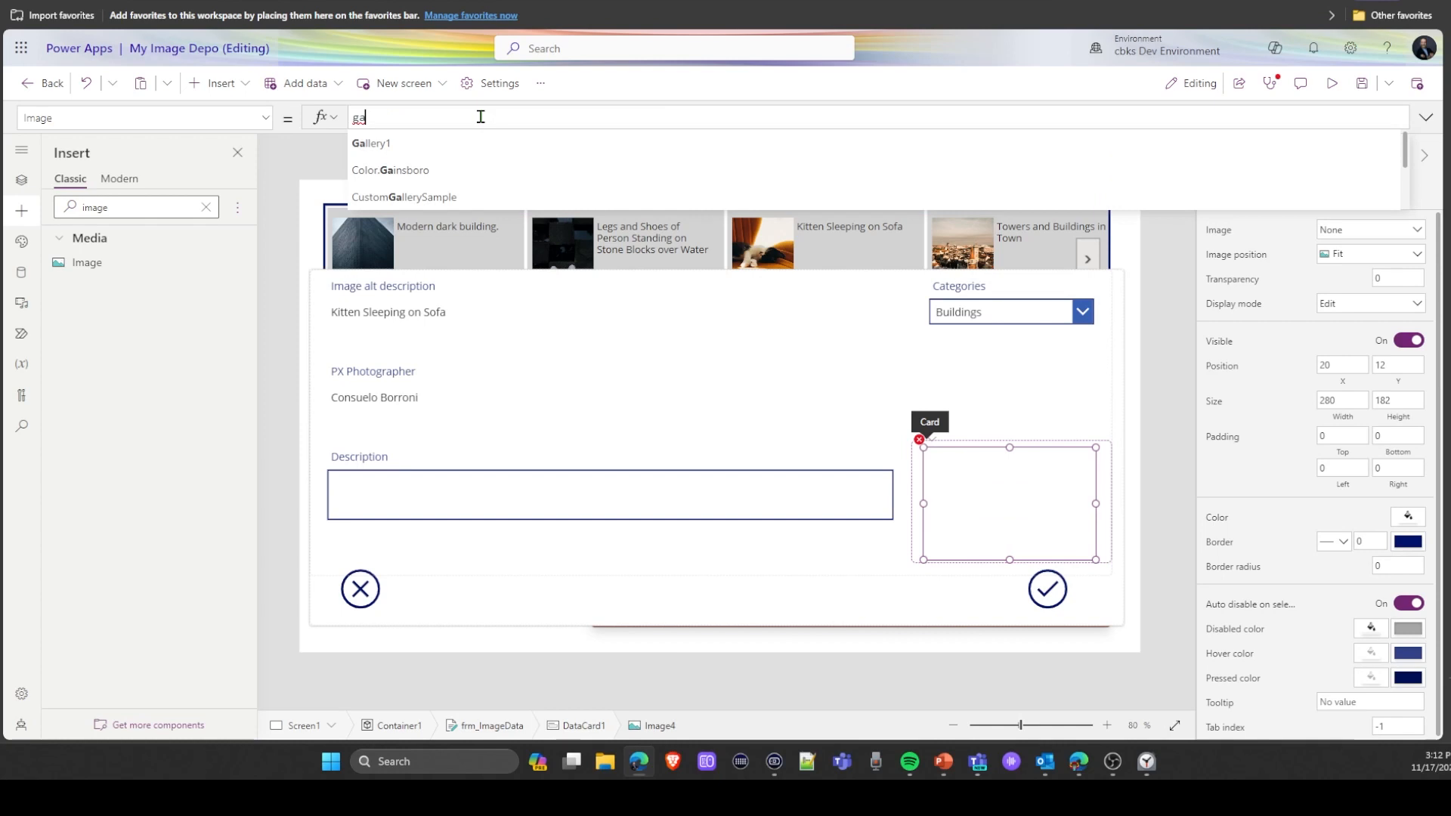
click(359, 146)
text(.sel)
click(360, 146)
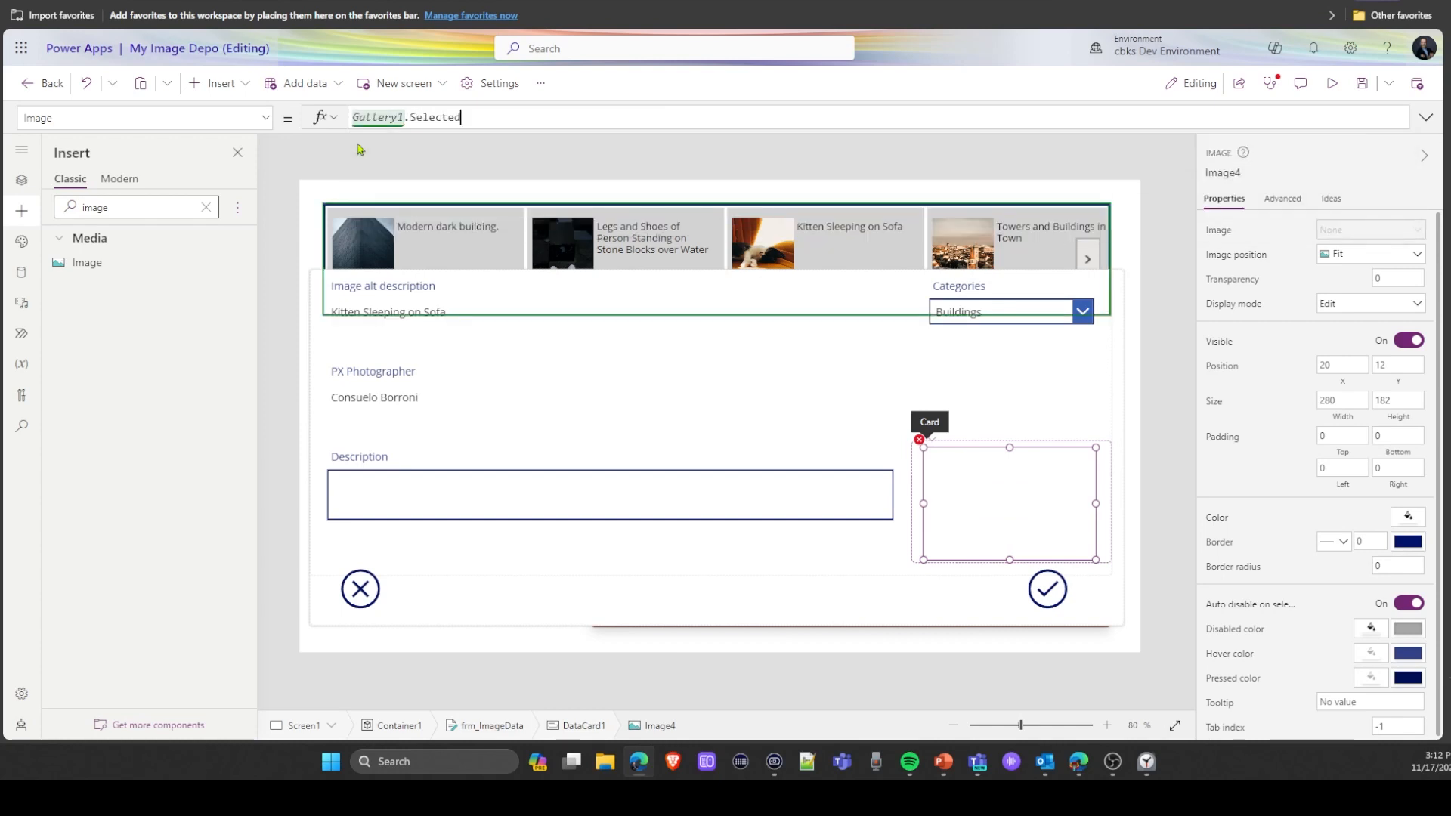
text(.src)
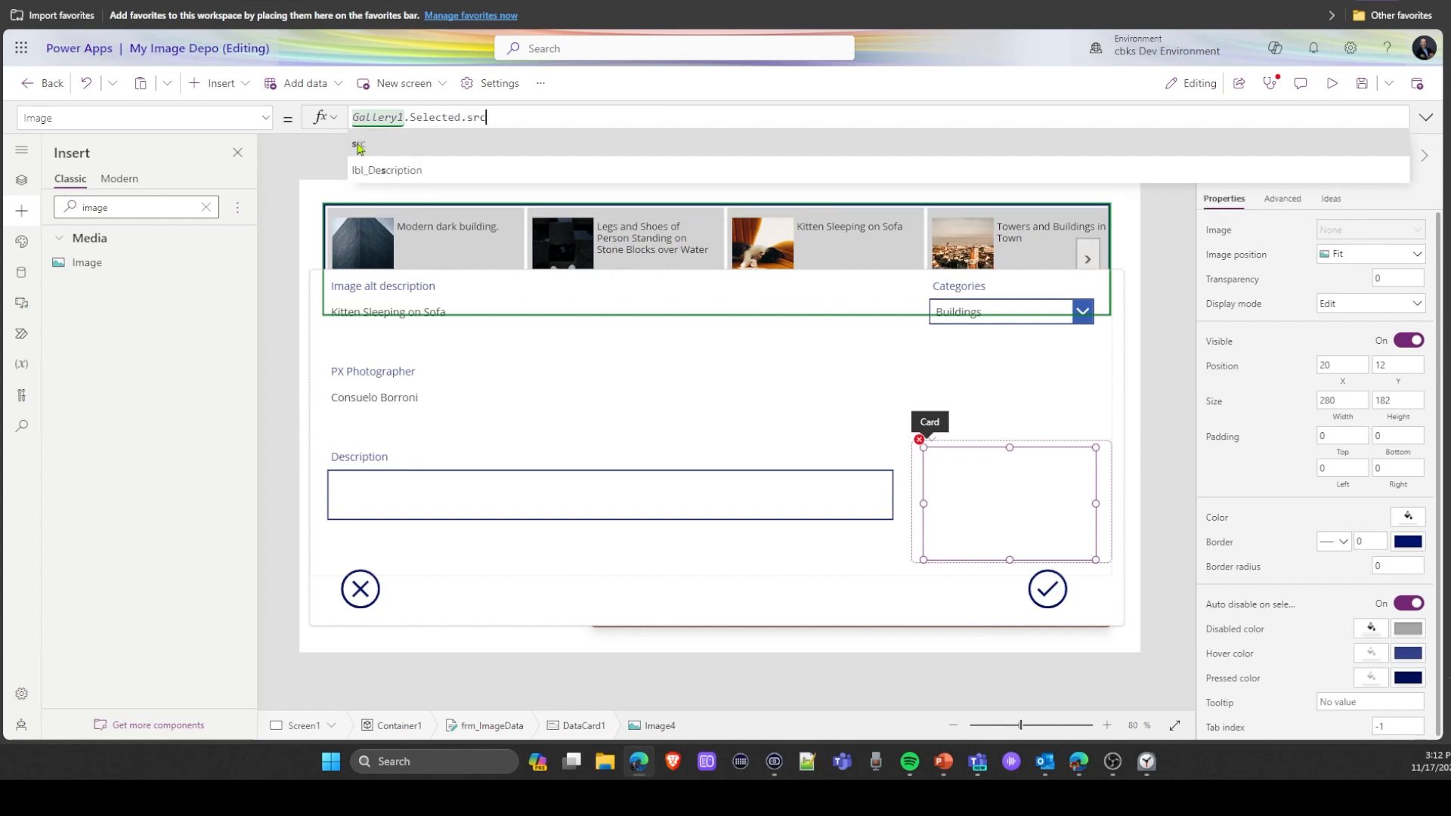
text(.)
scroll(385, 190, down, 1)
click(385, 189)
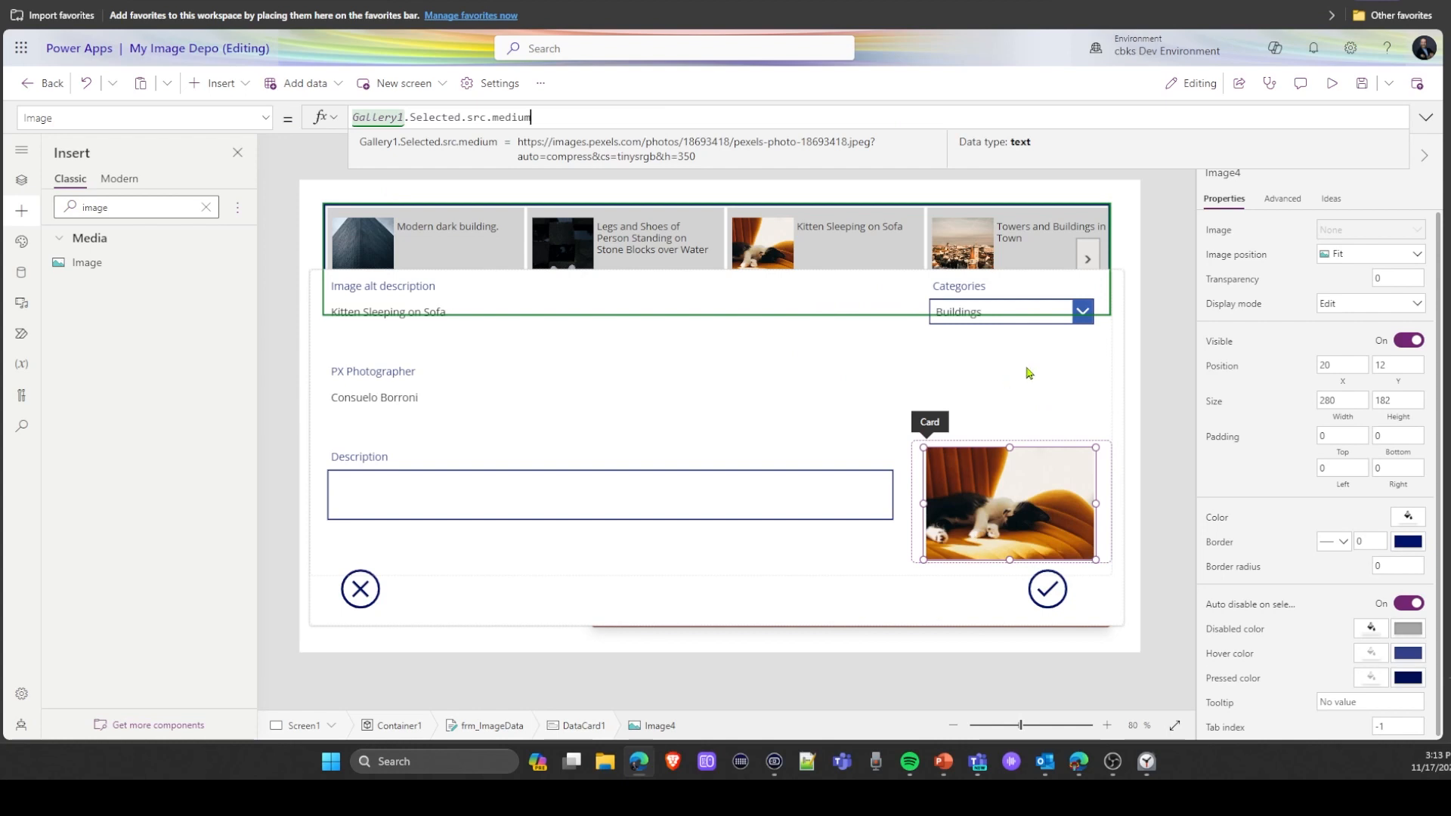
Preview the app, select the small pagoda image further along the gallery to check the form's picture, and return to editing.
click(1332, 83)
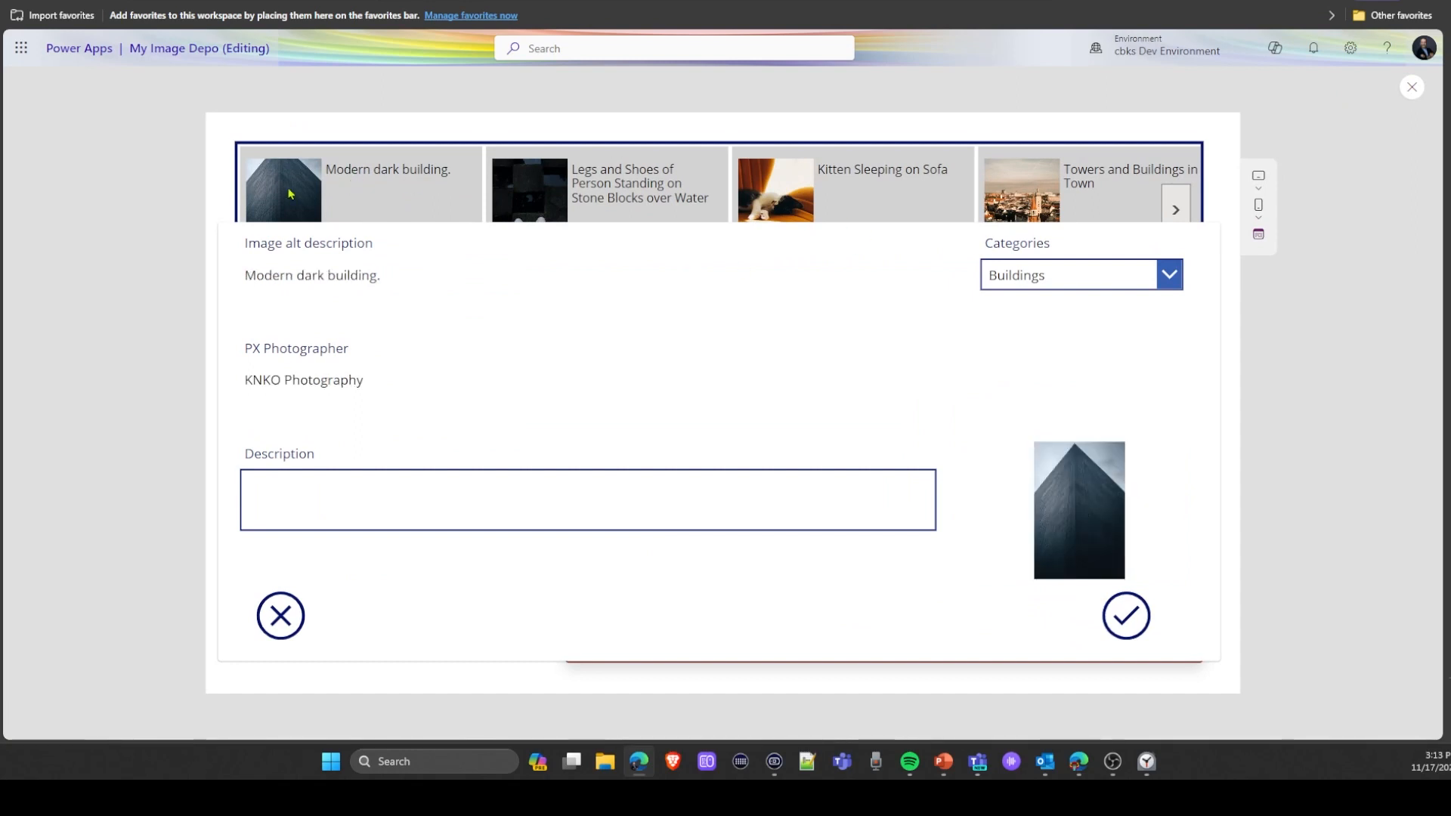
click(1176, 209)
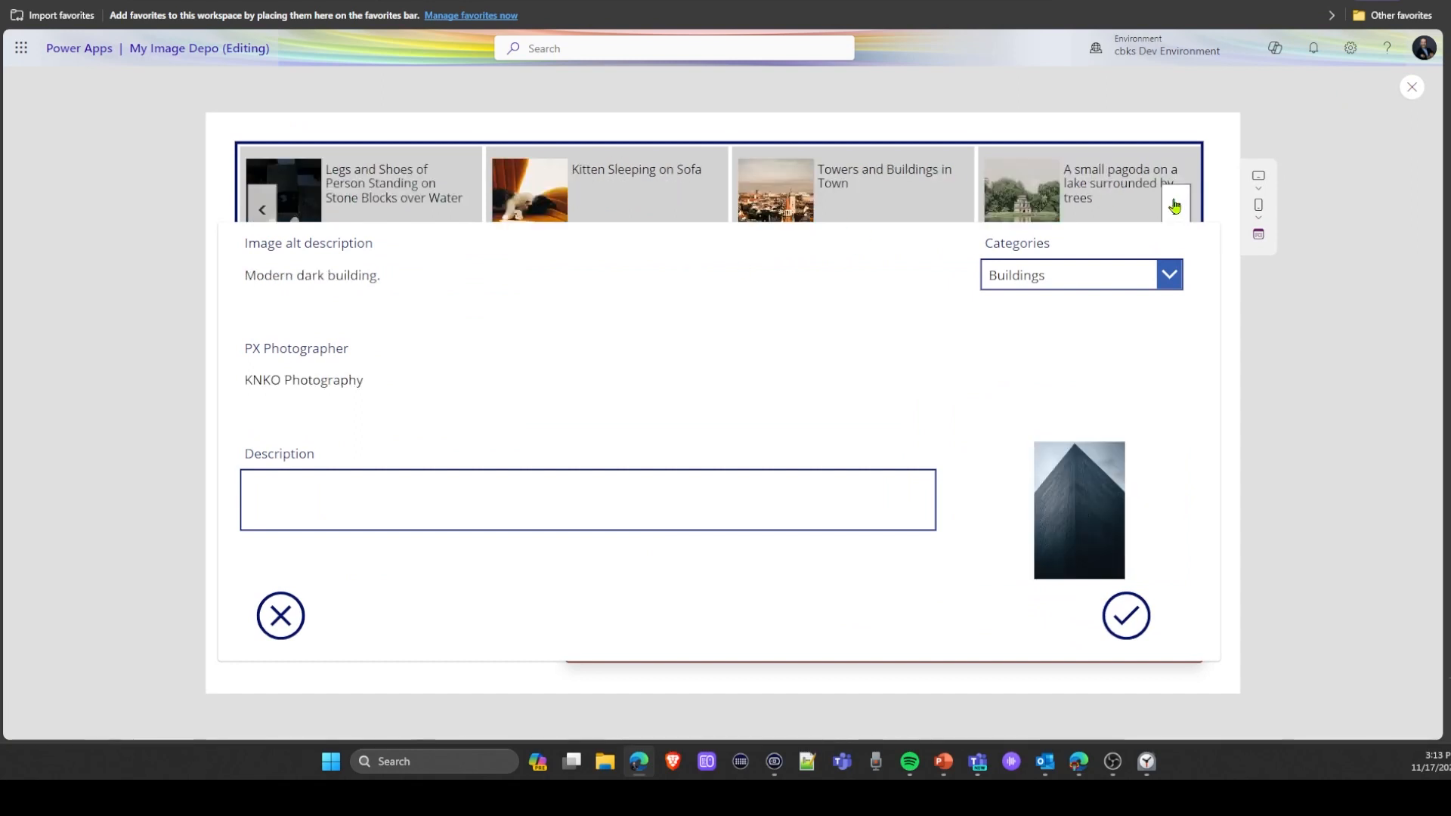
click(1049, 204)
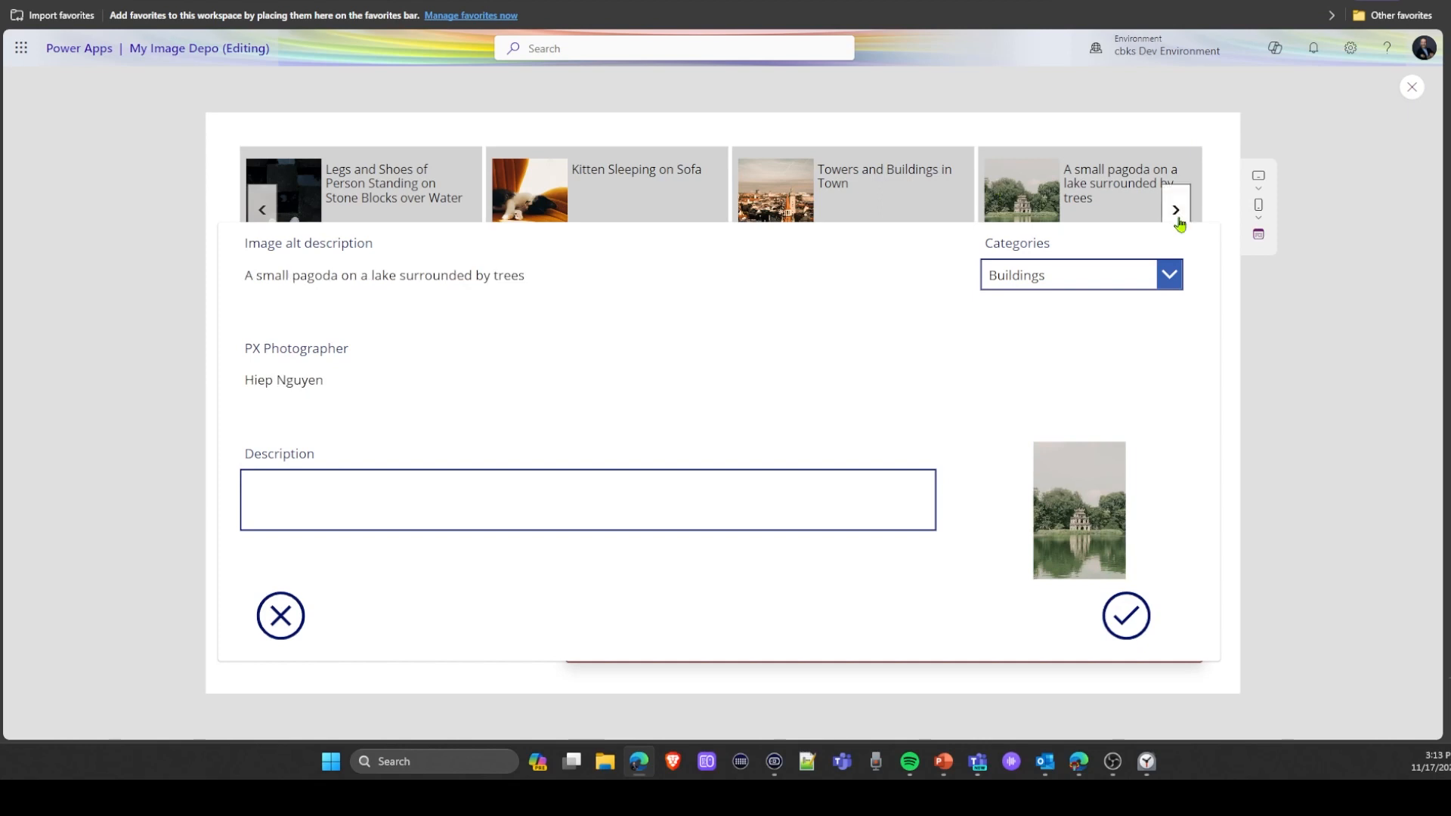
click(1412, 87)
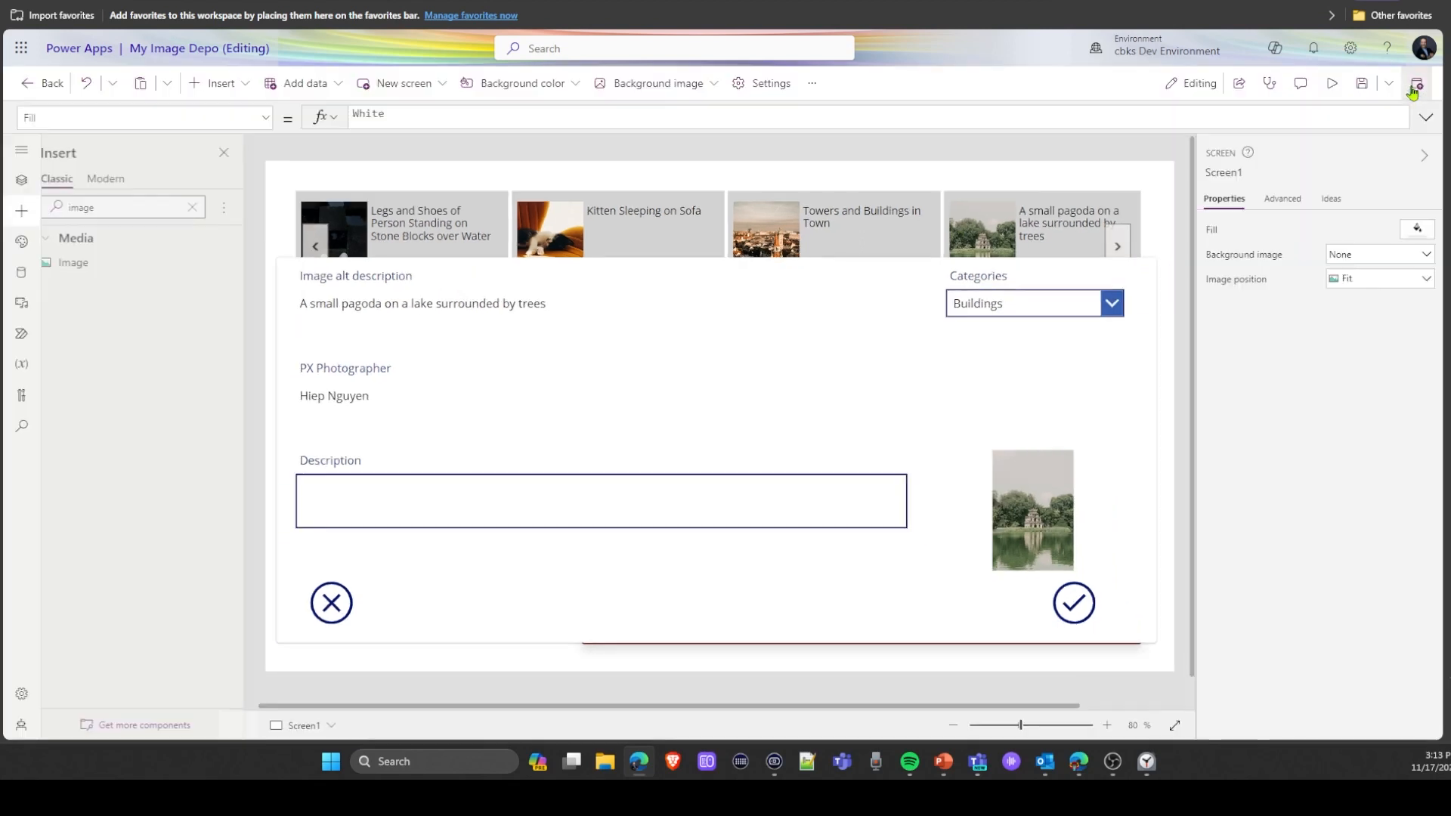
Increase the custom card's height to about 215 and stretch its image control to fill that height from Y 0.
click(1010, 444)
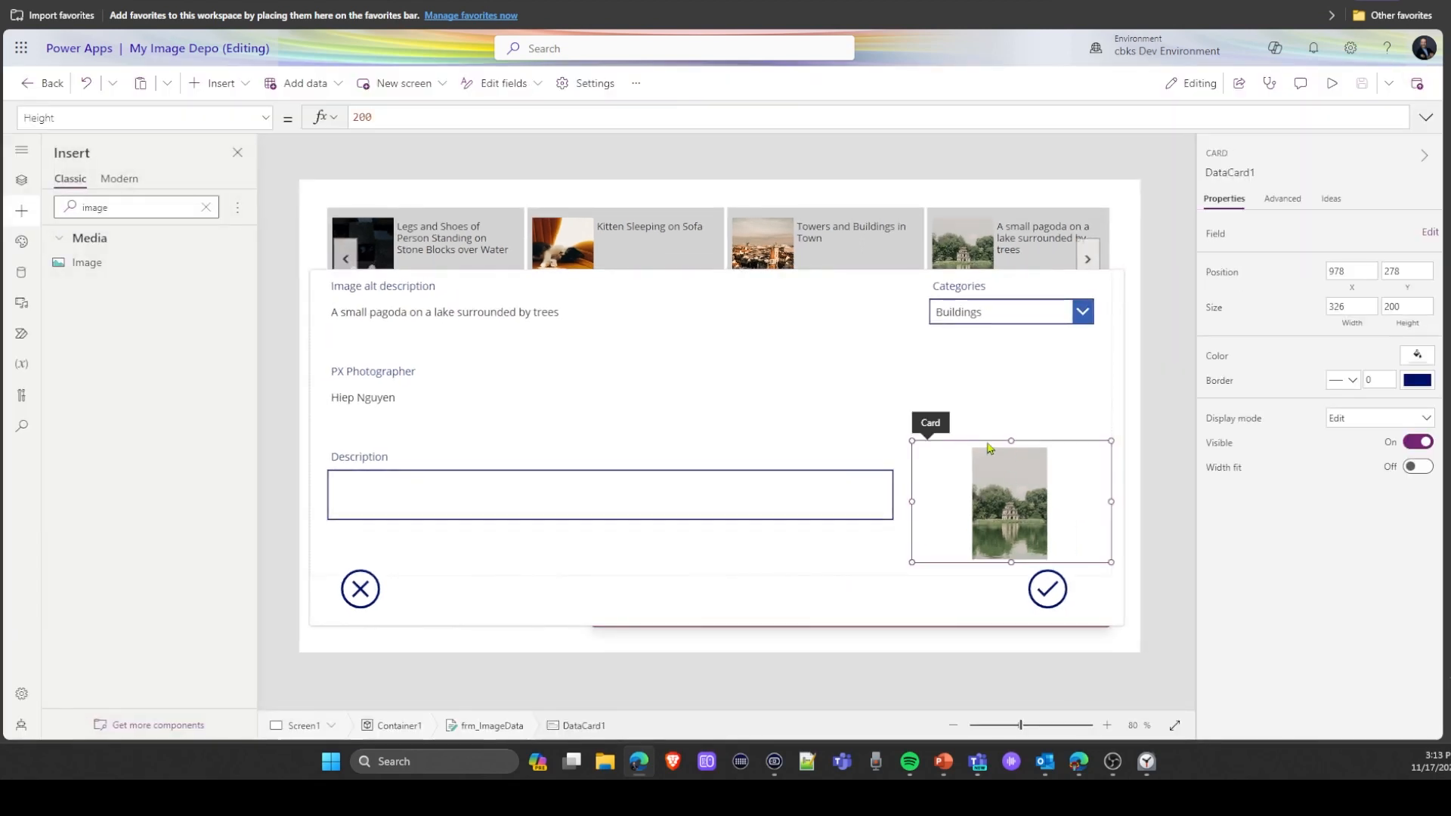
drag(1012, 440, 1014, 438)
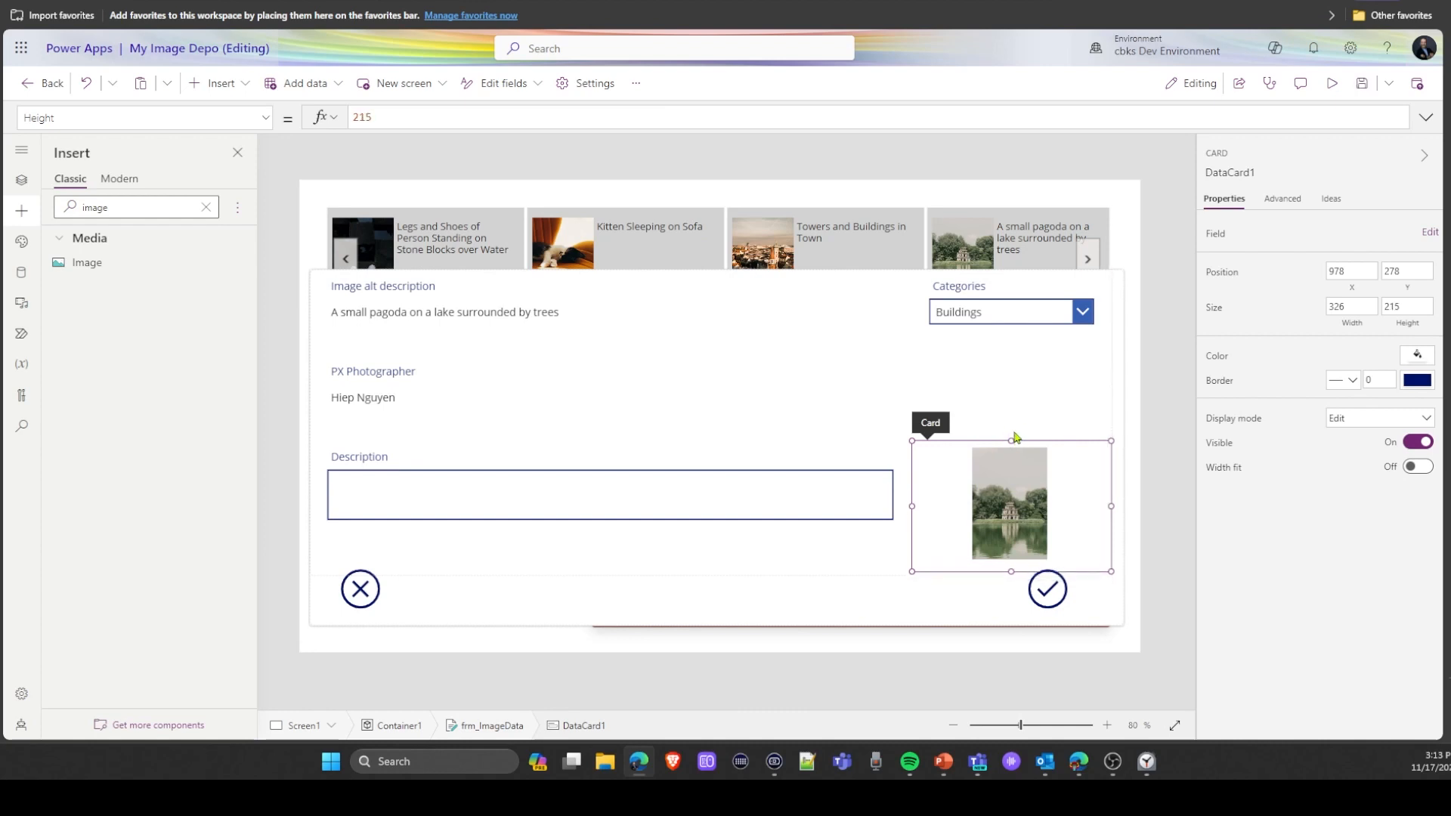
click(1001, 510)
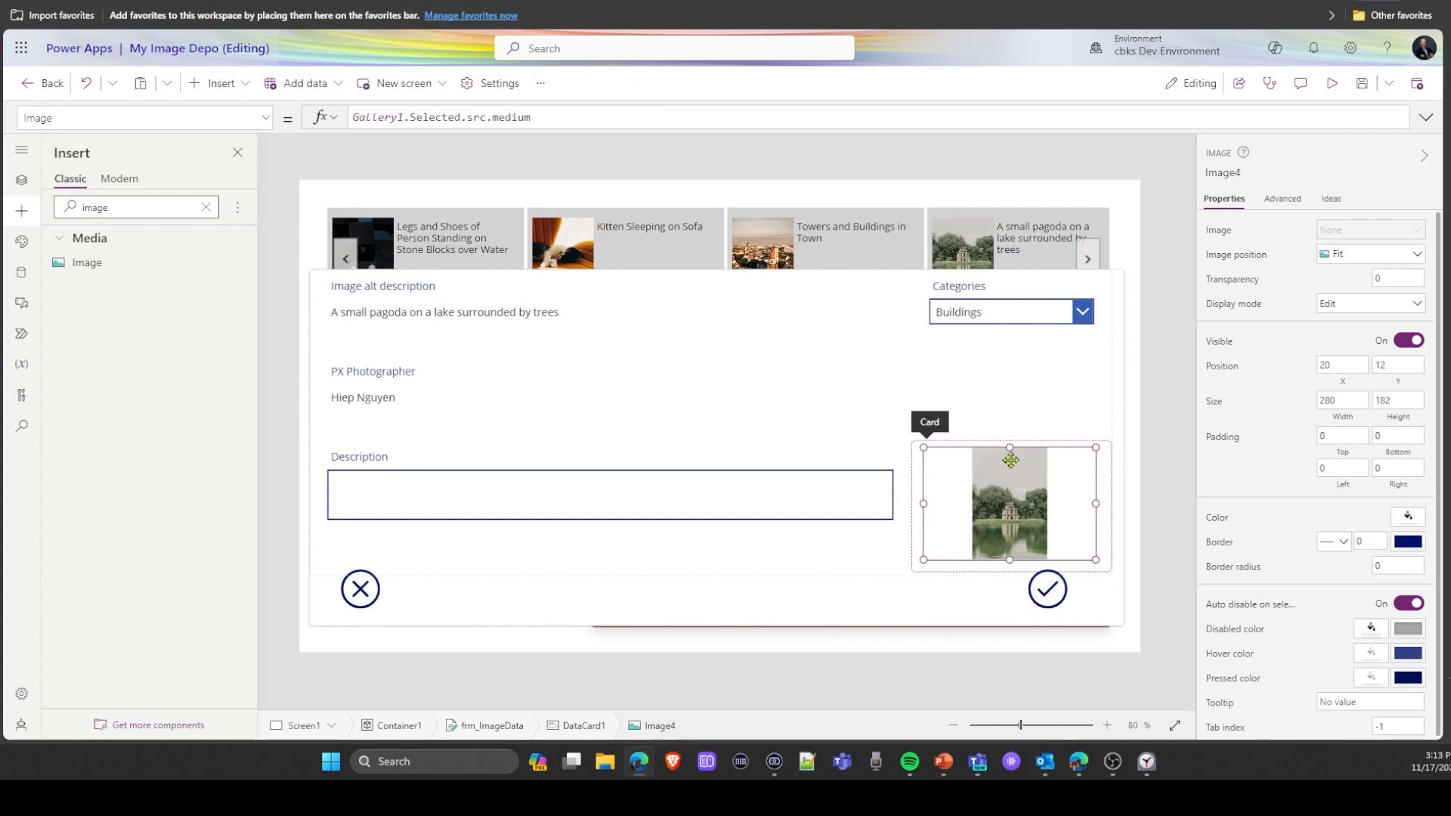
drag(1013, 451, 1010, 440)
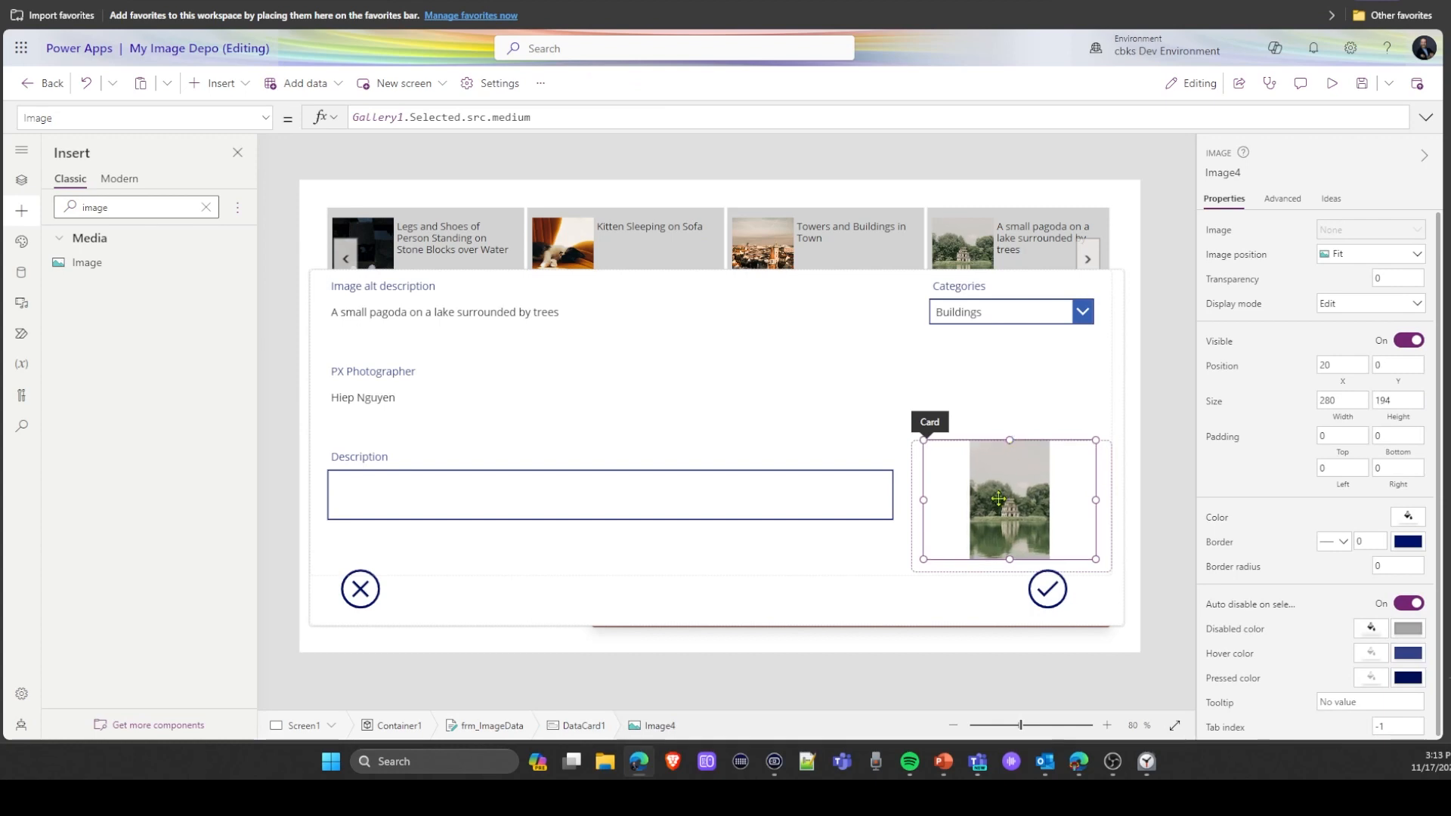
drag(1007, 557, 1010, 572)
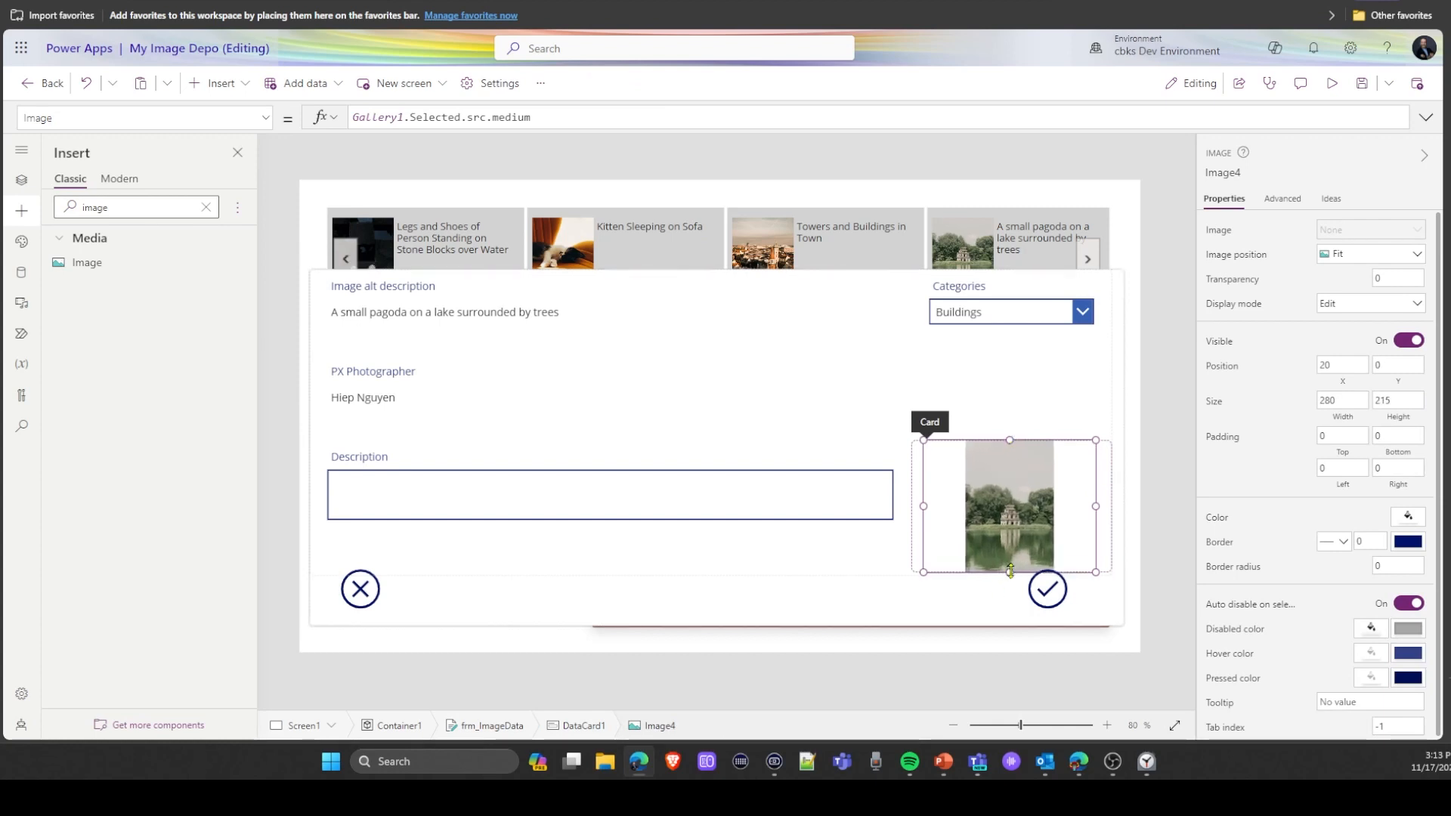
Set the card image's display mode to View and save the app.
click(1358, 305)
click(1329, 361)
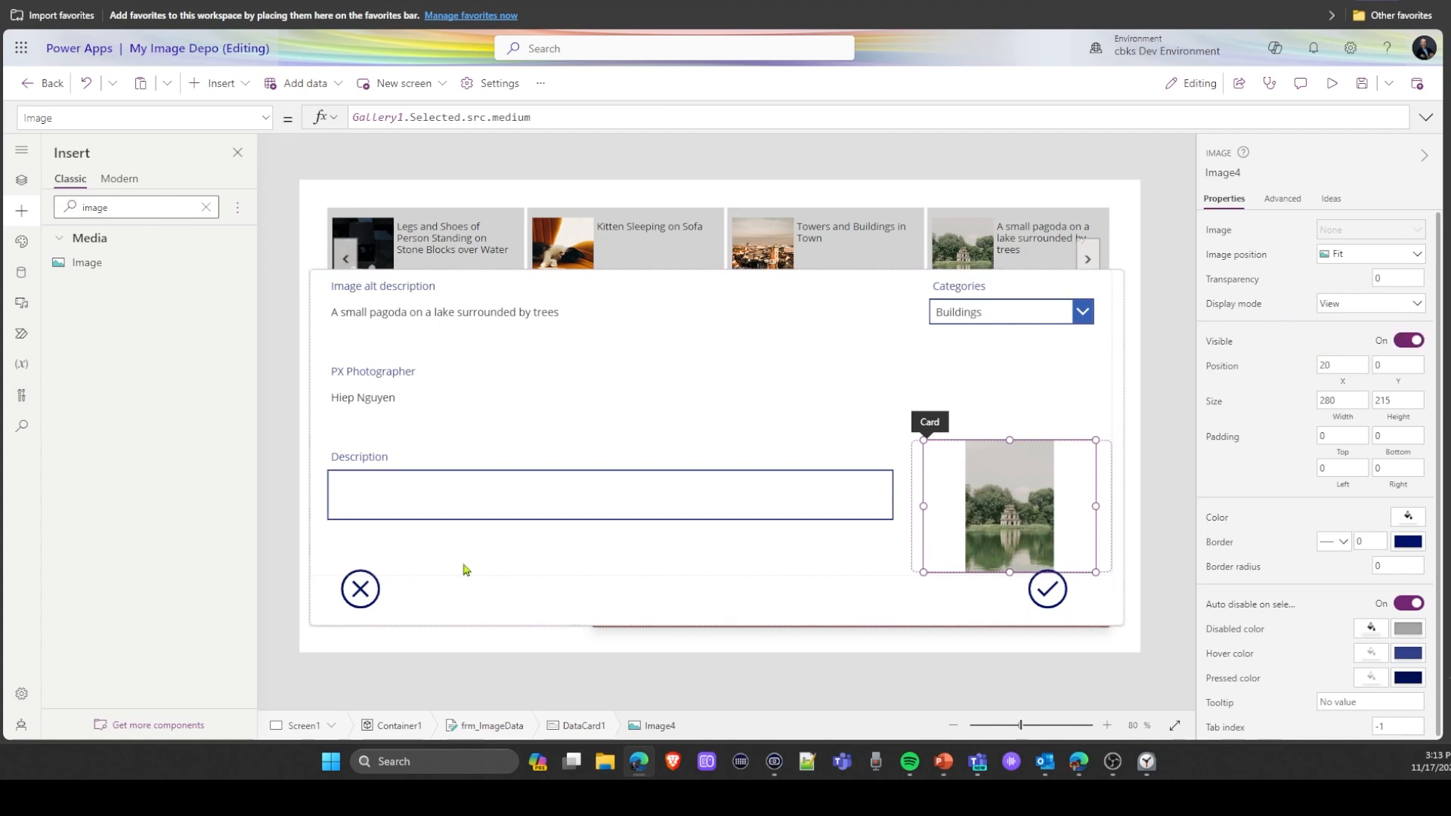
click(1361, 86)
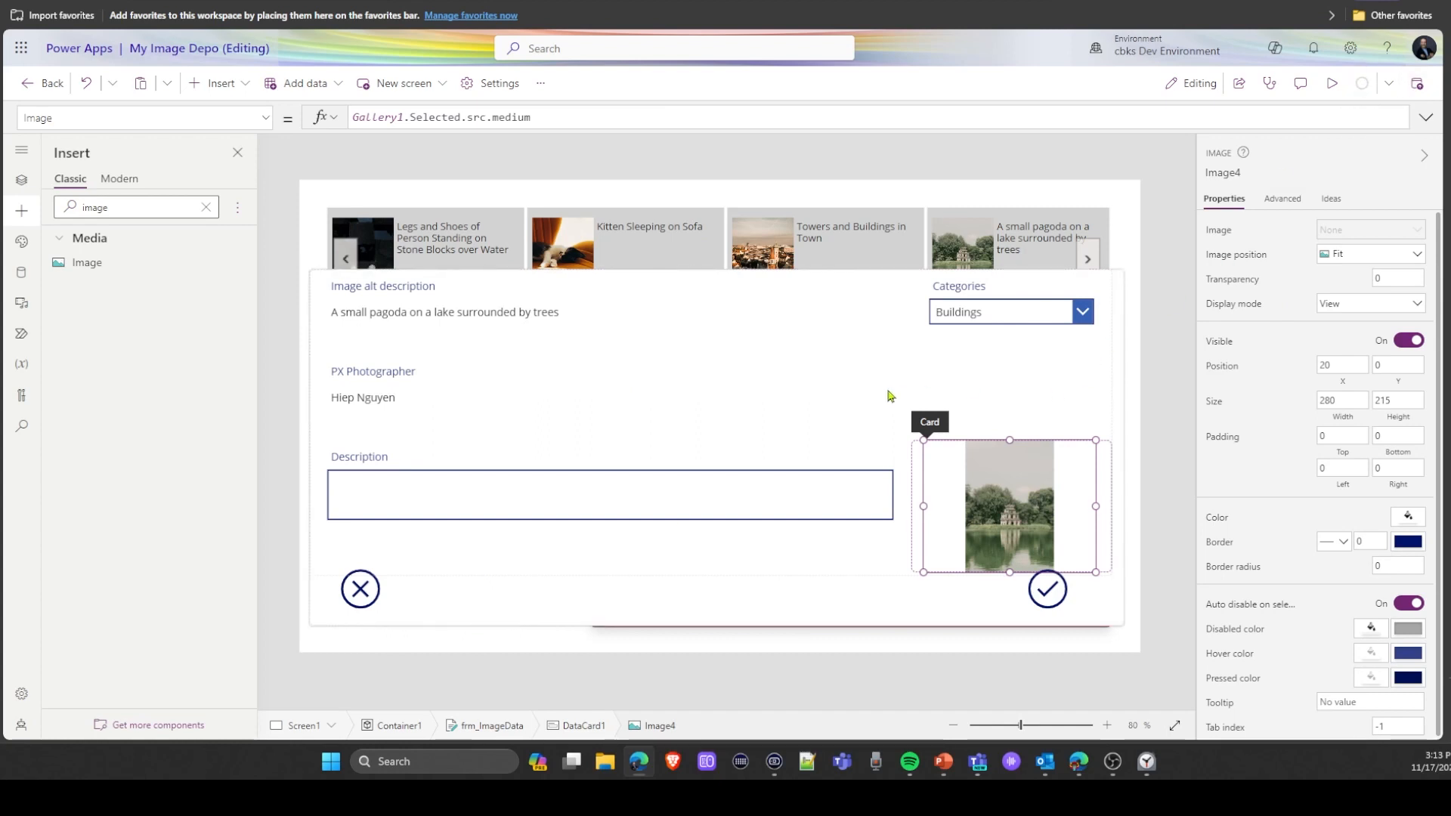
click(631, 334)
click(1017, 388)
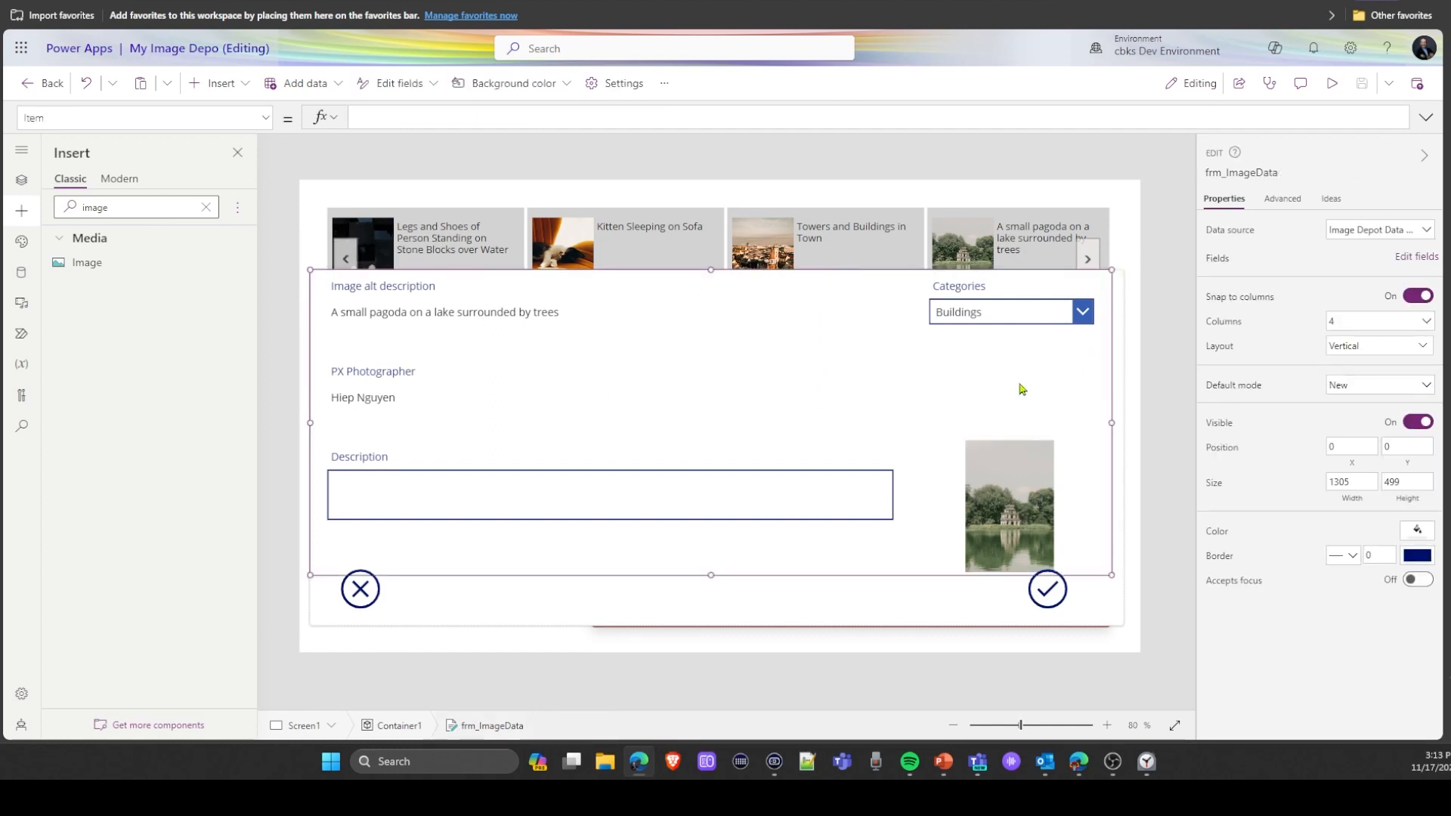
click(737, 614)
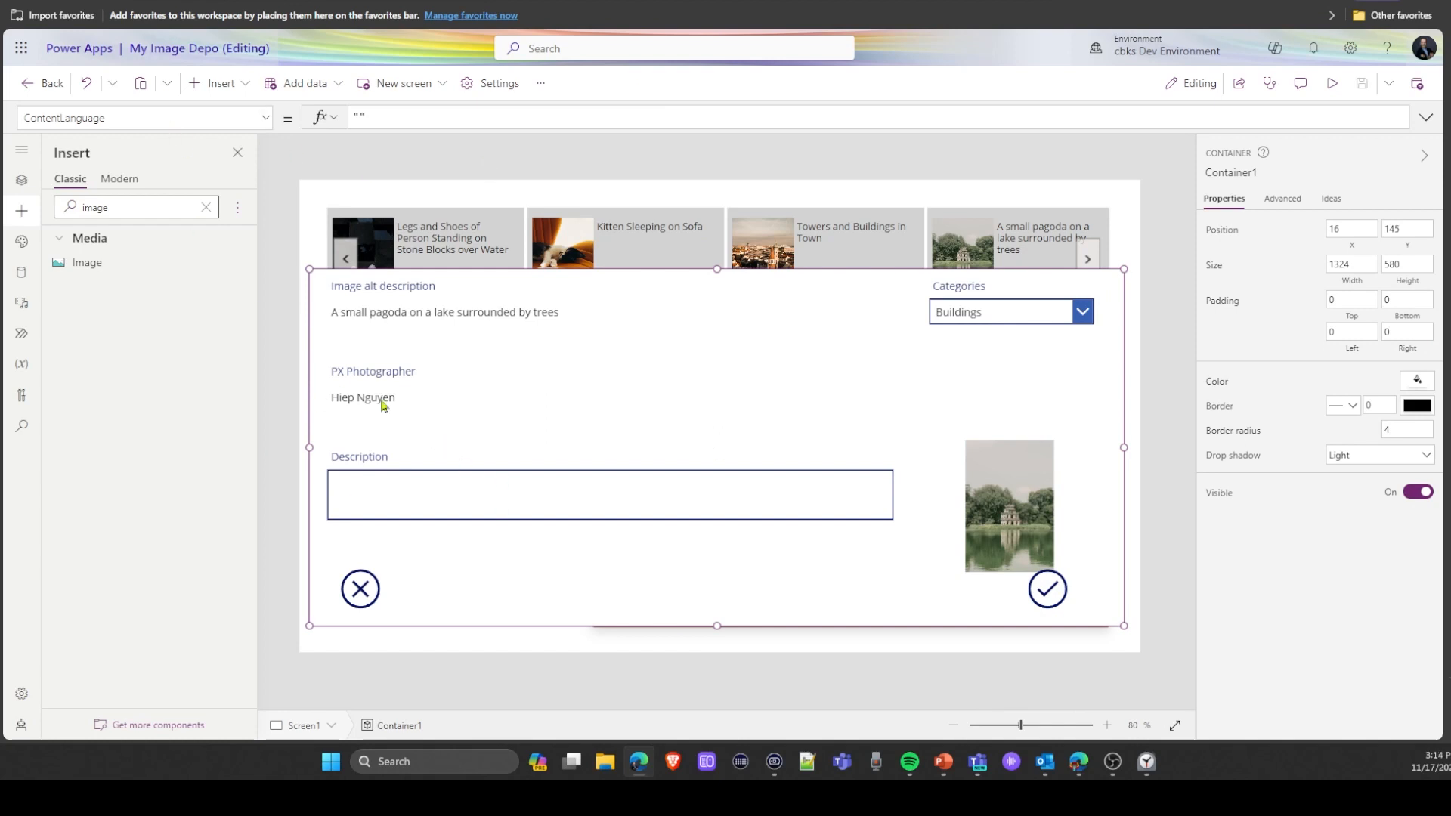
Add Set(var_viewform,false) as a new line at the end of Screen1's OnVisible formula.
click(317, 201)
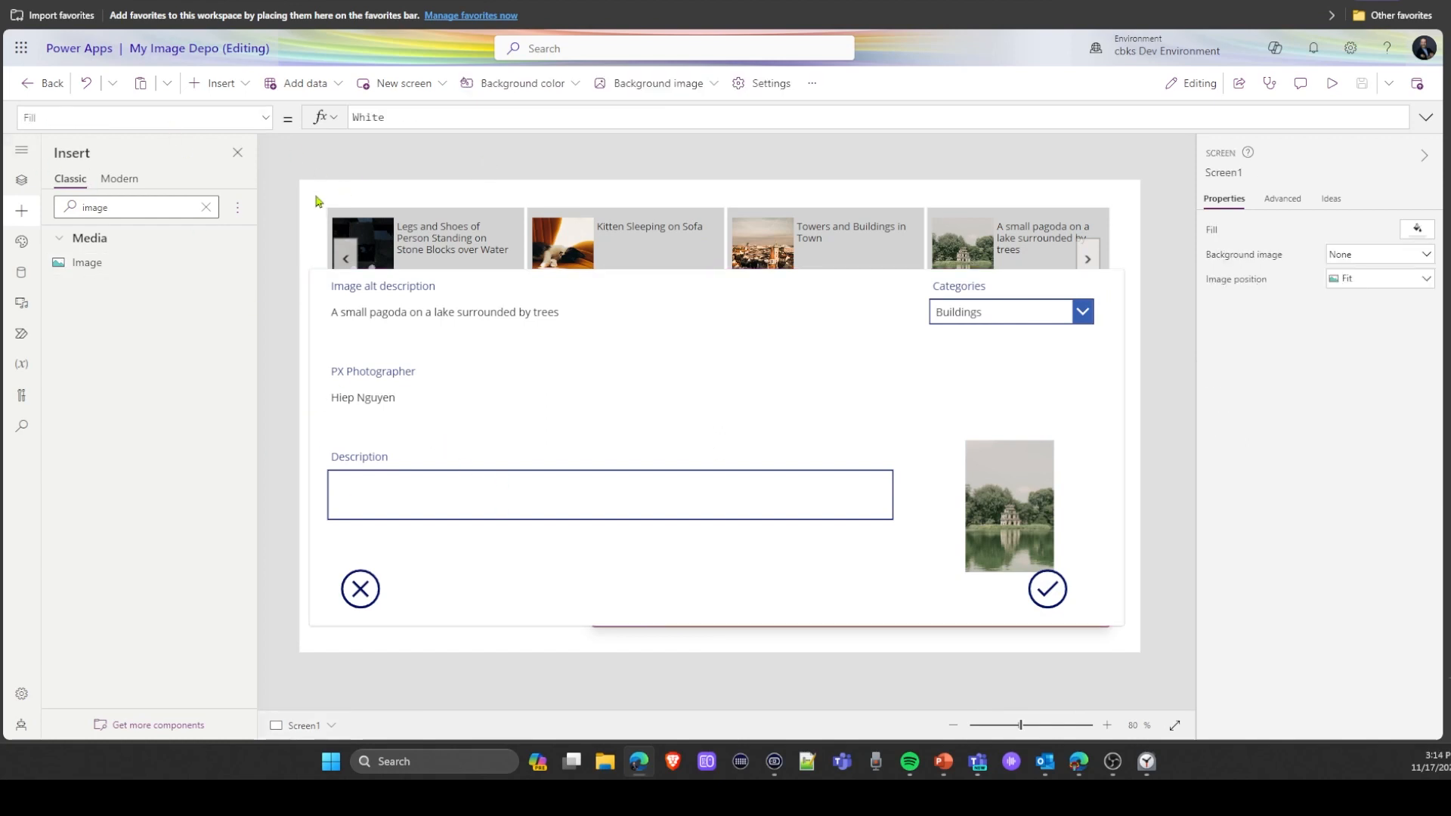
click(25, 180)
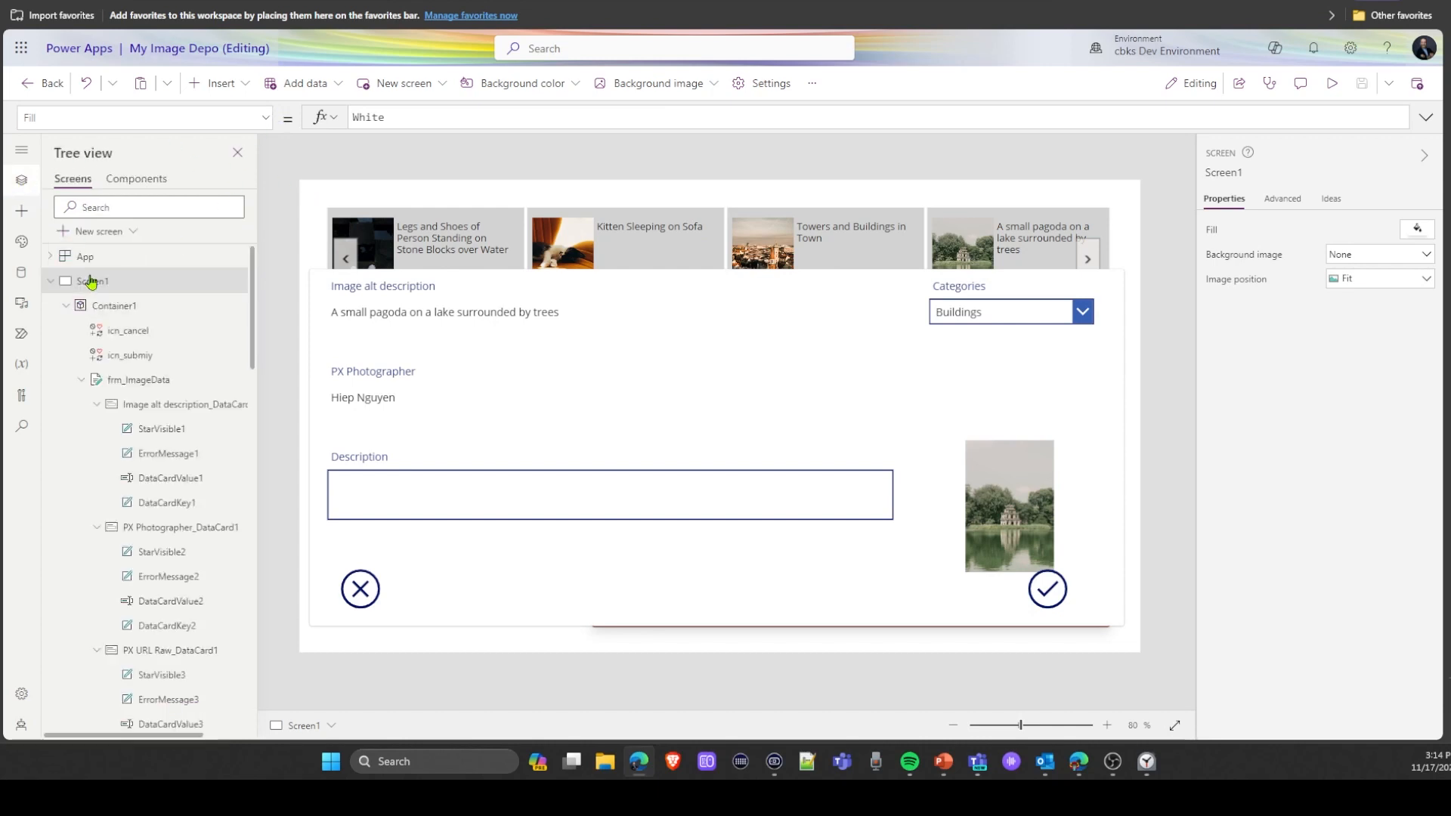
click(264, 117)
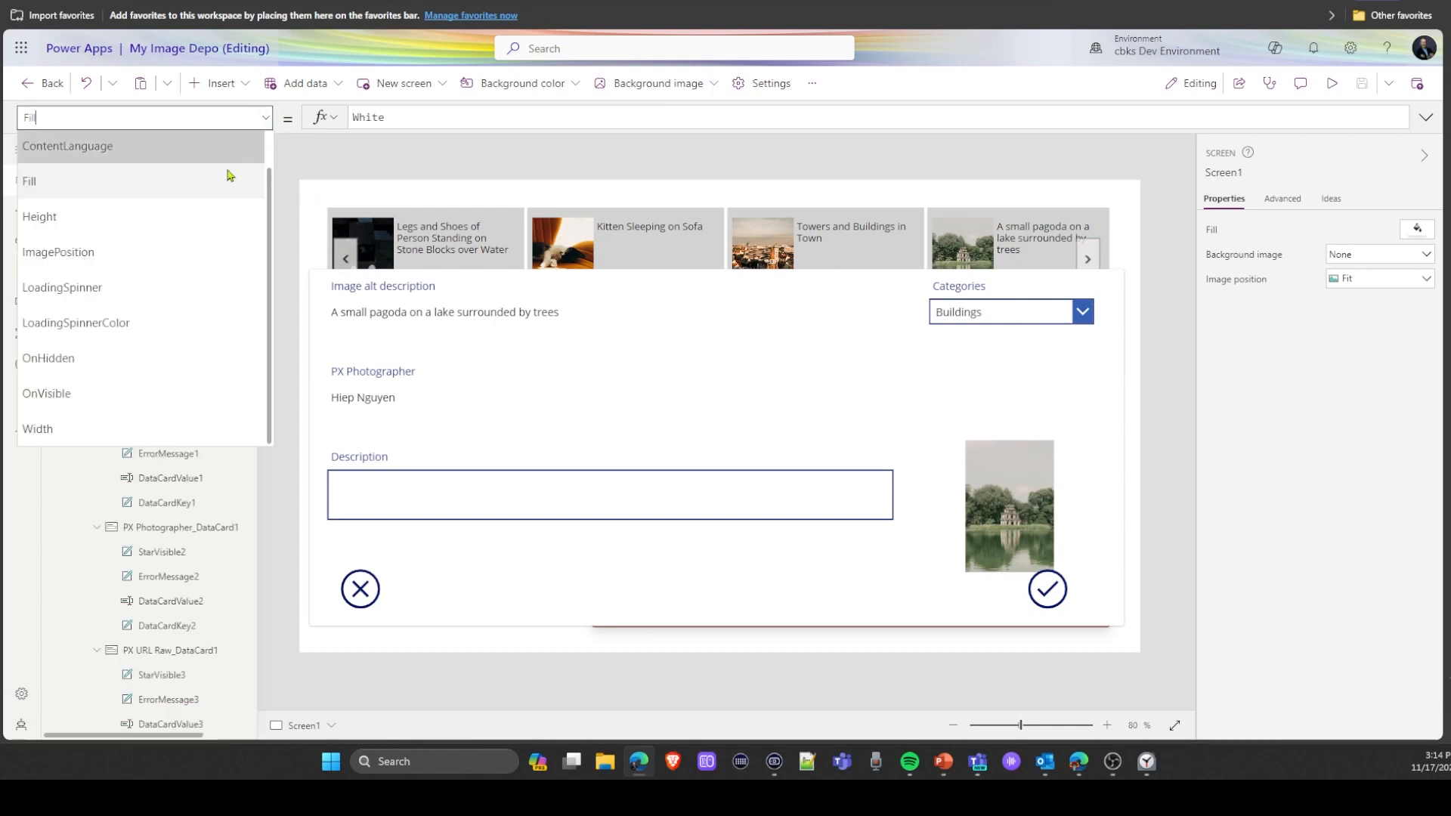
click(155, 389)
click(734, 119)
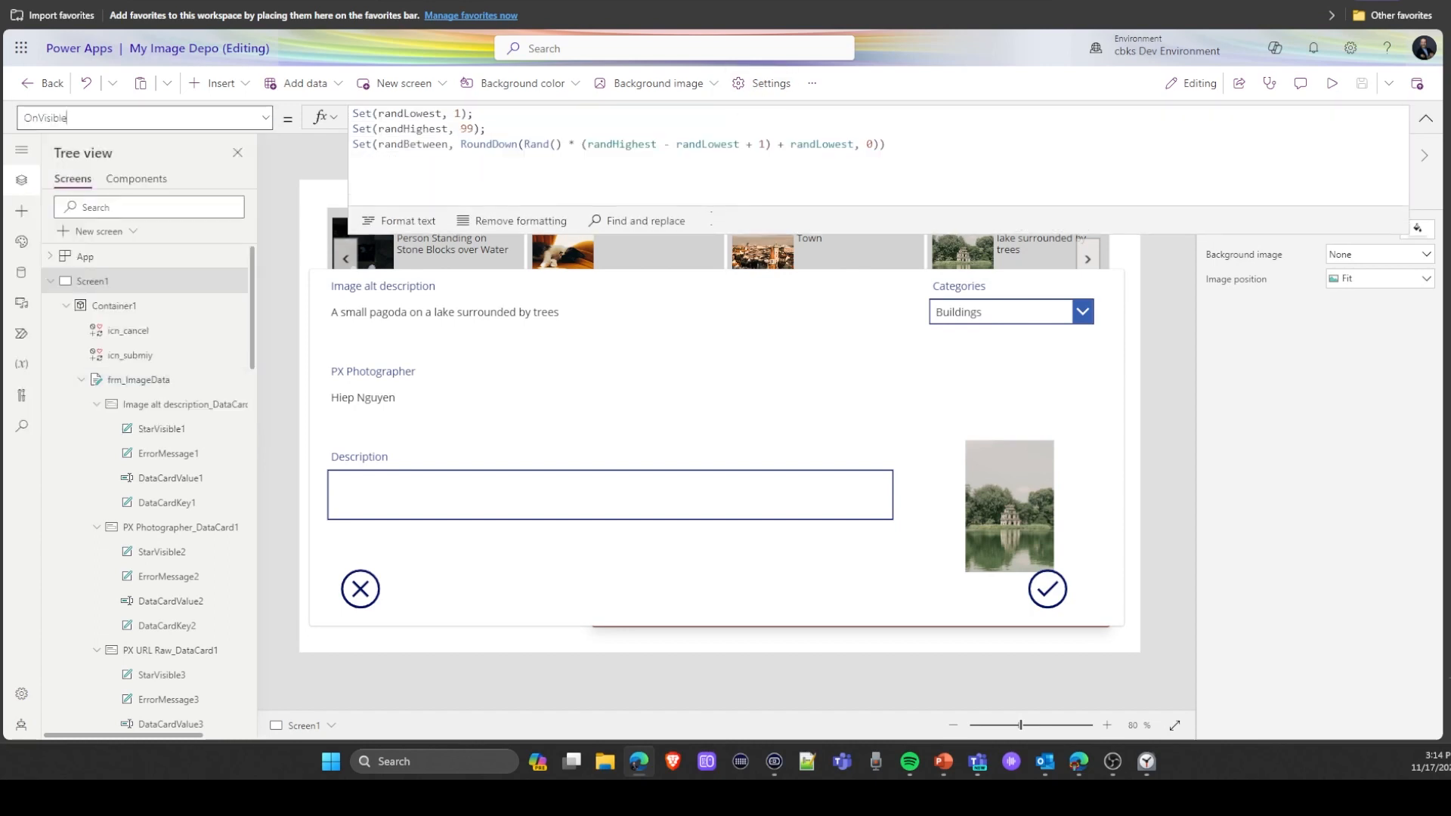
click(917, 142)
text(;)
key(Return)
text(Set(v)
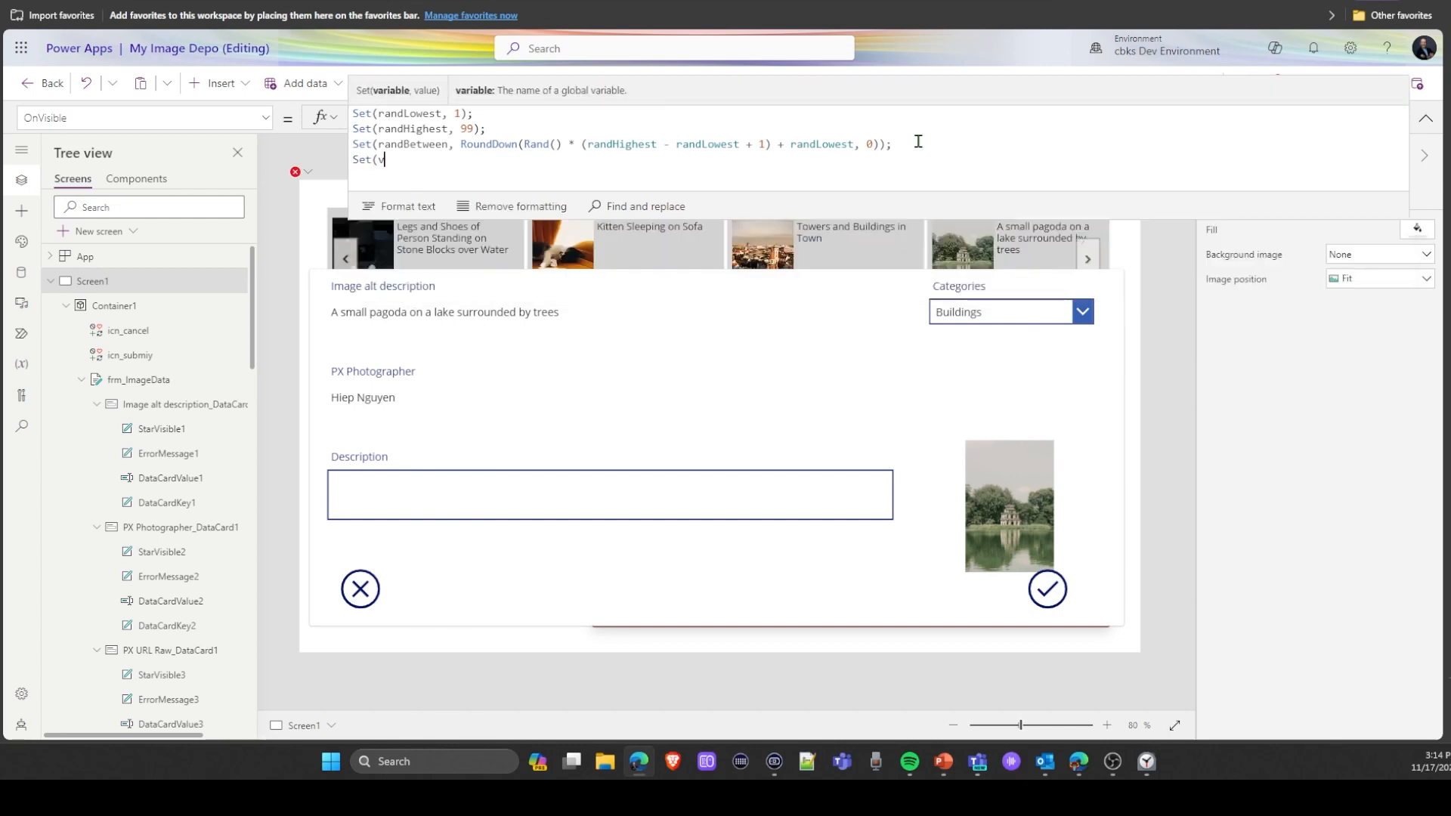
text(ar_yiewform,false))
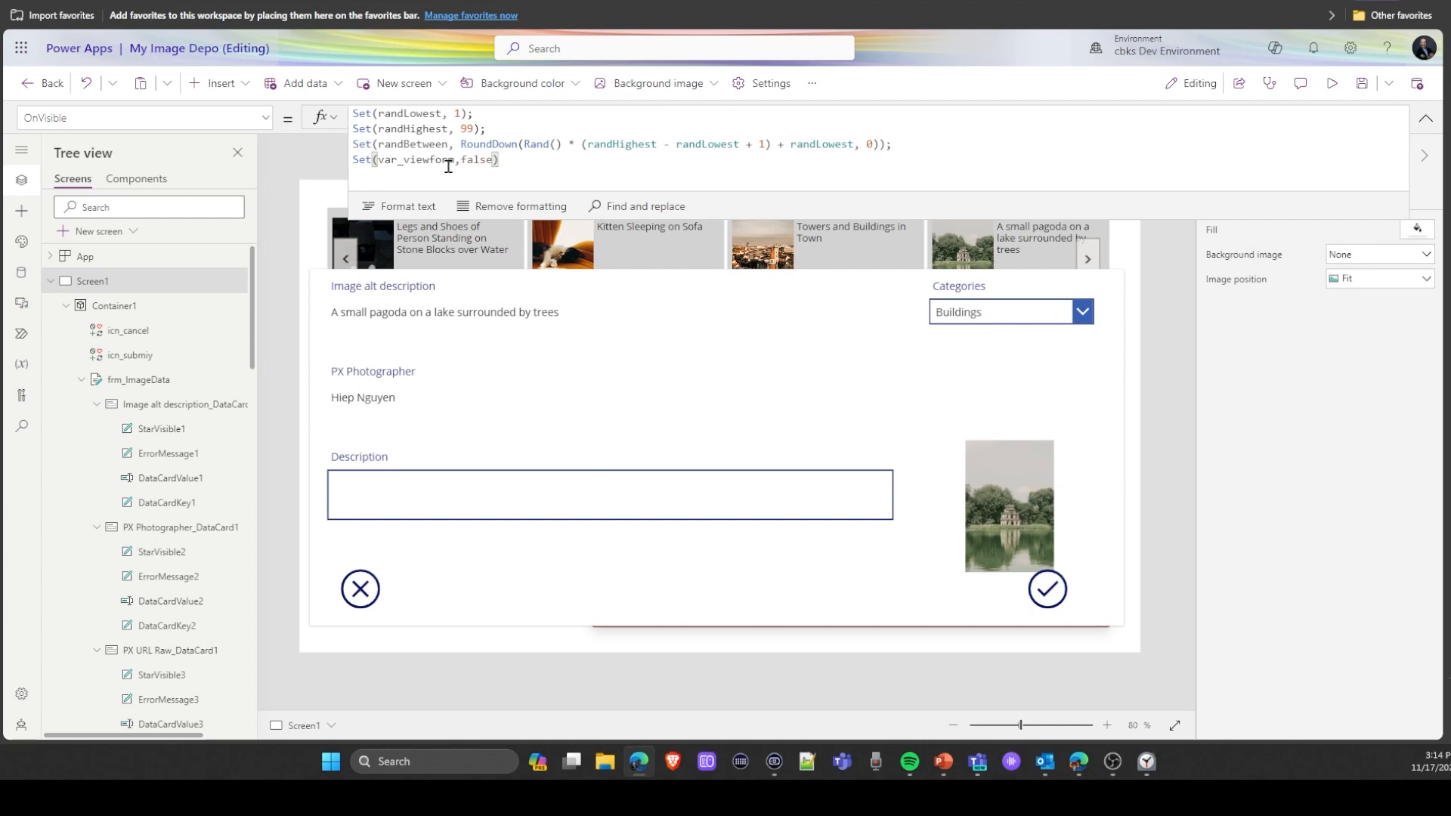
click(1426, 118)
Set the Visible property of Container1, which holds the form, to var_viewform.
click(1054, 390)
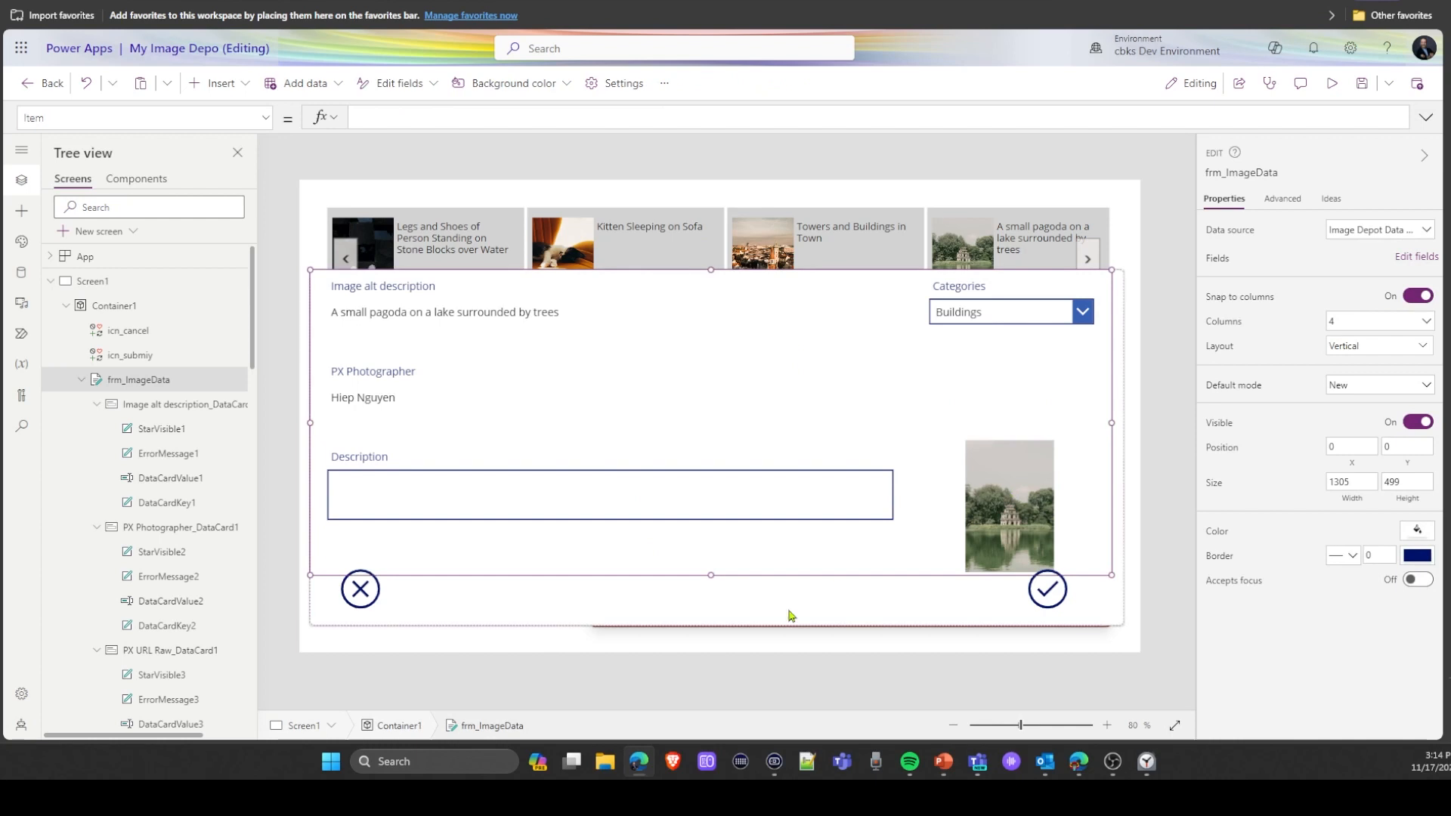
click(748, 611)
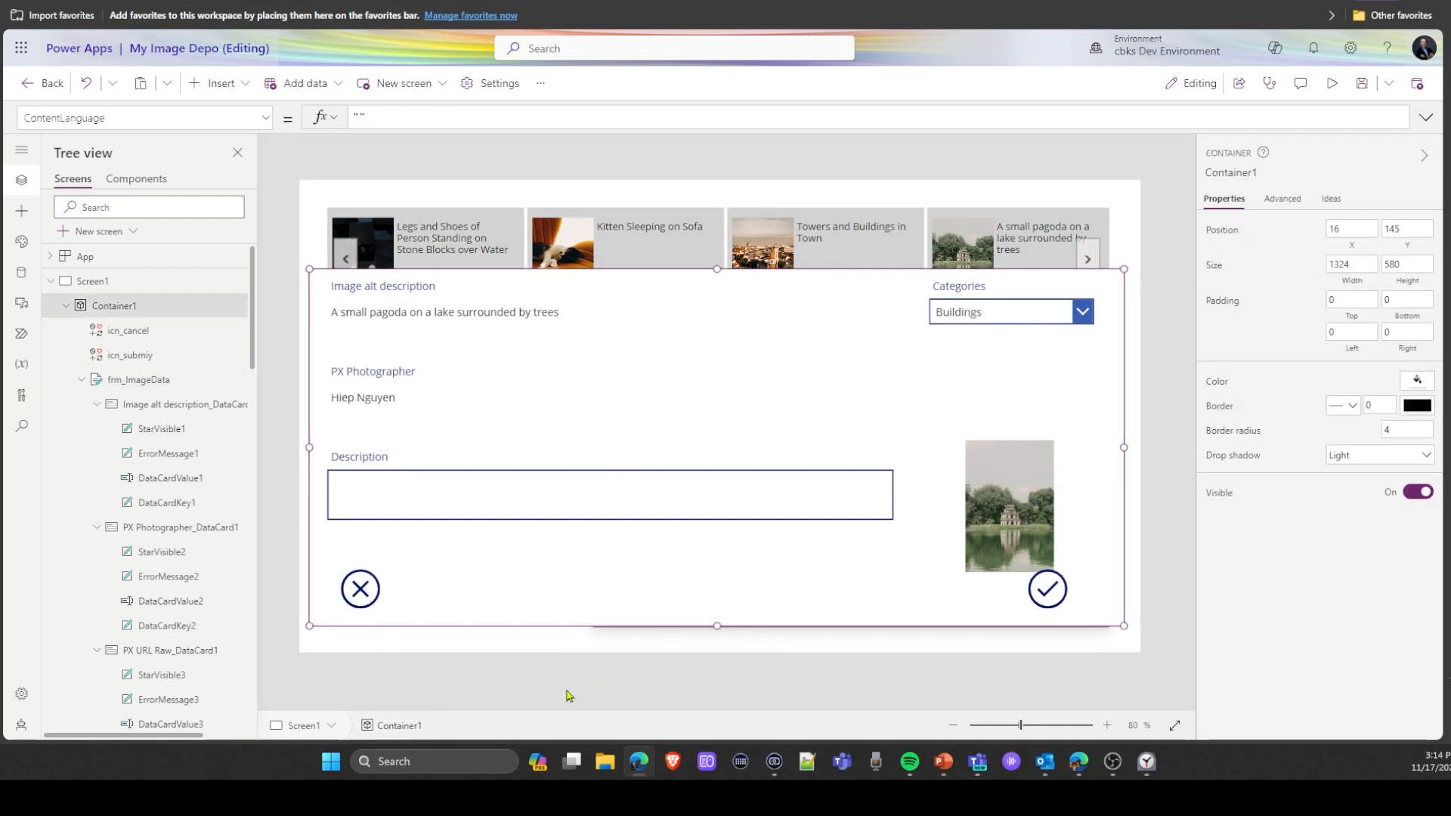
click(144, 117)
scroll(108, 348, down, 2)
scroll(108, 344, down, 1)
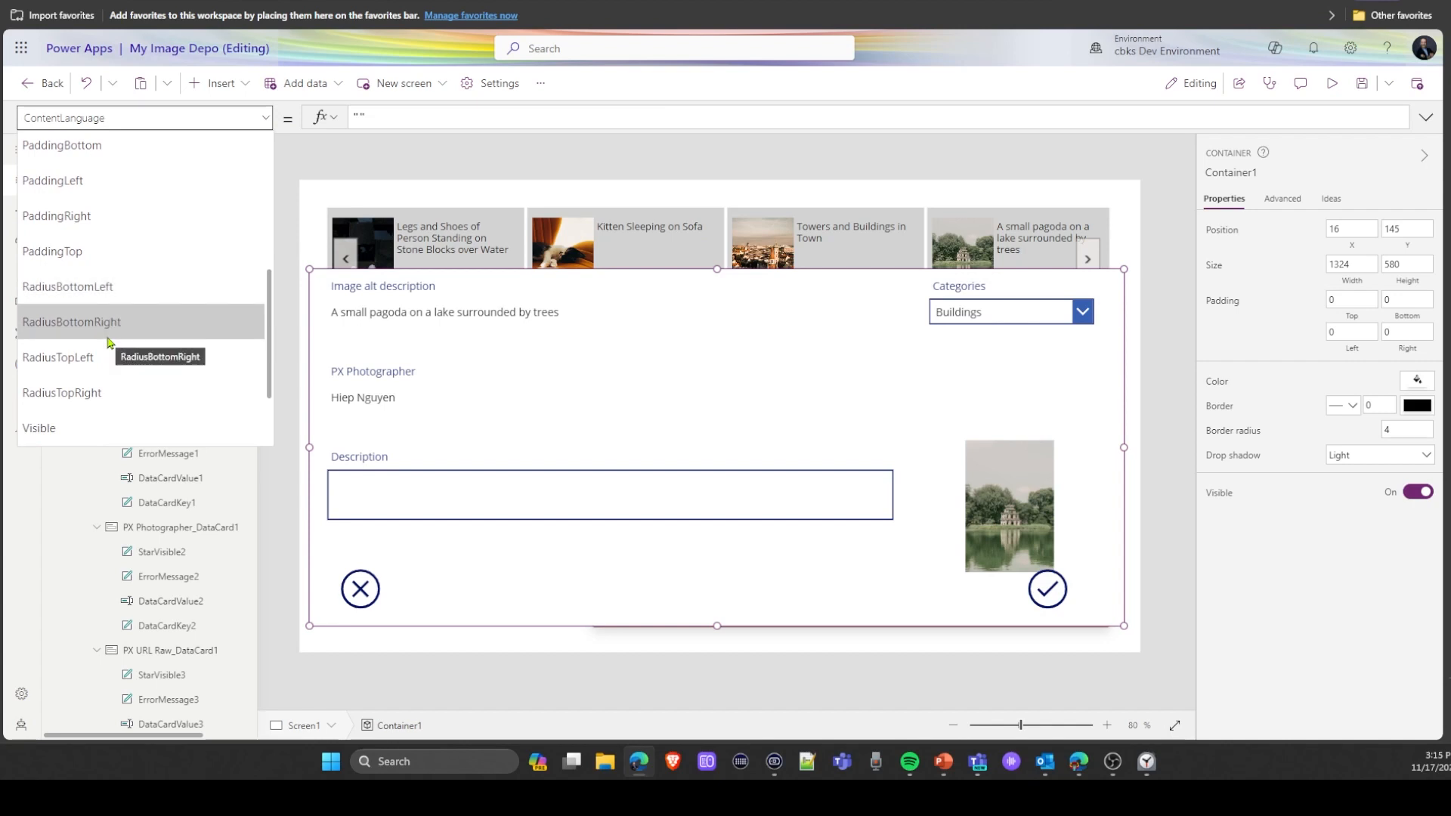
click(41, 427)
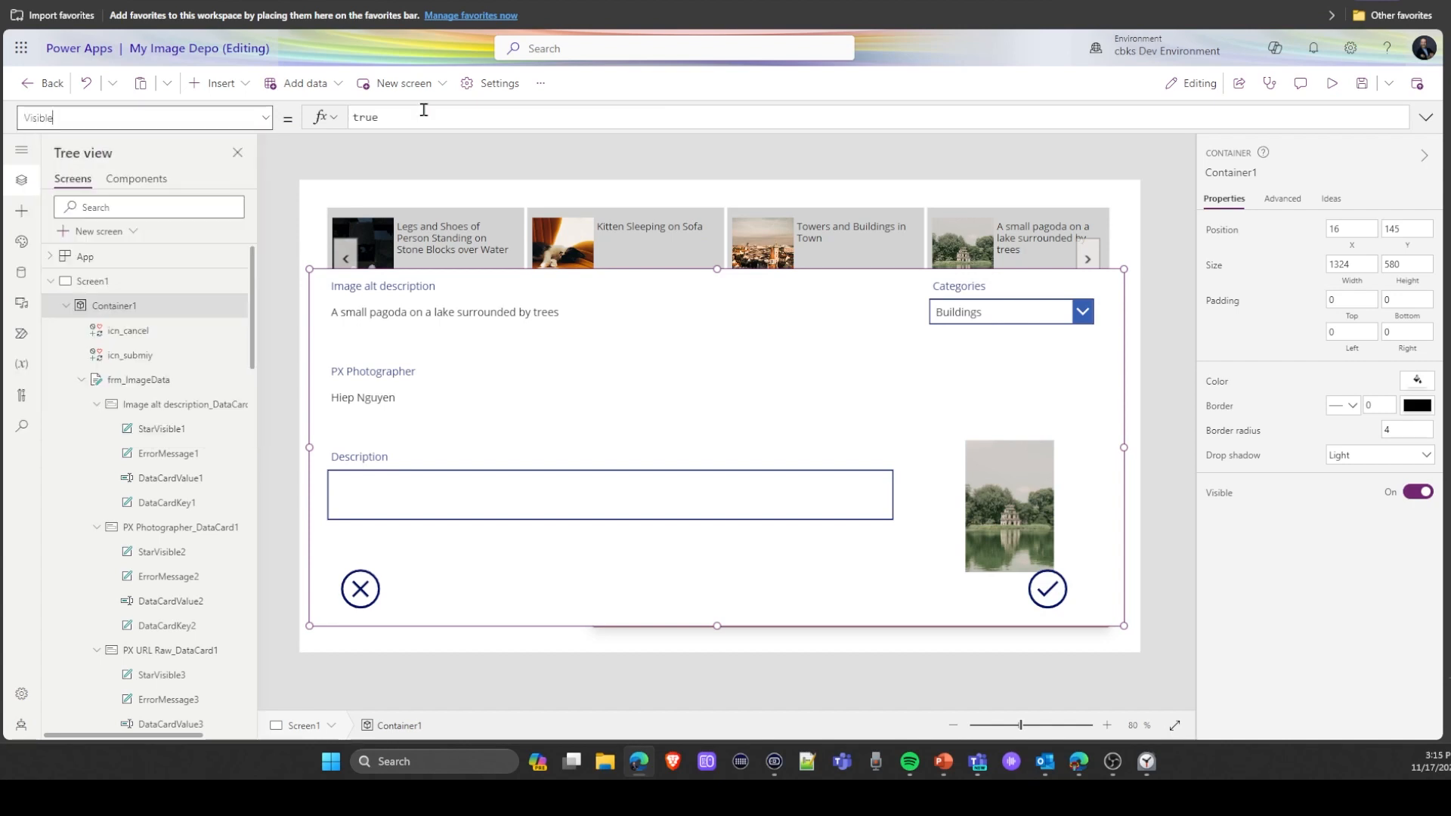
double_click(424, 111)
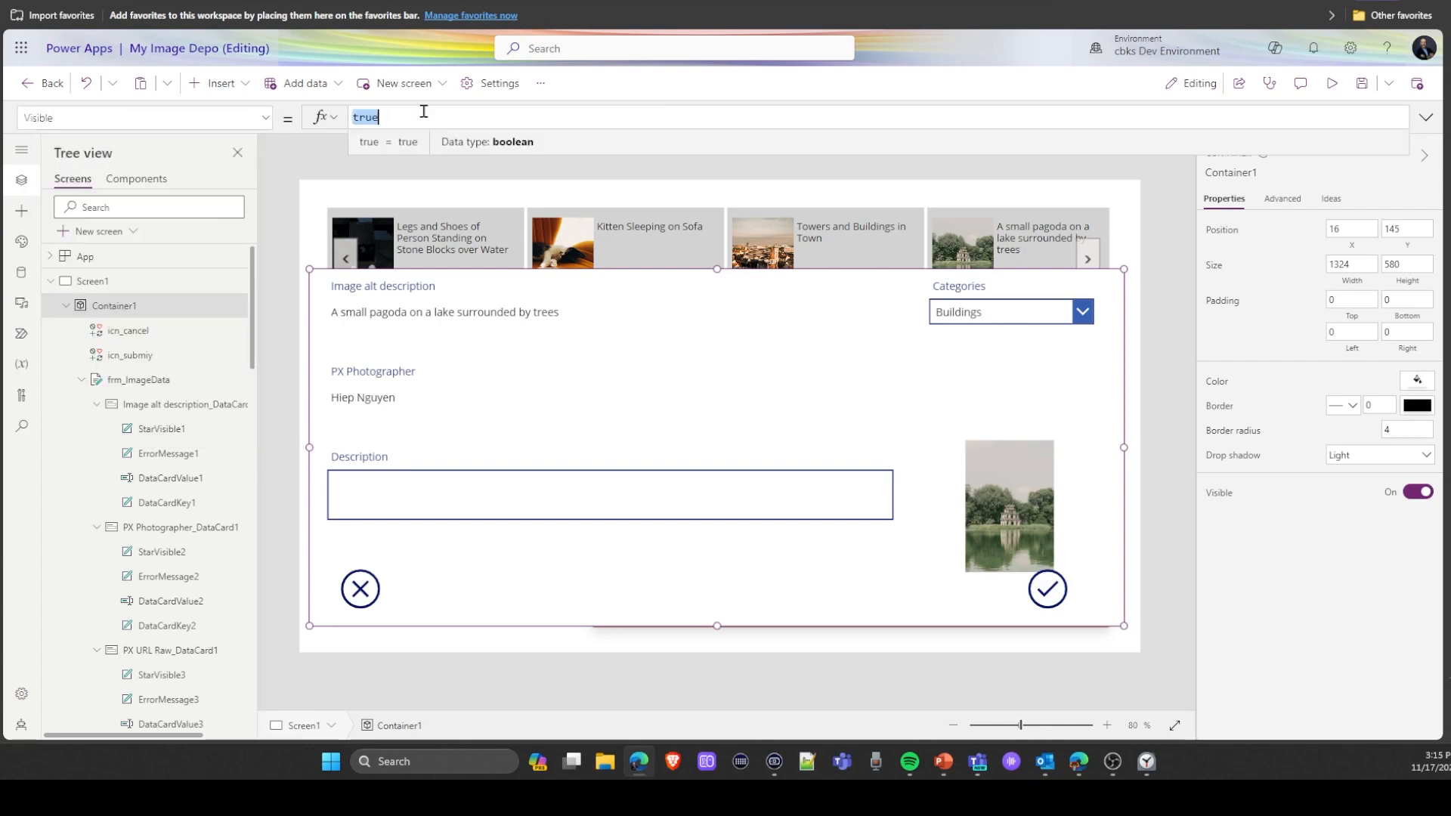
text(felse)
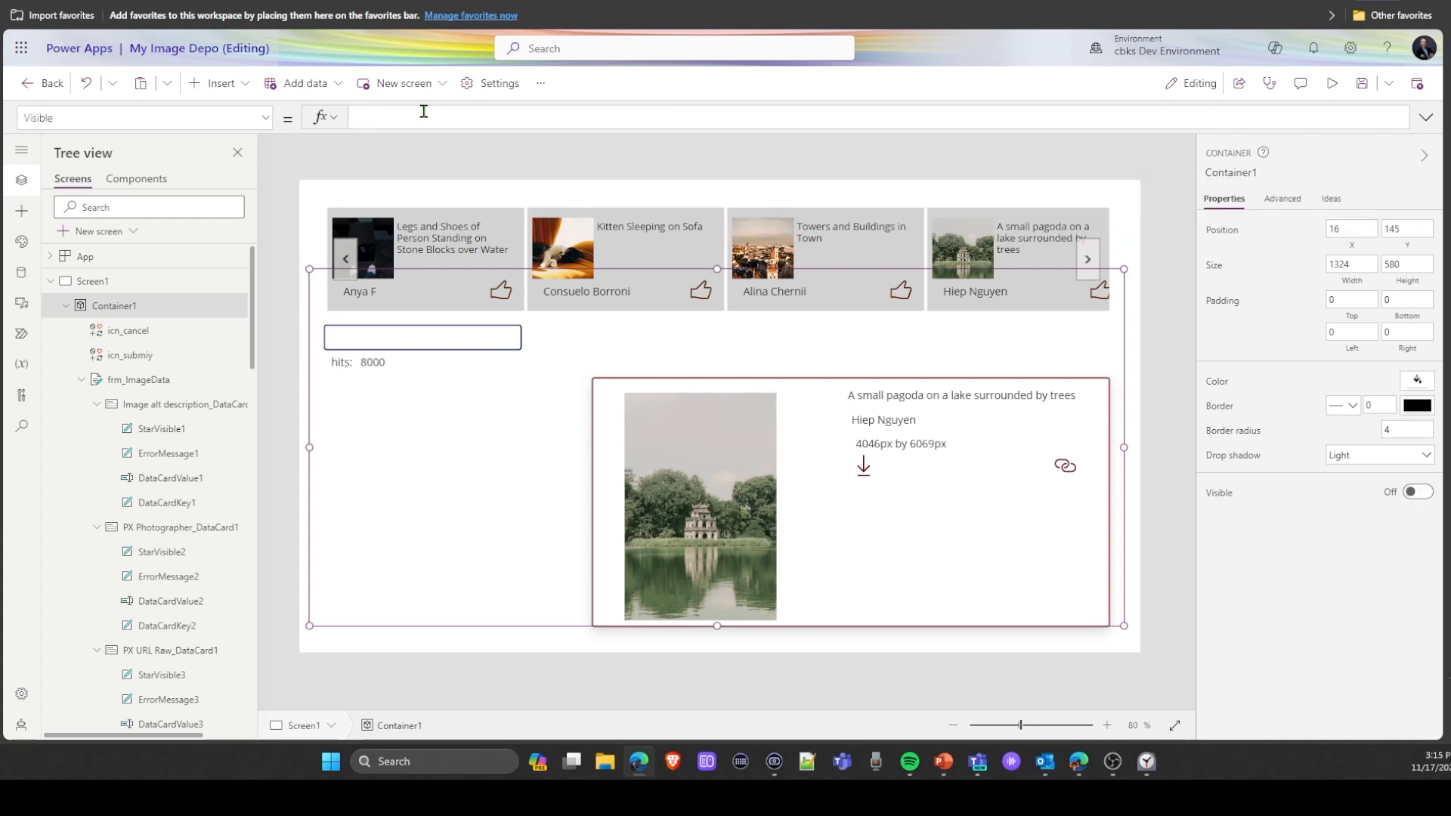
text(var_viewform)
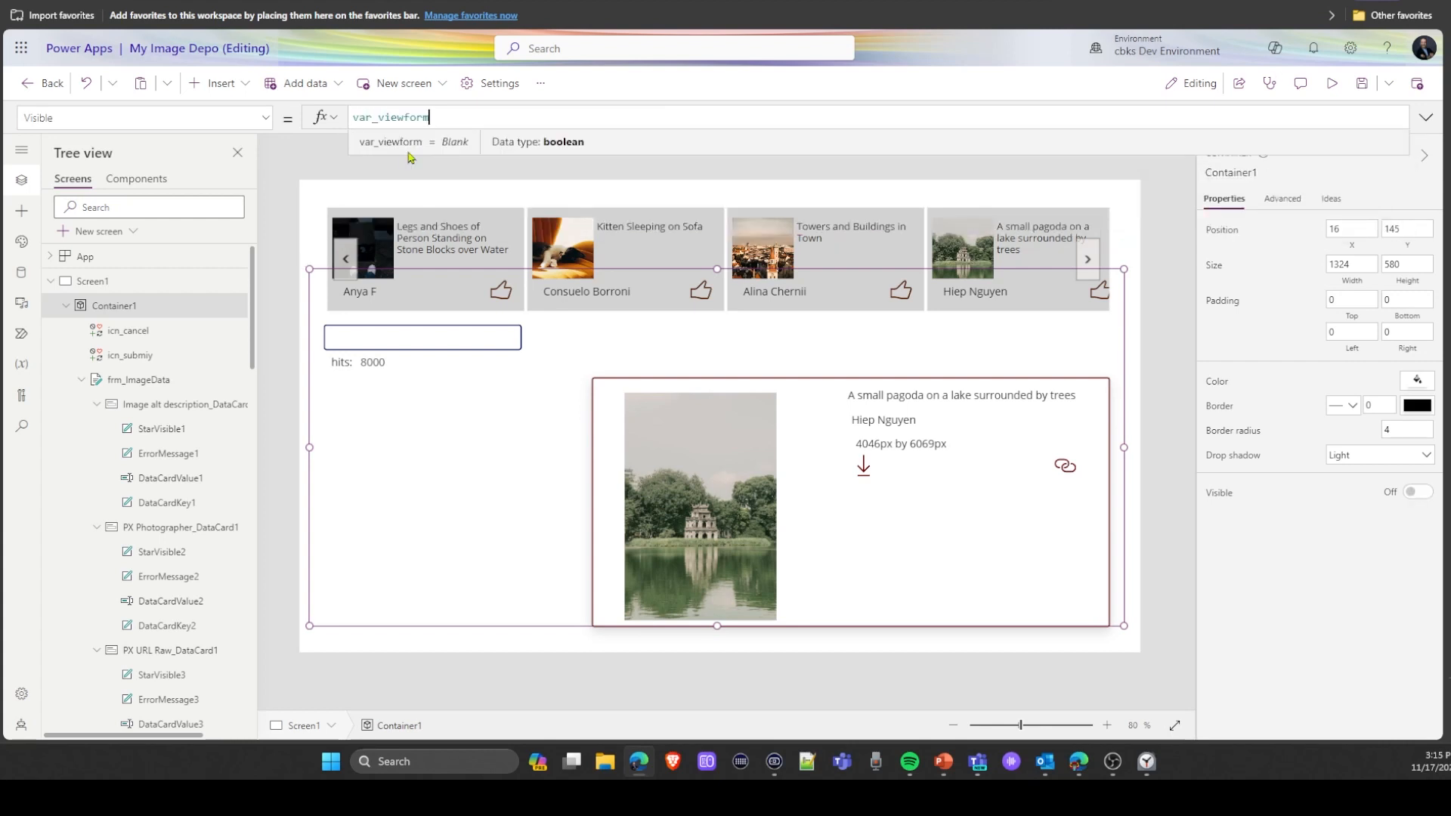
click(312, 165)
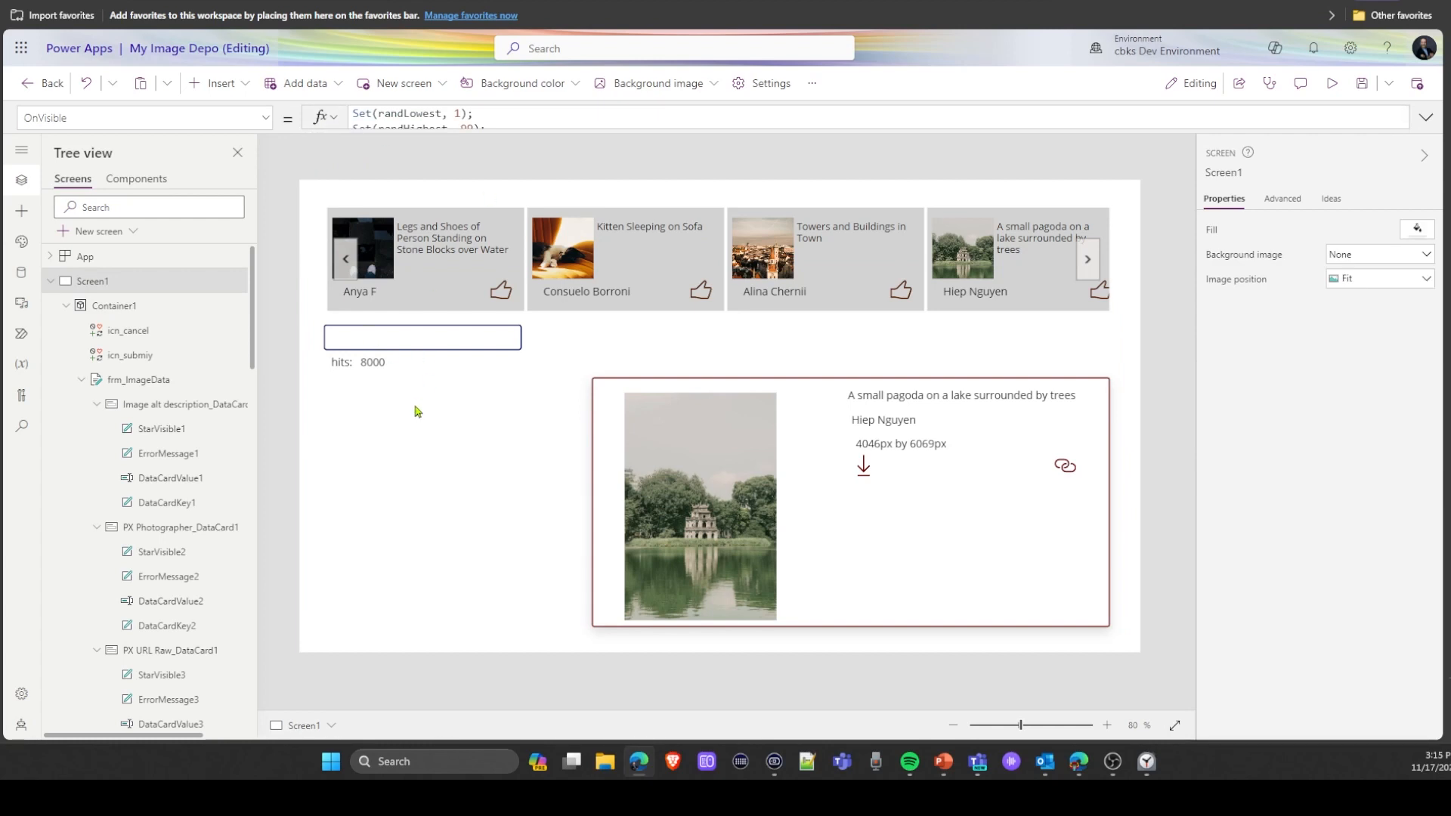
Append Set(var_viewform,!var_viewform) to the gallery thumbs-up icon's OnSelect after Select(Parent), and trigger the icon to show the form.
click(501, 293)
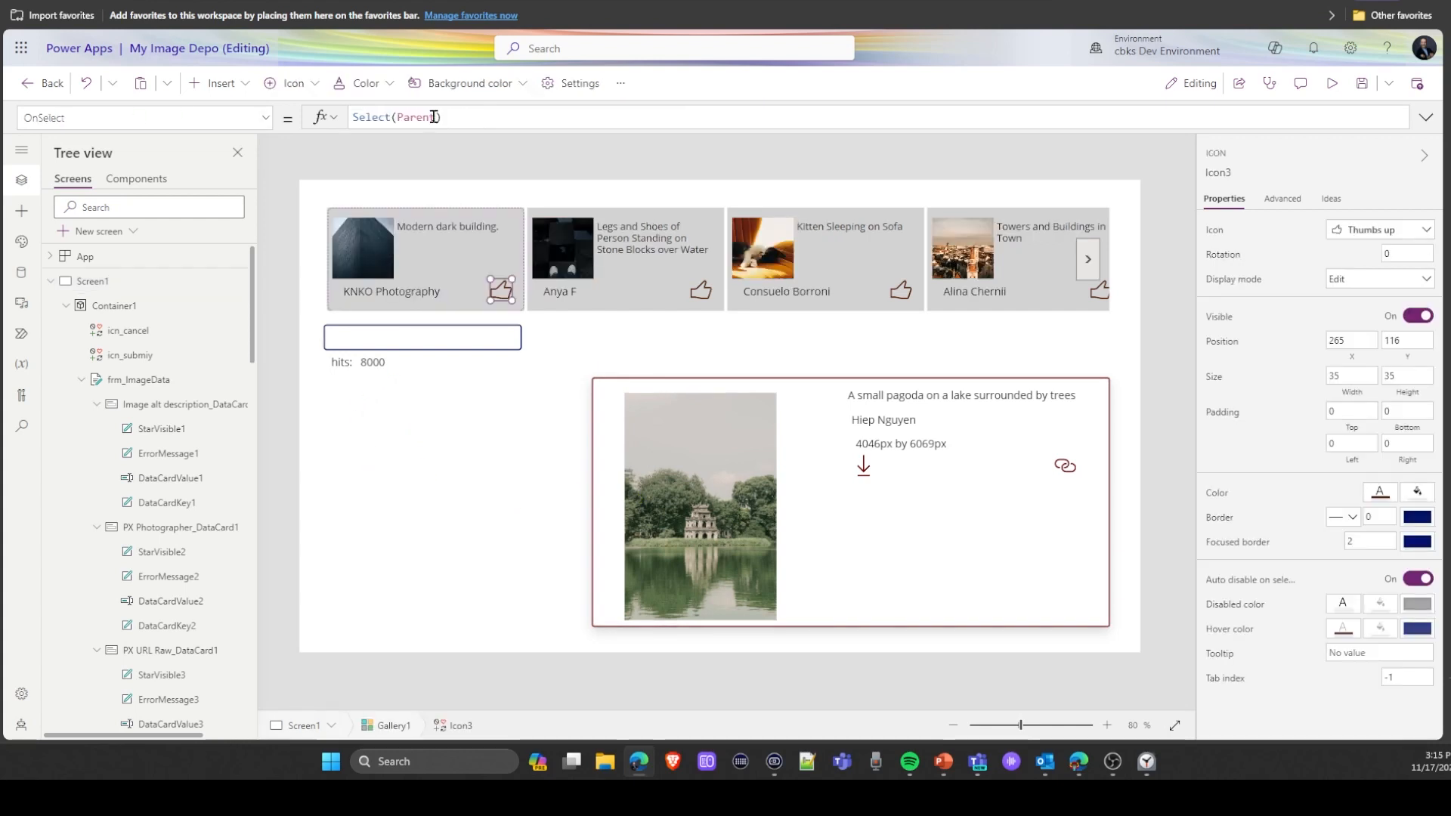
click(470, 117)
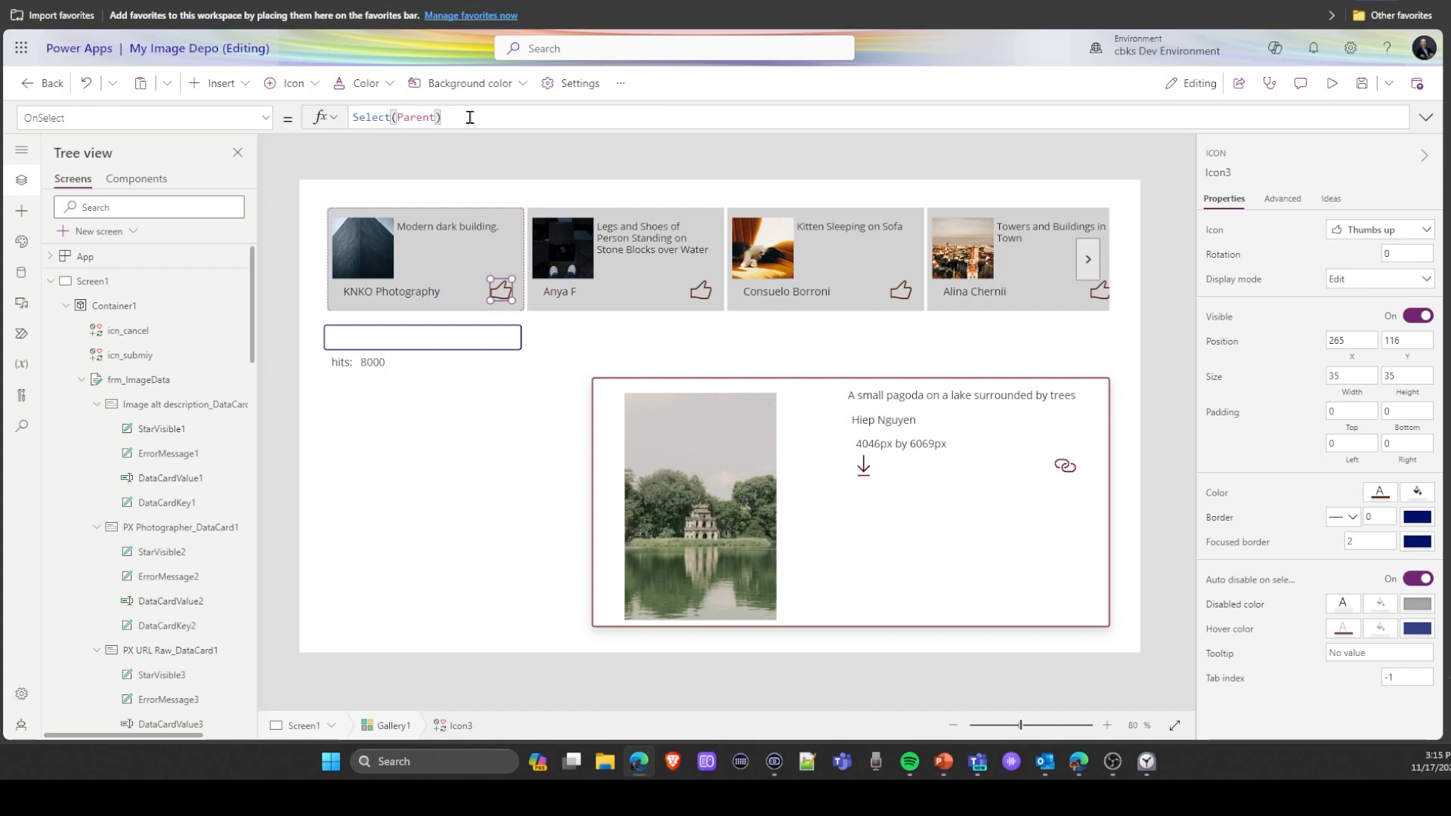
text(;Set(va)
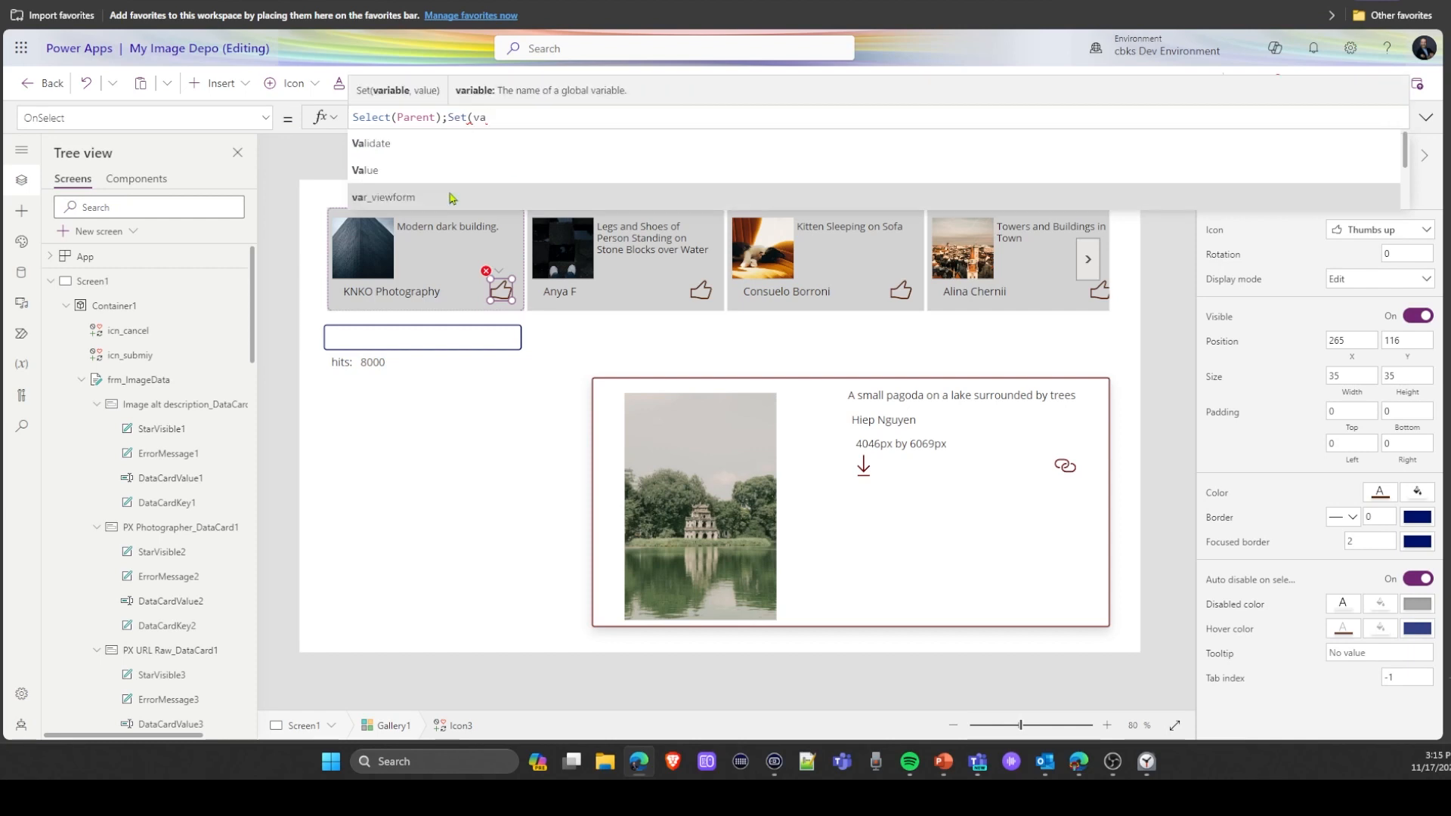
click(450, 198)
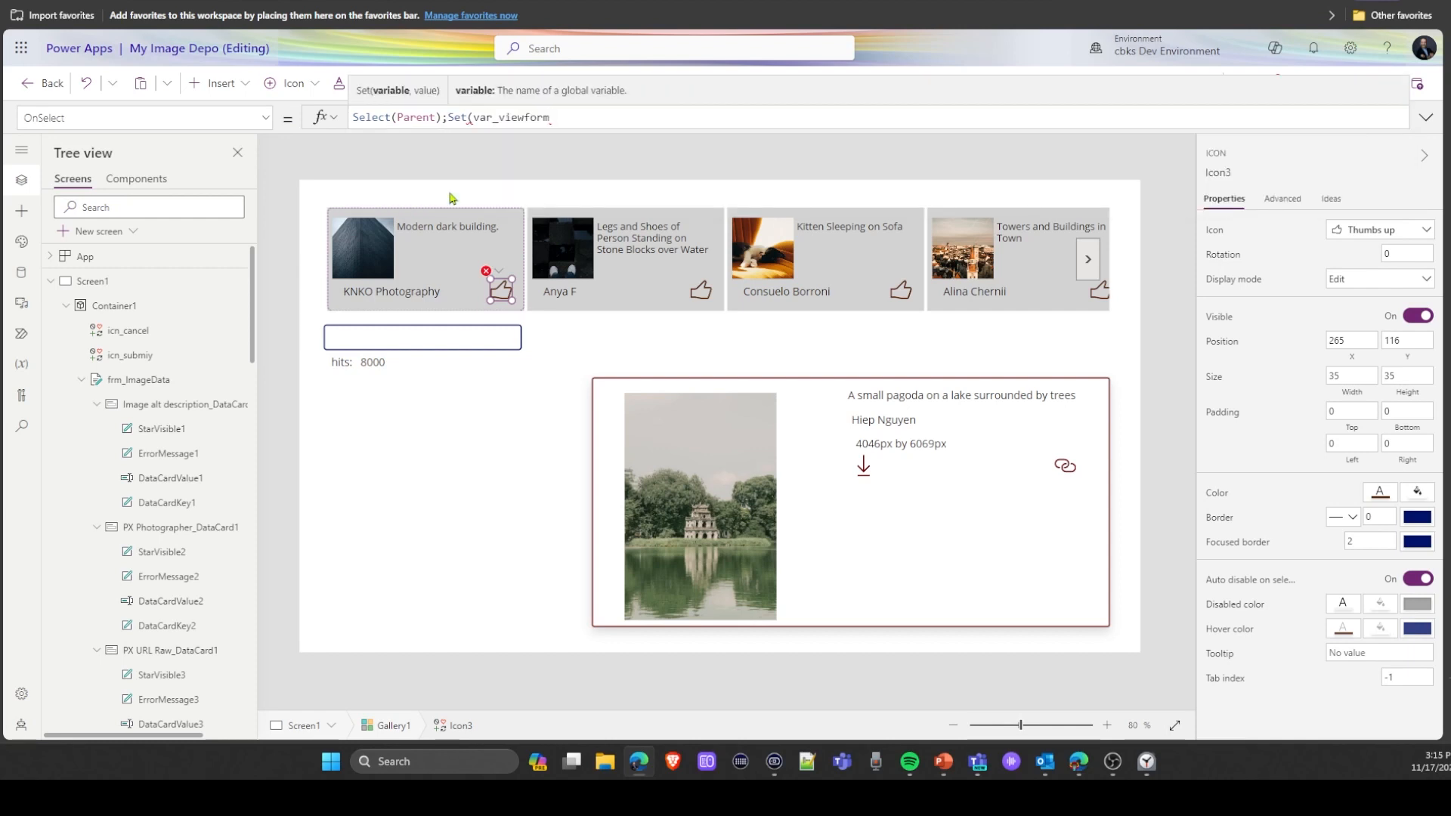
text(,)
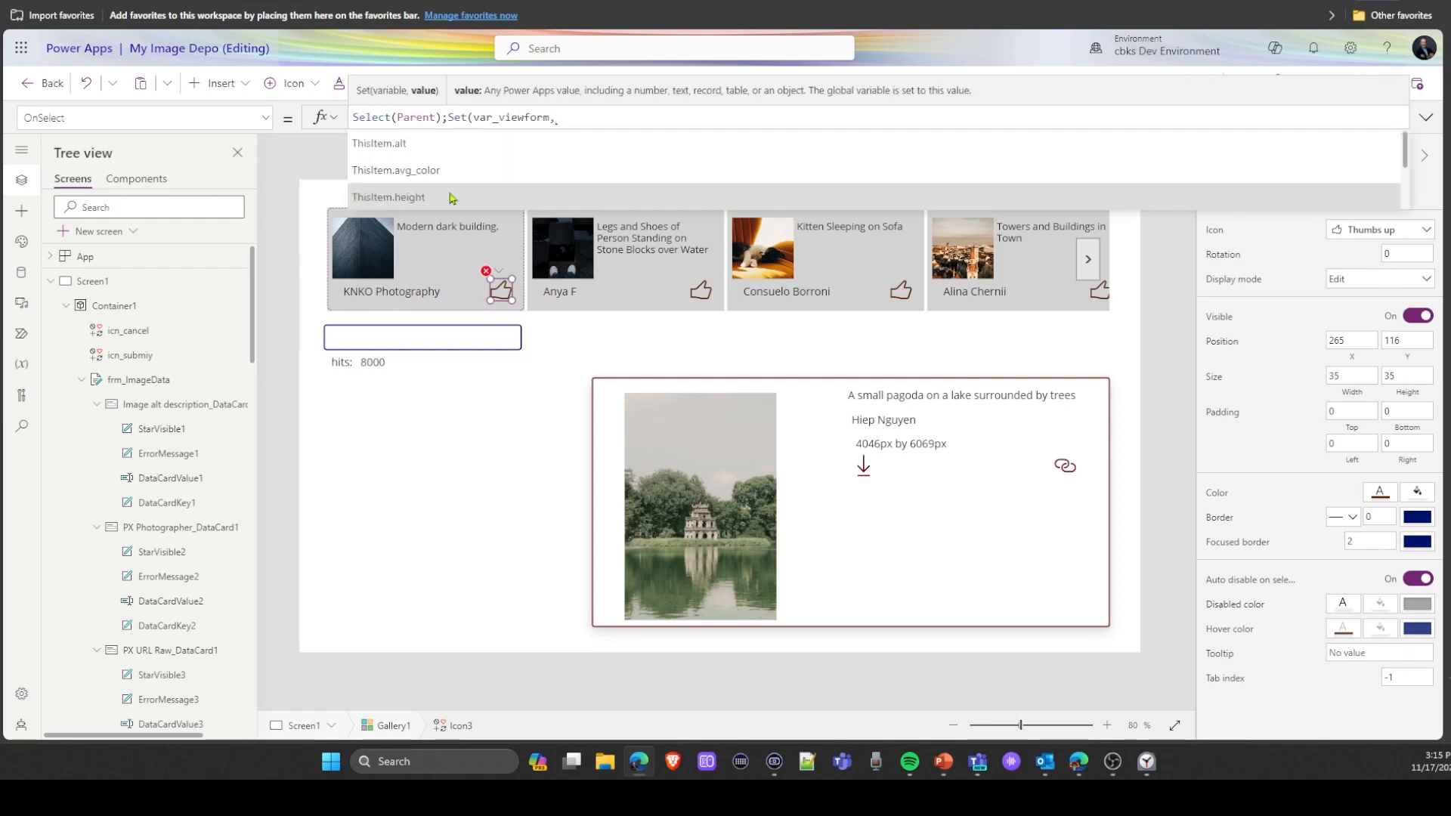
text( !v)
key(Tab)
text())
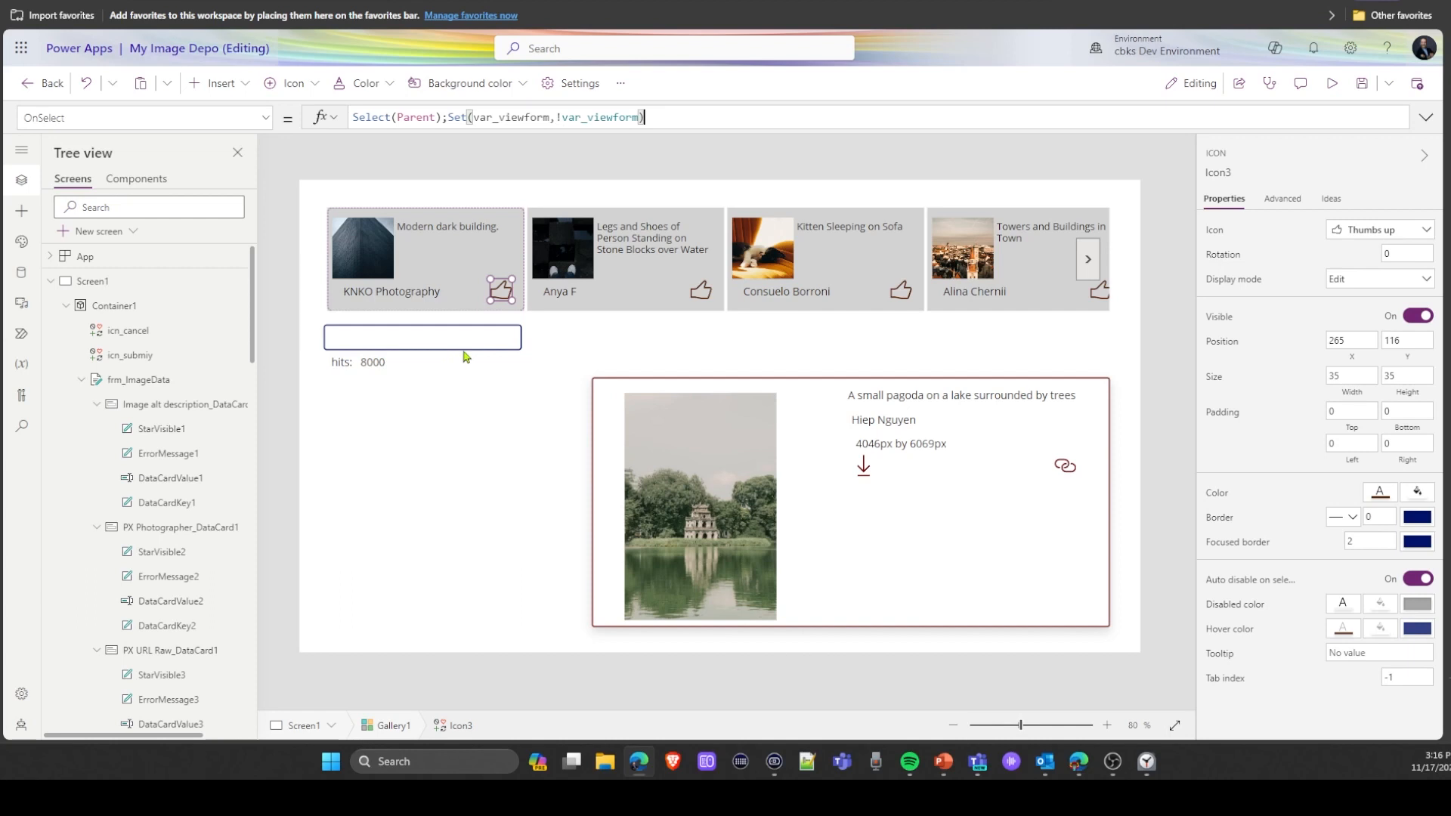
alt+click(502, 297)
alt+click(503, 297)
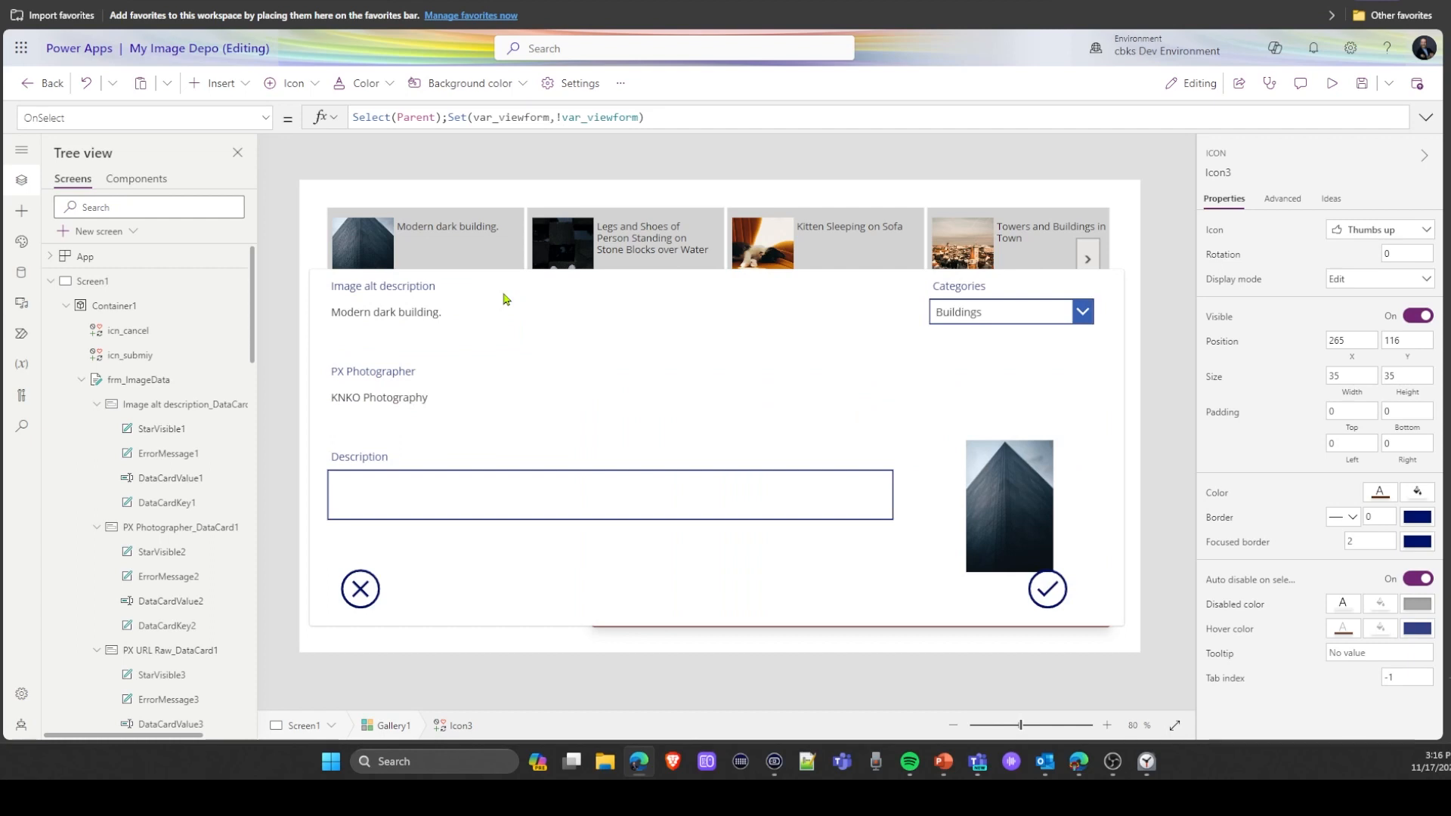
Set the cancel icon's OnSelect to Set(var_viewform,!var_viewform) and trigger the icon to hide the form.
click(372, 594)
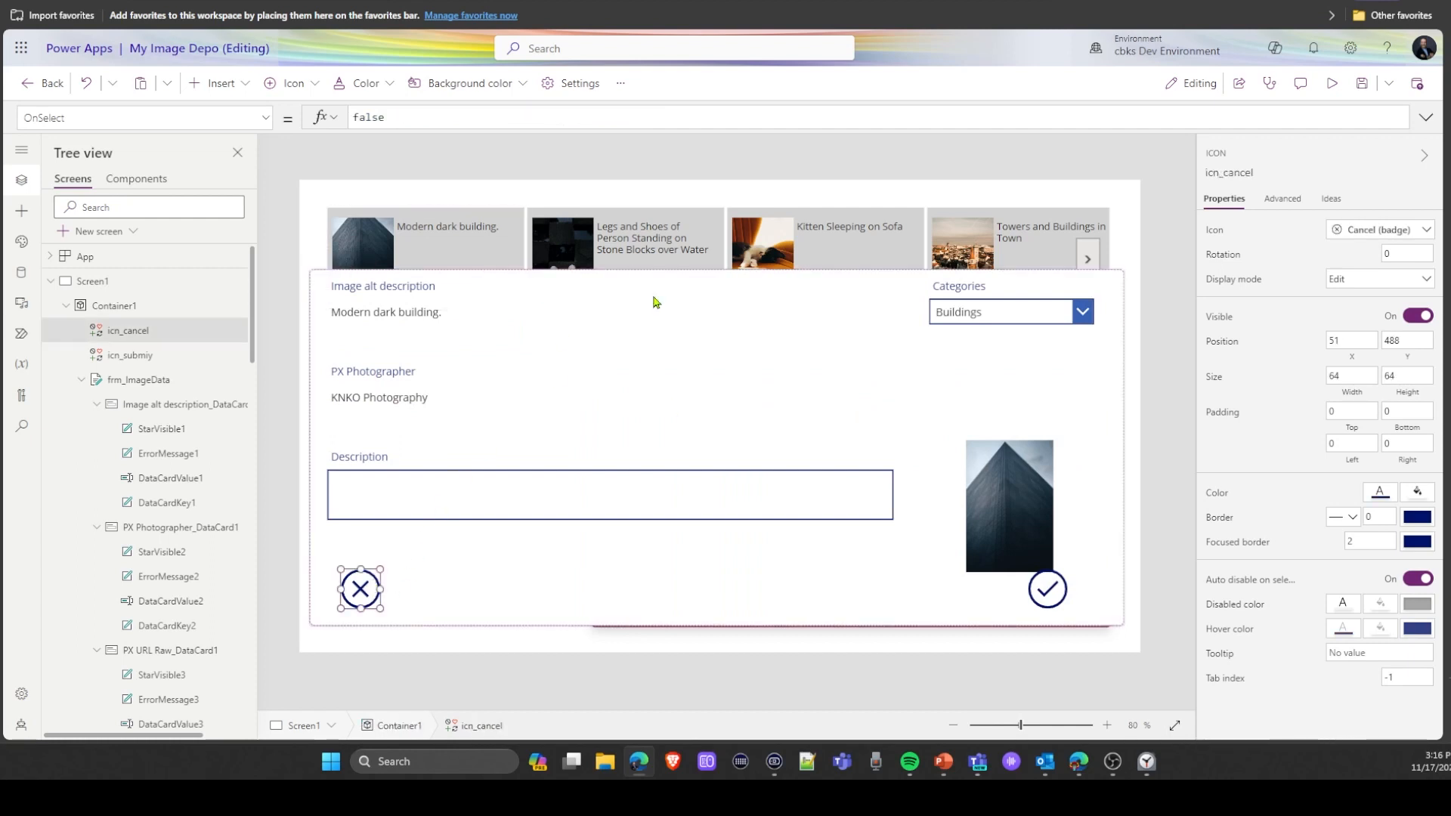
double_click(401, 117)
text(set)
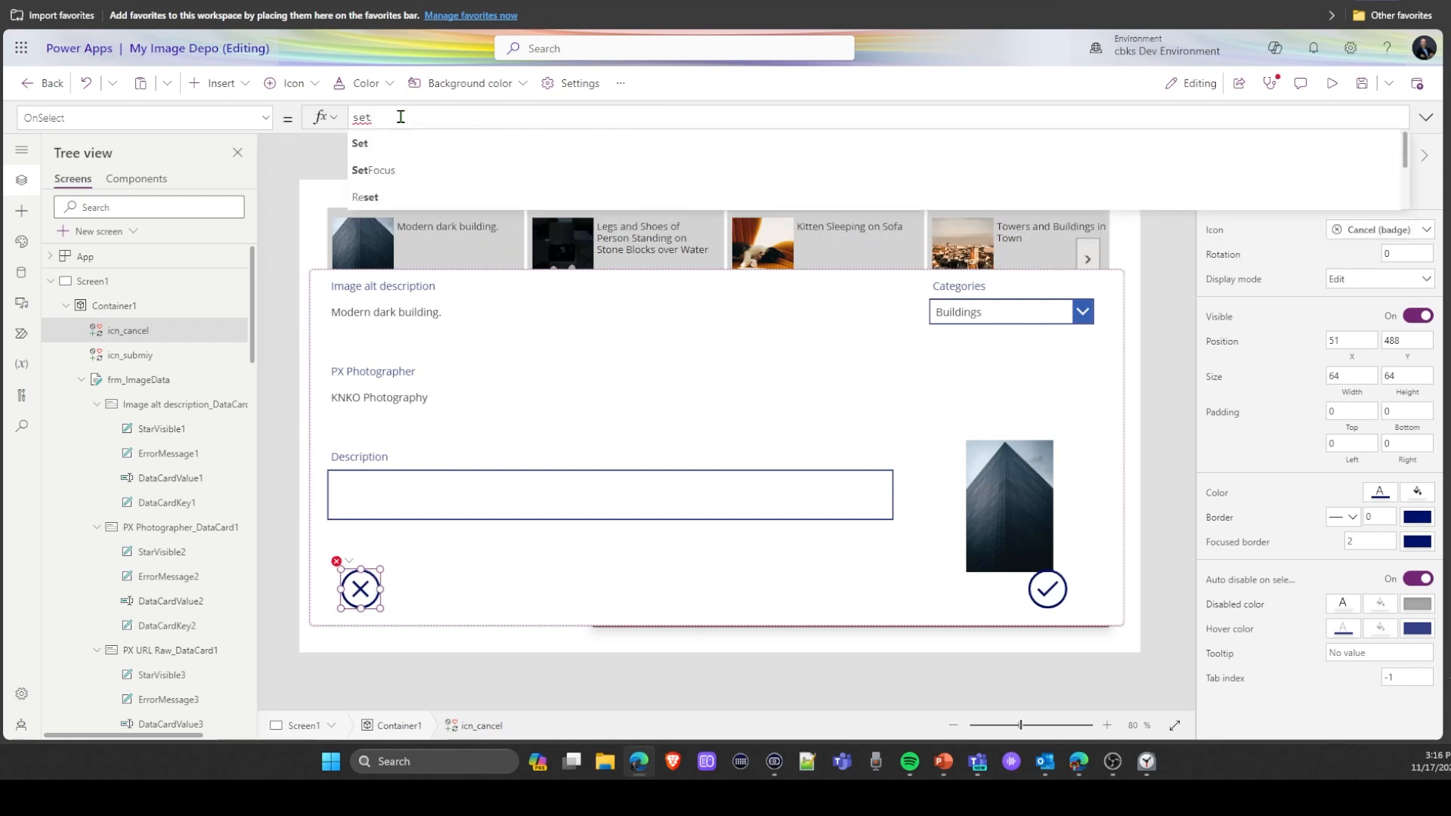
text((varviewform,!var)
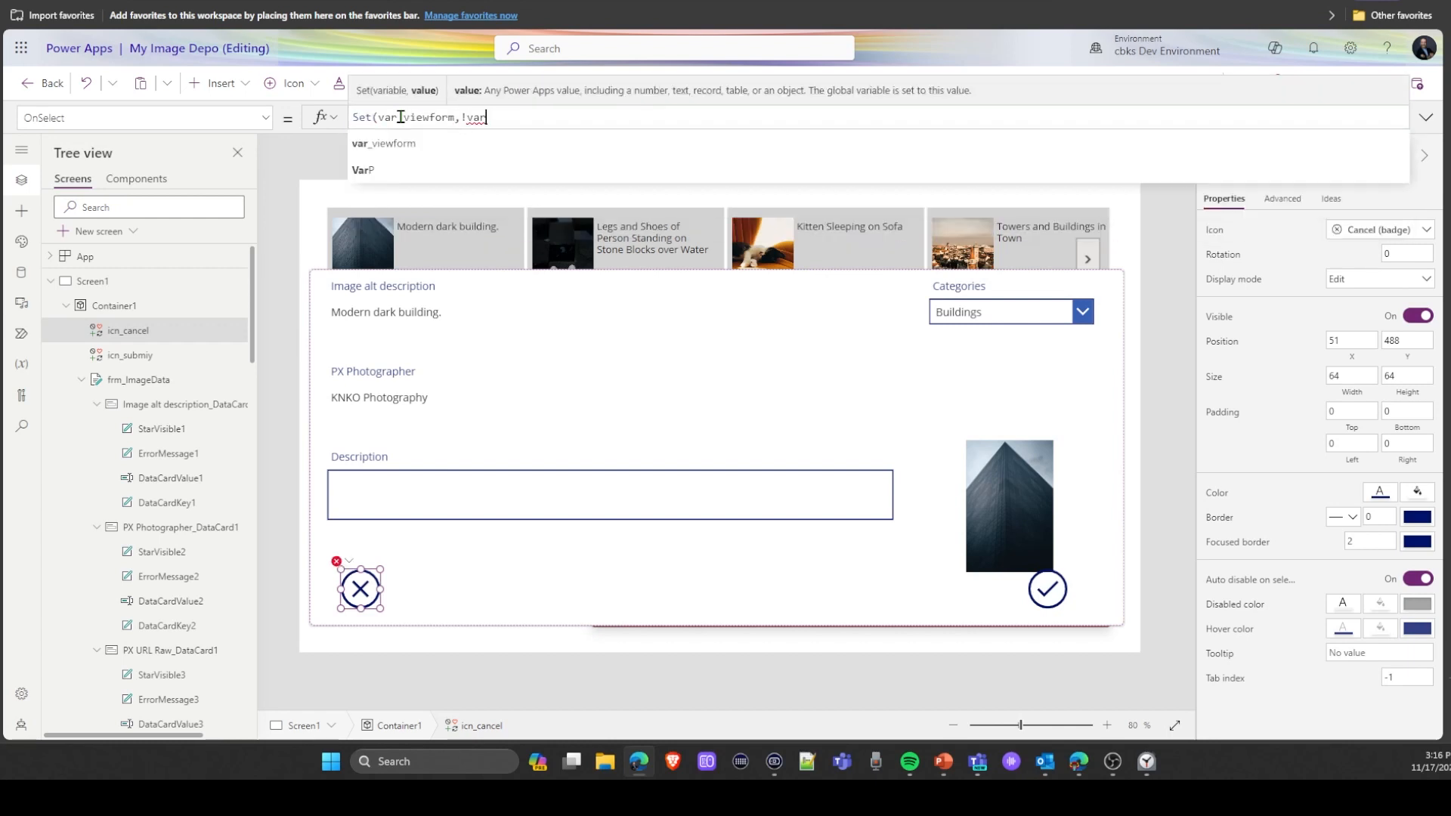
text(_viewform))
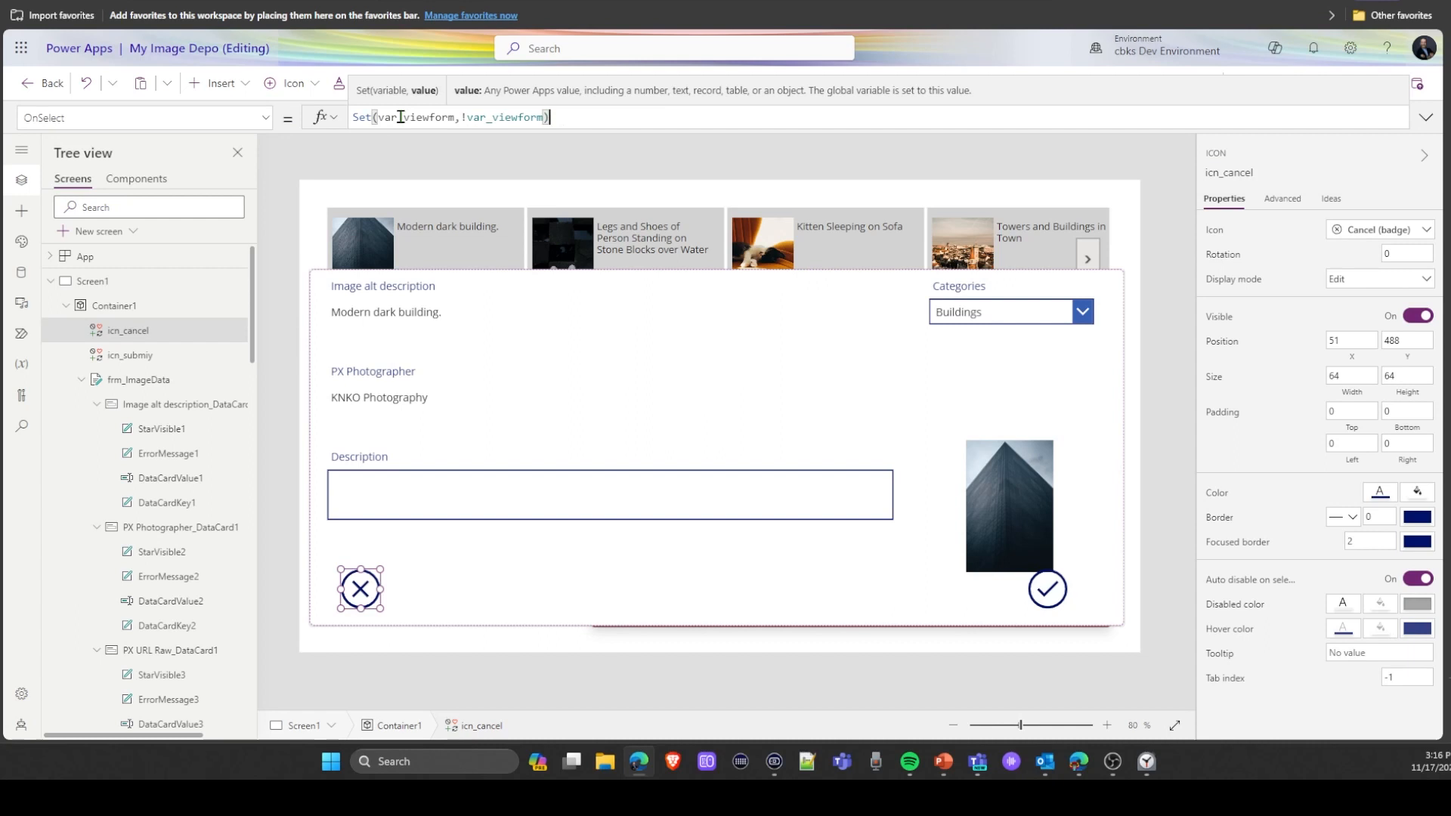
alt+click(360, 588)
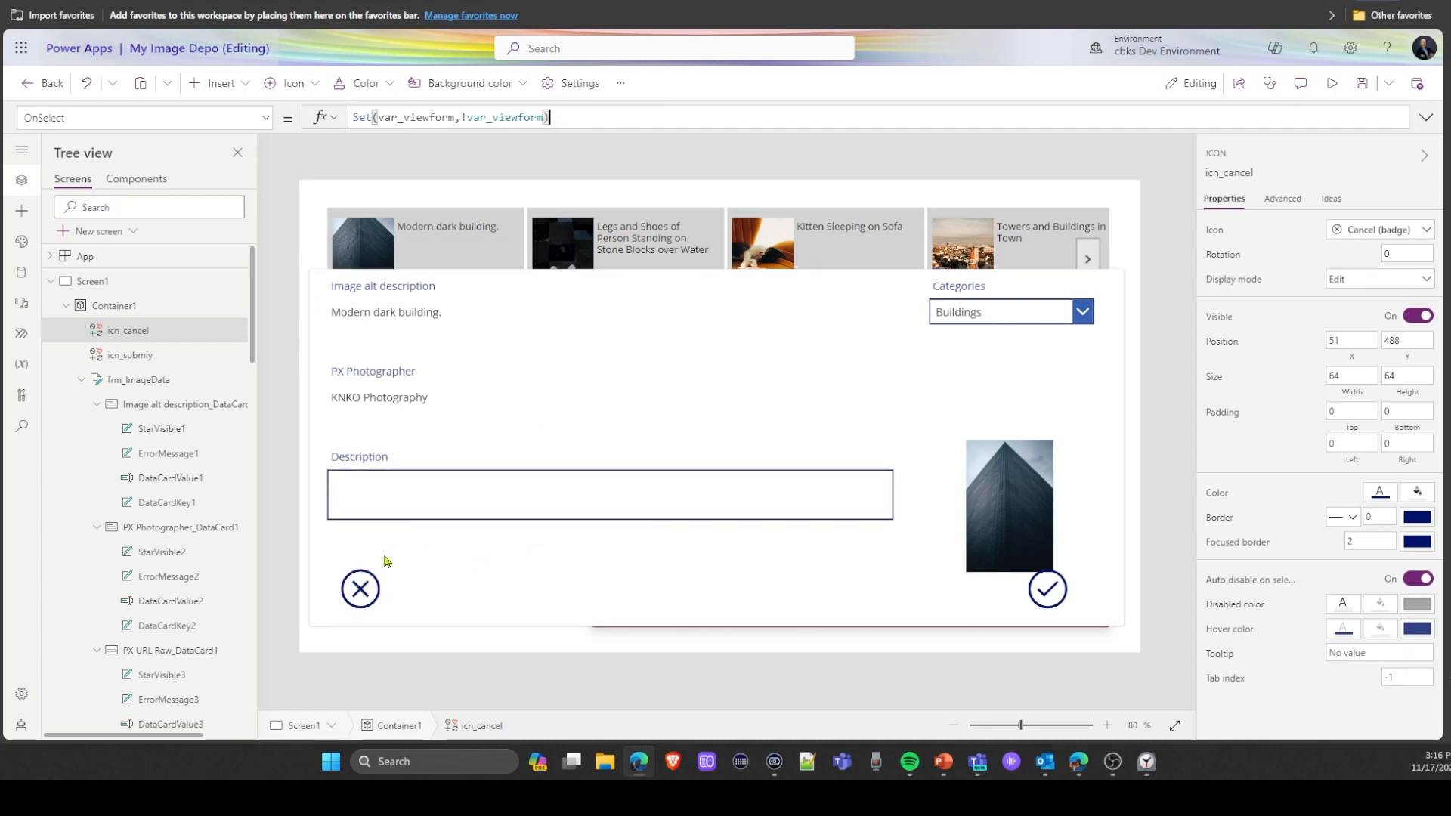
alt+click(363, 588)
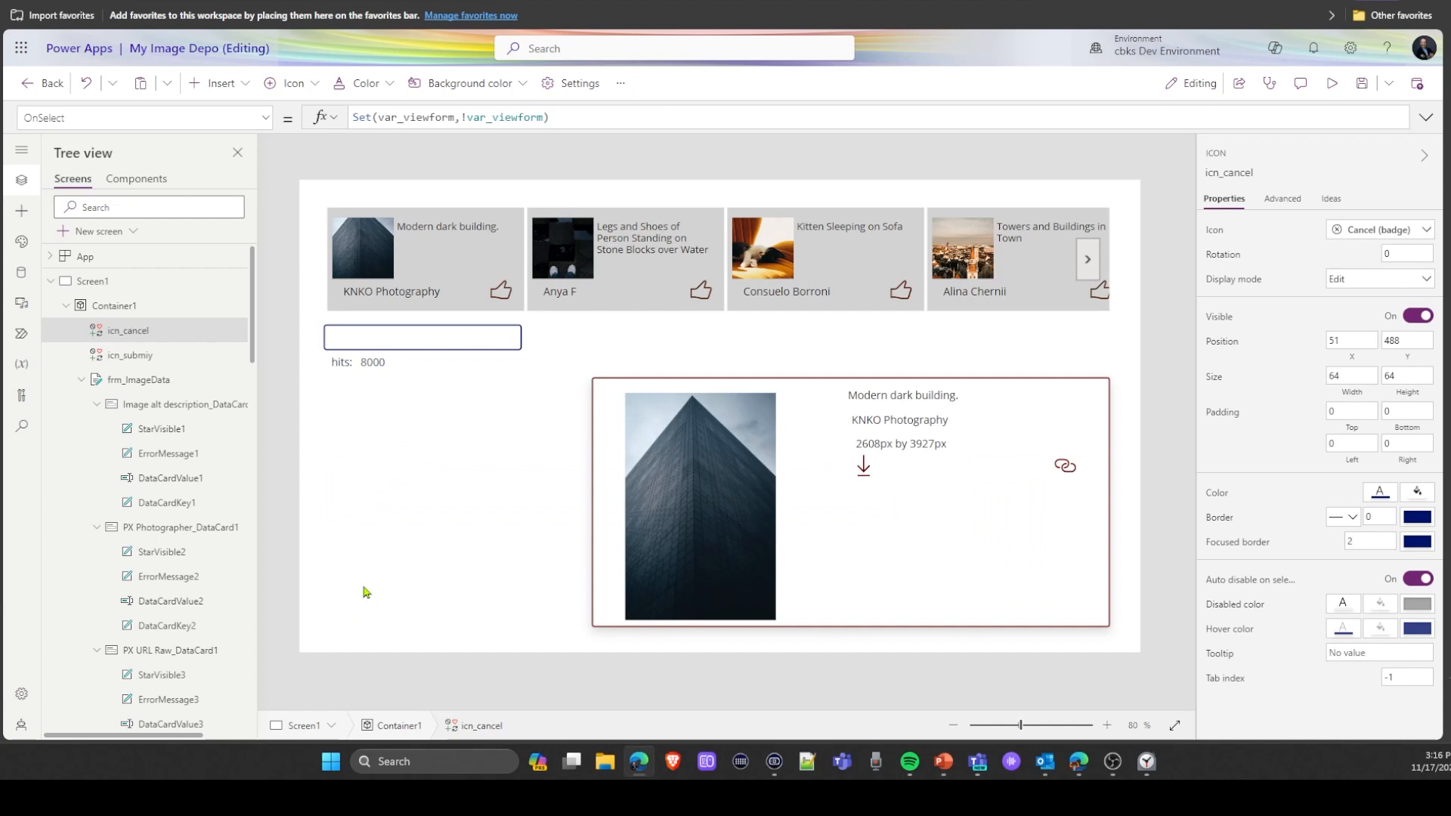
Reopen the form through the thumbs-up icon and insert ResetForm(frm_ImageData); before the Set call in the cancel icon's OnSelect.
click(500, 290)
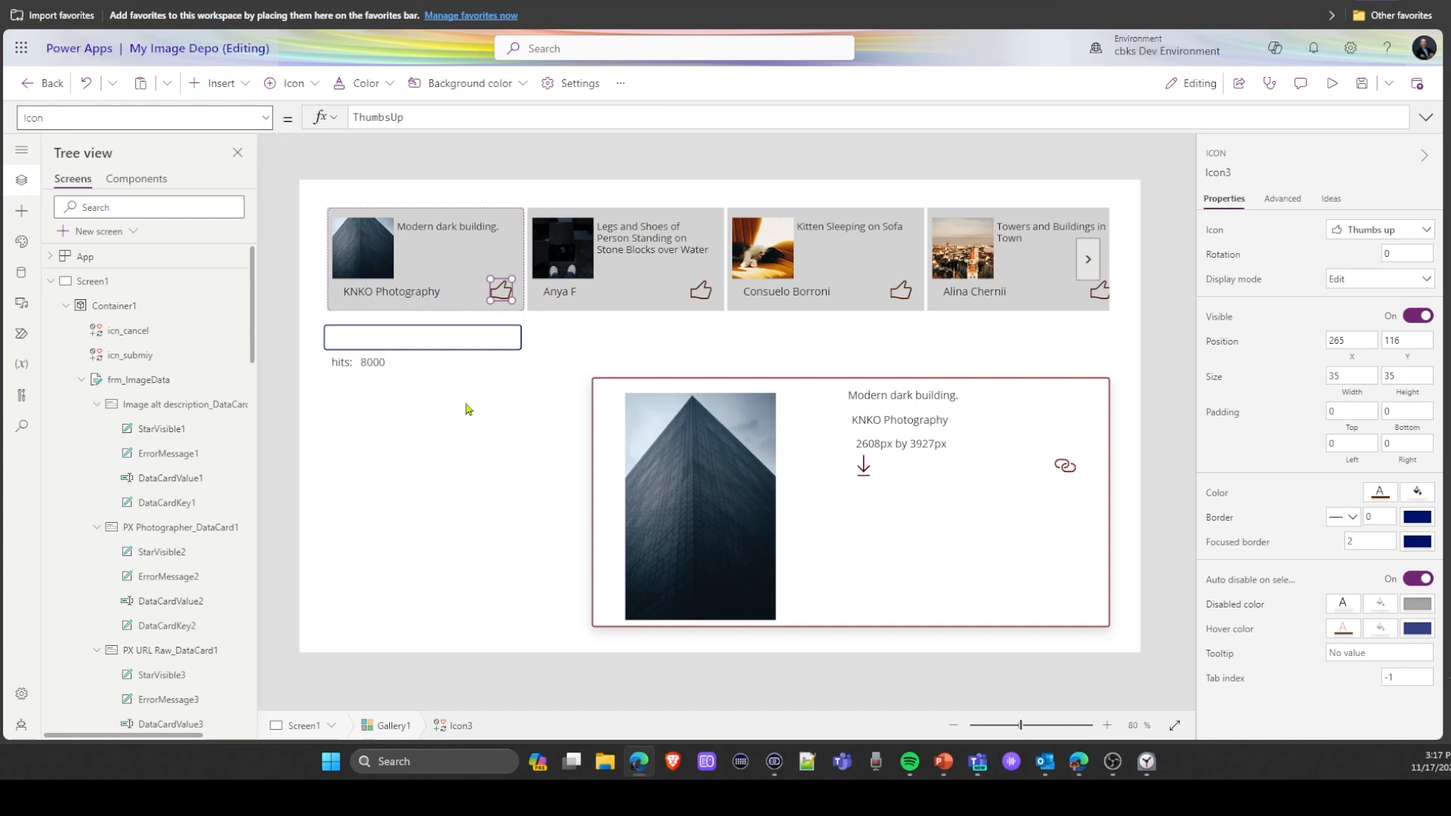
alt+click(496, 297)
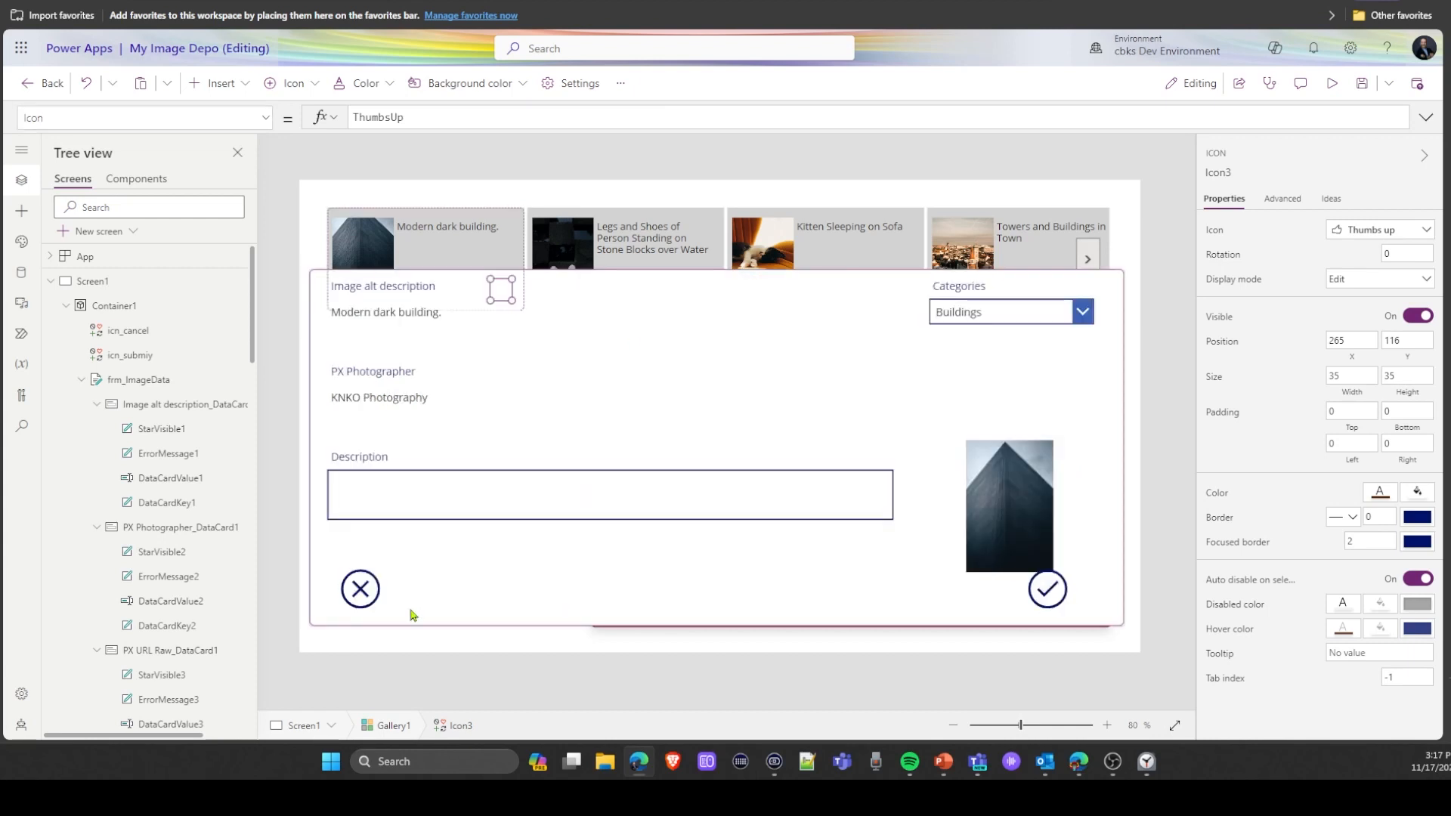
click(362, 593)
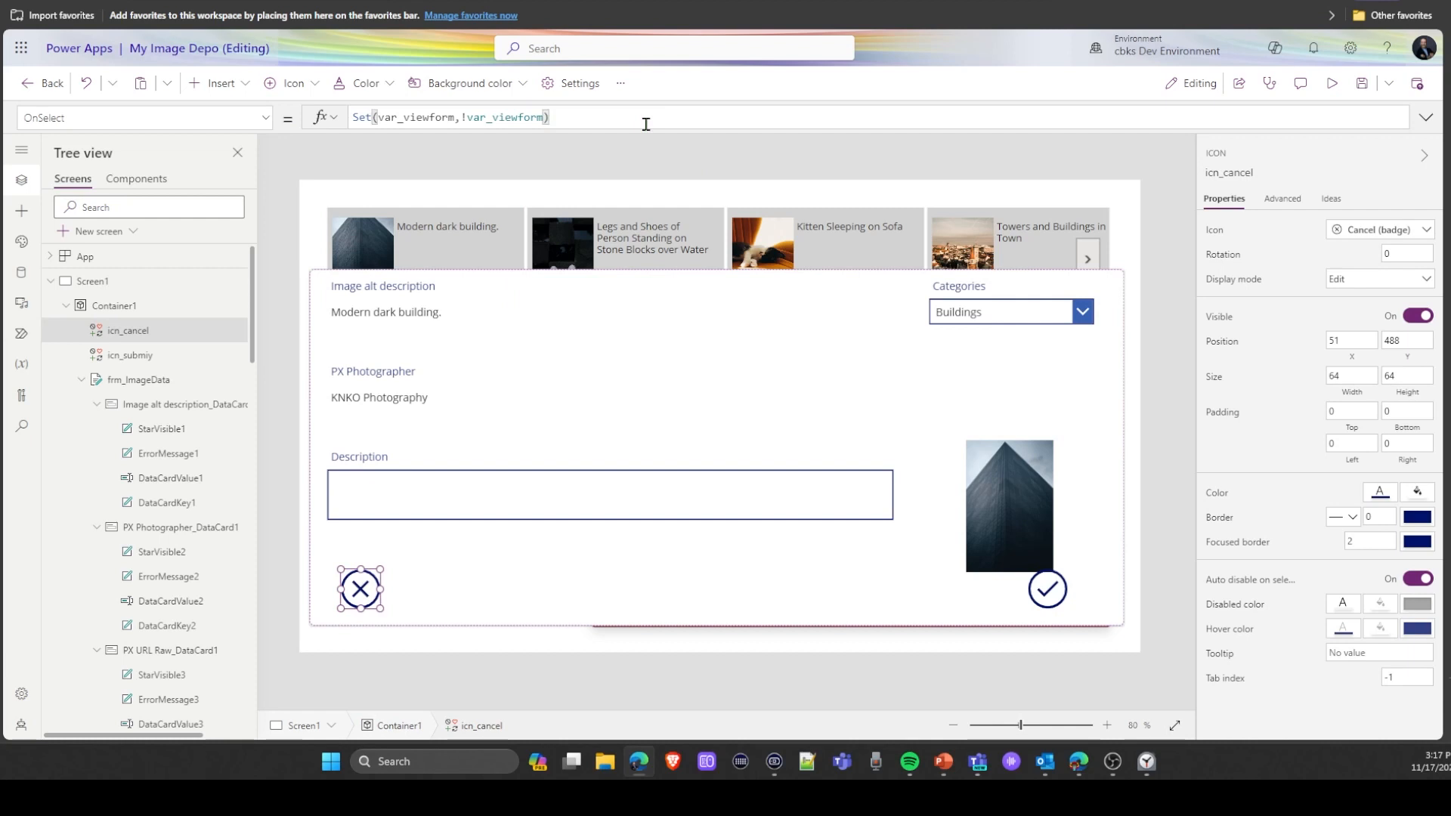
key(Home)
key(Return)
key(Up)
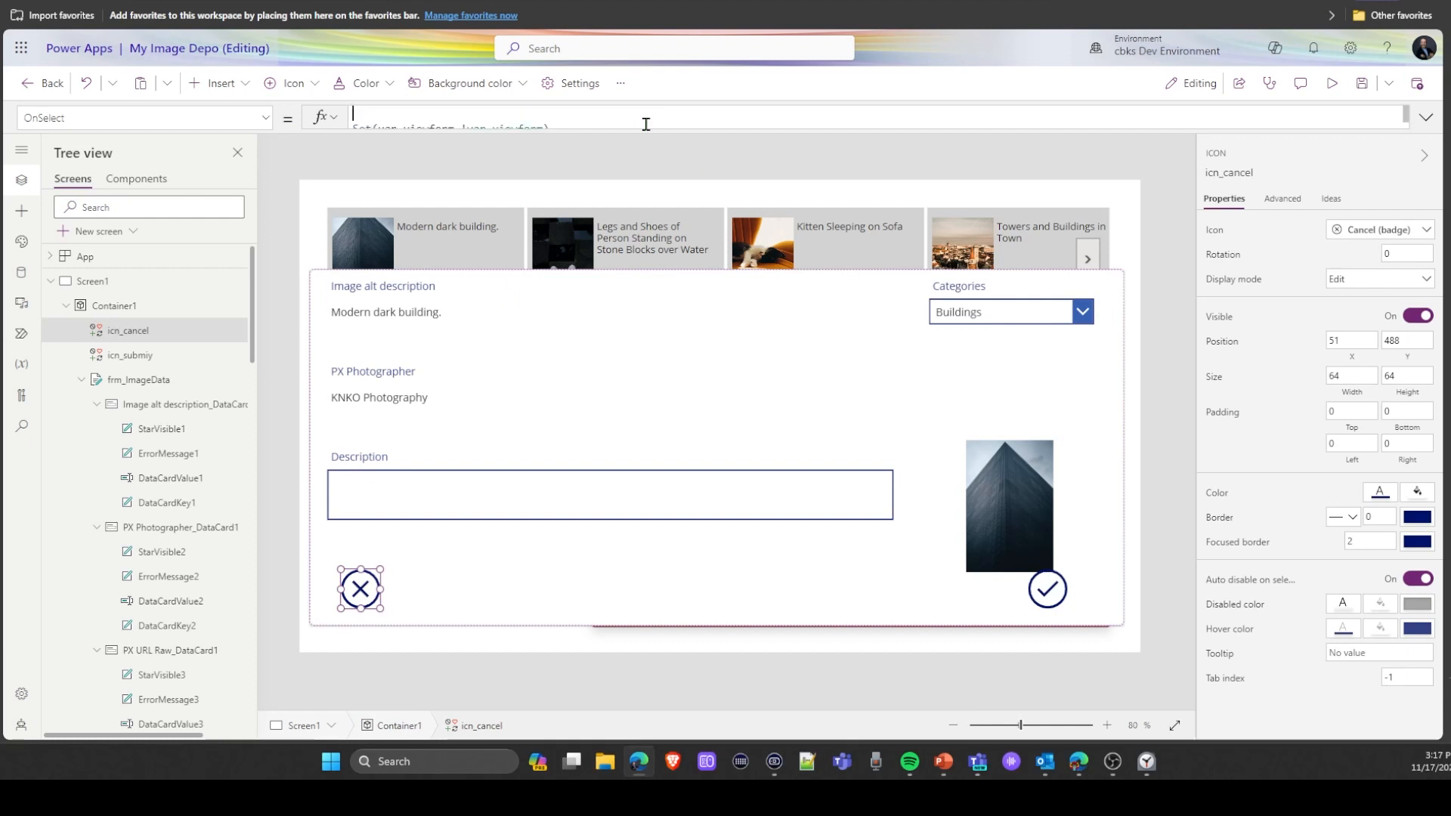
text(ResetForm(frm_ImageData);)
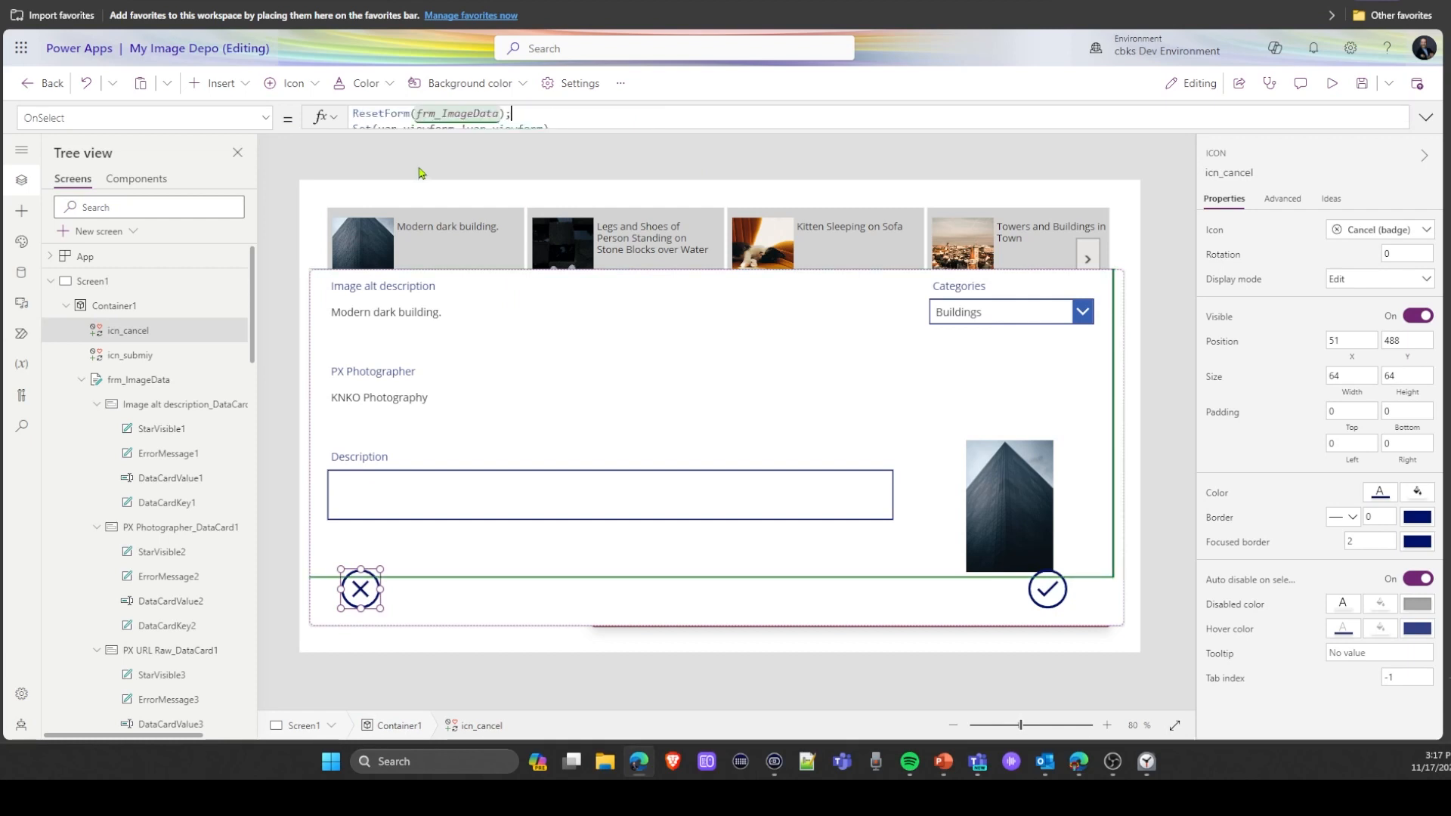
Set the OnSelect of the check icon icn_submiy to SubmitForm(frm_ImageData).
click(1051, 594)
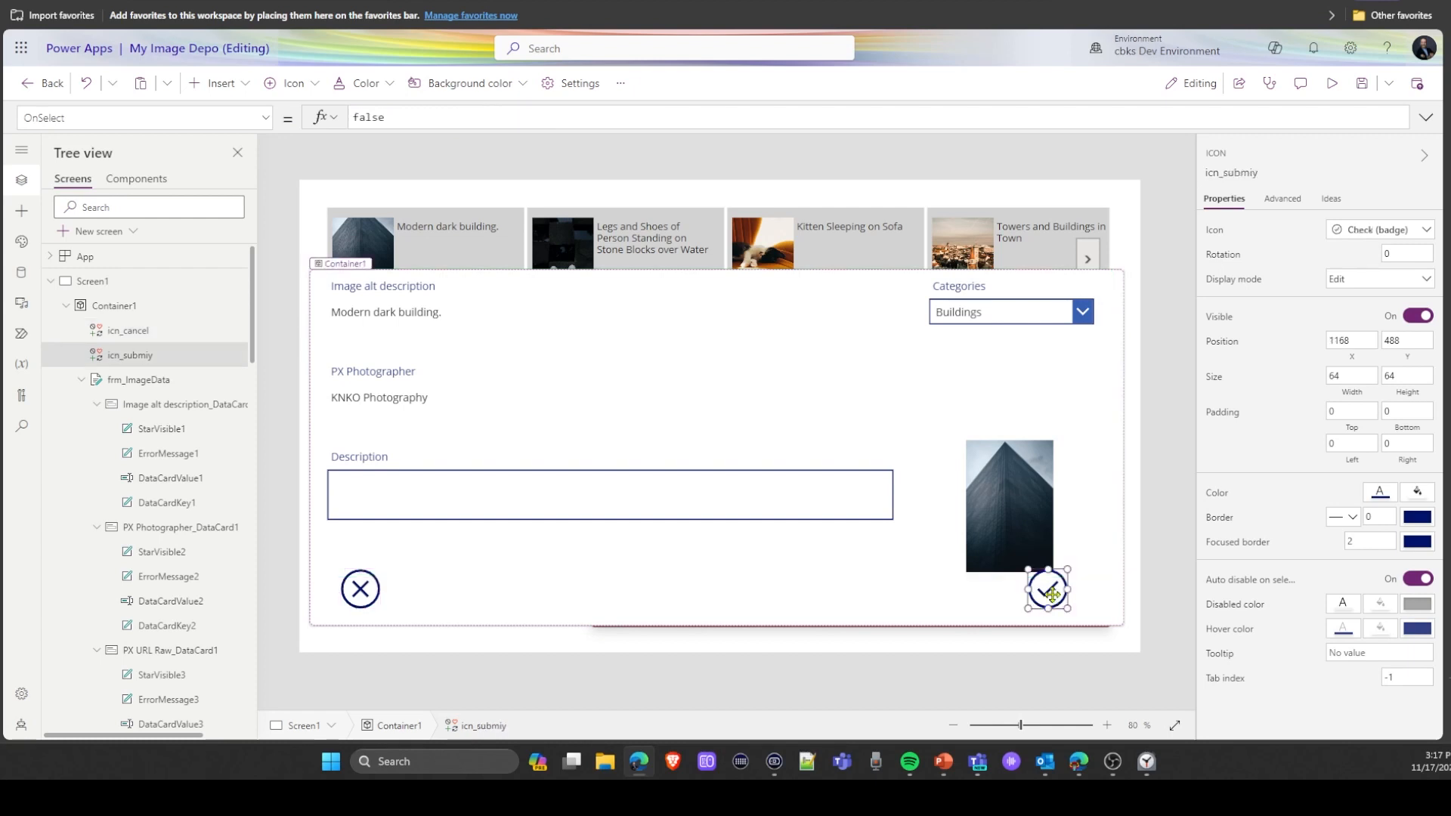
click(294, 83)
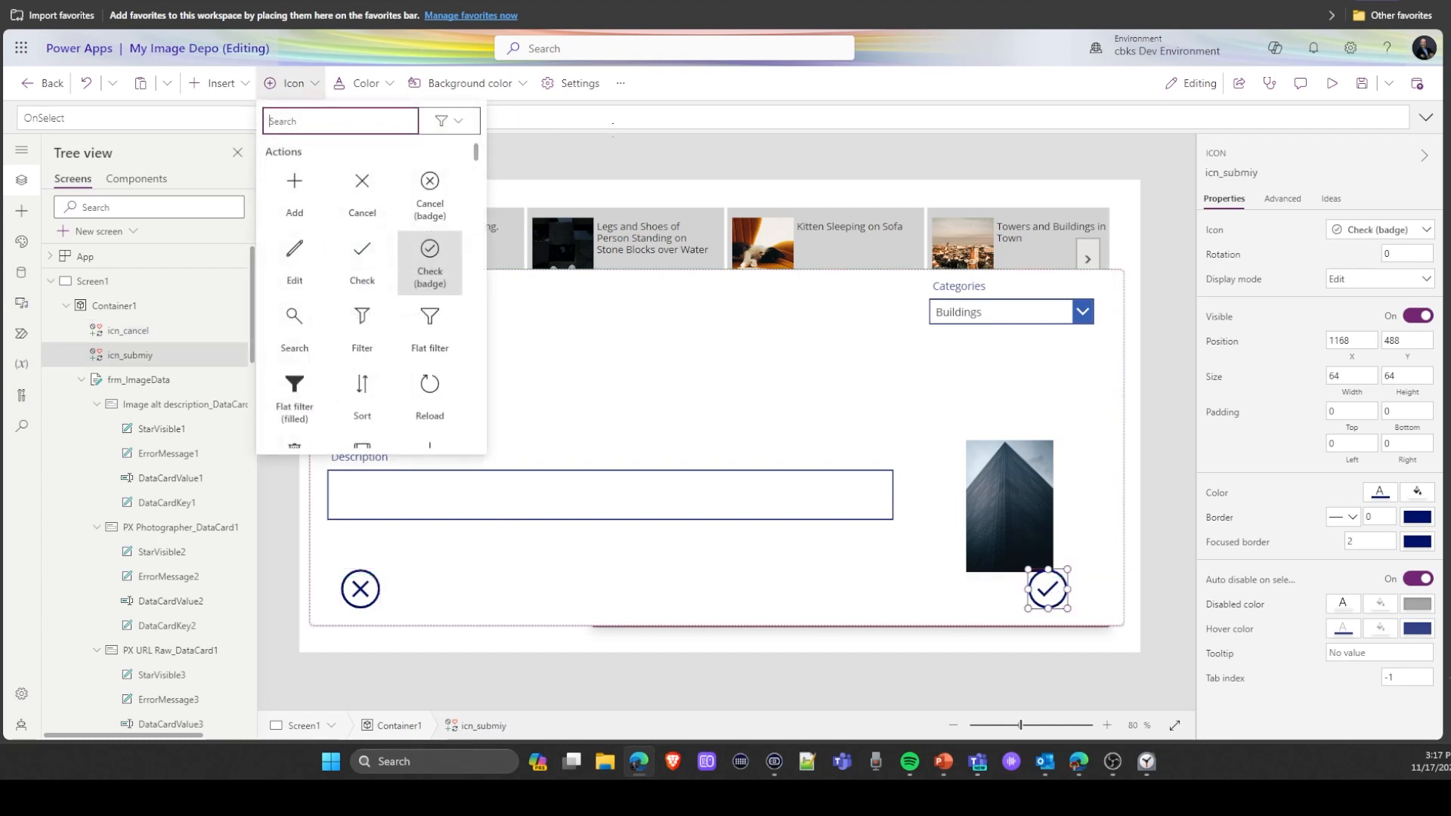
click(619, 118)
key(ctrl+a)
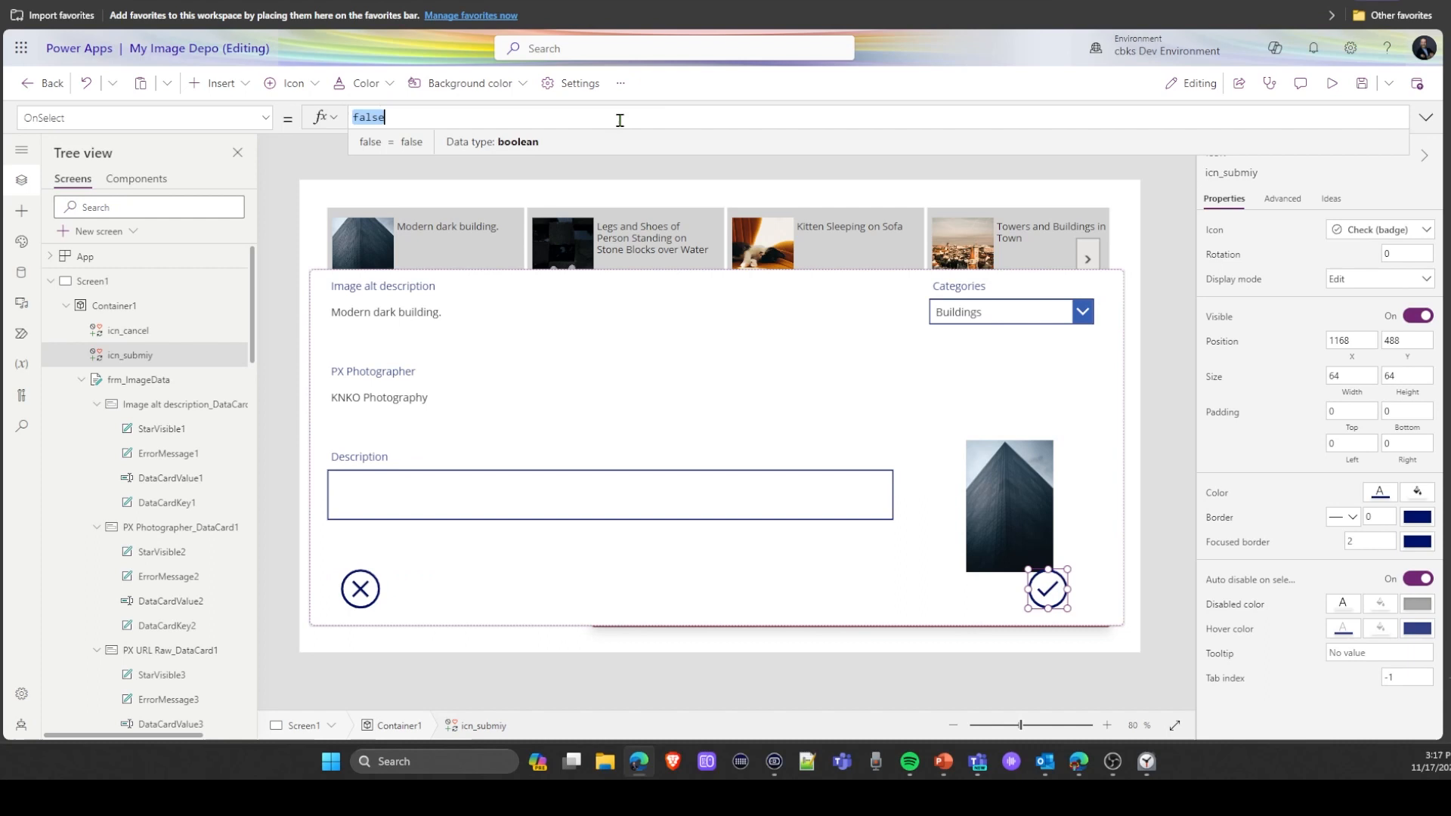
text(SubmitForm(frm_ImageData))
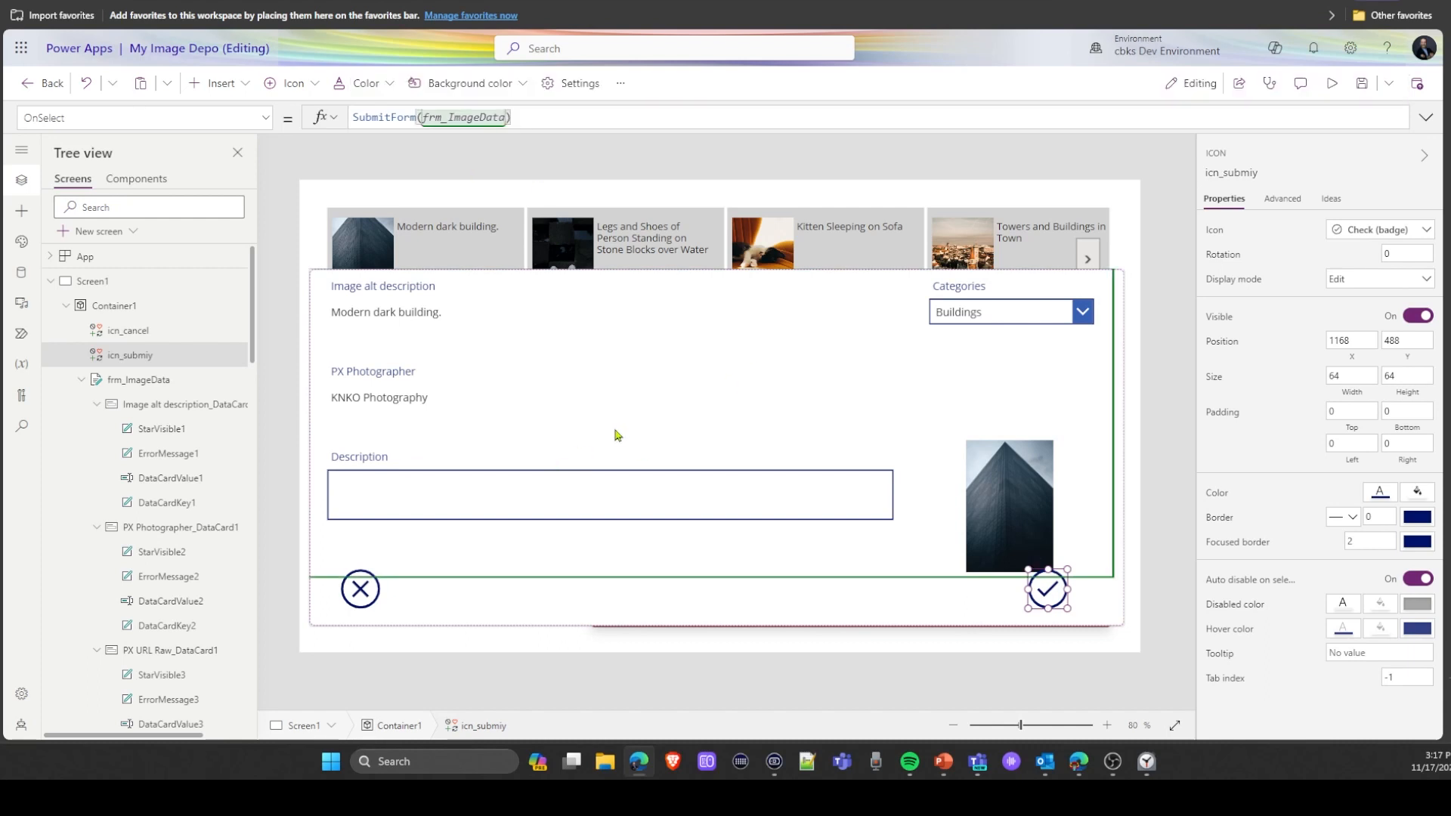
Set the OnSuccess property of frm_ImageData to ResetForm(frm_ImageData);Set(var_viewform,!var_viewform).
click(674, 418)
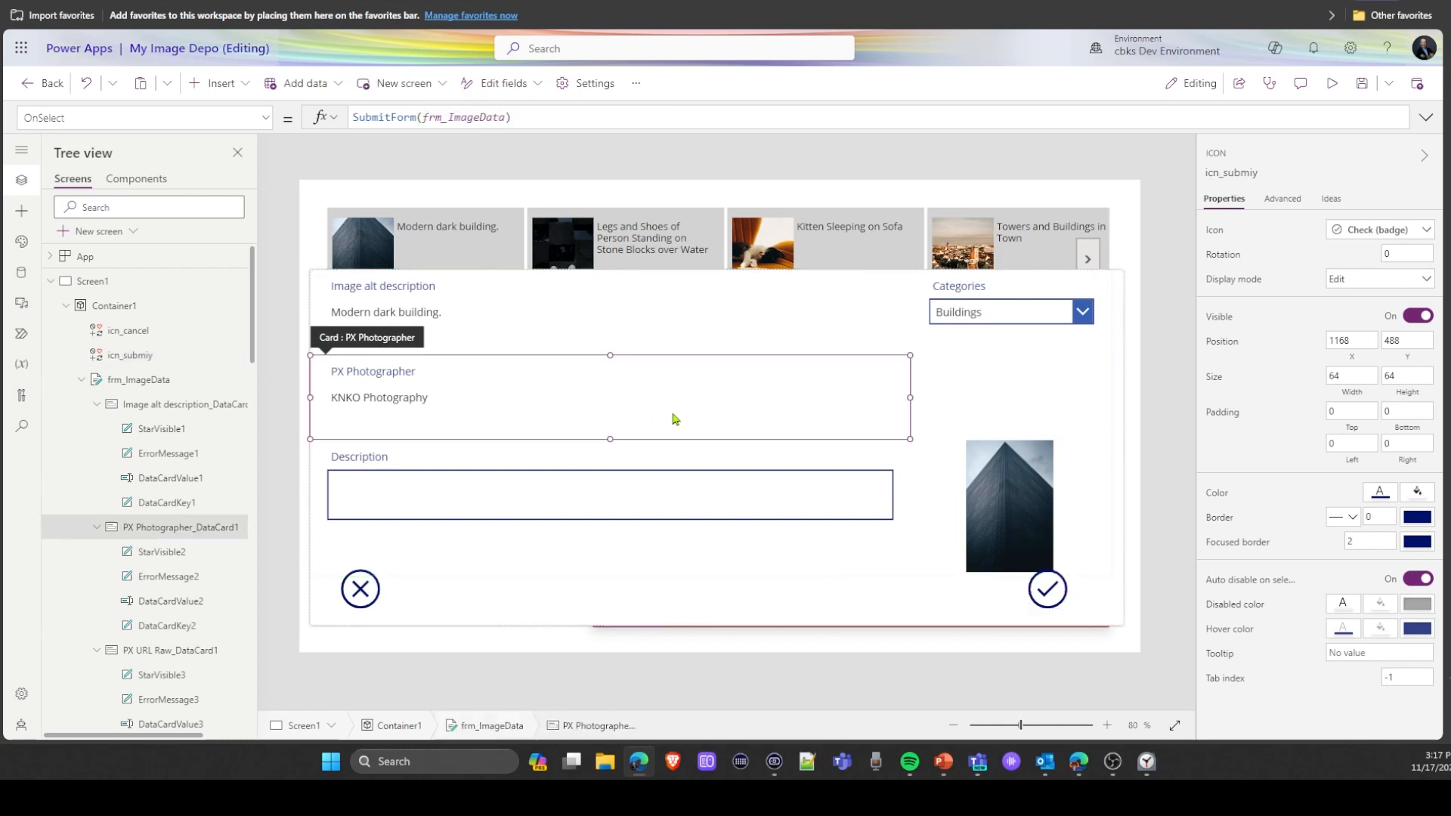
click(486, 727)
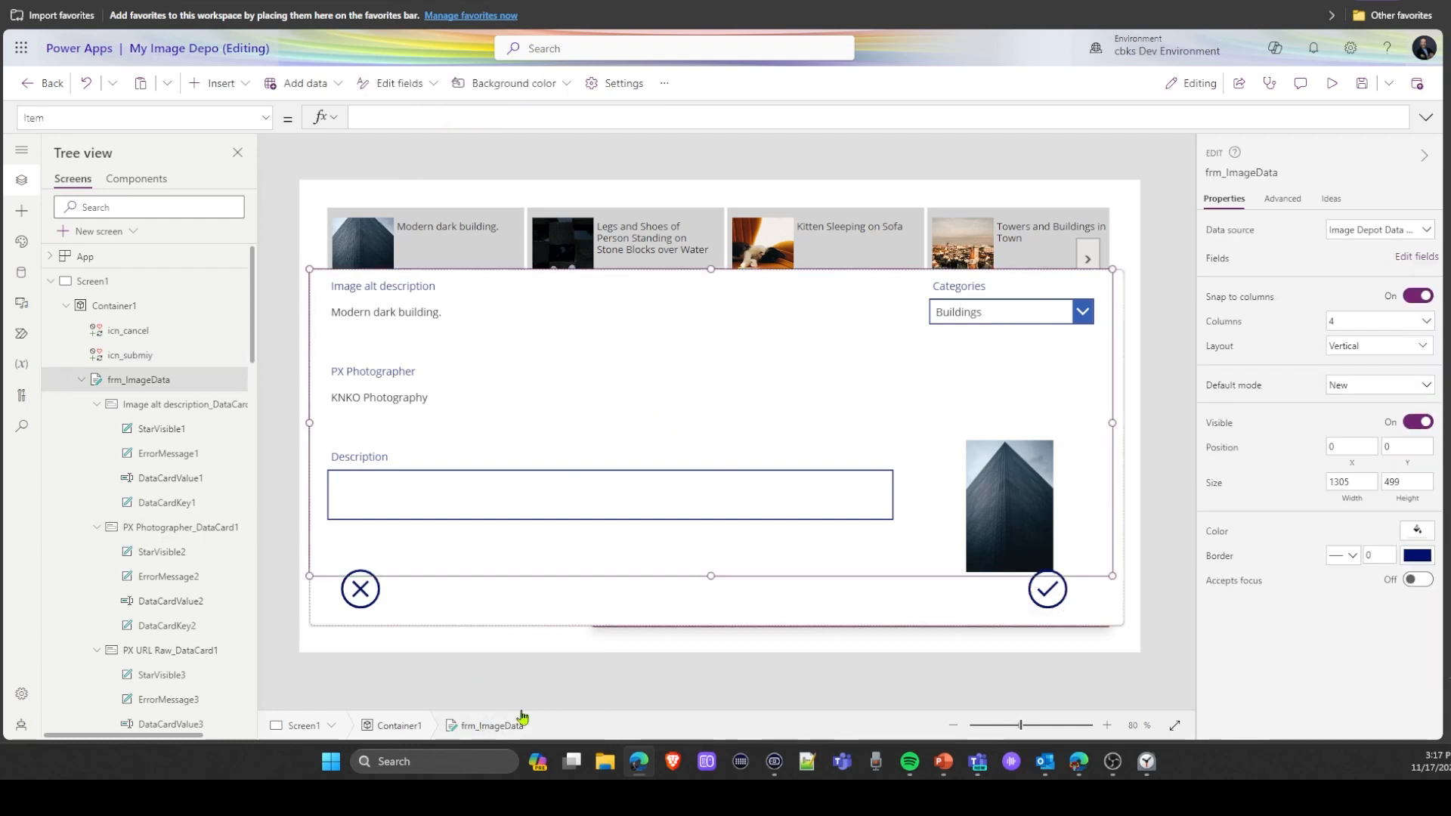
click(266, 120)
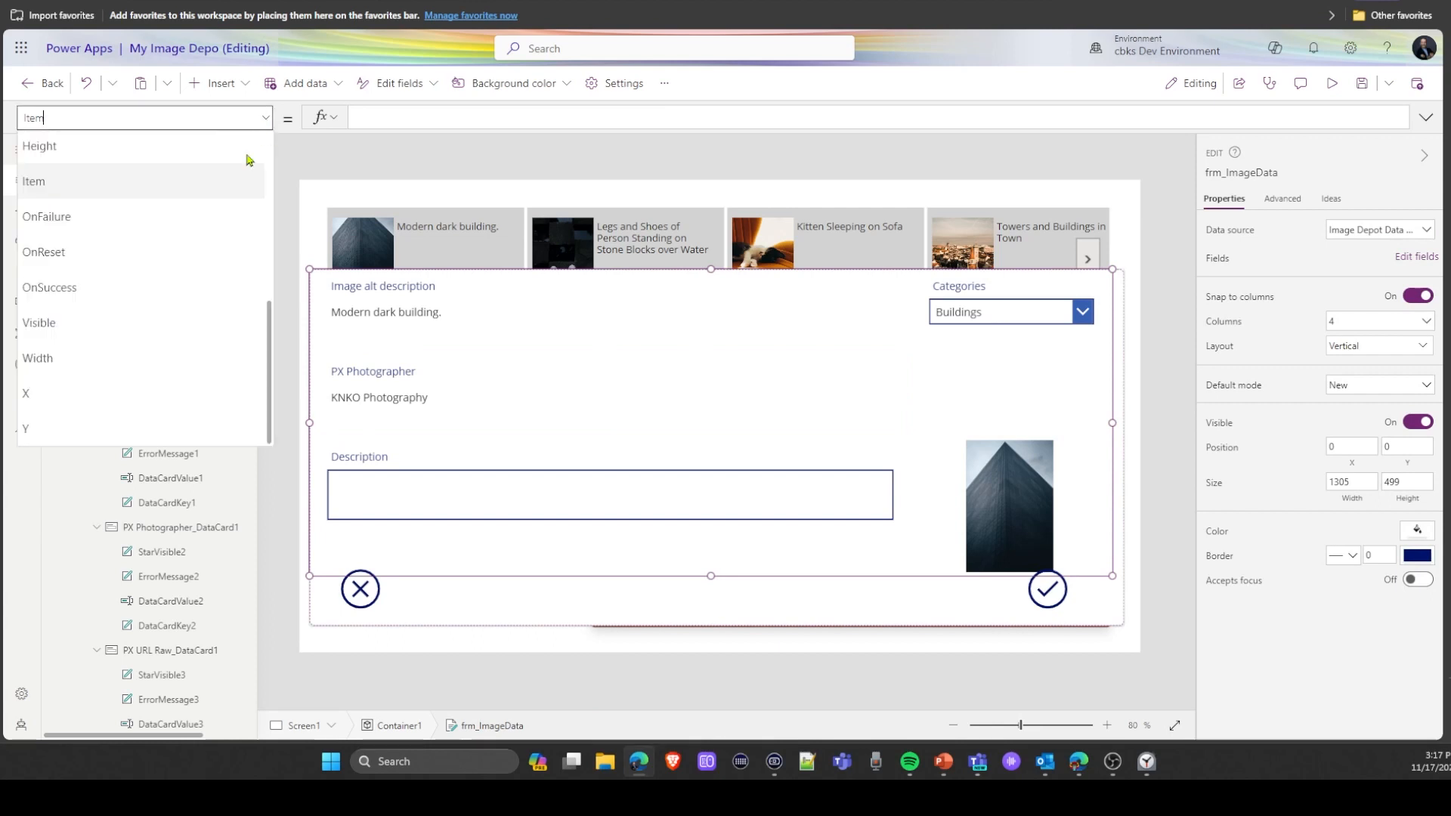
click(146, 278)
click(514, 115)
key(ctrl+a)
text(ResetForm(frm_ImageData);Set(var_viewform,!var_viewform))
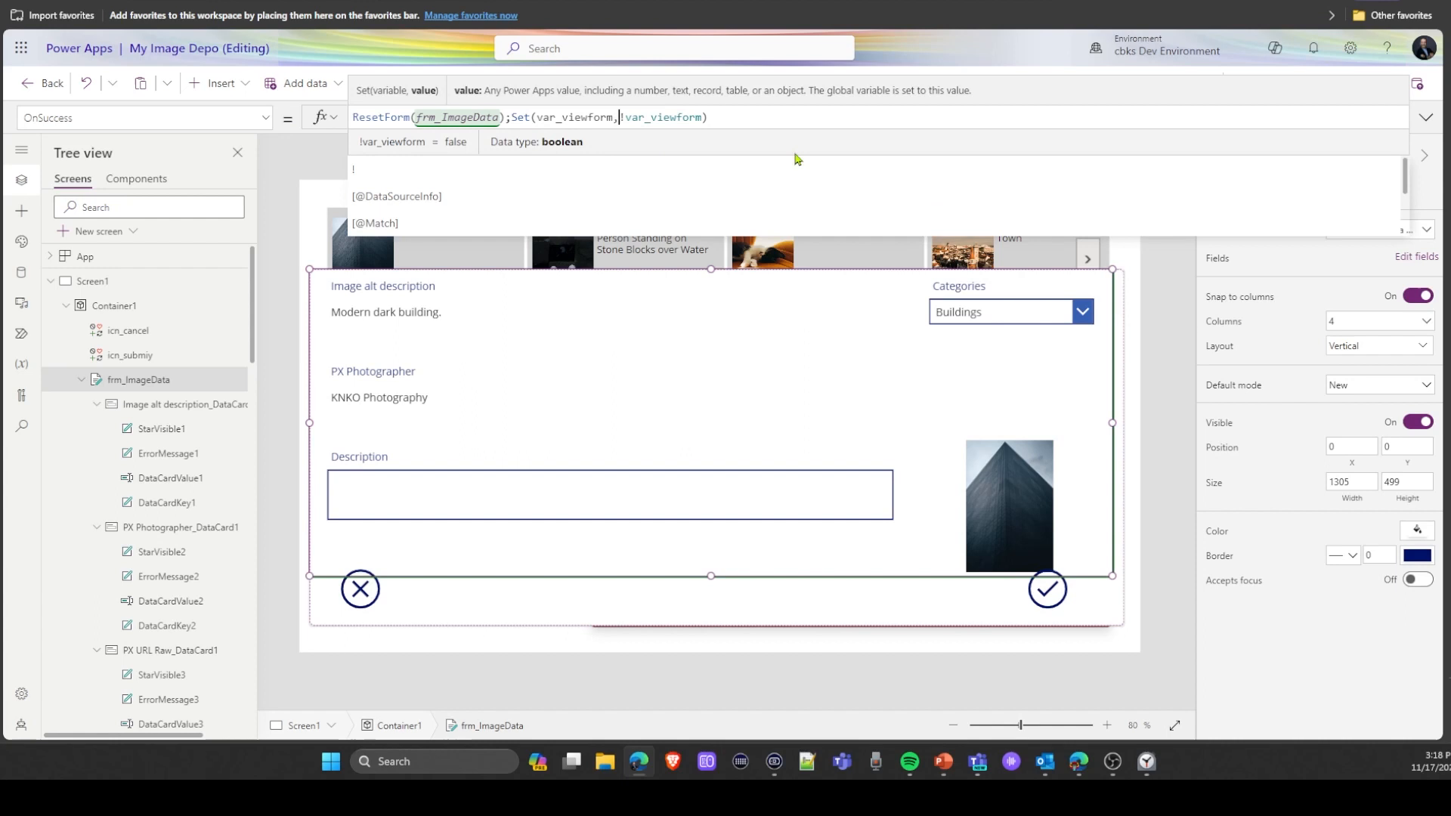
click(1162, 279)
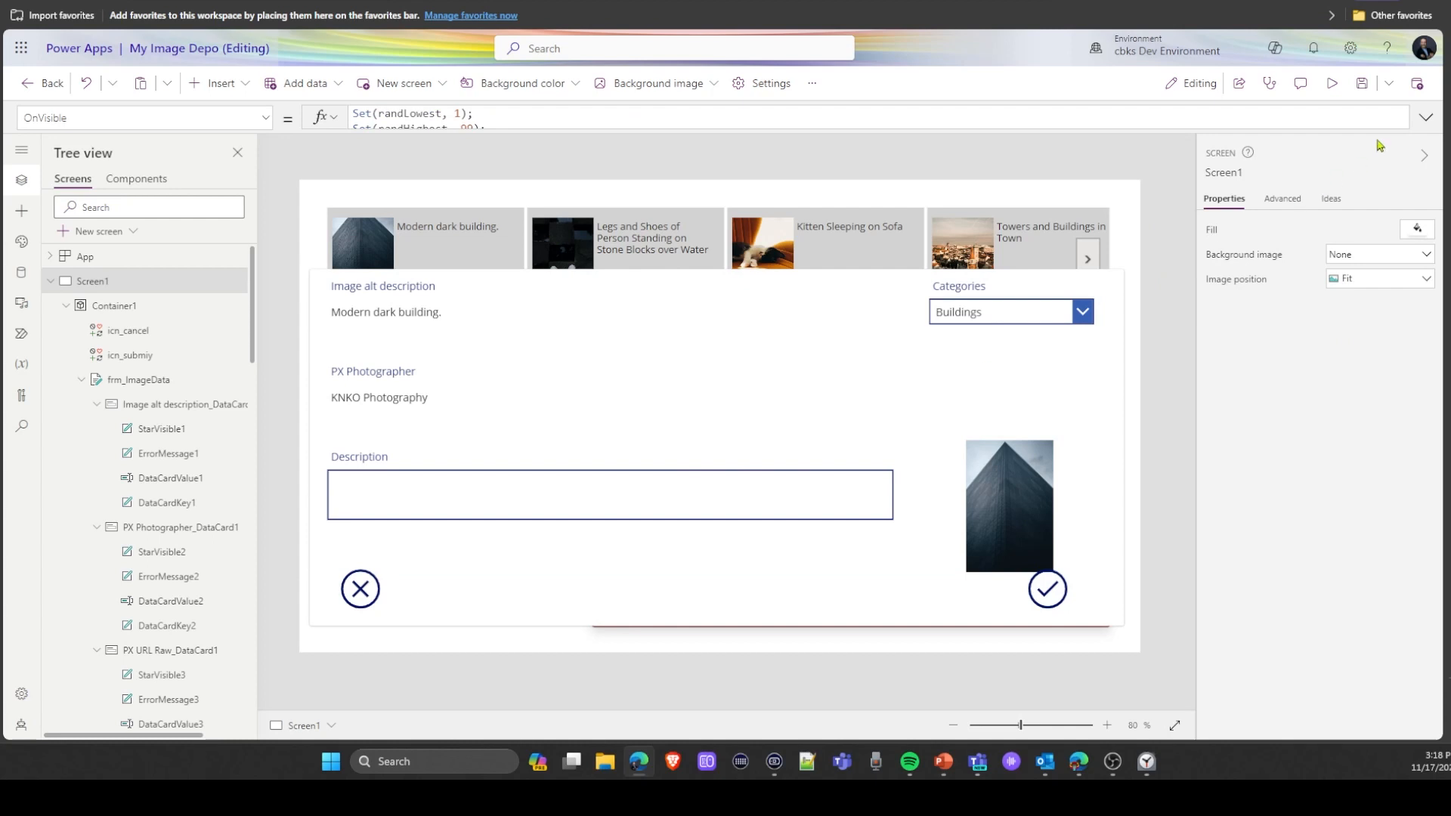
Preview the app, dismiss the popup form and search the photos for "woman and laptop".
click(1335, 94)
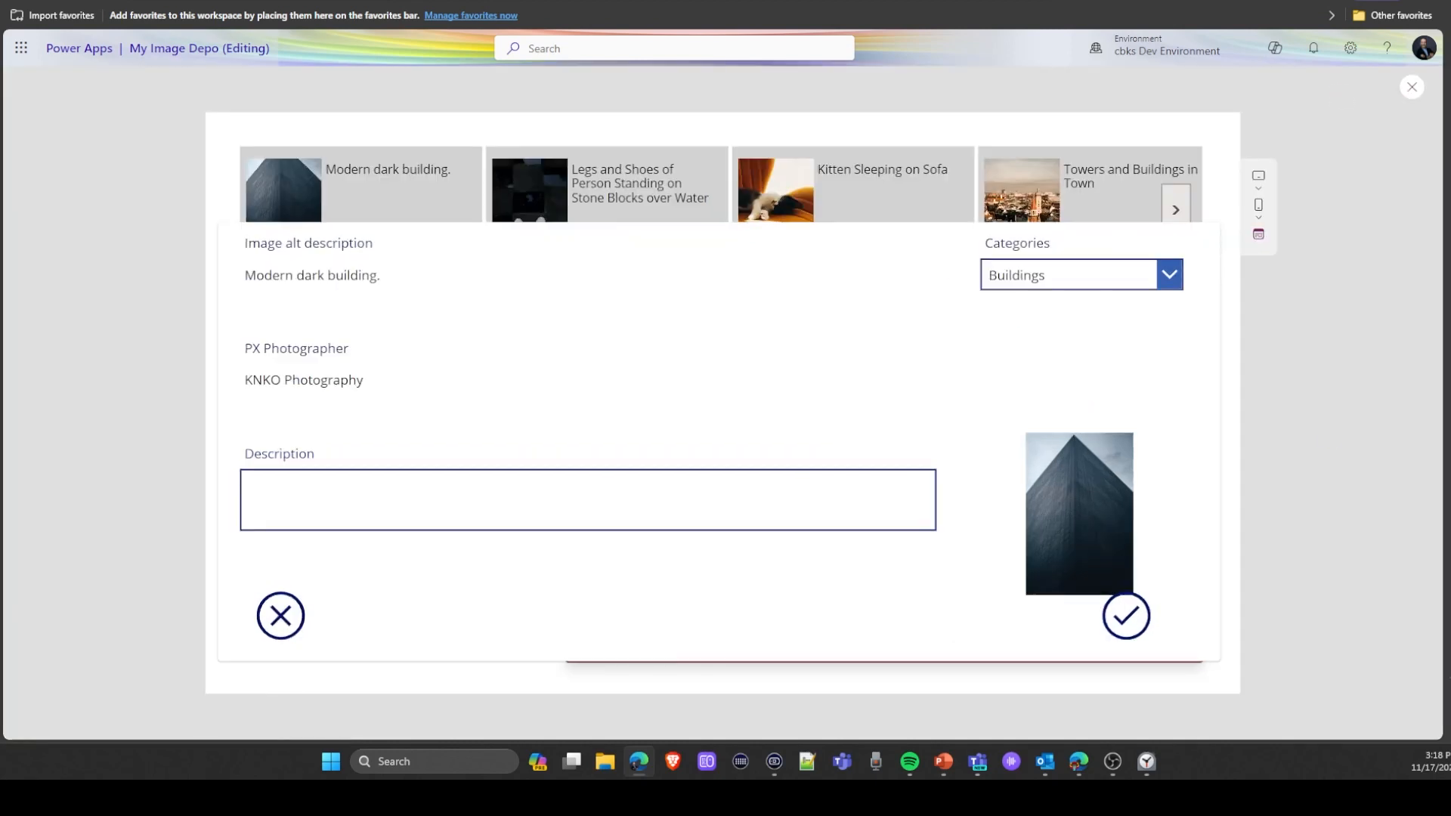
click(279, 616)
text(woman and la)
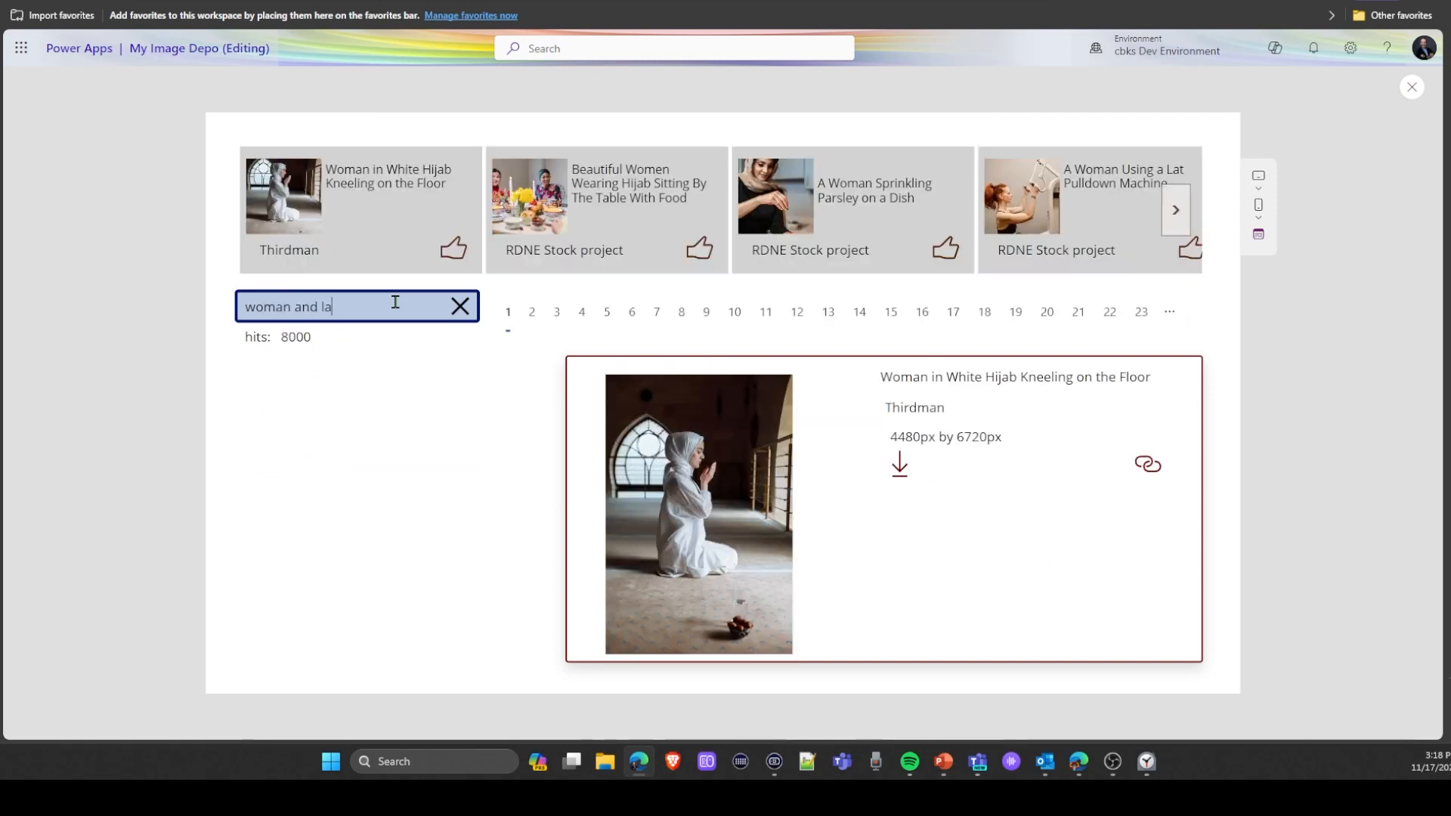
text(ptop)
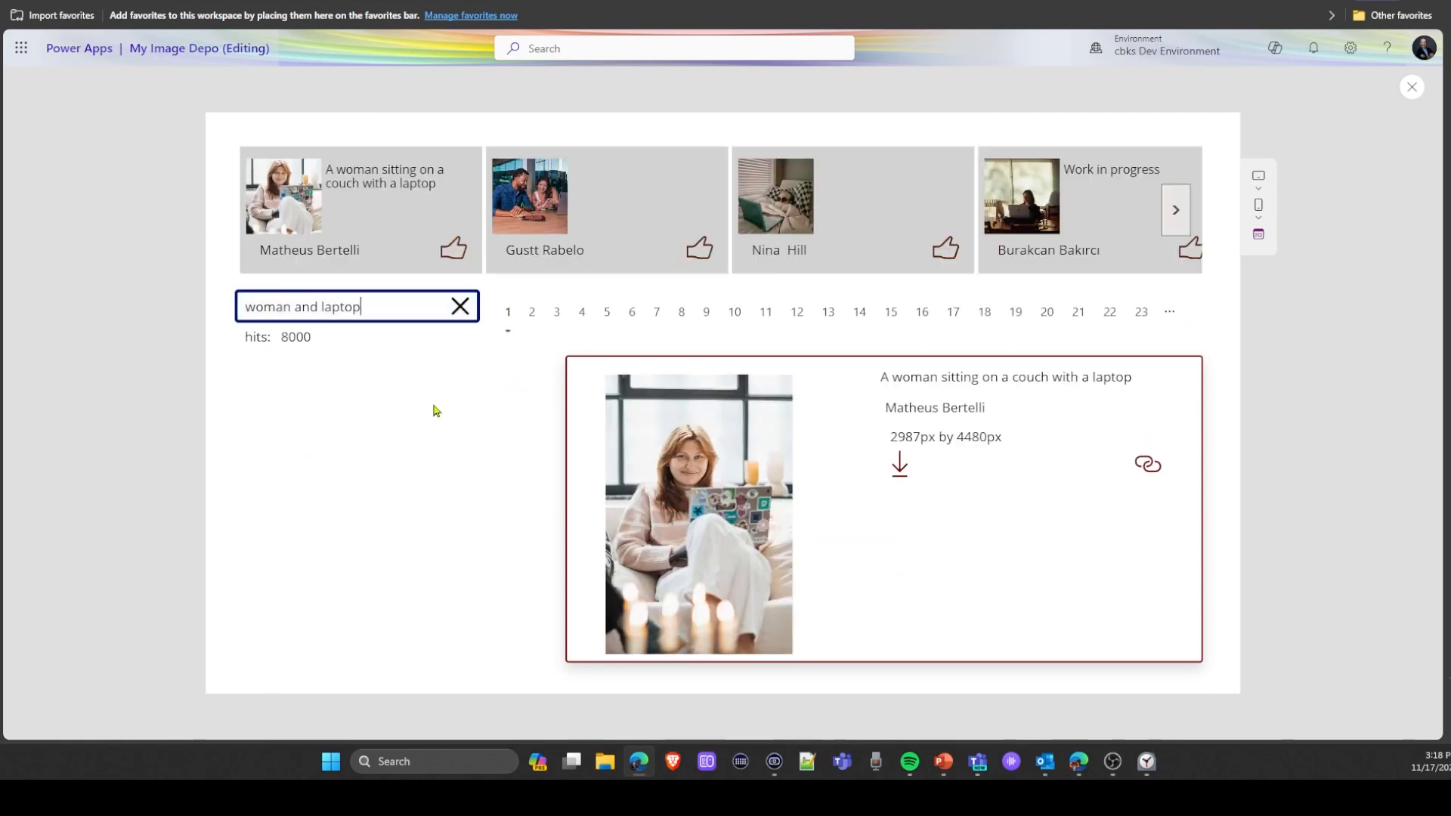
Select the "Work in progress" photo, open its form and set Categories to Women in Tech.
click(1030, 206)
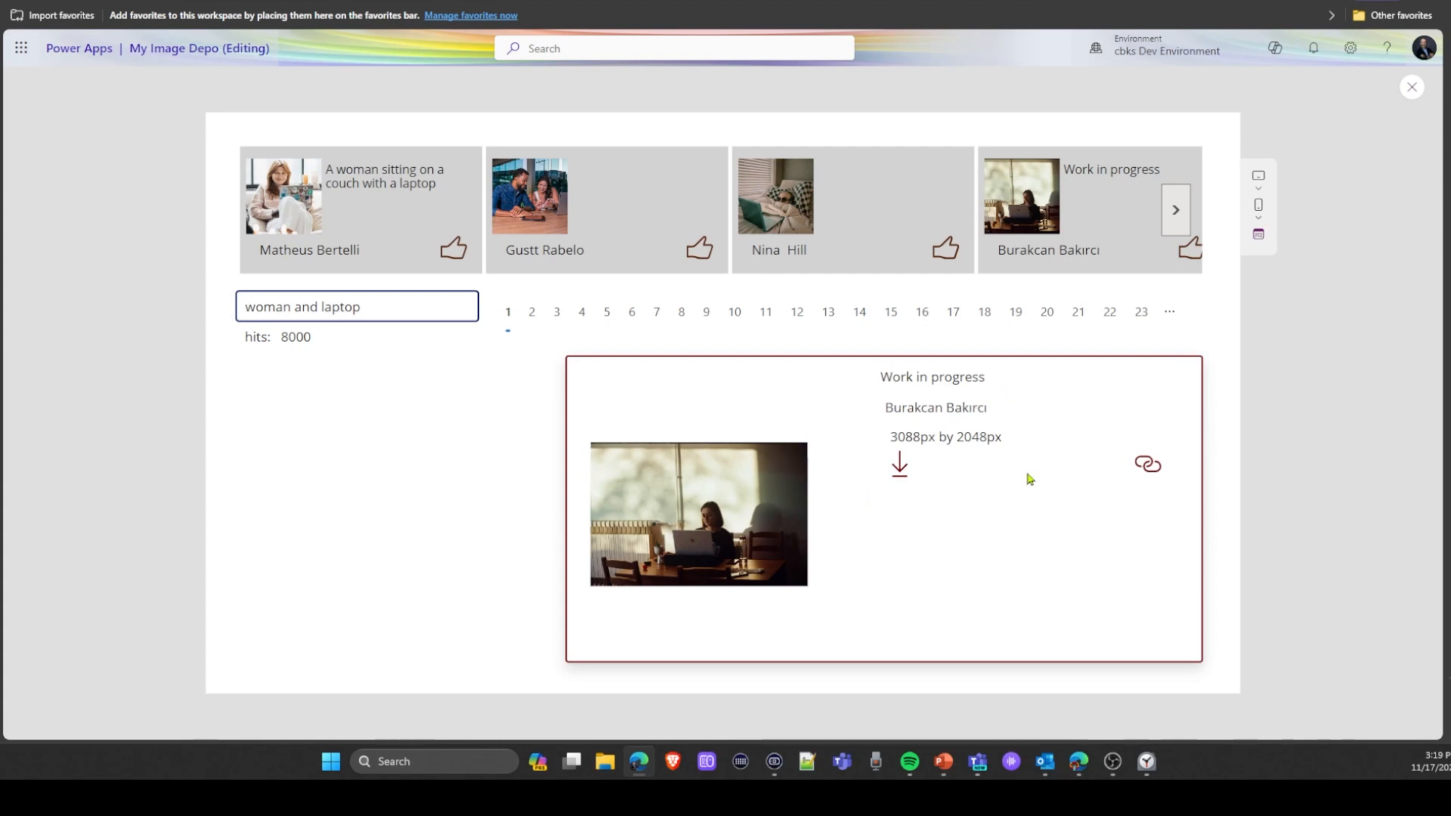
click(1185, 254)
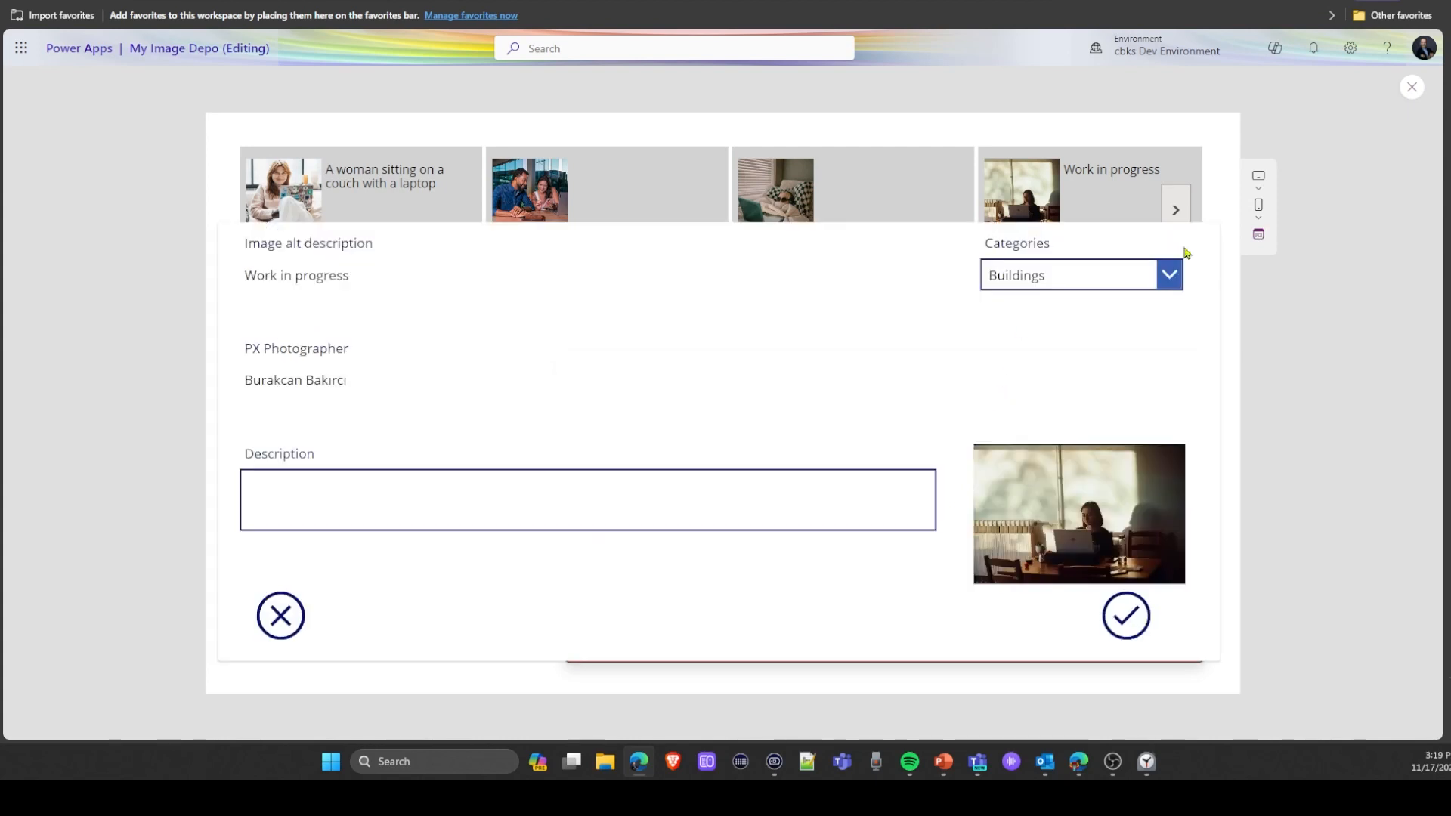
click(1095, 273)
click(1029, 376)
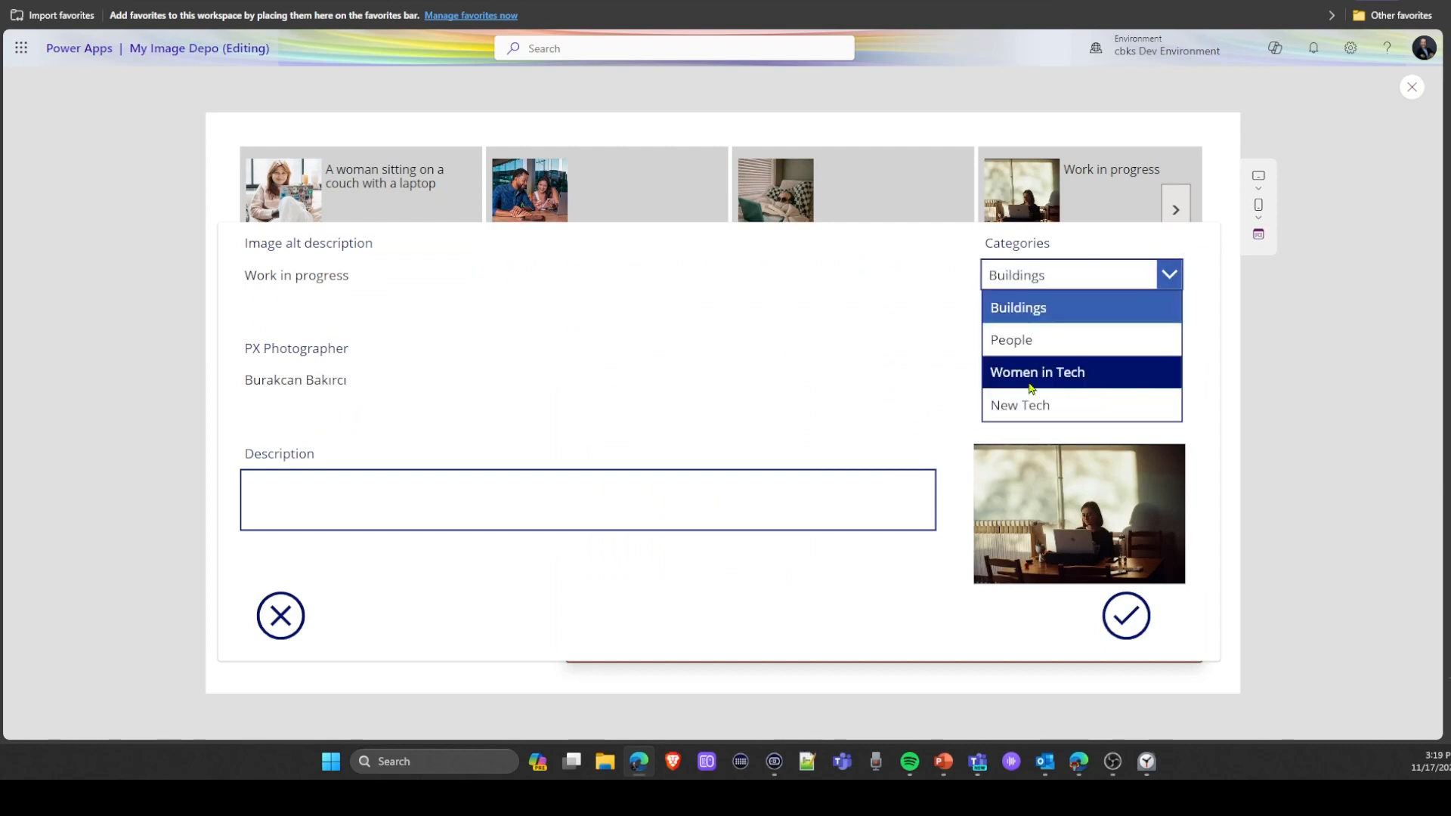
Submit the form with the description "Image of a room with a window and a table. A woman sits at a table and is working with a laptop.".
click(324, 502)
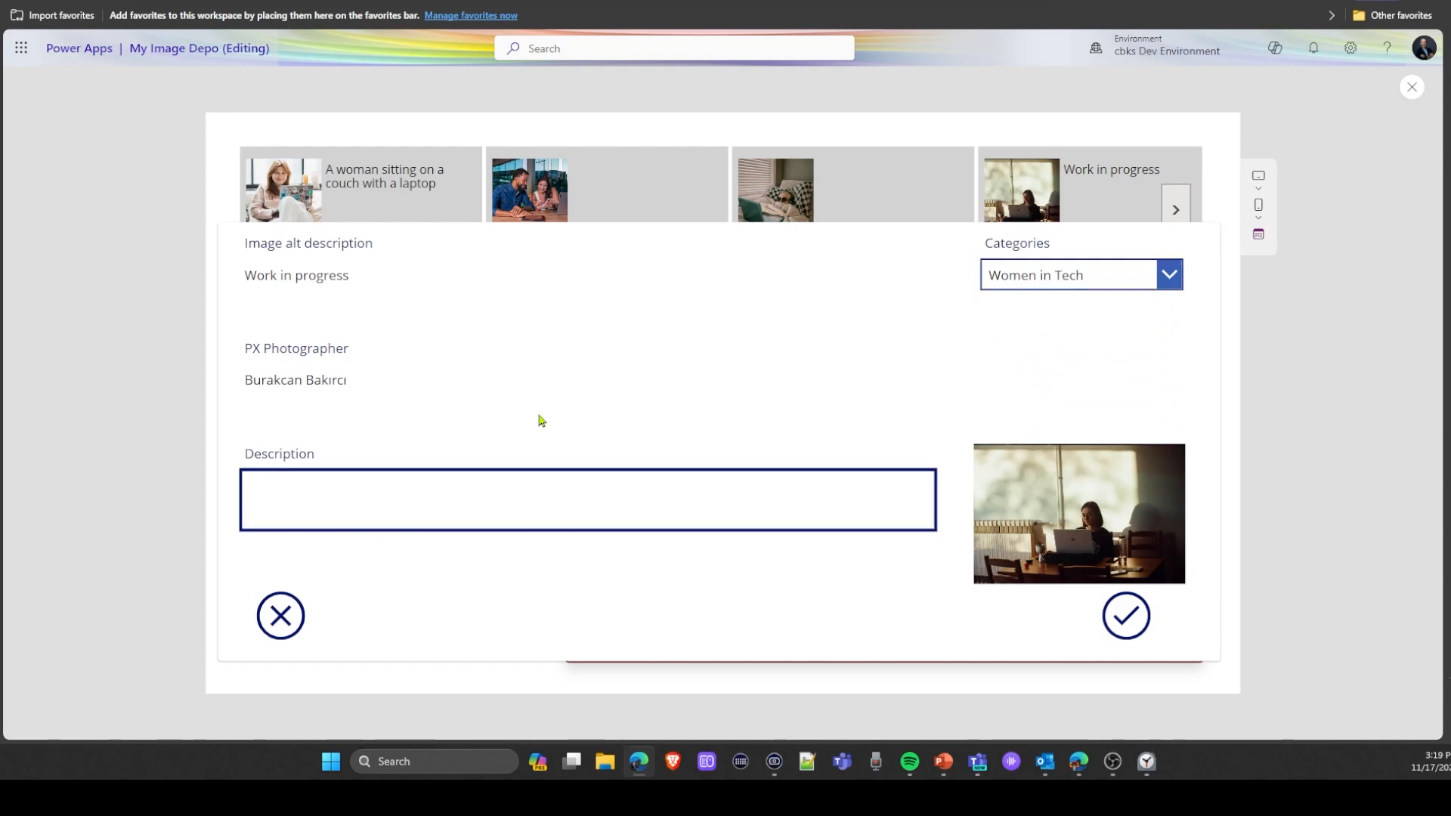
text(Image of a room with a window and a table. A woman sits at a table and is working with a laptop.)
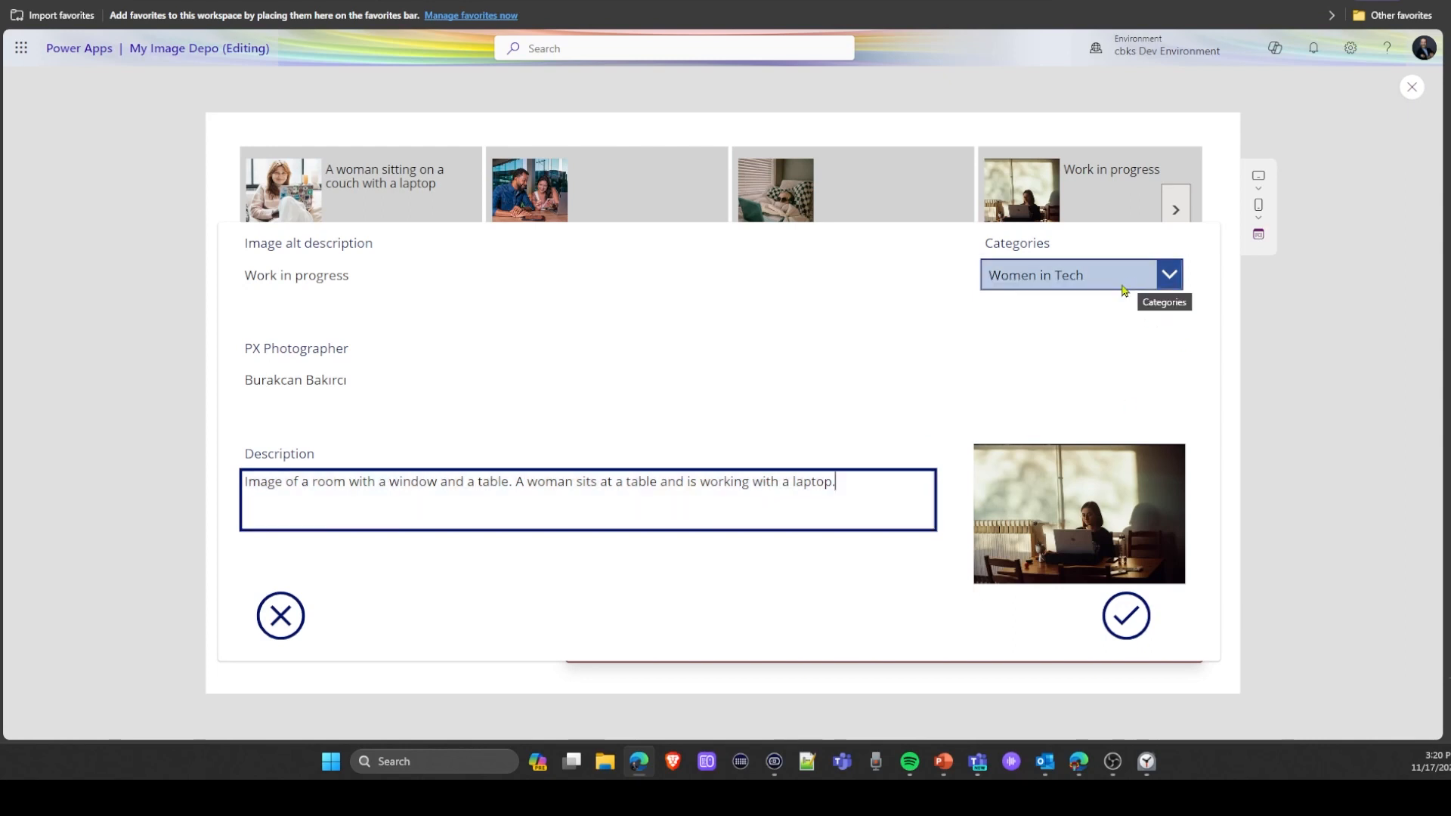
click(1128, 618)
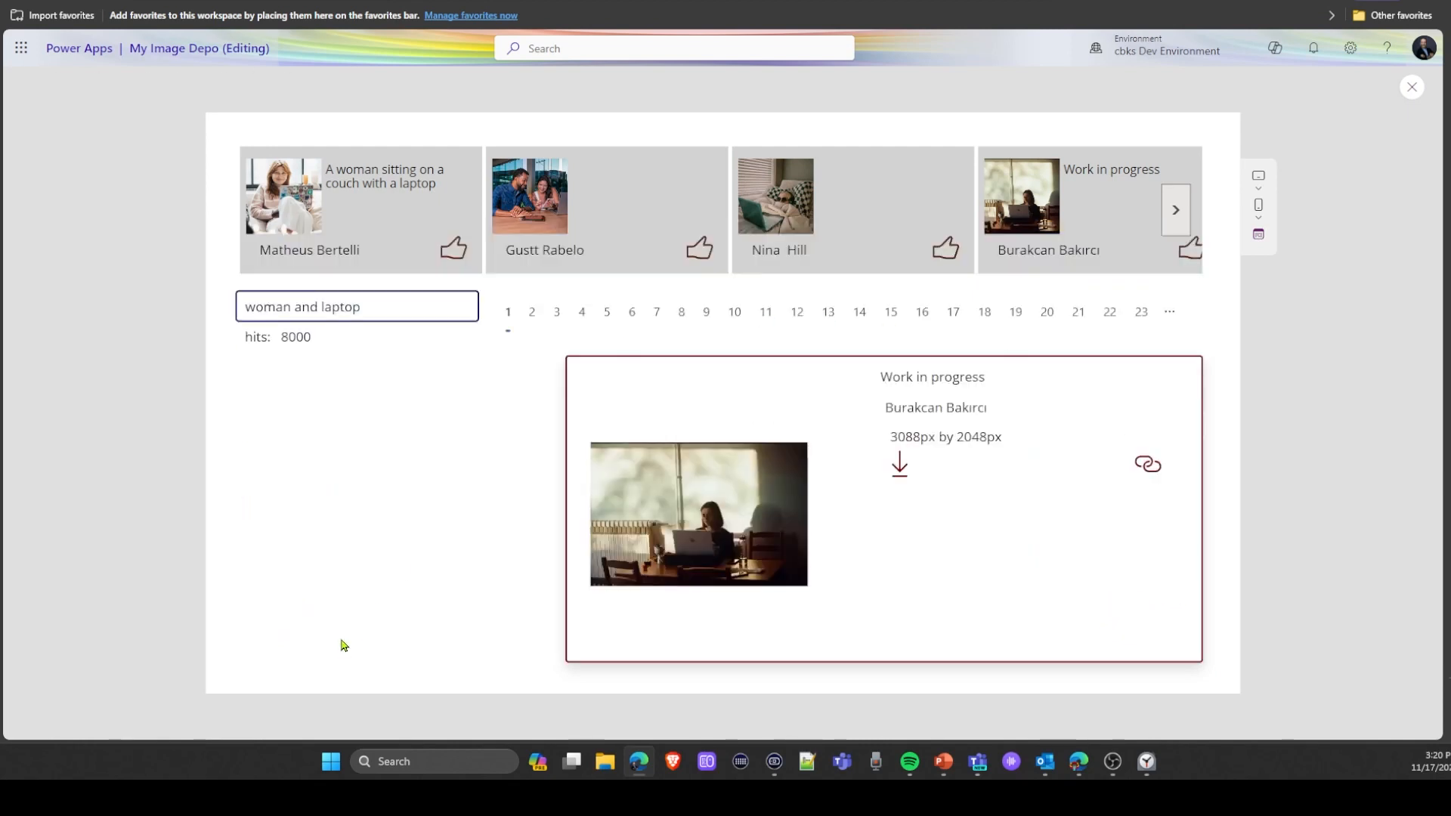
Switch to the SharePoint Image Depot Data Table, refresh the list and review all columns of the submitted record.
click(1175, 206)
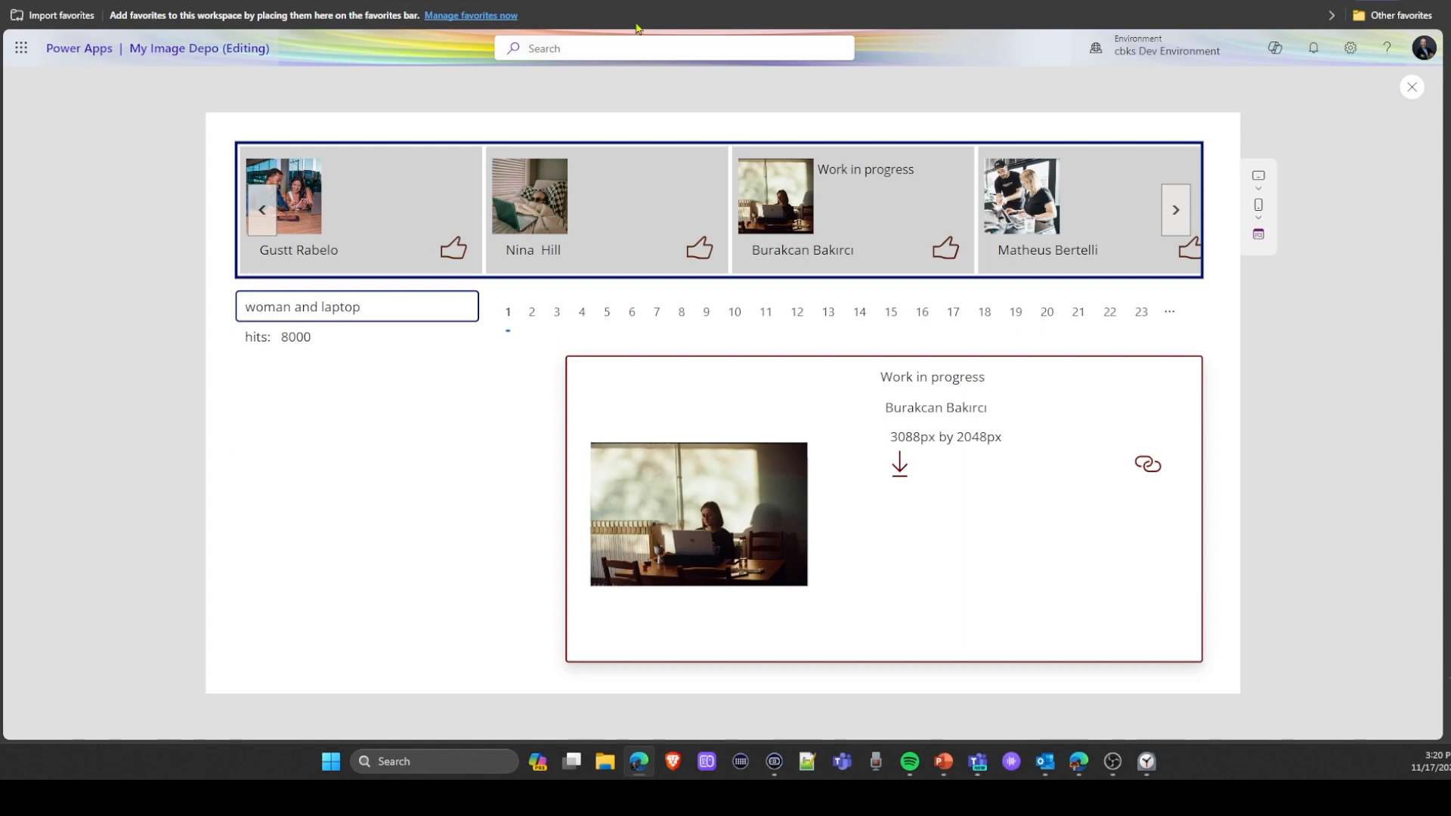
key(ctrl+Tab)
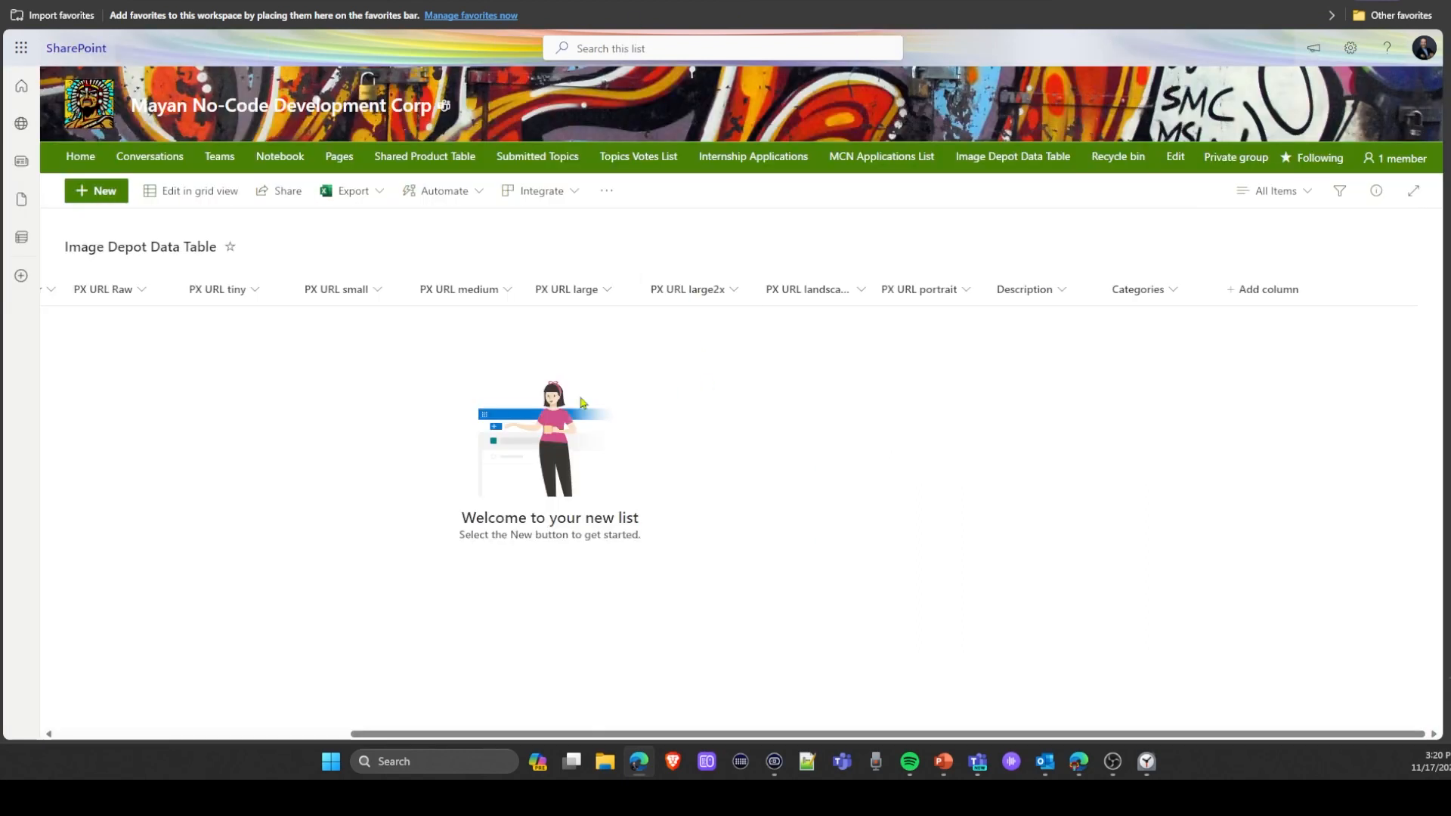
key(F5)
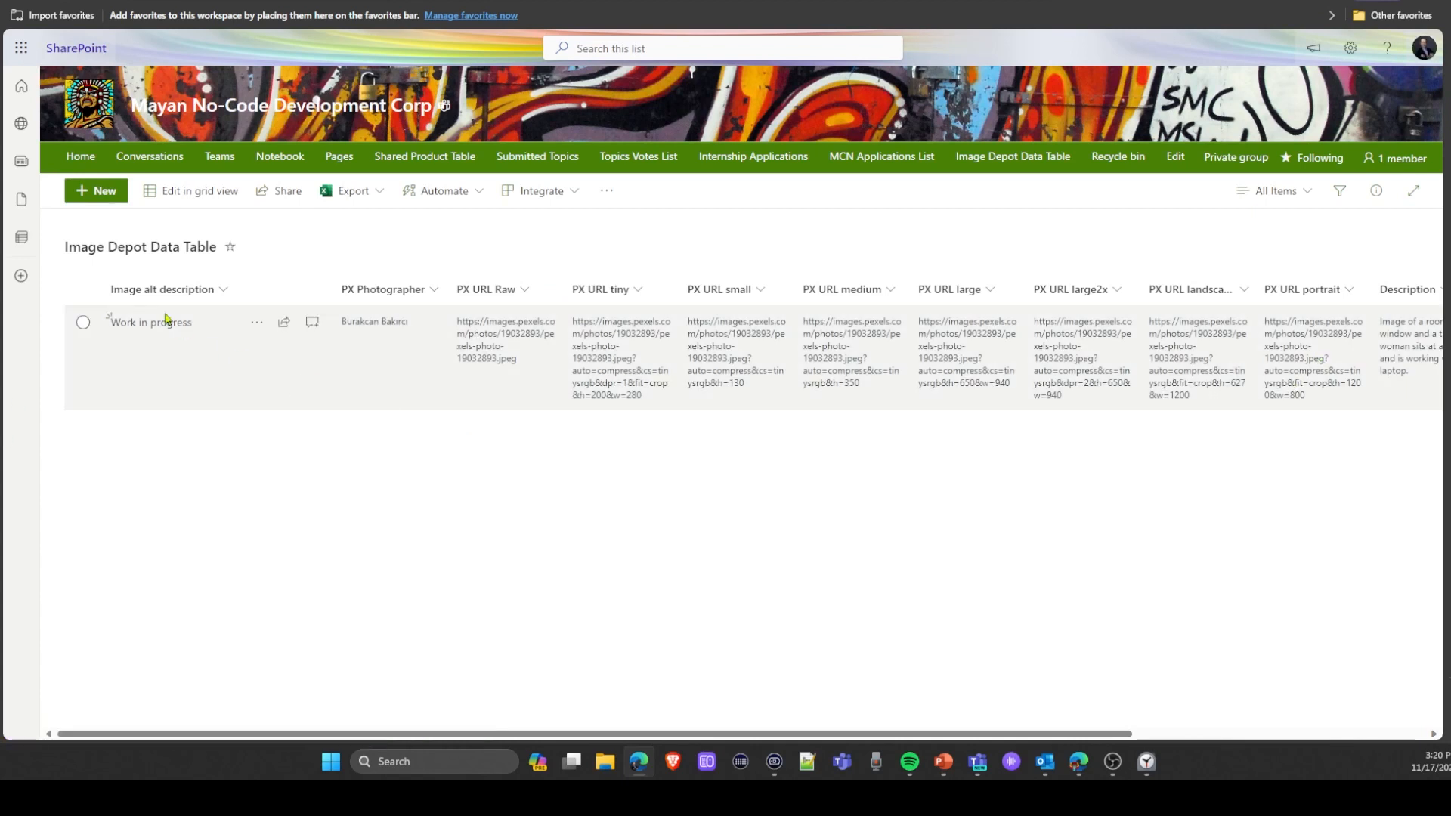
drag(264, 732, 1023, 755)
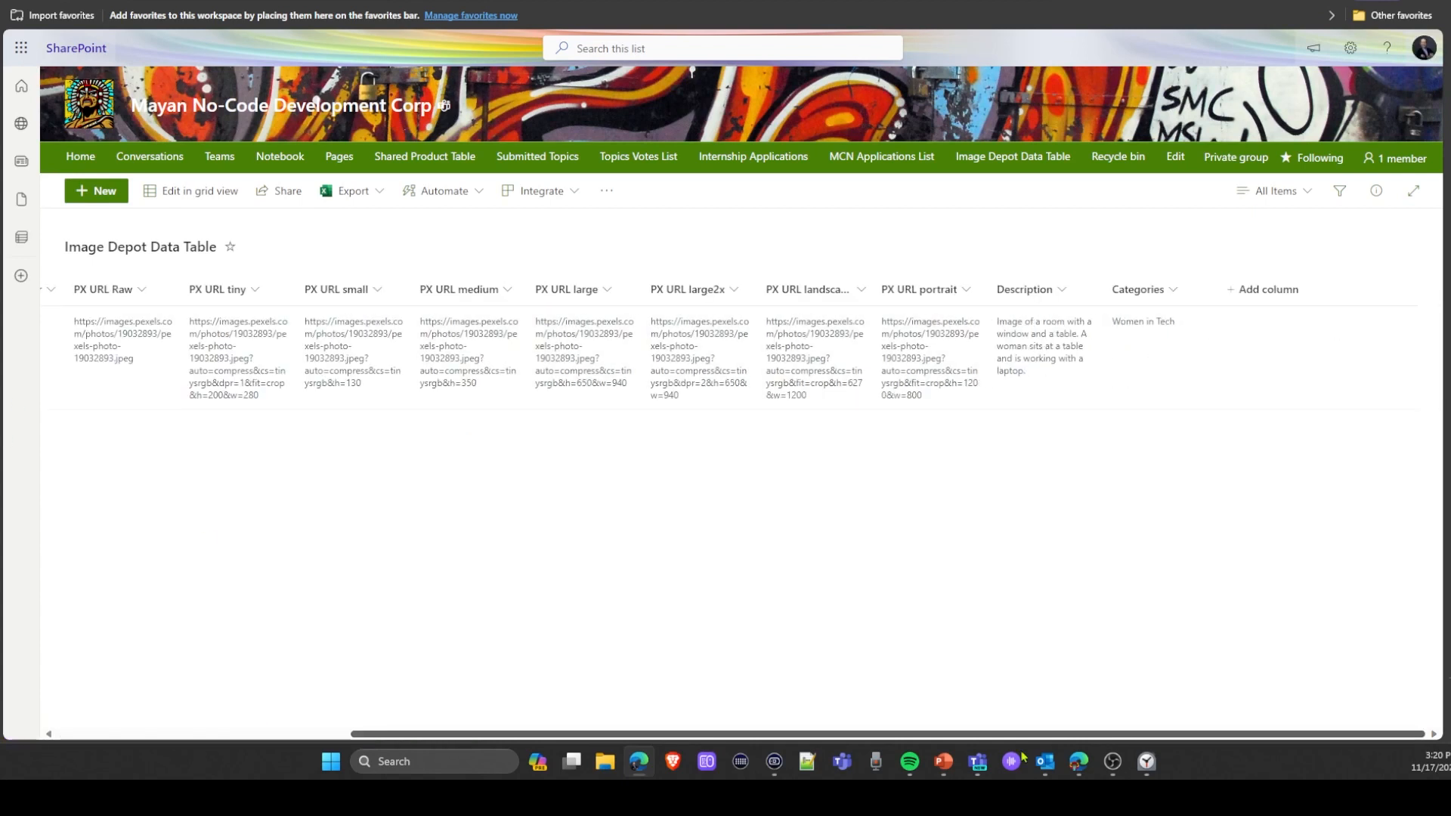
drag(462, 722, 211, 696)
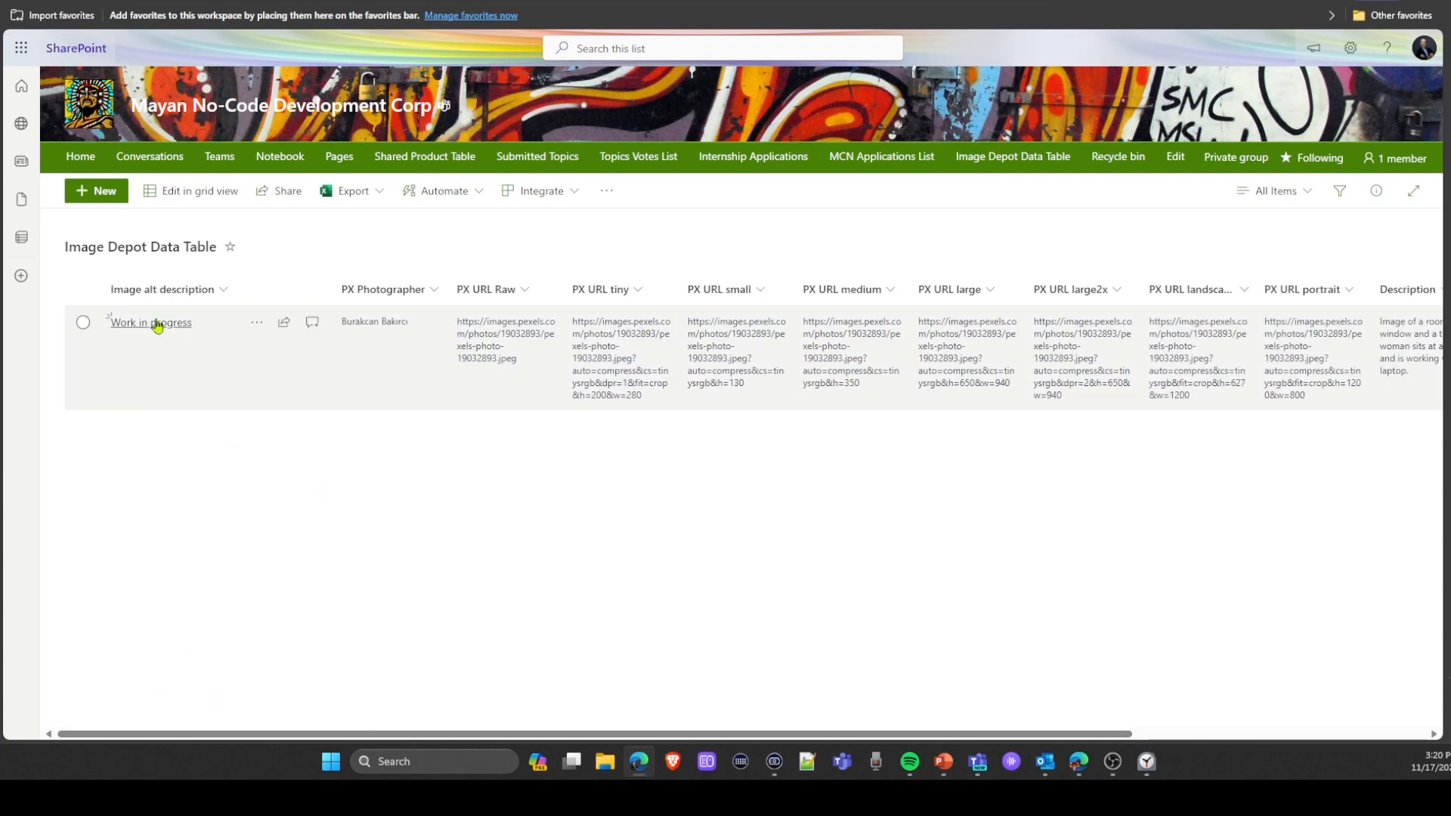
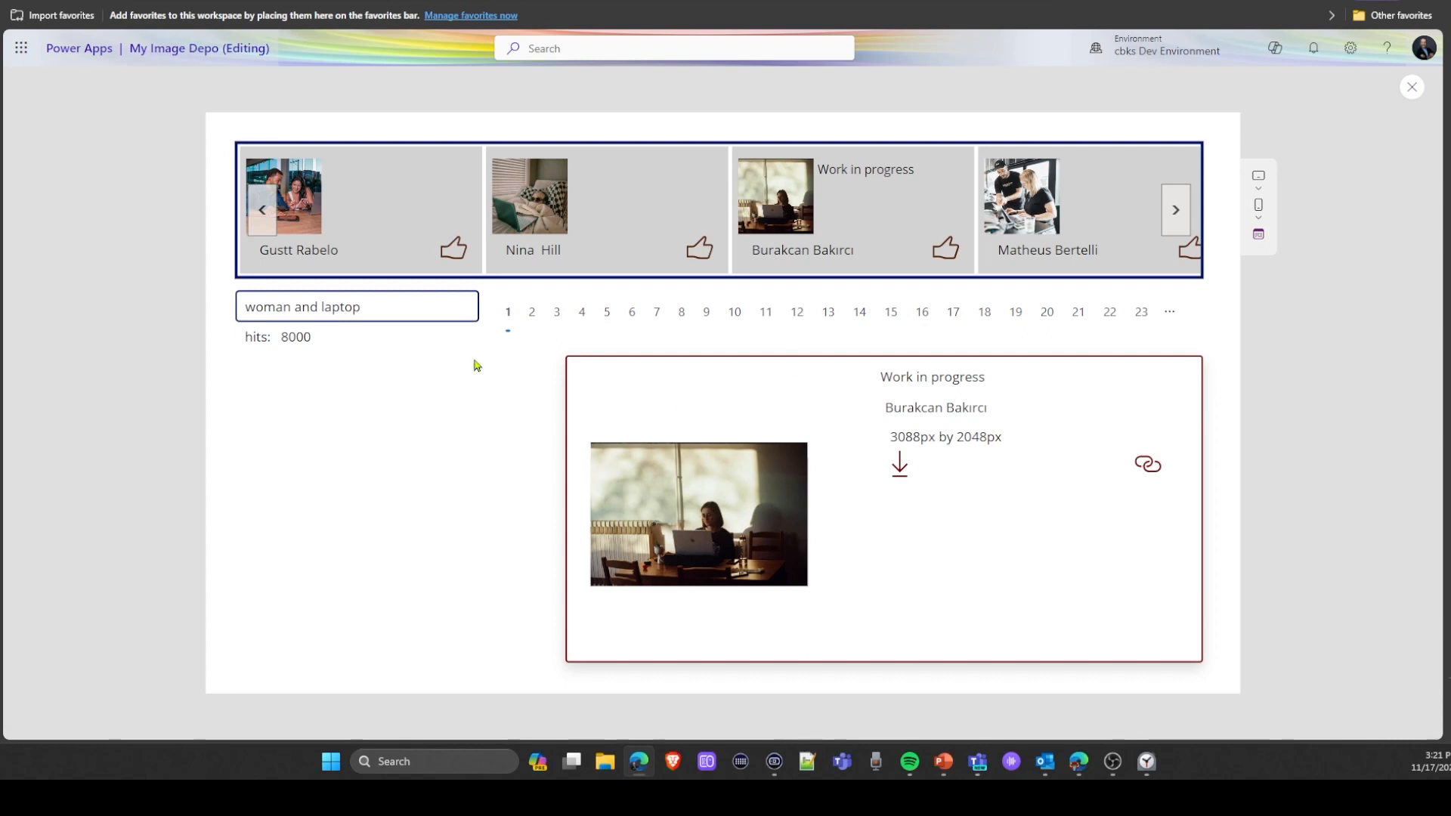
Exit the app preview and add a text label to the photo gallery's template with its Text set to ThisItem.id.
click(1410, 89)
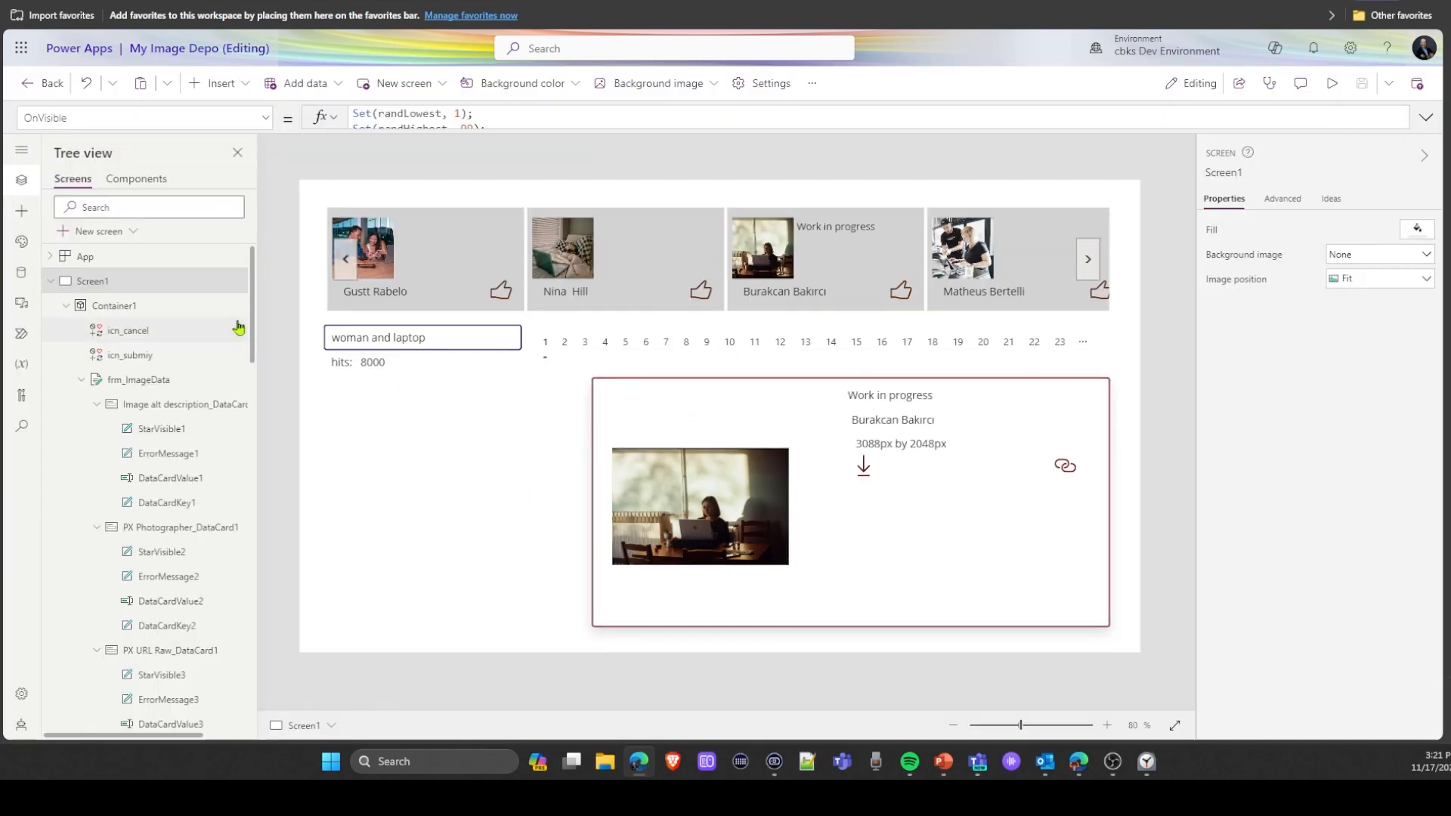
click(21, 211)
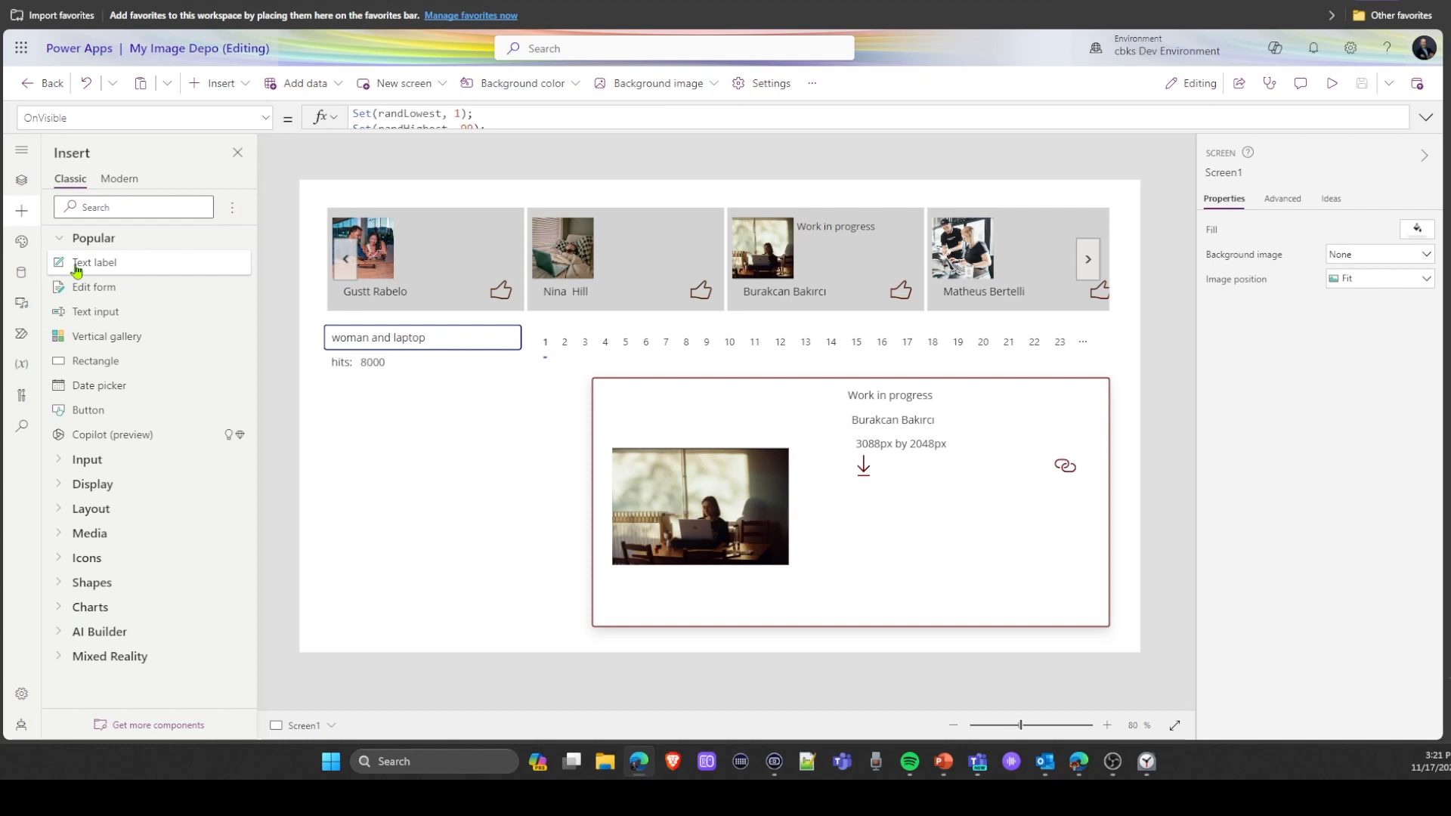
drag(76, 270, 433, 259)
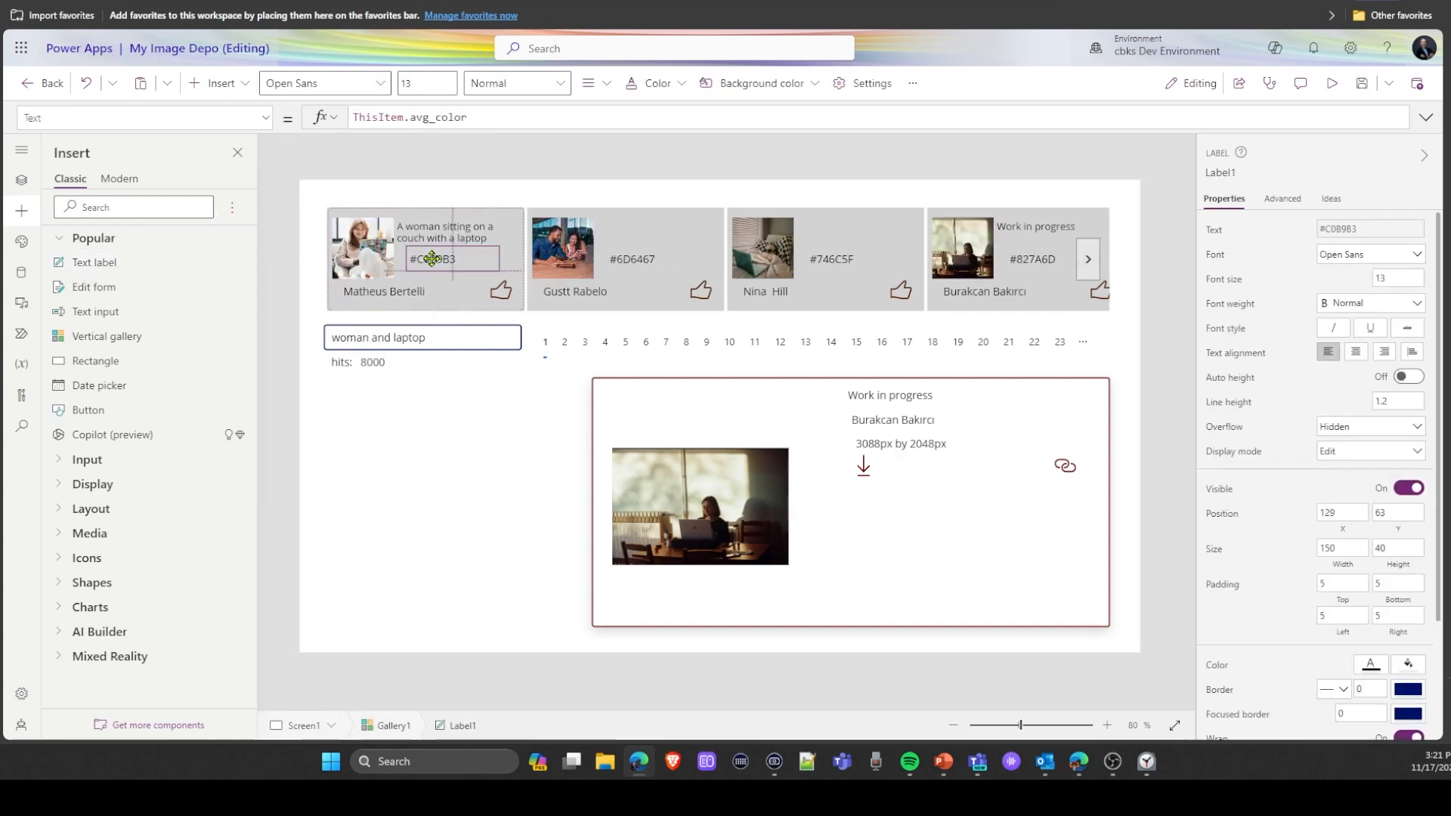
drag(411, 113, 554, 119)
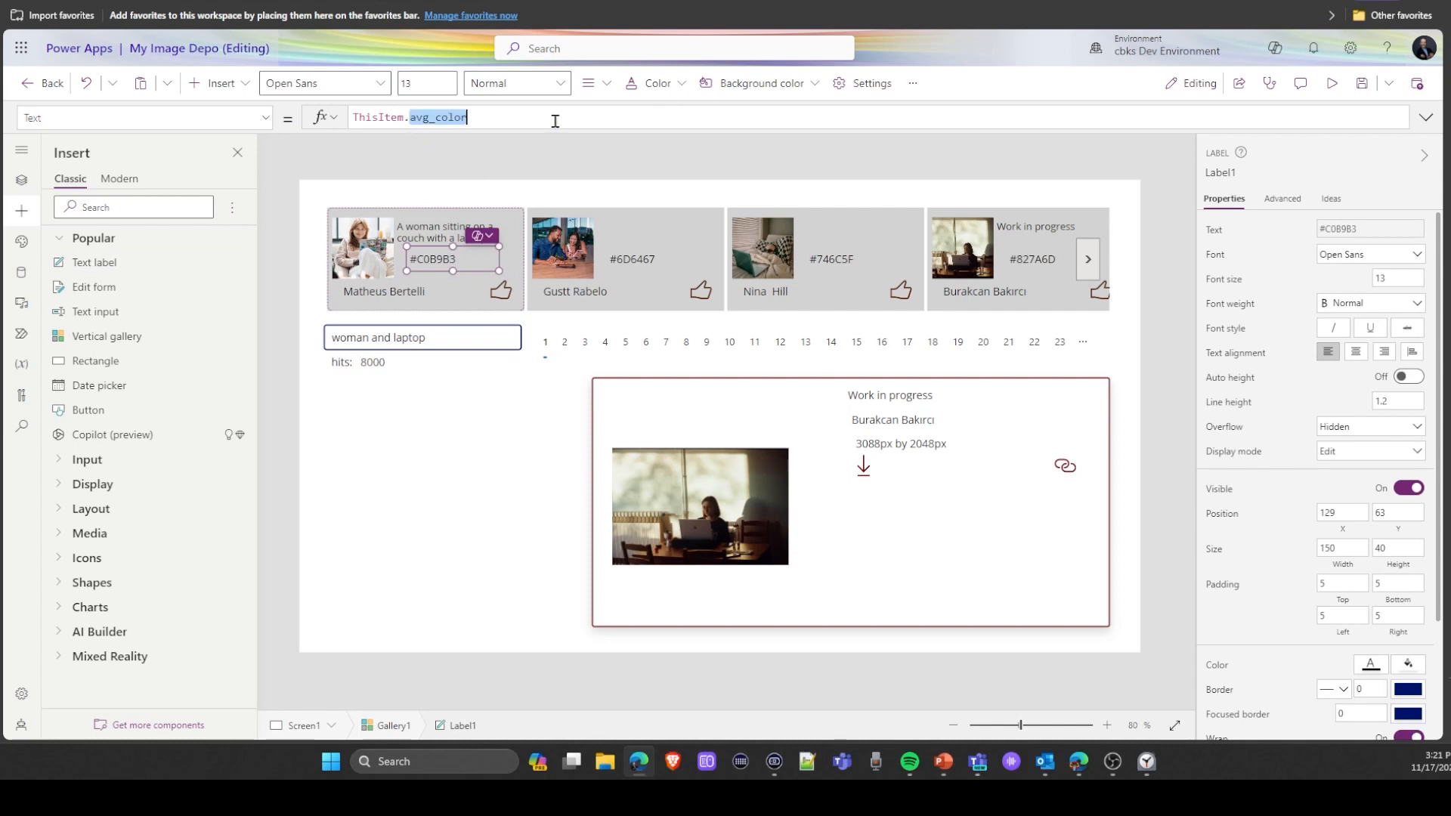
text(id)
key(Return)
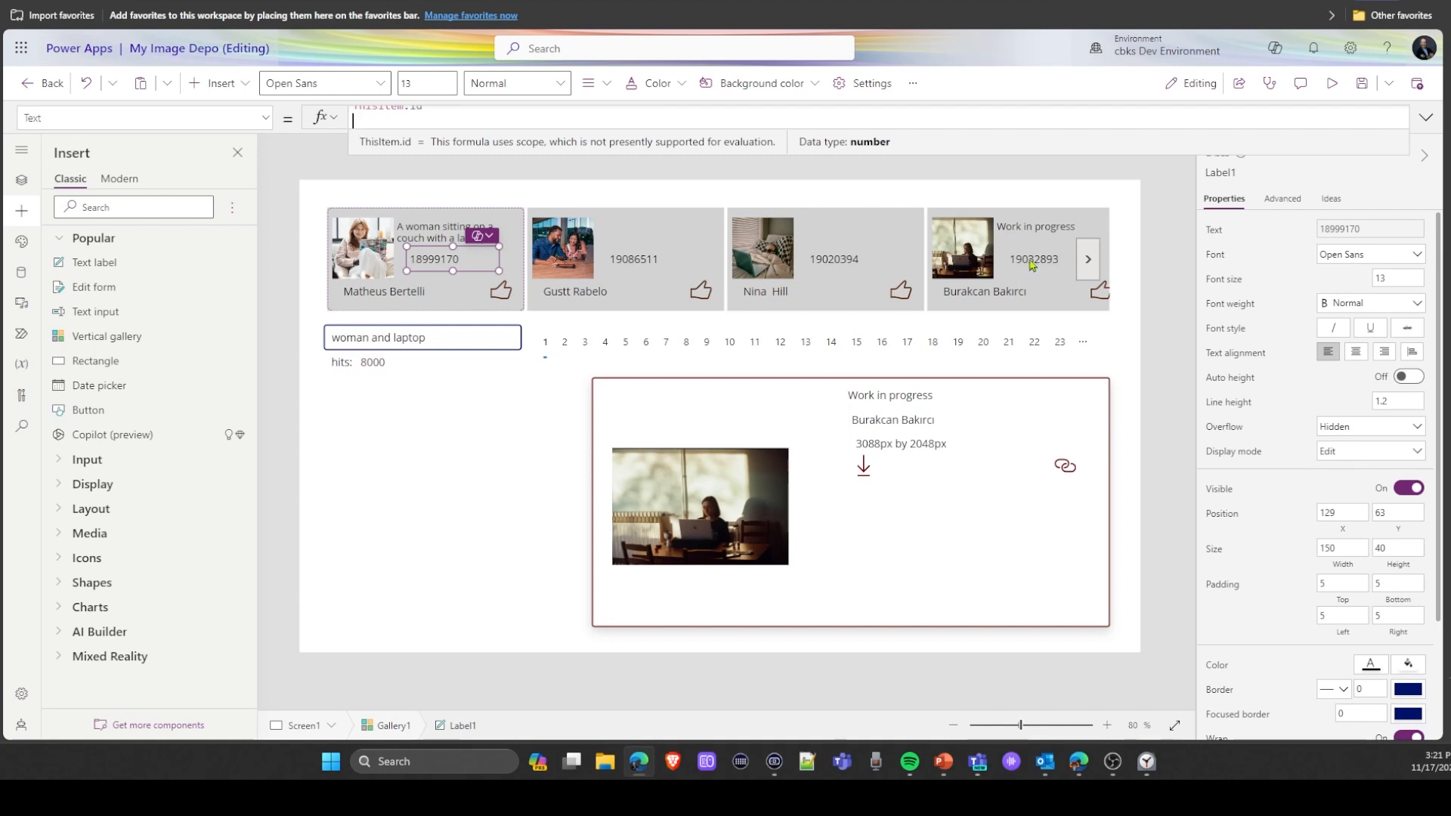
Switch back to the SharePoint list and delete the "Work in progress" record.
key(ctrl+Tab)
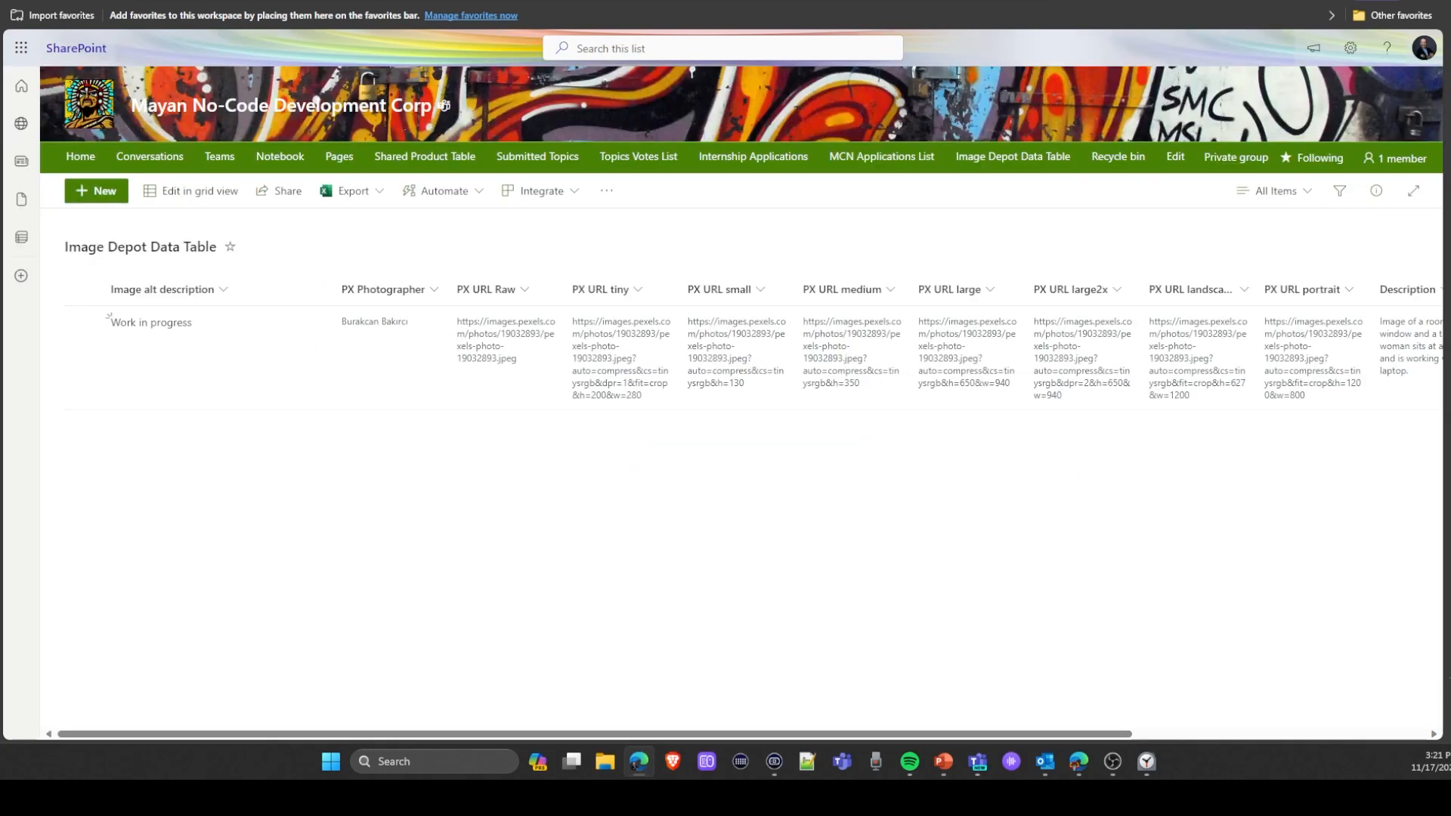
click(83, 322)
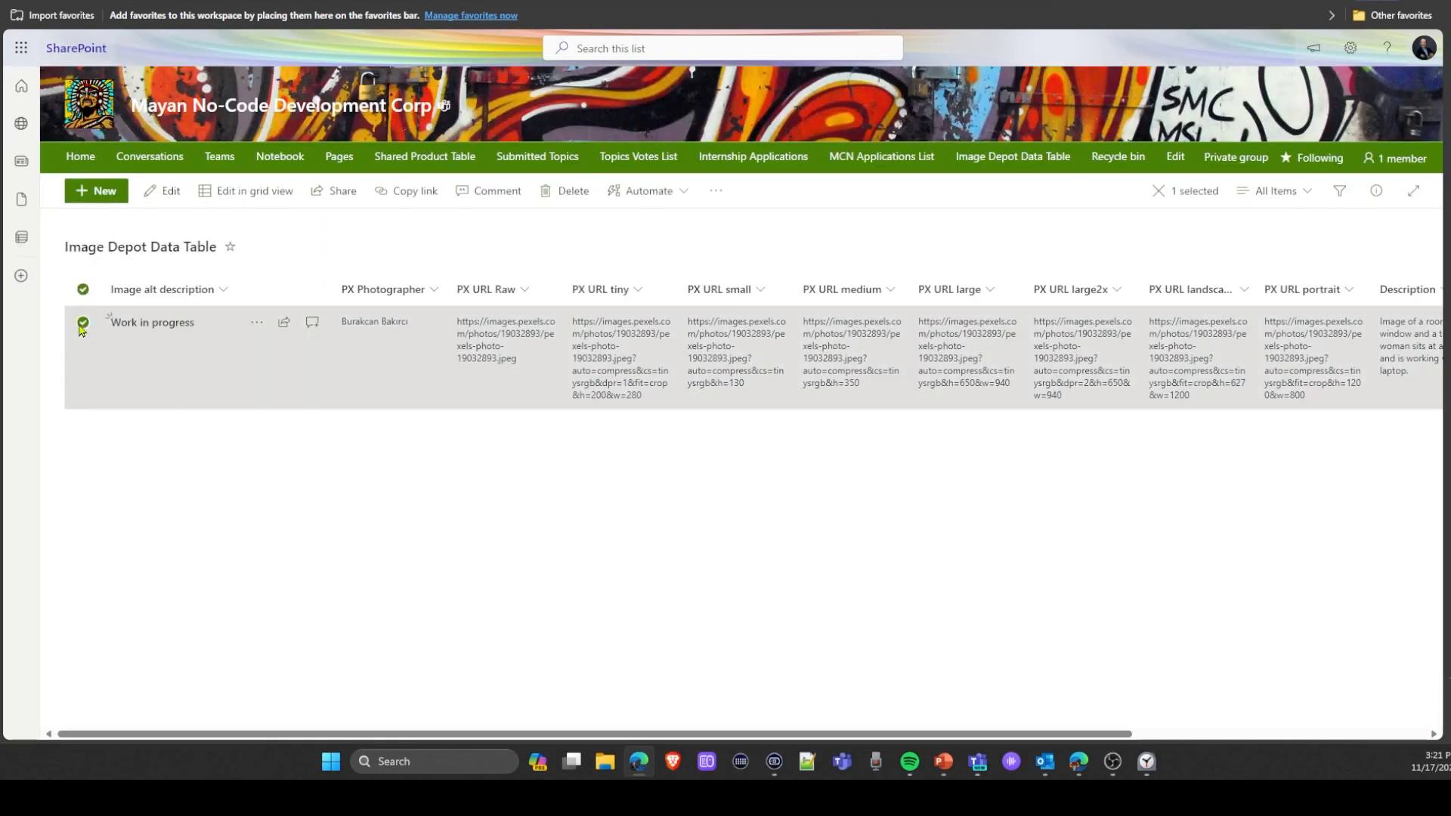
click(569, 190)
click(777, 448)
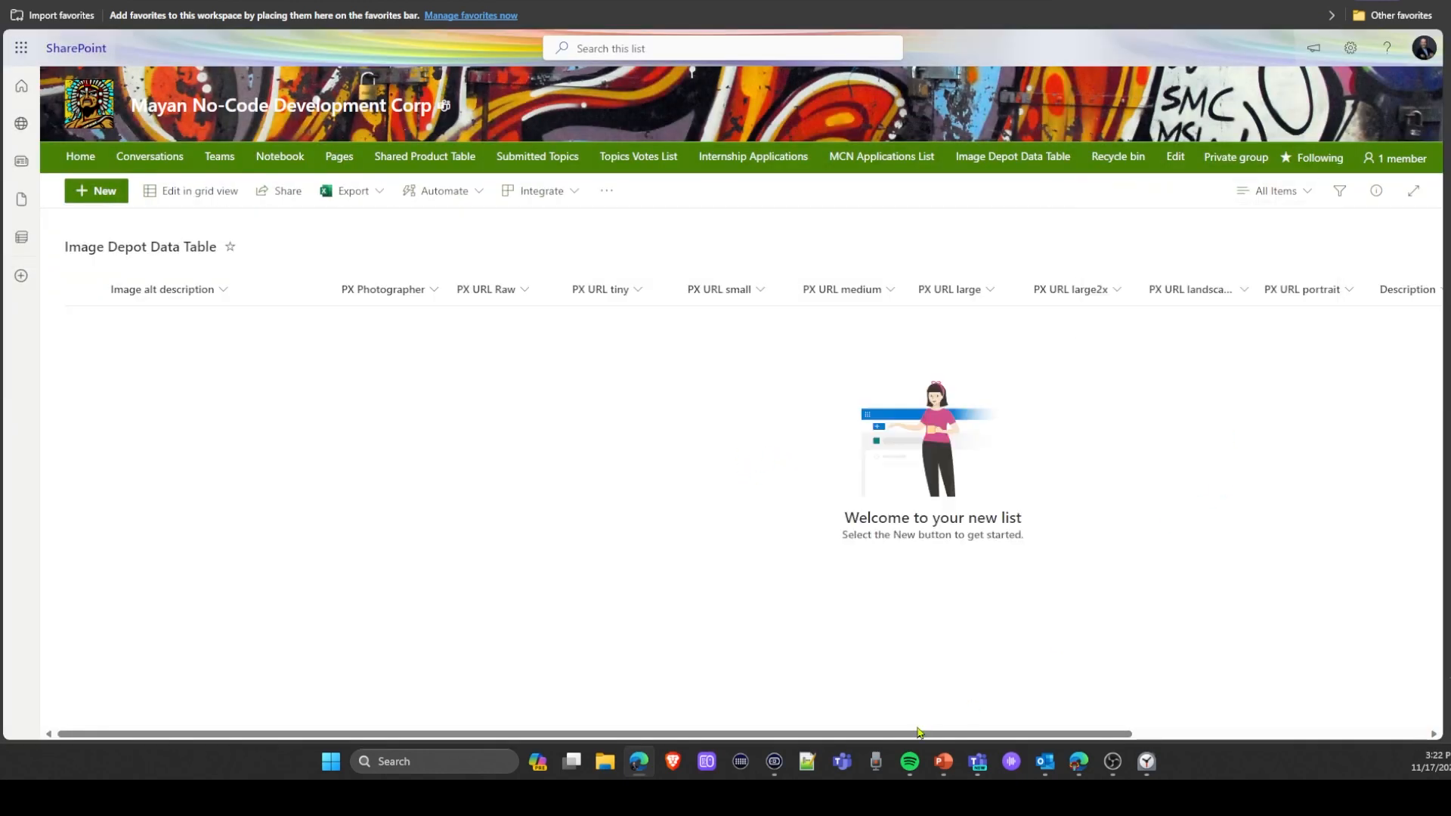
Add a Number column named PX ID to the Image Depot Data Table, with the thousands separator turned off.
drag(925, 738, 1182, 725)
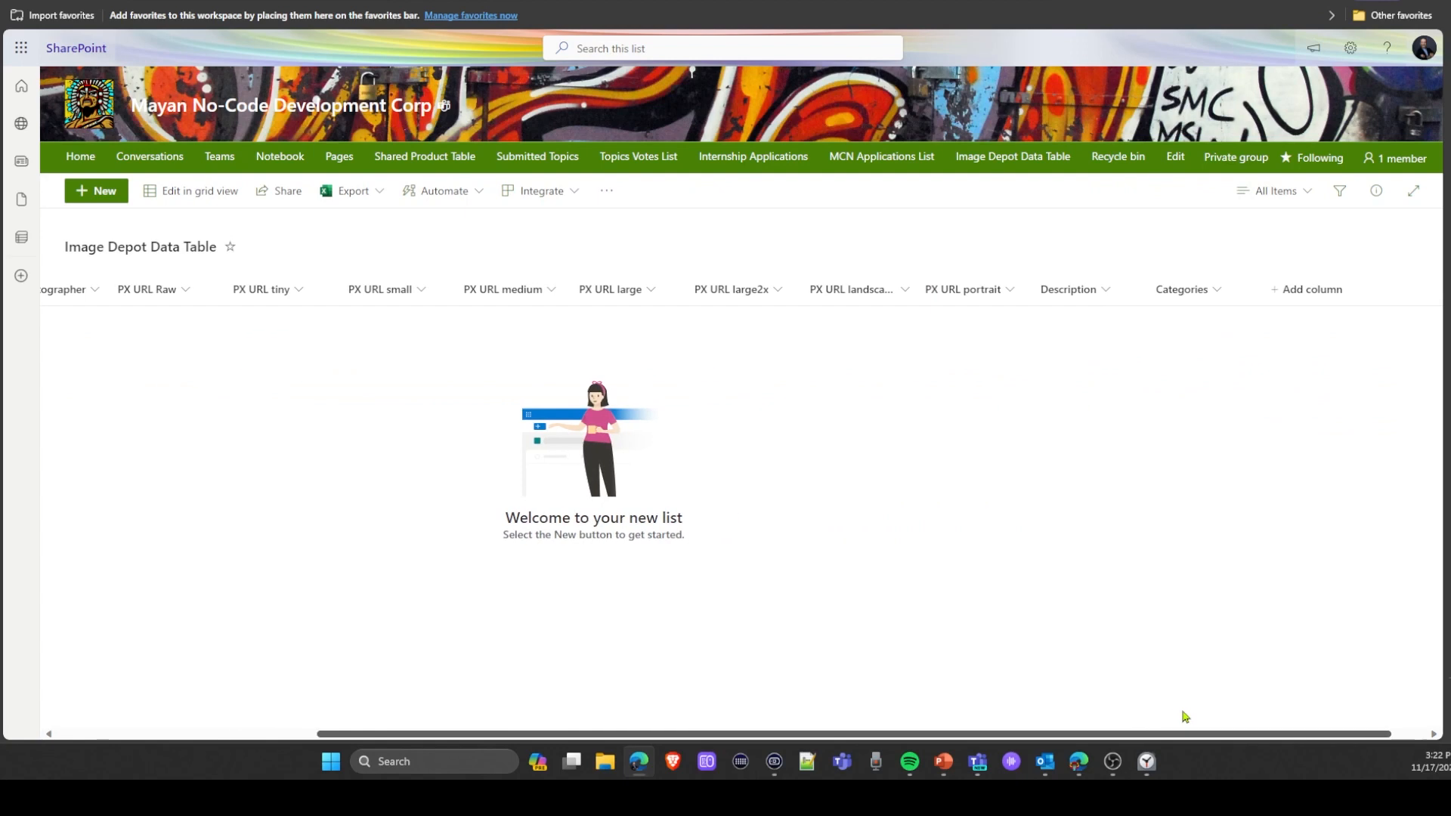
click(1320, 292)
click(1323, 496)
click(1320, 559)
text(PX ID)
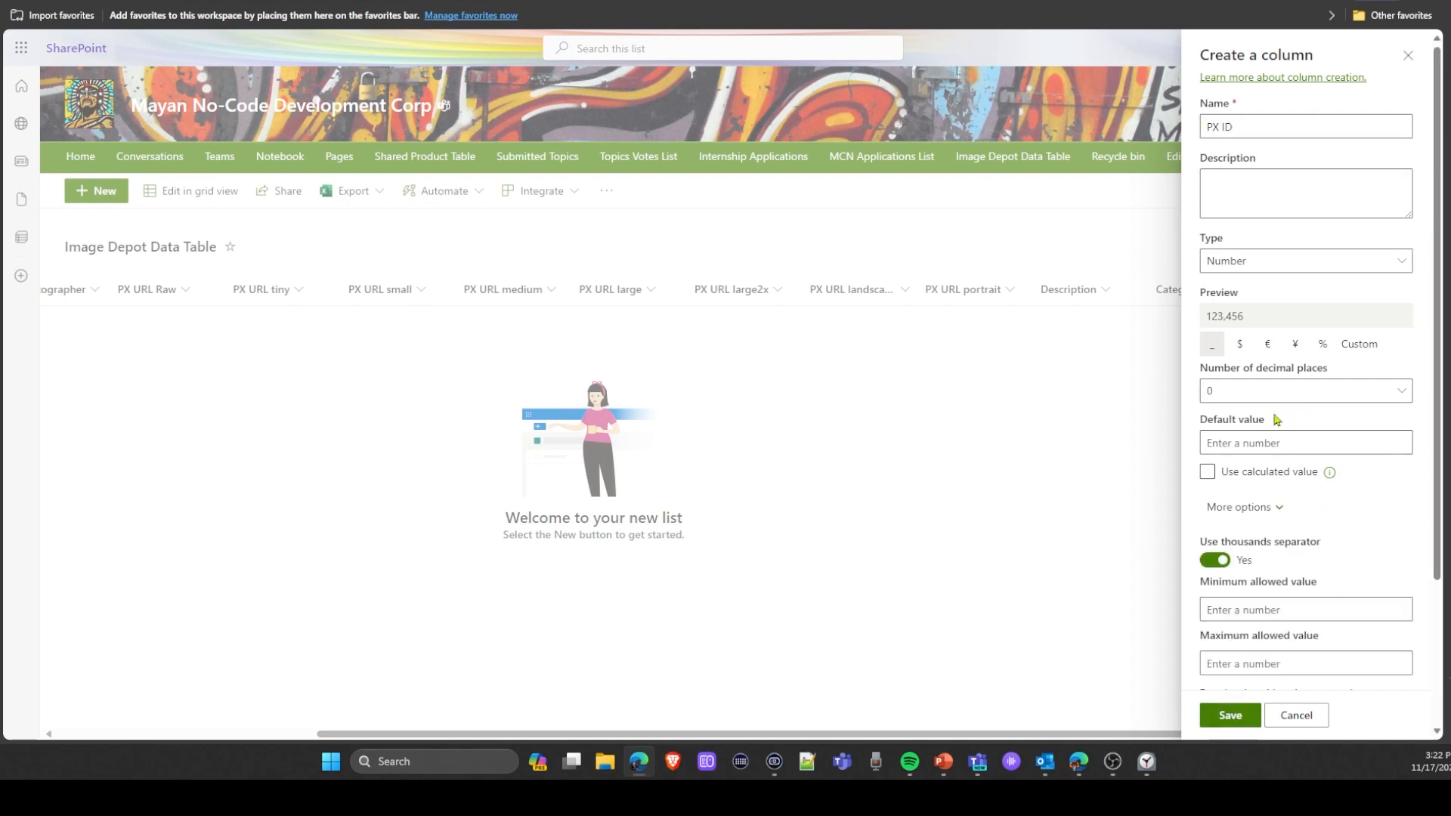
click(1213, 563)
click(1229, 715)
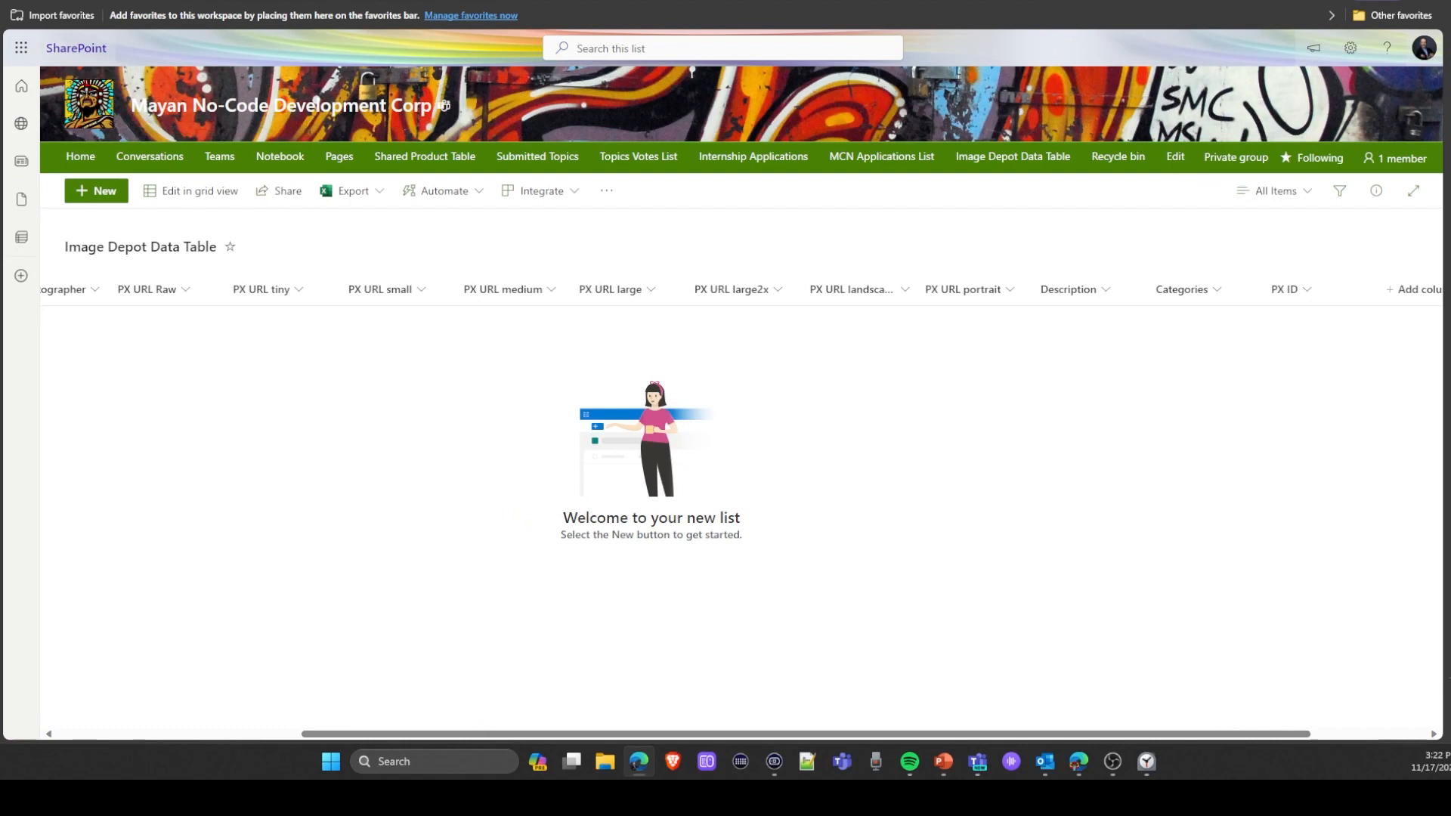
Switch to the Power Apps editor and refresh the Image Depot Data Table data source.
key(ctrl+Tab)
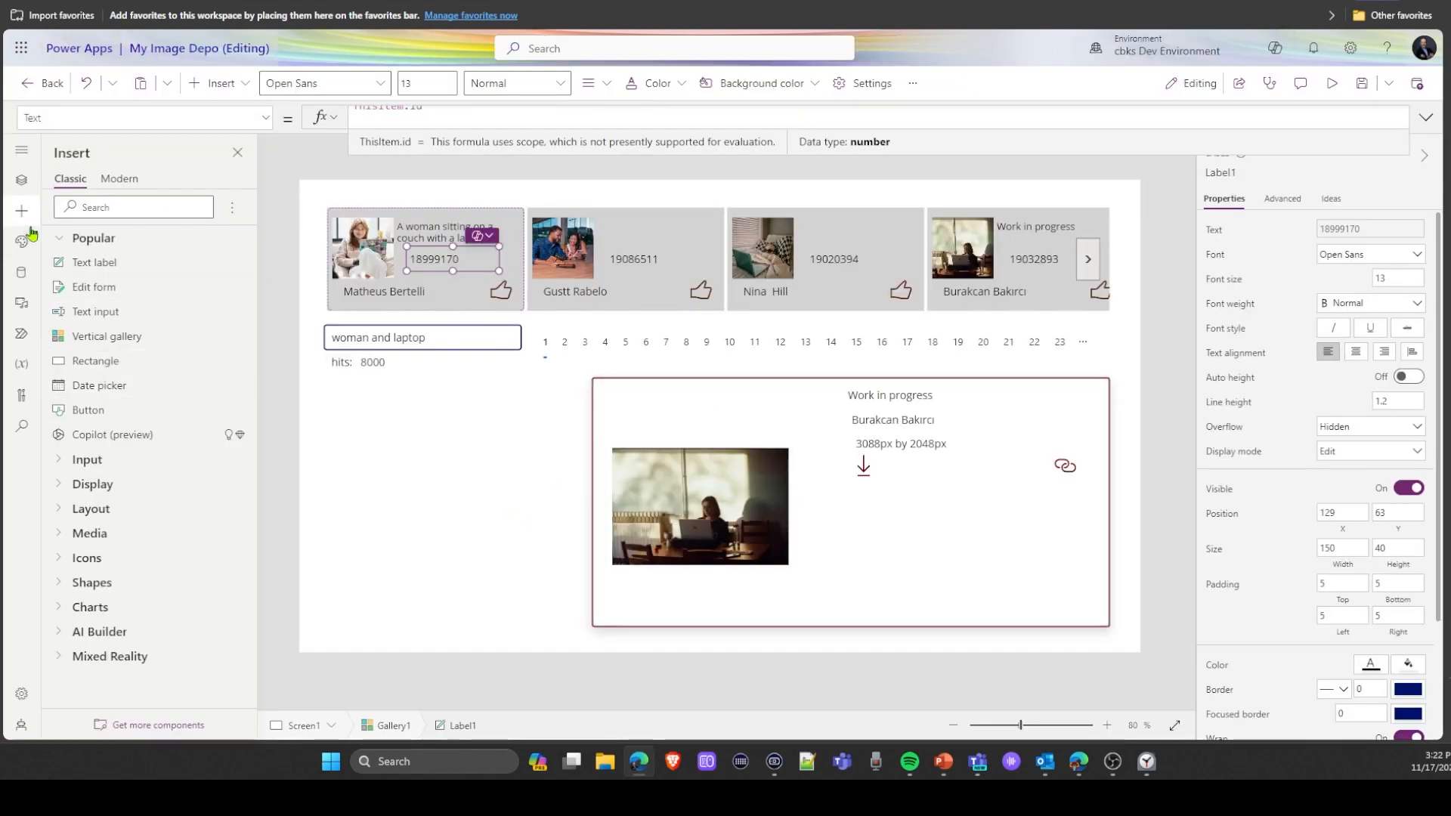
click(21, 272)
click(241, 283)
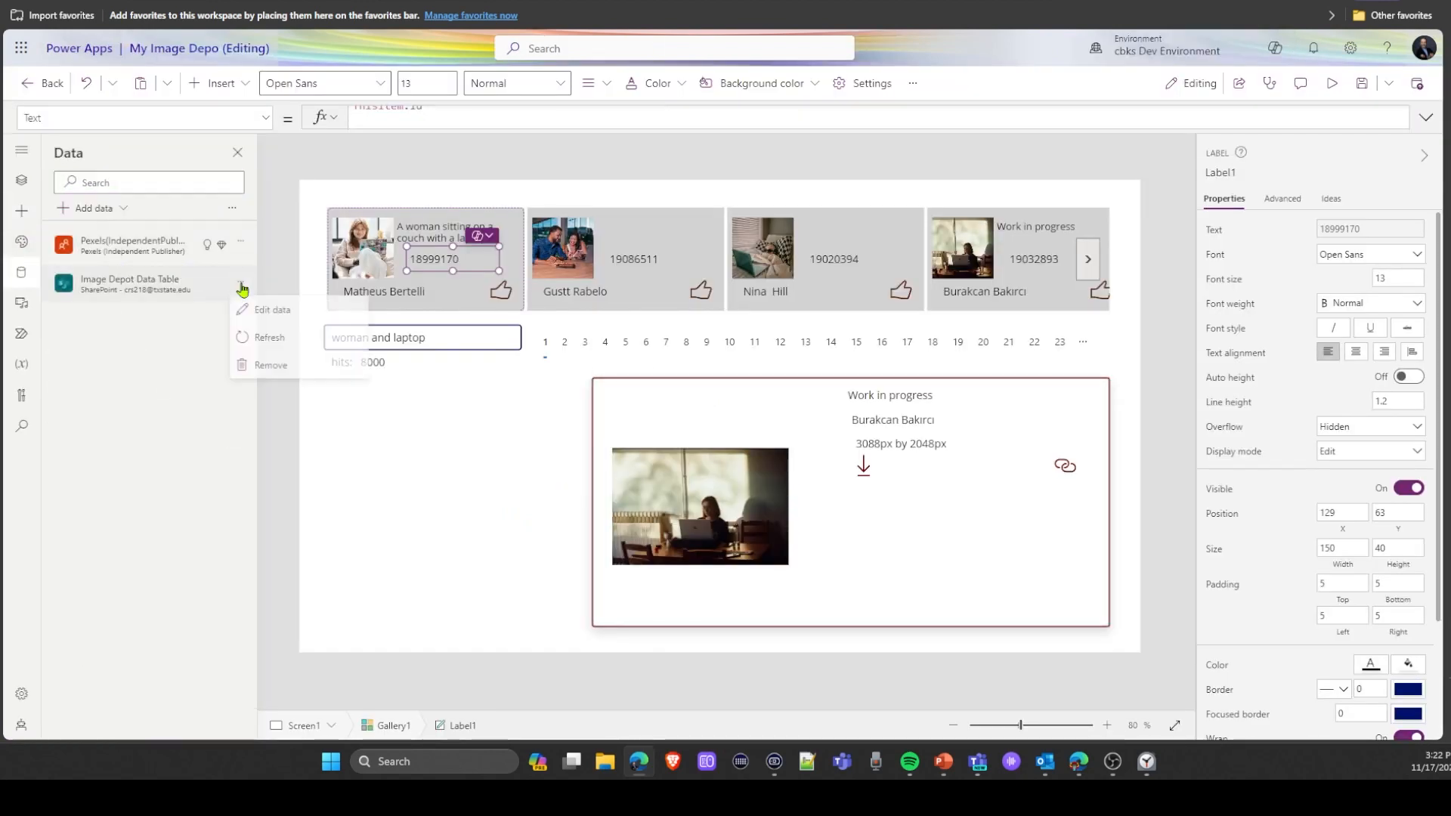
click(257, 337)
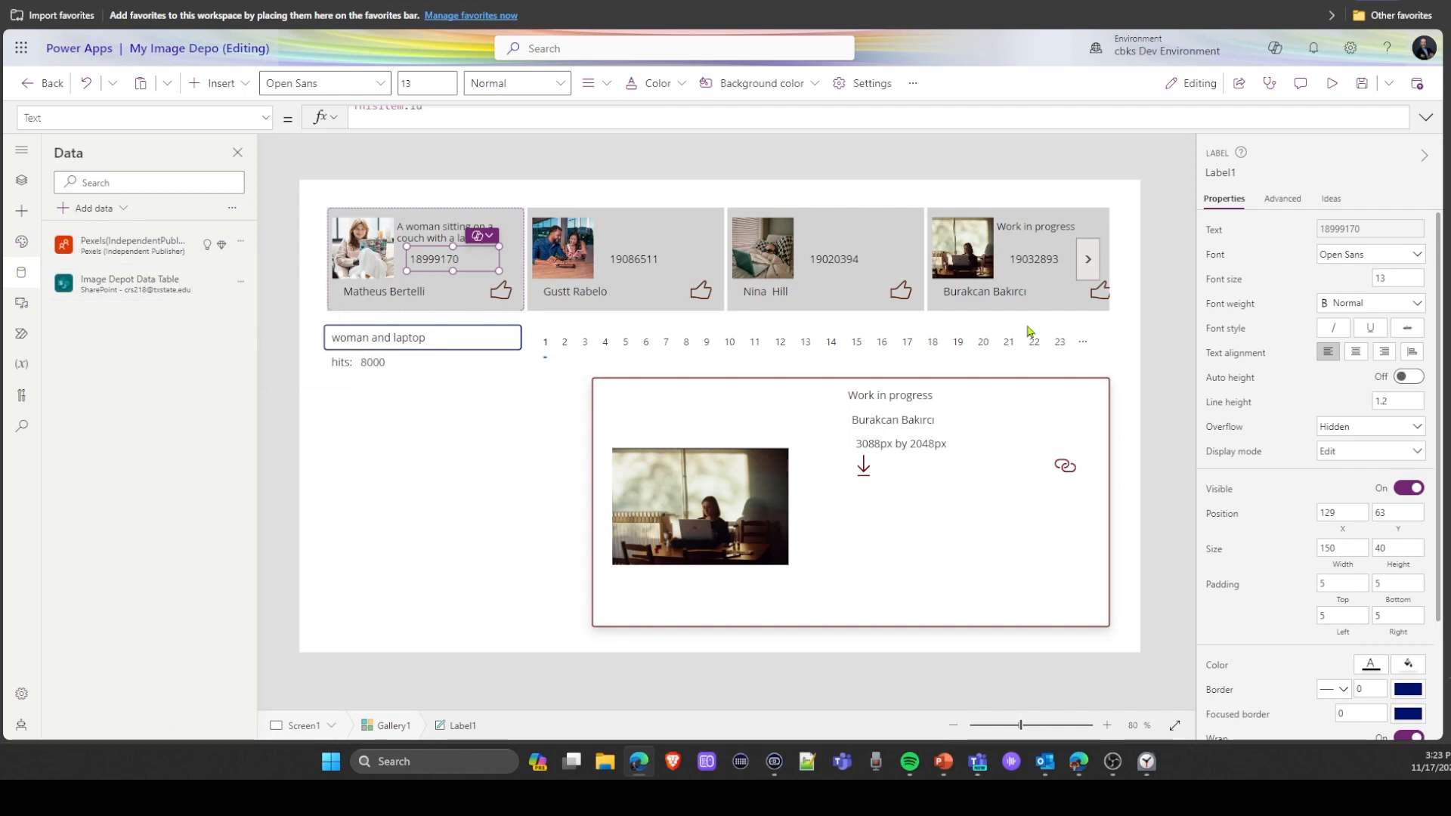
Open the image data form from the first gallery photo's thumbs-up icon and add the PX ID field to frm_ImageData.
alt+click(501, 293)
click(690, 330)
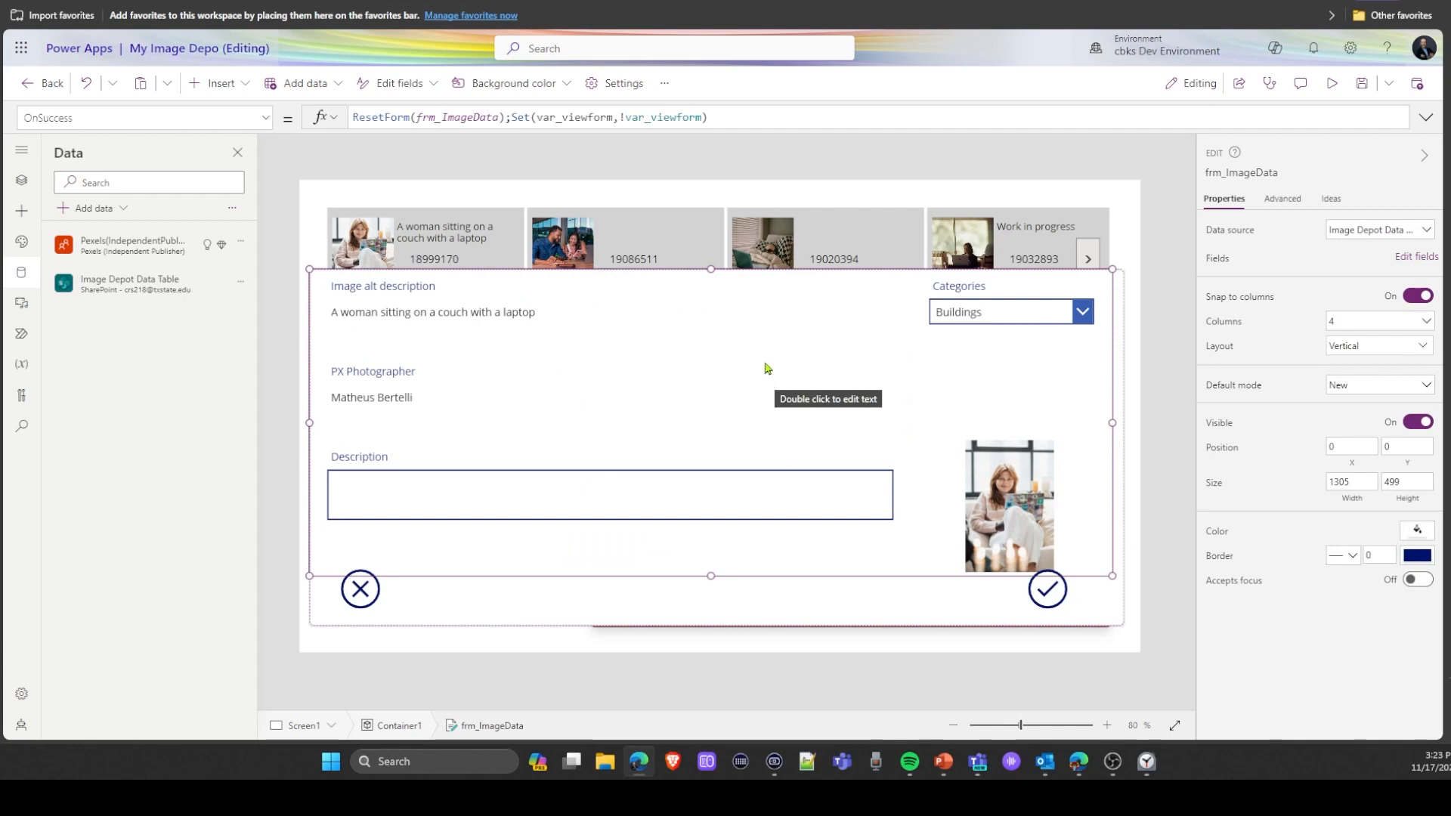
click(1420, 257)
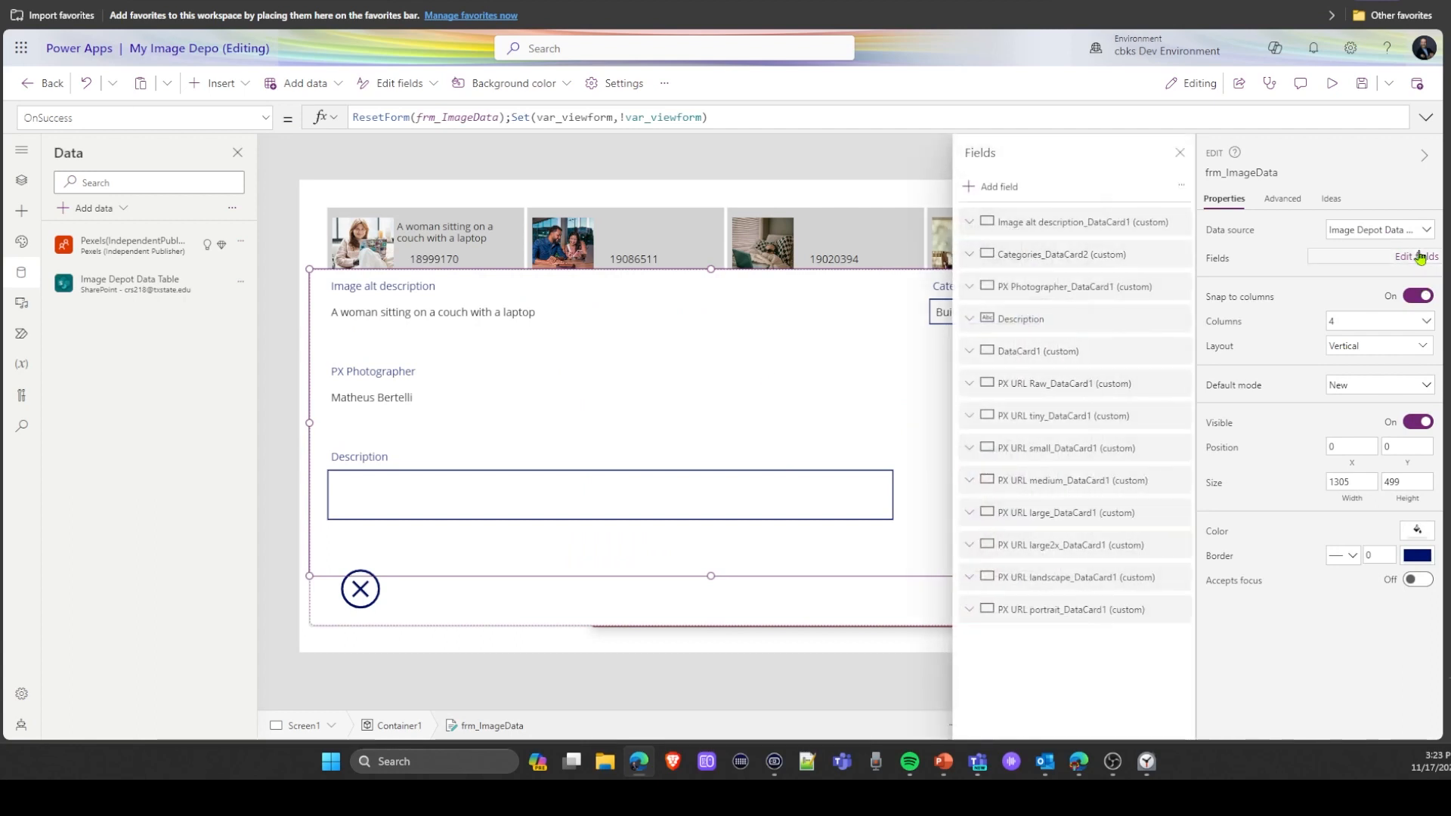
click(1017, 192)
scroll(1050, 363, down, 6)
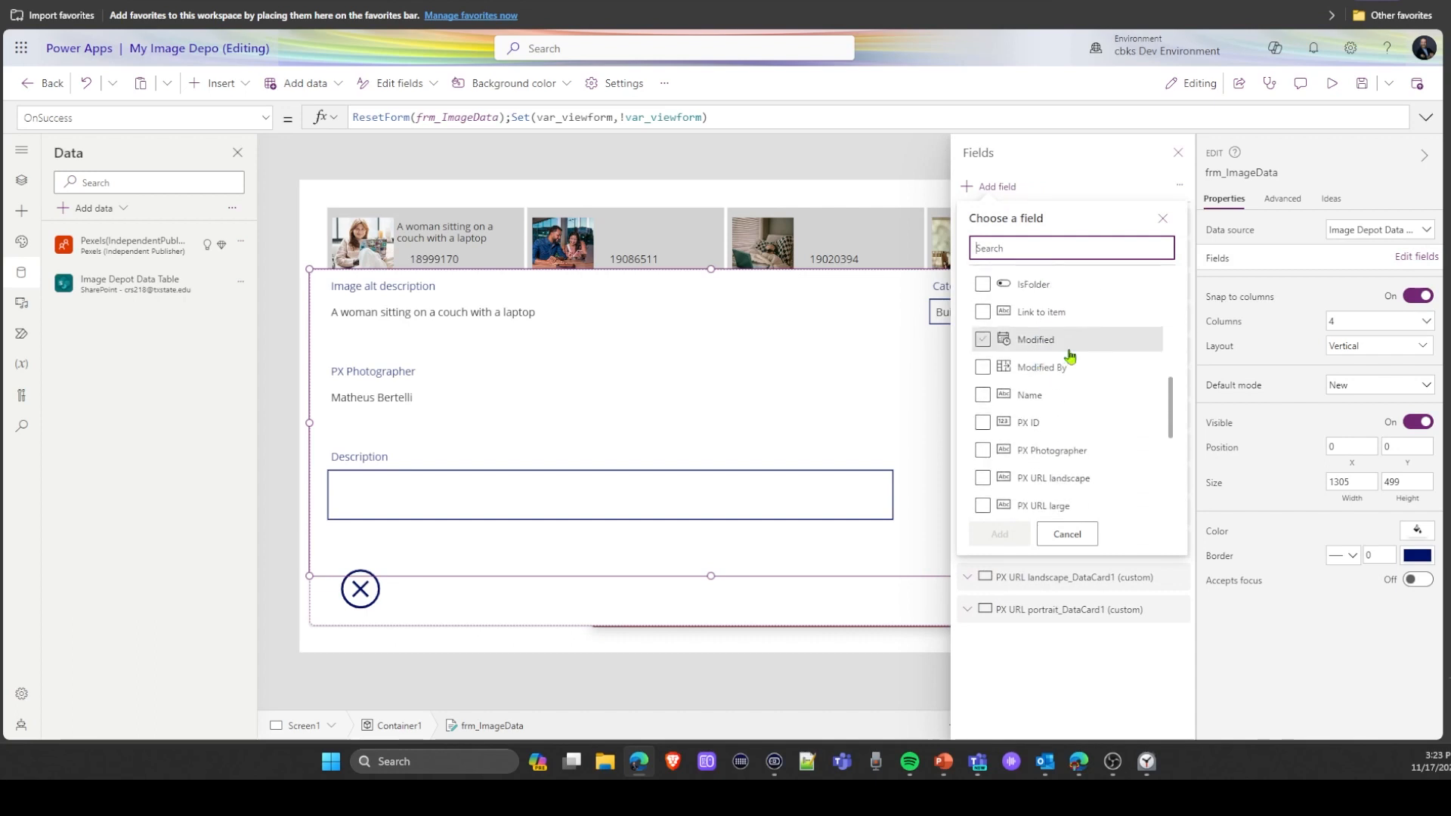
click(985, 421)
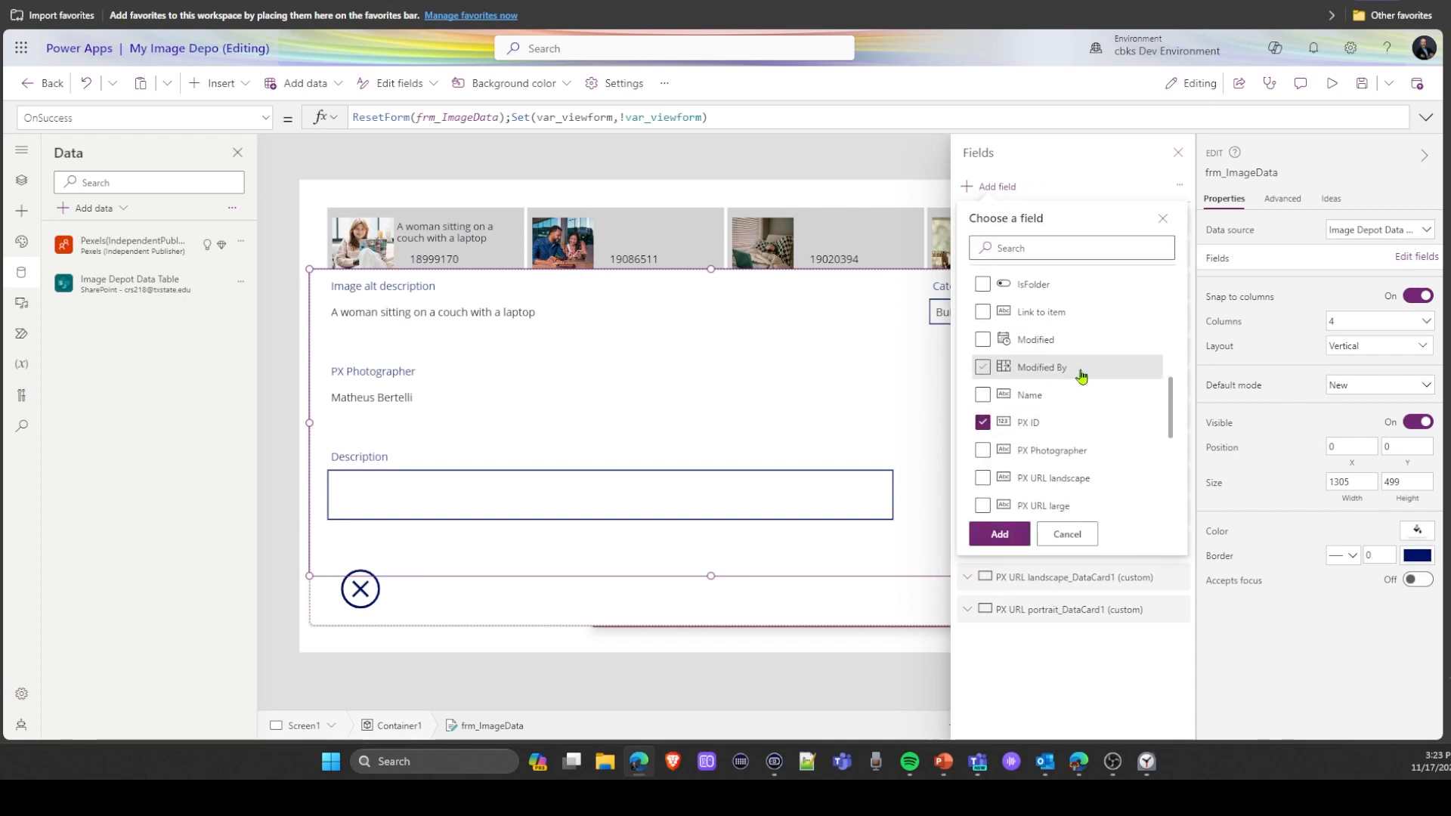
click(1001, 533)
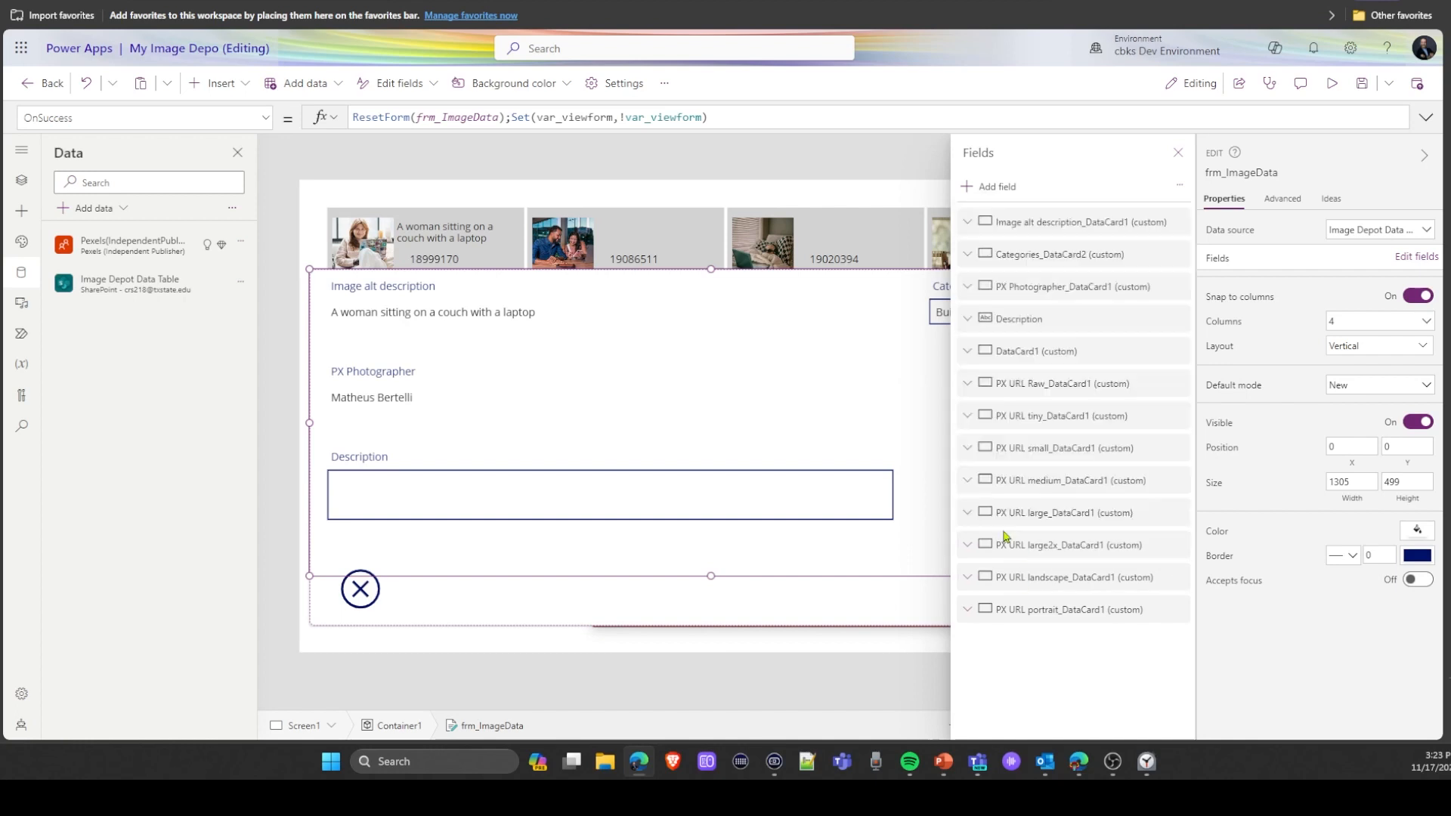
Set the Default of the text input in the form's PX ID card to Gallery1.Selected.id.
scroll(884, 521, down, 1)
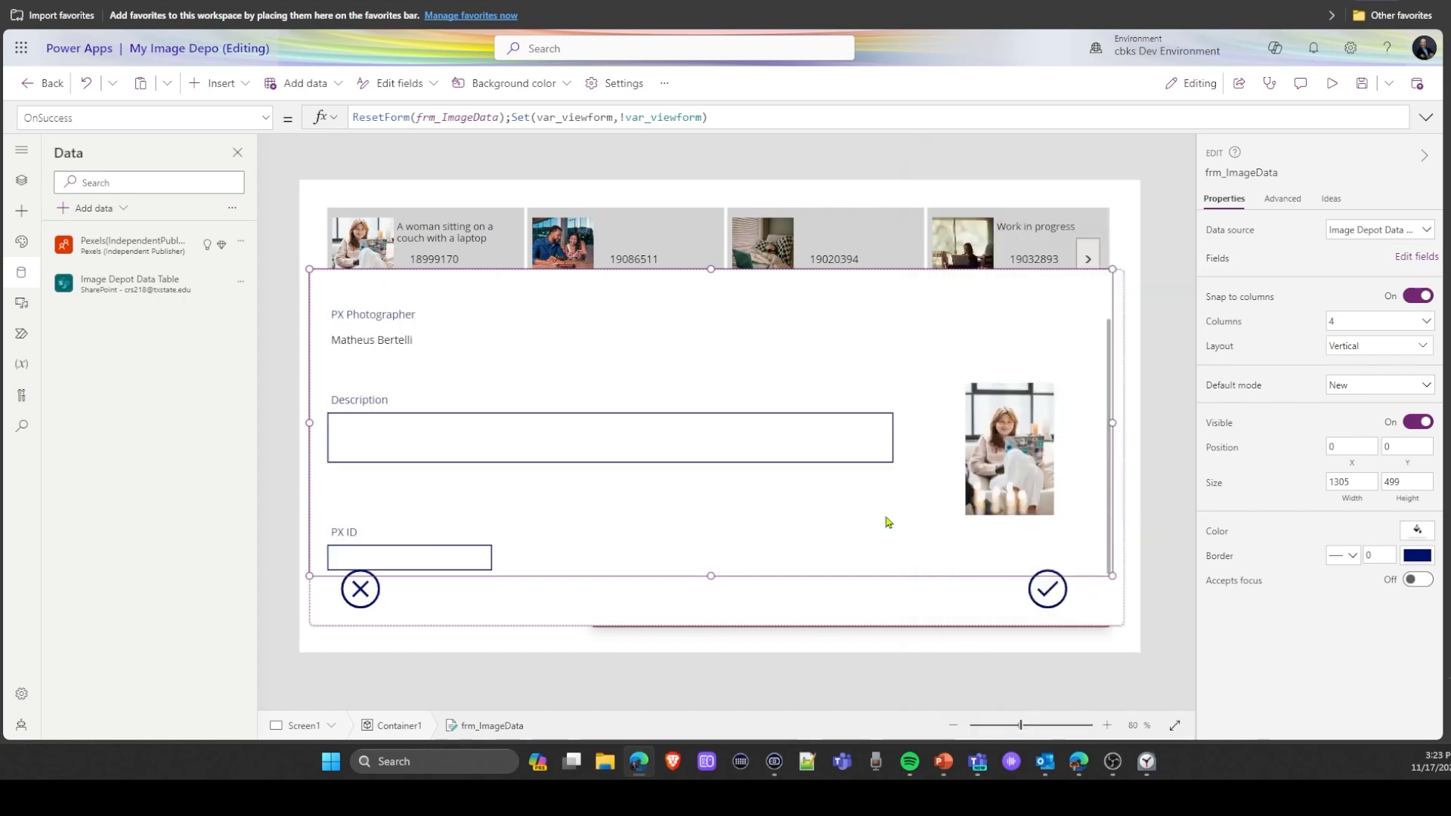
right_click(471, 568)
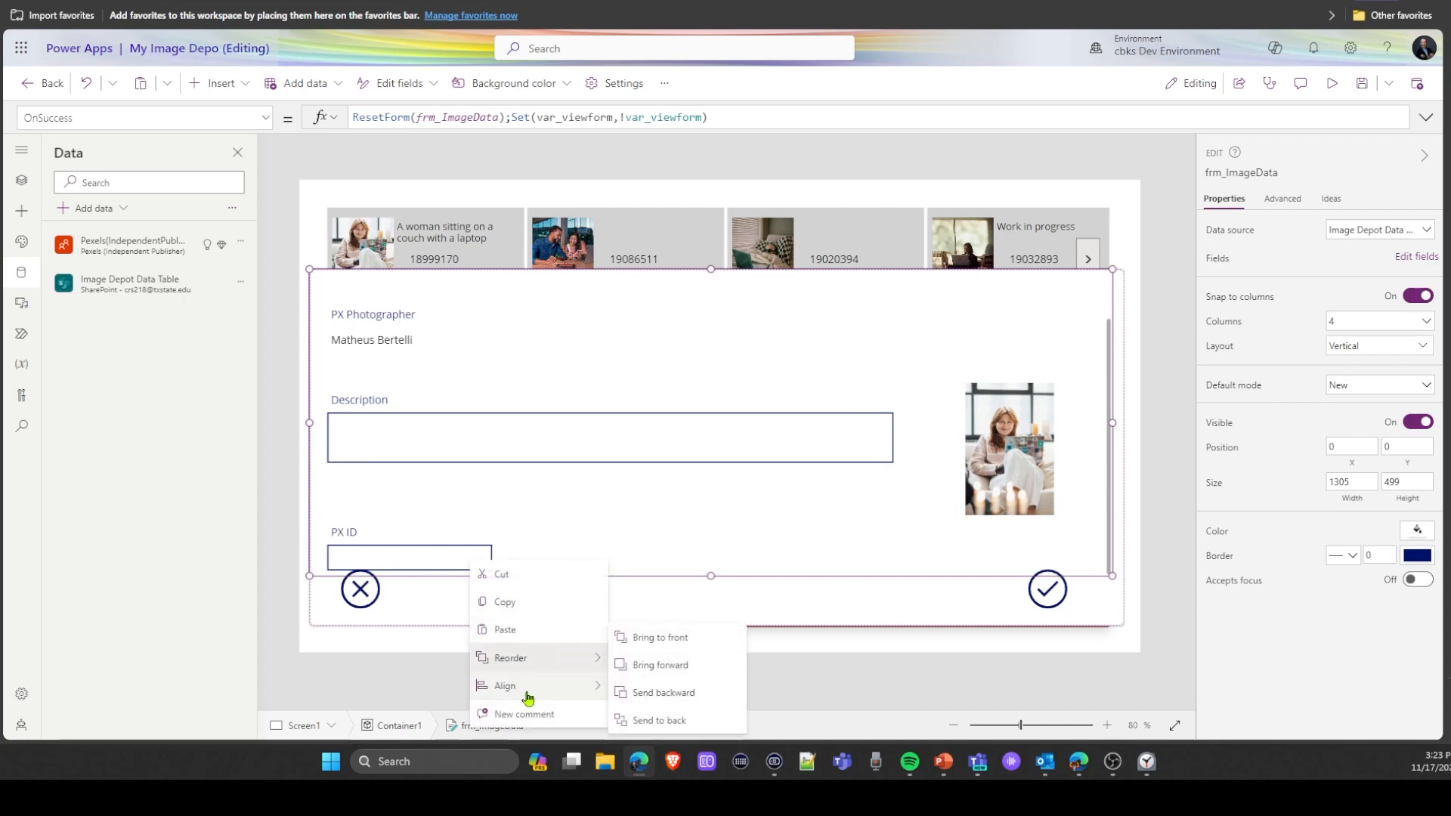
right_click(454, 563)
click(462, 576)
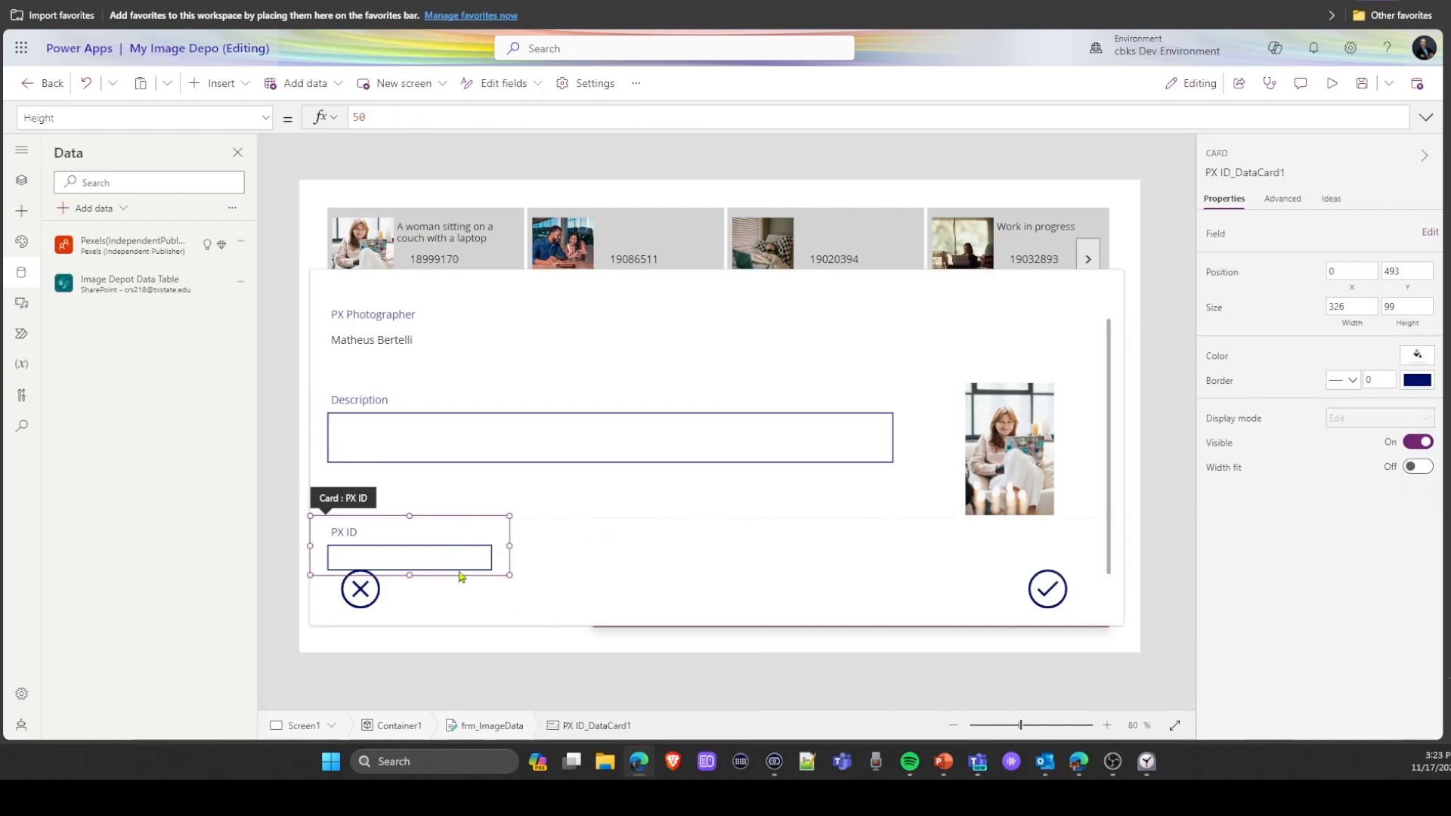
click(416, 556)
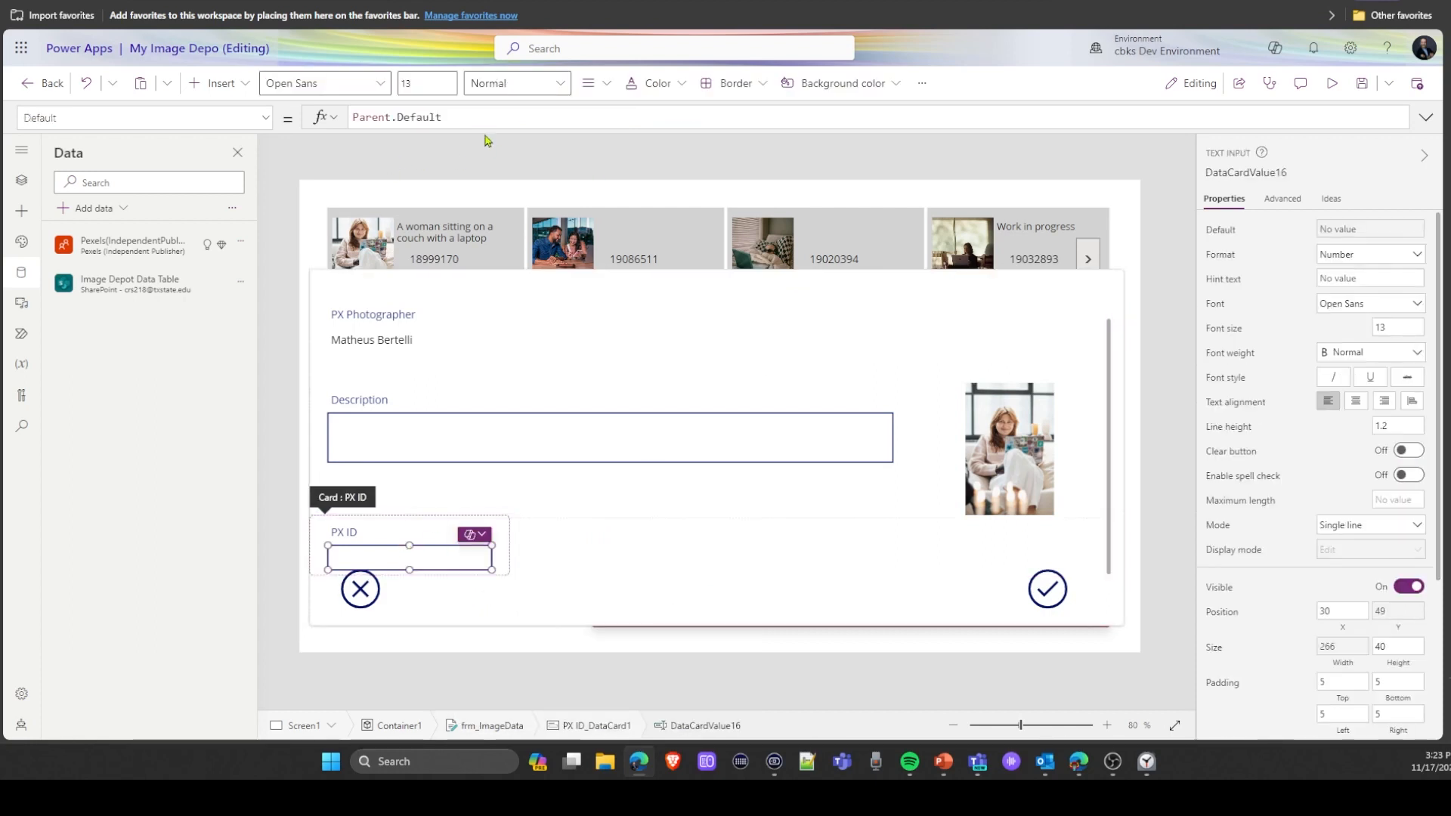
triple_click(507, 123)
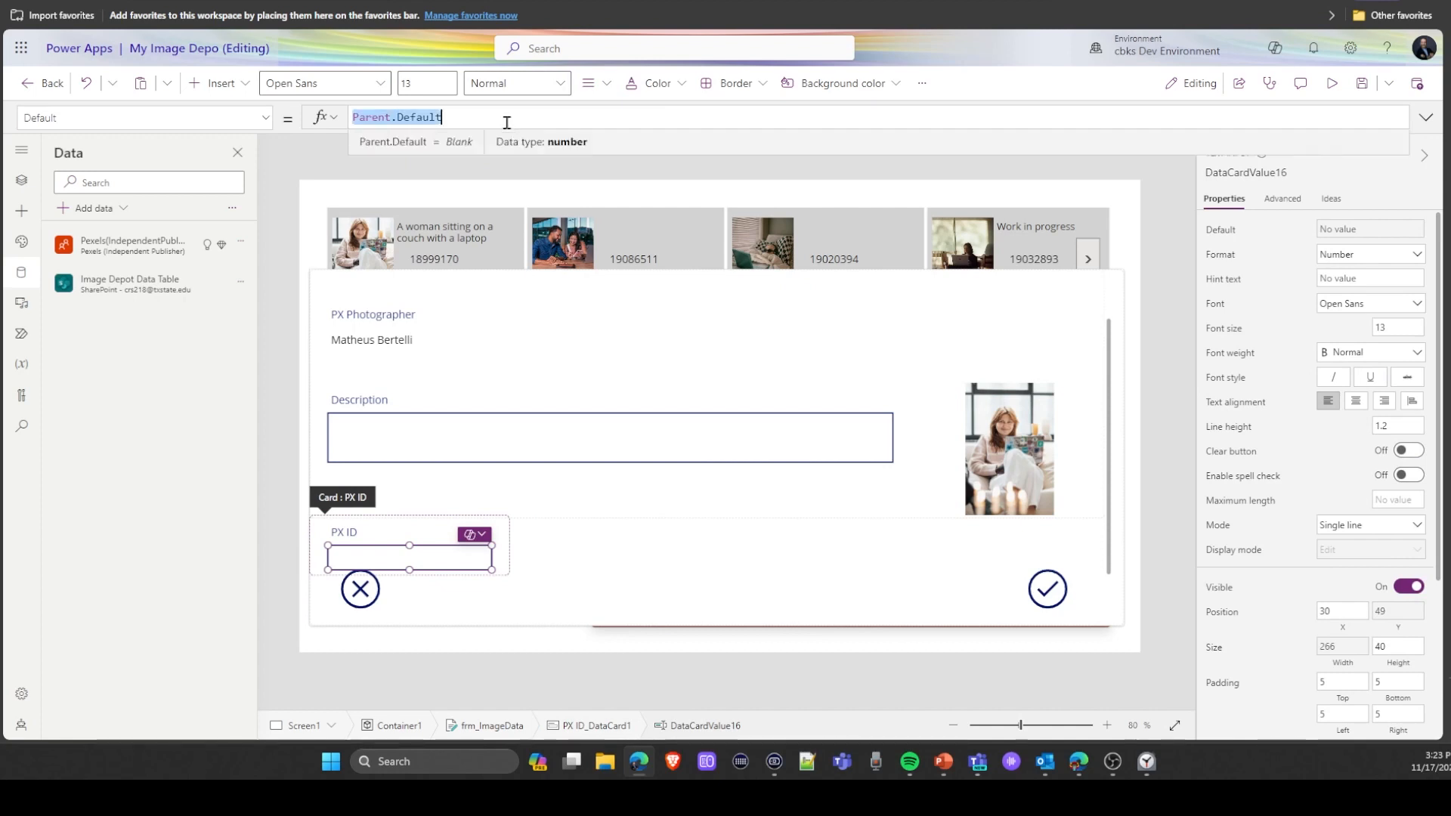
text(Gallery1.s)
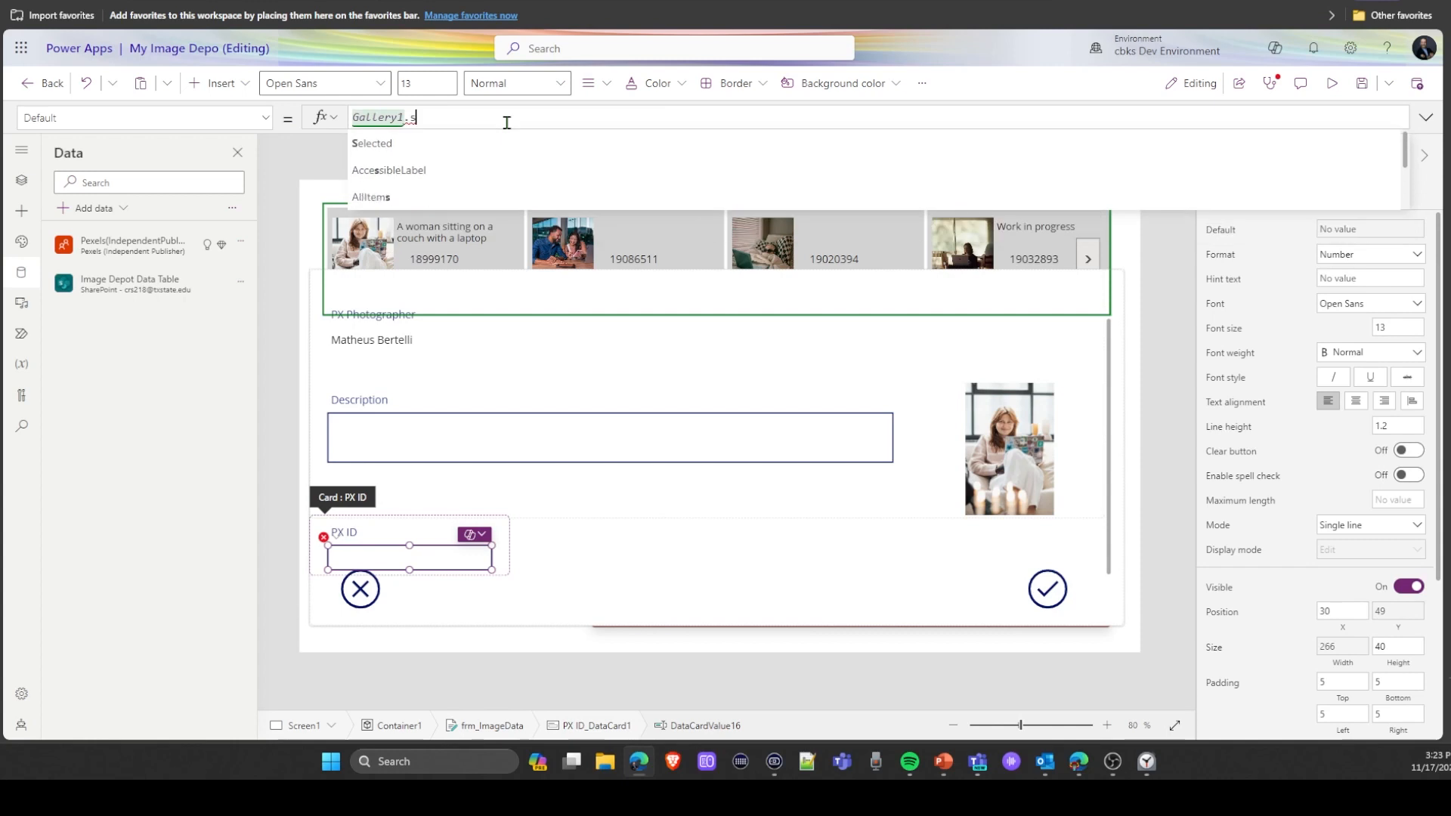
click(451, 151)
text(.i)
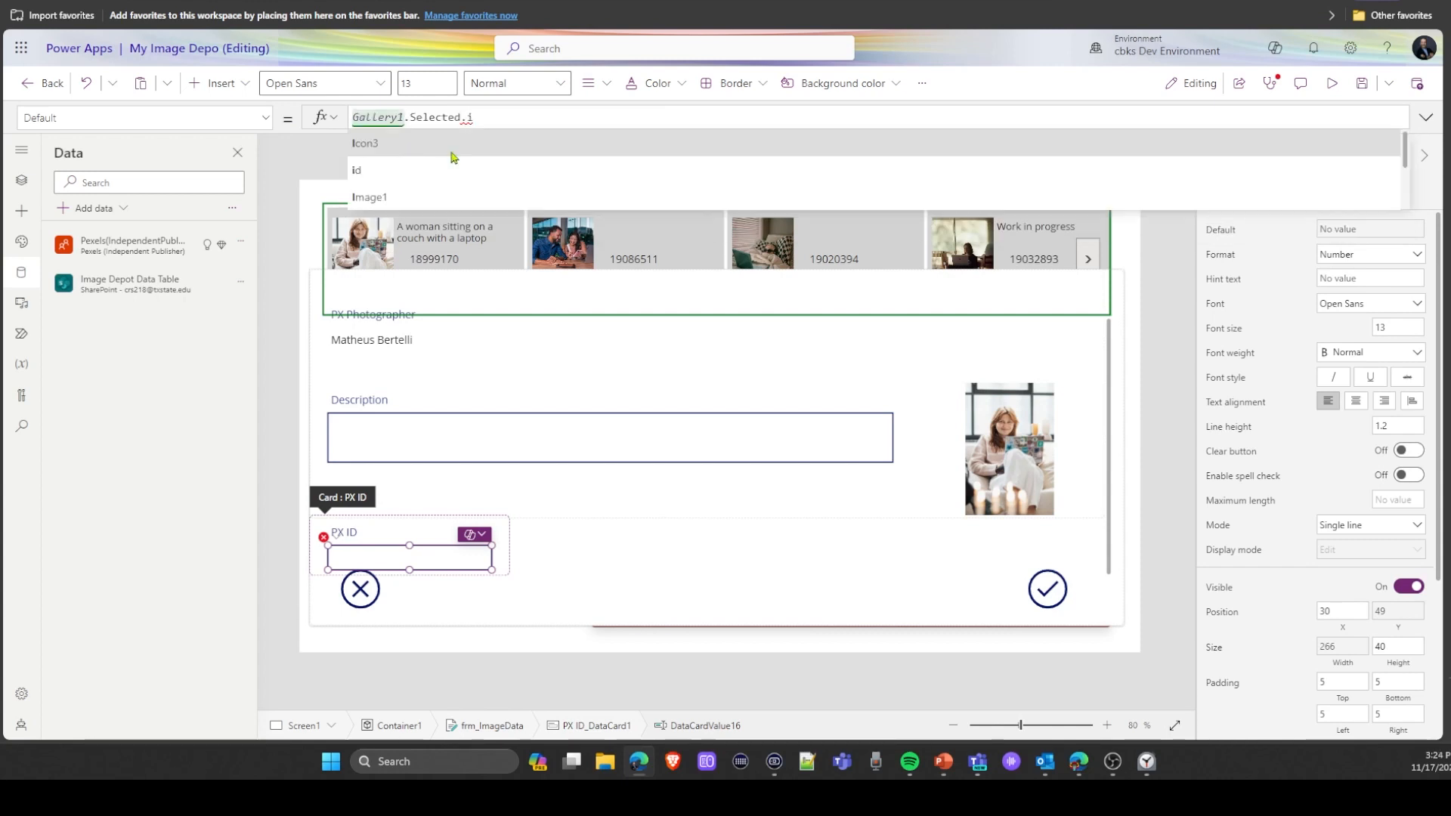
click(443, 173)
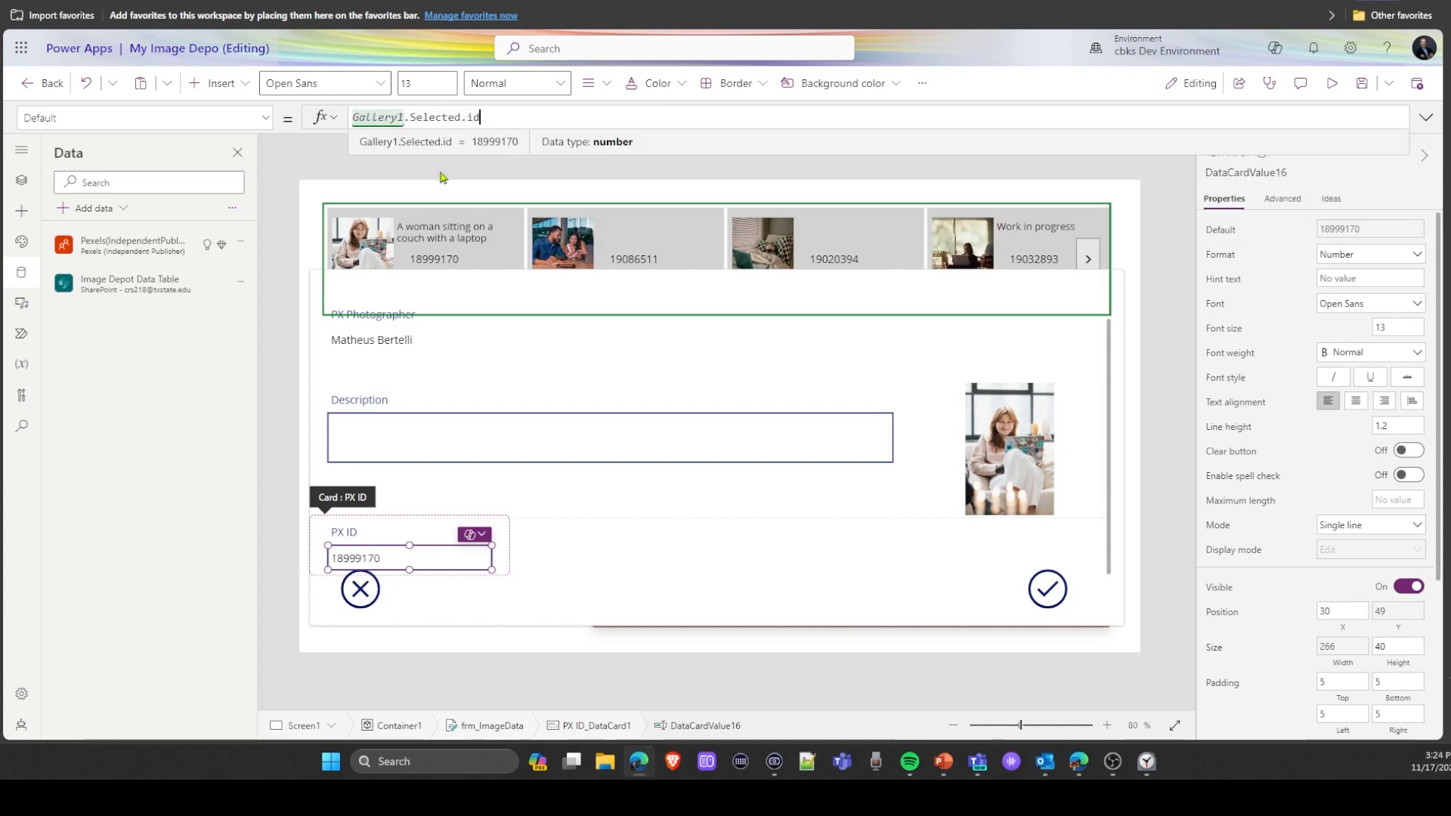
Hide the PX ID card in the form by turning its Visible property off.
click(507, 560)
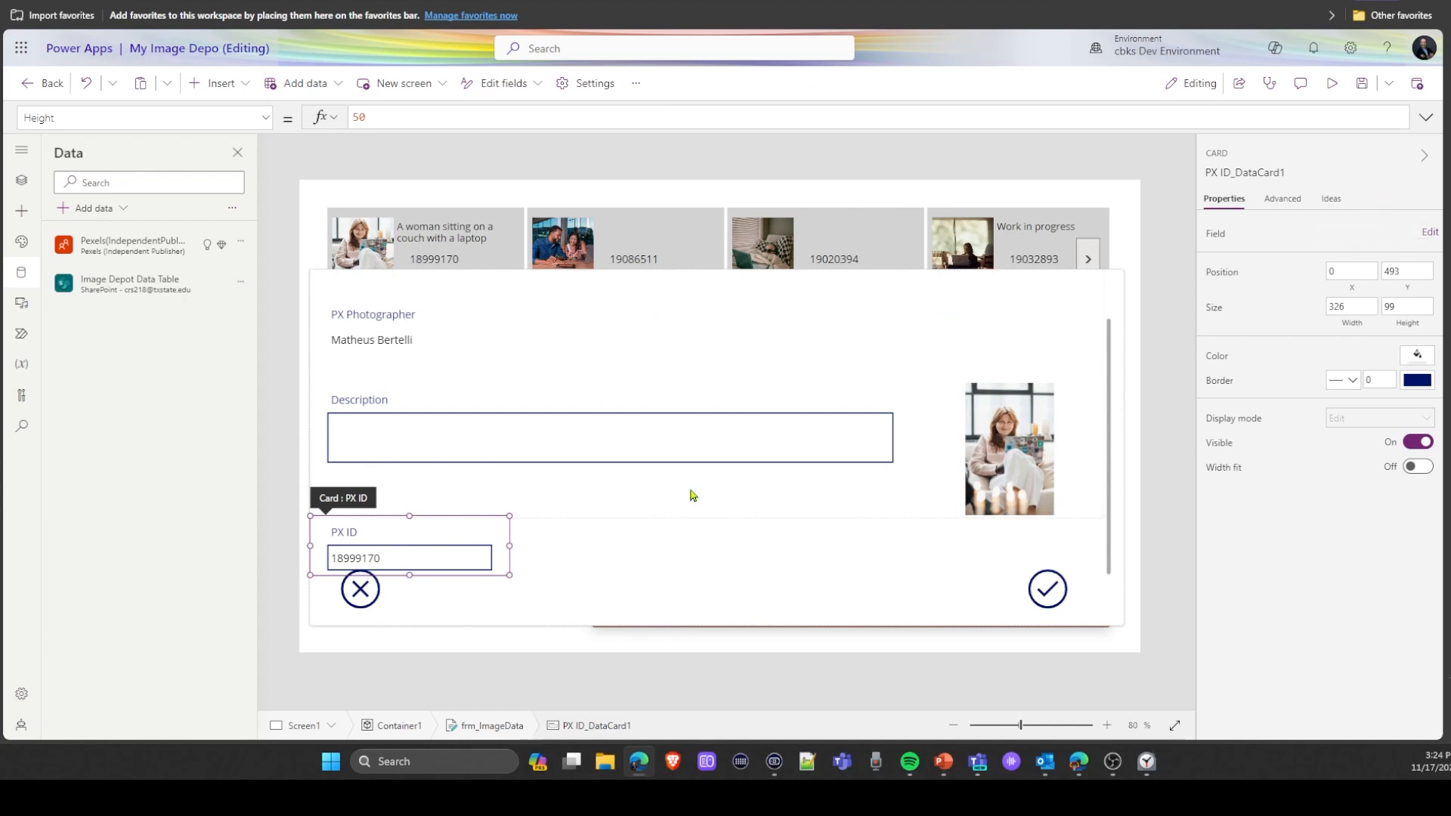
click(1423, 445)
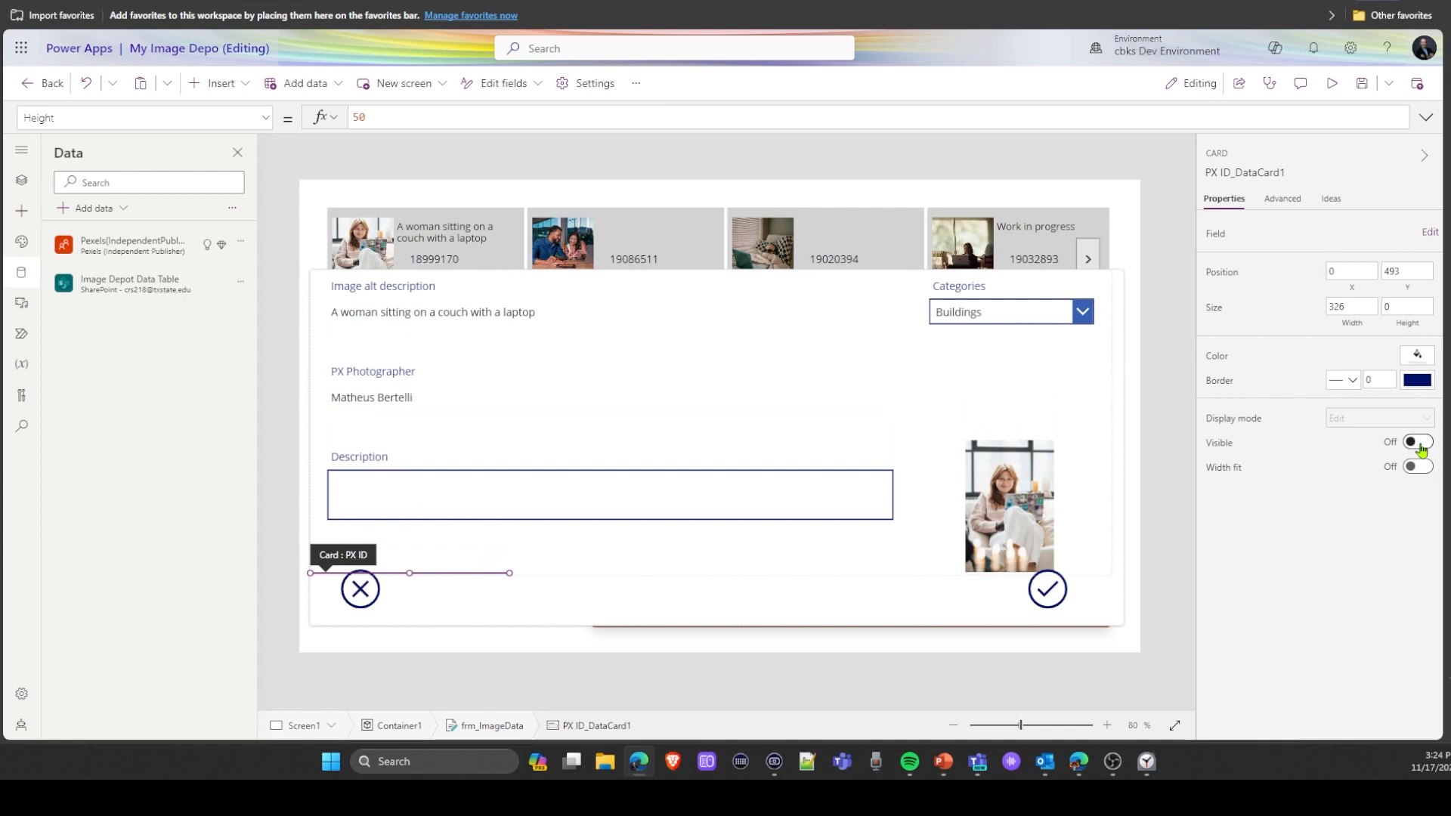
click(1170, 394)
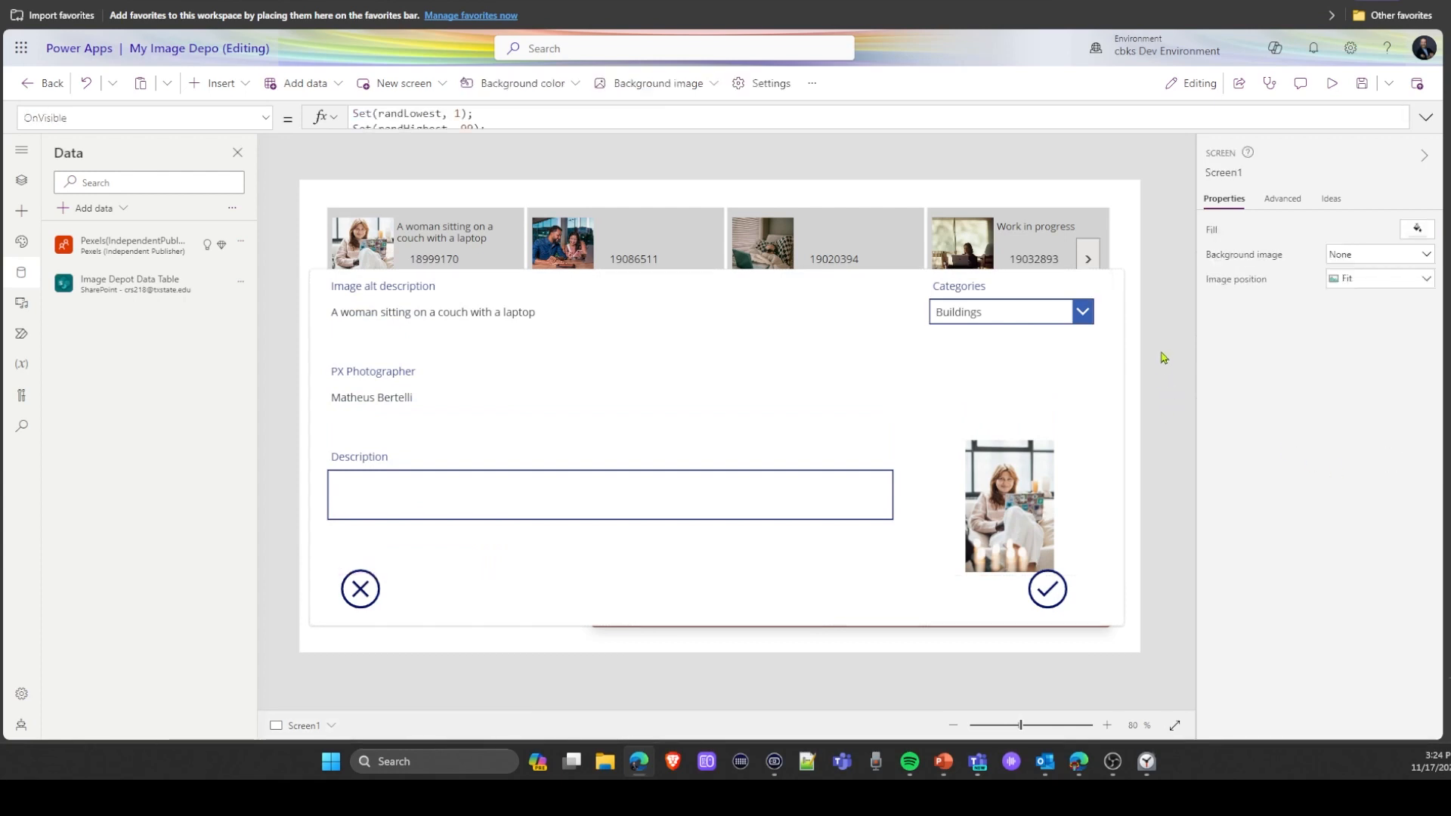
Preview the app, select the second gallery photo and set the form's category to People.
click(1332, 83)
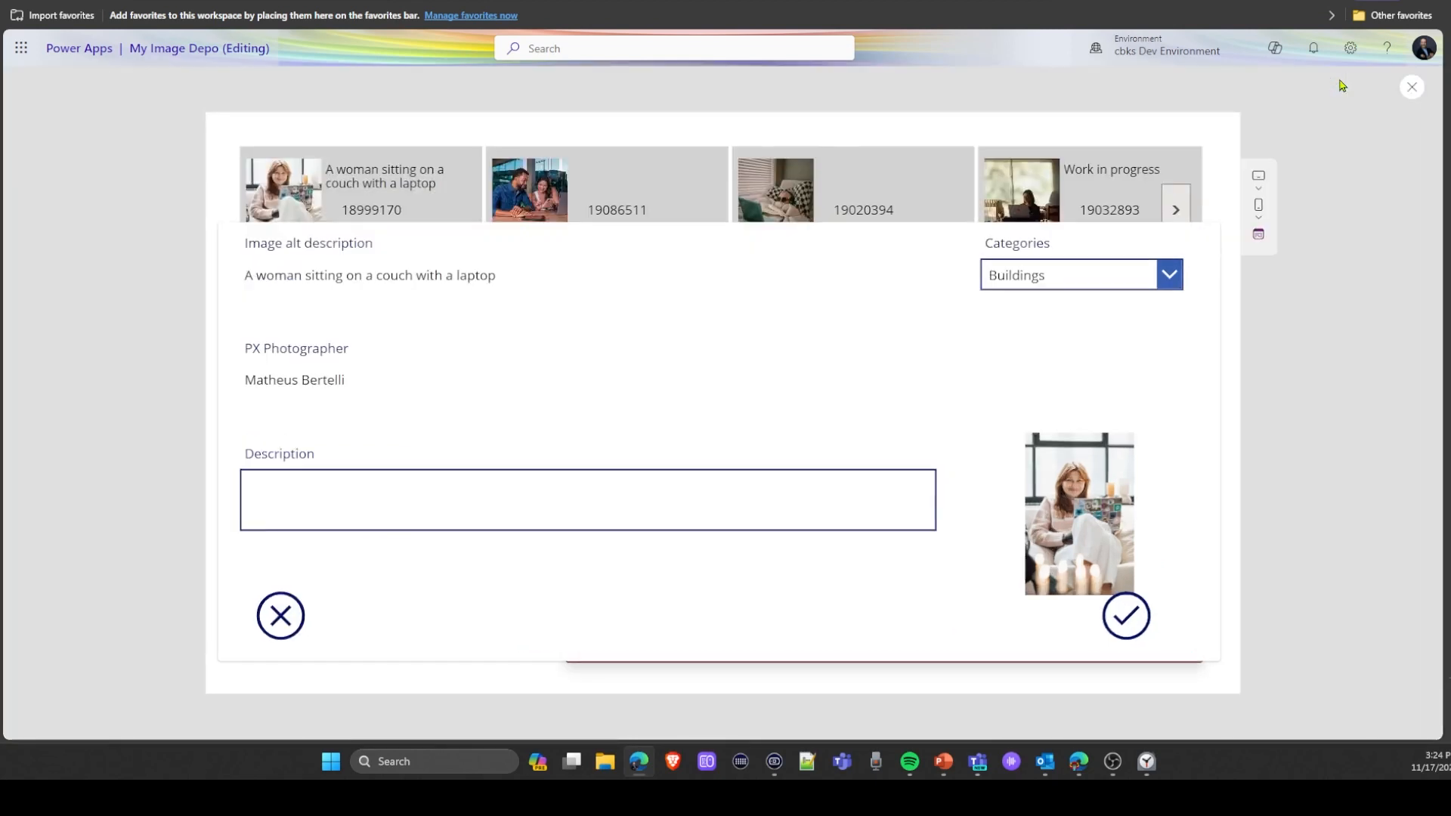
click(638, 179)
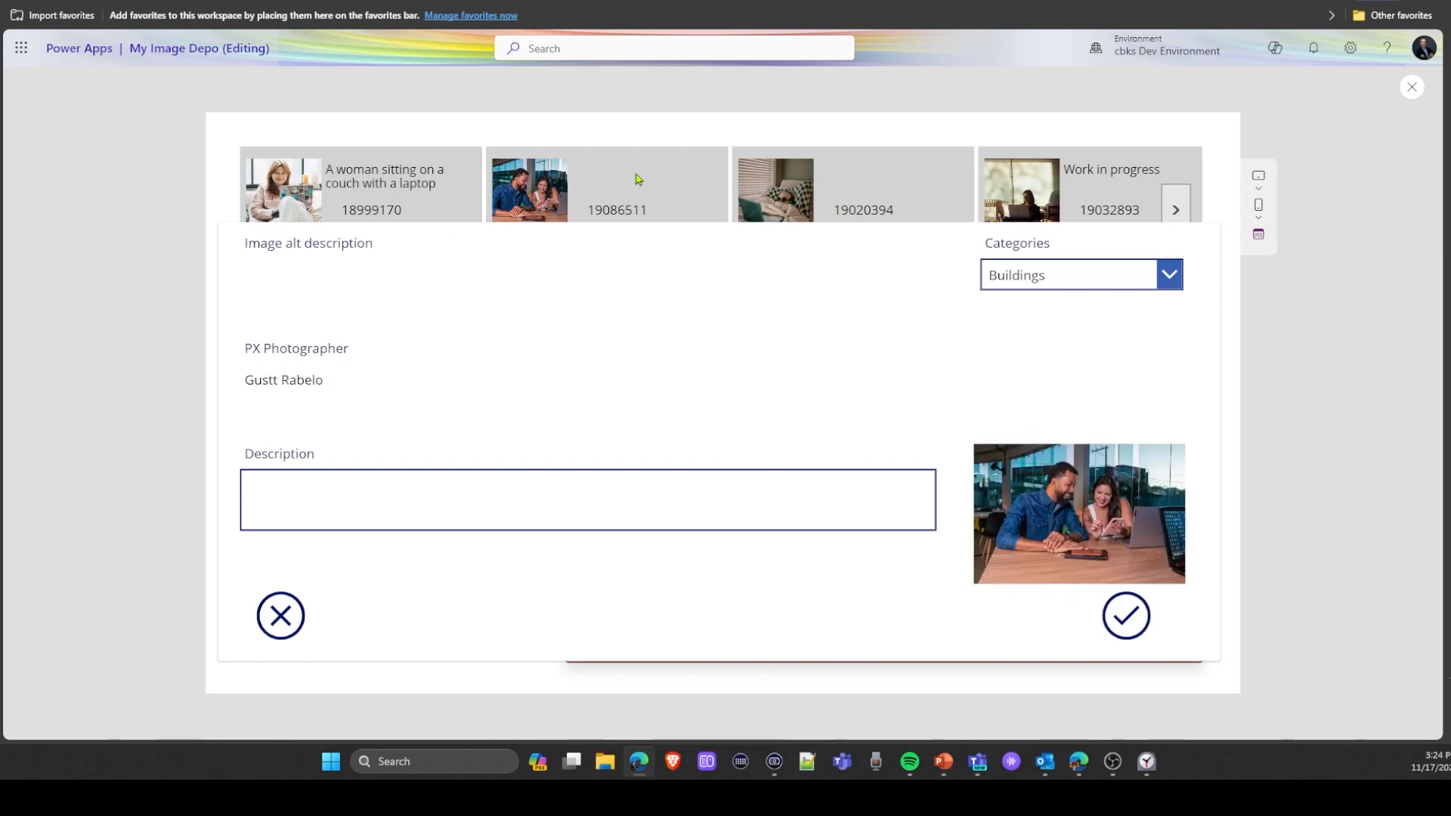
click(1163, 280)
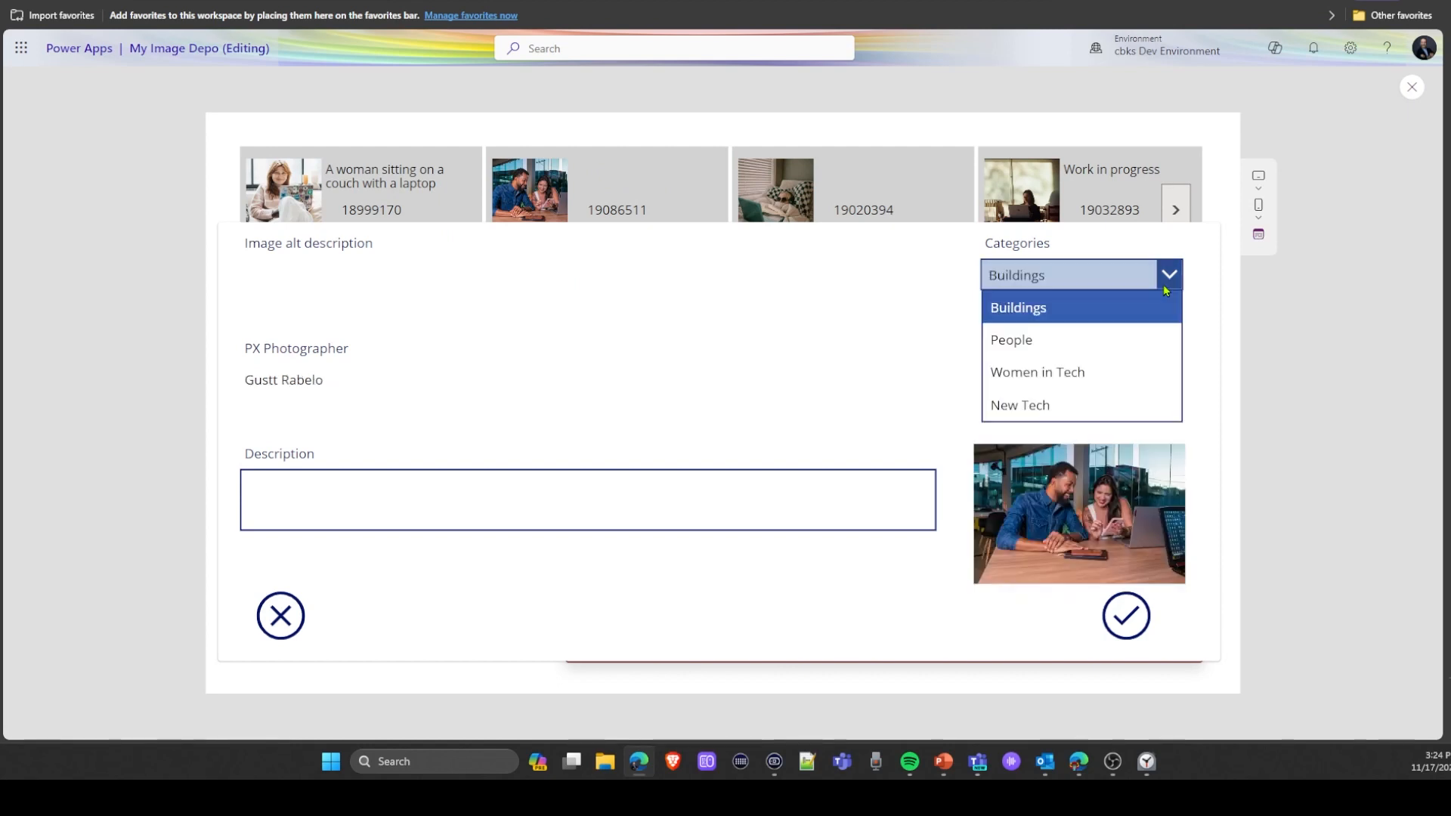
click(1033, 346)
Enter the description "man and woman sitting at table with various technology items including computers." and submit the form.
click(329, 491)
text(Man)
key(BackSpace)
key(BackSpace)
key(BackSpace)
text(man and woman sitting at table with various technology items including computers.)
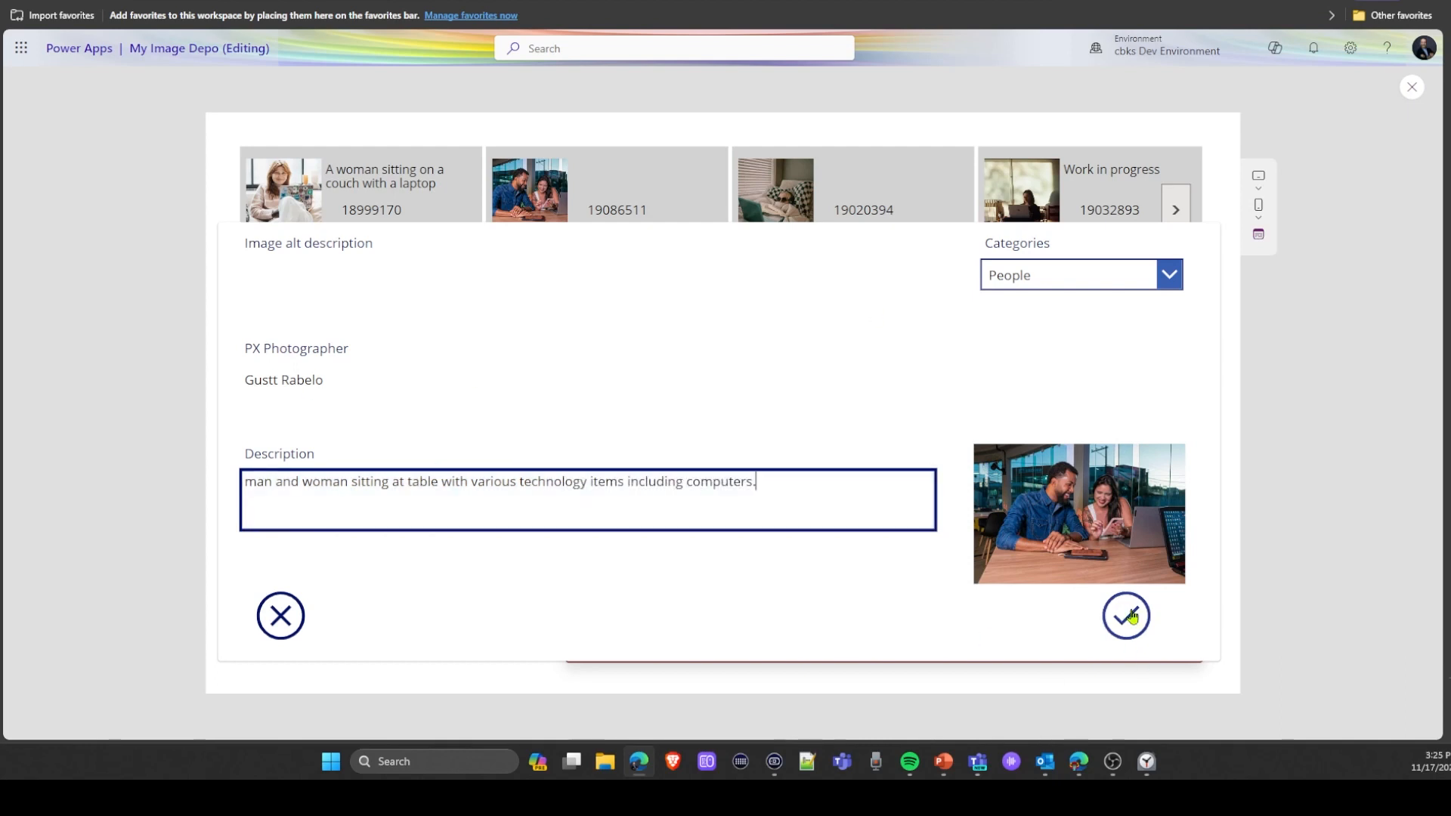
click(1126, 616)
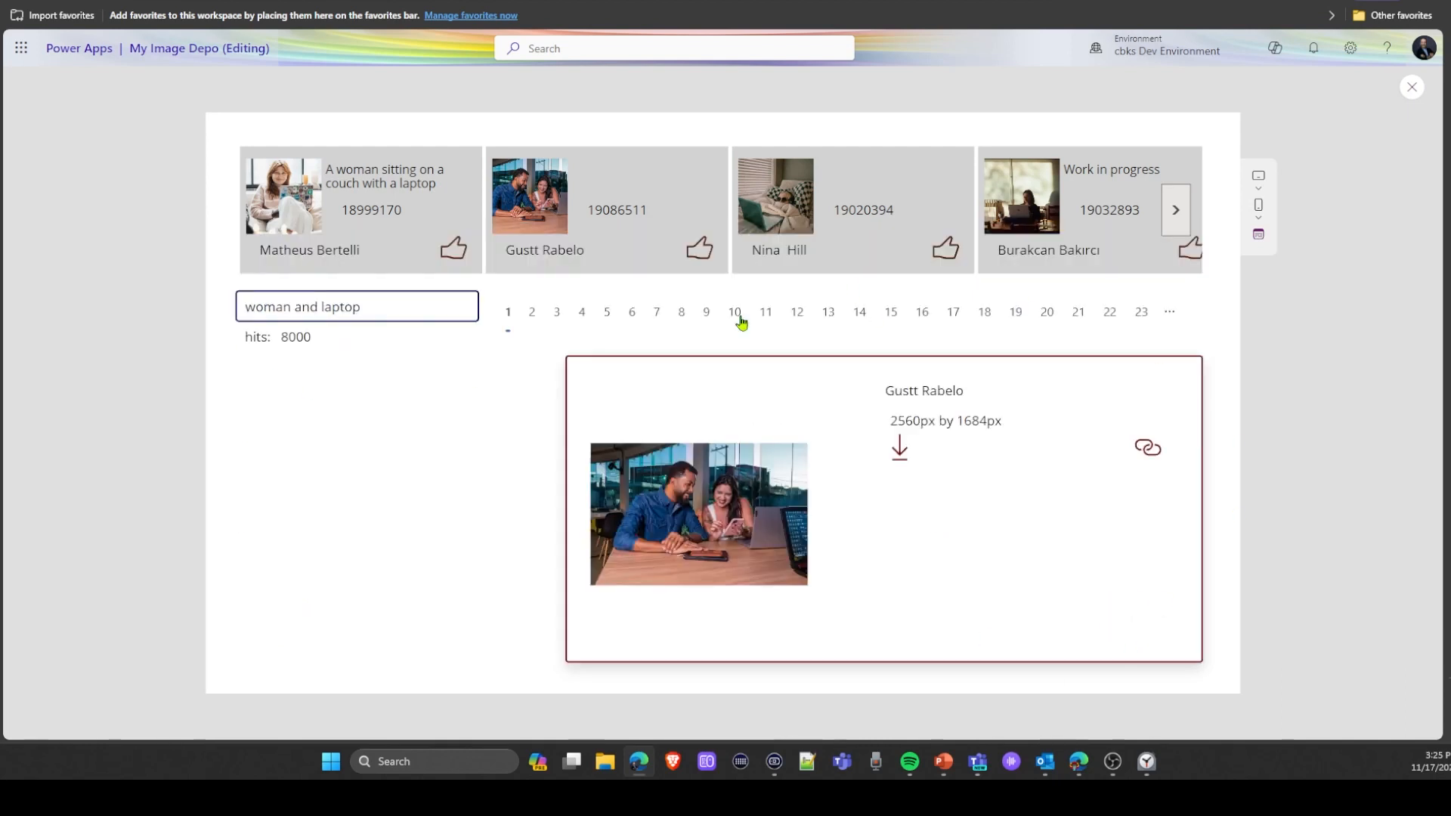
Switch to the SharePoint Image Depot Data Table and check the new record's columns through PX ID.
key(ctrl+Tab)
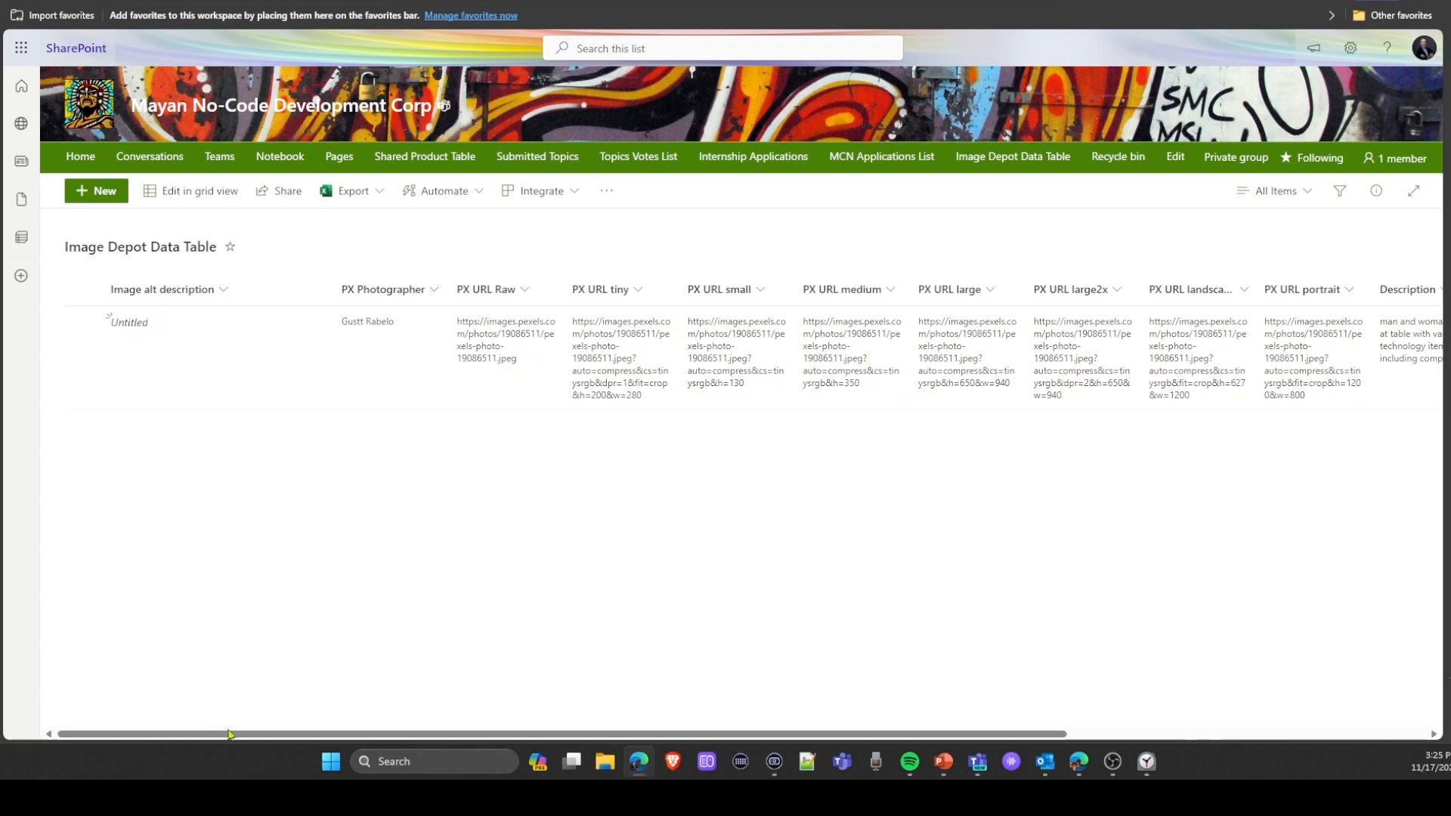
drag(231, 737, 1285, 727)
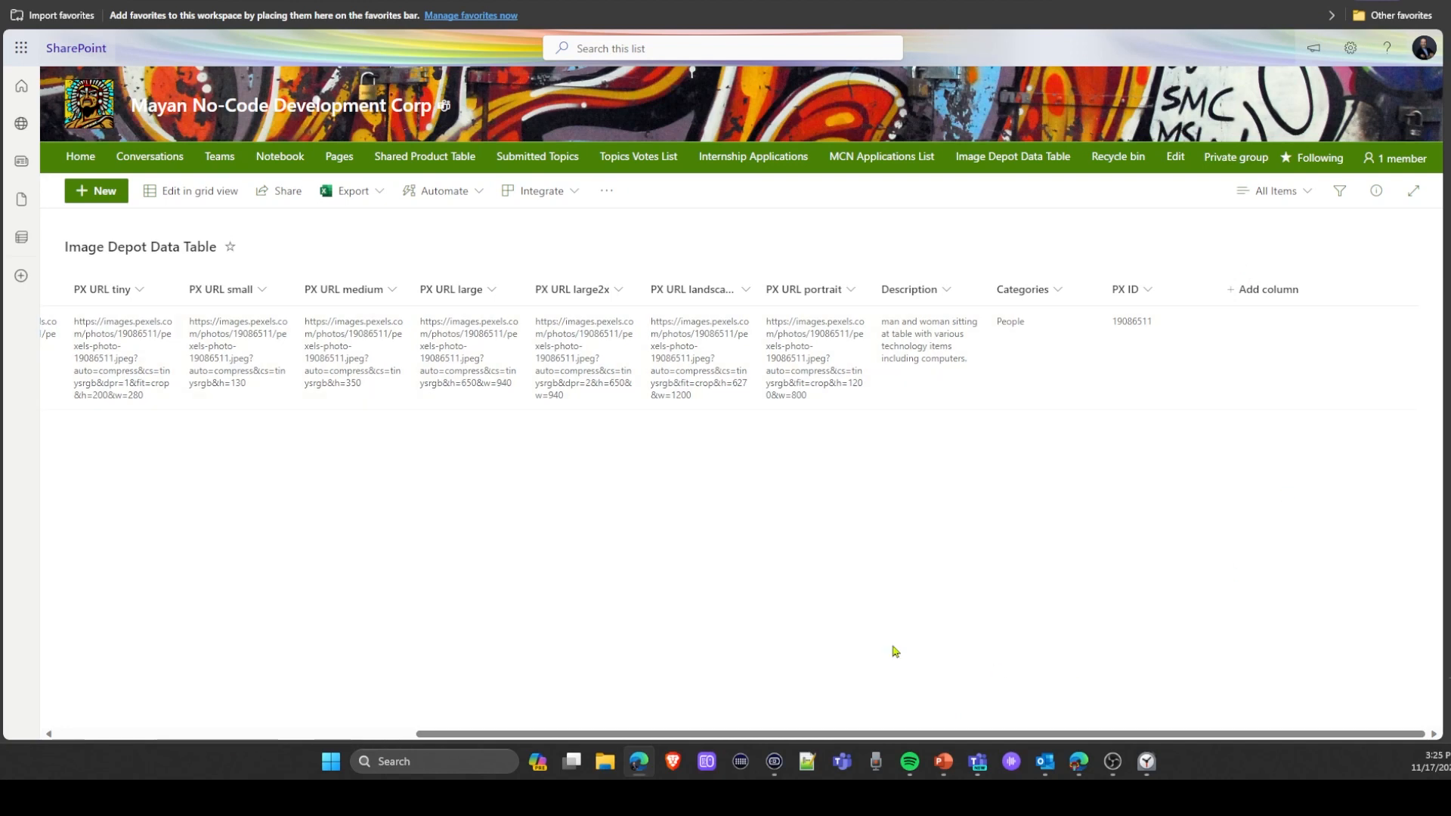
Switch back to the Power Apps editor and cancel the open photo form.
key(ctrl+Tab)
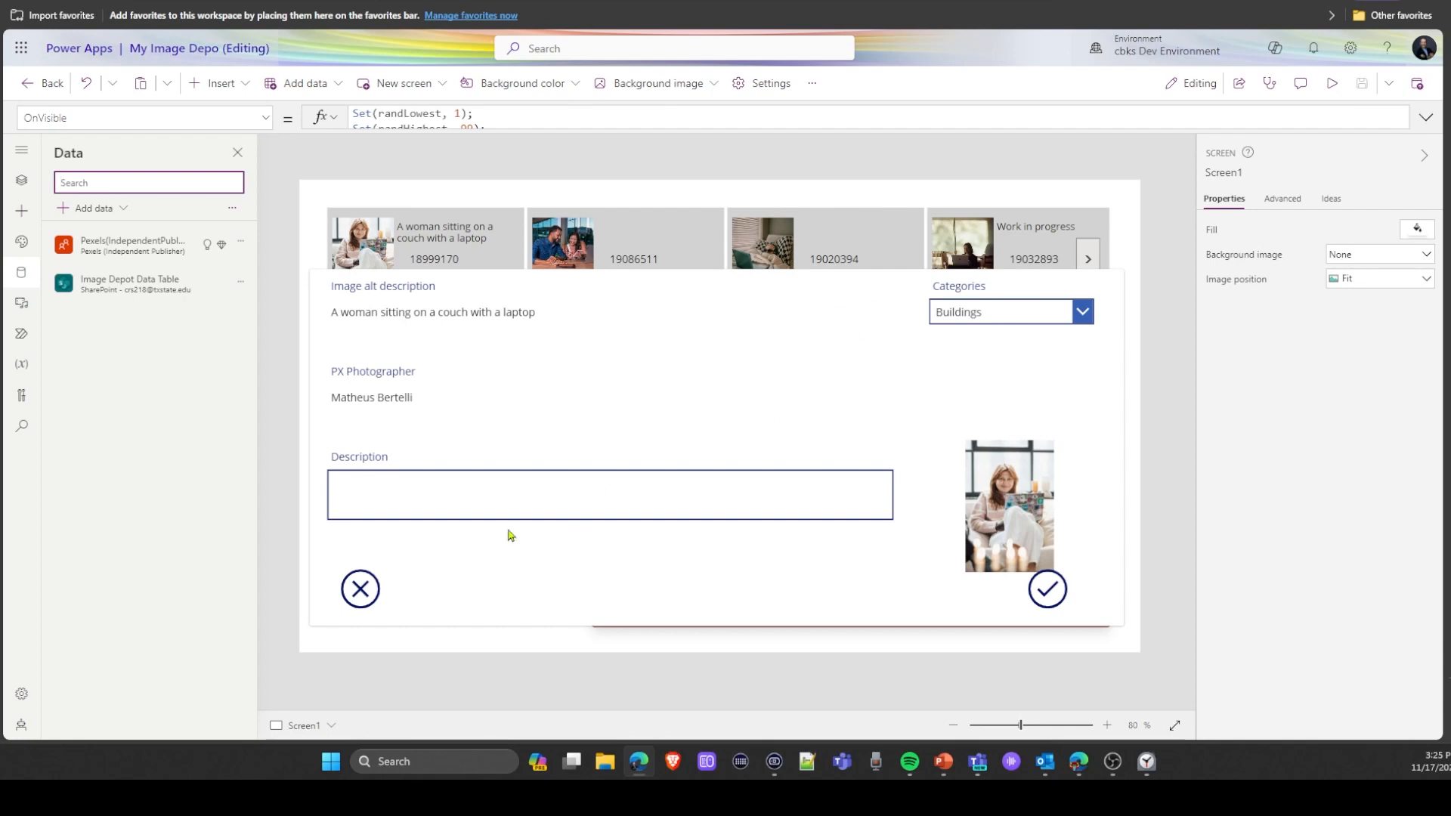
click(360, 591)
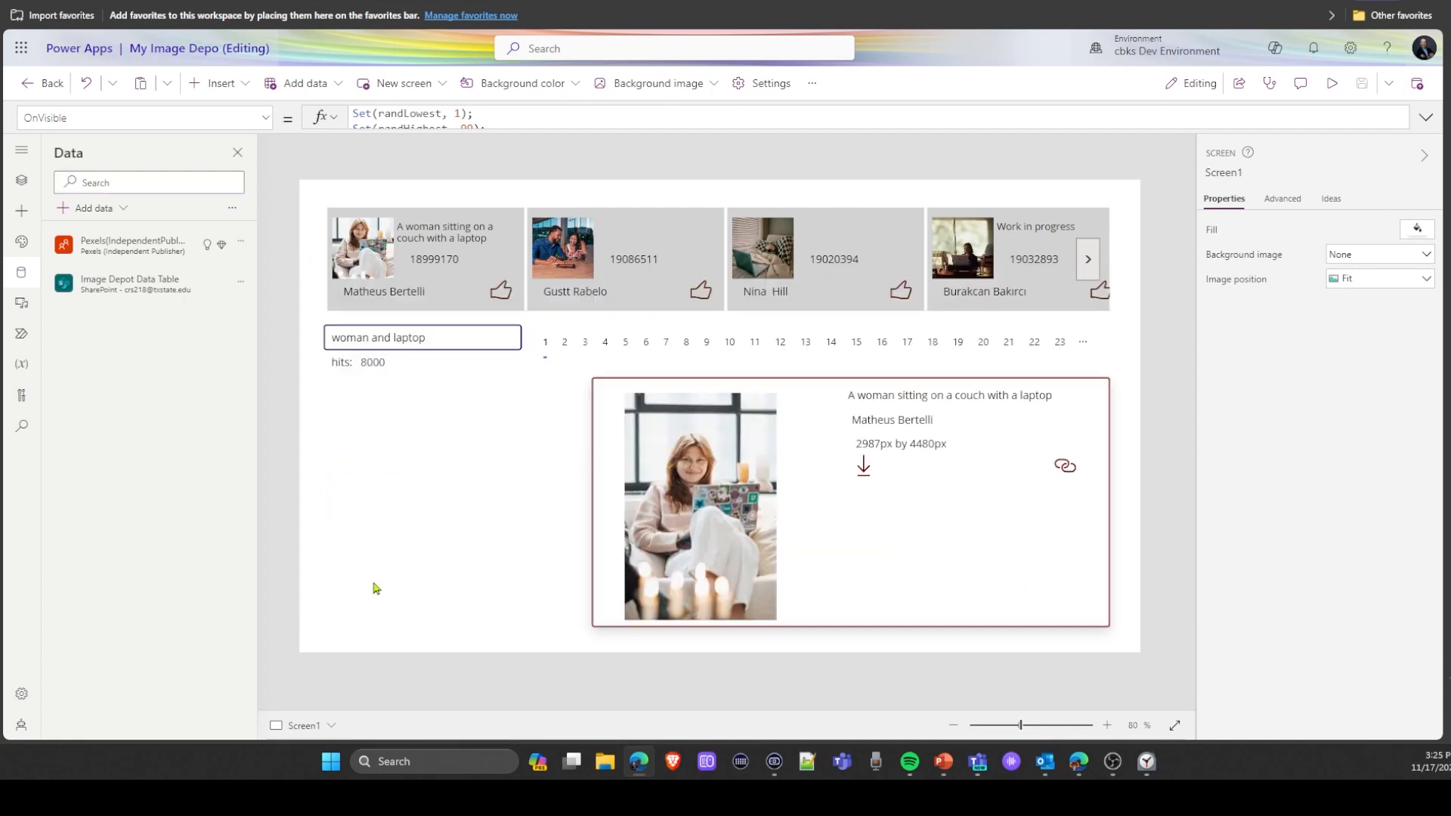
Start the gallery thumbs-up icon's Icon formula with If(IsBlank(LookUp('Image Depot Data Table','PX ID' = ThisItem.id)), as its condition.
click(507, 294)
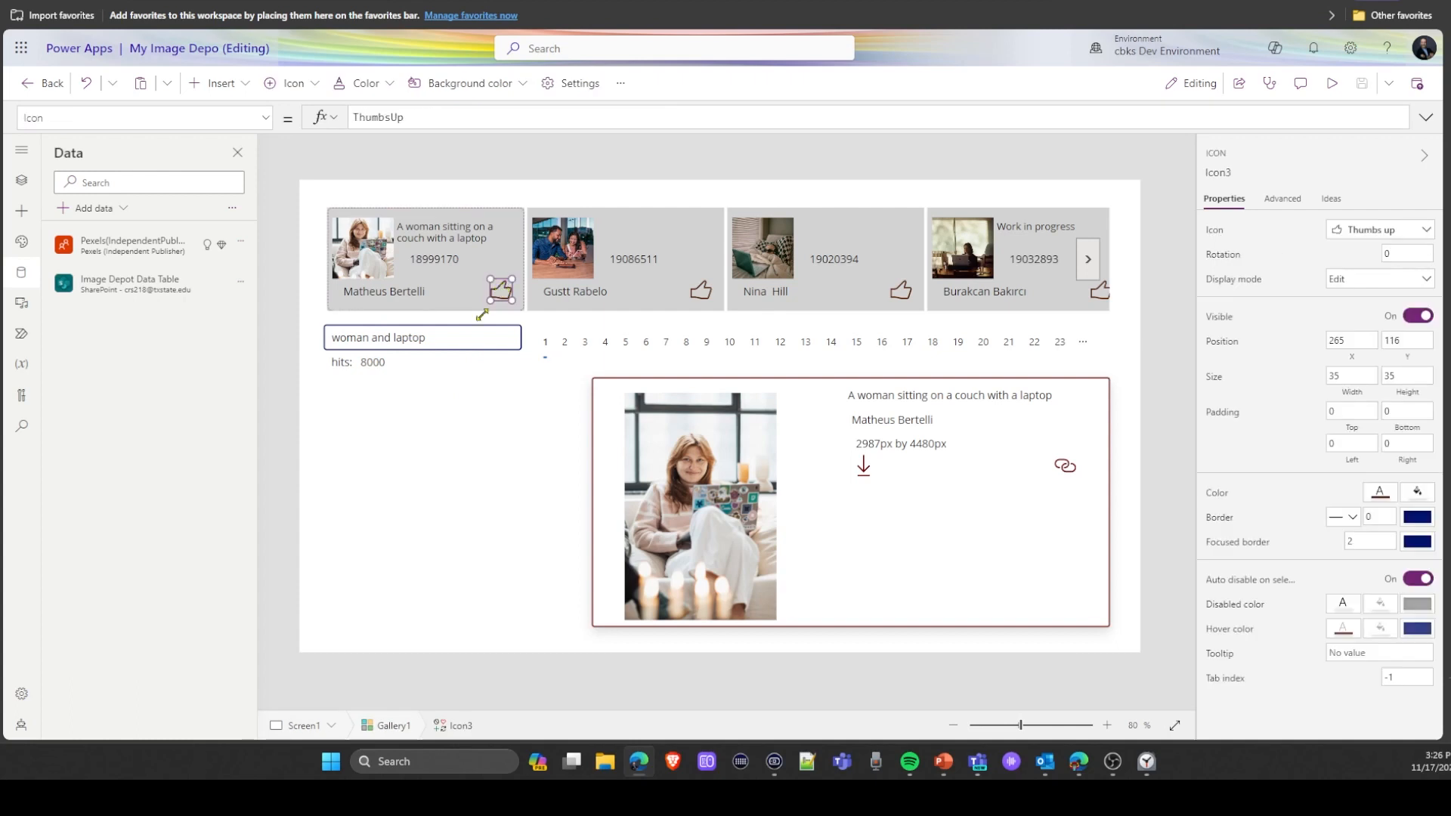
click(355, 119)
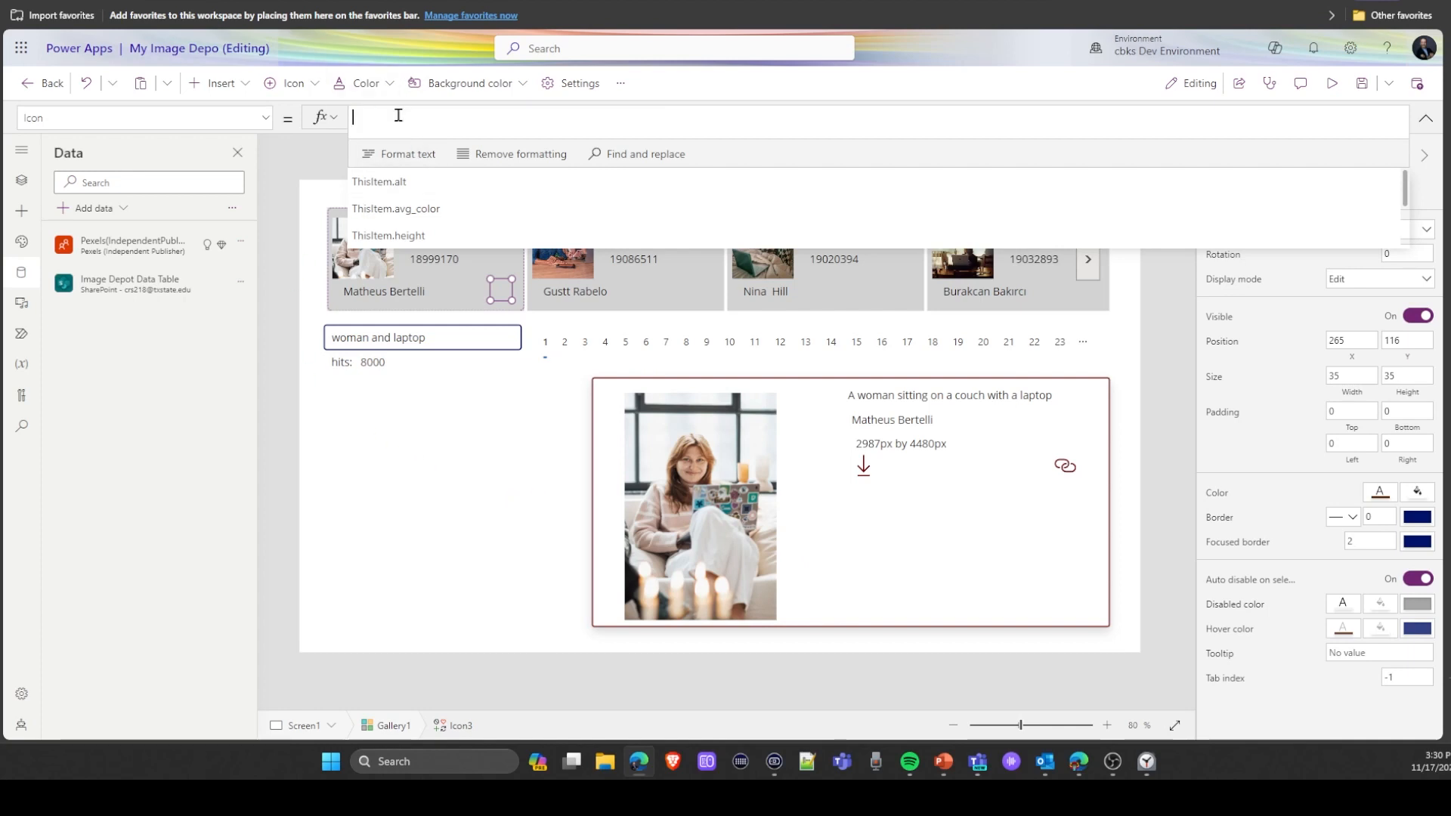
text(If()
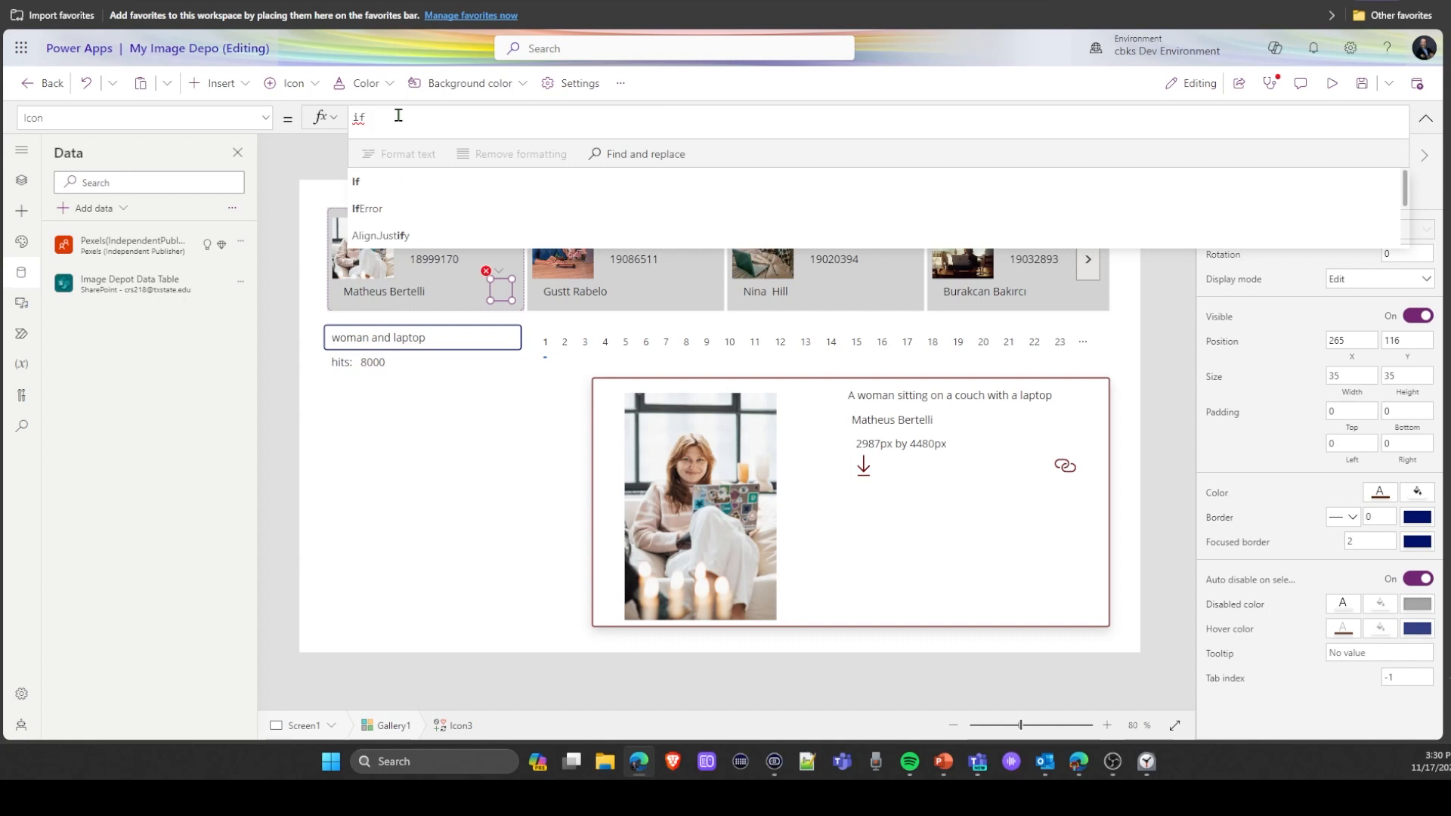
key(shift+Return)
text(IsBlank()
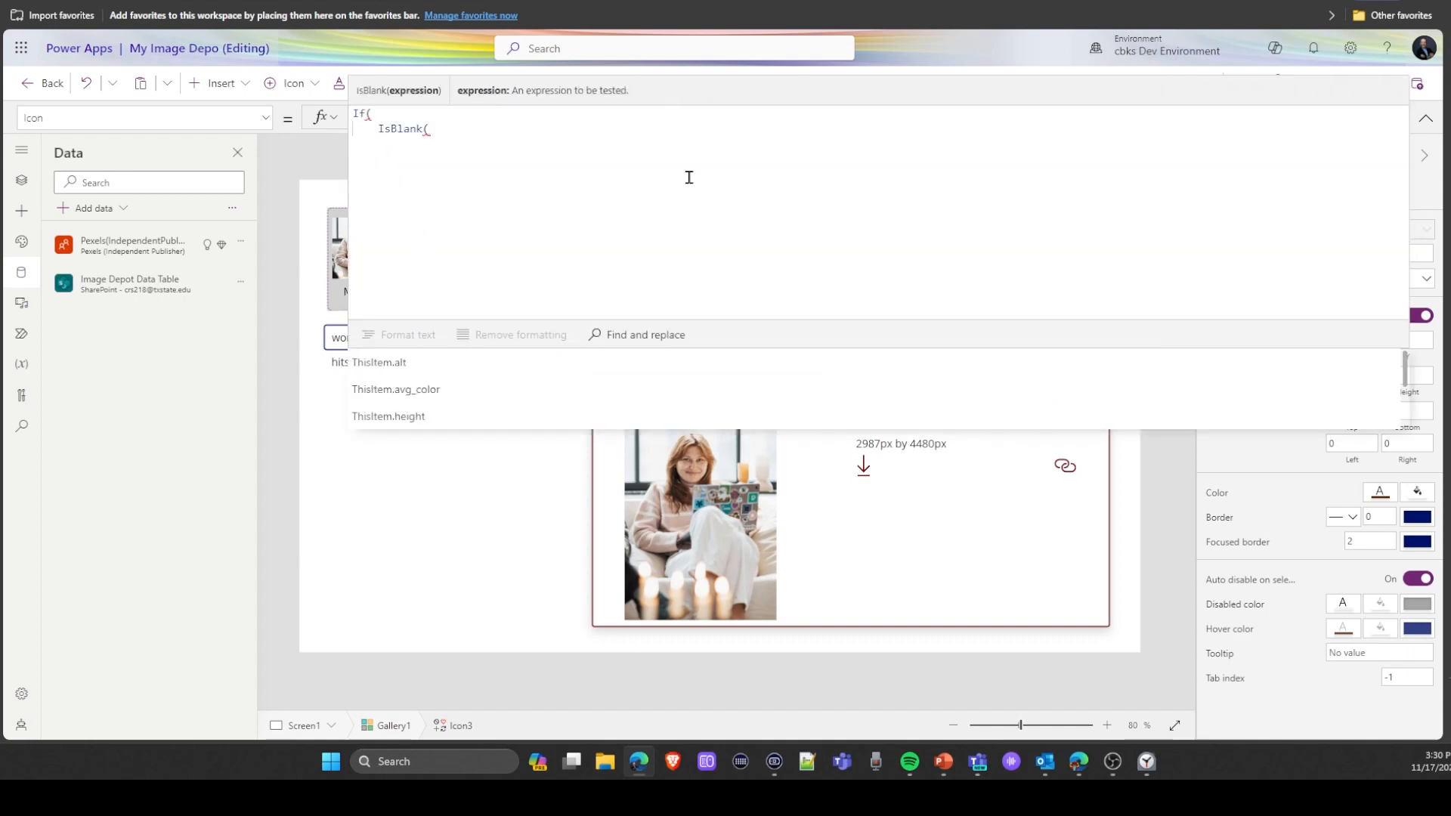
text(LookUp(()
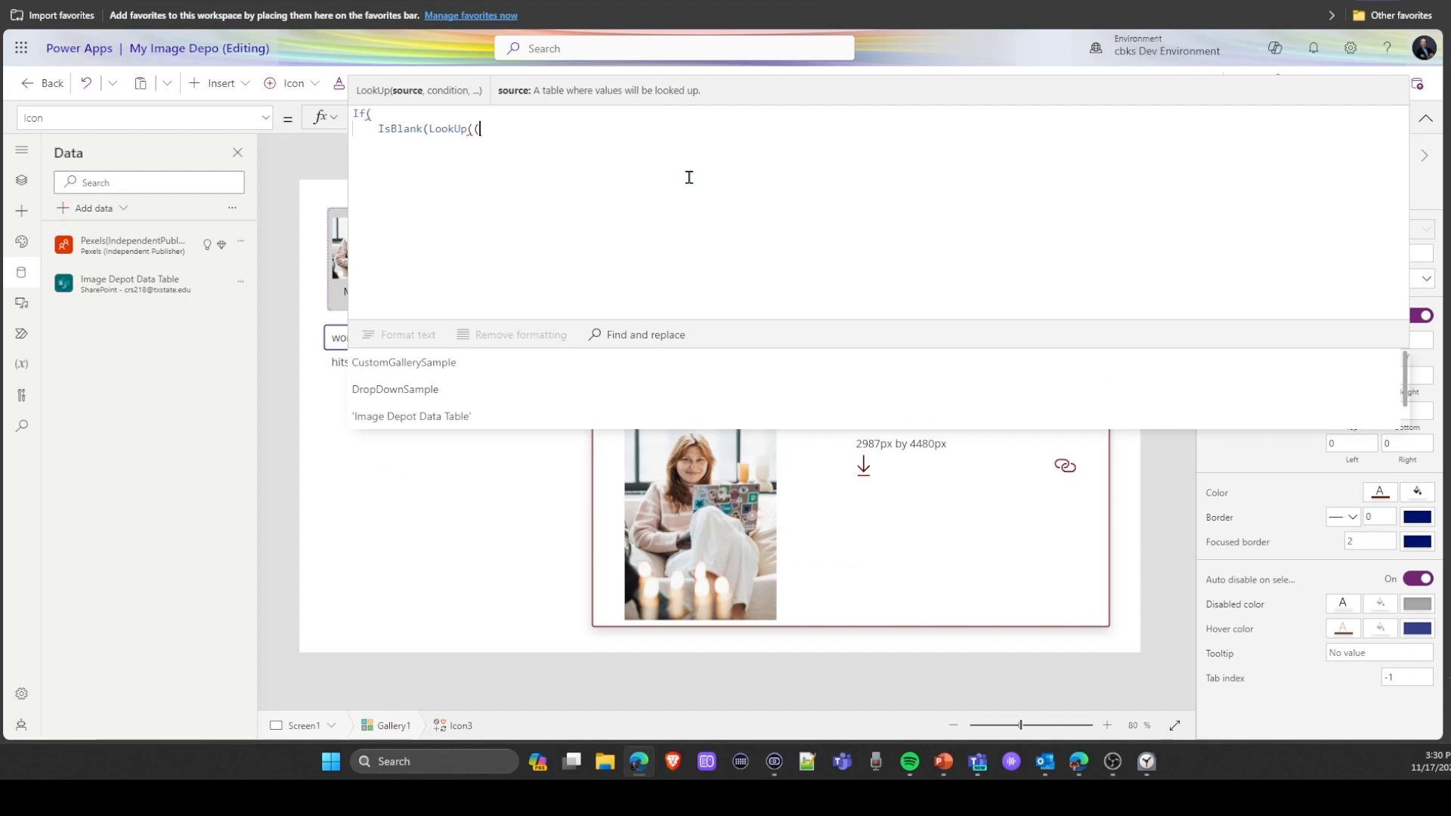
key(Tab)
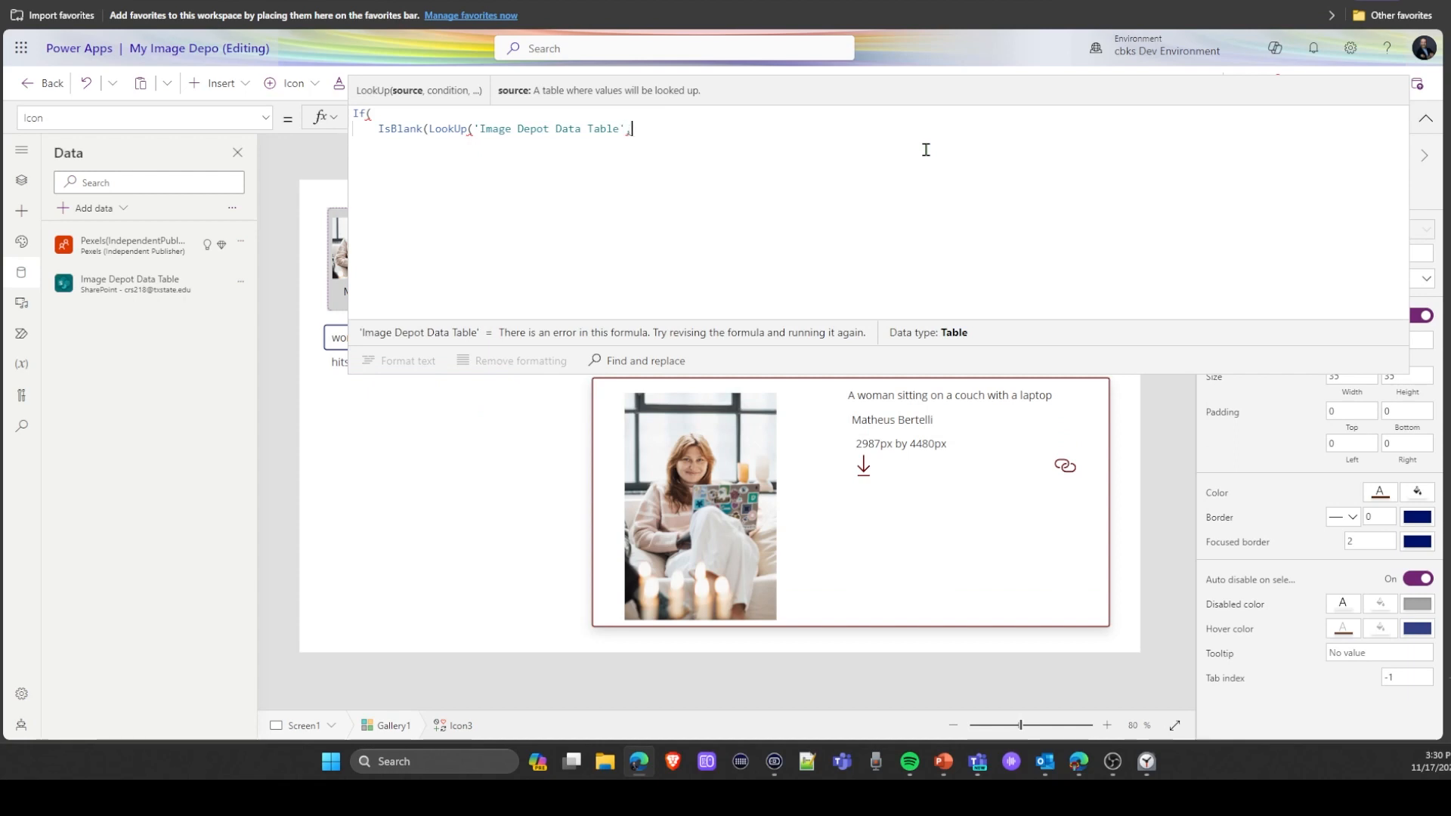
text(,)
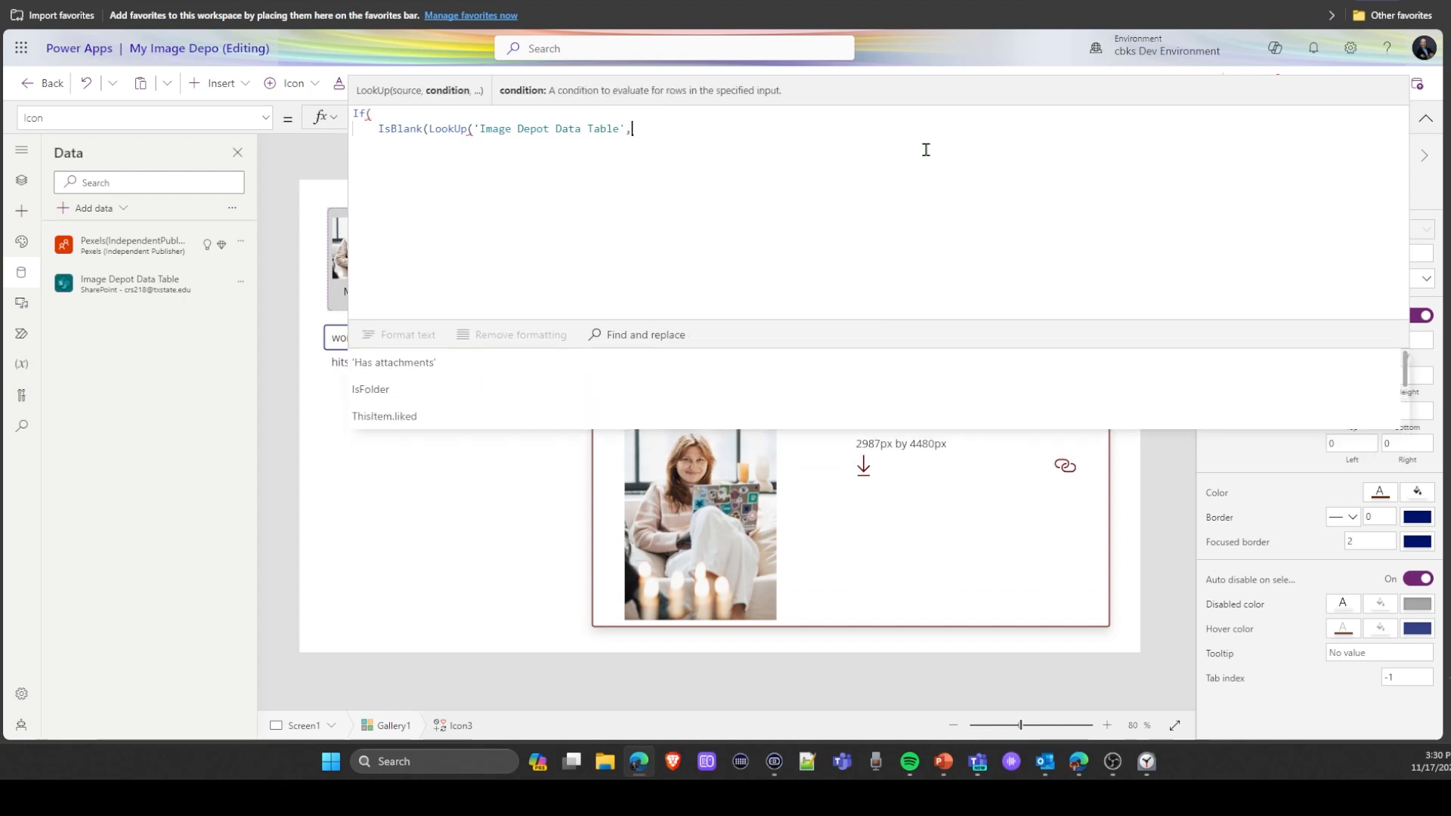
text('PX ID')
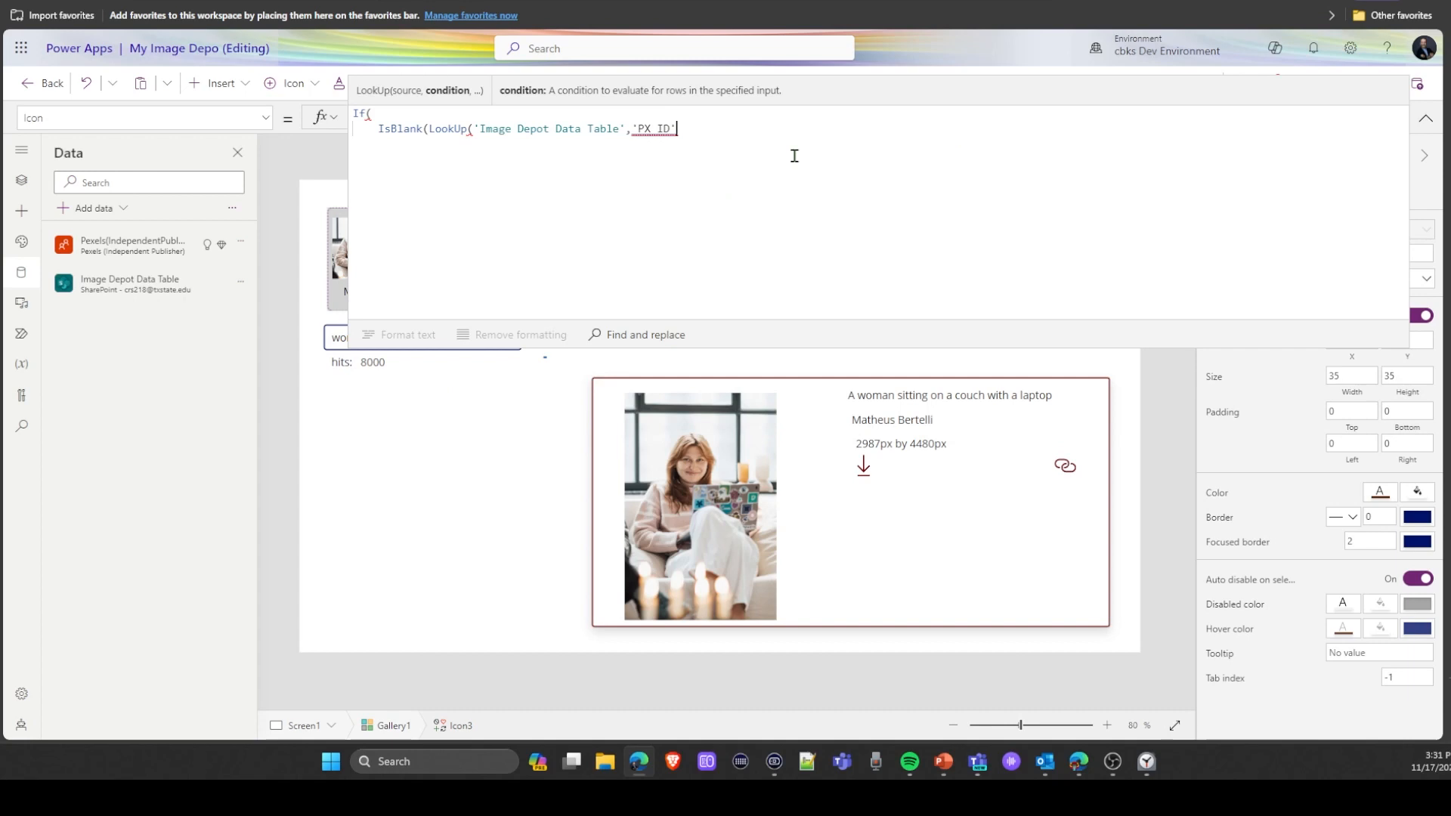
text( =)
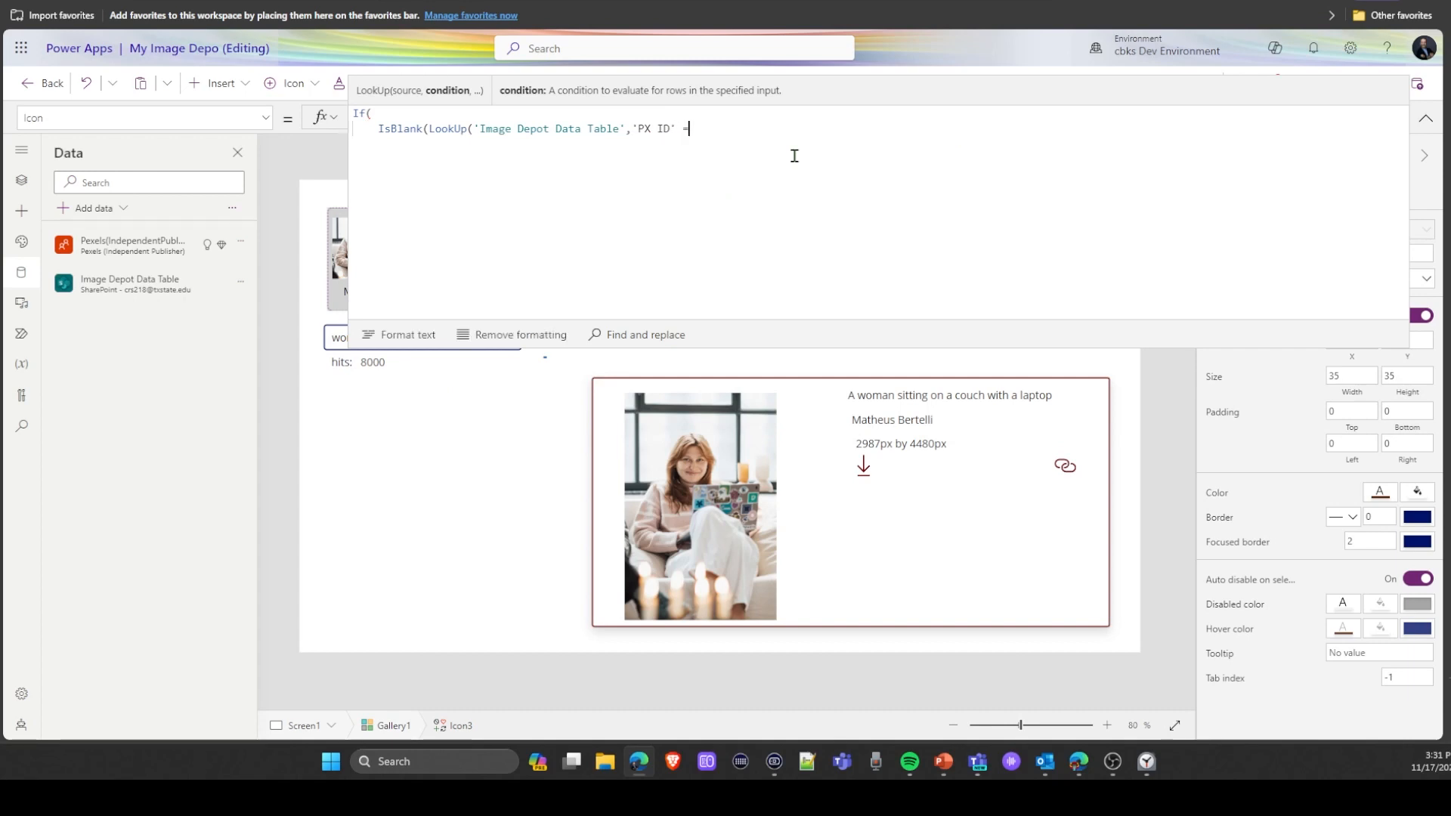
text( ThisItem.id)
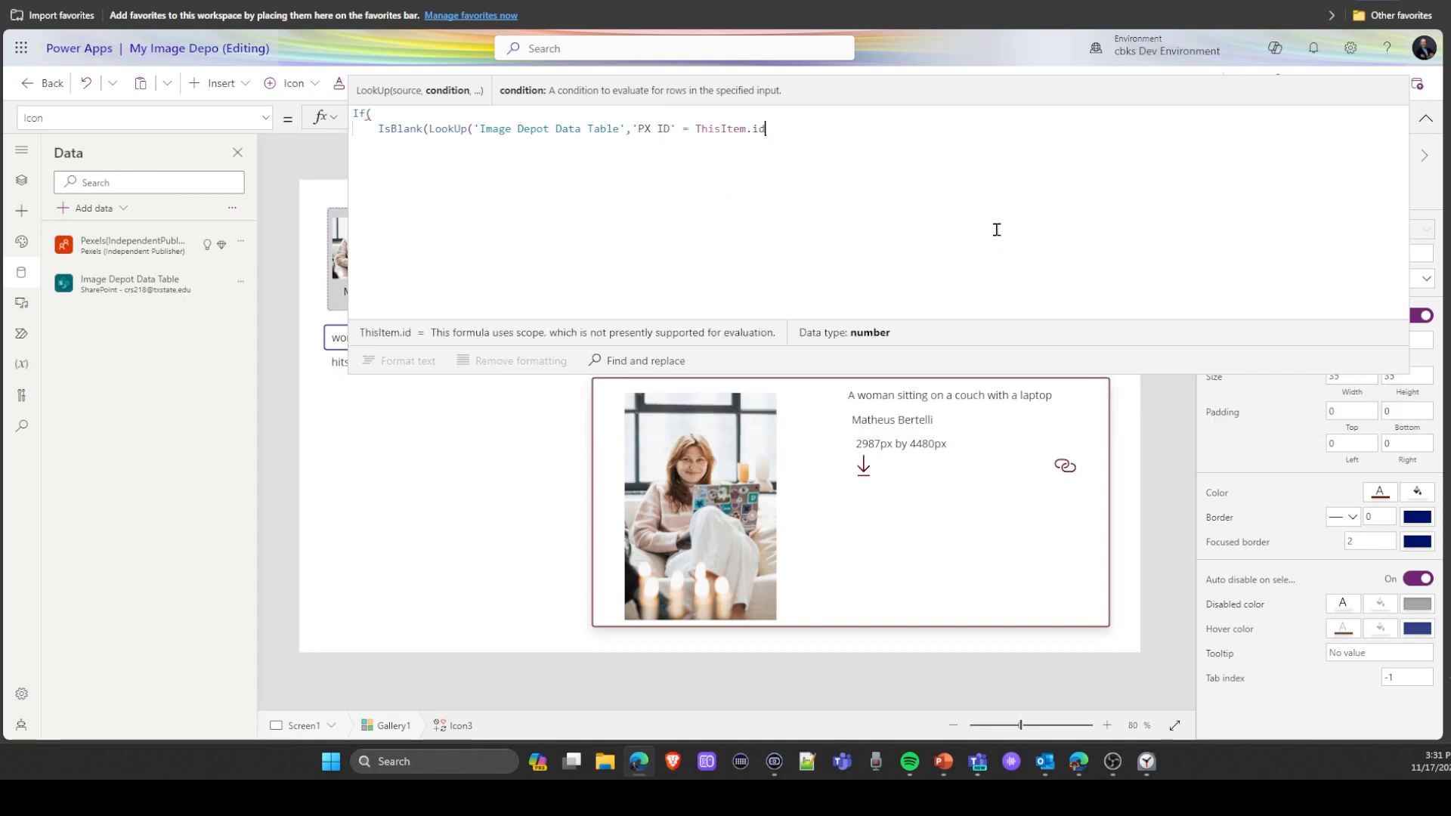
text()),)
key(Return)
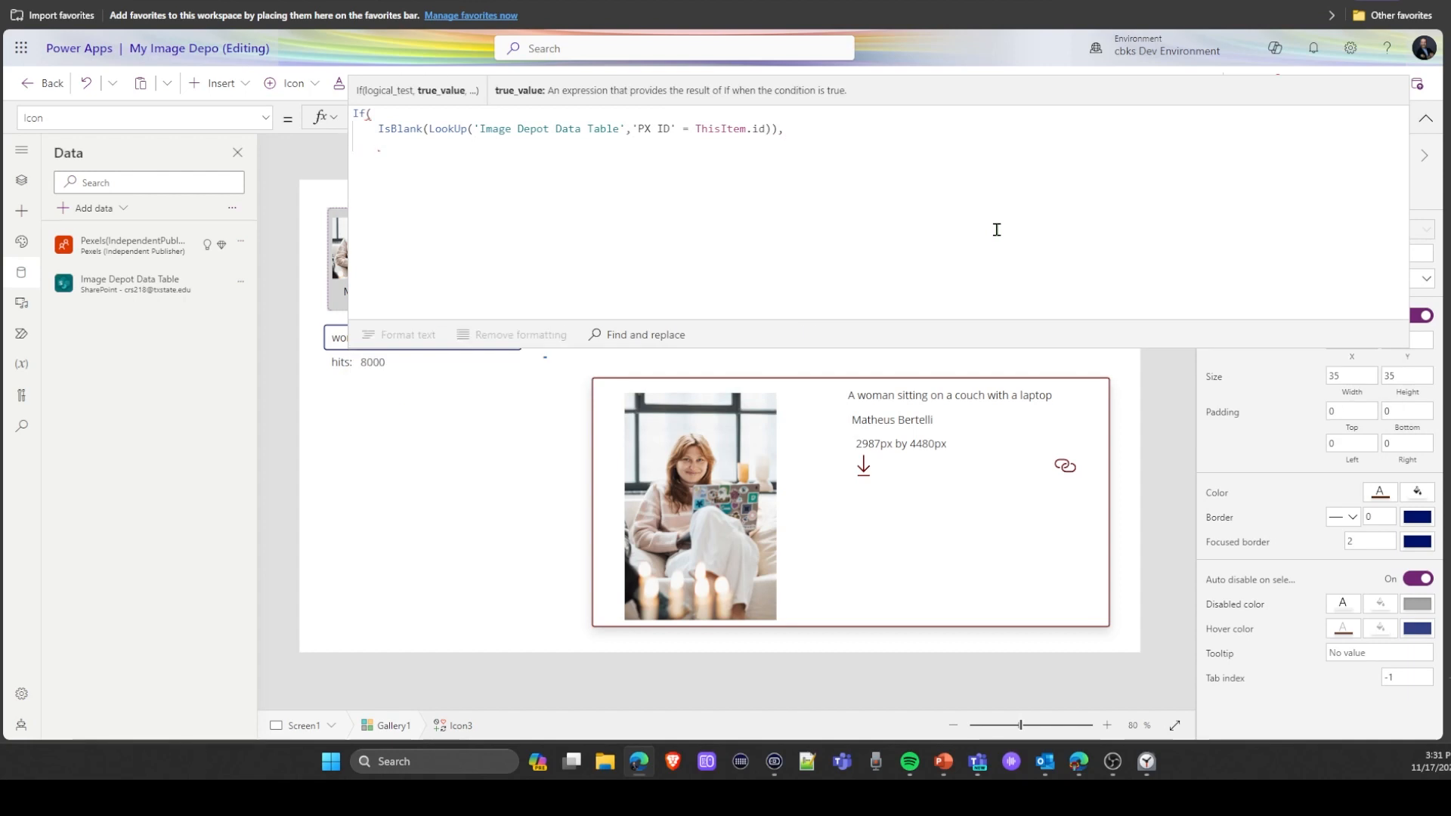
Add Icon.ThumbsDownFilled as the formula's true result and Icon.ThumbsUp as its else result.
text(Ico)
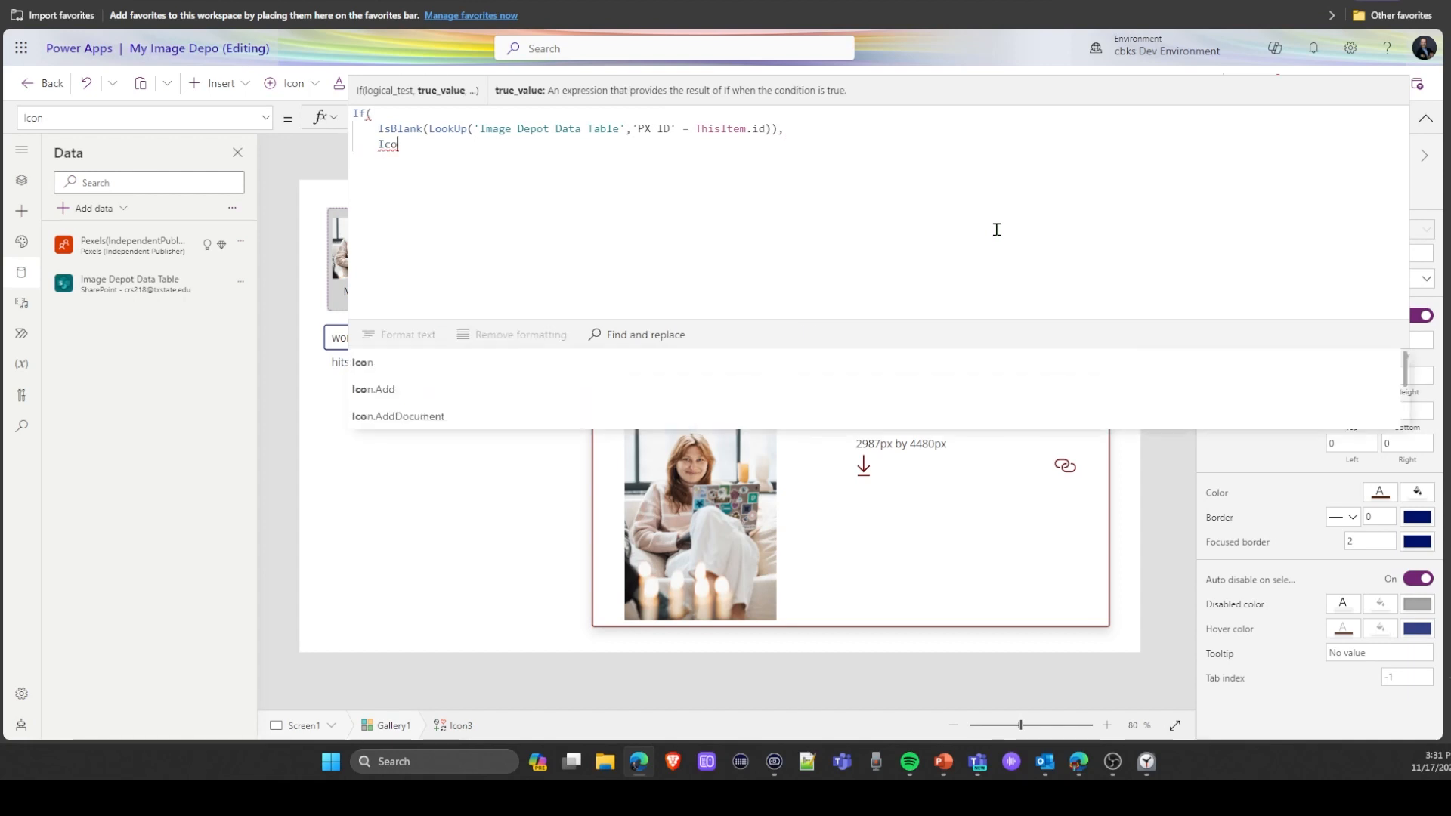
text(m)
key(BackSpace)
text(n.th)
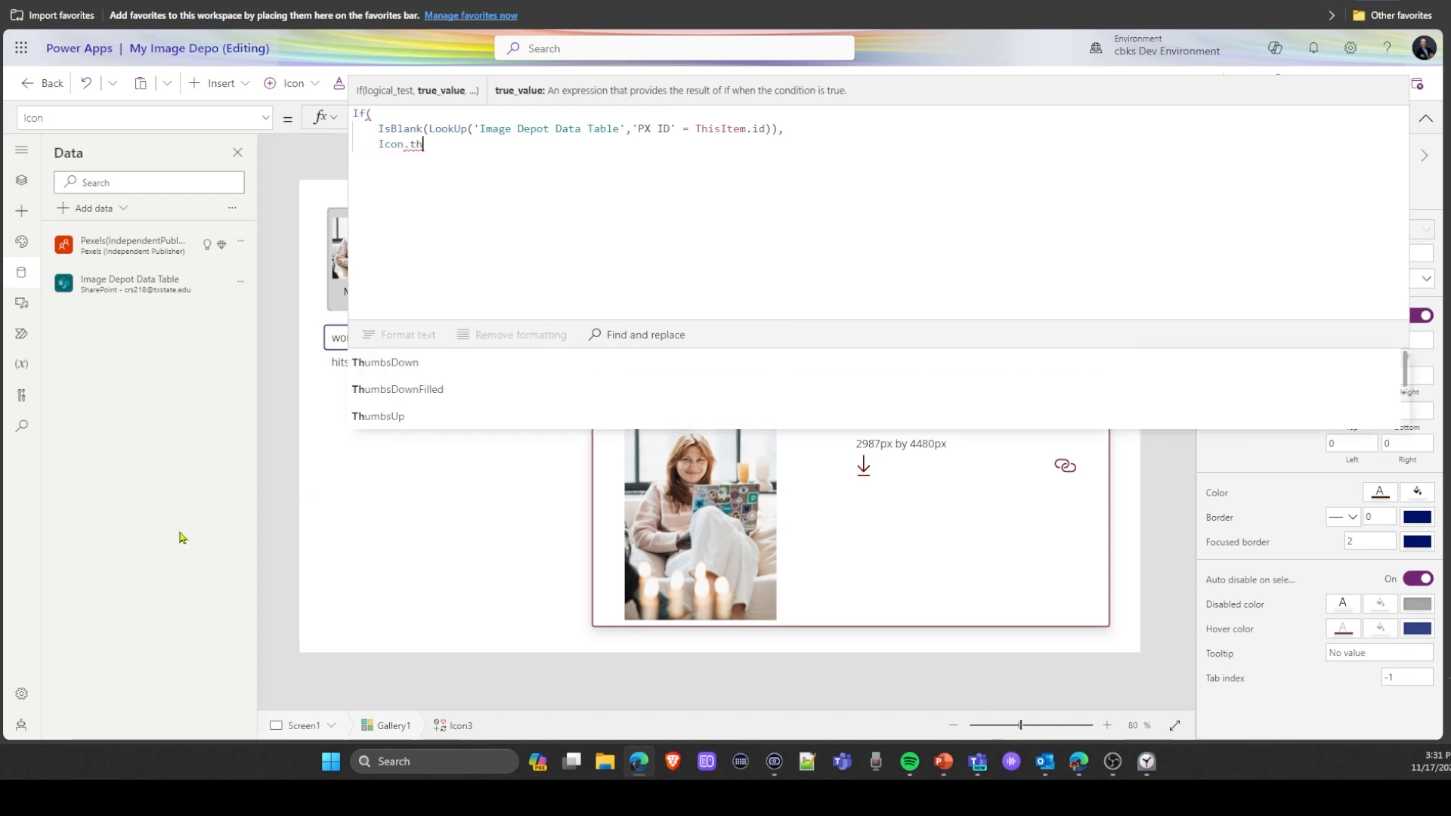
click(402, 389)
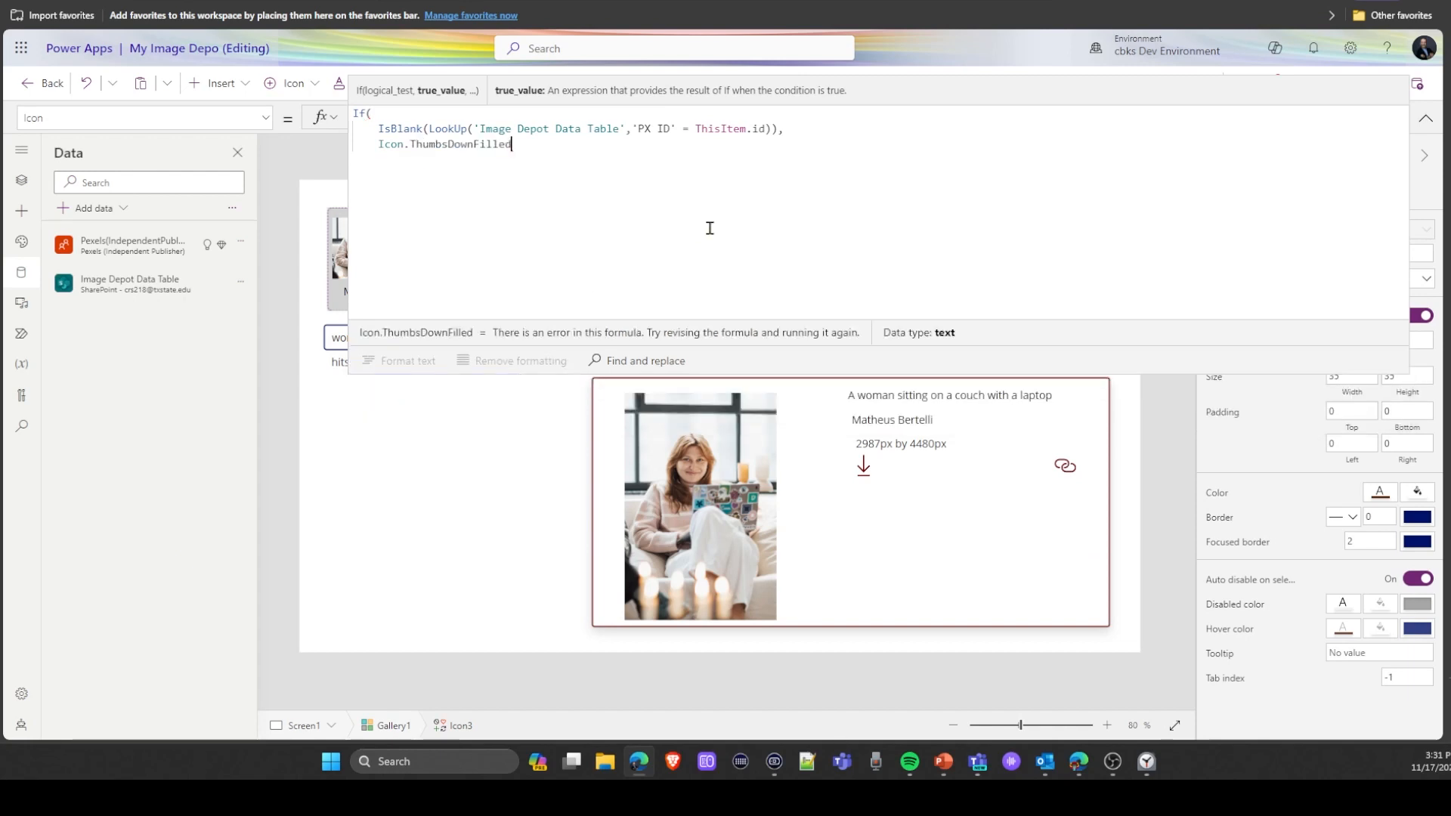
text(,)
key(Return)
text(Icon.ThumbsUp)
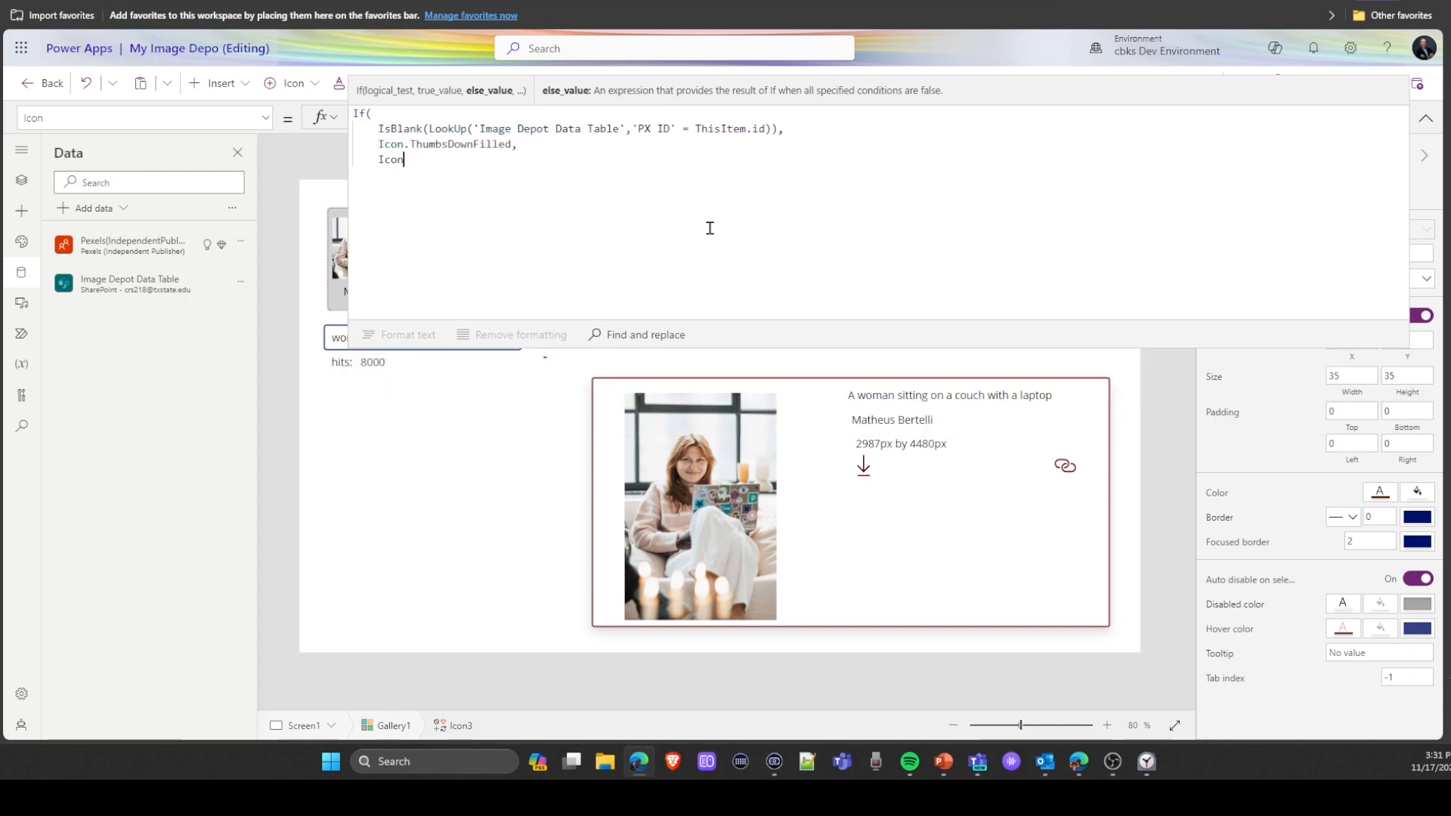
Change the true result to Icon.ThumbsUpFilled and close the If formula with its final parenthesis.
click(474, 144)
key(BackSpace)
key(BackSpace)
key(BackSpace)
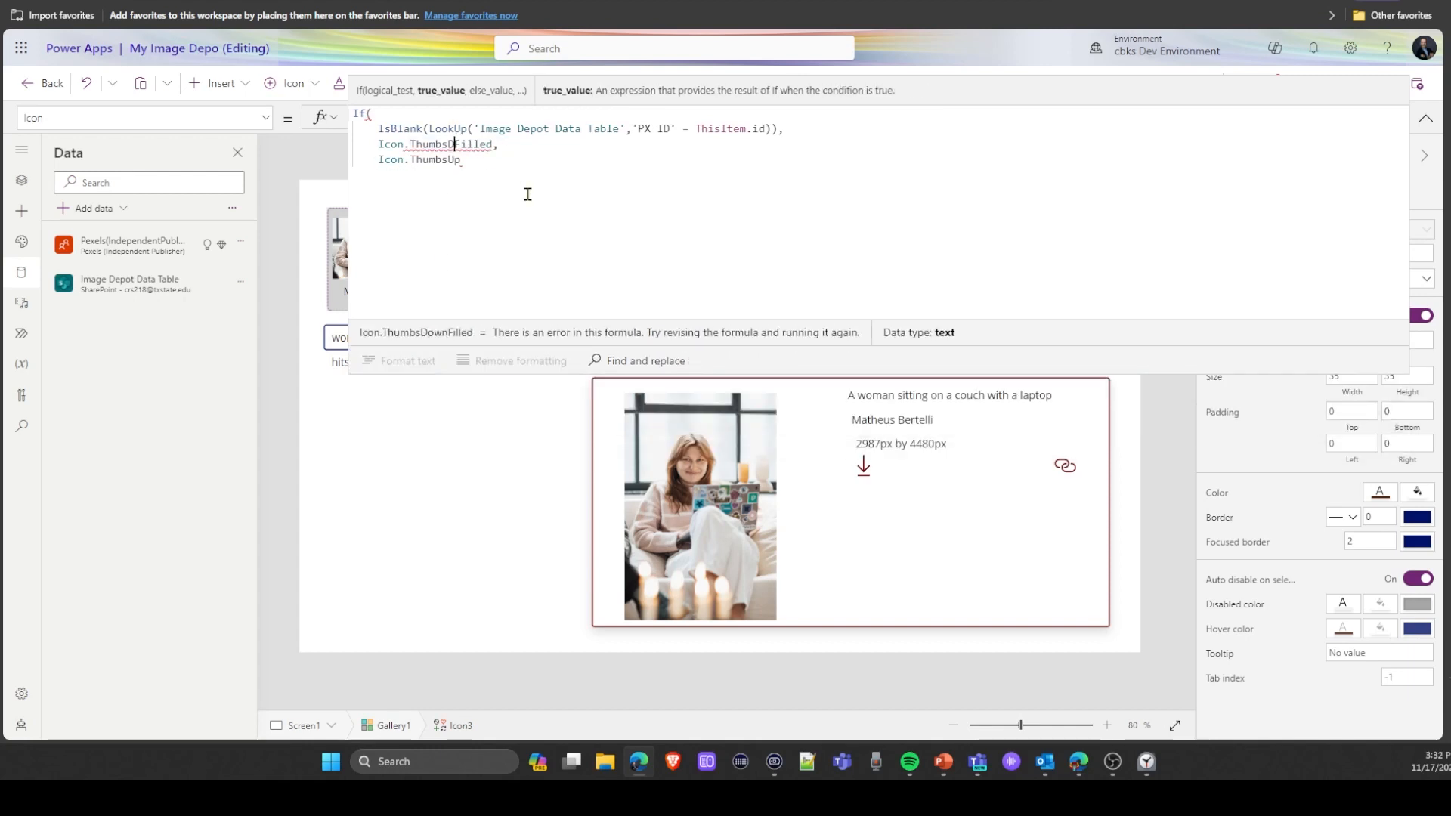
key(BackSpace)
text(Up)
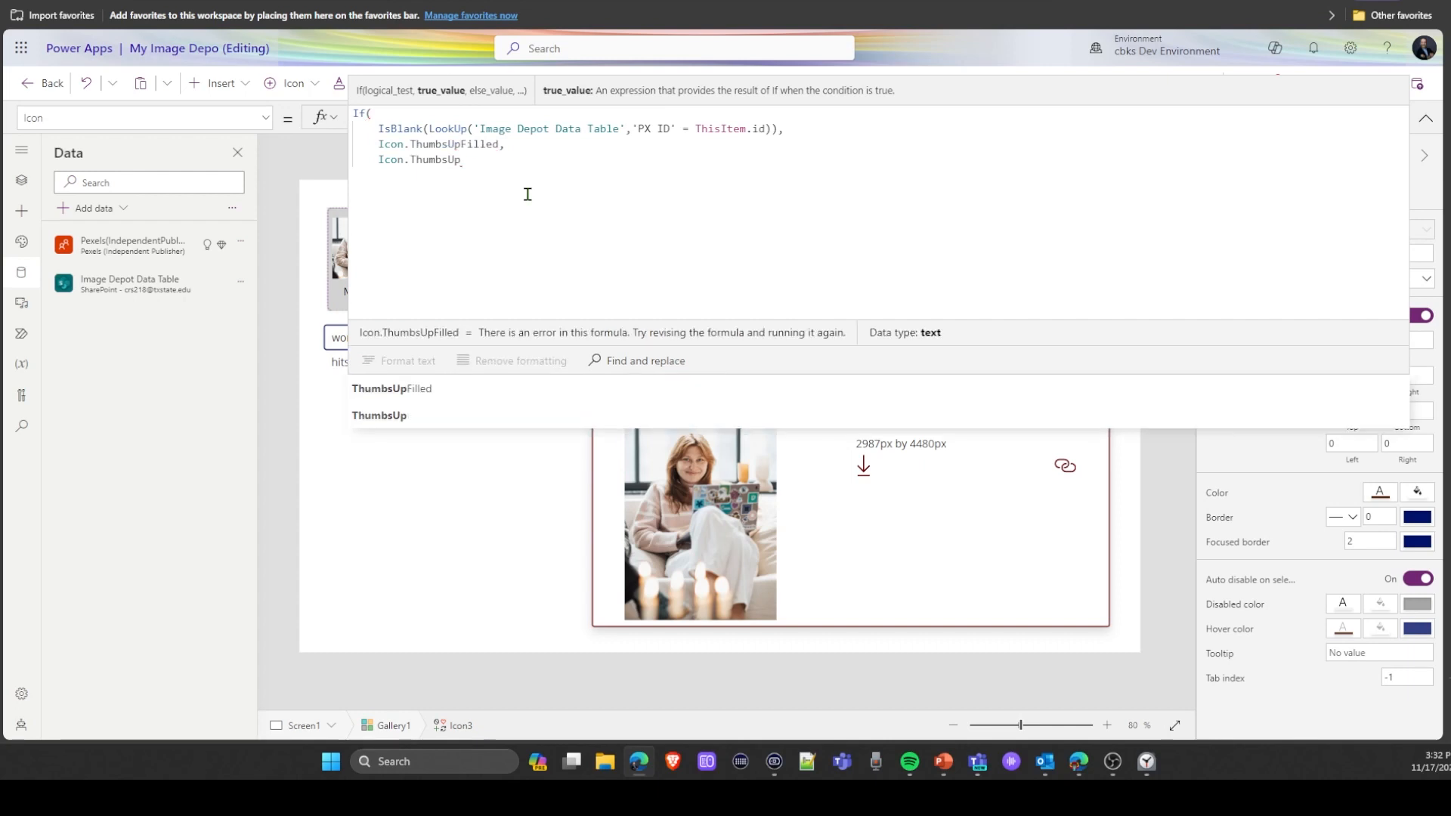
click(511, 159)
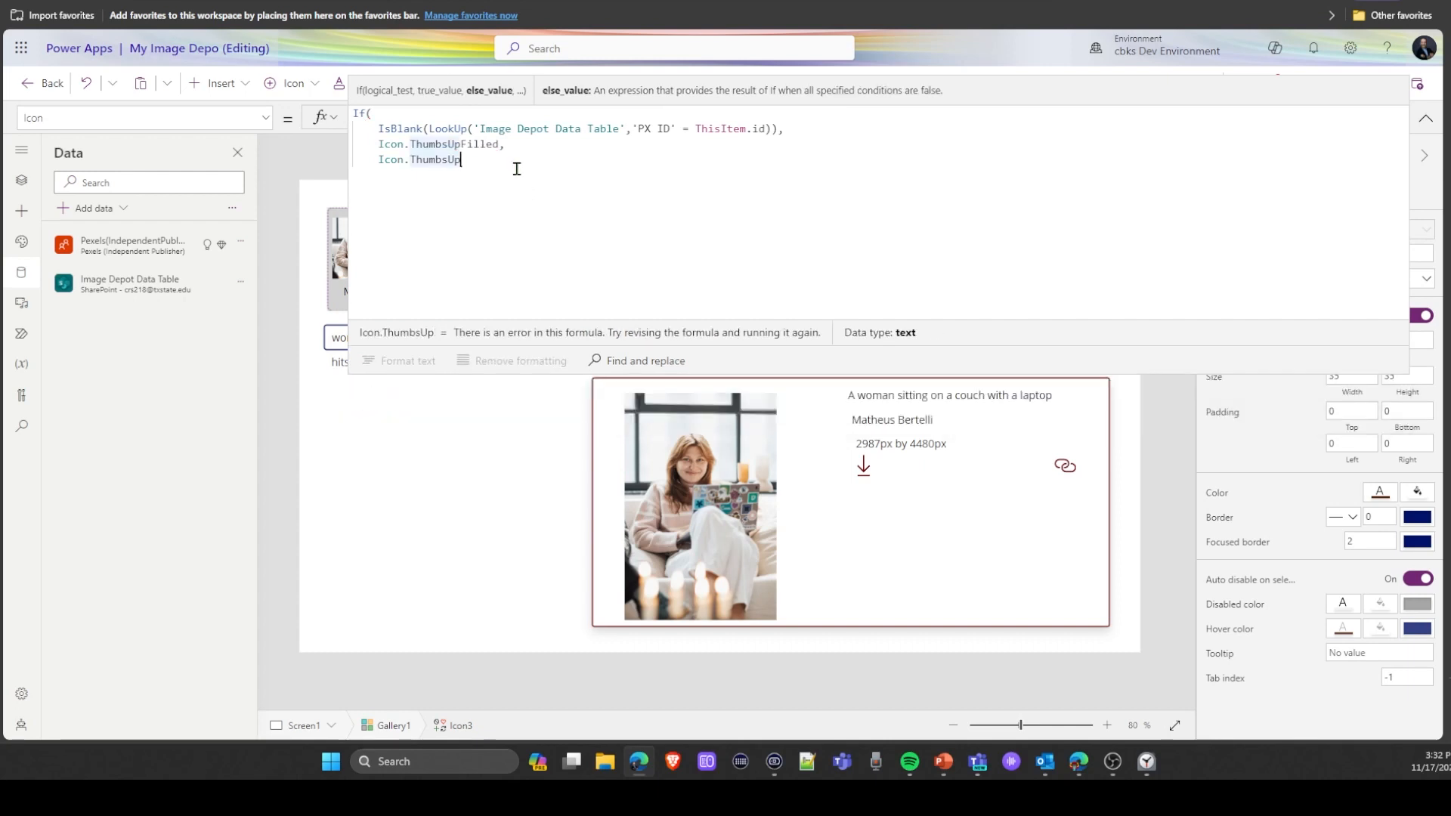
key(Return)
text())
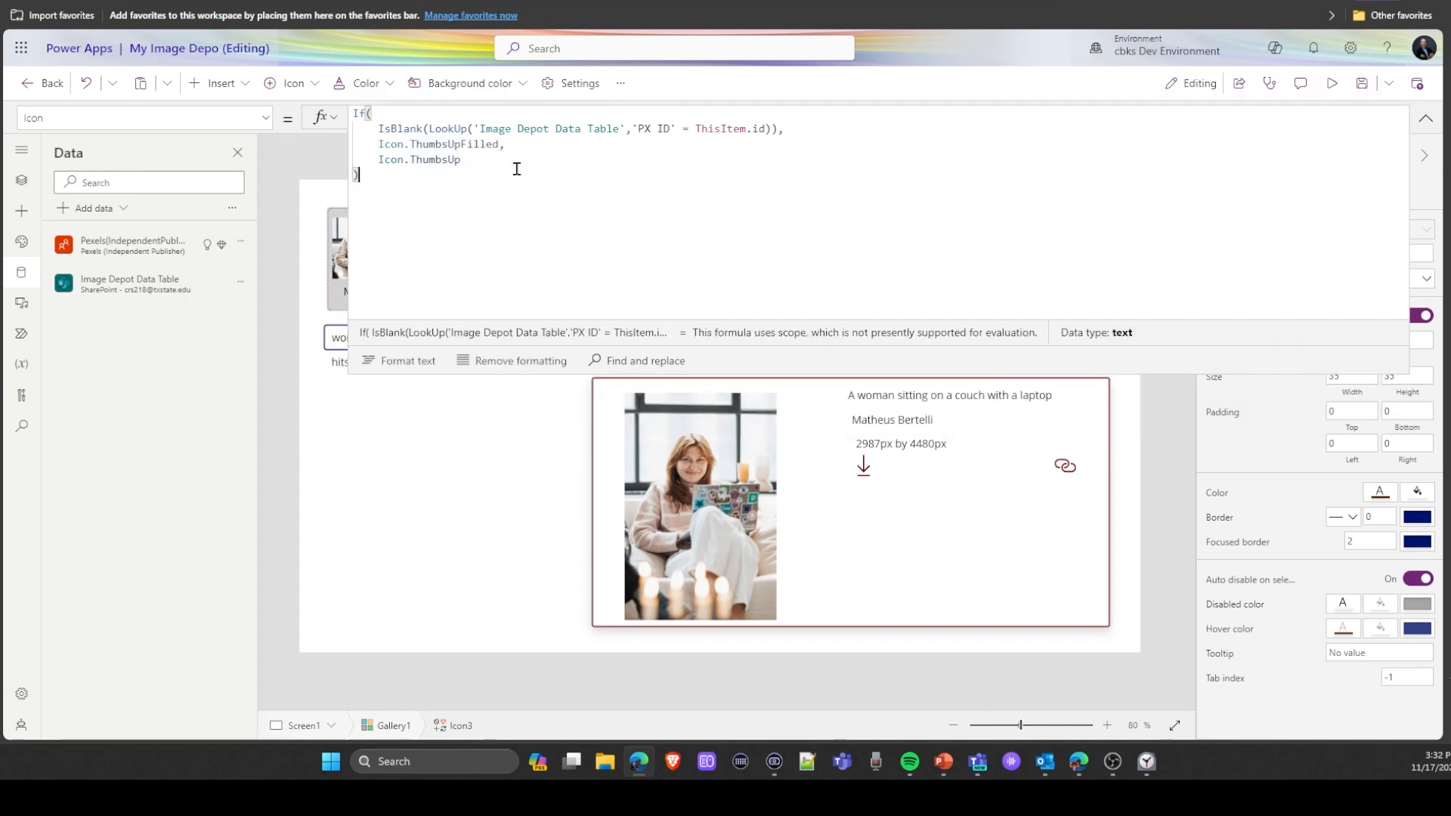
click(1426, 119)
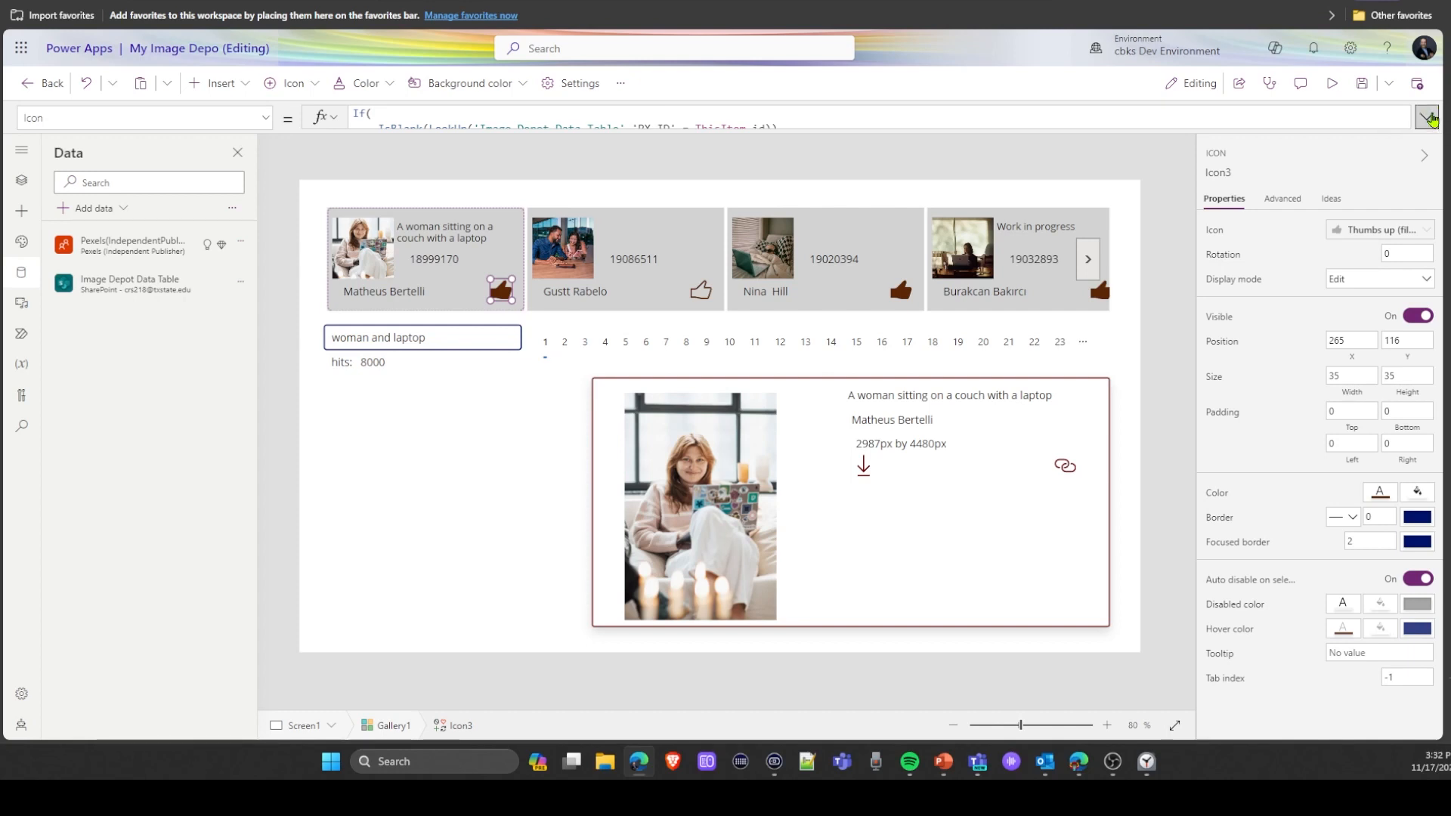
Swap the Icon formula's results so blank lookups give Icon.ThumbsUp and saved photos give Icon.ThumbsUpFilled, and check the gallery in preview.
click(1429, 120)
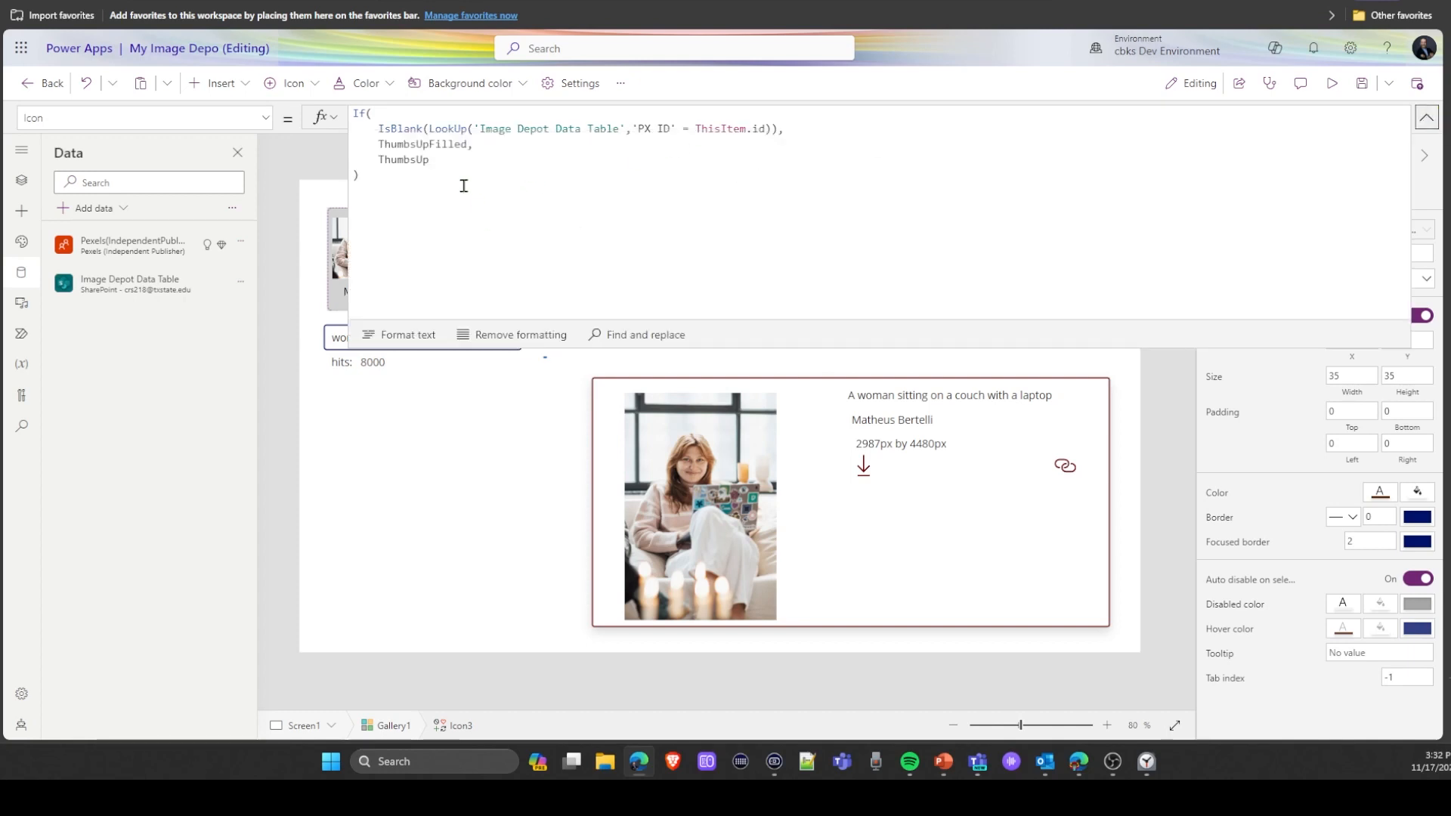
drag(463, 145, 502, 145)
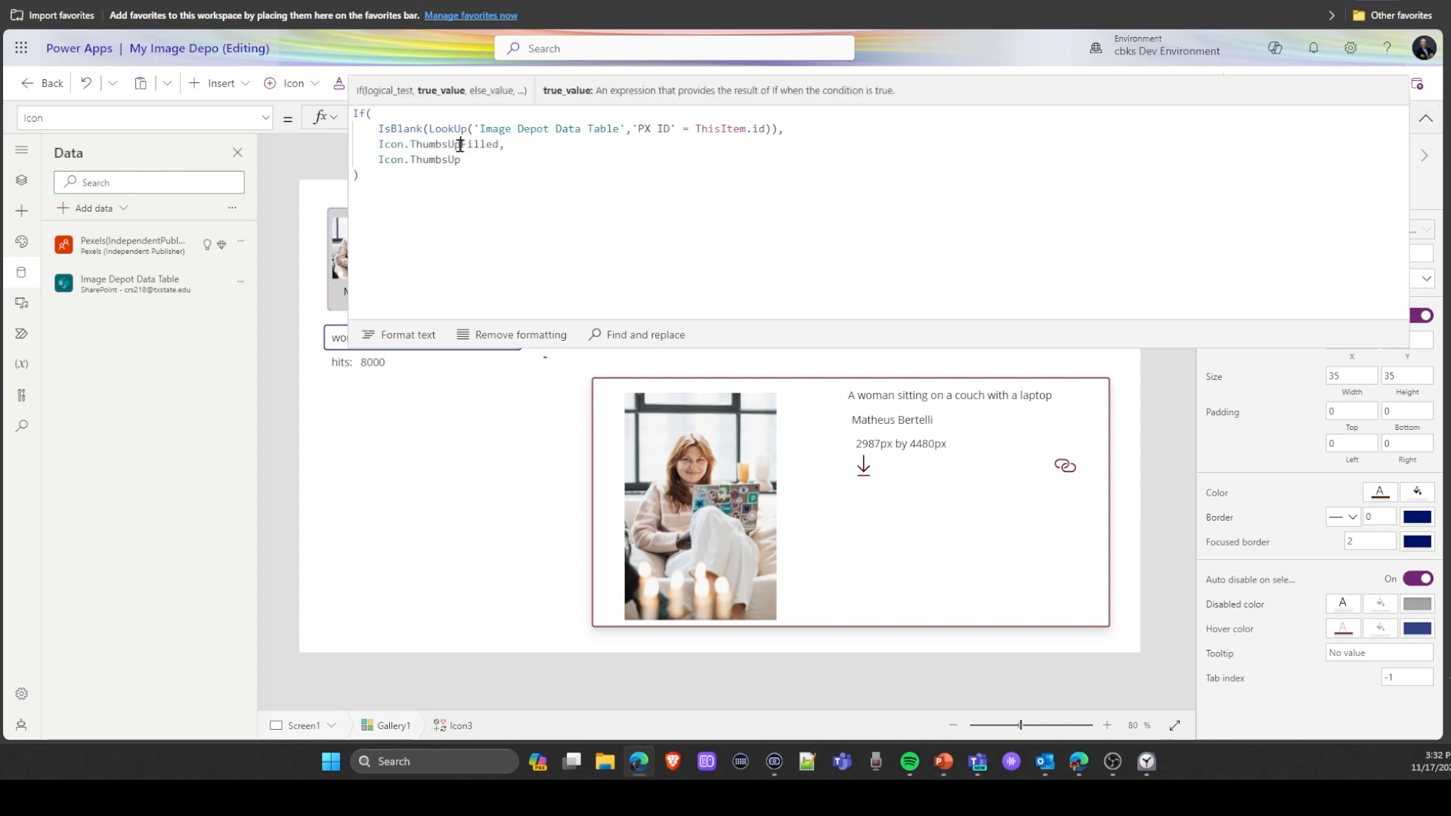
key(ctrl+x)
key(Down)
key(End)
key(ctrl+v)
click(1425, 118)
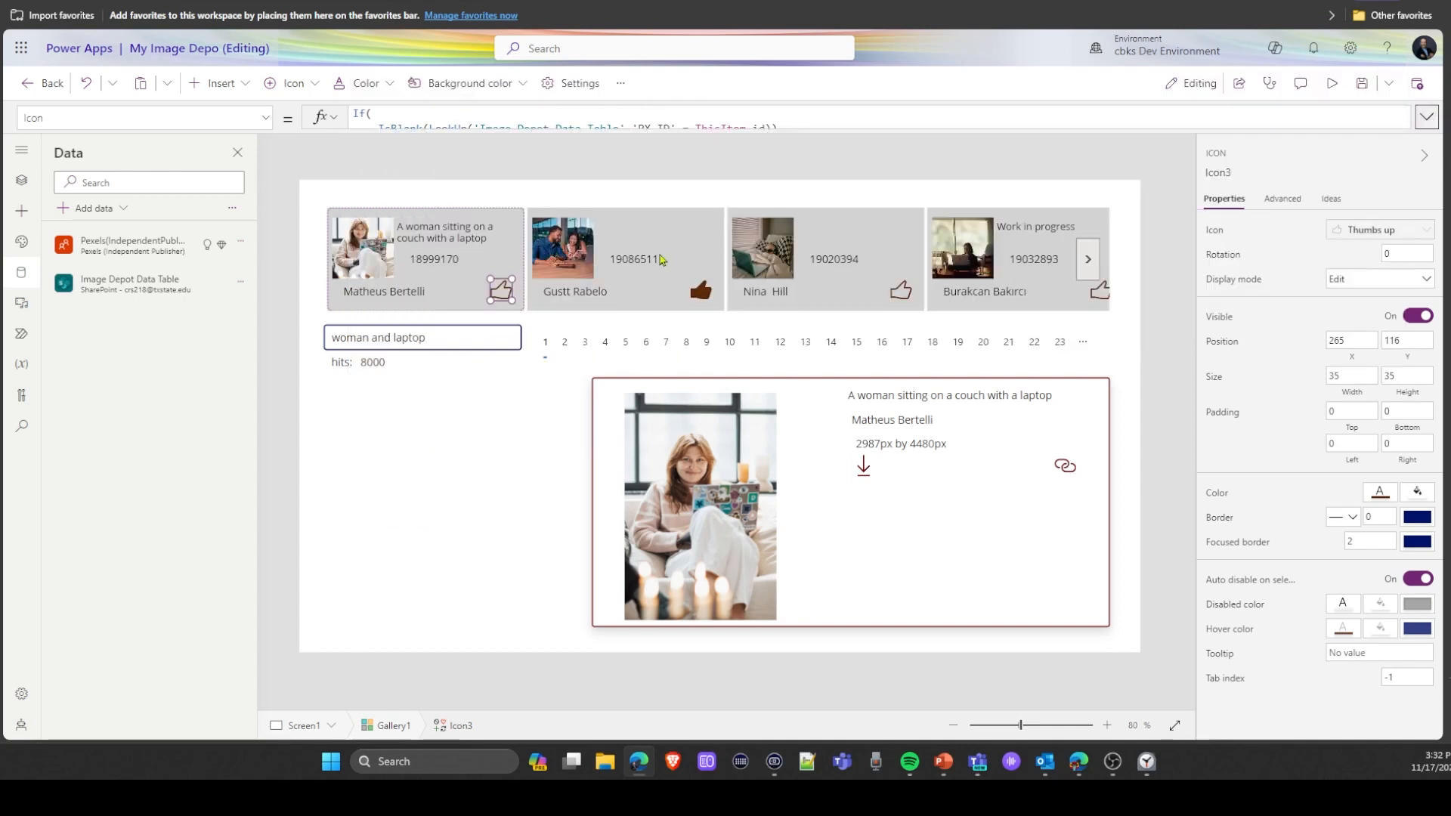
click(1332, 83)
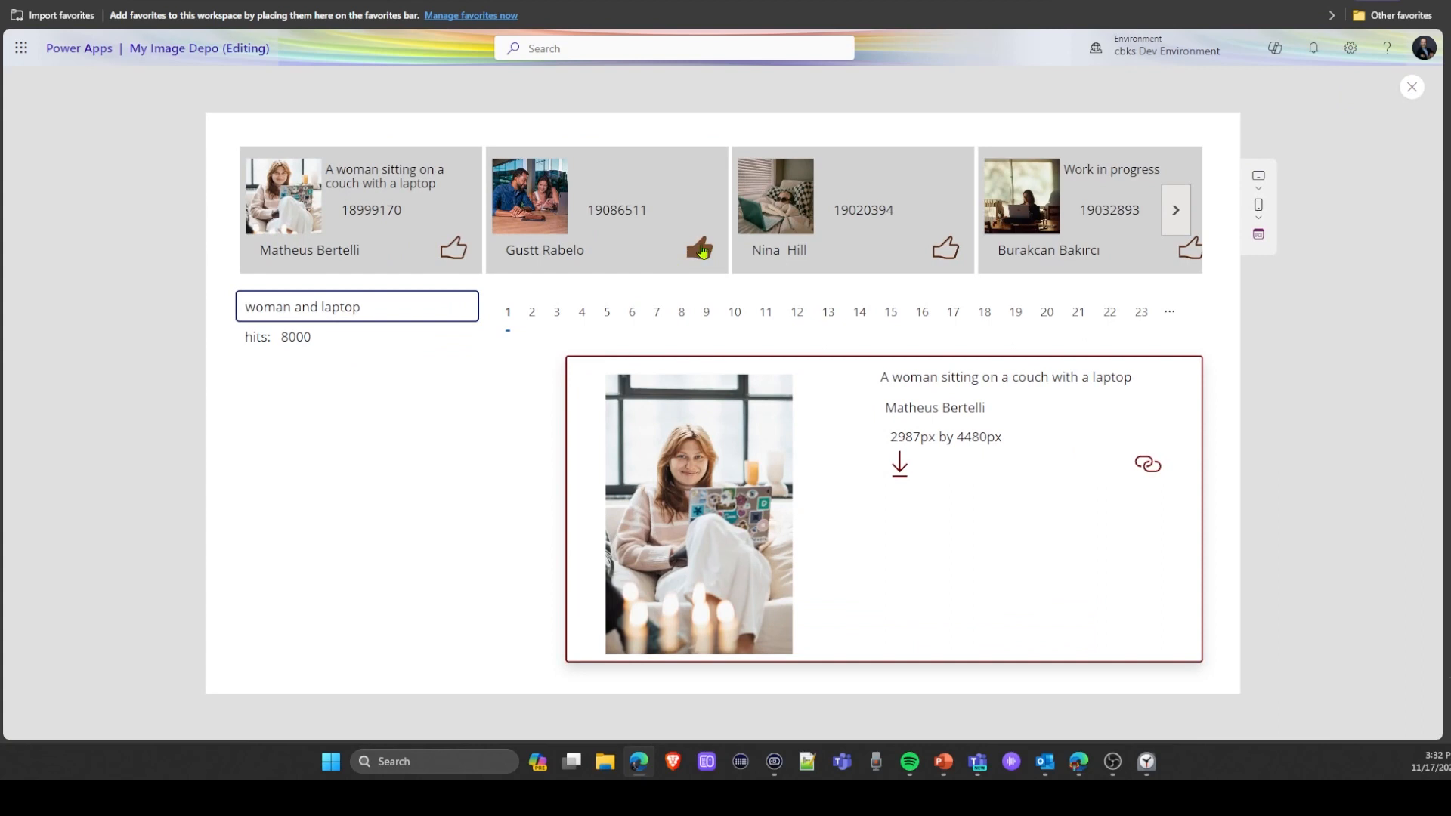
click(1410, 90)
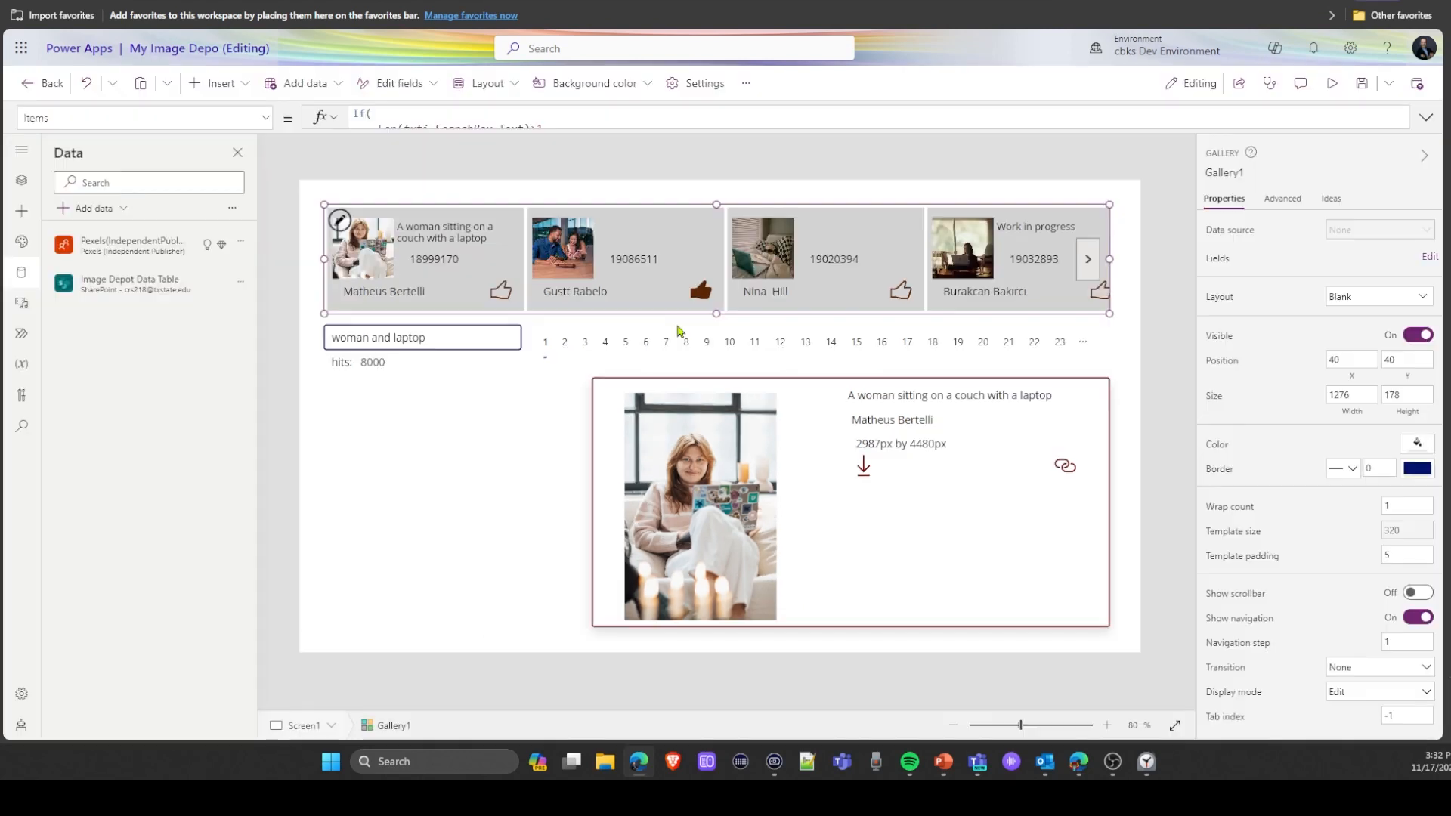
Set the thumbs-up icon's DisplayMode to If(IsBlank(LookUp('Image Depot Data Table','PX ID' = ThisItem.id)), DisplayMode.Edit, DisplayMode.Disabled).
click(498, 293)
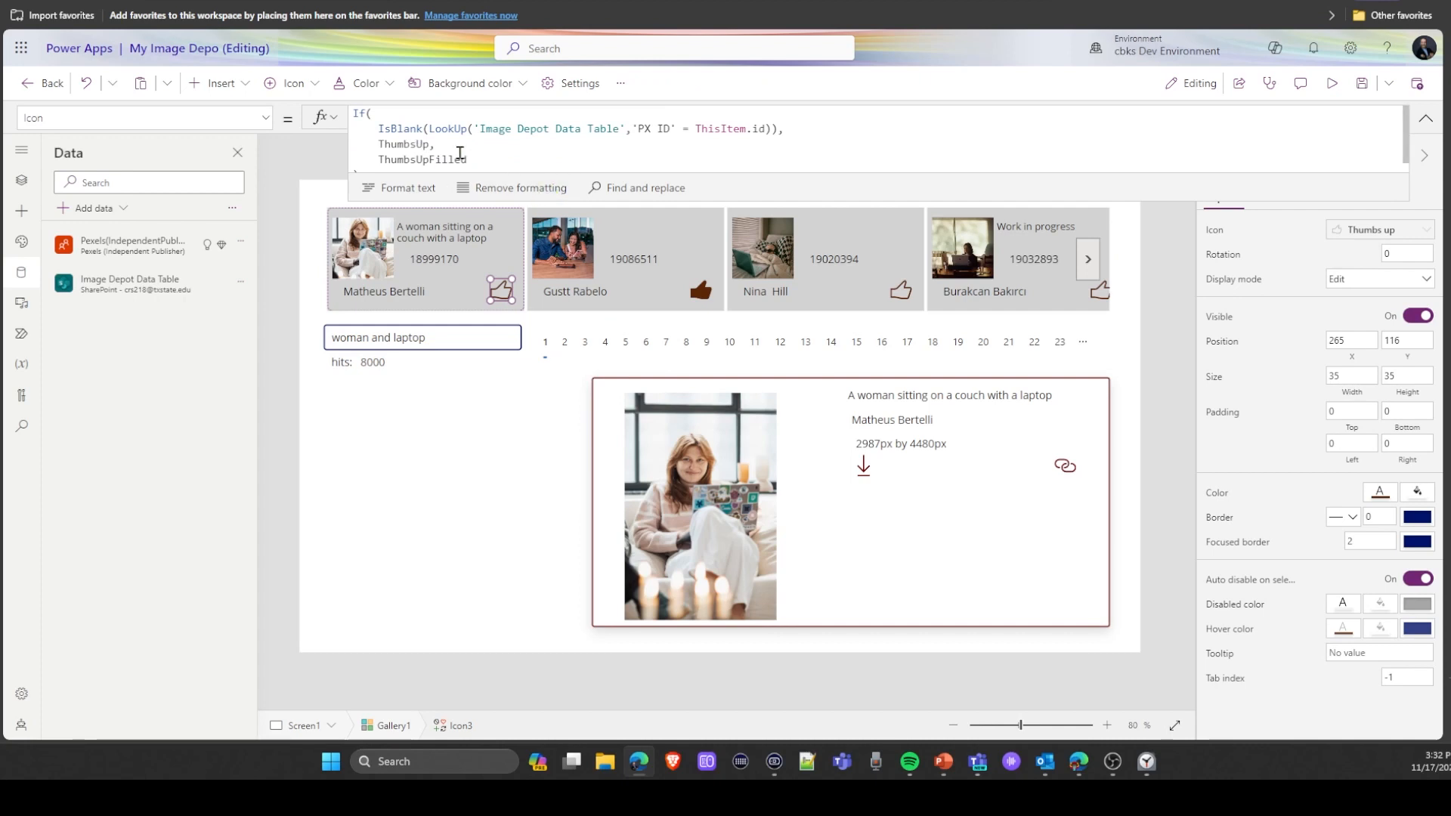
click(266, 119)
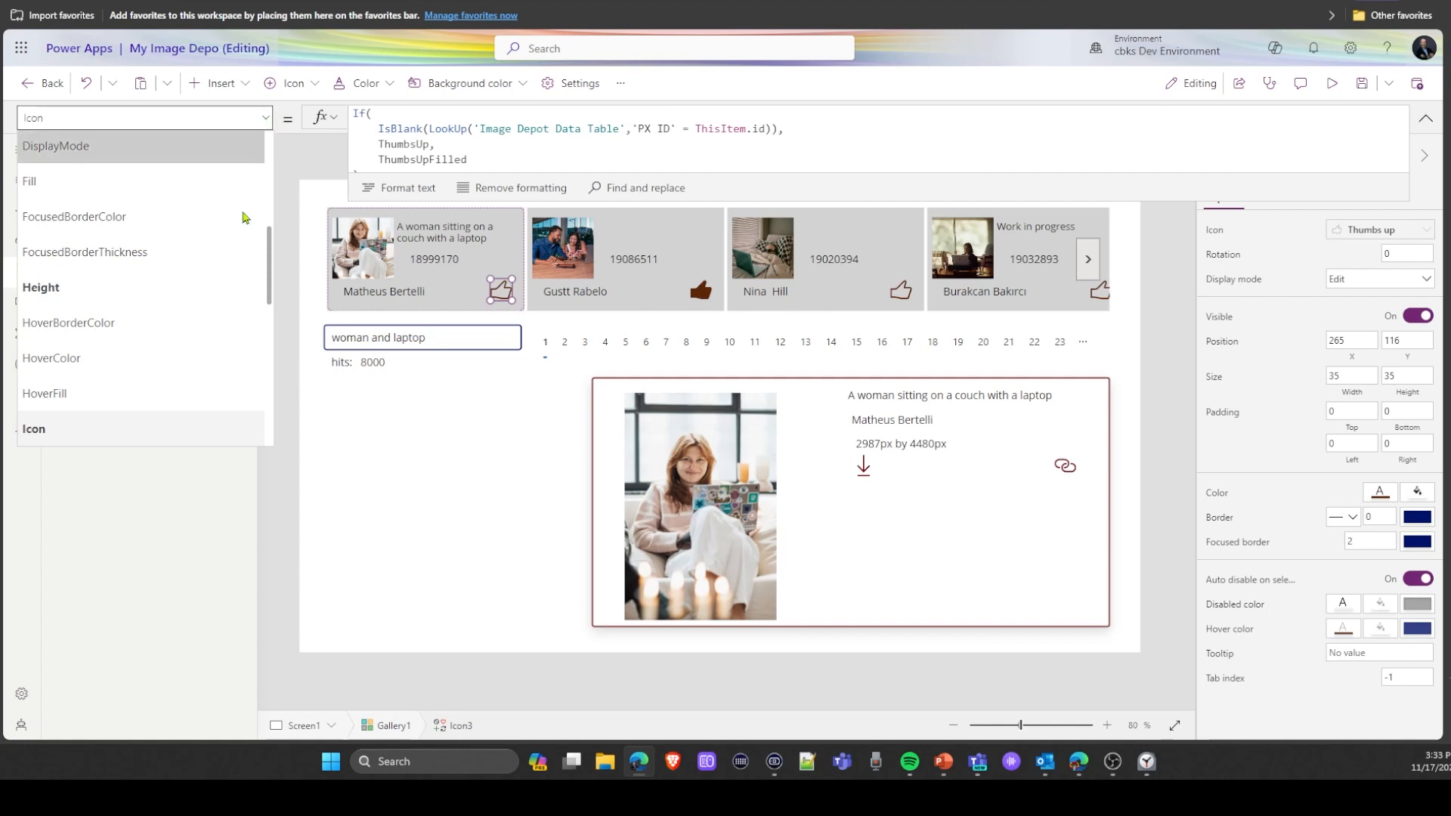
click(55, 145)
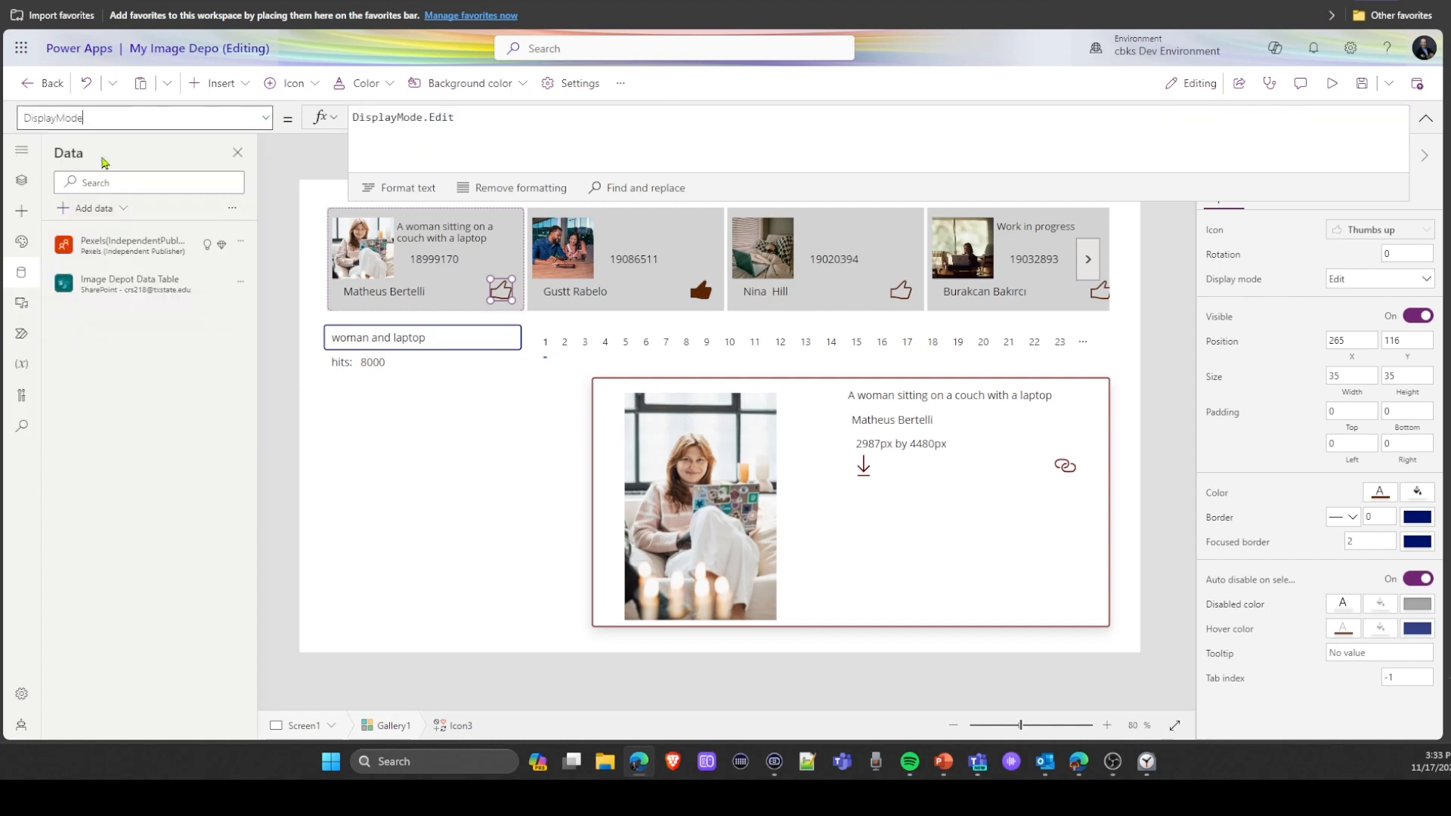
click(899, 143)
text(Displ)
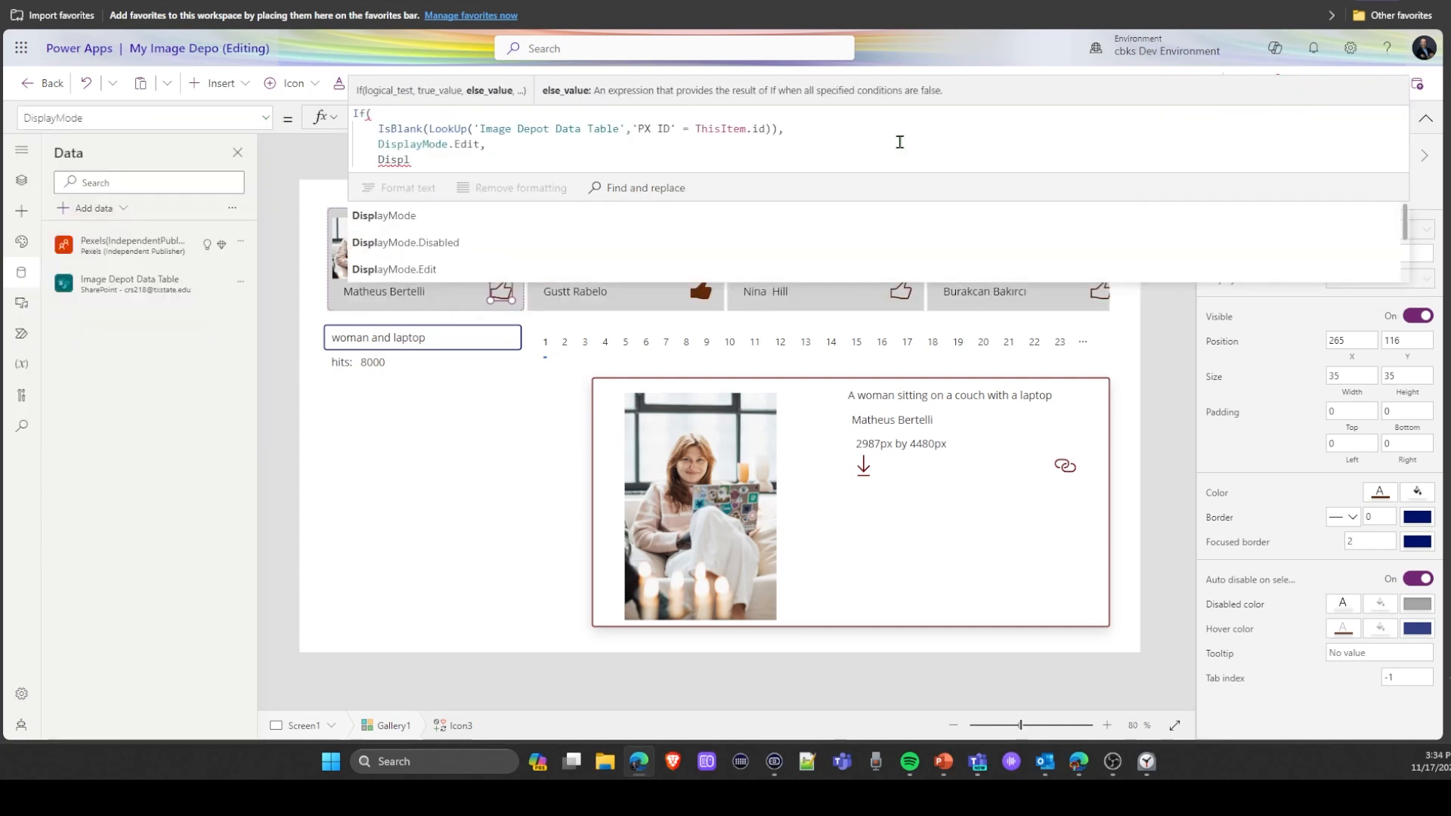
key(Down)
key(Down)
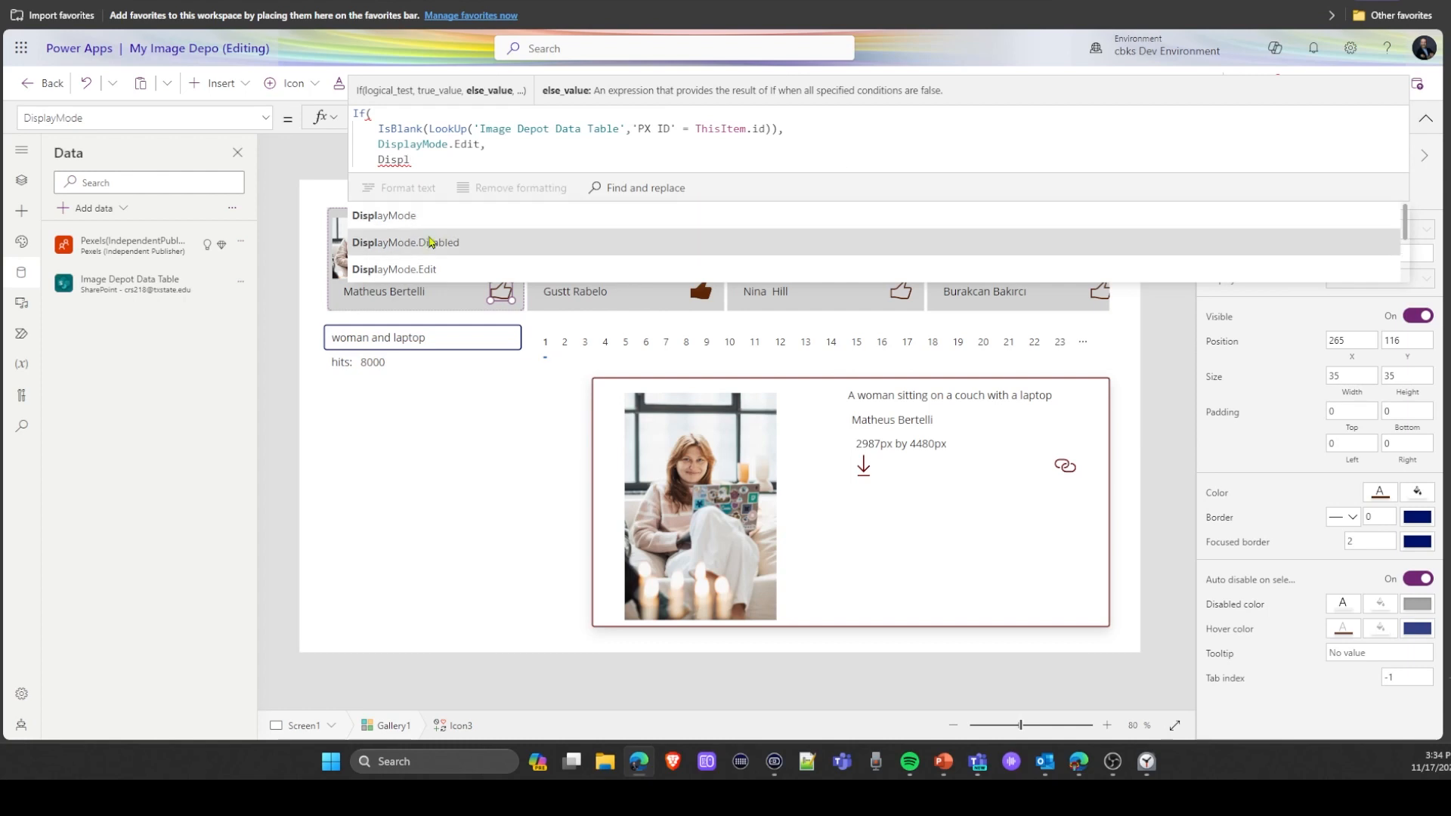
key(Tab)
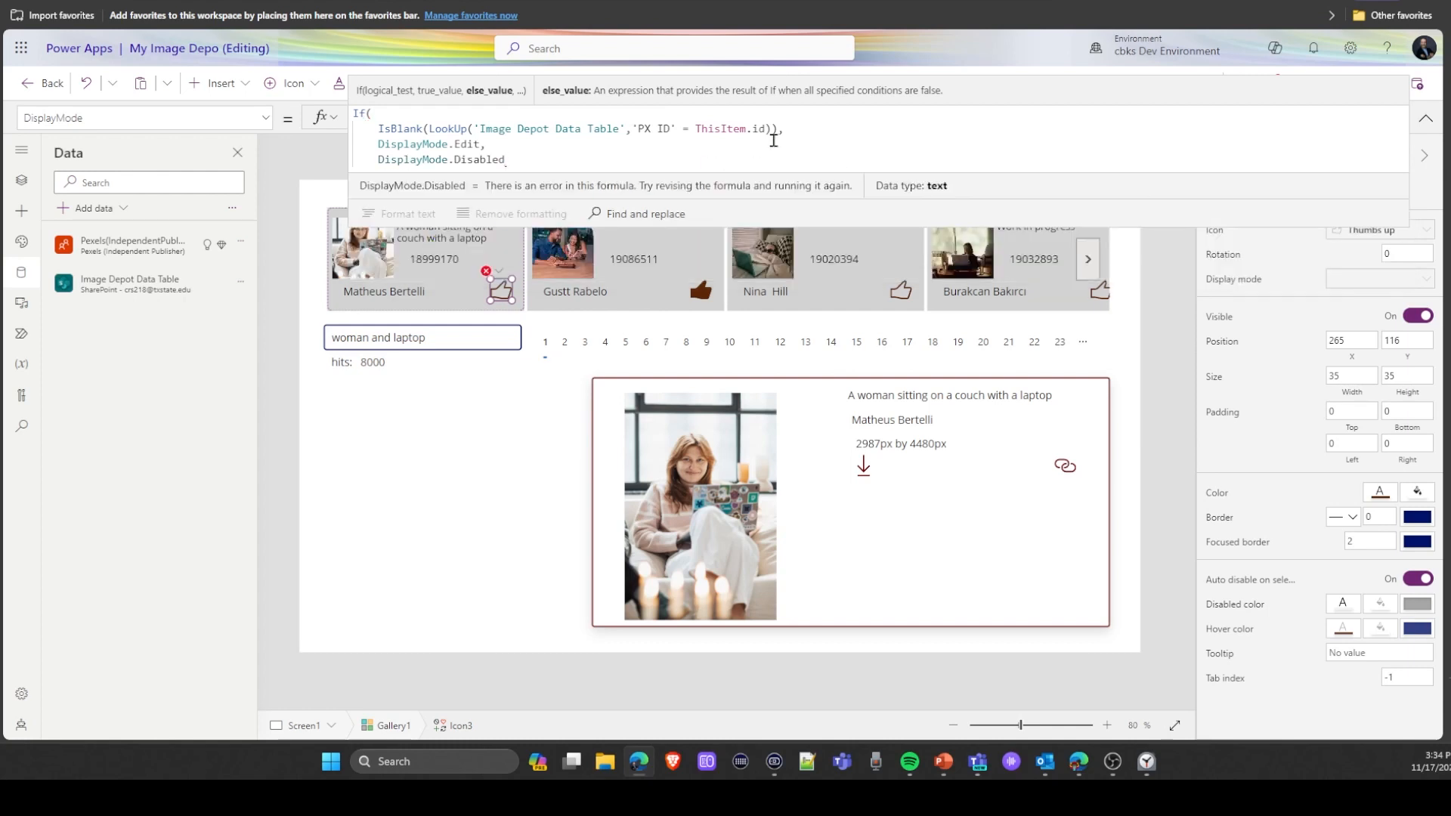
text())
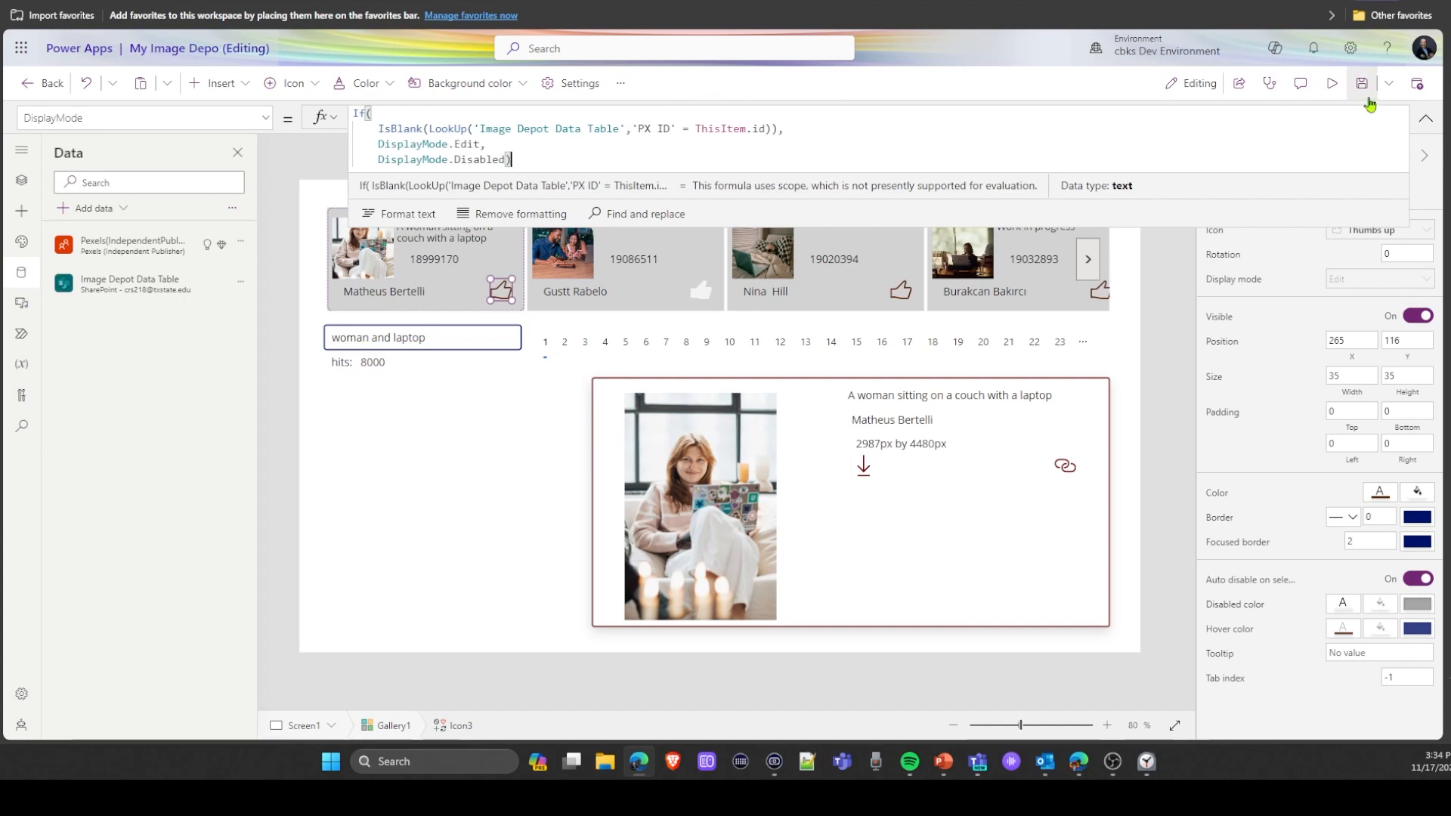
click(1431, 121)
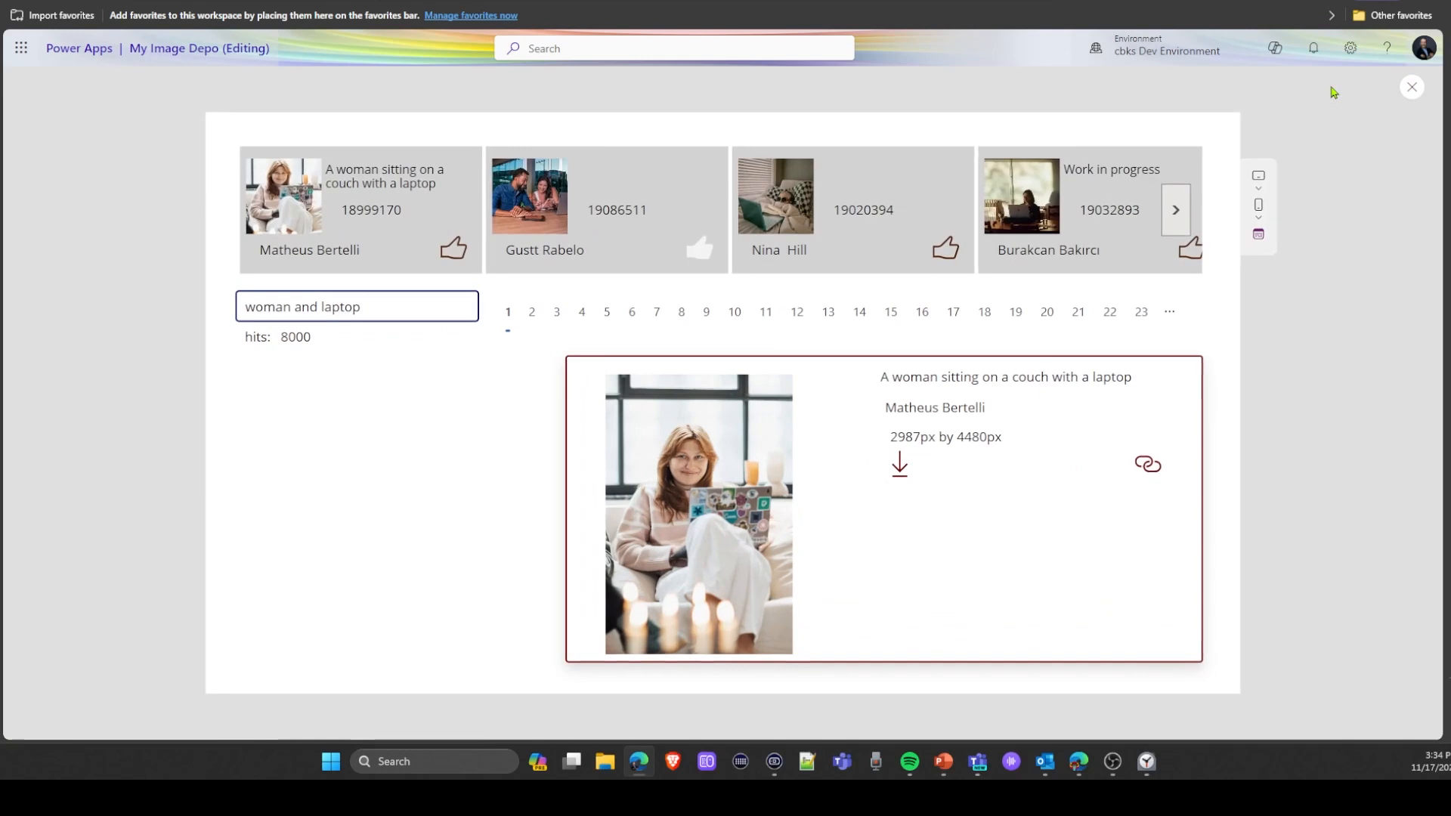
Preview the app and test the thumbs-up icons of the first and third photos, cancelling each save form.
click(1331, 84)
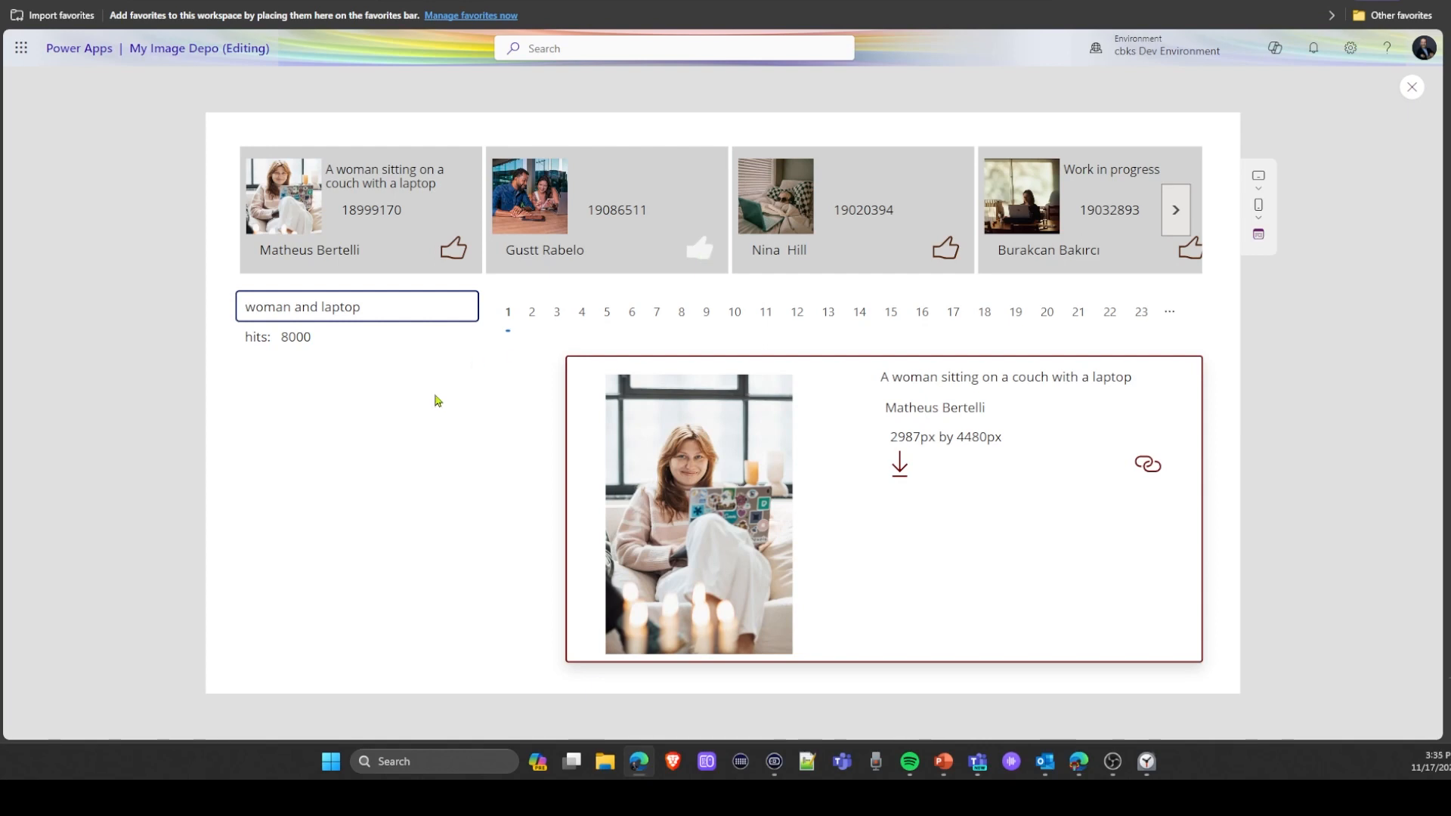
click(452, 253)
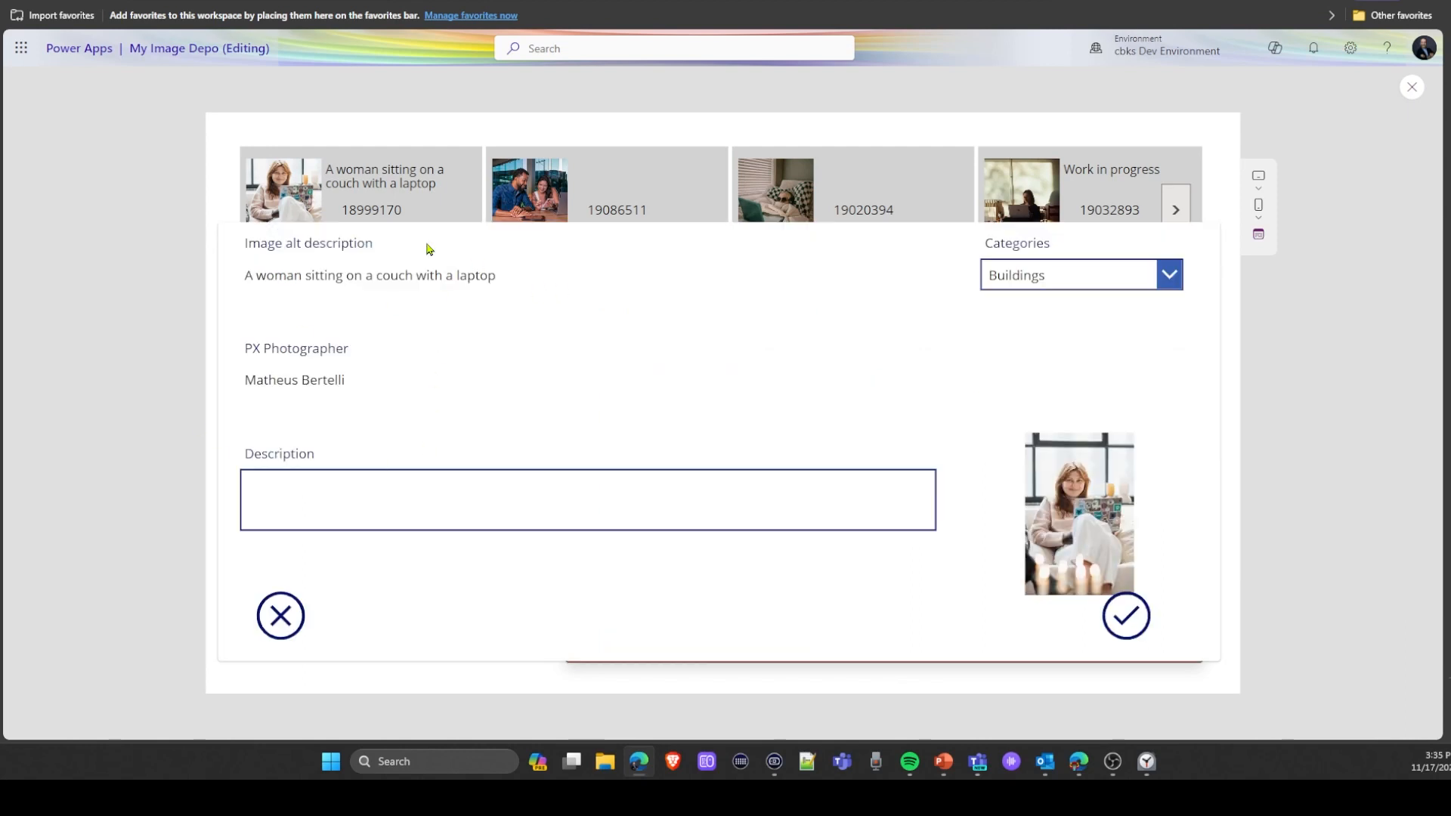
click(291, 621)
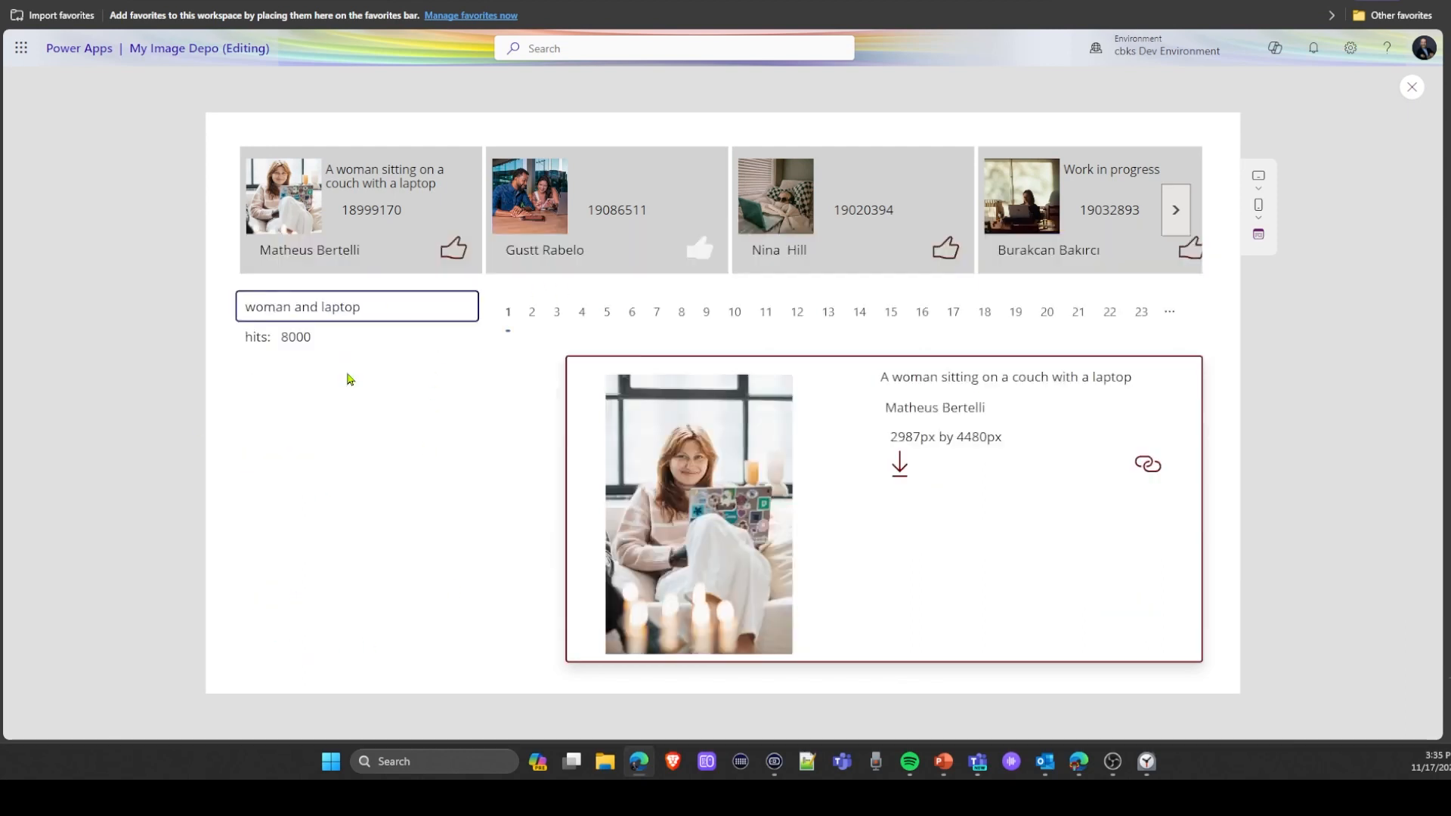
click(949, 255)
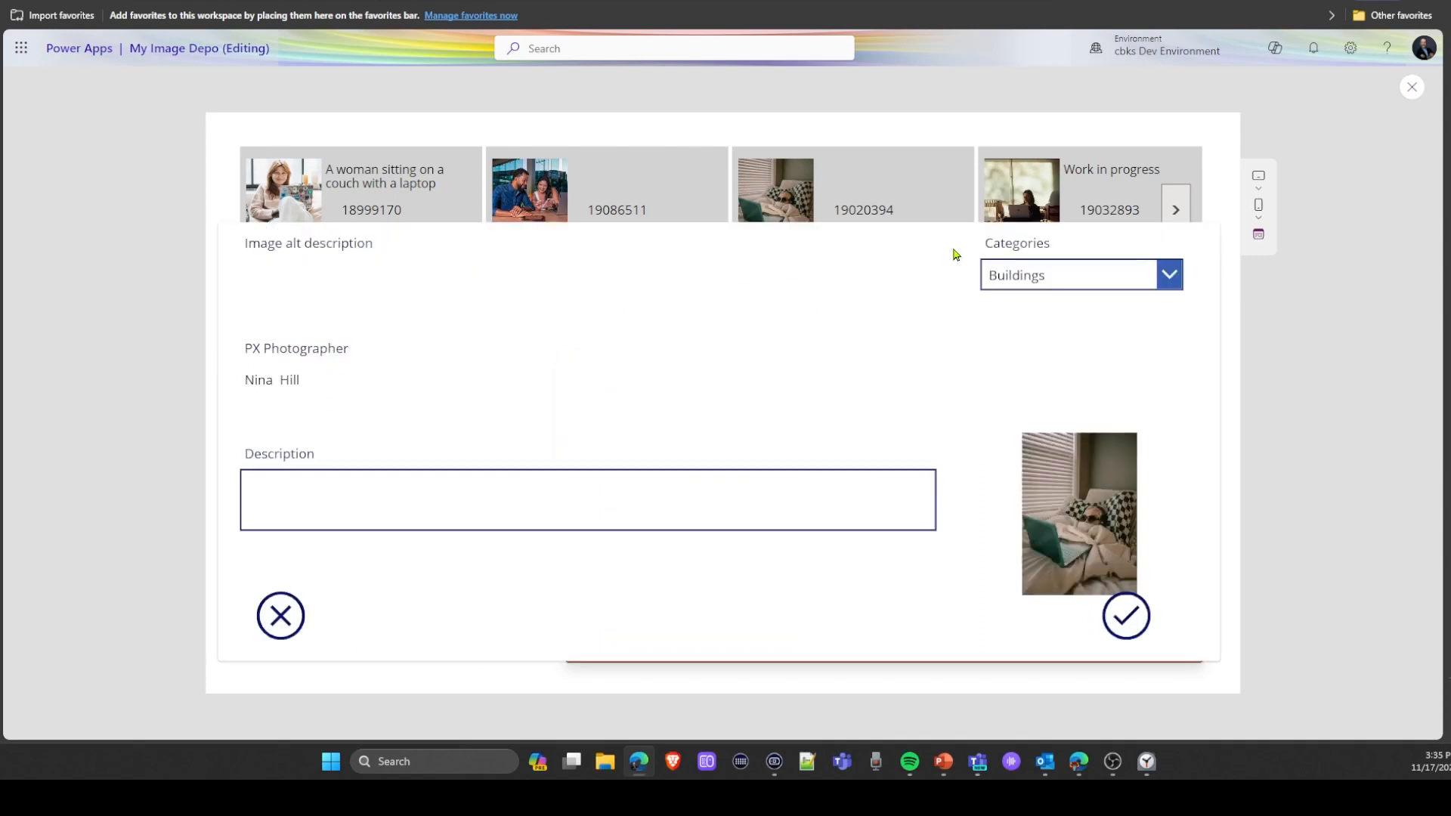
click(285, 622)
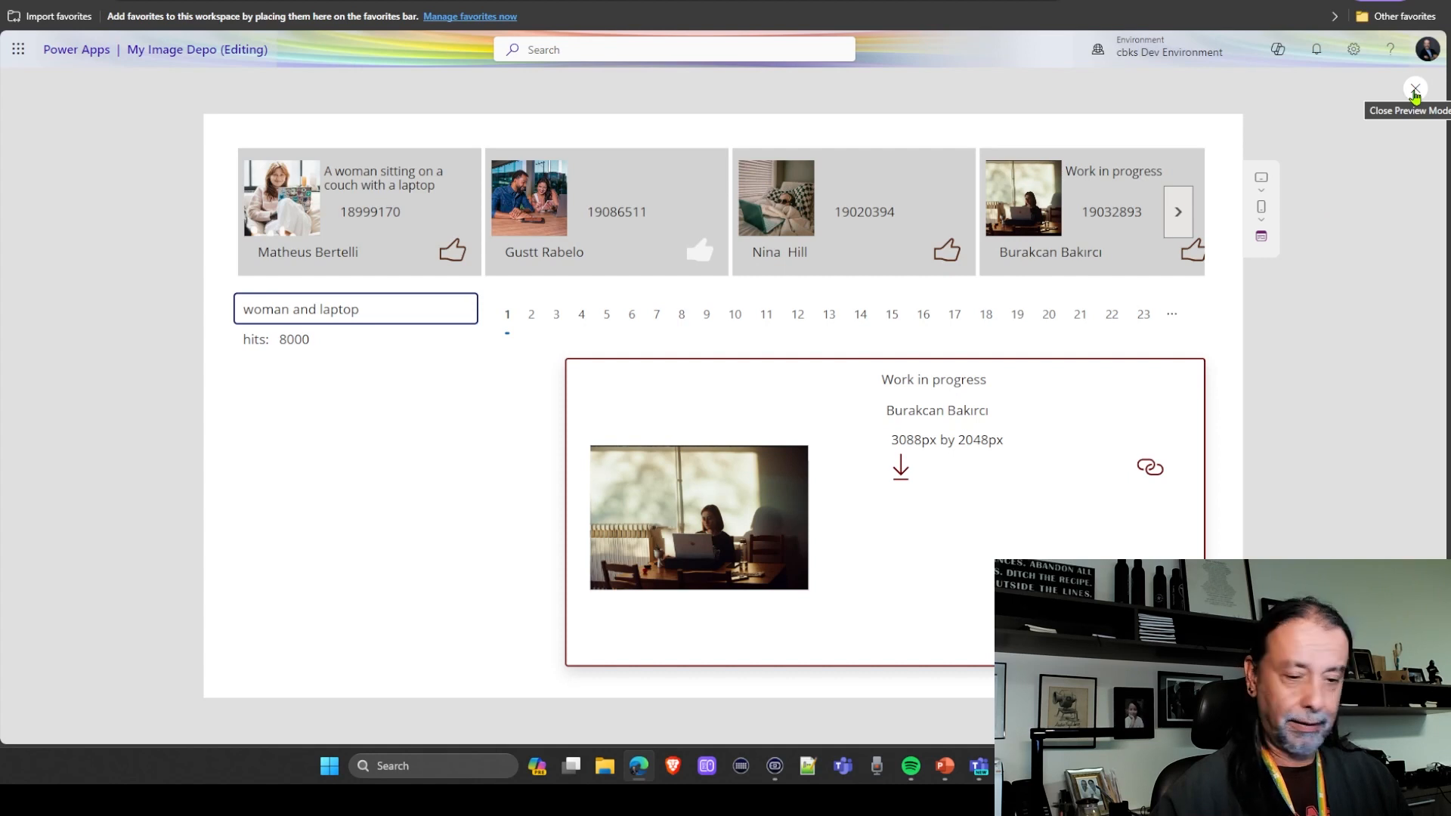
Clear the photo search and open the save form for the small pagoda on a lake.
click(415, 300)
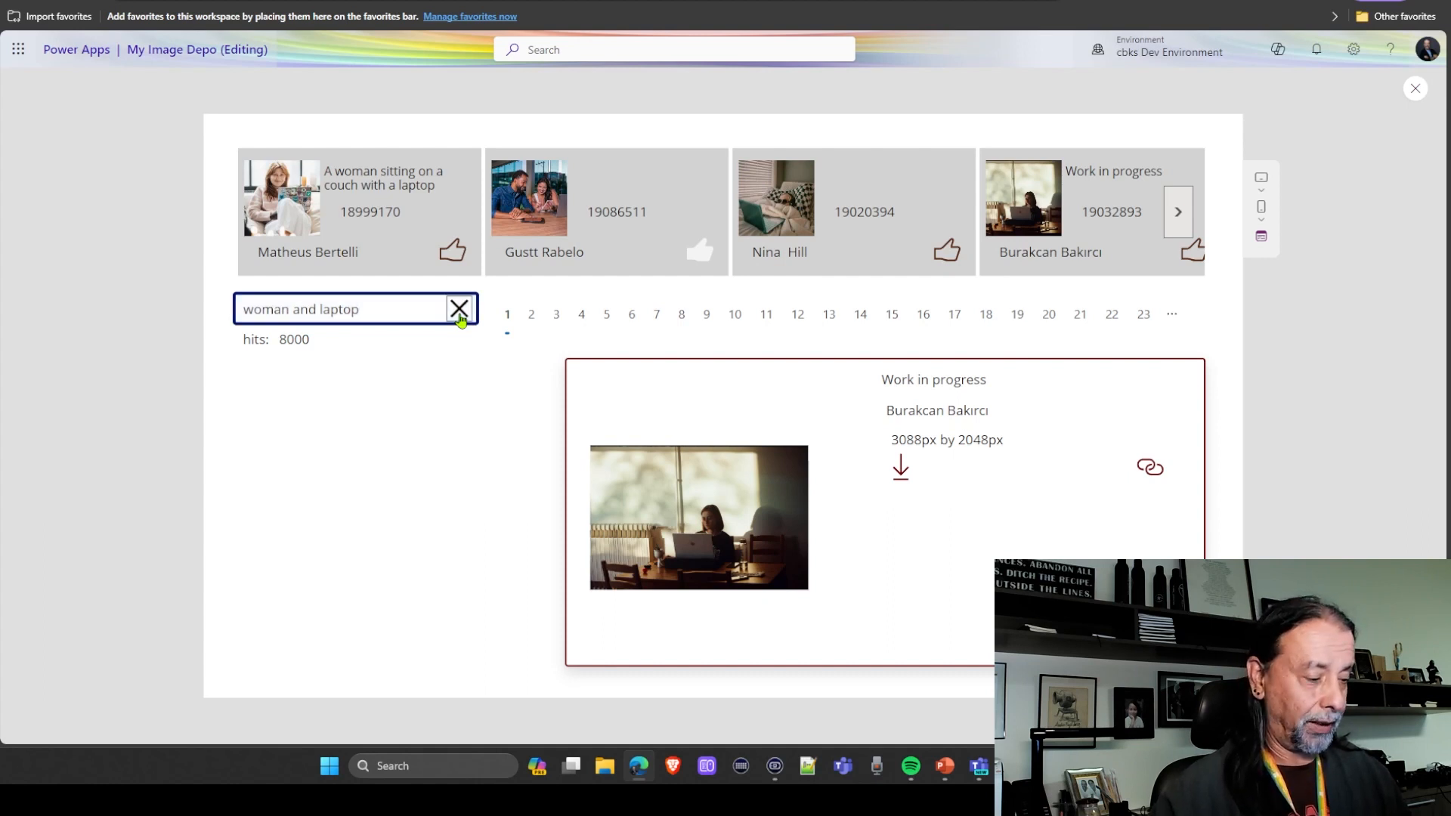
click(459, 316)
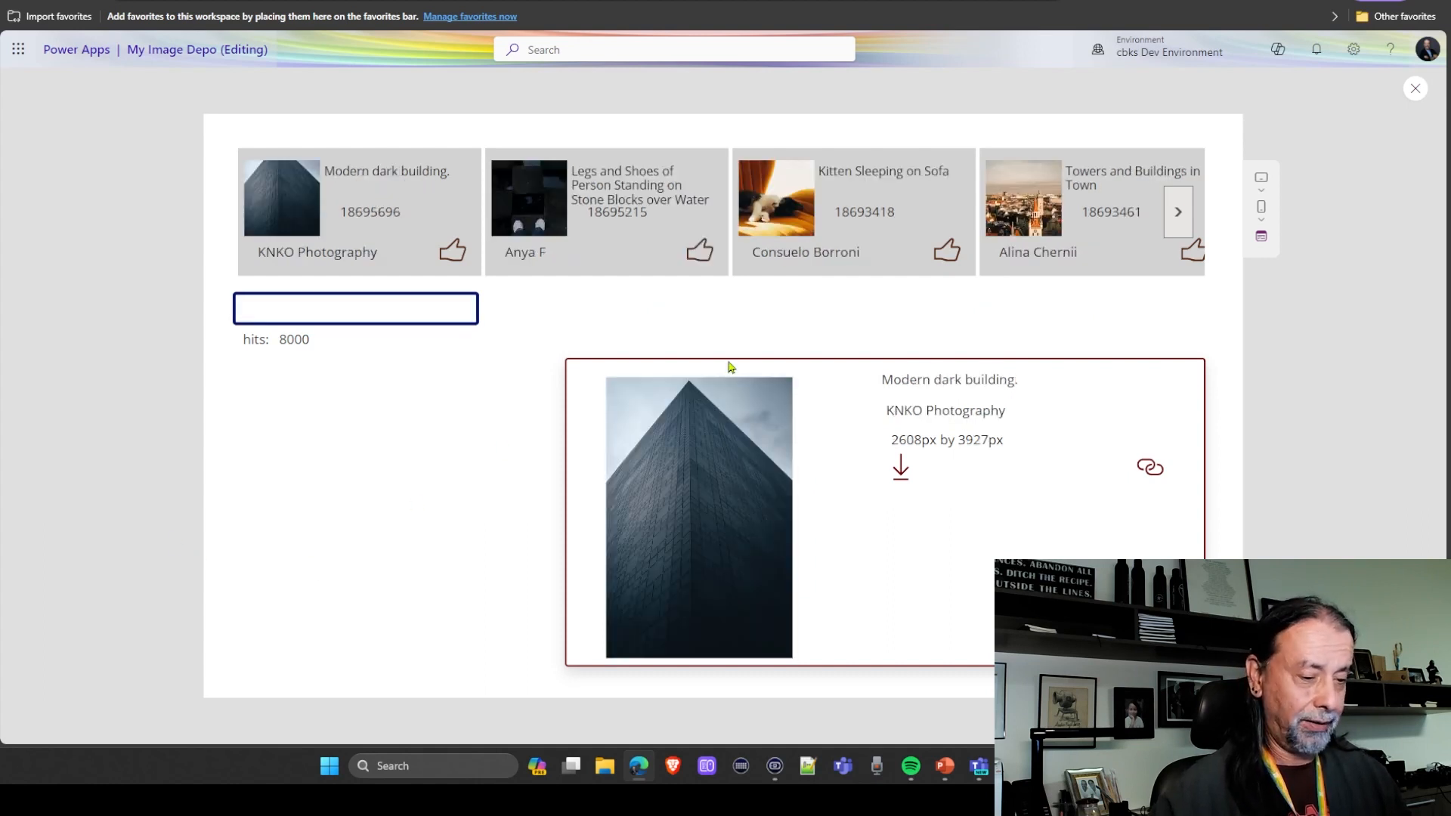
click(1177, 212)
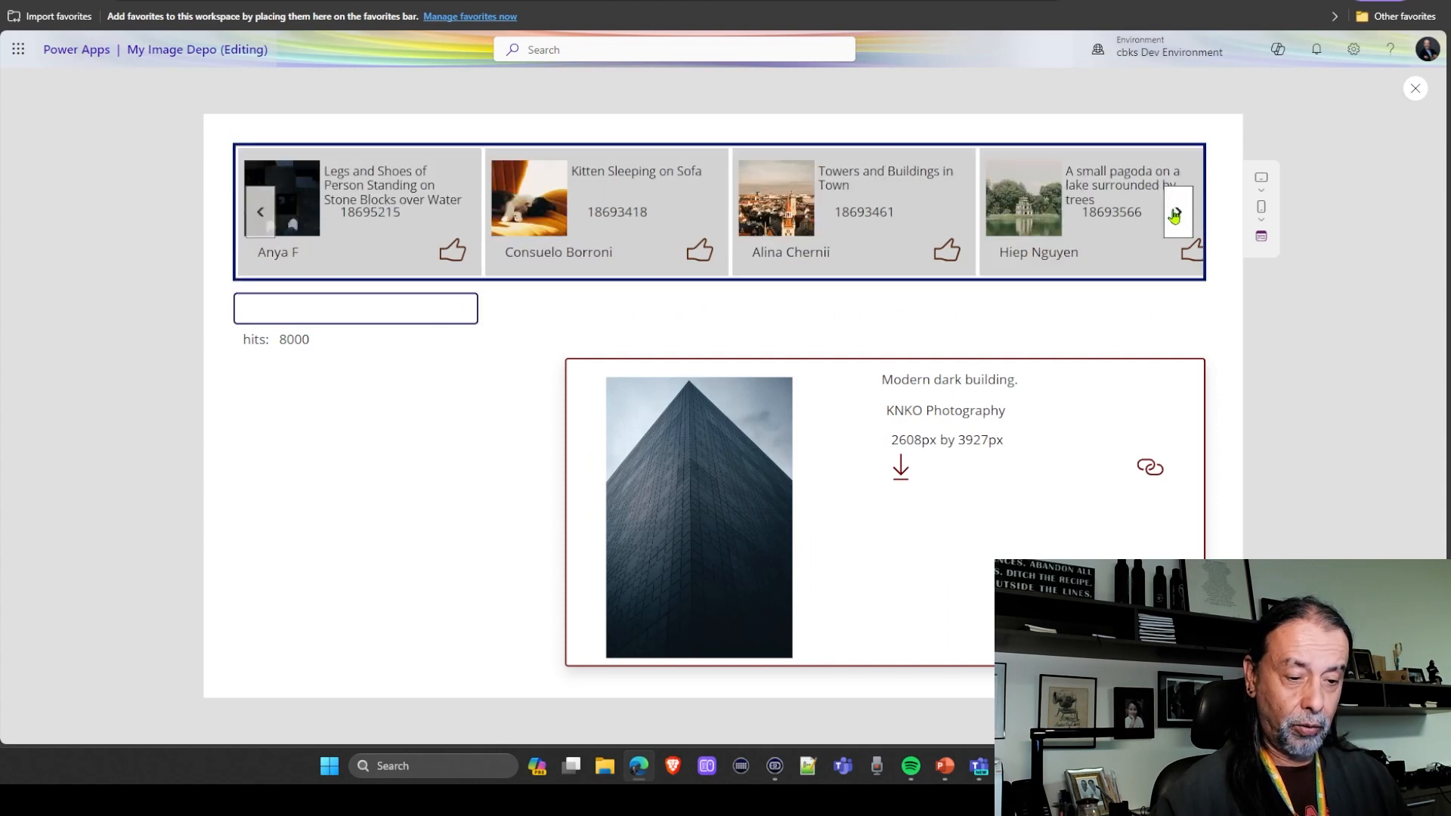
click(1175, 215)
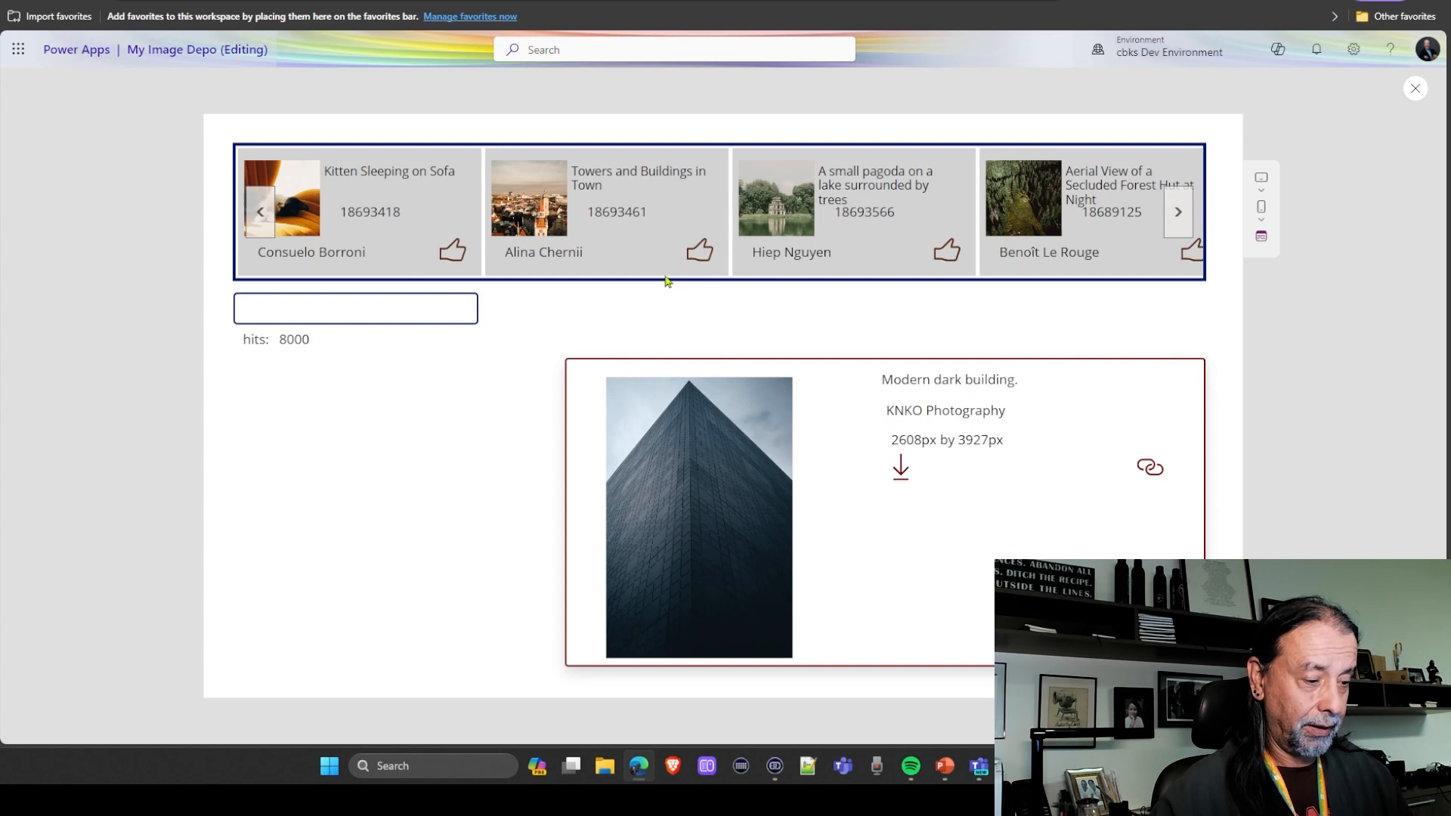
click(950, 253)
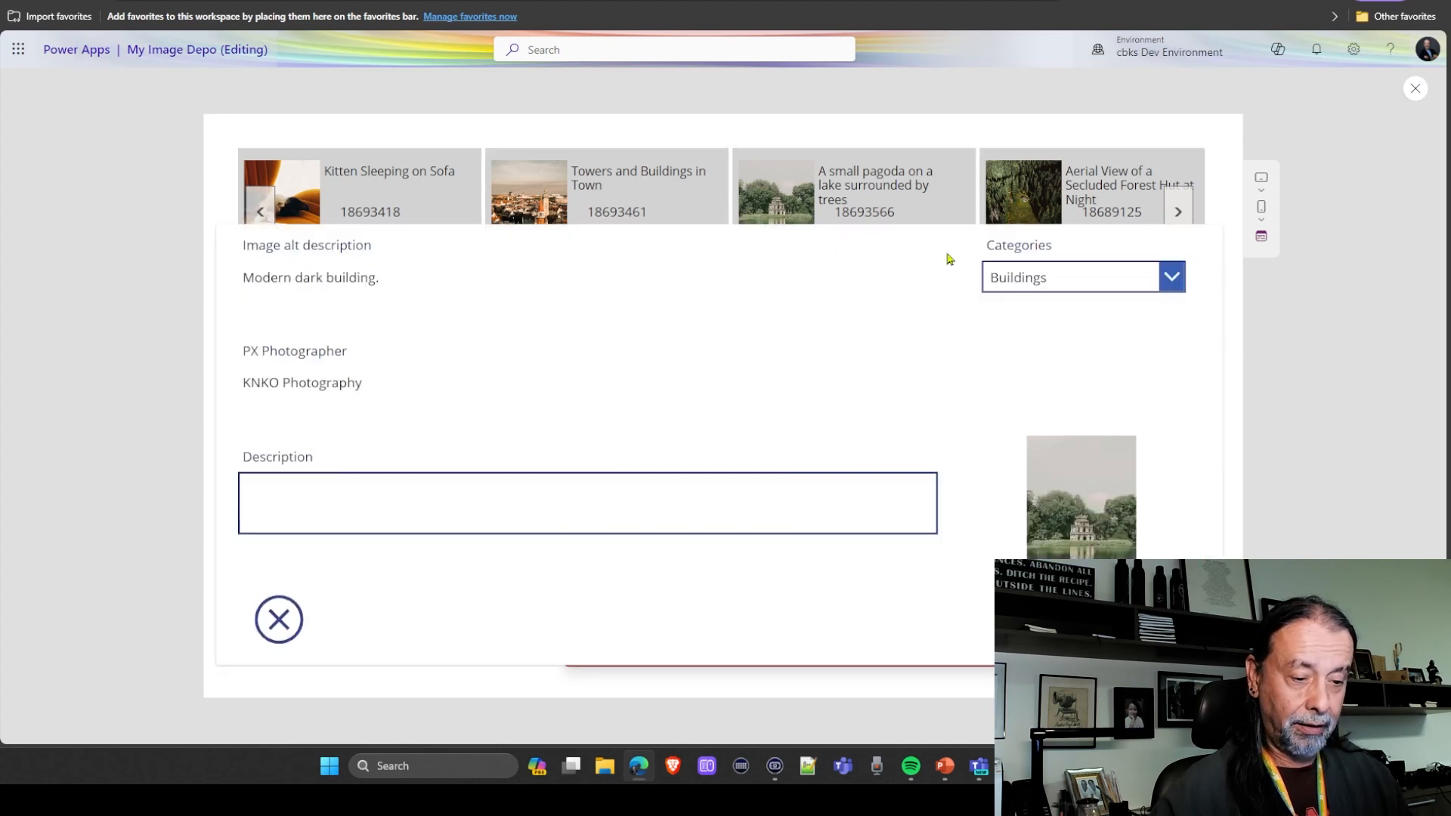
Copy the alt description into Description, add "Building reflection on the water." and save the pagoda photo.
click(379, 499)
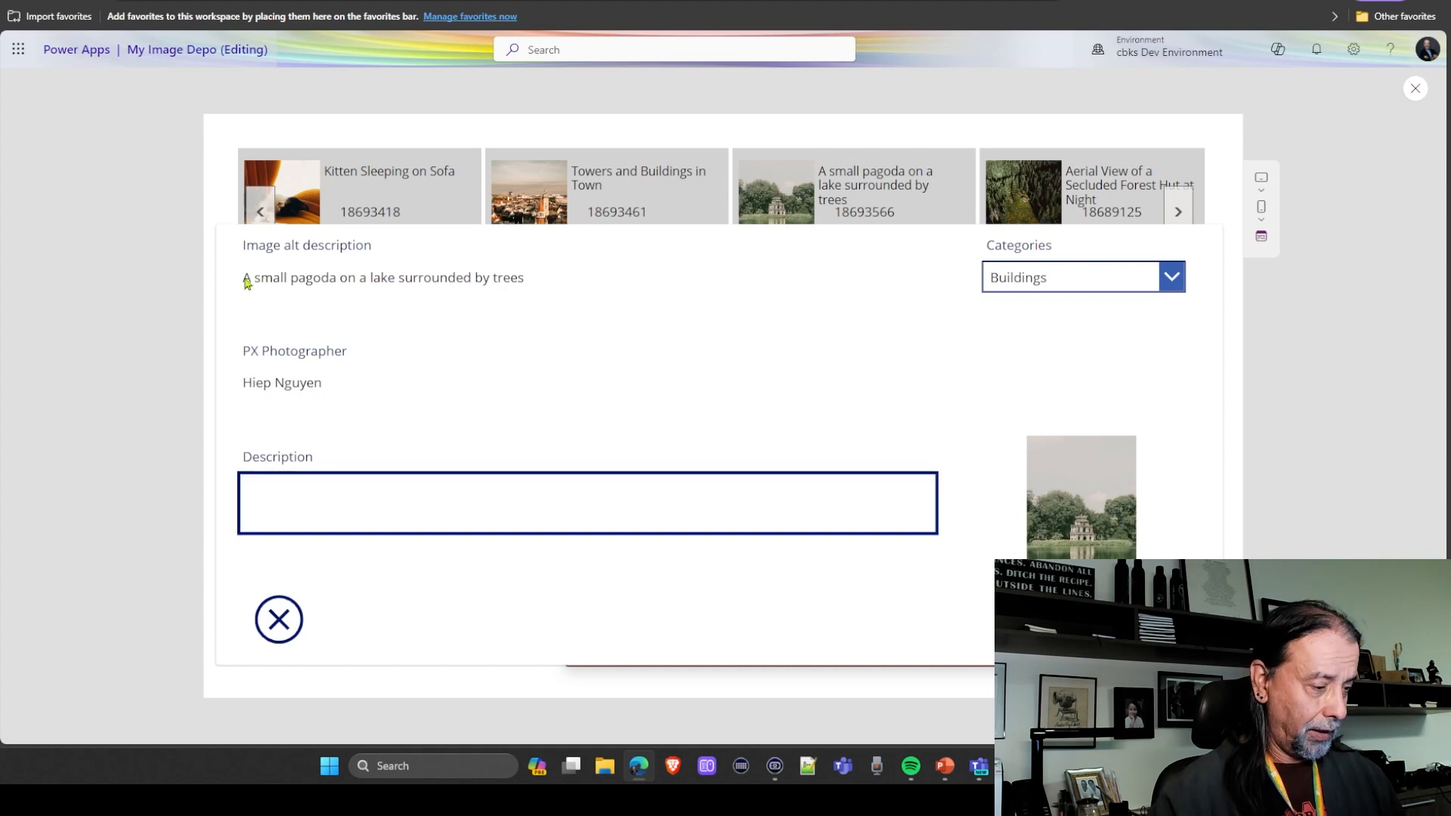
drag(244, 277, 297, 262)
key(ctrl+c)
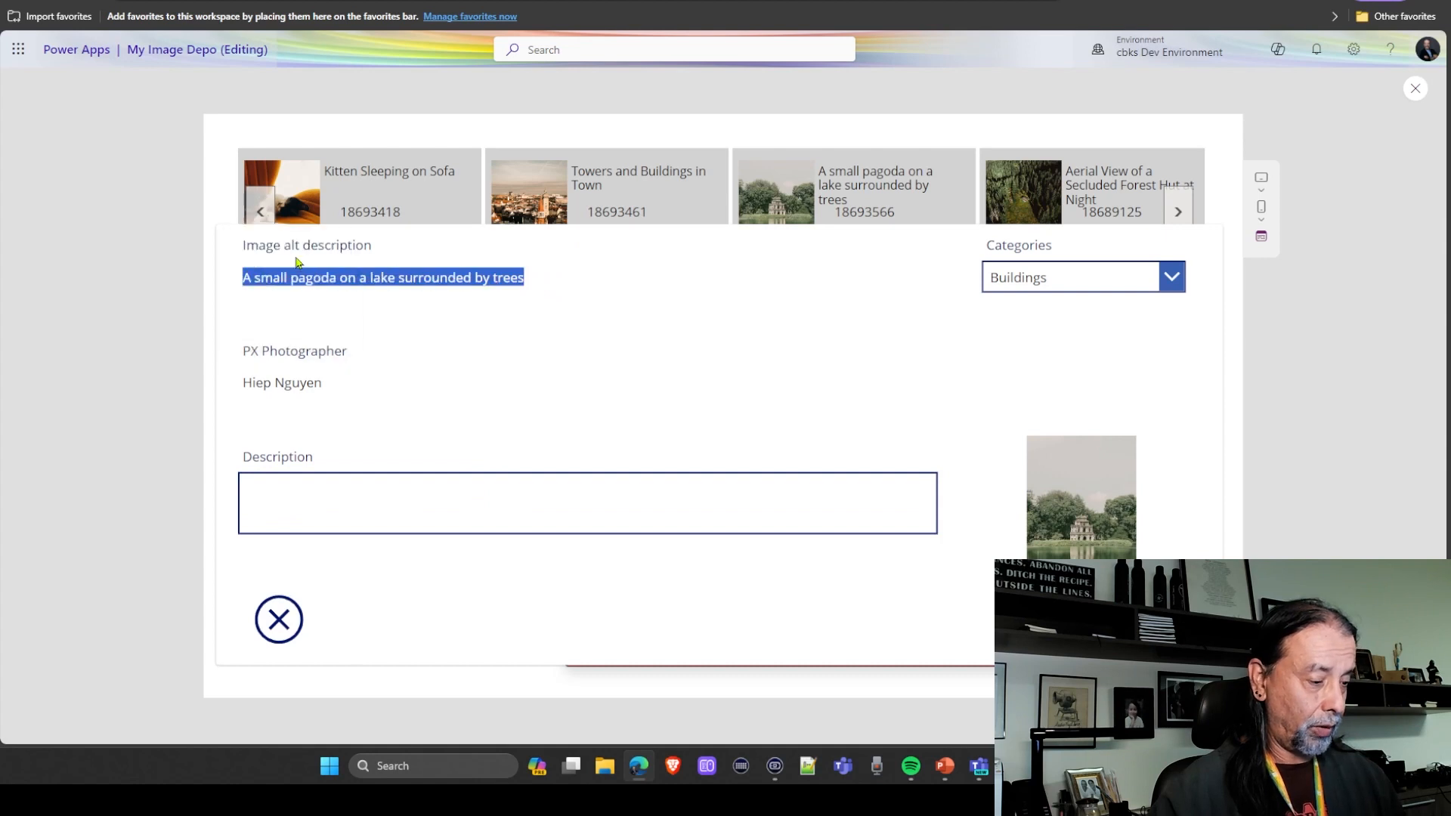
click(306, 498)
key(ctrl+v)
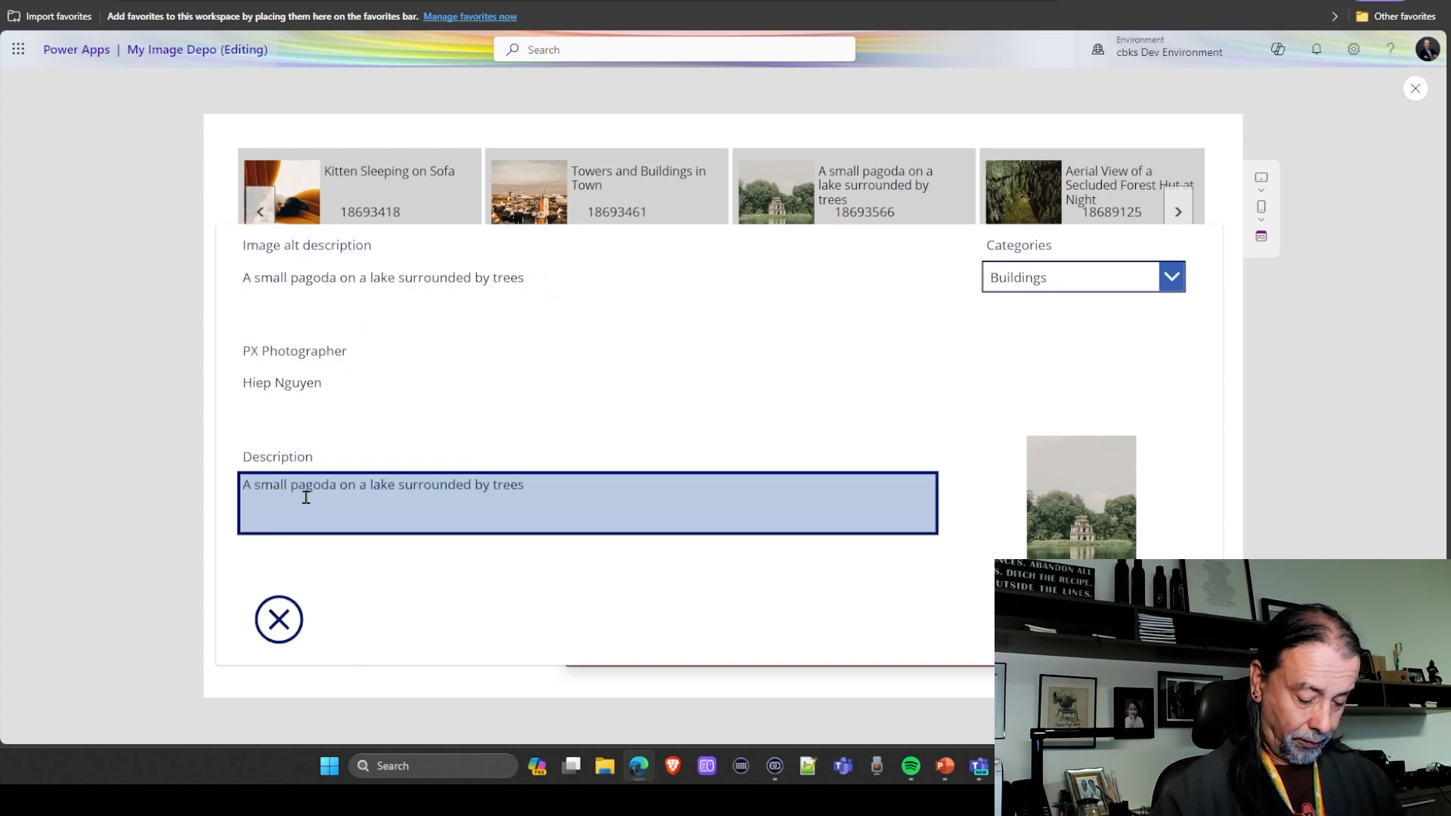
text(. Water)
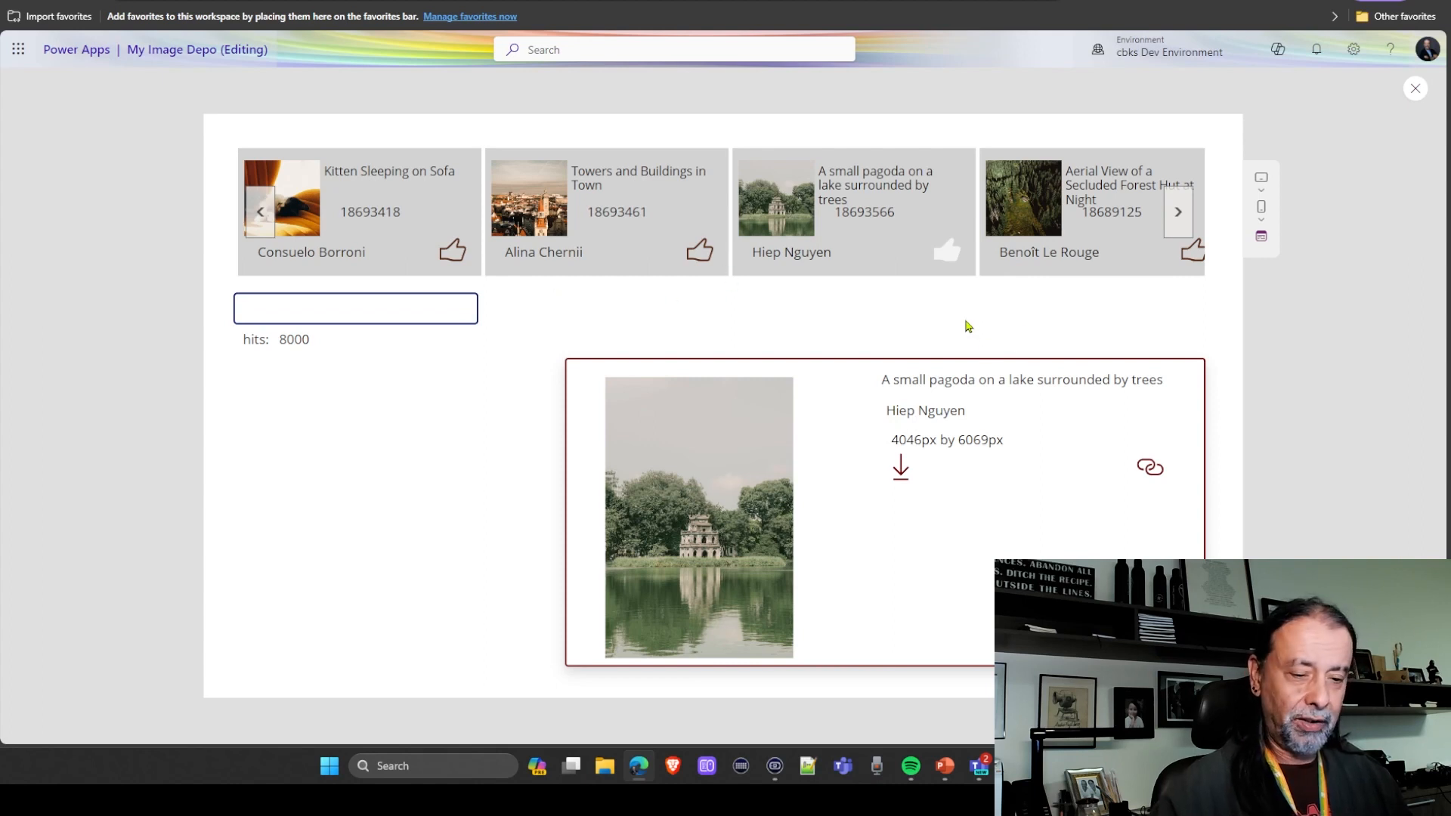
Search the photos for "ai", go to results page 10 and open the save form for the DNA illustration.
click(1183, 222)
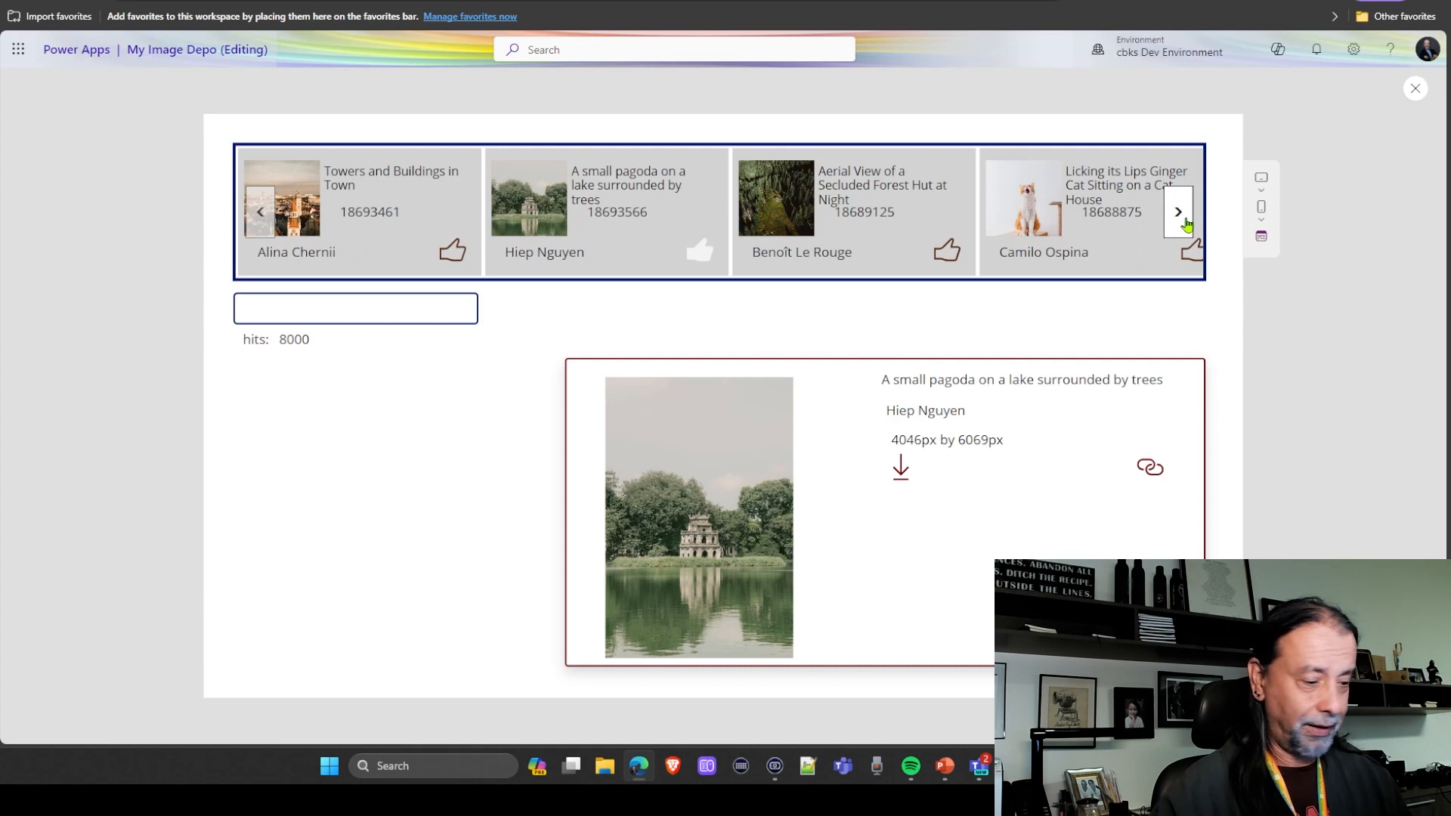
click(1184, 221)
click(1184, 222)
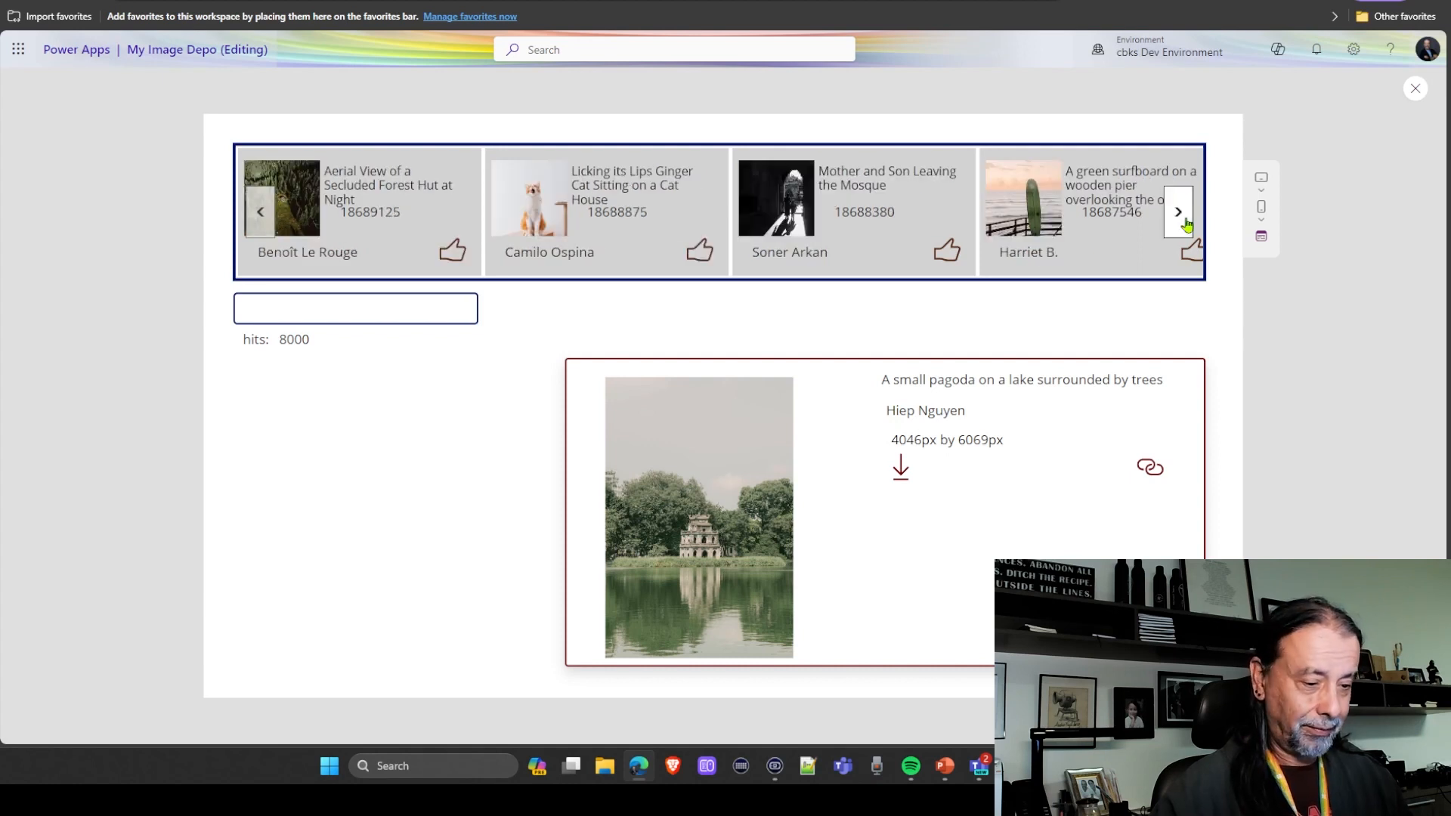
click(1183, 222)
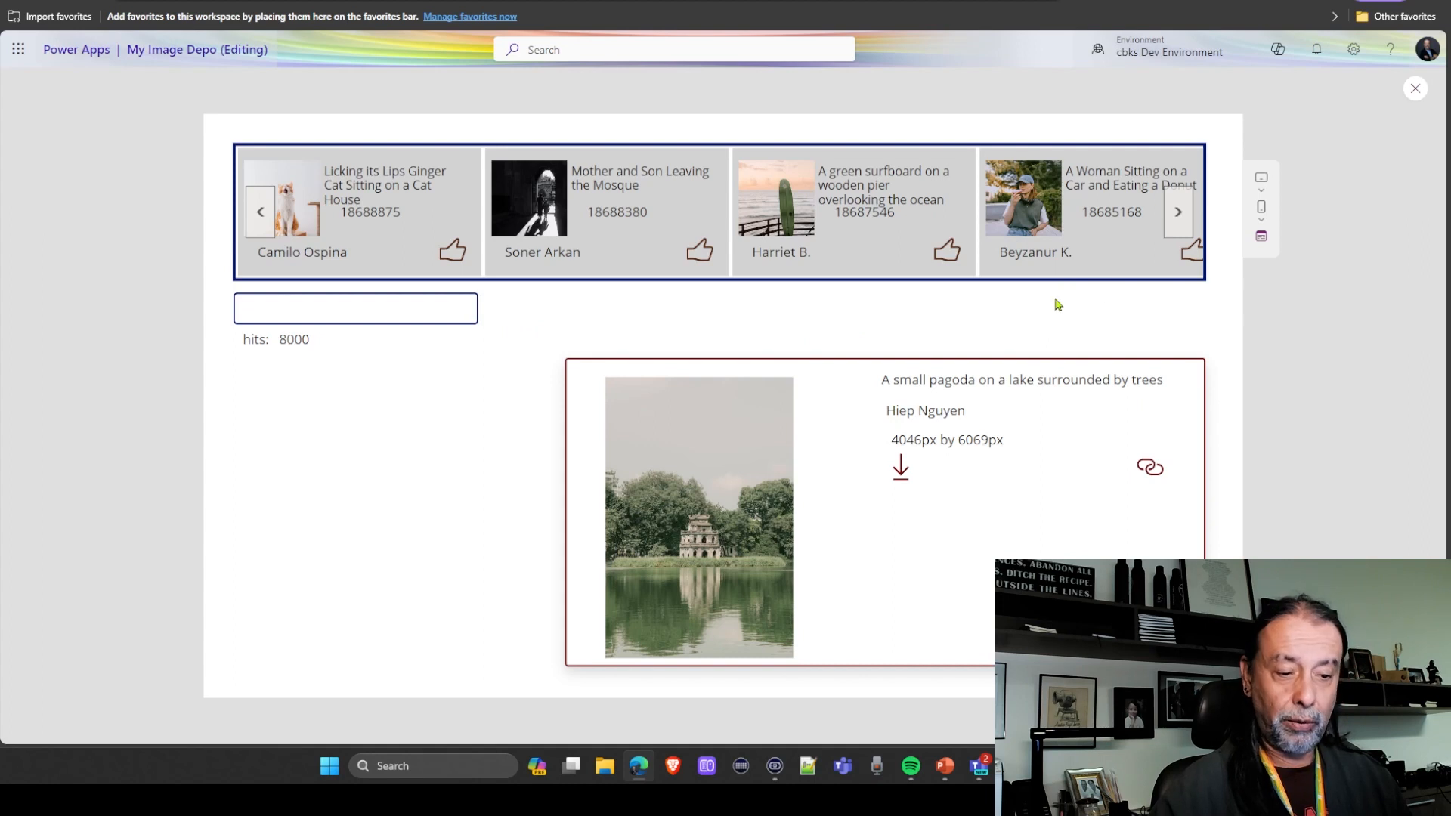
click(1178, 215)
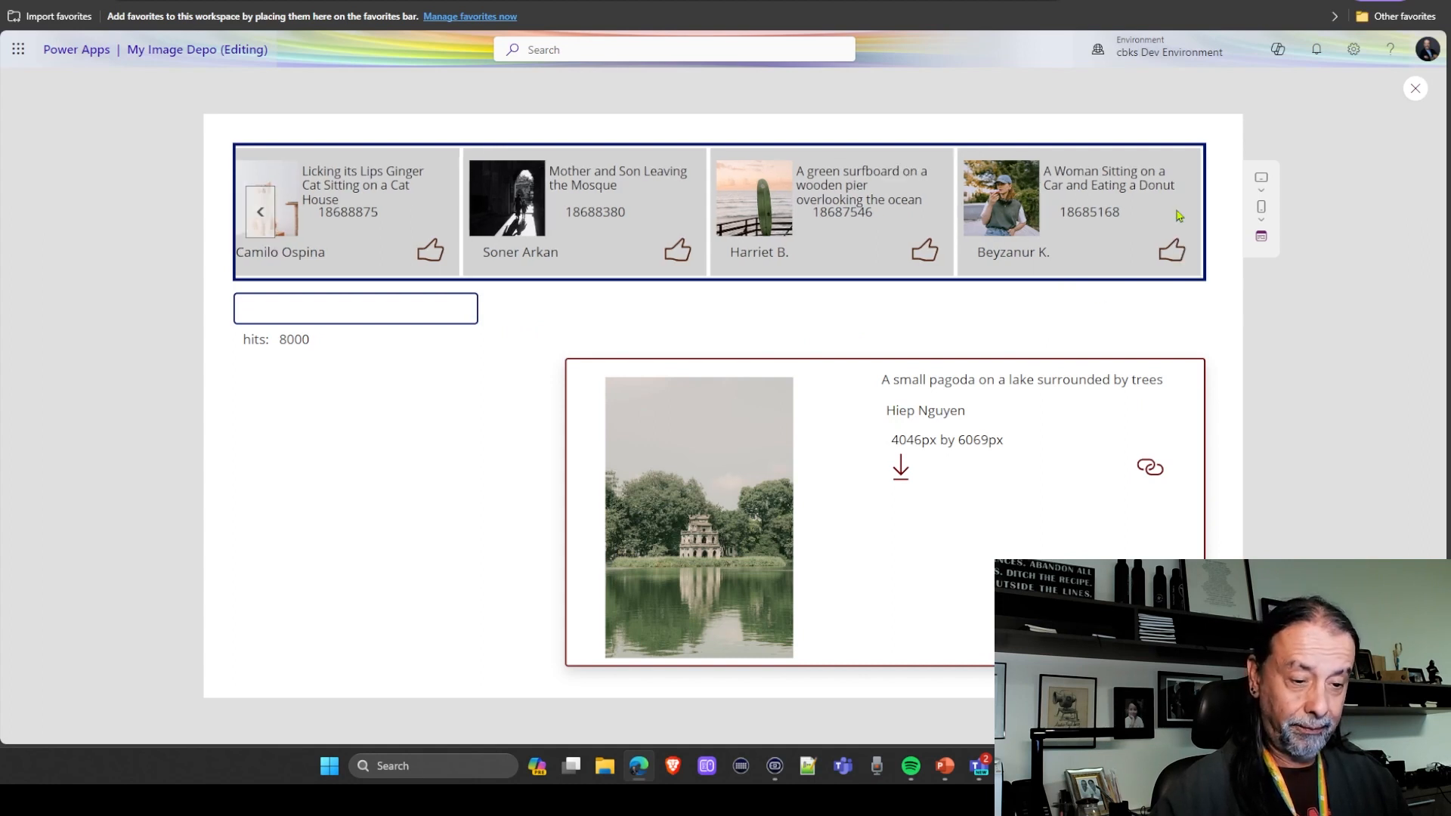
click(316, 304)
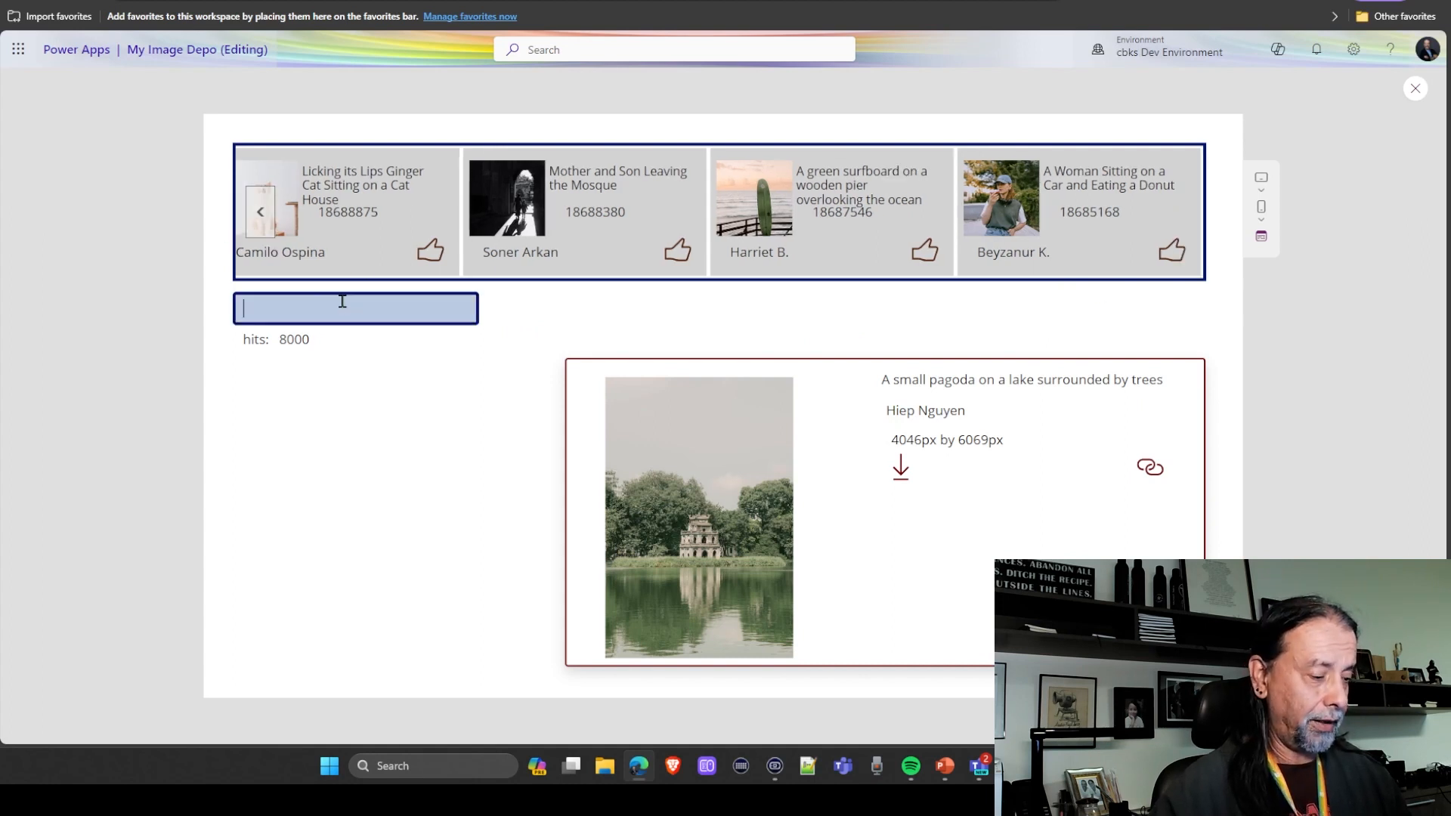
text(ai)
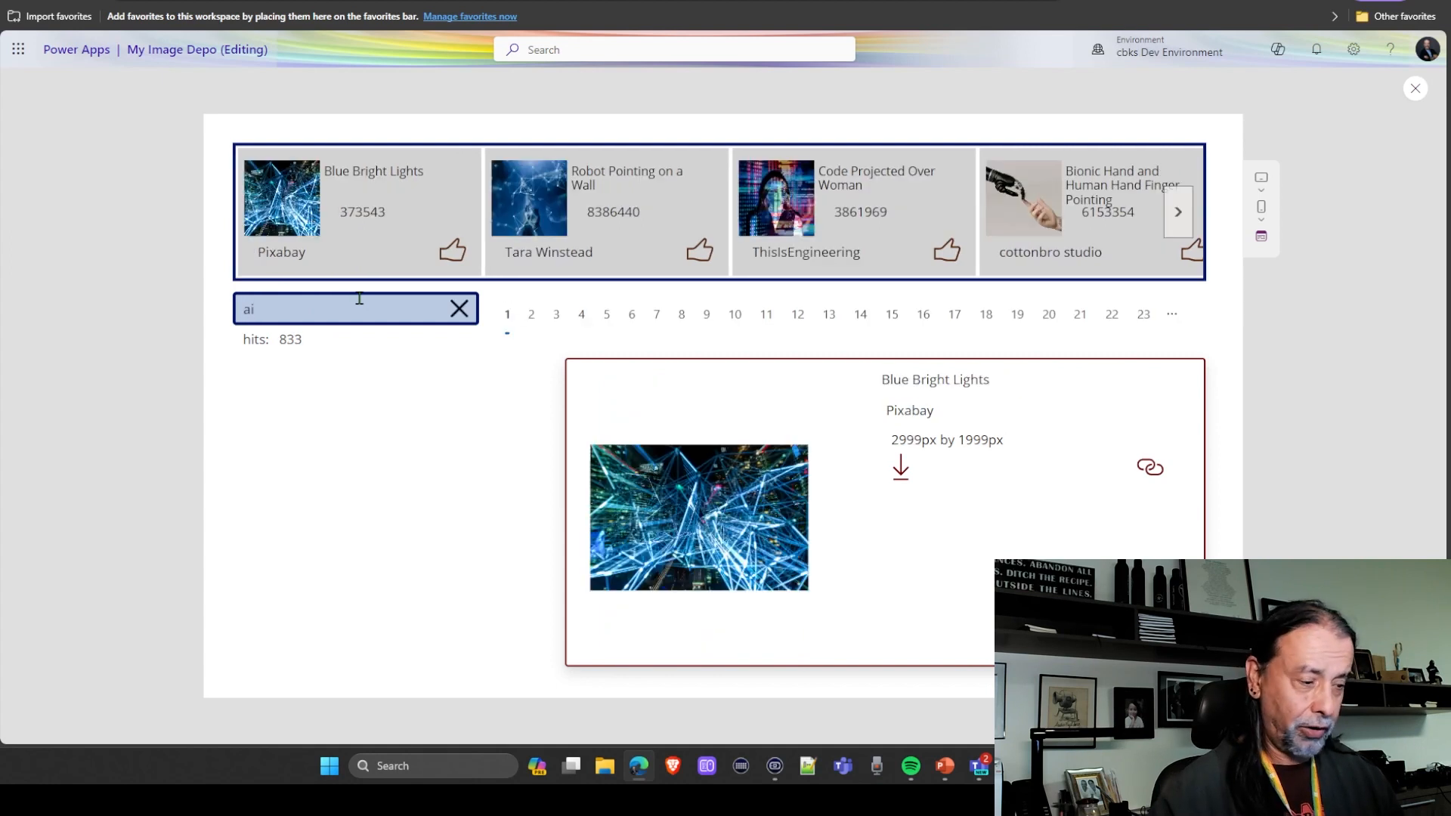
click(735, 316)
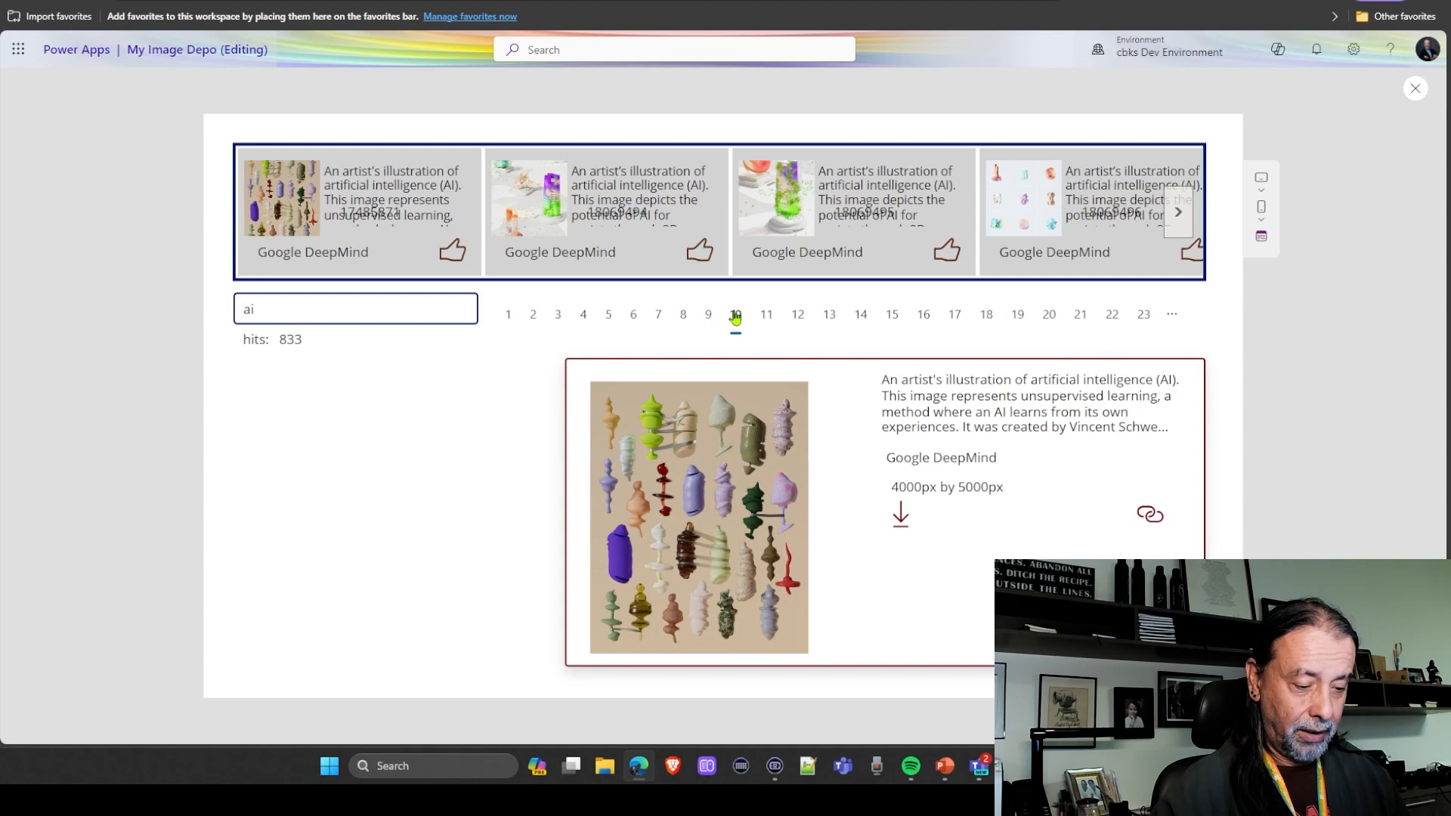
click(947, 252)
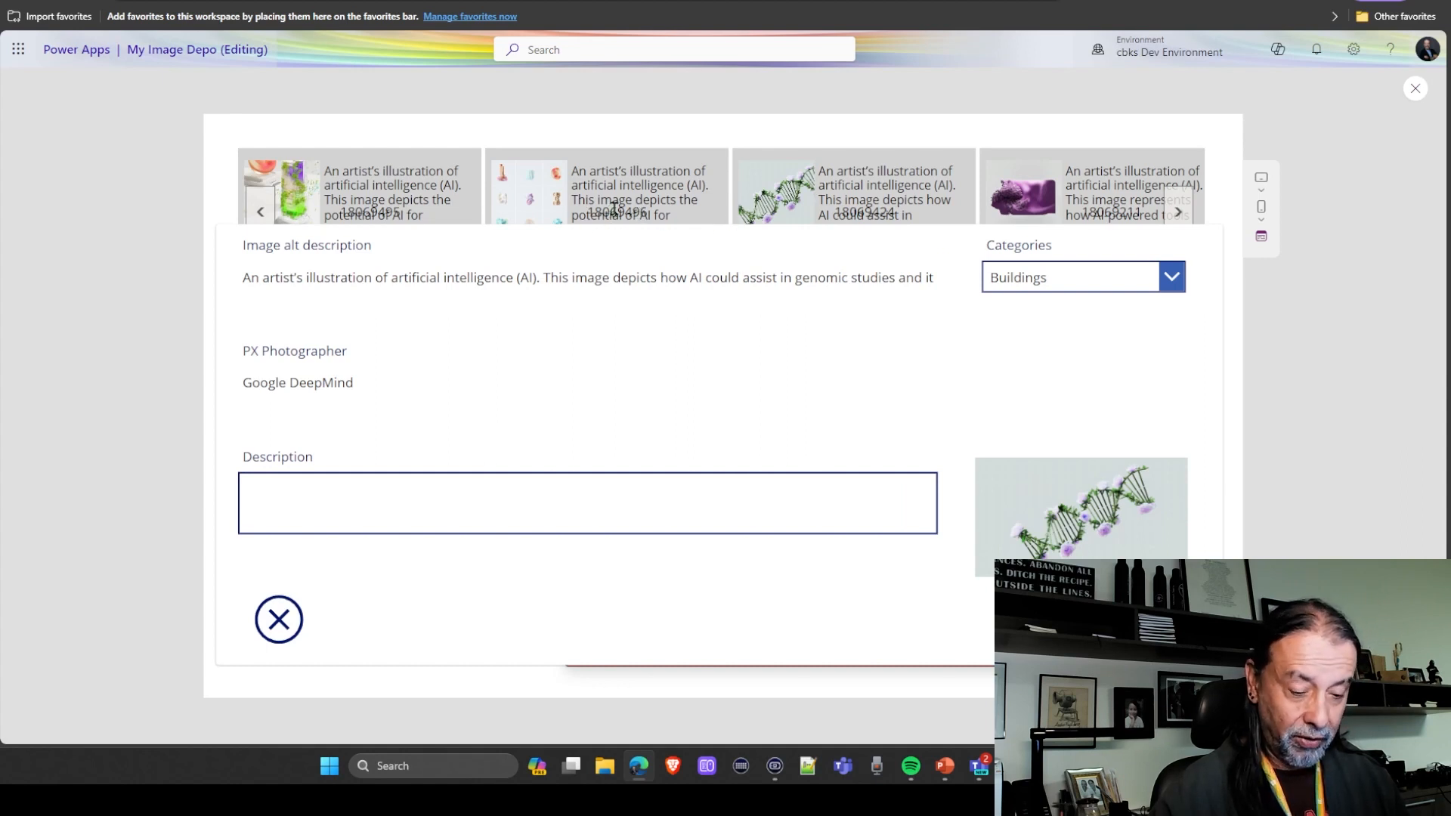
Set the category to New Tech, enter the description "AI render of DNA molecule with flowers." and save the photo.
click(1075, 288)
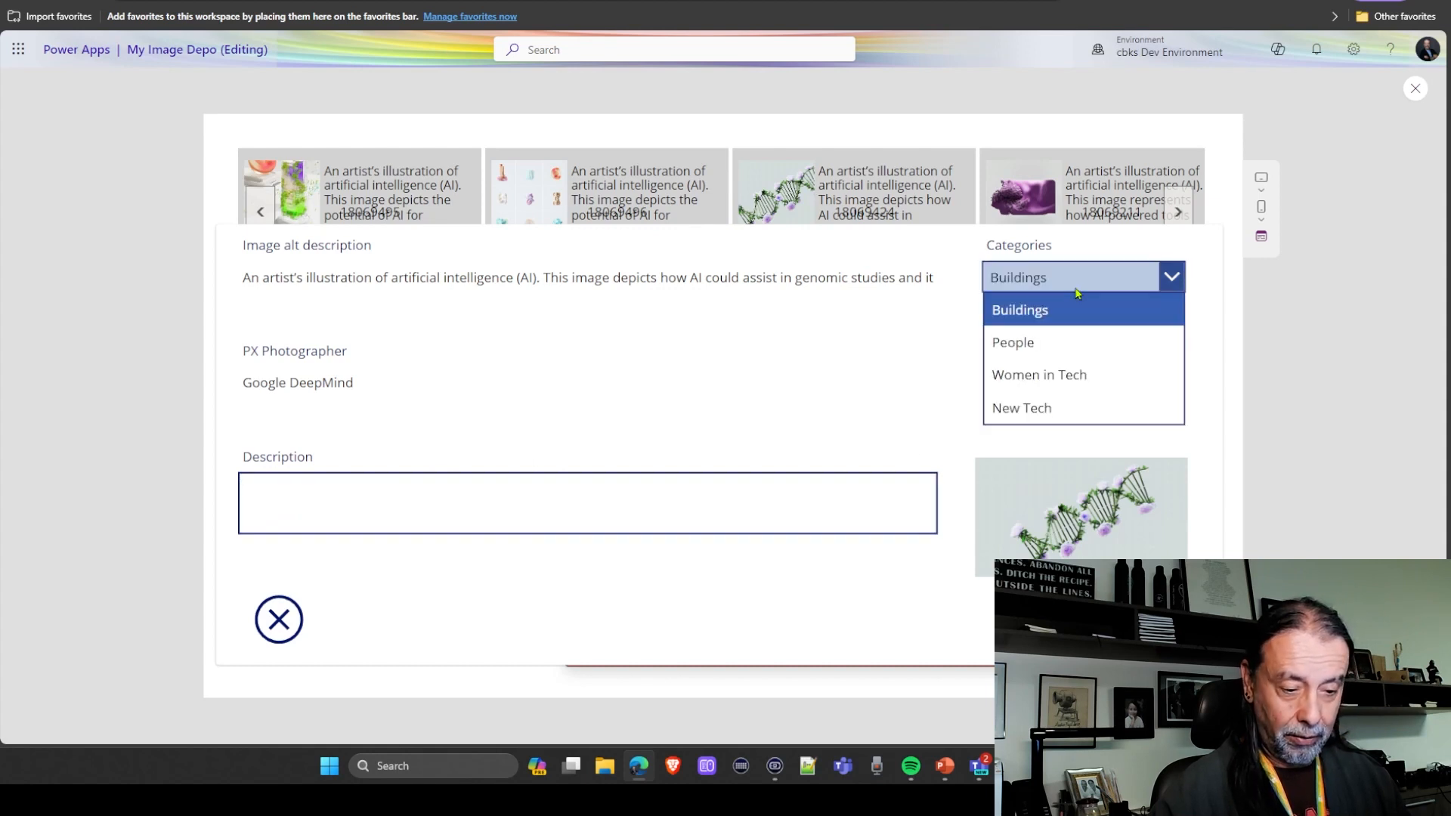
click(1029, 411)
click(678, 511)
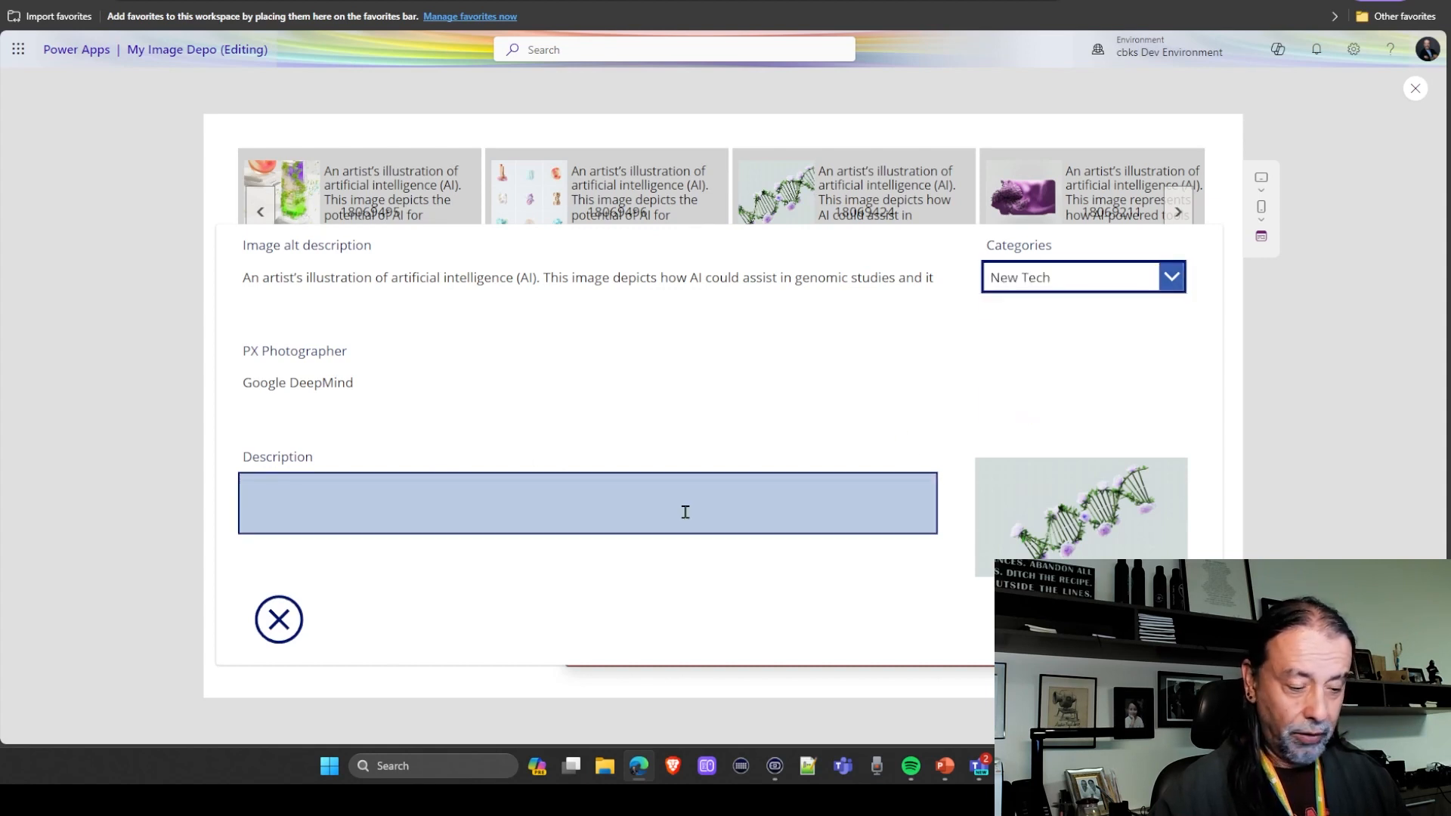
text(AI render of DNA molecule with flowers.)
key(Tab)
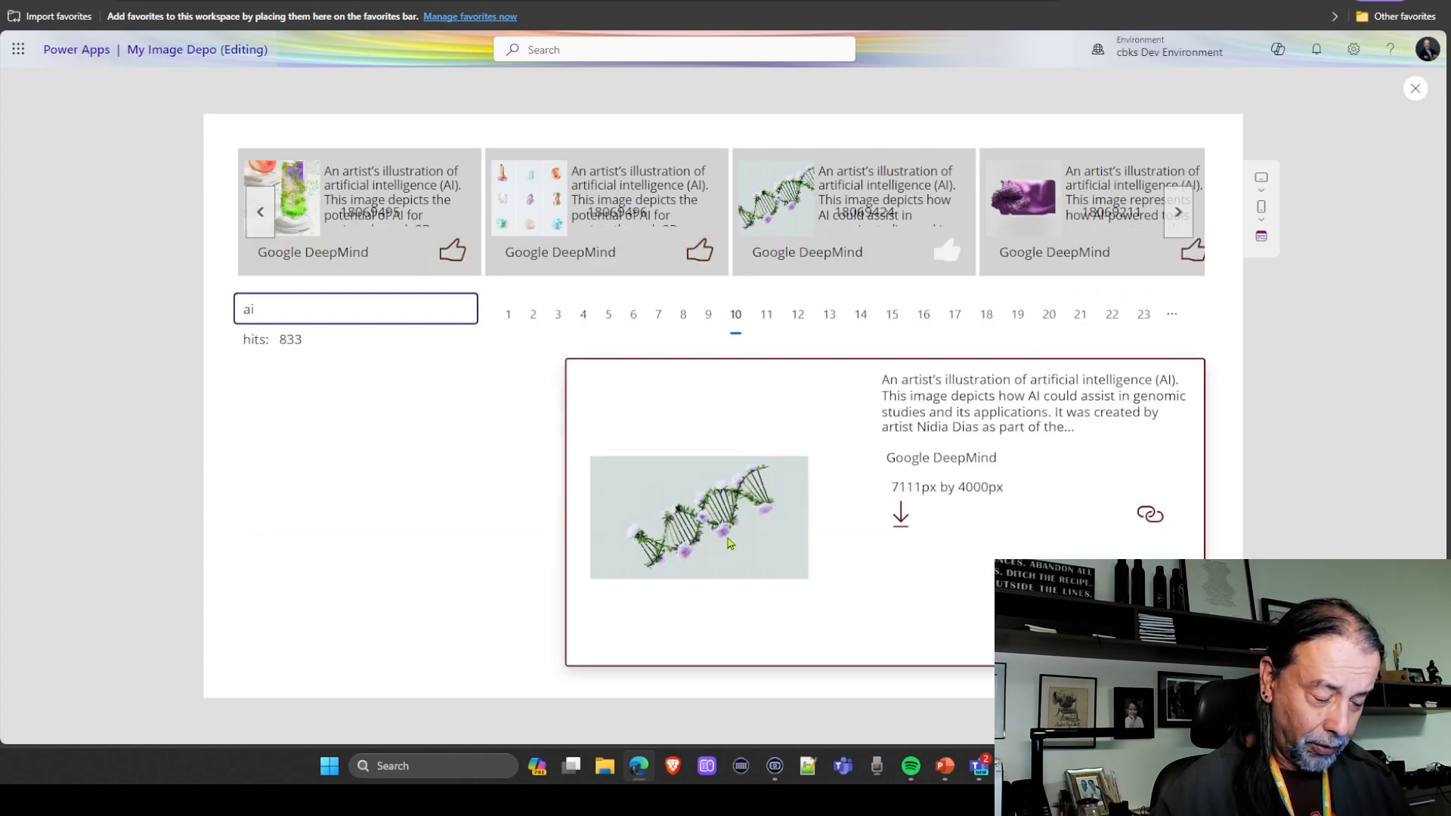
On results page 18, save the photo "A Woman Using Virtual Goggles" with the description "Woman Using VR goggles. VR. Virtual reality.".
click(1181, 217)
click(1181, 217)
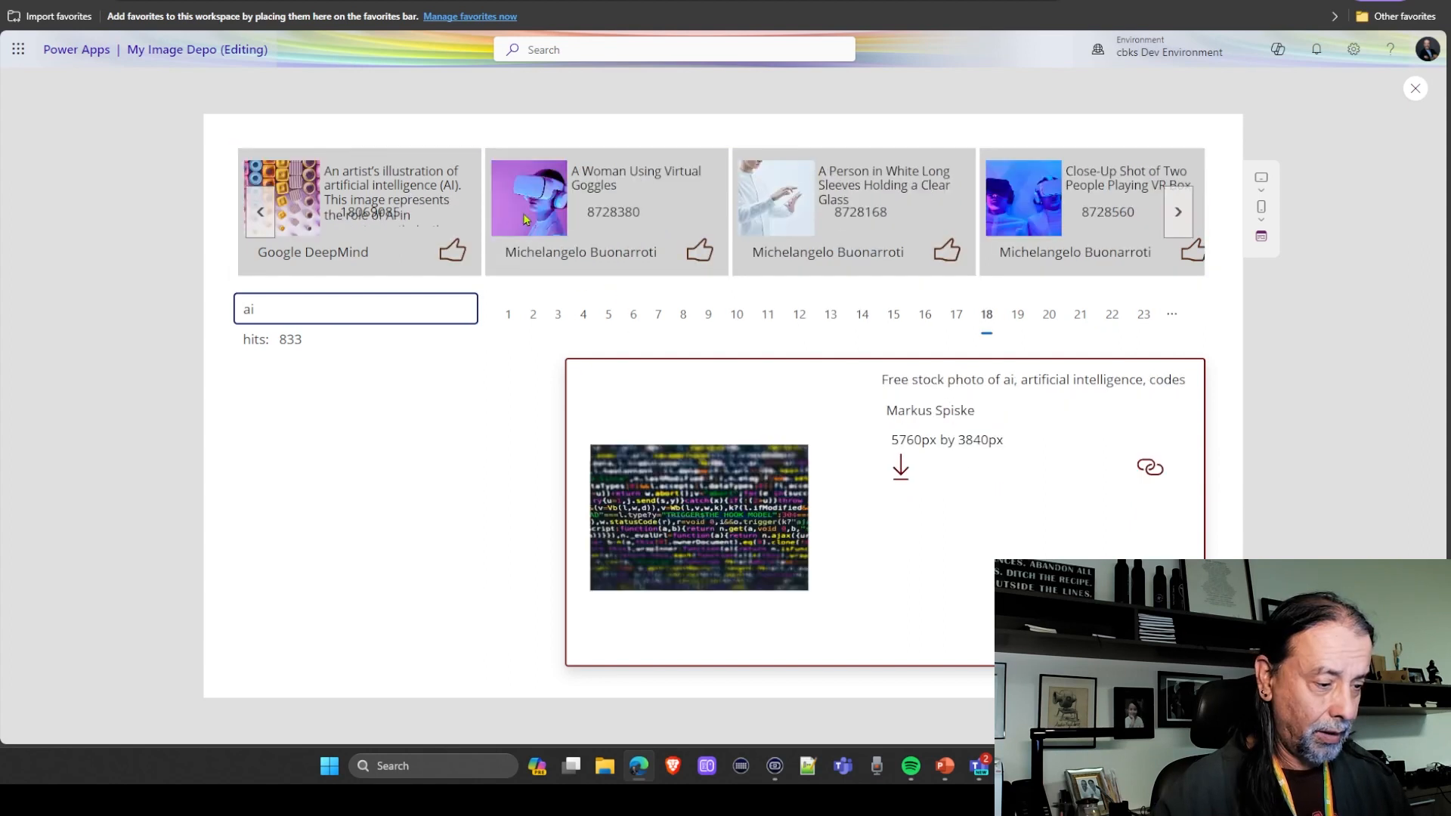
click(697, 260)
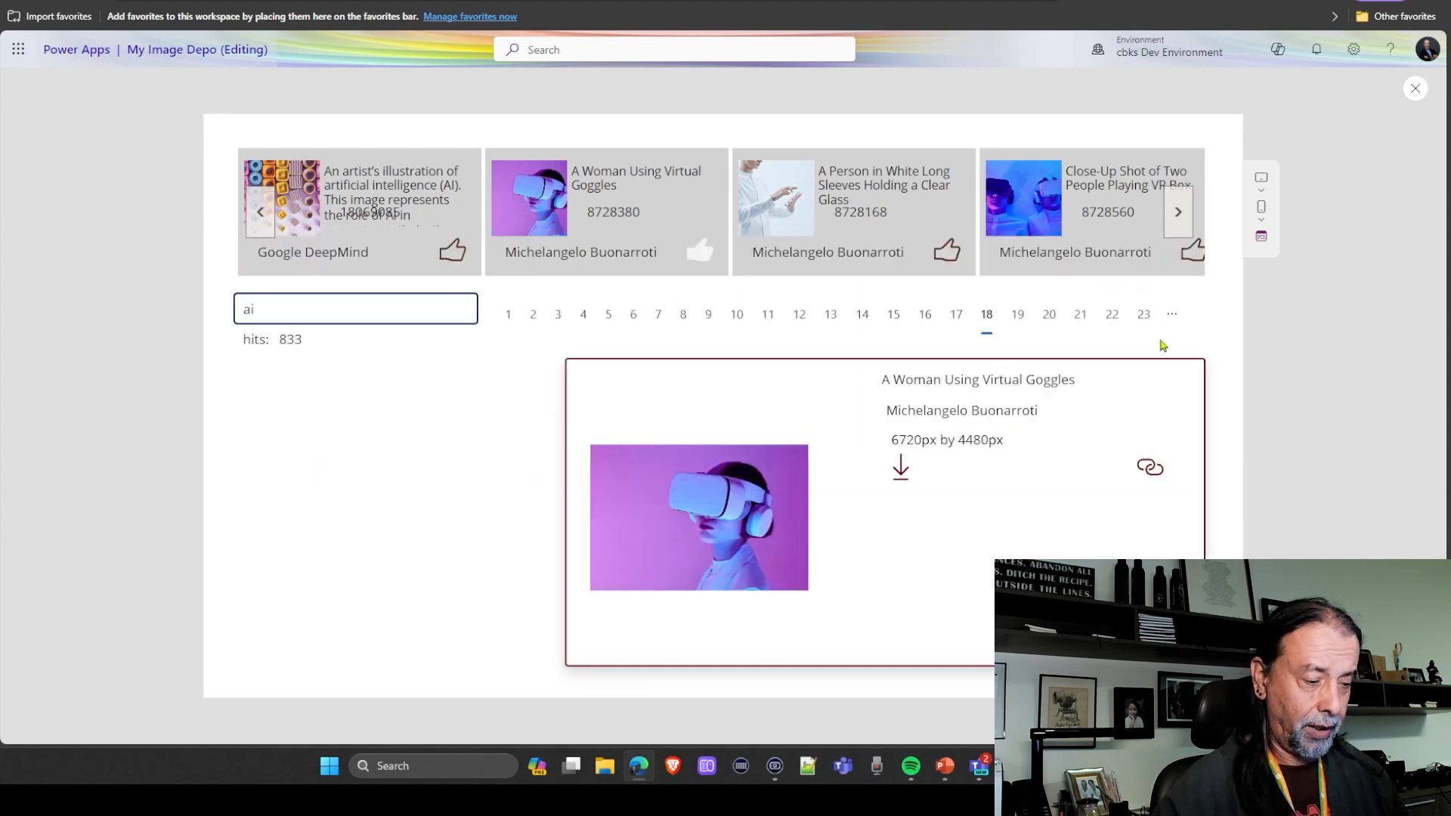
Close the preview and delete the photo ID label from the gallery template.
click(1414, 89)
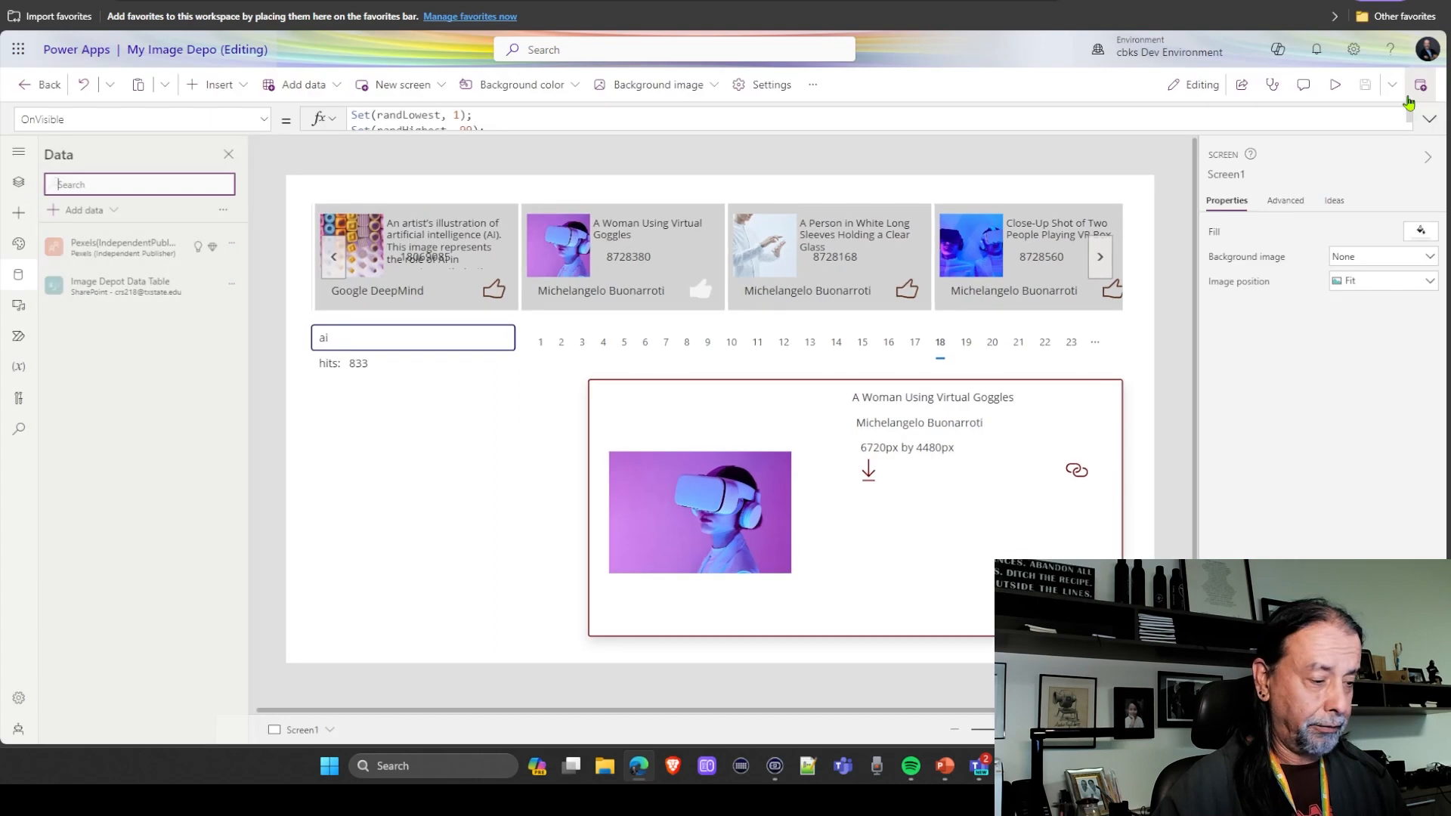
click(458, 271)
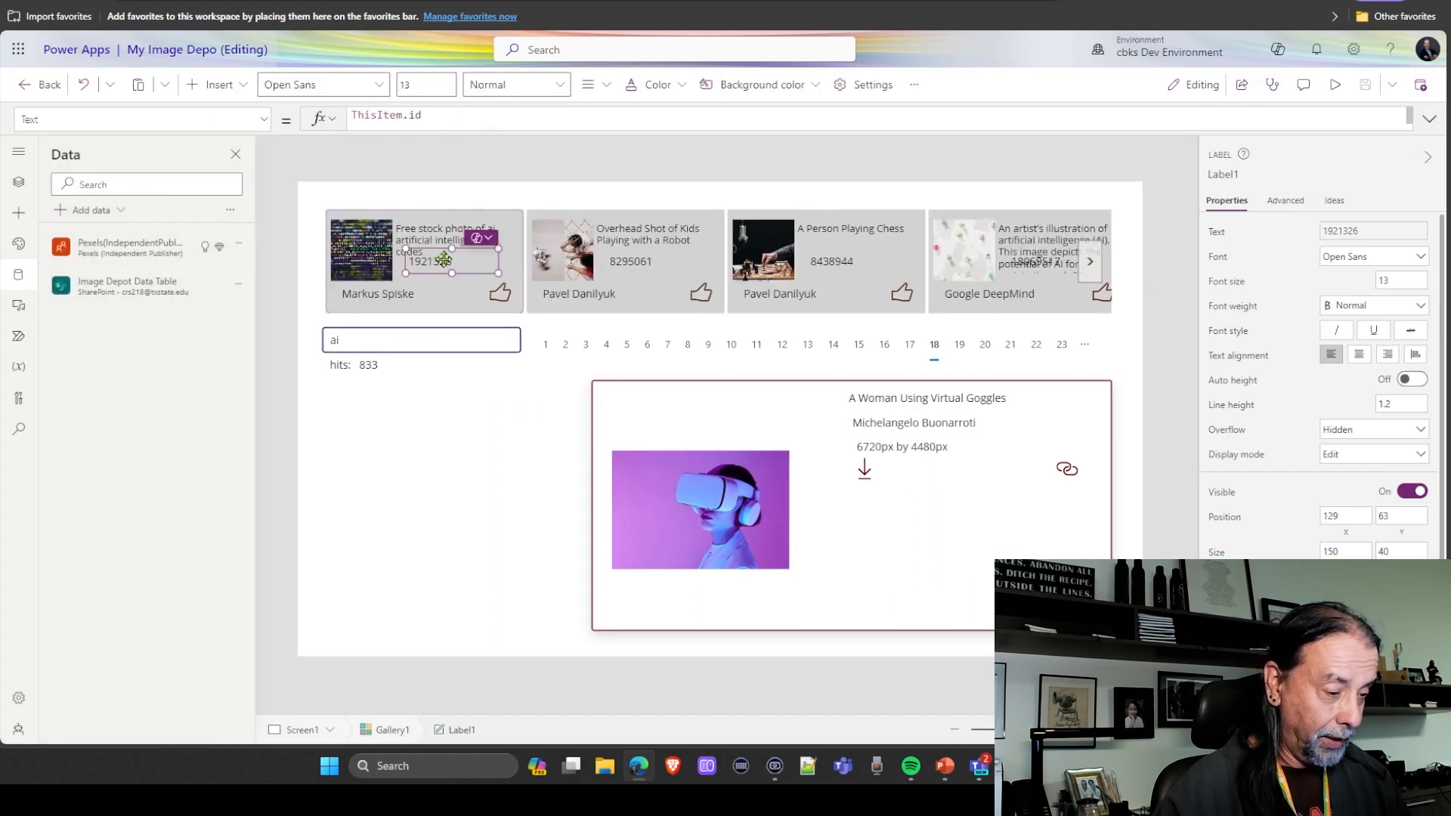
click(559, 210)
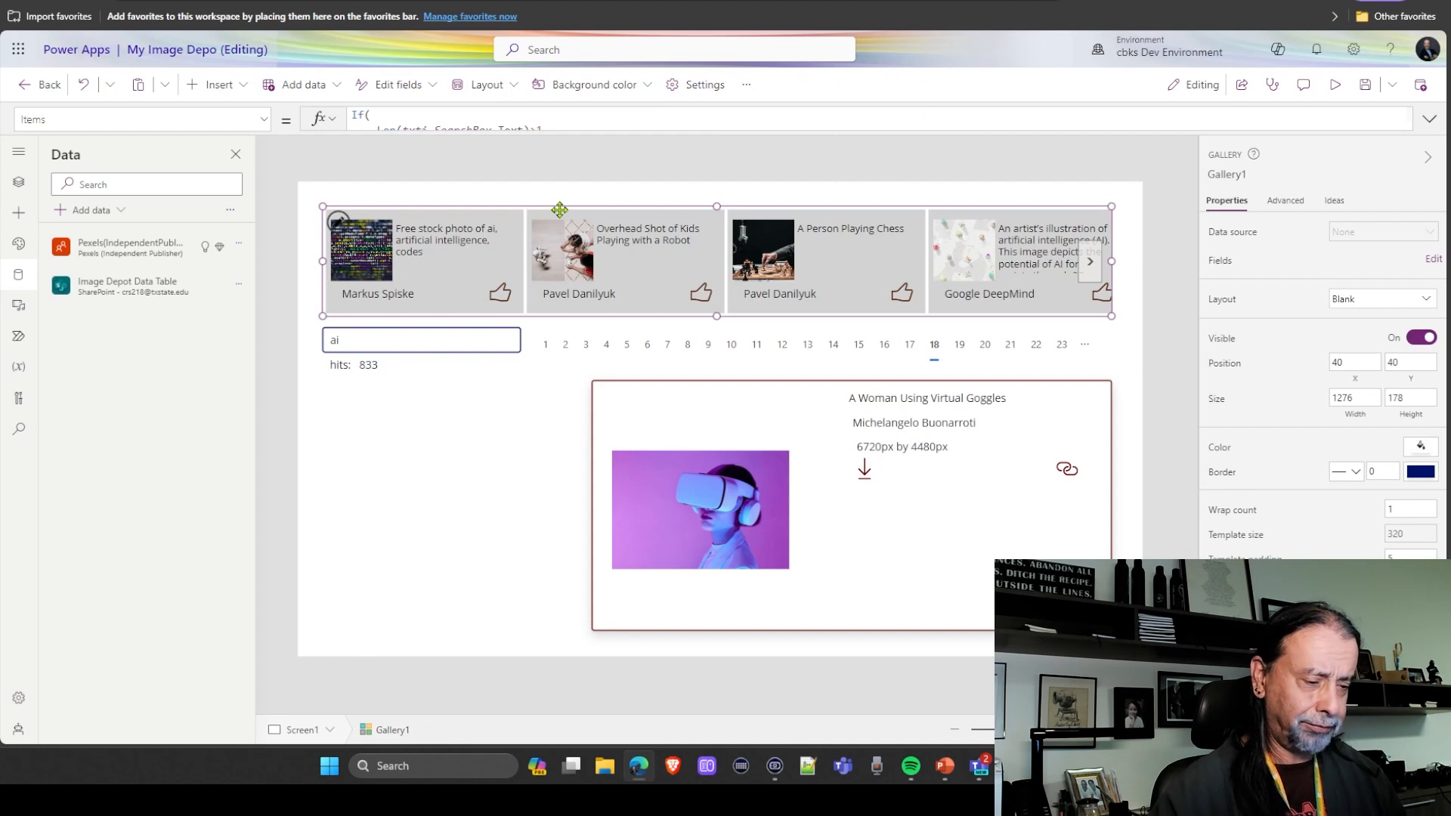
click(370, 537)
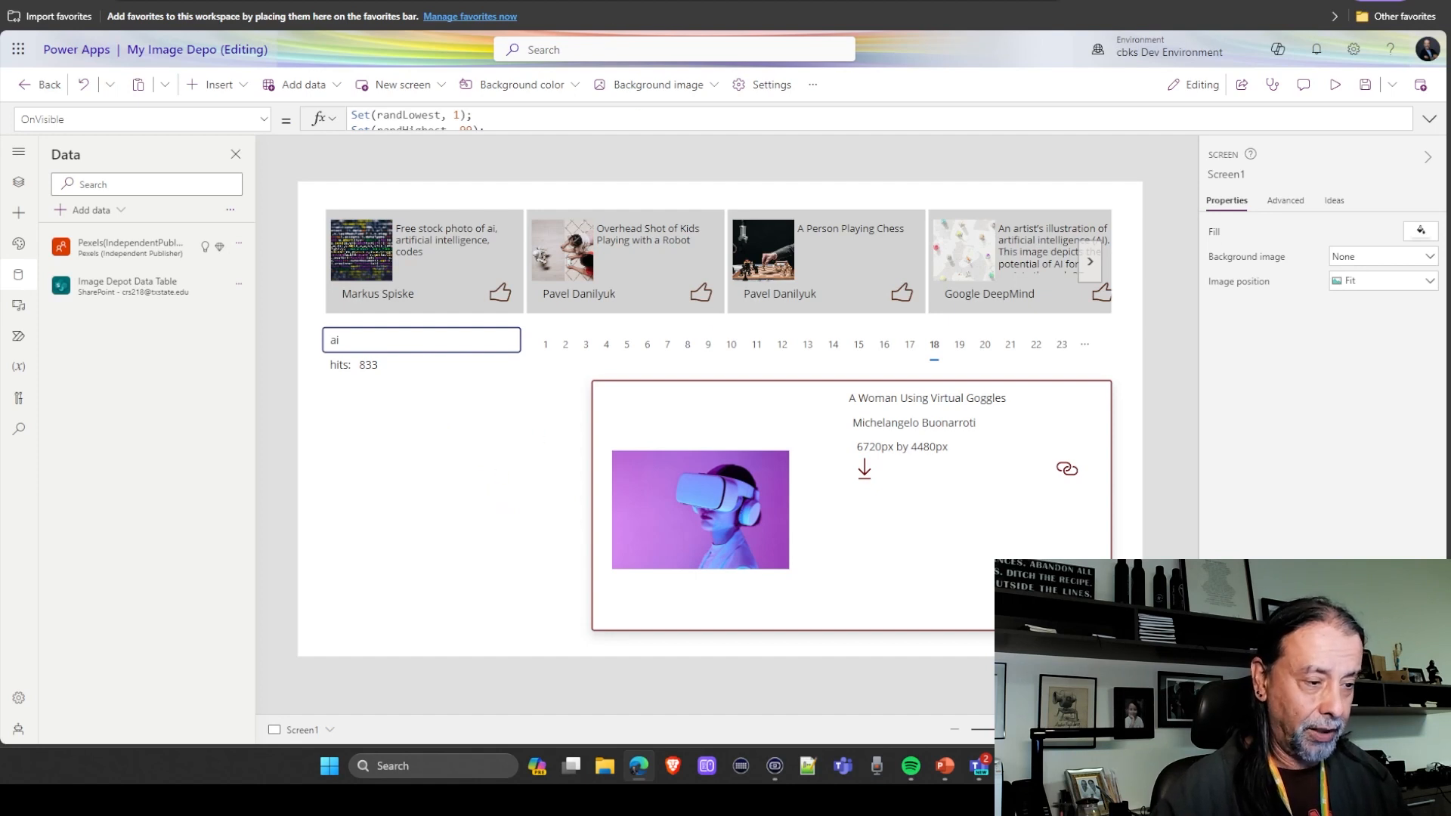
Switch to the SharePoint Image Depot Data Table and check the saved photo records across all columns.
key(ctrl+Tab)
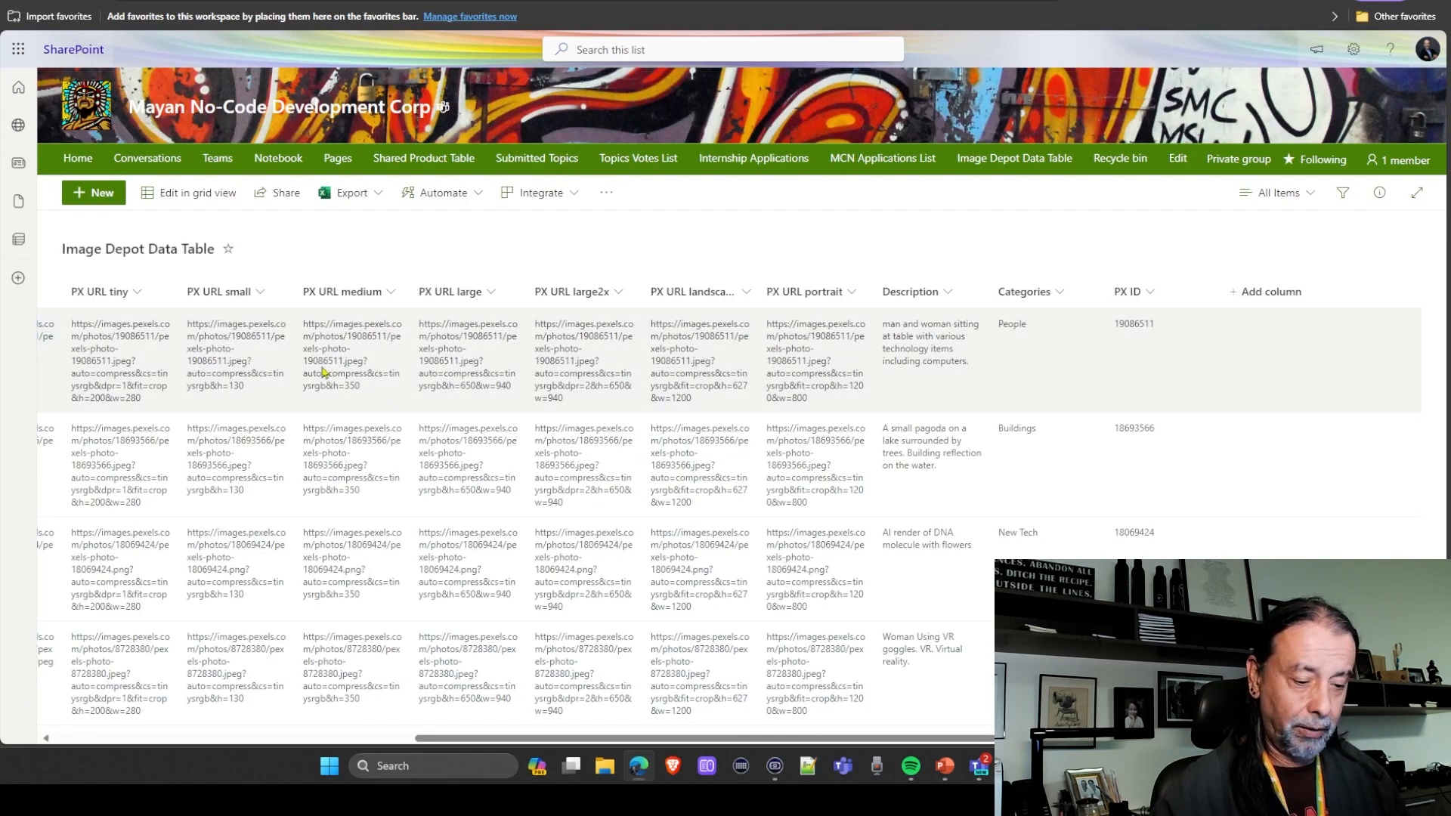
drag(449, 745, 90, 745)
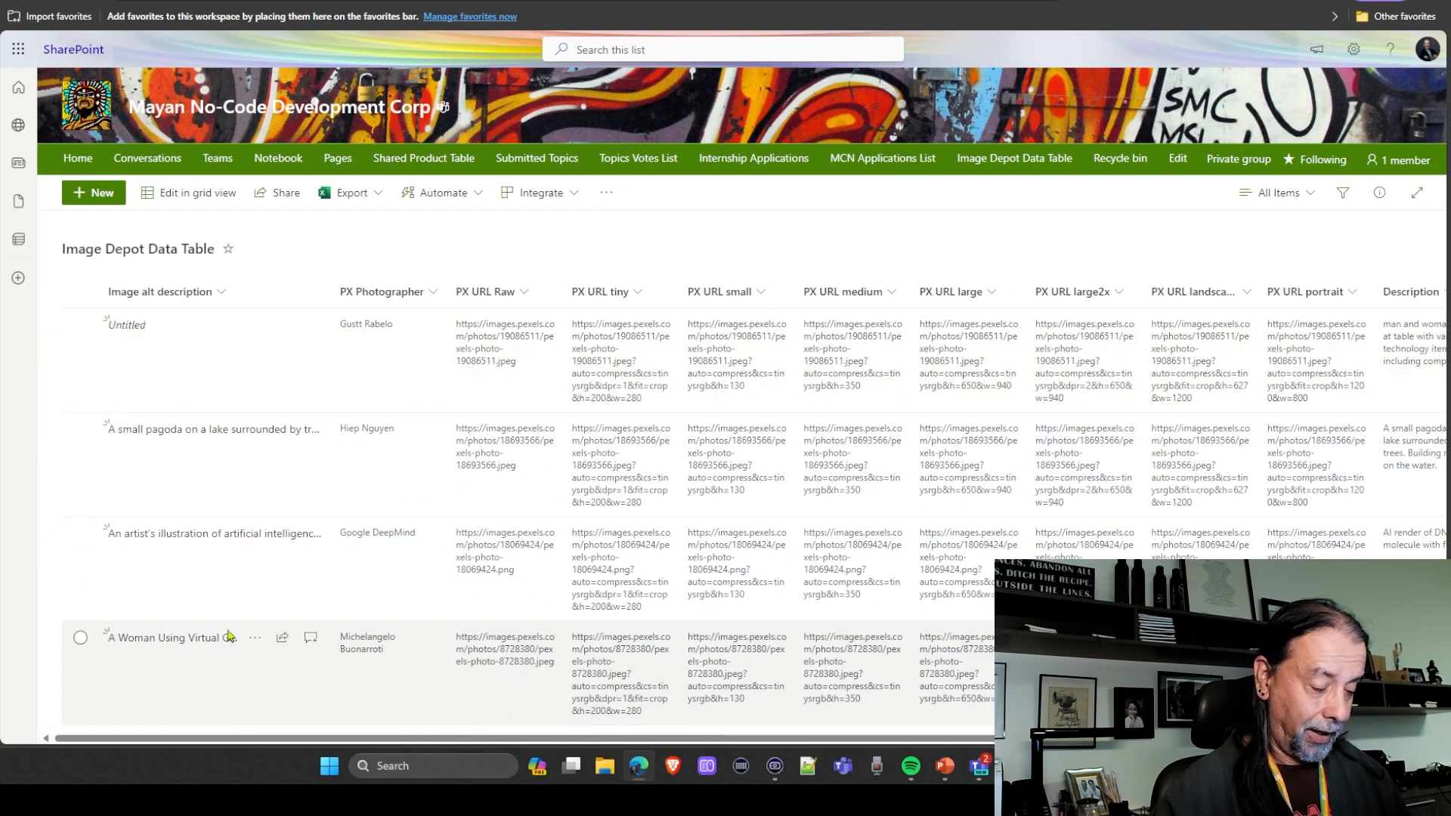
drag(225, 742, 971, 697)
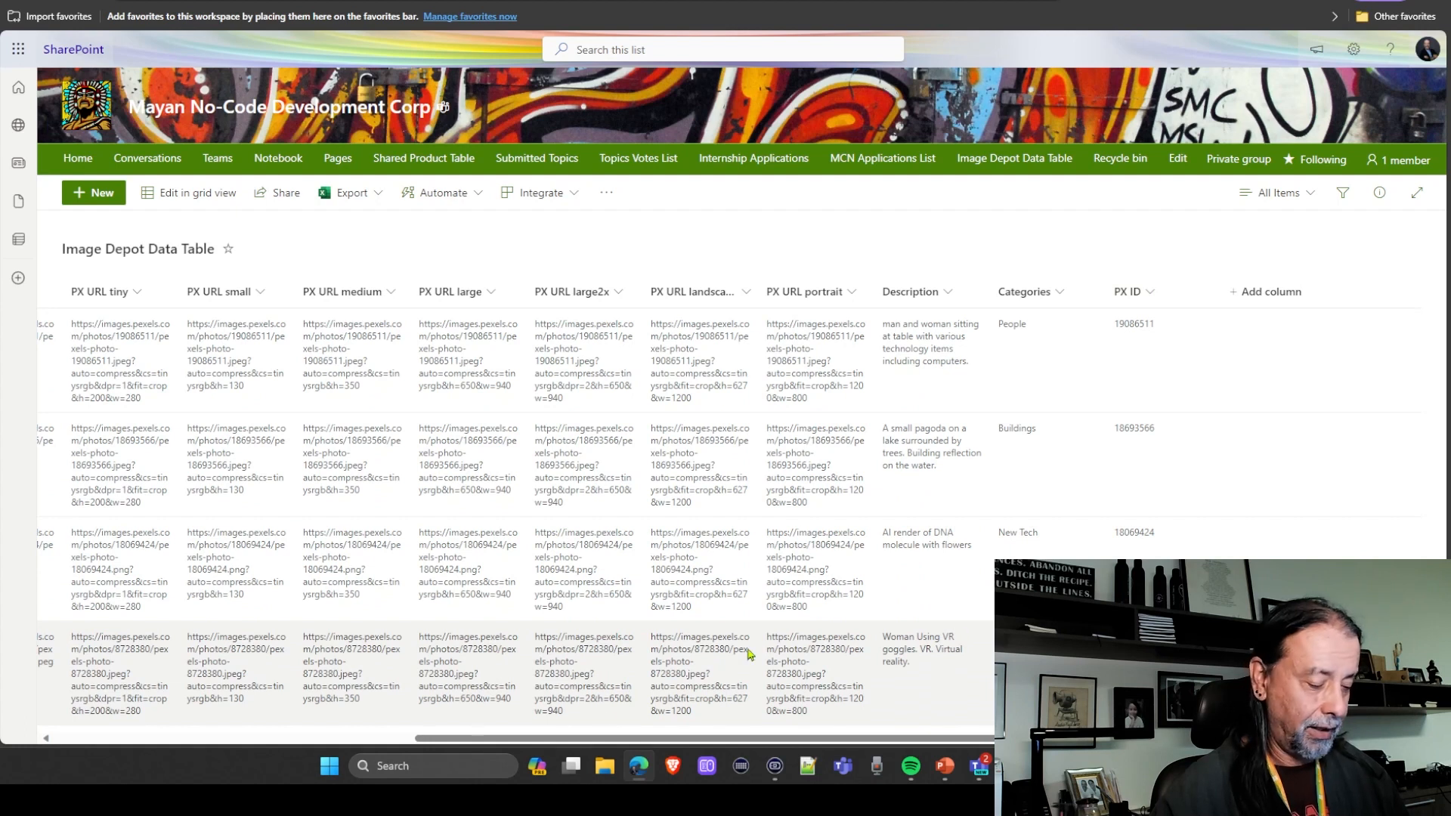
drag(581, 744, 221, 744)
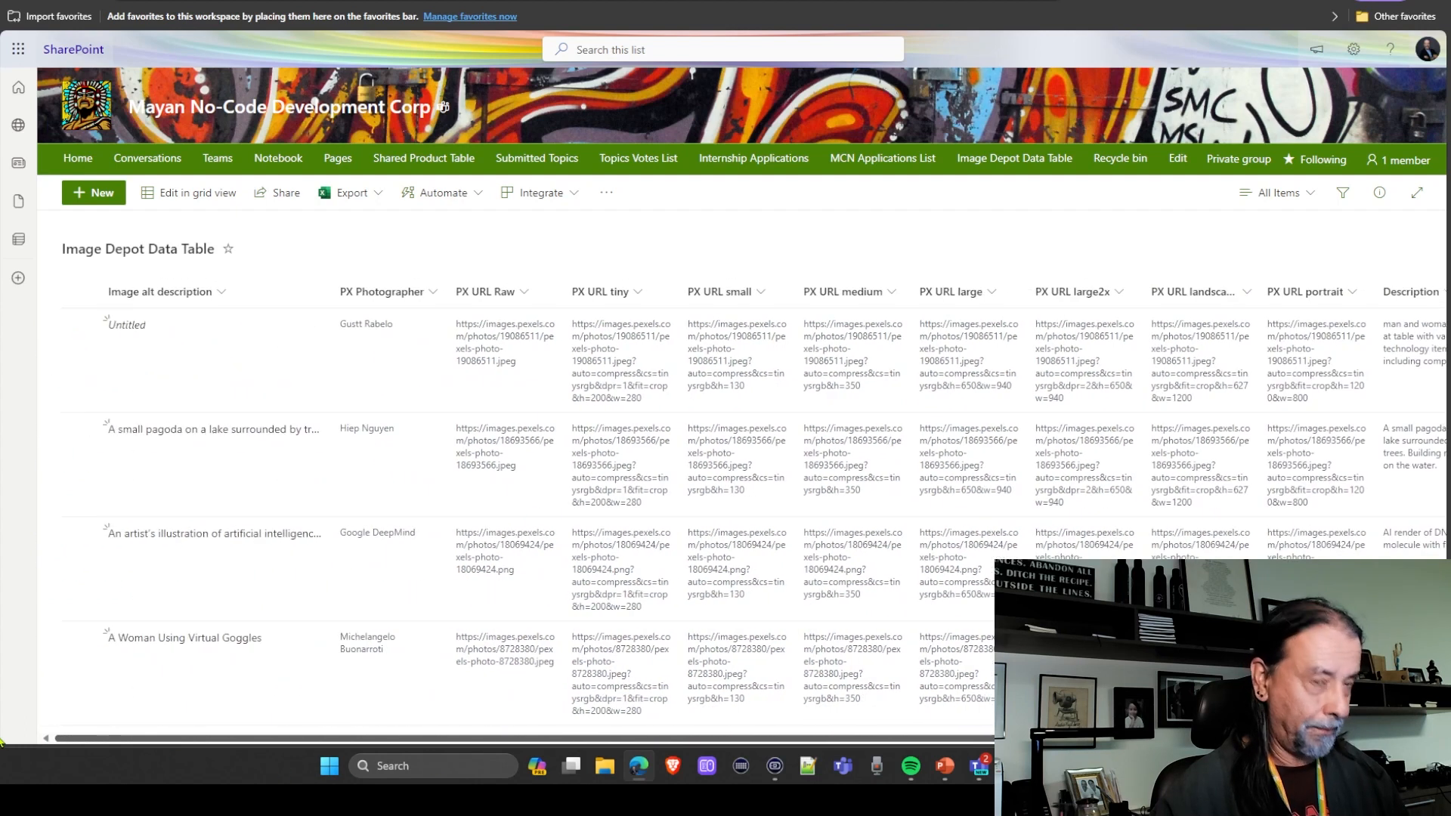